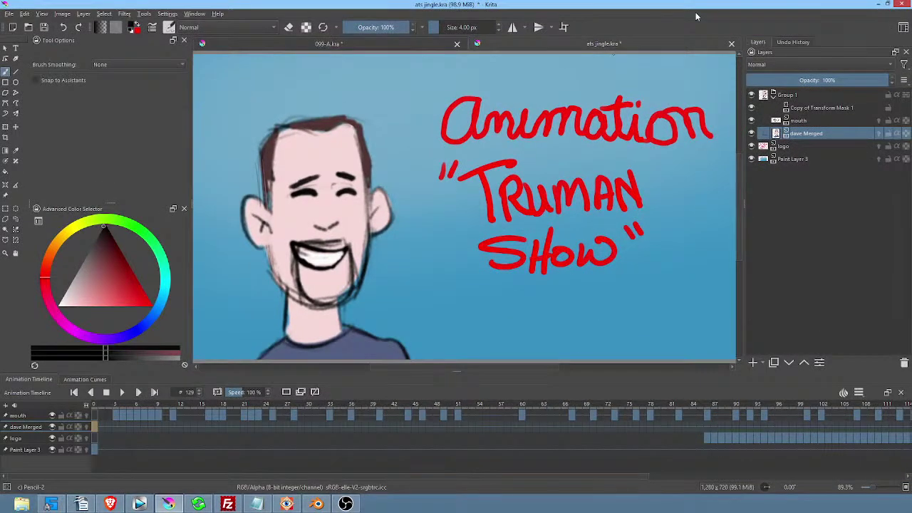
Close ats jingle.kra with its changes saved and switch to closeup.blend in Blender.
{"action": "left_click", "coordinate": [731, 45]}
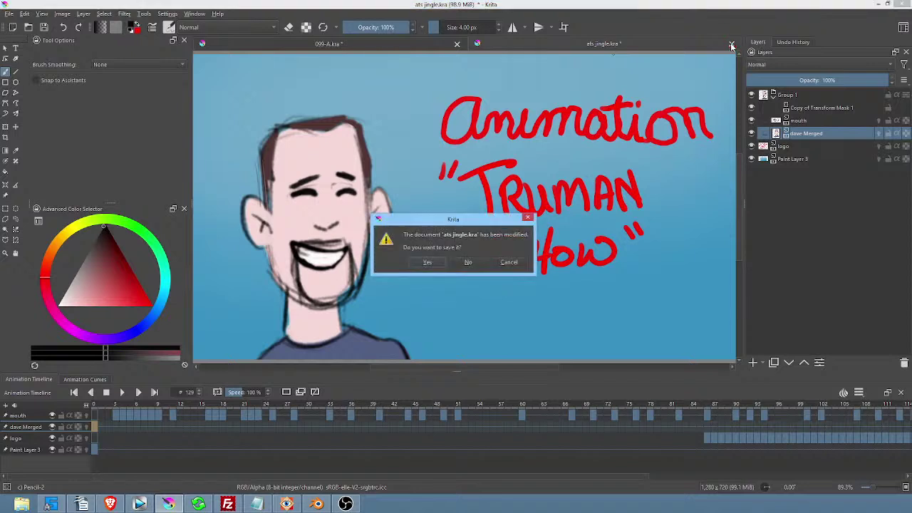
{"action": "left_click", "coordinate": [426, 262]}
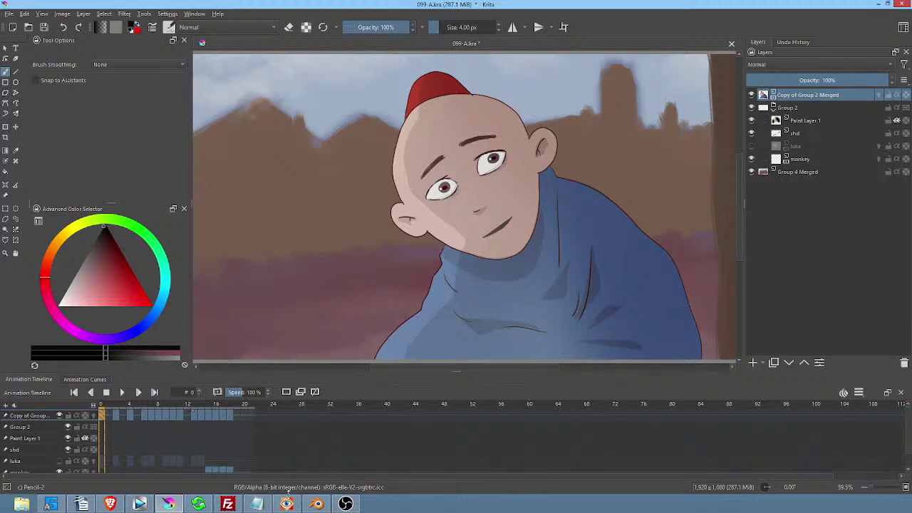
{"action": "mouse_move", "coordinate": [319, 505]}
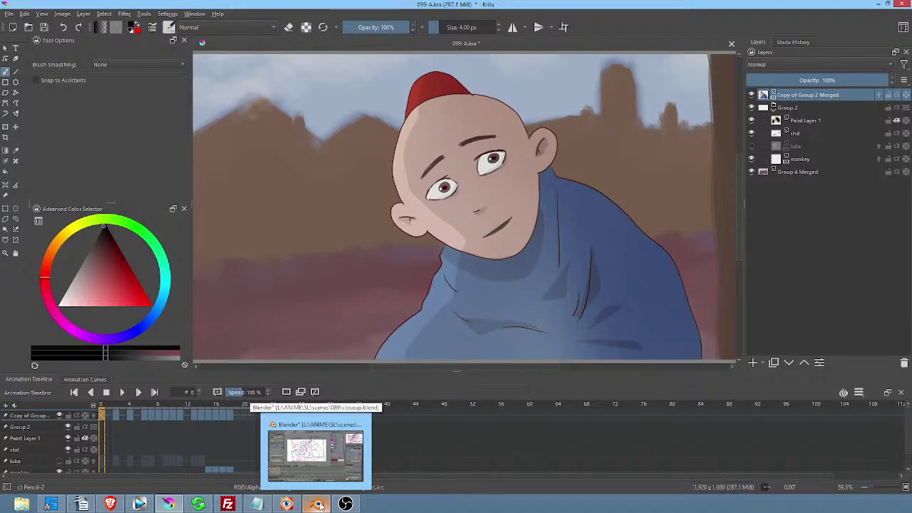
{"action": "left_click", "coordinate": [318, 505]}
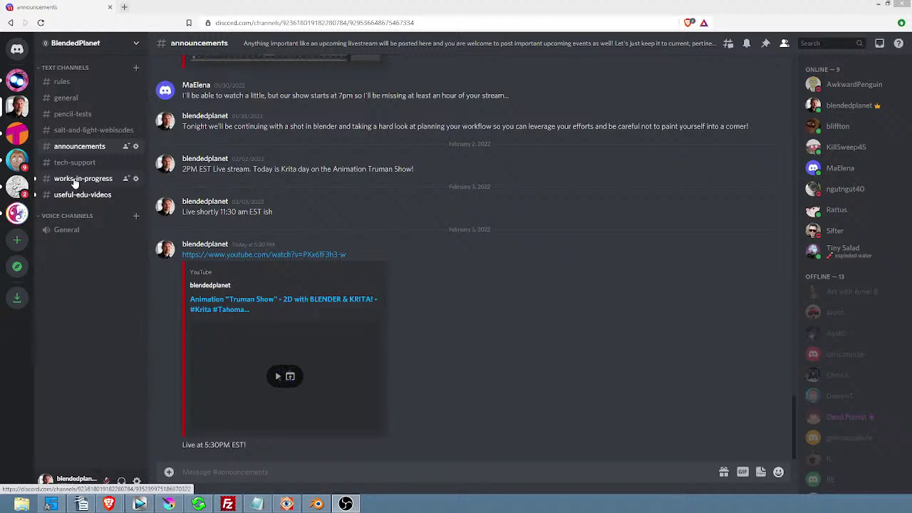
Open the works-in-progress channel in Discord and play the clip harlequin_shotcut_music_09.mp4.
{"action": "left_click", "coordinate": [77, 179]}
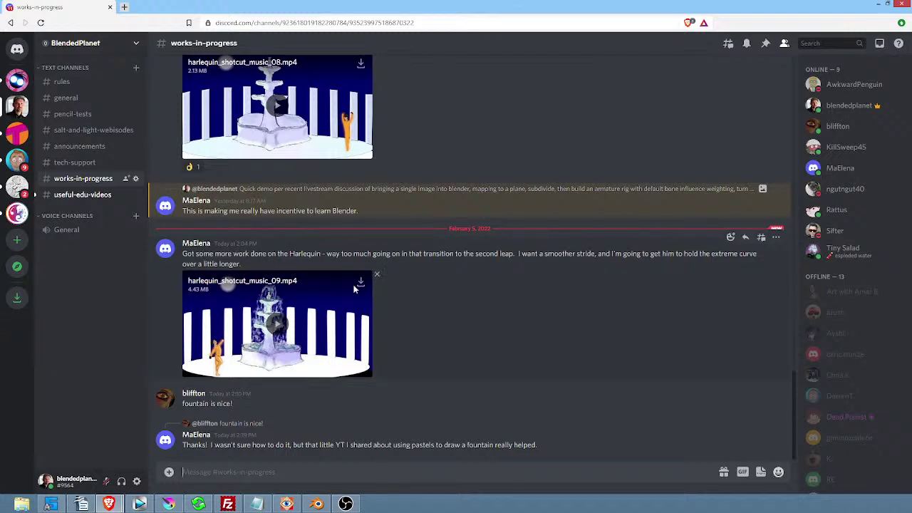
{"action": "left_click", "coordinate": [278, 325]}
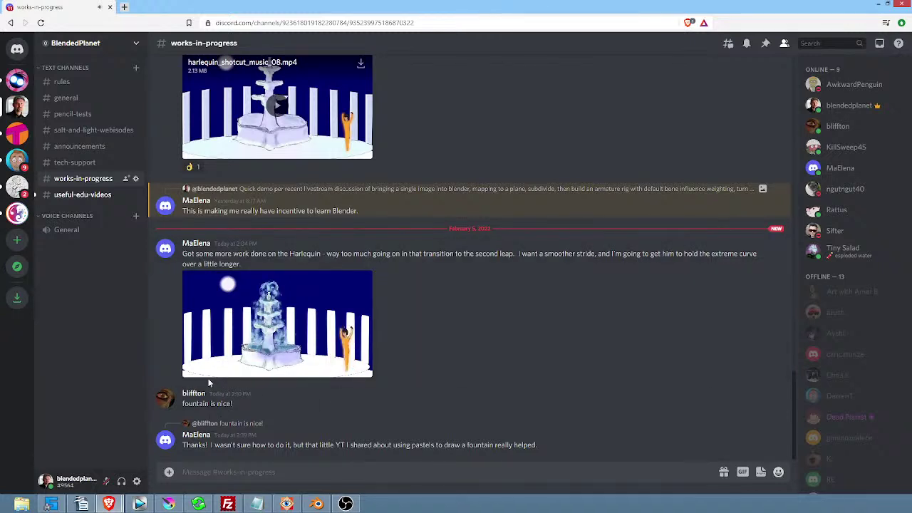
{"action": "mouse_move", "coordinate": [190, 370]}
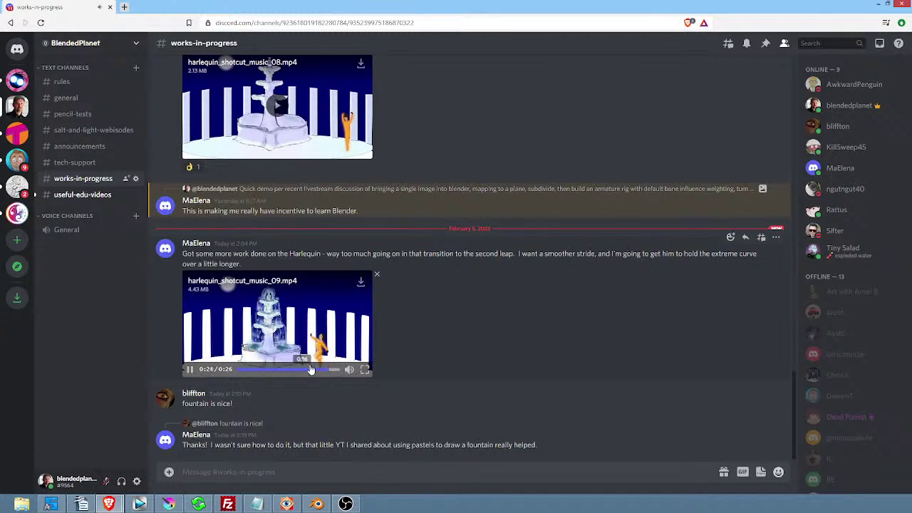
{"action": "mouse_move", "coordinate": [348, 374]}
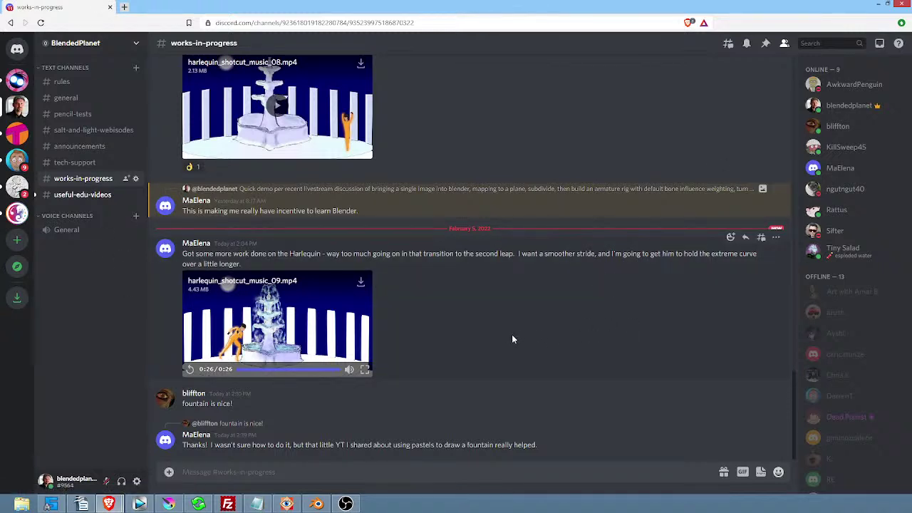
Open the useful-edu-videos channel and look through the recently shared animation and Grease Pencil video links.
{"action": "left_click", "coordinate": [83, 195]}
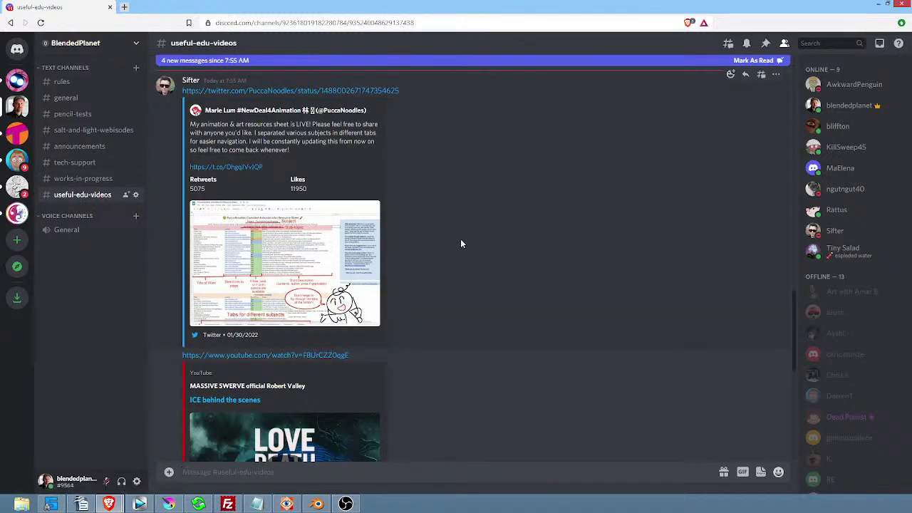
{"action": "scroll", "coordinate": [461, 243], "scroll_direction": "down", "scroll_amount": 5}
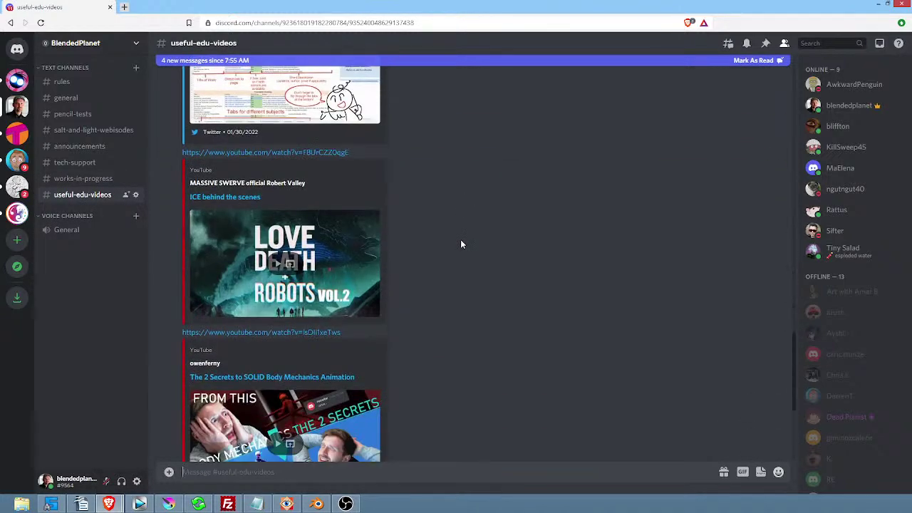
{"action": "scroll", "coordinate": [461, 244], "scroll_direction": "down", "scroll_amount": 3}
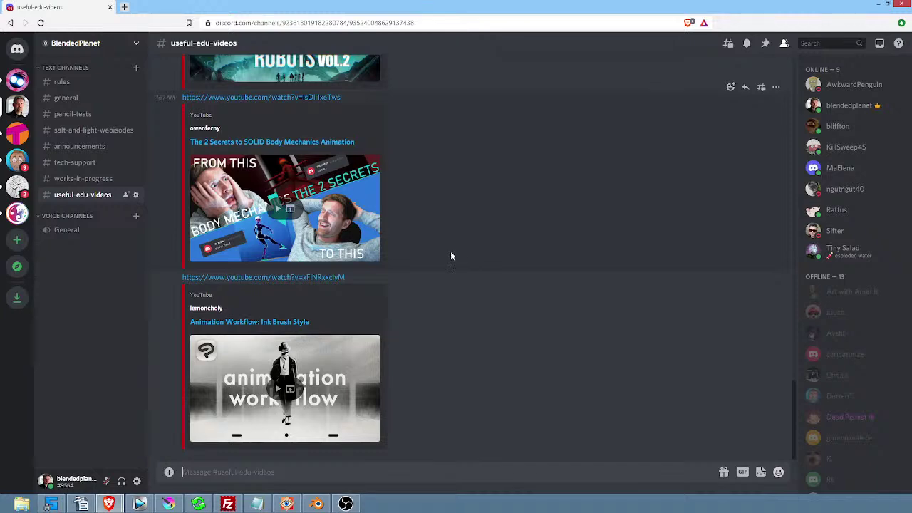
{"action": "scroll", "coordinate": [450, 255], "scroll_direction": "up", "scroll_amount": 6}
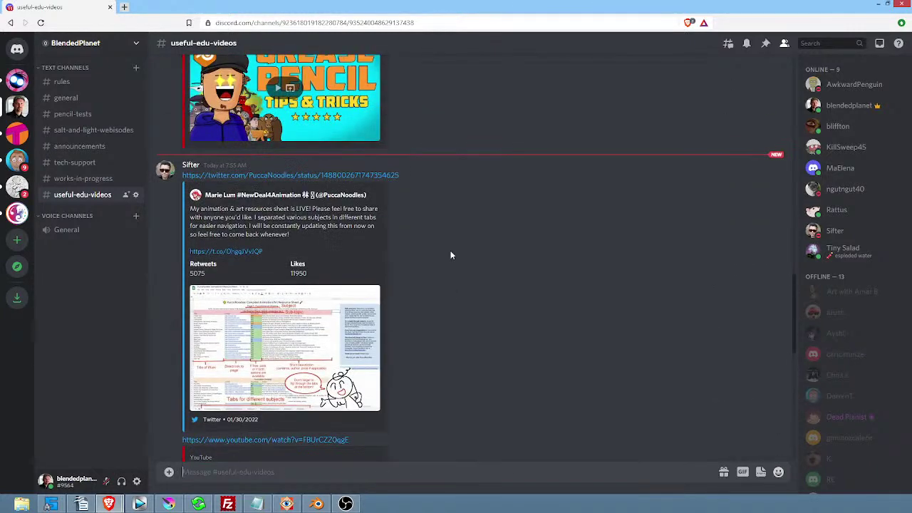
{"action": "scroll", "coordinate": [450, 255], "scroll_direction": "up", "scroll_amount": 8}
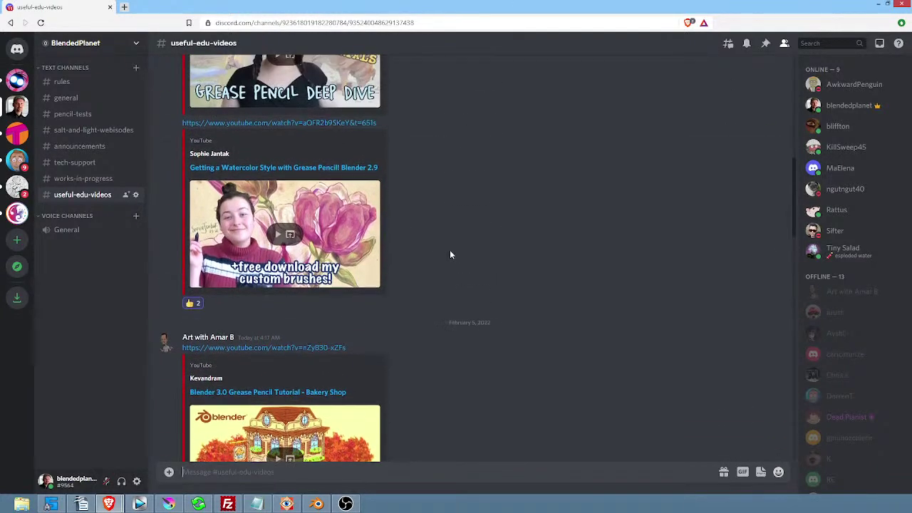
{"action": "scroll", "coordinate": [444, 236], "scroll_direction": "up", "scroll_amount": 3}
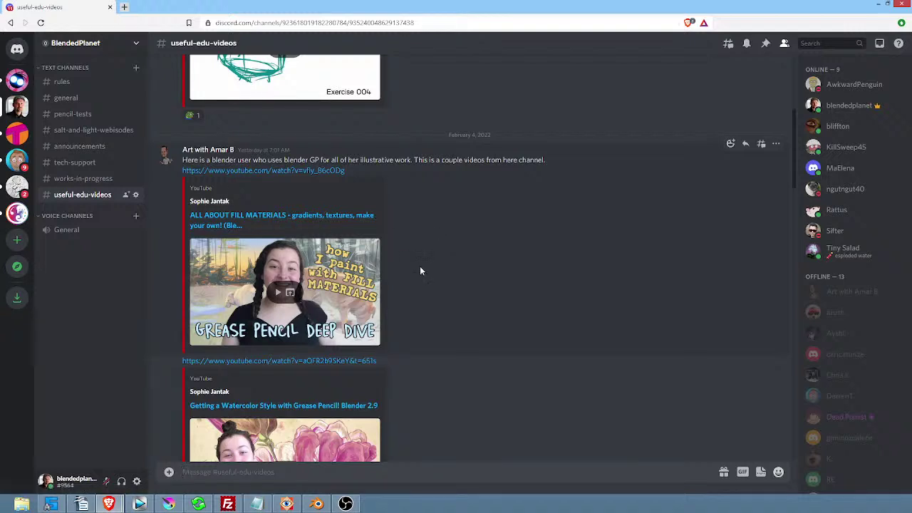
{"action": "scroll", "coordinate": [436, 280], "scroll_direction": "down", "scroll_amount": 1}
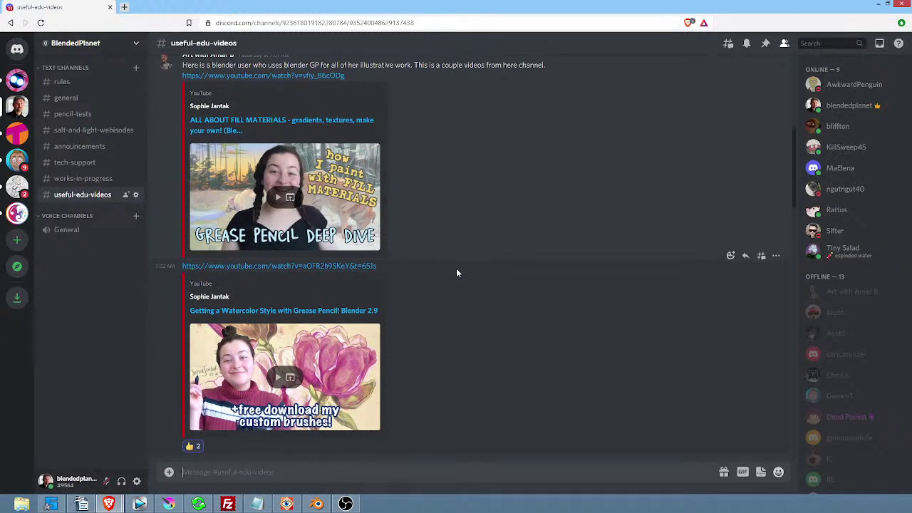
{"action": "scroll", "coordinate": [456, 268], "scroll_direction": "down", "scroll_amount": 1}
{"action": "scroll", "coordinate": [454, 265], "scroll_direction": "down", "scroll_amount": 2}
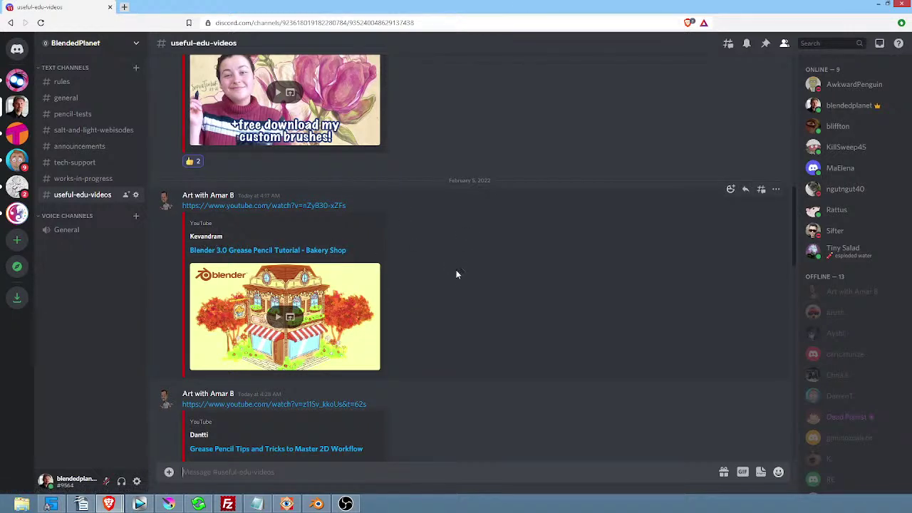
Play the Blender 3.0 Grease Pencil Tutorial - Bakery Shop video muted, skip through several sections and pause it.
{"action": "left_click", "coordinate": [280, 319]}
{"action": "left_click", "coordinate": [201, 363]}
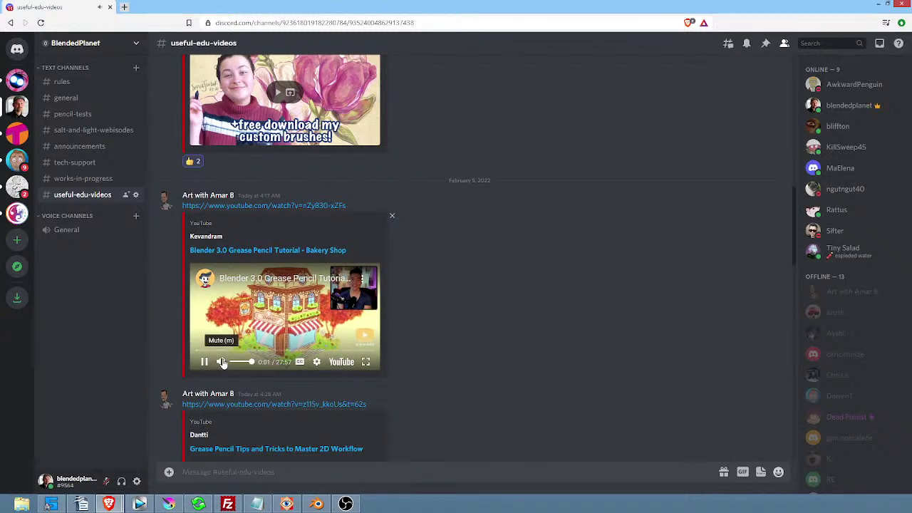
{"action": "left_click", "coordinate": [221, 362]}
{"action": "left_click", "coordinate": [278, 353]}
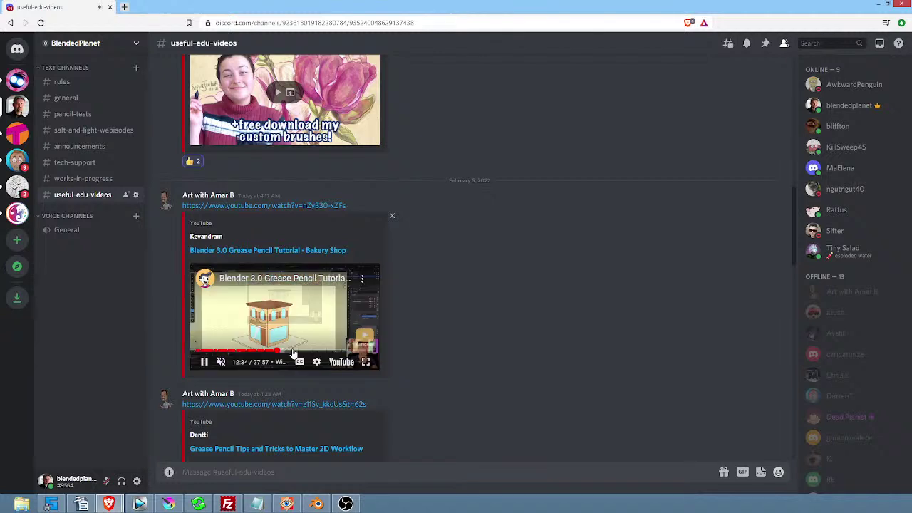
{"action": "left_click", "coordinate": [322, 352]}
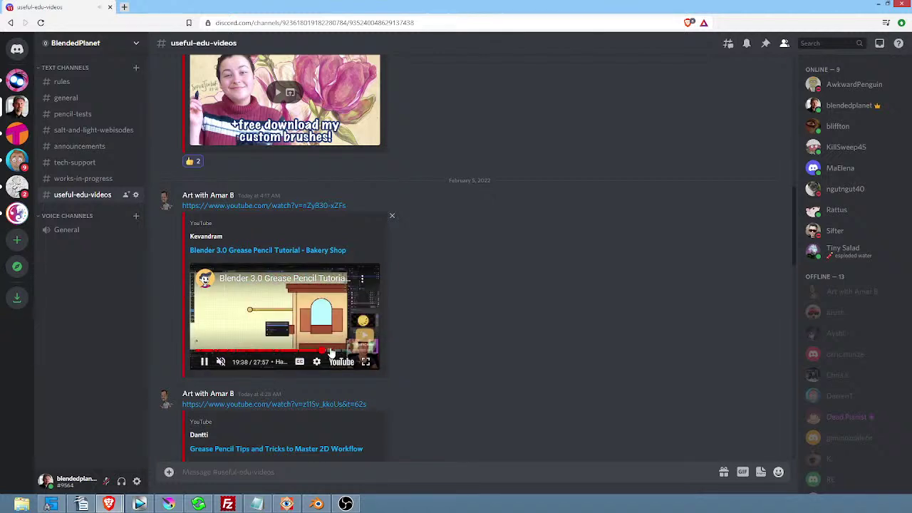
{"action": "left_click", "coordinate": [243, 351]}
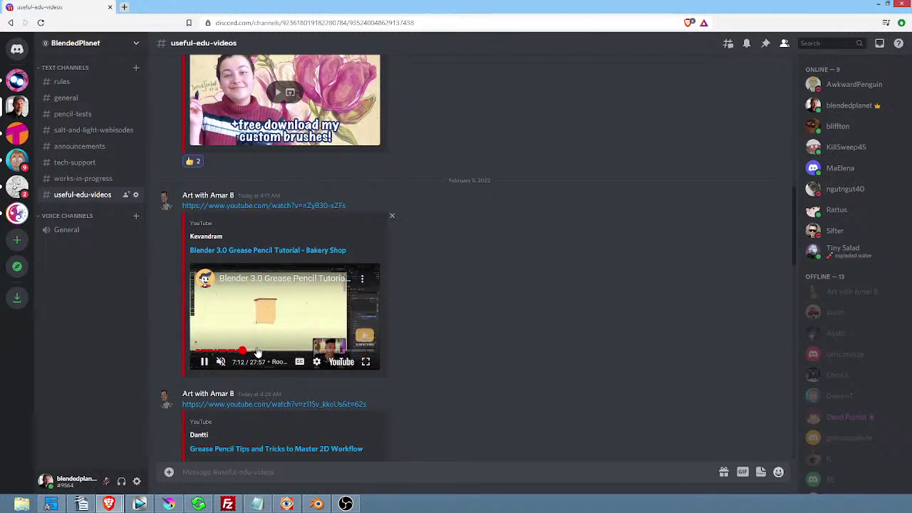
{"action": "left_click", "coordinate": [271, 353]}
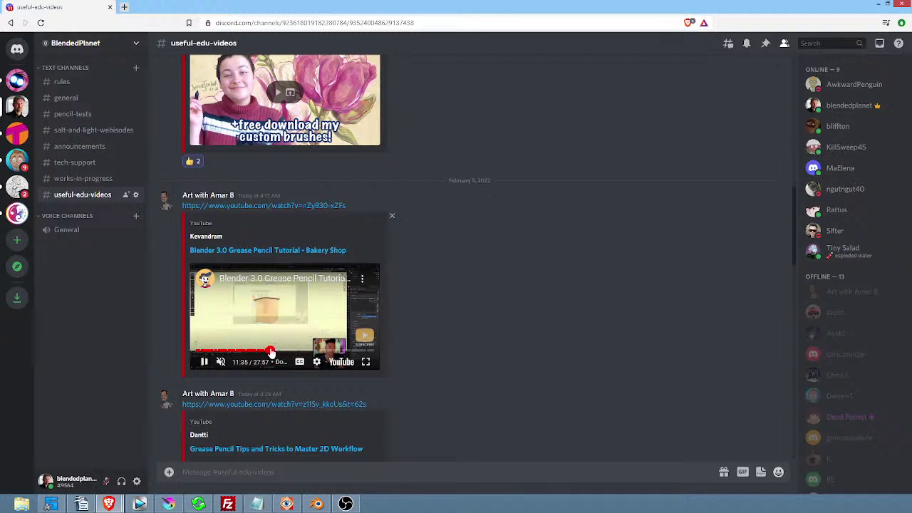
{"action": "left_click", "coordinate": [205, 362]}
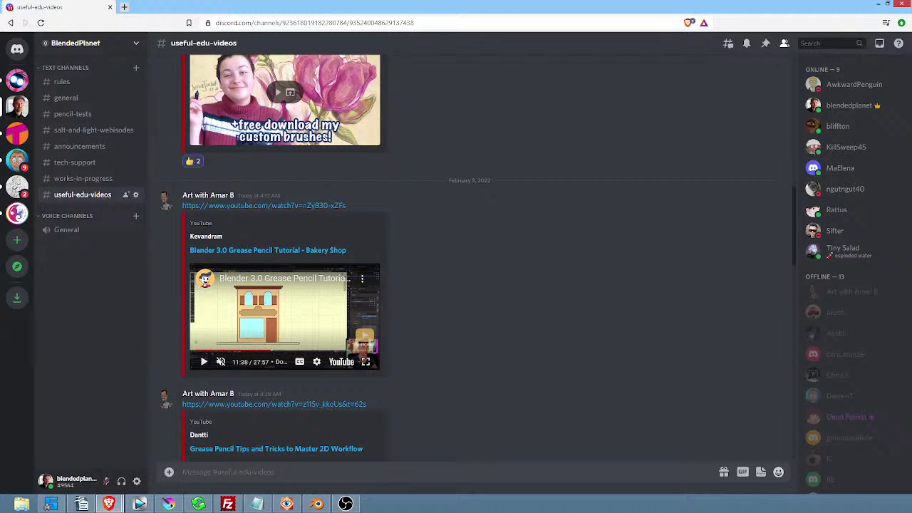
Switch to Blender and examine the annotated second shot's notes on its two versions, mouth shapes and closer framing.
{"action": "left_click", "coordinate": [49, 504]}
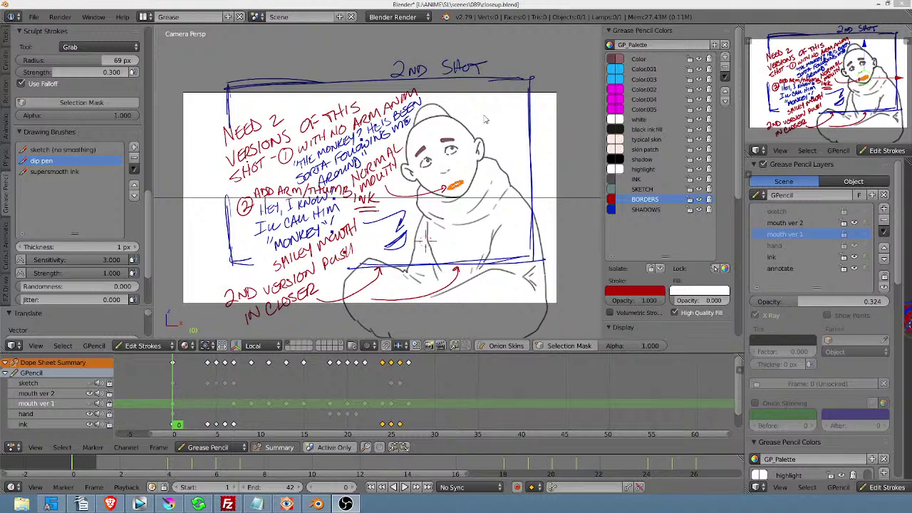
{"action": "scroll", "coordinate": [485, 120], "scroll_direction": "up", "scroll_amount": 4}
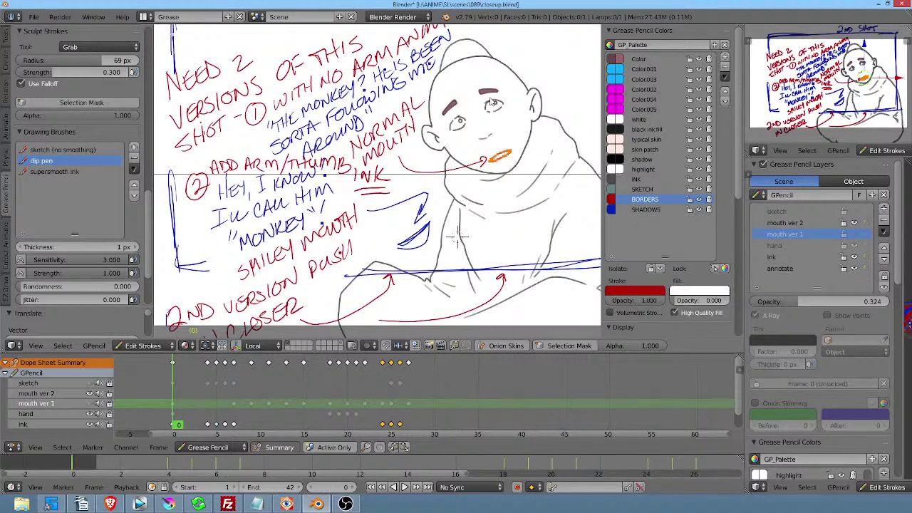
{"action": "scroll", "coordinate": [491, 103], "scroll_direction": "down", "scroll_amount": 3}
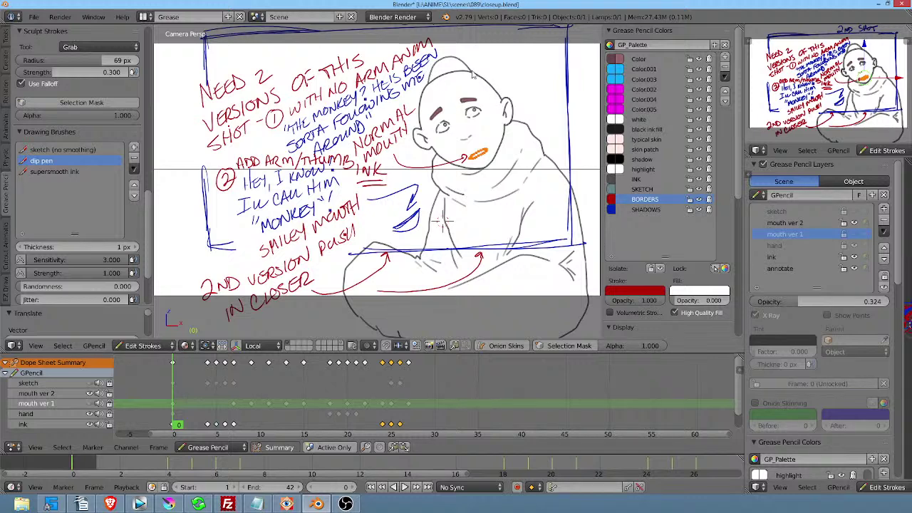
{"action": "scroll", "coordinate": [394, 78], "scroll_direction": "up", "scroll_amount": 2}
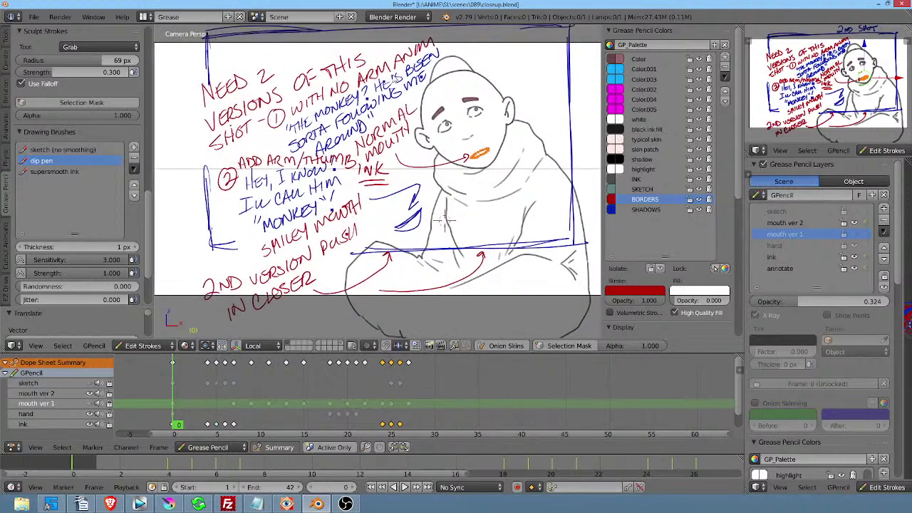
{"action": "scroll", "coordinate": [396, 79], "scroll_direction": "down", "scroll_amount": 2}
{"action": "scroll", "coordinate": [503, 74], "scroll_direction": "down", "scroll_amount": 1}
{"action": "scroll", "coordinate": [510, 64], "scroll_direction": "up", "scroll_amount": 1}
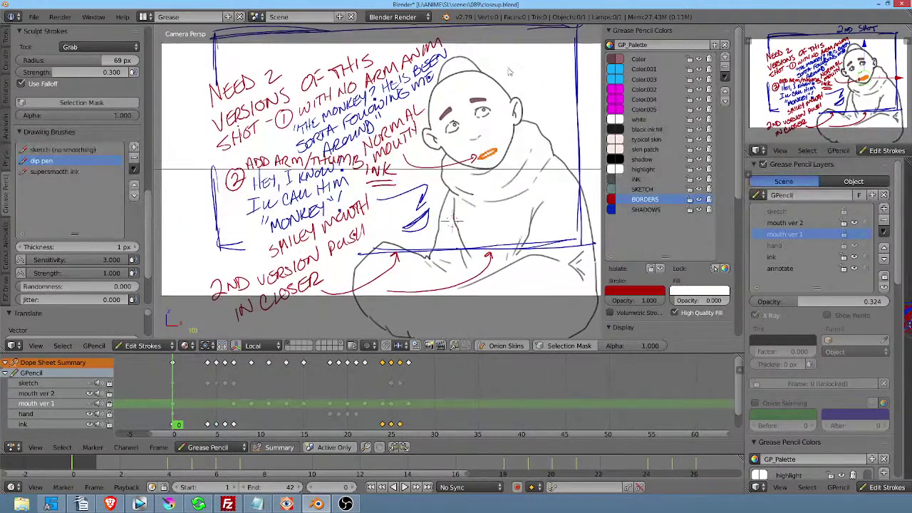
{"action": "scroll", "coordinate": [450, 222], "scroll_direction": "right", "scroll_amount": 1}
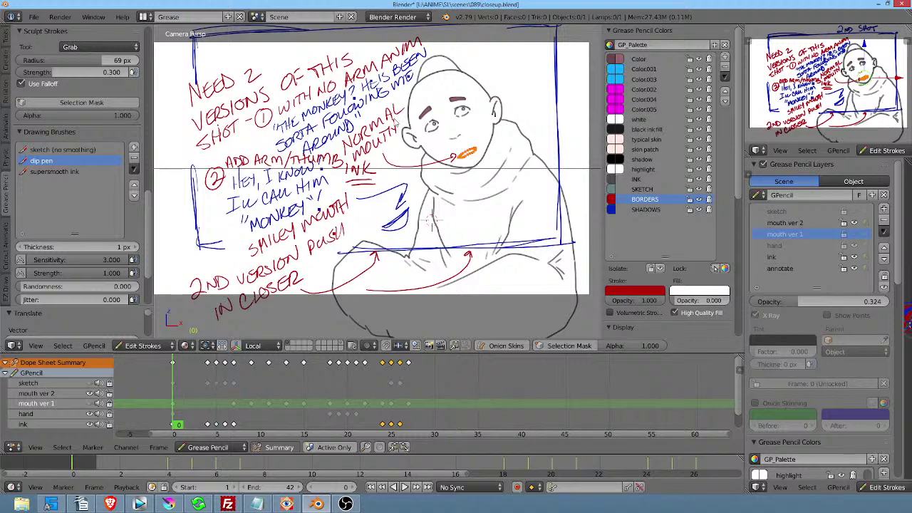
{"action": "scroll", "coordinate": [397, 123], "scroll_direction": "up", "scroll_amount": 1}
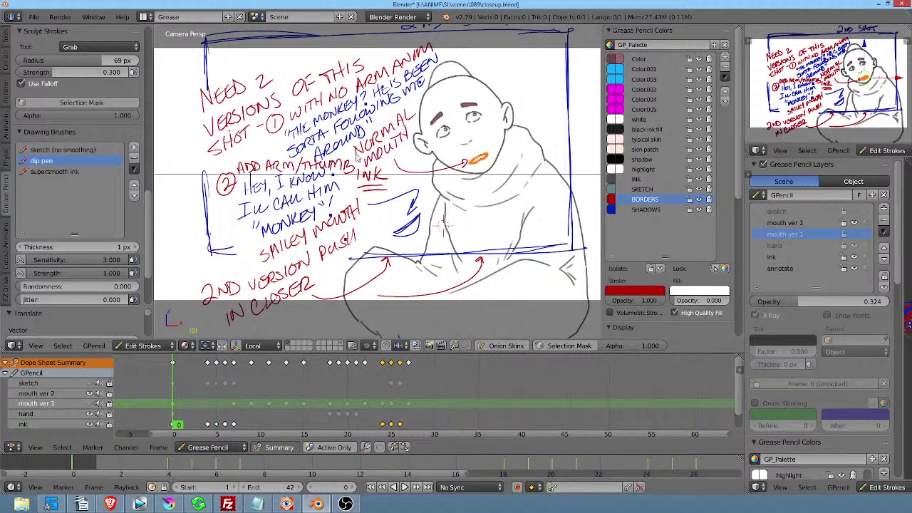
{"action": "scroll", "coordinate": [410, 155], "scroll_direction": "up", "scroll_amount": 2}
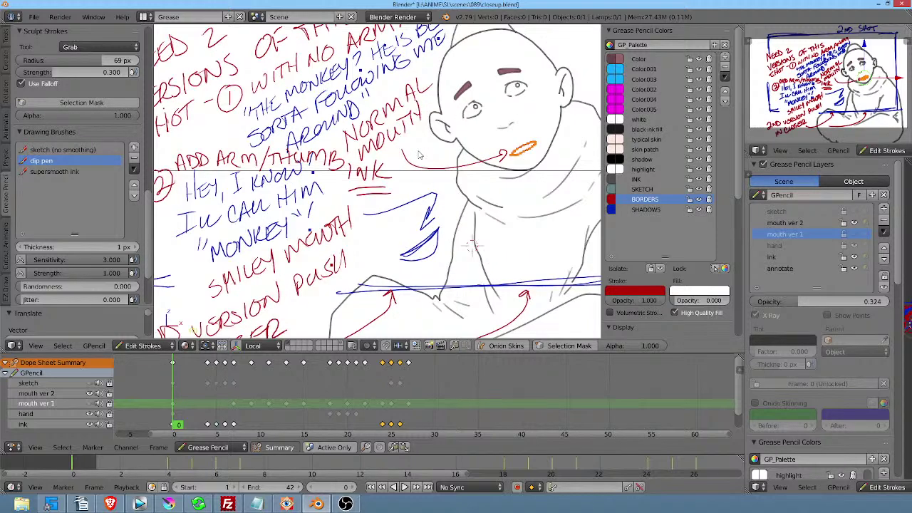
{"action": "scroll", "coordinate": [436, 158], "scroll_direction": "down", "scroll_amount": 1}
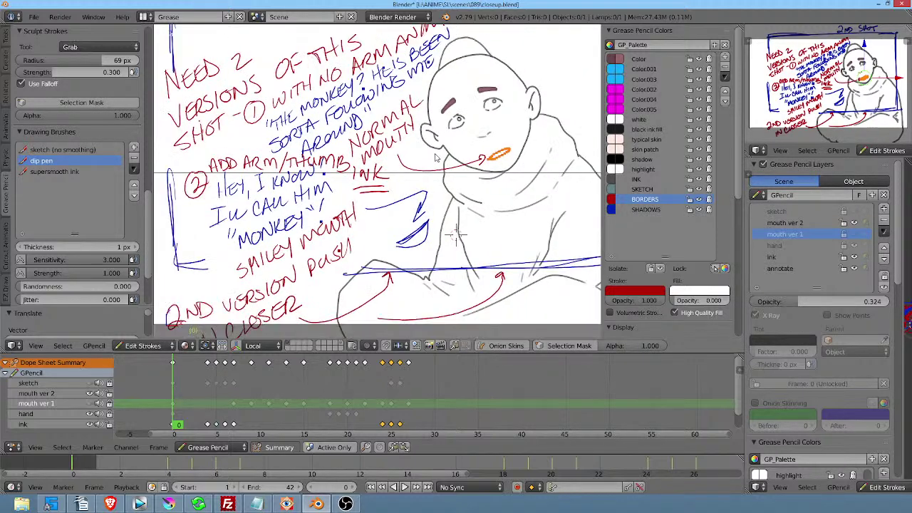
{"action": "scroll", "coordinate": [436, 158], "scroll_direction": "up", "scroll_amount": 2}
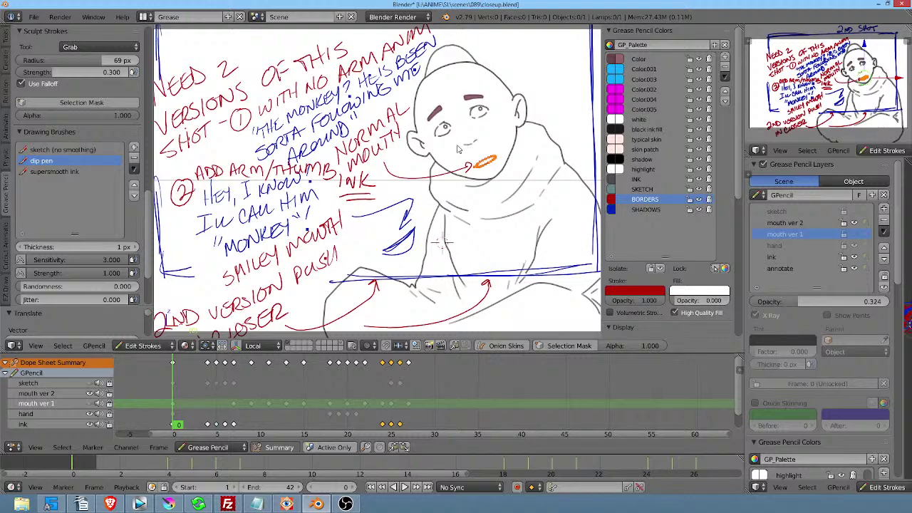
{"action": "scroll", "coordinate": [463, 143], "scroll_direction": "down", "scroll_amount": 1}
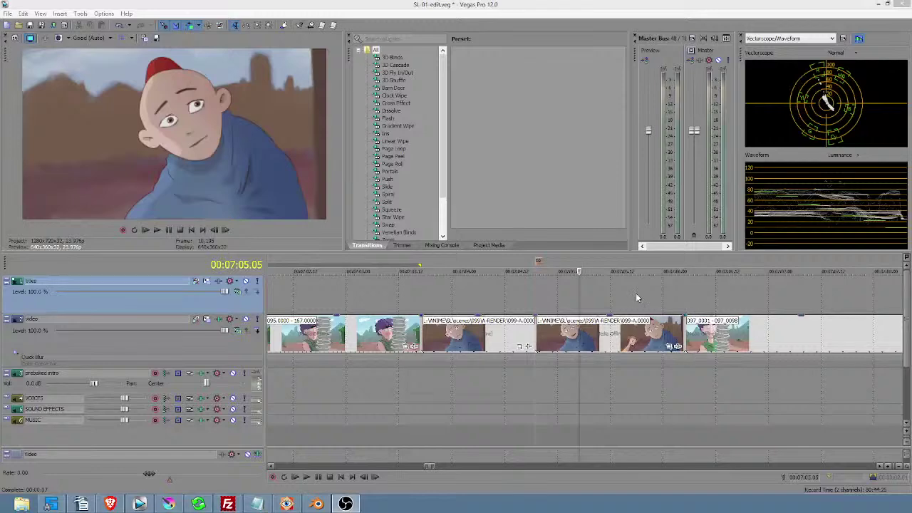
Show the whole SL-01-edit.veg timeline in Vegas Pro and select the range from about 00:16:12.22 to 00:27:10.10.
{"action": "scroll", "coordinate": [636, 297], "scroll_direction": "down", "scroll_amount": 10}
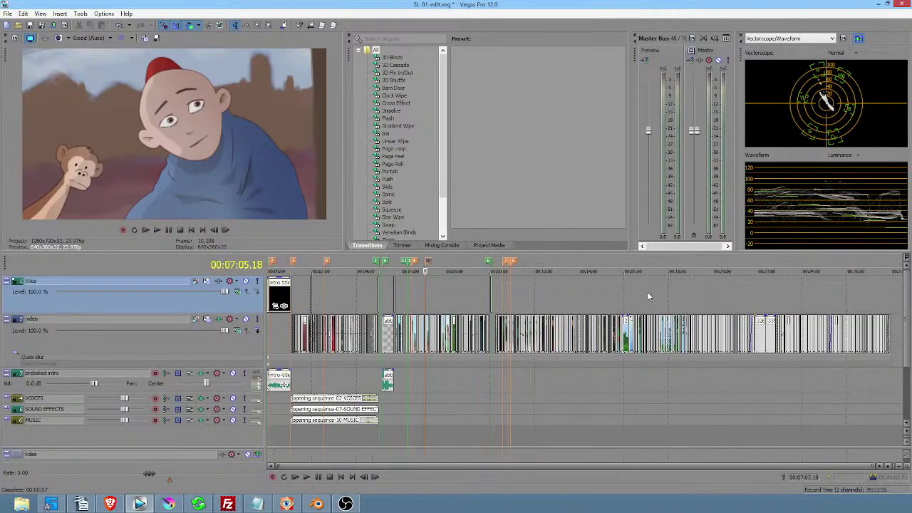
{"action": "mouse_move", "coordinate": [872, 299]}
{"action": "left_mouse_down"}
{"action": "mouse_move", "coordinate": [361, 300]}
{"action": "mouse_move", "coordinate": [564, 300]}
{"action": "mouse_move", "coordinate": [644, 321]}
{"action": "mouse_move", "coordinate": [629, 320]}
{"action": "left_mouse_up"}
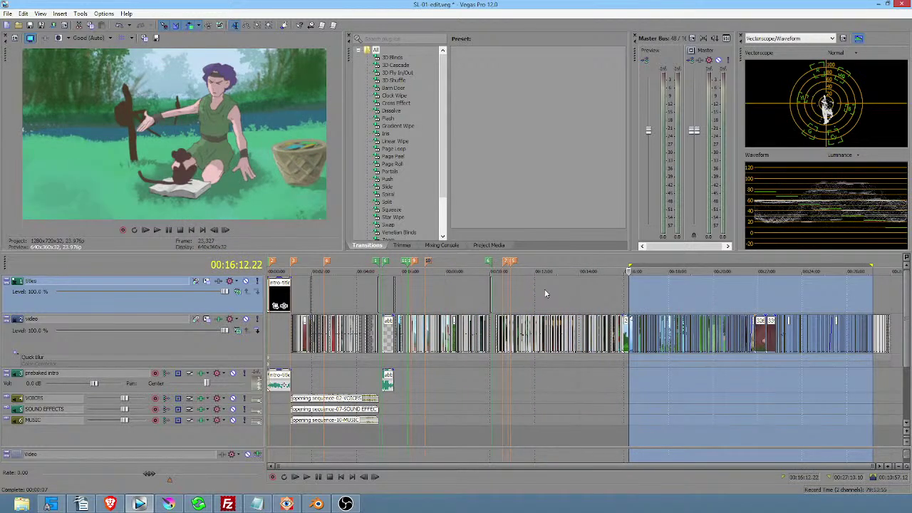
Jump to the marked shots at 00:10:54.19 and 00:07:04.19 on the timeline to view their frames.
{"action": "left_click", "coordinate": [509, 263]}
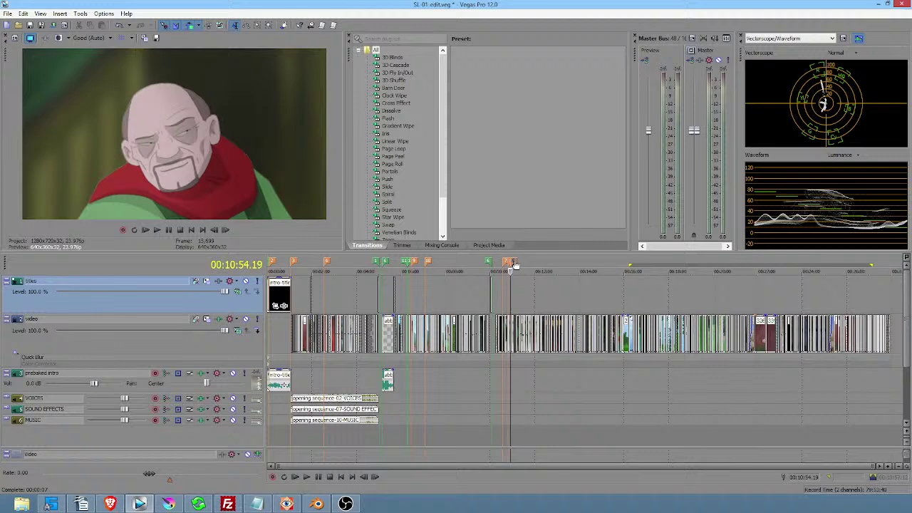
{"action": "left_click", "coordinate": [428, 264]}
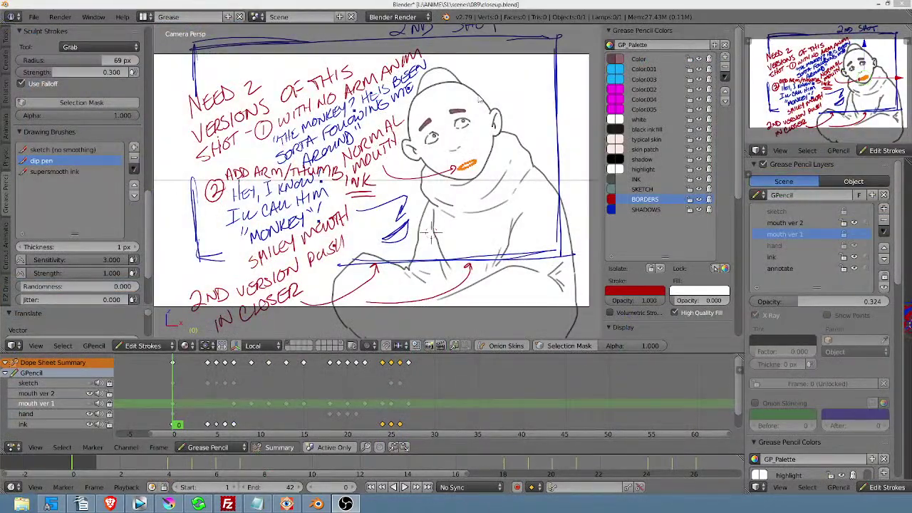
Switch to Blender, play and scrub the close-up animation, stop at frame 20 and examine the character's face and mouth.
{"action": "scroll", "coordinate": [471, 112], "scroll_direction": "up", "scroll_amount": 1}
{"action": "scroll", "coordinate": [471, 112], "scroll_direction": "down", "scroll_amount": 1}
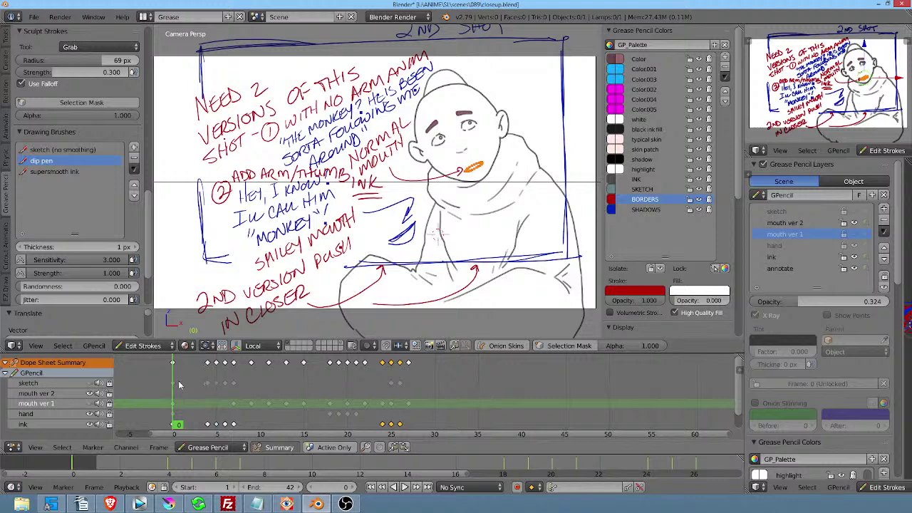
{"action": "key", "text": "alt+a"}
{"action": "mouse_move", "coordinate": [321, 383]}
{"action": "left_mouse_down"}
{"action": "mouse_move", "coordinate": [466, 384]}
{"action": "mouse_move", "coordinate": [262, 387]}
{"action": "mouse_move", "coordinate": [164, 375]}
{"action": "left_mouse_up"}
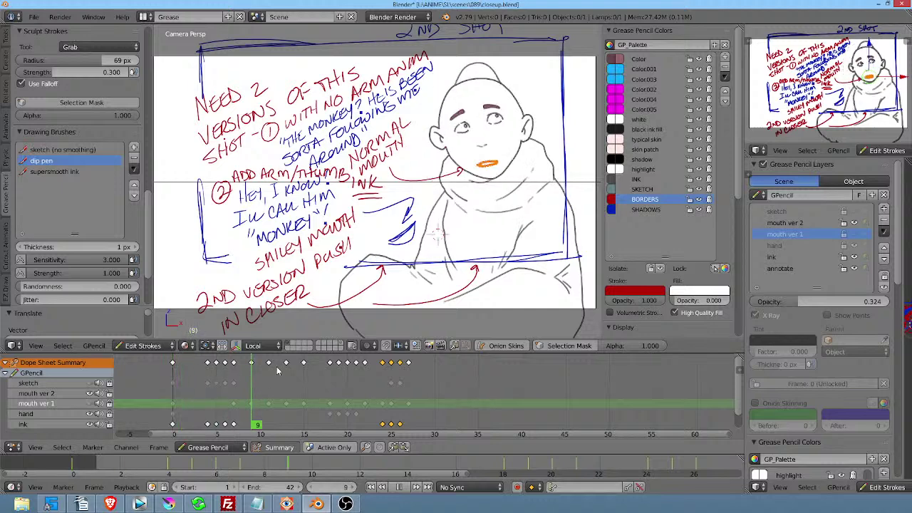
{"action": "key", "text": "Escape"}
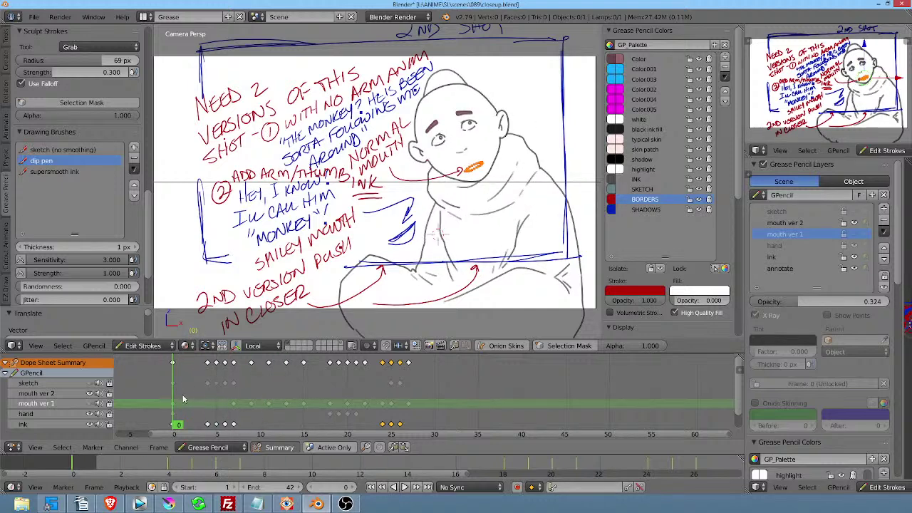
{"action": "key", "text": "alt+a"}
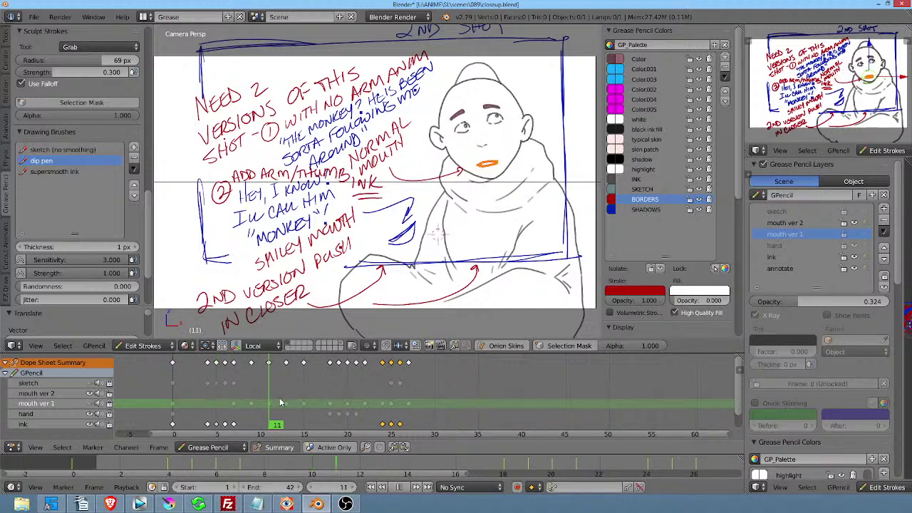
{"action": "key", "text": "alt+a"}
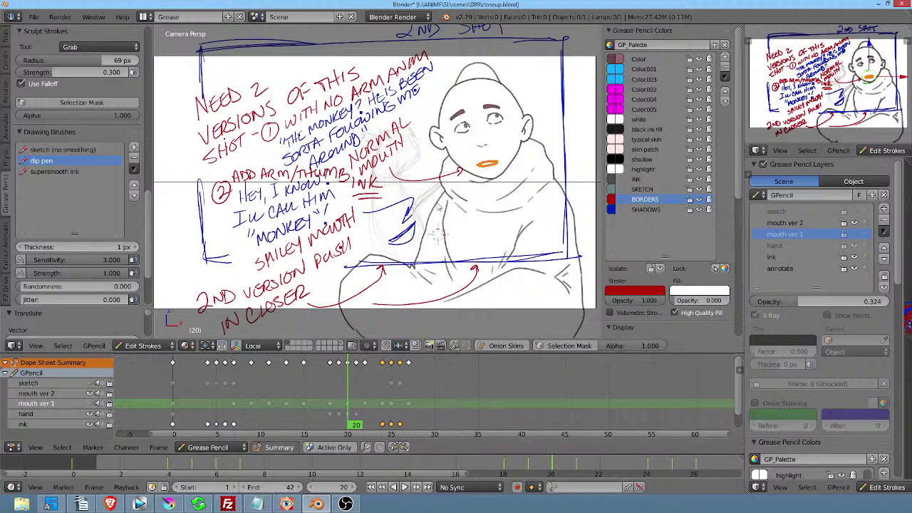
{"action": "scroll", "coordinate": [436, 158], "scroll_direction": "up", "scroll_amount": 4}
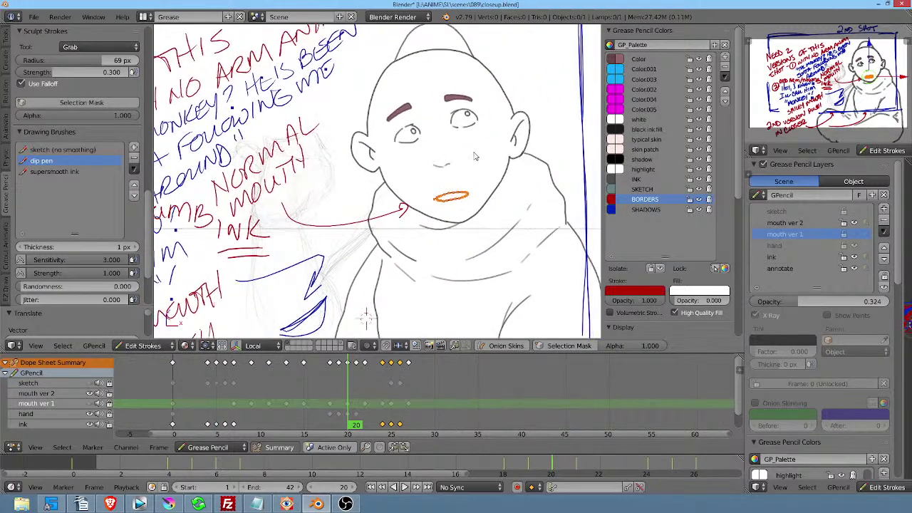
{"action": "scroll", "coordinate": [476, 156], "scroll_direction": "down", "scroll_amount": 4}
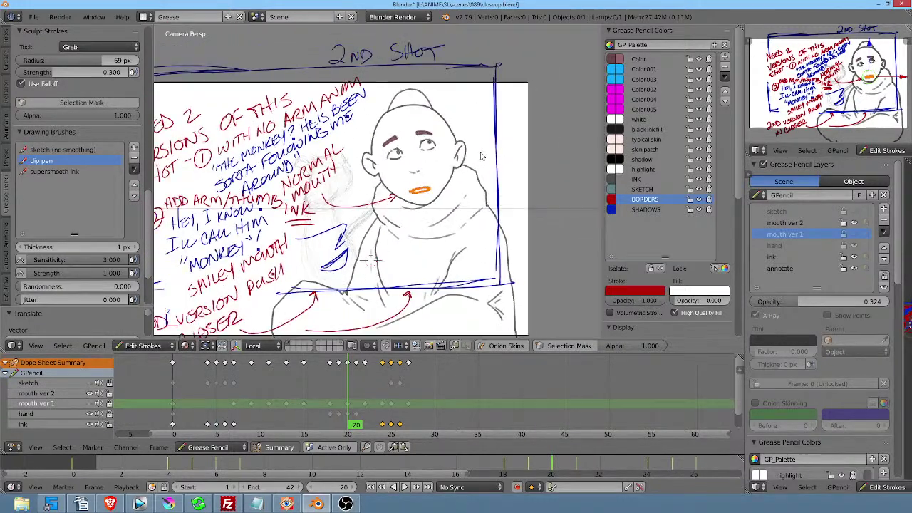
{"action": "scroll", "coordinate": [481, 156], "scroll_direction": "down", "scroll_amount": 2}
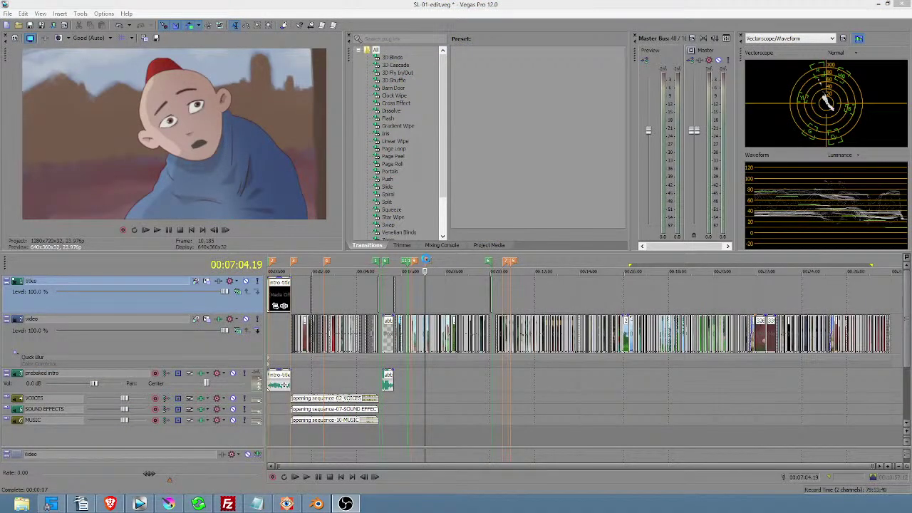
Switch to Vegas Pro and compare the marked shots at 00:06:28.00 and 00:07:04.19 by jumping repeatedly between them.
{"action": "left_click", "coordinate": [429, 262]}
{"action": "key", "text": "ctrl+Left"}
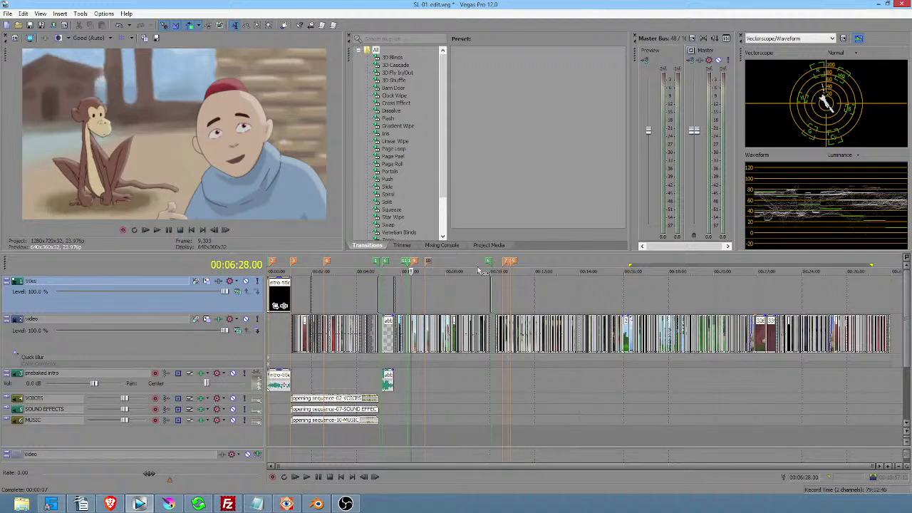
{"action": "left_click", "coordinate": [414, 263]}
{"action": "left_click", "coordinate": [416, 263]}
{"action": "key", "text": "ctrl+Right"}
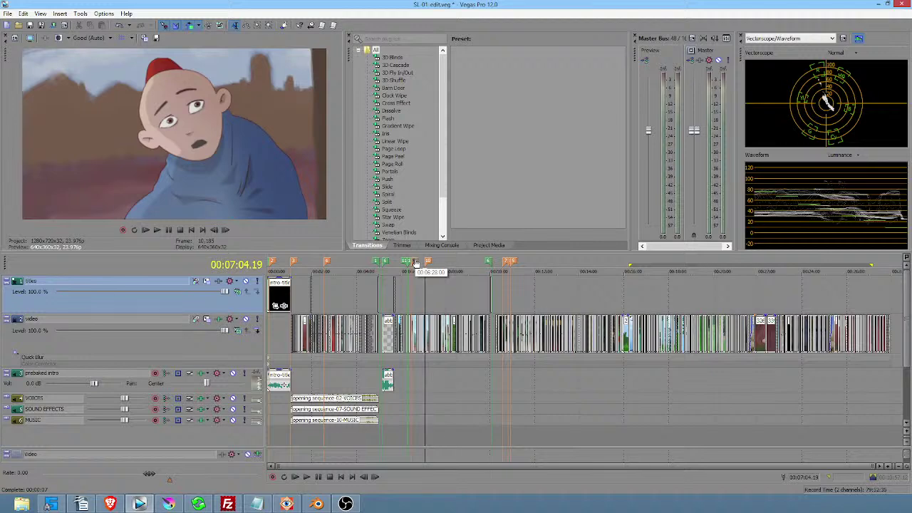
{"action": "key", "text": "ctrl+Left"}
{"action": "key", "text": "ctrl+Right"}
{"action": "key", "text": "ctrl+Left"}
{"action": "key", "text": "ctrl+Right"}
{"action": "key", "text": "ctrl+Left"}
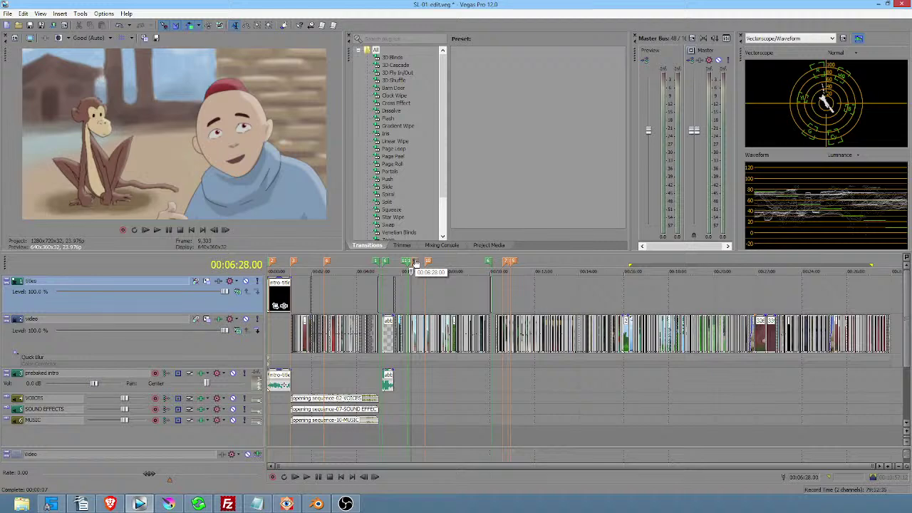
{"action": "key", "text": "ctrl+Right"}
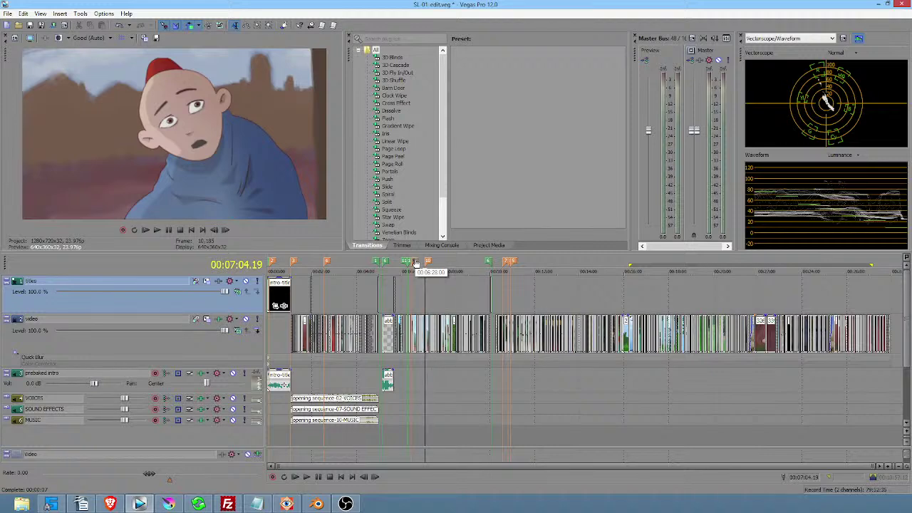
{"action": "left_click", "coordinate": [416, 263]}
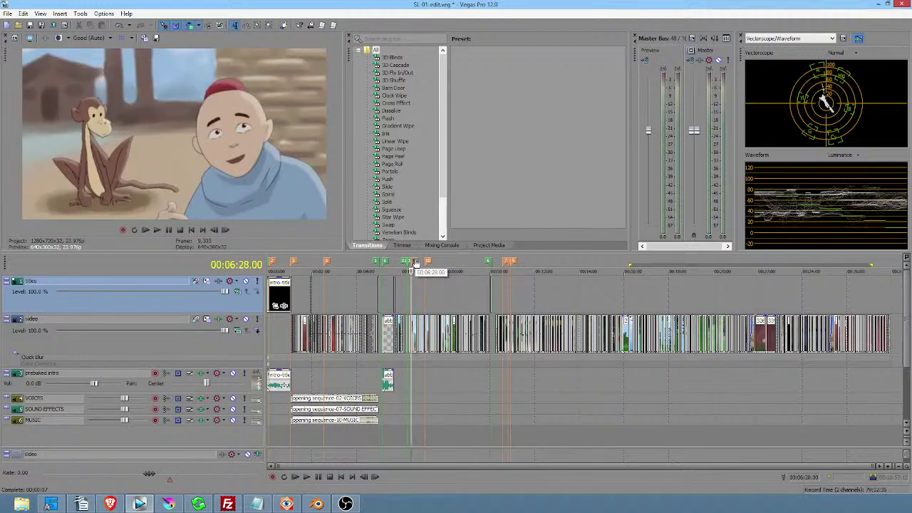
{"action": "left_click", "coordinate": [416, 263]}
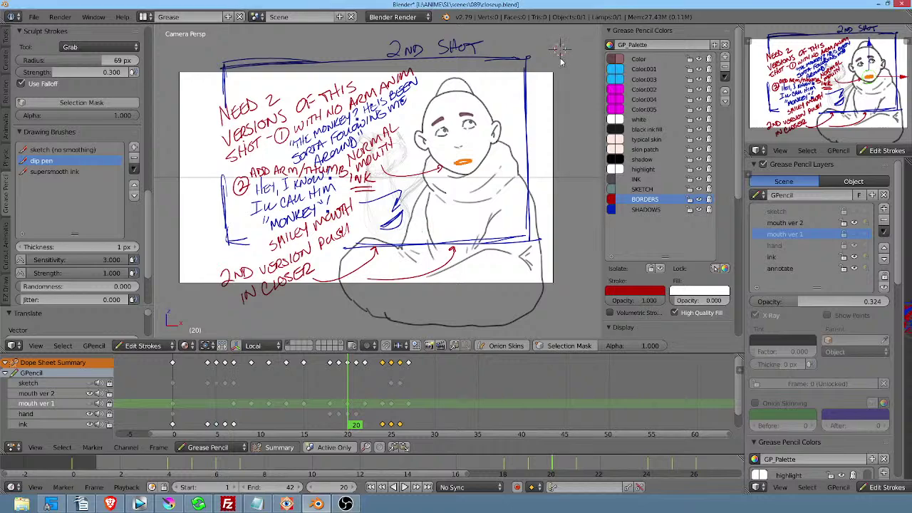
Switch to Blender and review the character's head turn up close, playing and scrubbing from frame 0 to frame 12.
{"action": "scroll", "coordinate": [490, 189], "scroll_direction": "up", "scroll_amount": 4}
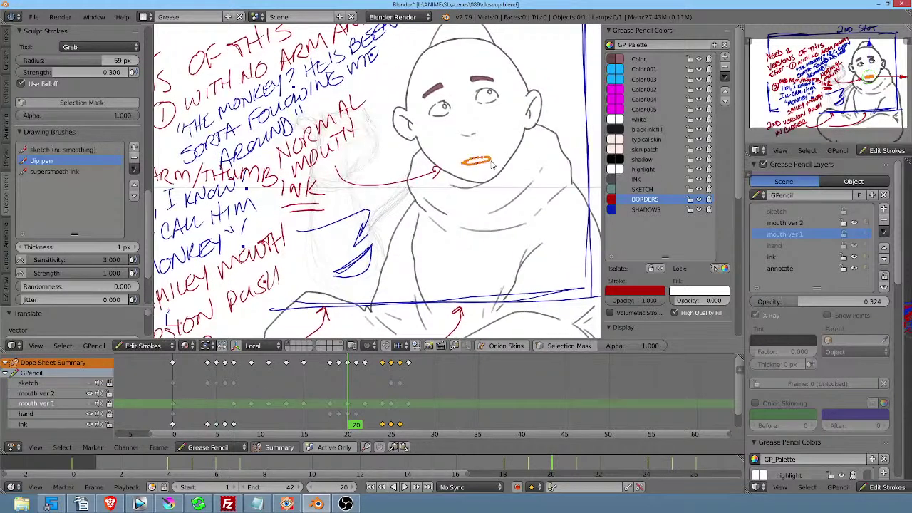
{"action": "key", "text": "shift+alt+a"}
{"action": "left_click", "coordinate": [171, 394]}
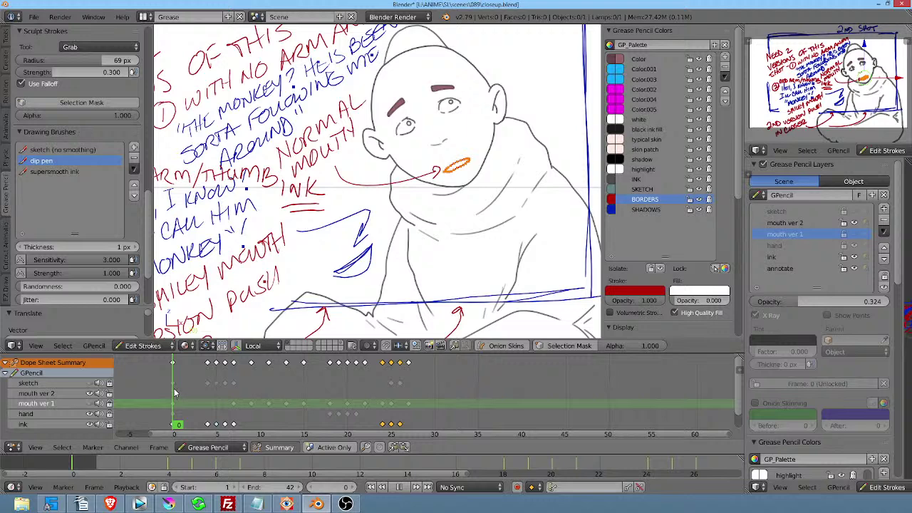
{"action": "mouse_move", "coordinate": [174, 392]}
{"action": "left_mouse_down"}
{"action": "mouse_move", "coordinate": [347, 385]}
{"action": "mouse_move", "coordinate": [401, 377]}
{"action": "mouse_move", "coordinate": [346, 374]}
{"action": "mouse_move", "coordinate": [458, 364]}
{"action": "mouse_move", "coordinate": [178, 361]}
{"action": "mouse_move", "coordinate": [282, 356]}
{"action": "left_mouse_up"}
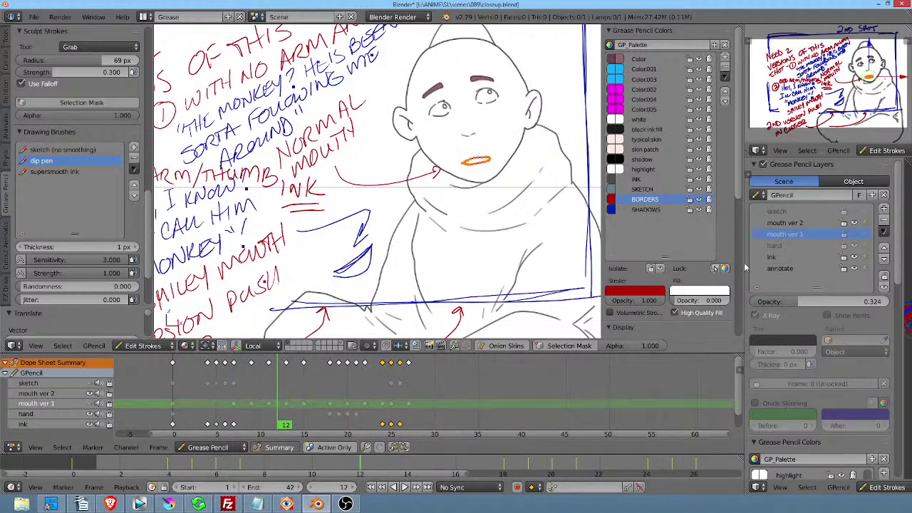
Hide the annotate layer, show the mouth ver 1 layer and move to frame 20 in the camera view.
{"action": "left_click", "coordinate": [854, 267]}
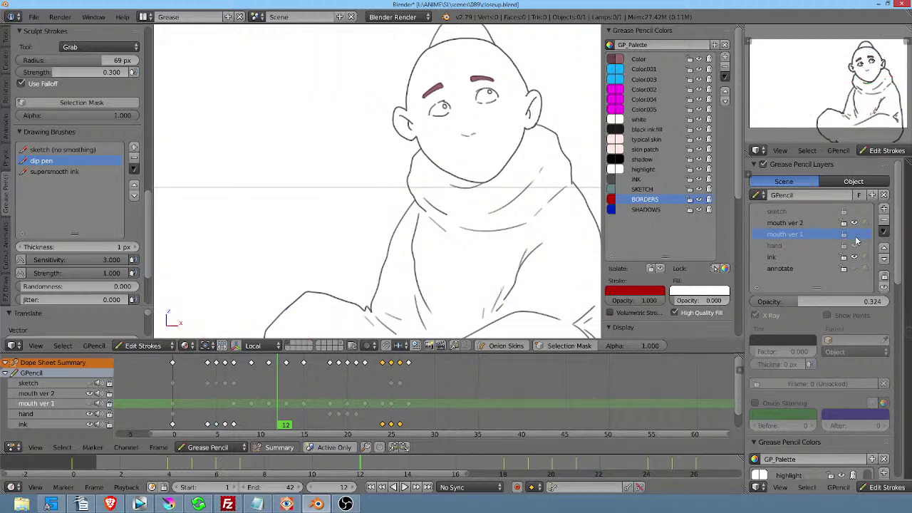
{"action": "left_click", "coordinate": [855, 235]}
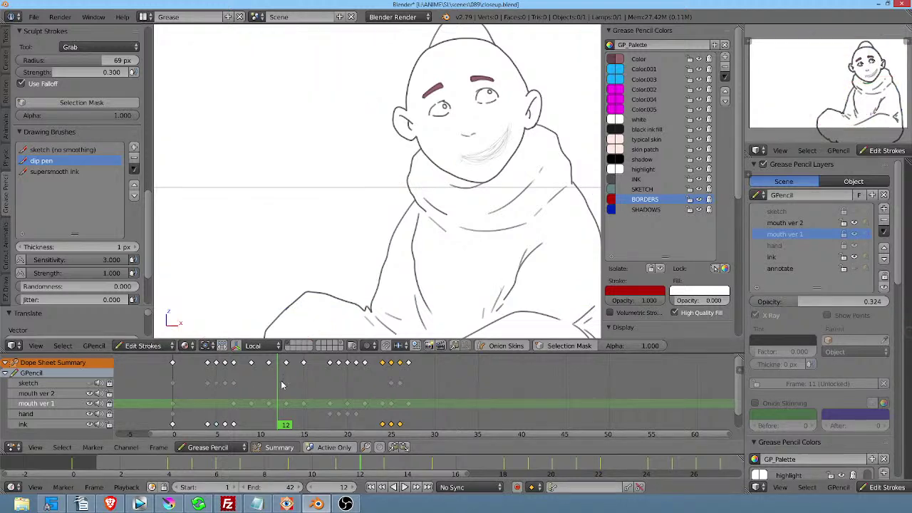
{"action": "mouse_move", "coordinate": [283, 379]}
{"action": "left_mouse_down"}
{"action": "mouse_move", "coordinate": [185, 380]}
{"action": "mouse_move", "coordinate": [364, 384]}
{"action": "mouse_move", "coordinate": [339, 382]}
{"action": "mouse_move", "coordinate": [352, 381]}
{"action": "left_mouse_up"}
{"action": "key", "text": "KP_0"}
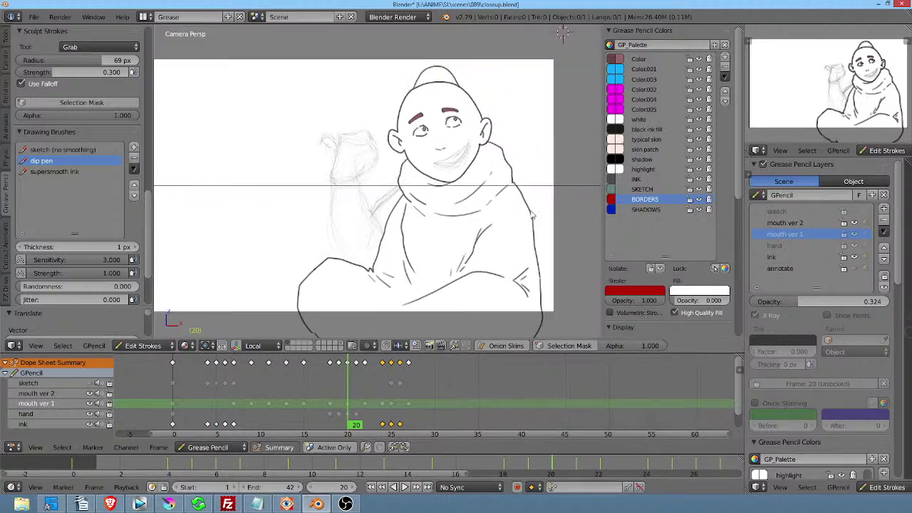
Examine the sketched smile and raised arm at frame 20 up close, then scrub to frame 27.
{"action": "scroll", "coordinate": [549, 223], "scroll_direction": "up", "scroll_amount": 3}
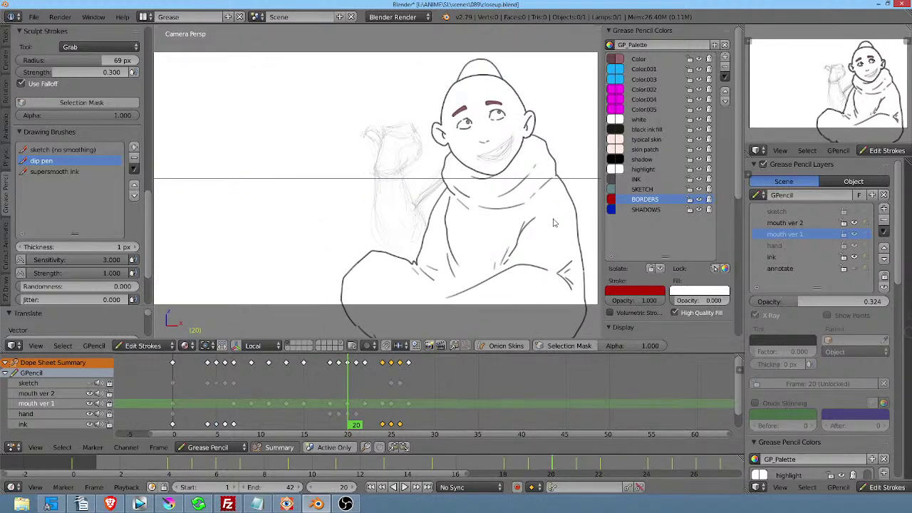
{"action": "scroll", "coordinate": [554, 223], "scroll_direction": "up", "scroll_amount": 2}
{"action": "left_click_drag", "start_coordinate": [576, 238], "coordinate": [502, 279]}
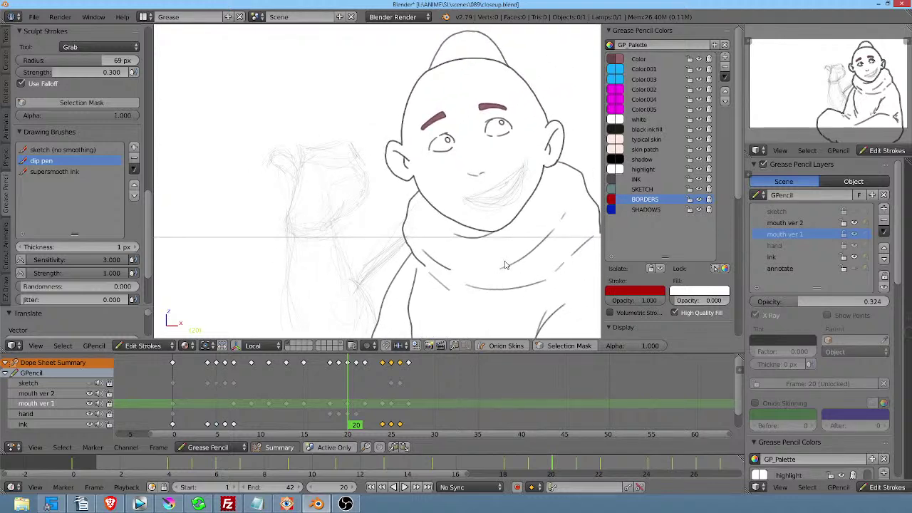
{"action": "scroll", "coordinate": [509, 261], "scroll_direction": "down", "scroll_amount": 1}
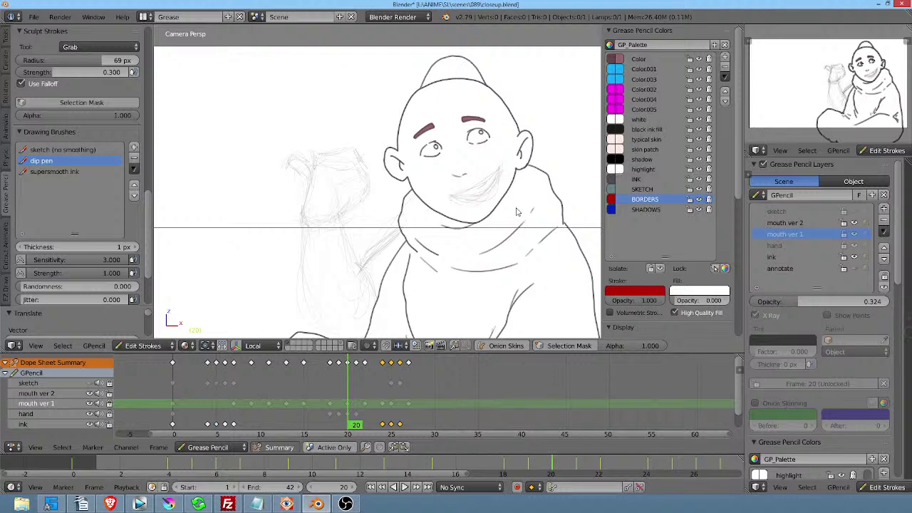
{"action": "scroll", "coordinate": [519, 210], "scroll_direction": "down", "scroll_amount": 3}
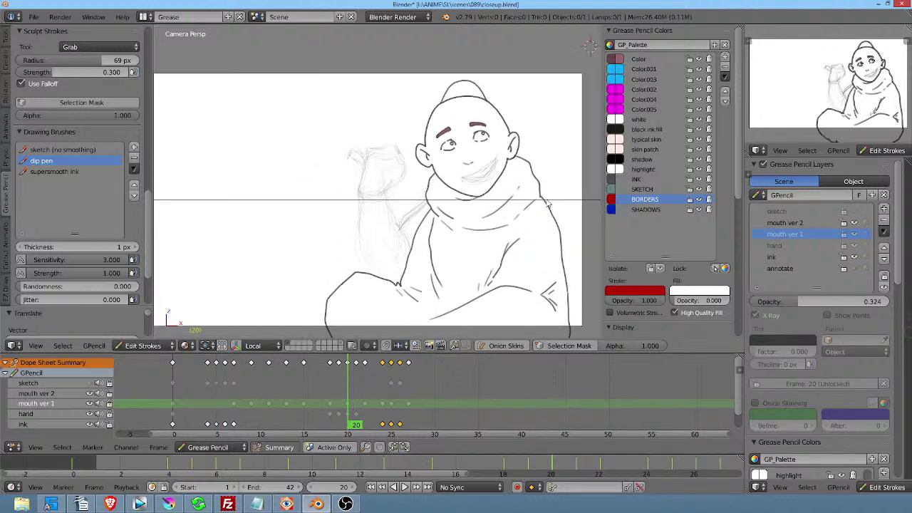
{"action": "scroll", "coordinate": [559, 196], "scroll_direction": "down", "scroll_amount": 1}
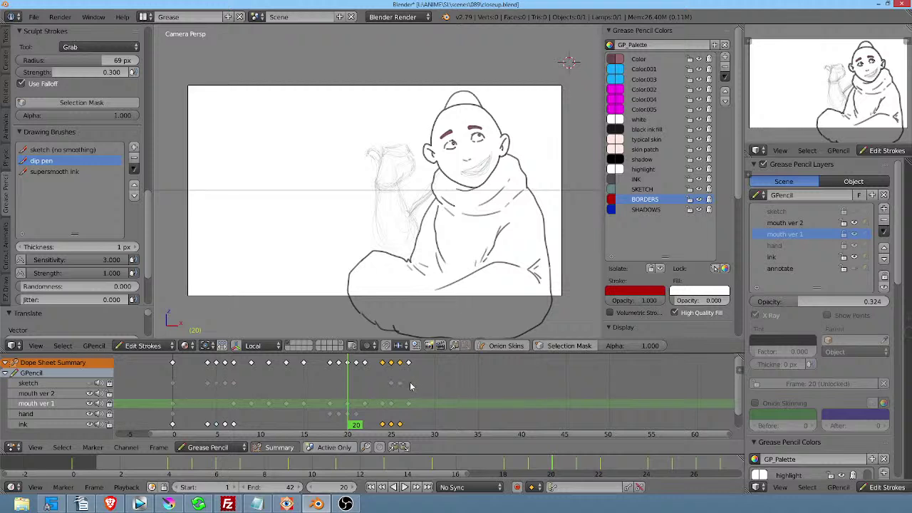
{"action": "mouse_move", "coordinate": [444, 382]}
{"action": "left_mouse_down"}
{"action": "mouse_move", "coordinate": [183, 383]}
{"action": "mouse_move", "coordinate": [406, 384]}
{"action": "left_mouse_up"}
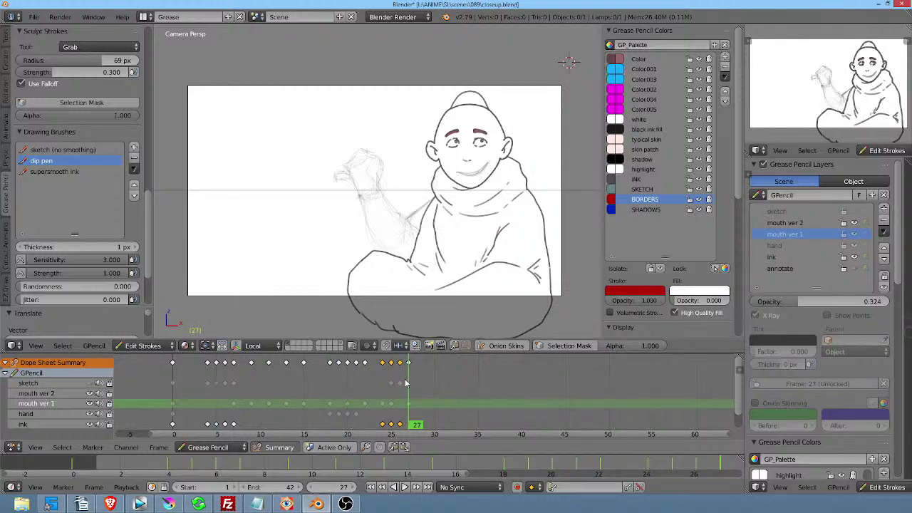
Switch to Krita and inspect 099-A.kra, scrubbing to frame 14 and toggling Group 2, Group 4 Merged and Copy of Group 2 Merged.
{"action": "left_click", "coordinate": [169, 504]}
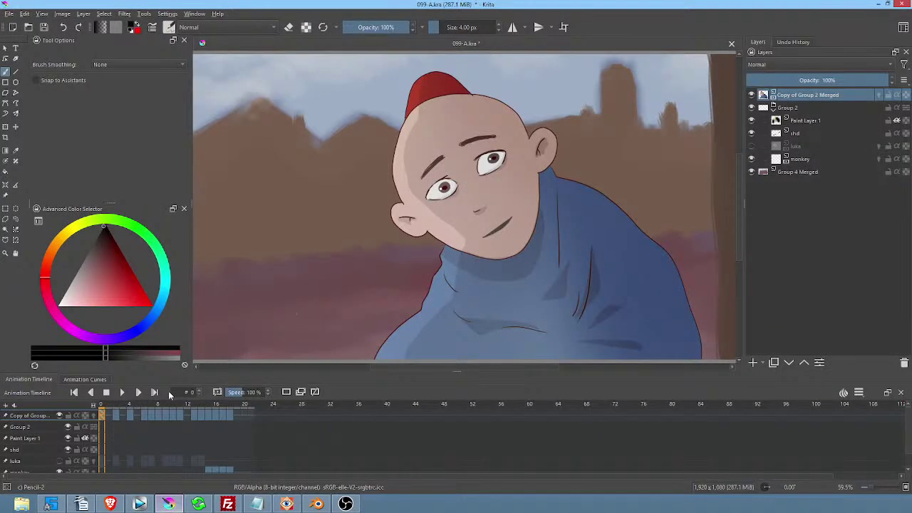
{"action": "left_click_drag", "start_coordinate": [114, 407], "coordinate": [200, 406]}
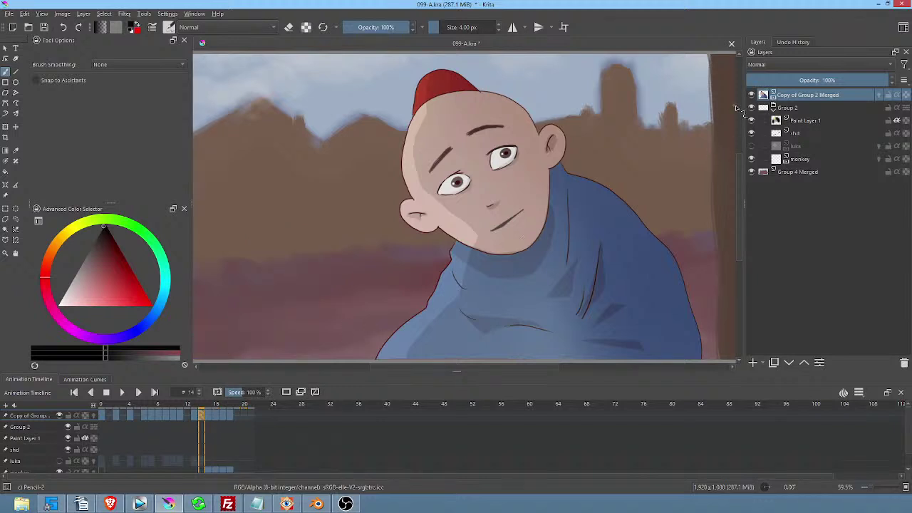
{"action": "left_click", "coordinate": [752, 107]}
{"action": "left_click", "coordinate": [752, 107]}
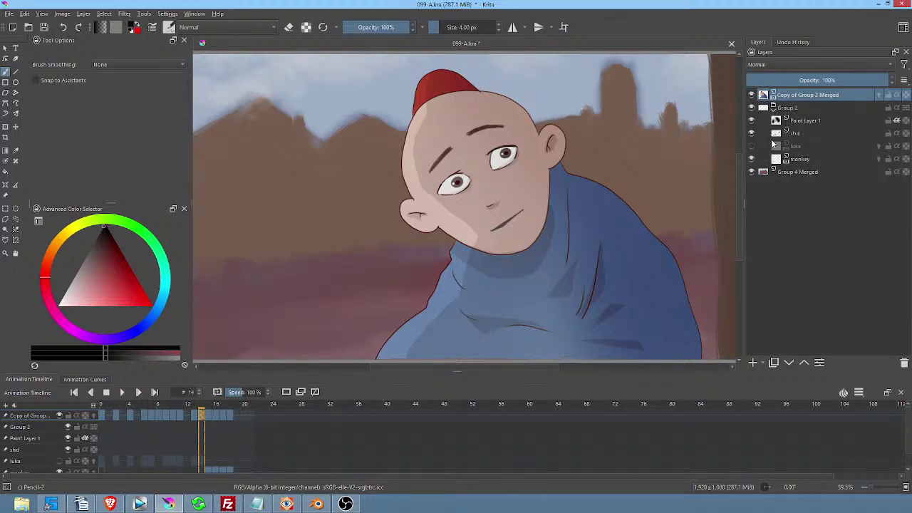
{"action": "left_click", "coordinate": [751, 172]}
{"action": "left_click", "coordinate": [751, 172]}
{"action": "left_click", "coordinate": [751, 96]}
{"action": "left_click", "coordinate": [751, 95]}
{"action": "mouse_move", "coordinate": [213, 404]}
{"action": "left_mouse_down"}
{"action": "mouse_move", "coordinate": [229, 404]}
{"action": "mouse_move", "coordinate": [107, 404]}
{"action": "mouse_move", "coordinate": [218, 404]}
{"action": "mouse_move", "coordinate": [117, 404]}
{"action": "mouse_move", "coordinate": [203, 404]}
{"action": "left_mouse_up"}
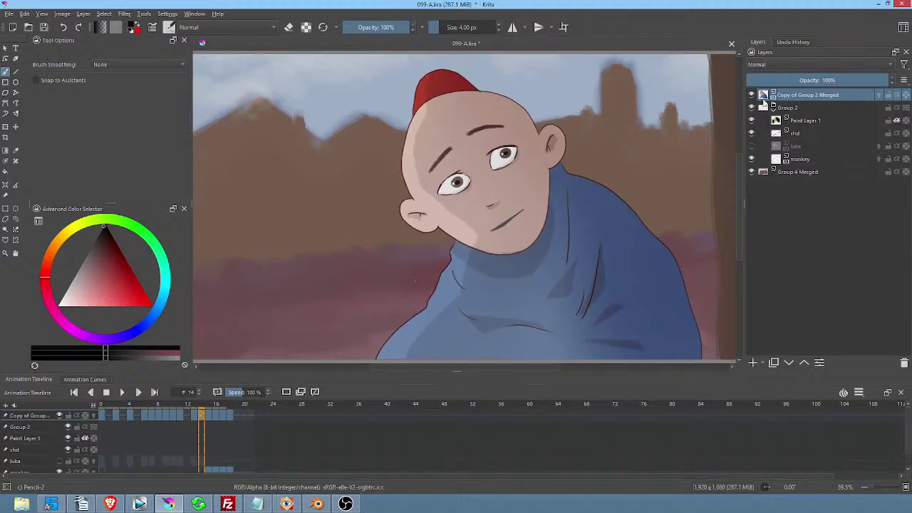
Hide the Copy of Group 2 Merged layer and save 099-A.kra.
{"action": "left_click", "coordinate": [751, 95]}
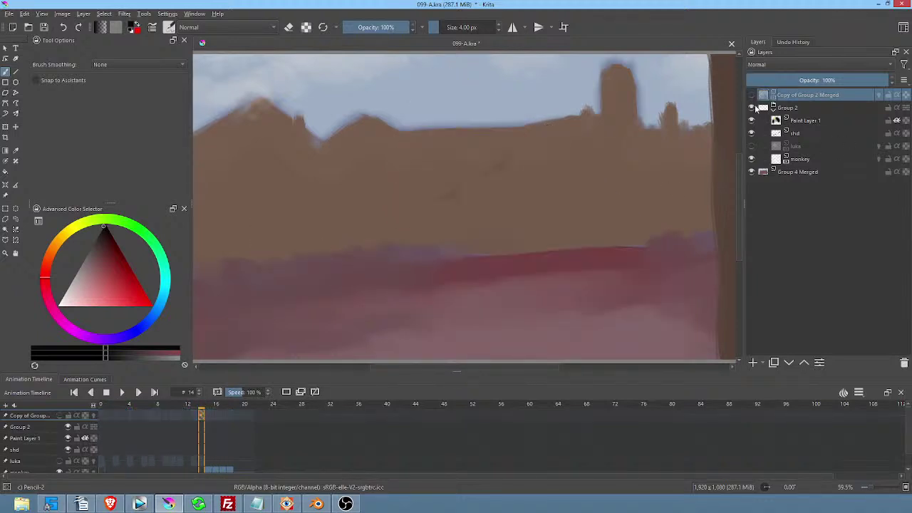
{"action": "left_click", "coordinate": [44, 27]}
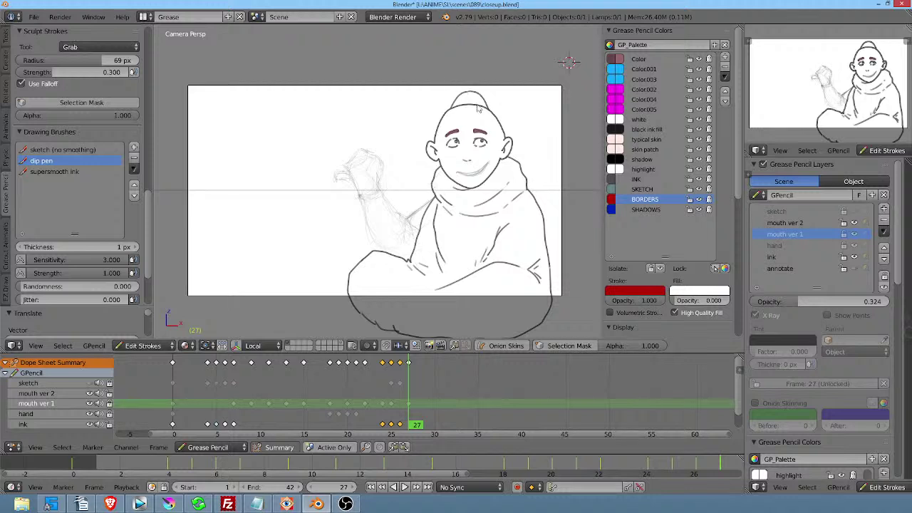
Play the close-up animation and scrub through its frames in the dope sheet.
{"action": "key", "text": "shift+alt+a"}
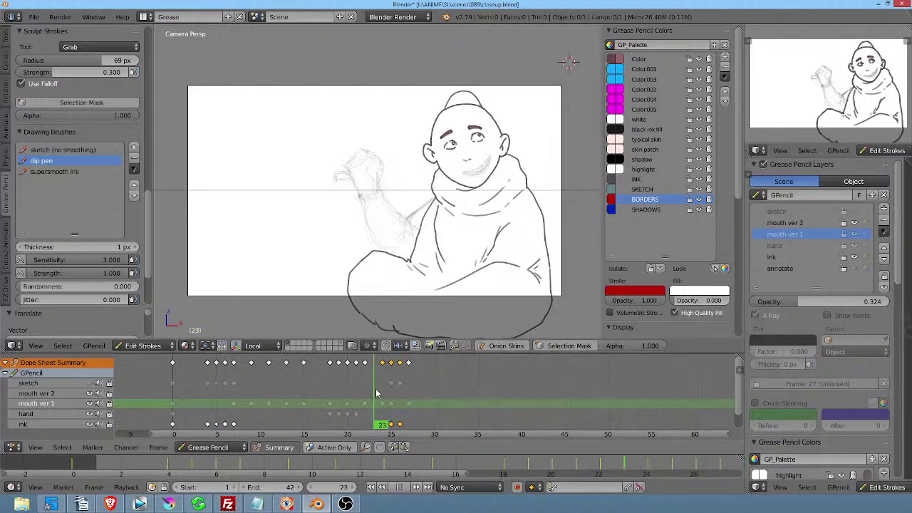
{"action": "mouse_move", "coordinate": [281, 377]}
{"action": "left_mouse_down"}
{"action": "mouse_move", "coordinate": [188, 378]}
{"action": "mouse_move", "coordinate": [387, 373]}
{"action": "mouse_move", "coordinate": [317, 364]}
{"action": "mouse_move", "coordinate": [290, 426]}
{"action": "mouse_move", "coordinate": [177, 416]}
{"action": "mouse_move", "coordinate": [340, 393]}
{"action": "left_mouse_up"}
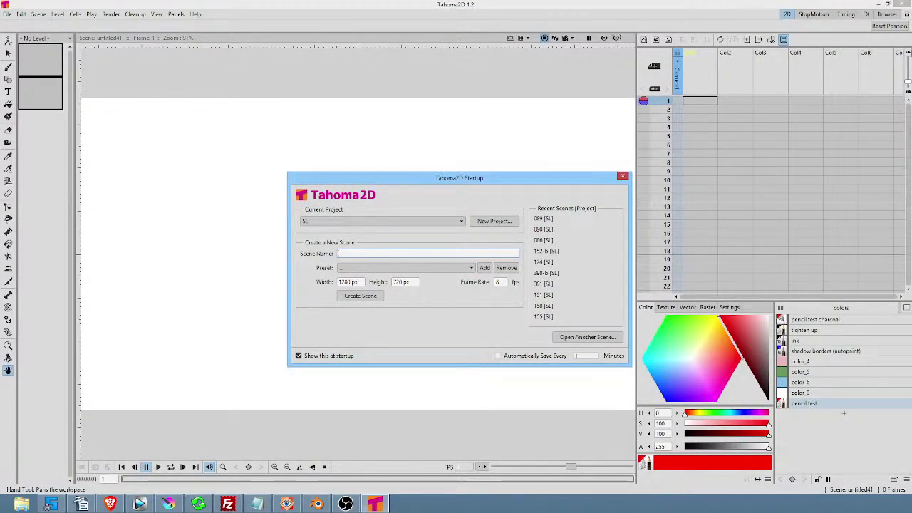
Switch to Tahoma2D, open recent scene 089 and change the viewer to the camera view.
{"action": "left_click", "coordinate": [544, 218]}
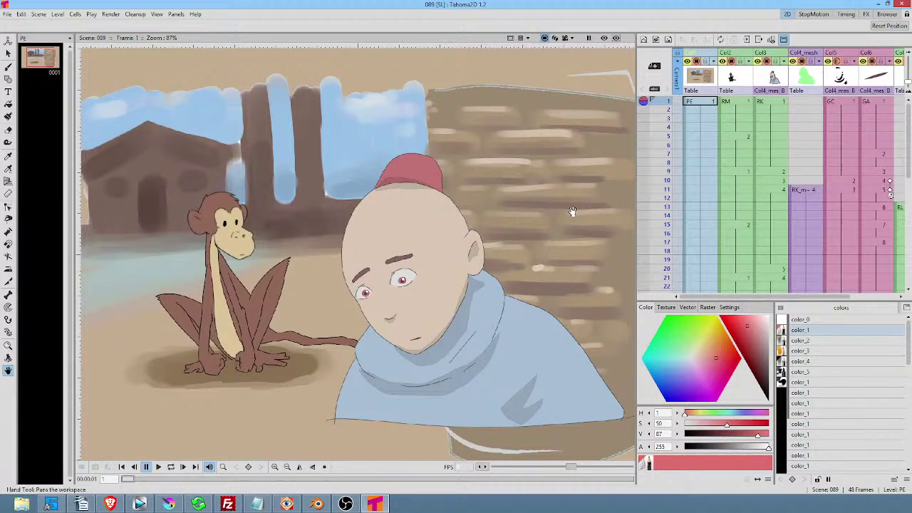
{"action": "left_click", "coordinate": [565, 39]}
{"action": "left_click_drag", "start_coordinate": [670, 107], "coordinate": [656, 181]}
{"action": "mouse_move", "coordinate": [656, 220]}
{"action": "left_mouse_down"}
{"action": "mouse_move", "coordinate": [655, 232]}
{"action": "mouse_move", "coordinate": [654, 119]}
{"action": "mouse_move", "coordinate": [652, 279]}
{"action": "mouse_move", "coordinate": [667, 103]}
{"action": "left_mouse_up"}
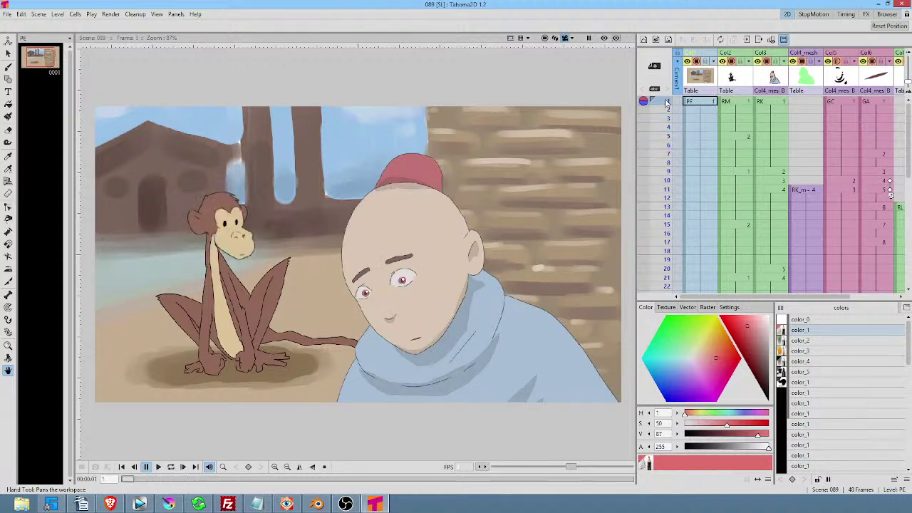
Turn off preview visibility for columns Col1, Col3, Col5, Col6 and Col7, leaving the monkey column Col2 on.
{"action": "left_click", "coordinate": [690, 62]}
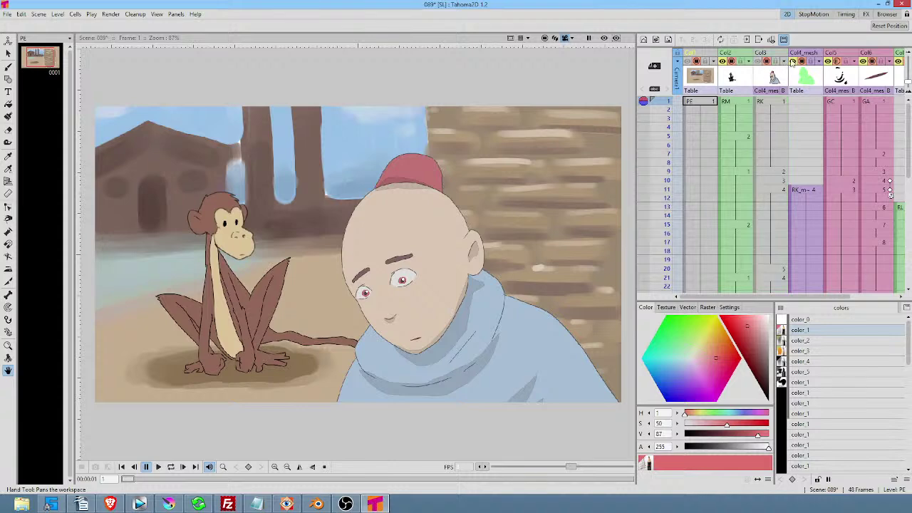
{"action": "left_click", "coordinate": [837, 62]}
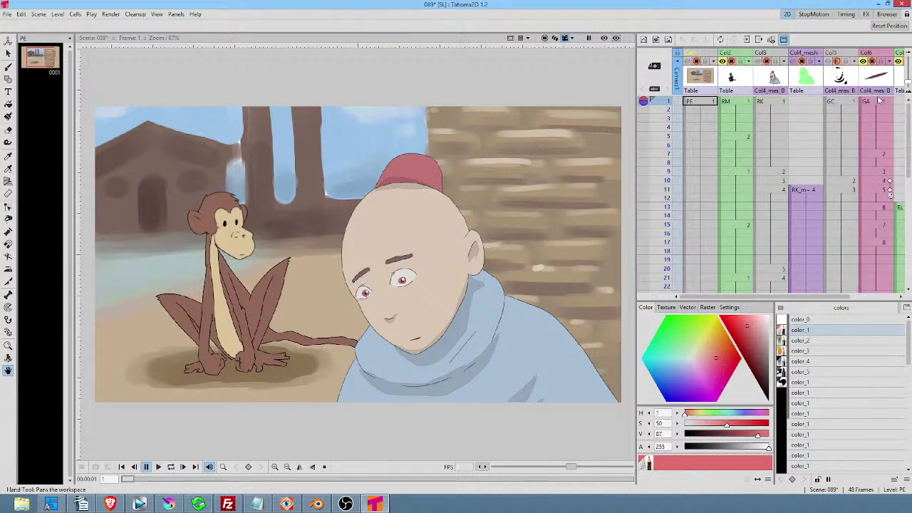
{"action": "scroll", "coordinate": [833, 62], "scroll_direction": "right", "scroll_amount": 2}
{"action": "left_click", "coordinate": [790, 61]}
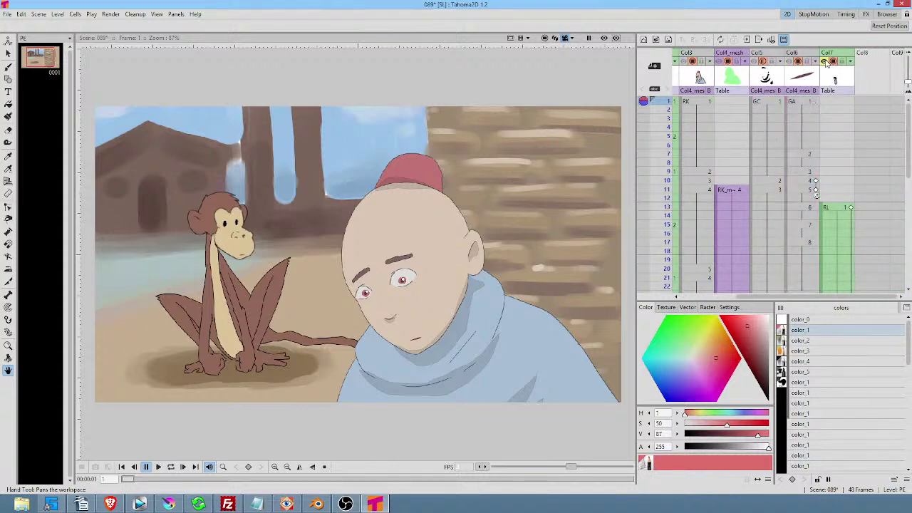
{"action": "left_click", "coordinate": [825, 61]}
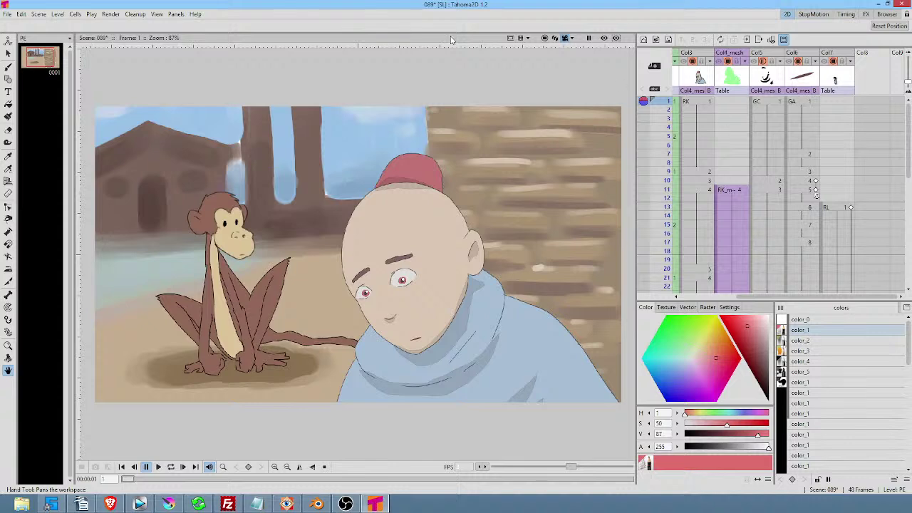
Preview frame 1 with only the monkey rendered, glance at 099-A.kra in Krita, and return to Tahoma2D's normal scene view.
{"action": "left_click", "coordinate": [605, 37]}
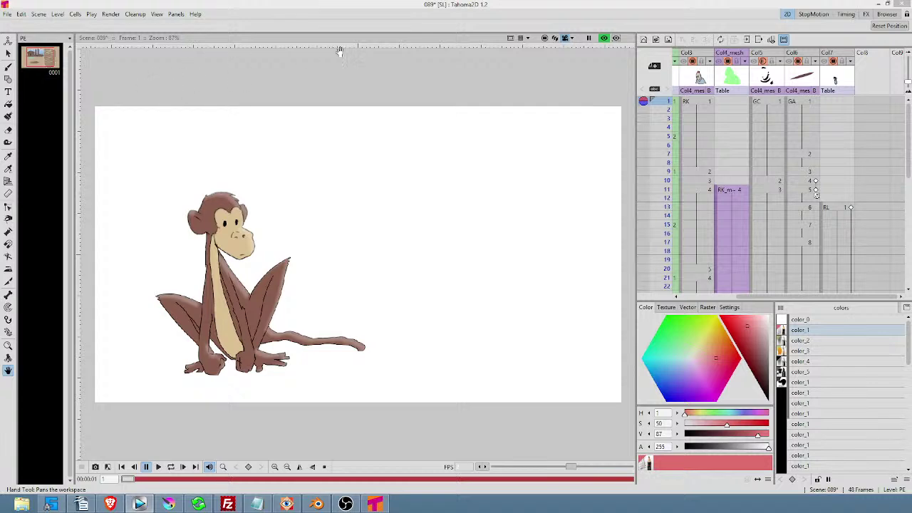
{"action": "left_click", "coordinate": [406, 10]}
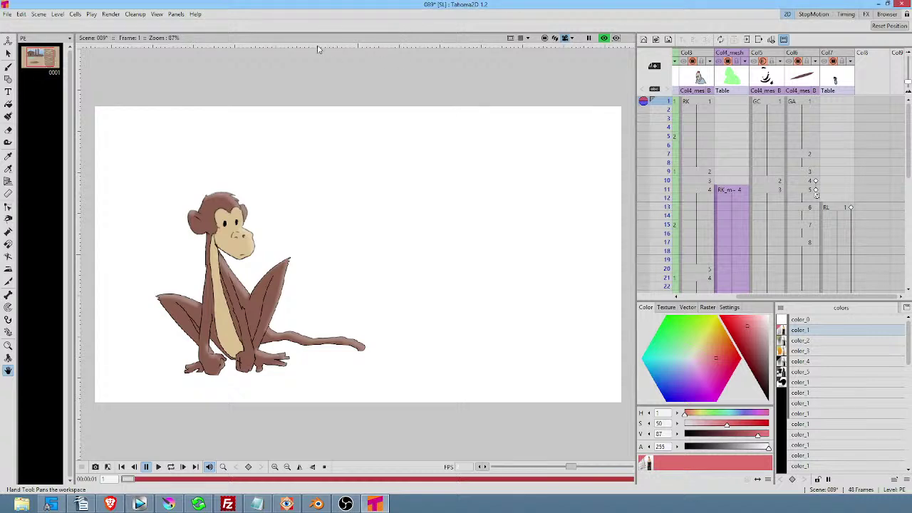
{"action": "left_click", "coordinate": [169, 504]}
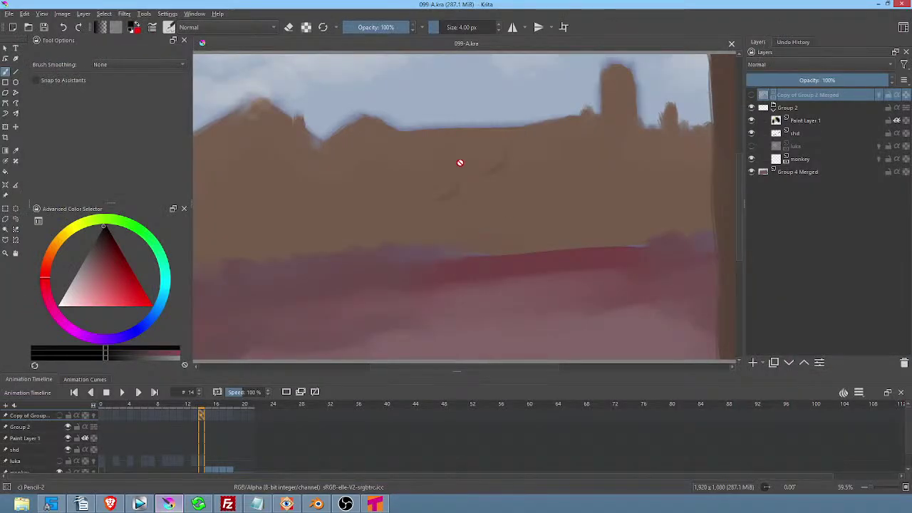
{"action": "left_click", "coordinate": [376, 503]}
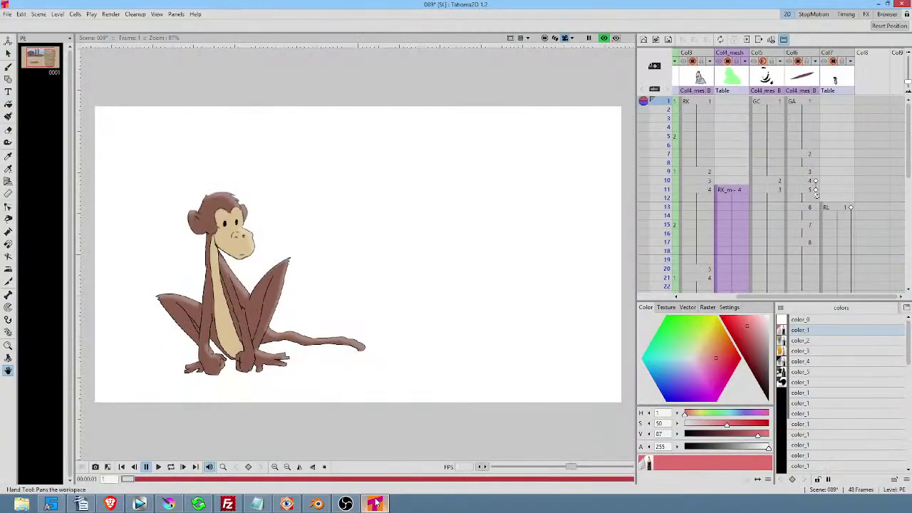
{"action": "scroll", "coordinate": [702, 68], "scroll_direction": "left", "scroll_amount": 3}
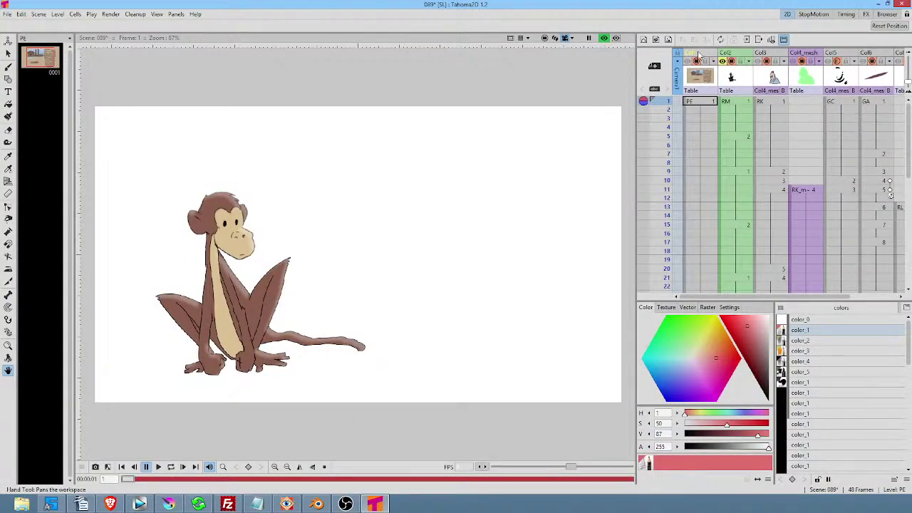
{"action": "left_click", "coordinate": [604, 39]}
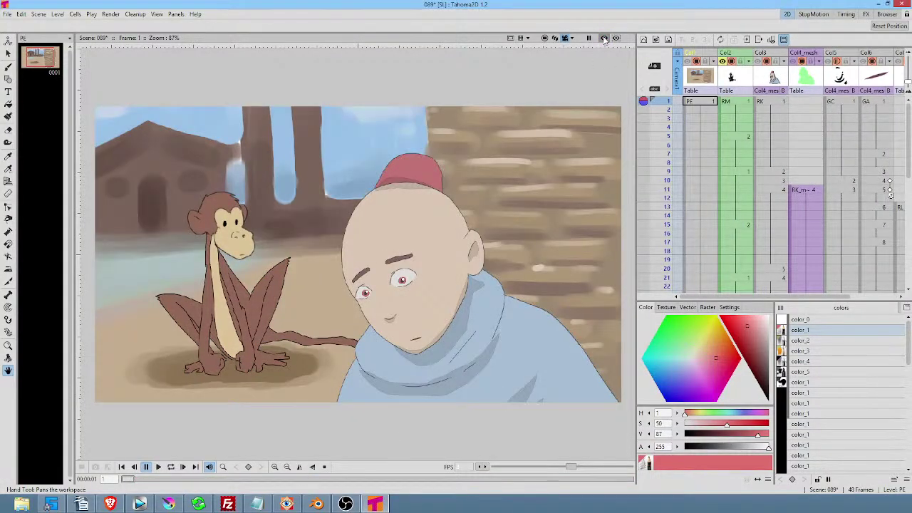
Turn Col1's preview visibility back on and compare the previewed frame 1 with the PE background drawing viewed on its own.
{"action": "left_click", "coordinate": [694, 75]}
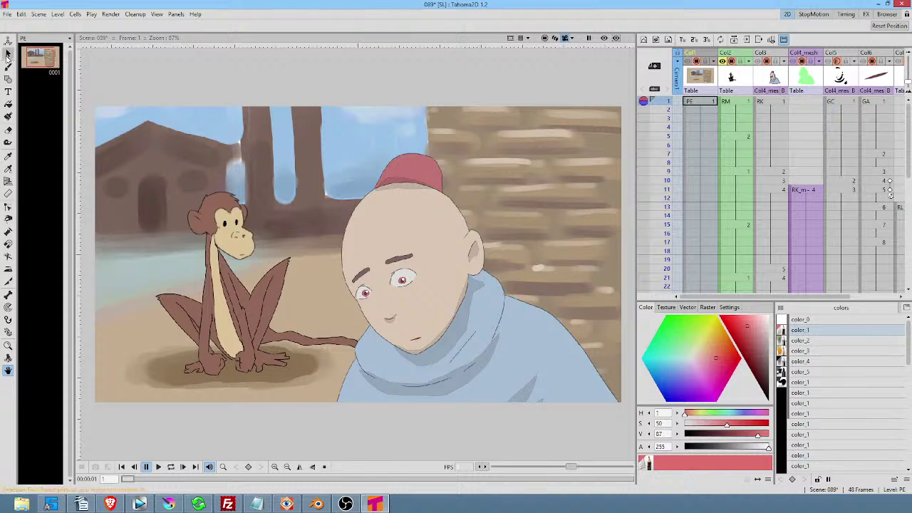
{"action": "left_click", "coordinate": [38, 58]}
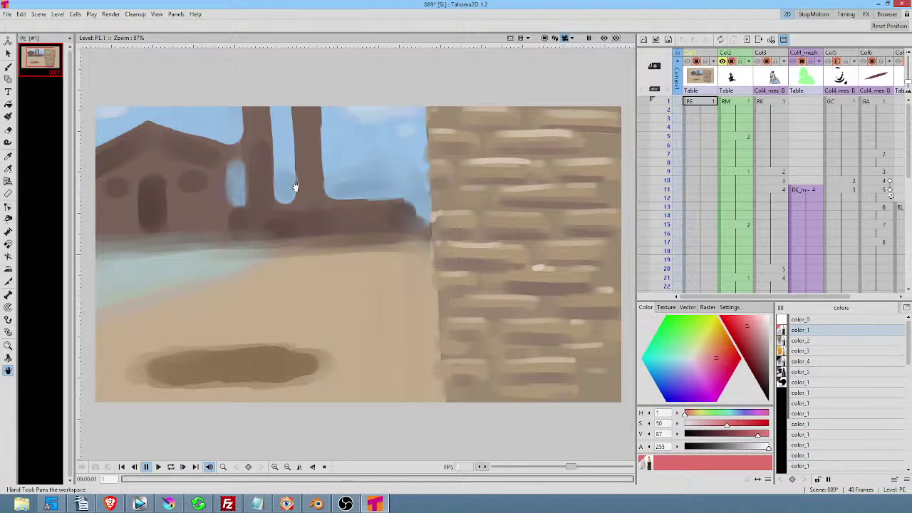
{"action": "left_click", "coordinate": [603, 38]}
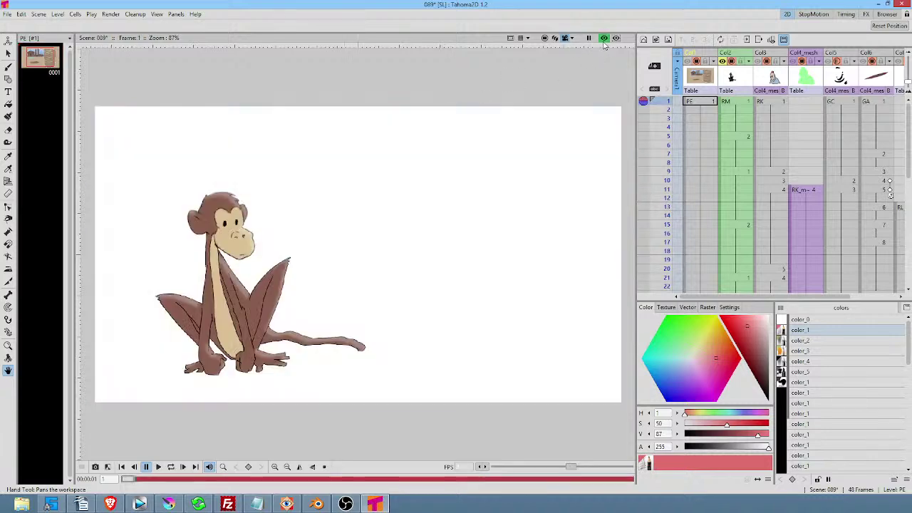
{"action": "left_click", "coordinate": [689, 62]}
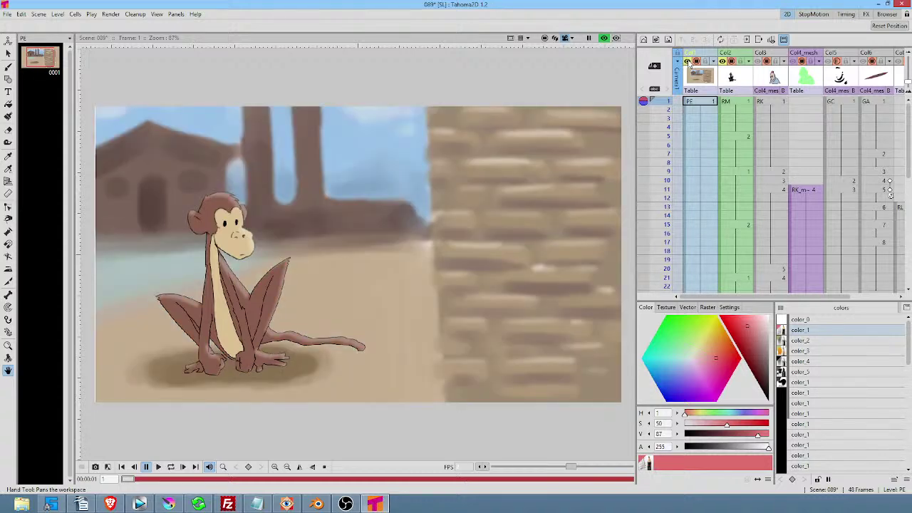
{"action": "left_click", "coordinate": [603, 39]}
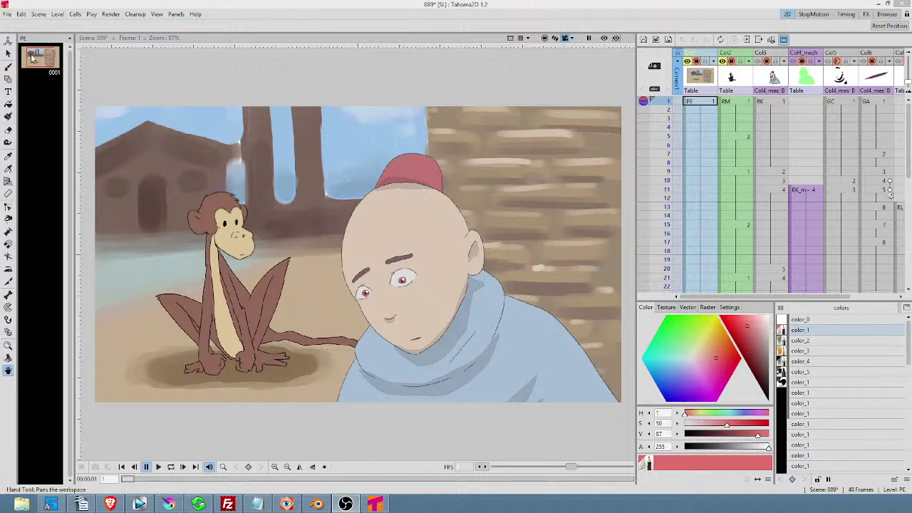
{"action": "left_click", "coordinate": [38, 55]}
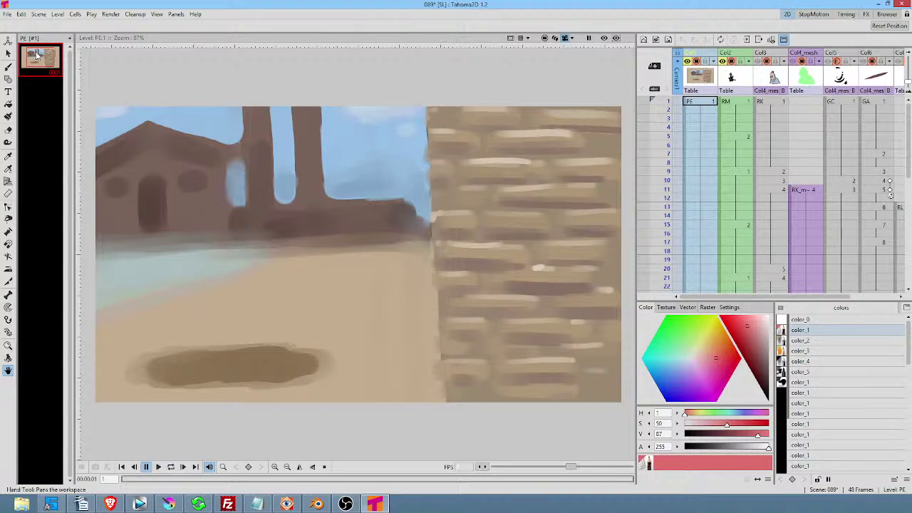
Switch to FastStone Image Viewer and find and select the background image PE.0001.tif in the extras folder.
{"action": "left_click", "coordinate": [168, 505]}
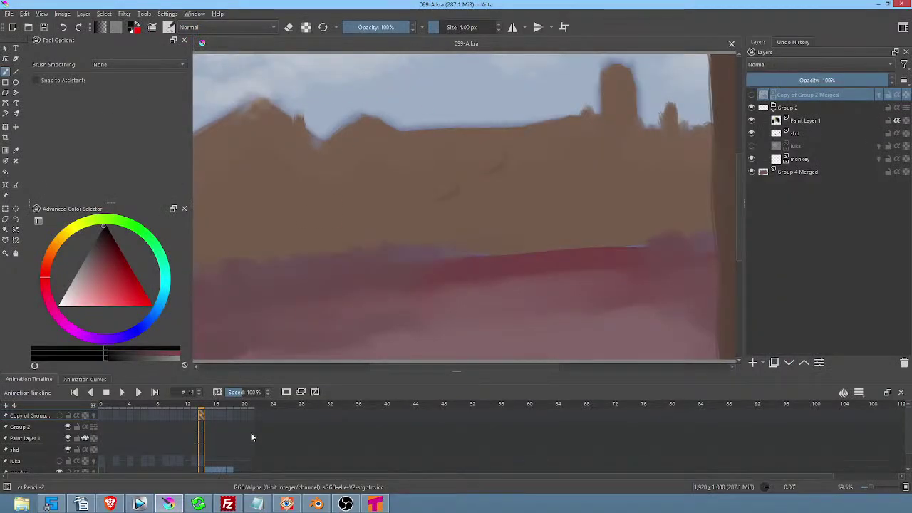
{"action": "left_click", "coordinate": [287, 505]}
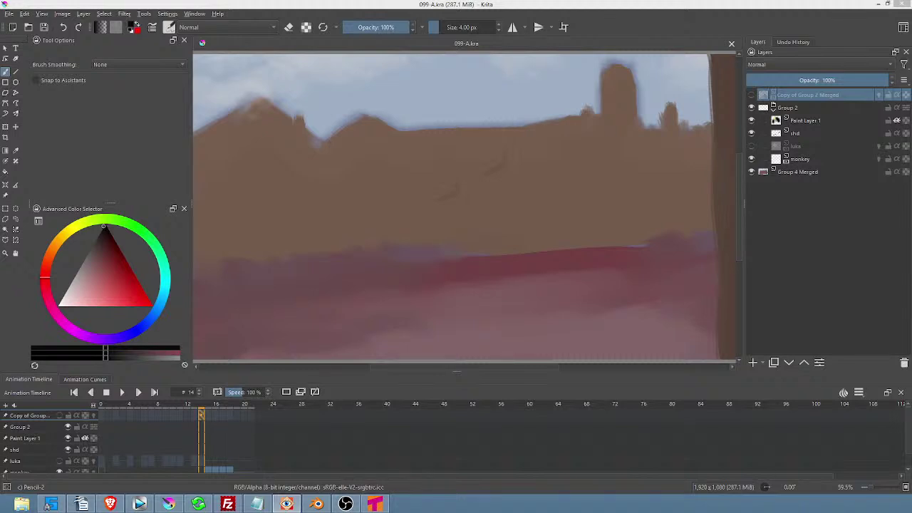
{"action": "left_click_drag", "start_coordinate": [417, 97], "coordinate": [568, 80]}
{"action": "double_click", "coordinate": [568, 79]}
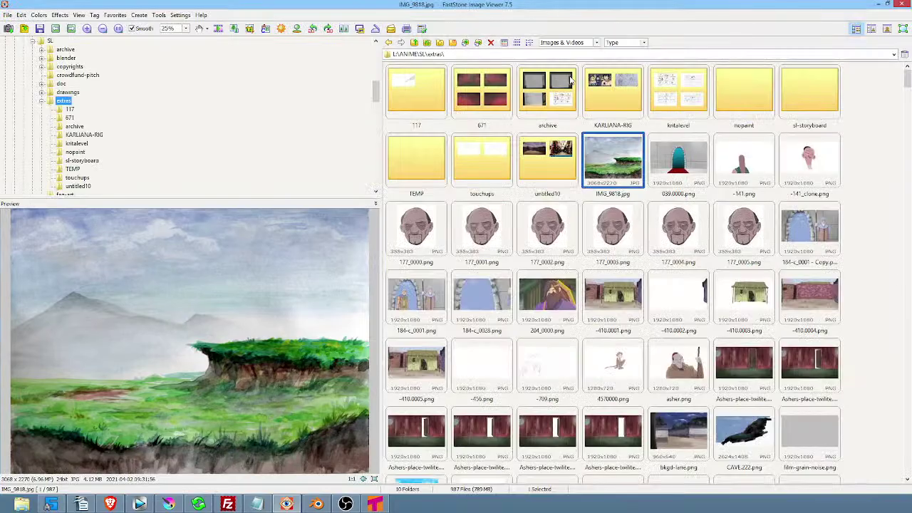
{"action": "scroll", "coordinate": [625, 302], "scroll_direction": "down", "scroll_amount": 10}
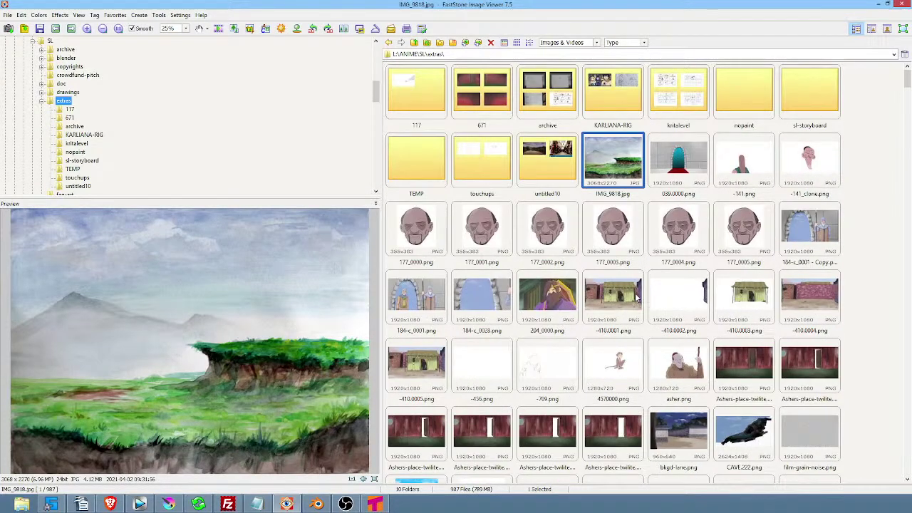
{"action": "scroll", "coordinate": [634, 297], "scroll_direction": "down", "scroll_amount": 5}
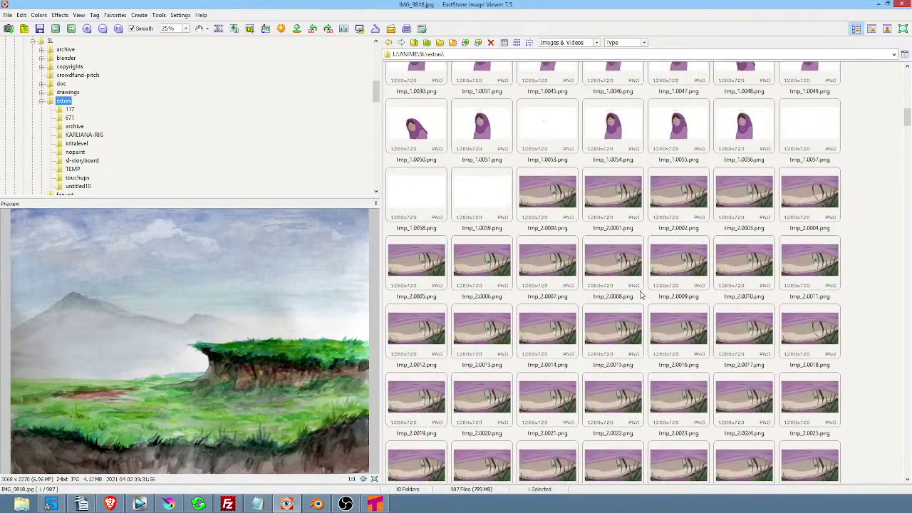
{"action": "scroll", "coordinate": [640, 294], "scroll_direction": "down", "scroll_amount": 15}
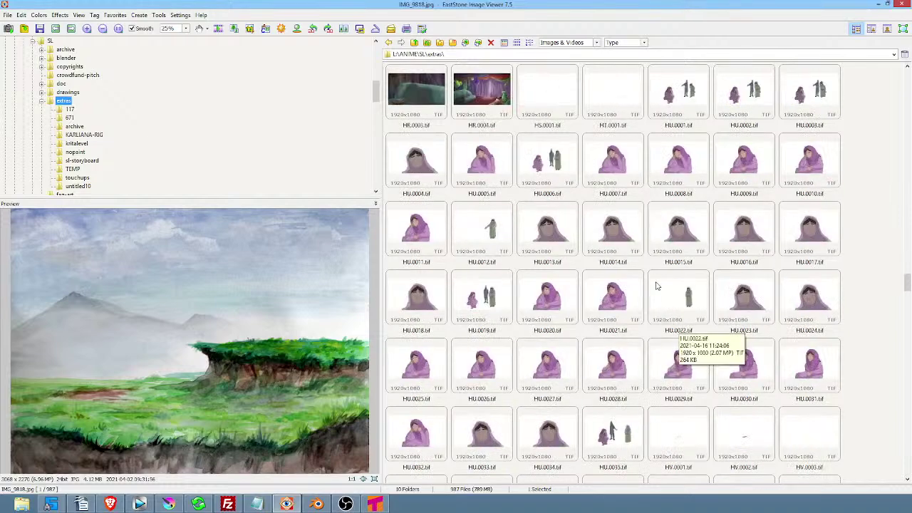
{"action": "scroll", "coordinate": [656, 285], "scroll_direction": "down", "scroll_amount": 15}
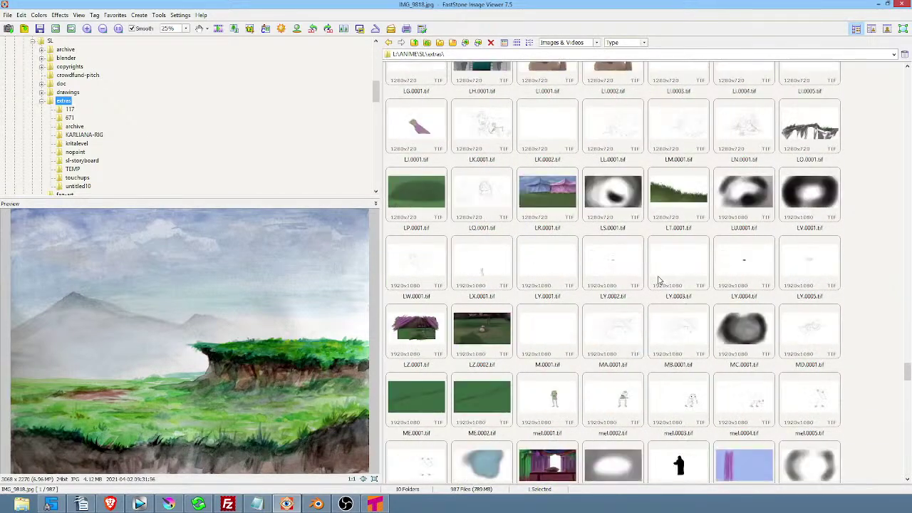
{"action": "scroll", "coordinate": [660, 279], "scroll_direction": "down", "scroll_amount": 15}
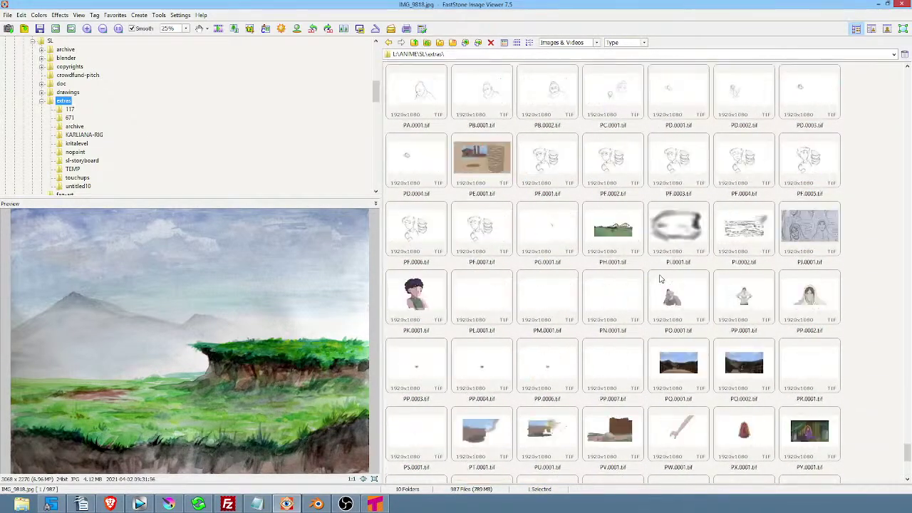
{"action": "left_click", "coordinate": [476, 167]}
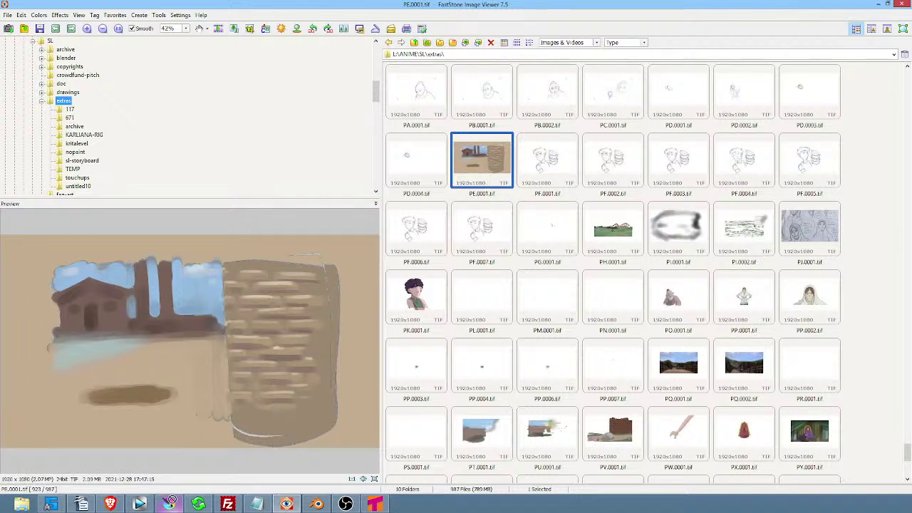
Open PE.0001.tif in Krita as a new document, look over the whole painted background, and close it.
{"action": "left_click", "coordinate": [169, 504]}
{"action": "left_click_drag", "start_coordinate": [171, 502], "coordinate": [407, 263]}
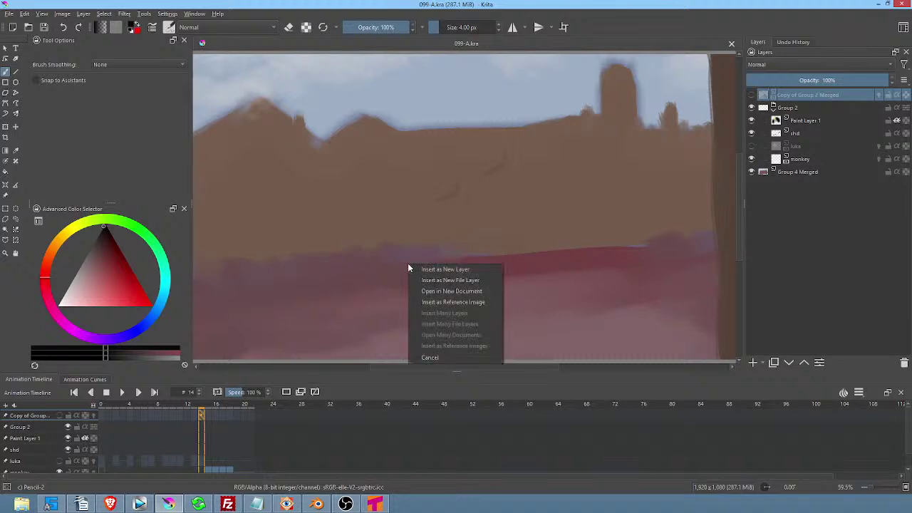
{"action": "left_click", "coordinate": [439, 290]}
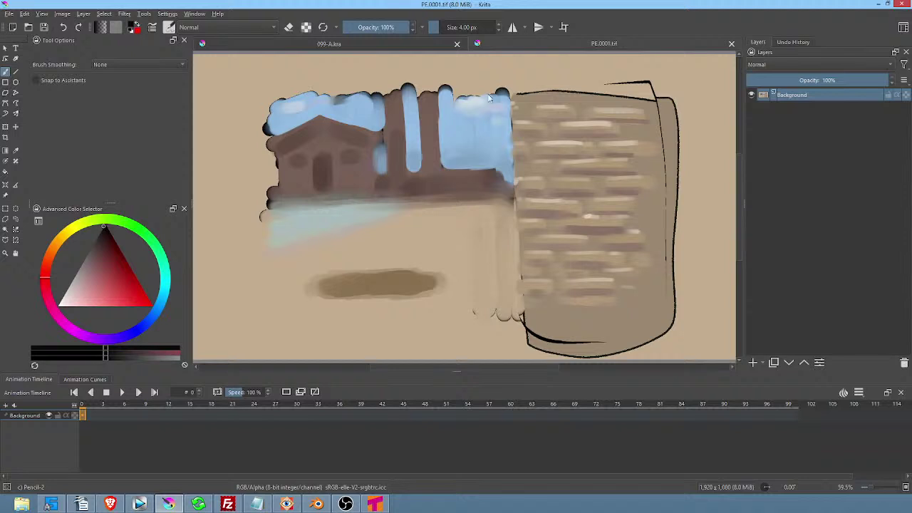
{"action": "scroll", "coordinate": [518, 137], "scroll_direction": "down", "scroll_amount": 4}
{"action": "scroll", "coordinate": [518, 144], "scroll_direction": "up", "scroll_amount": 2}
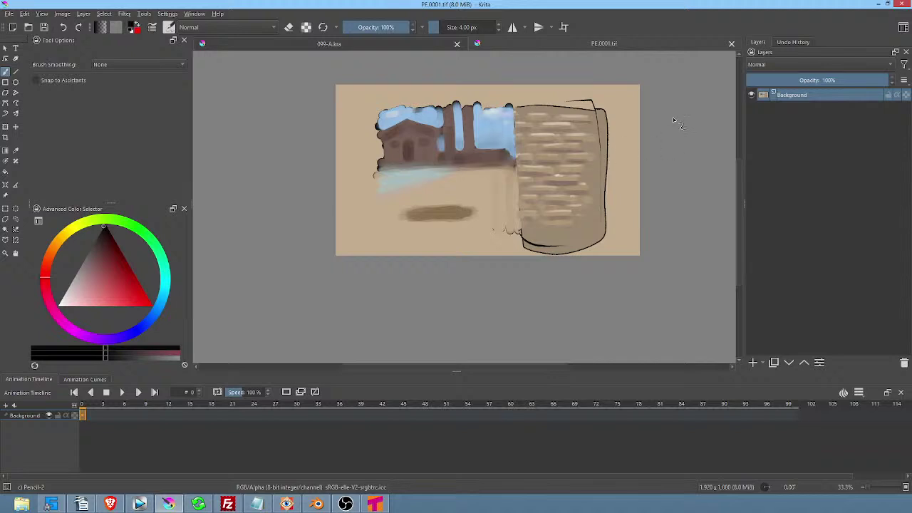
{"action": "left_click", "coordinate": [731, 43]}
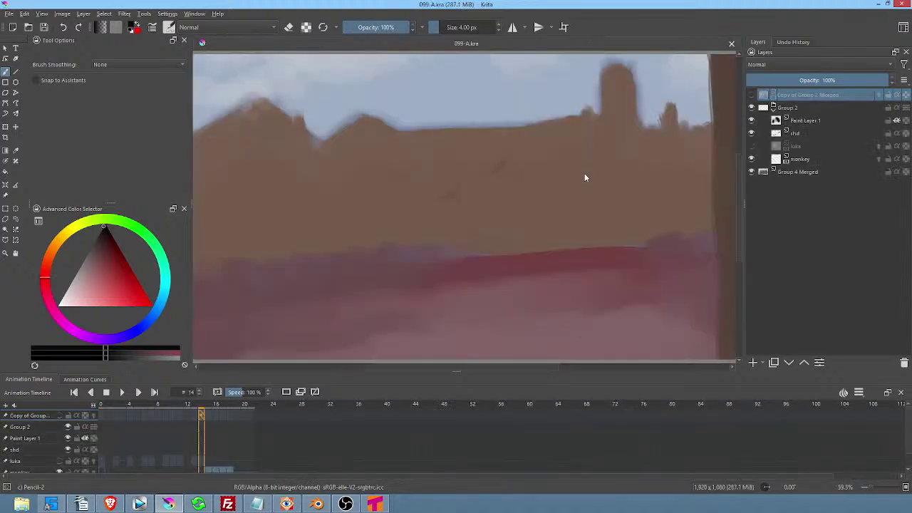
Create a new custom document of 1280 by 720 pixels at 72 pixels per inch in RGB/Alpha, 8-bit integer.
{"action": "left_click", "coordinate": [13, 27]}
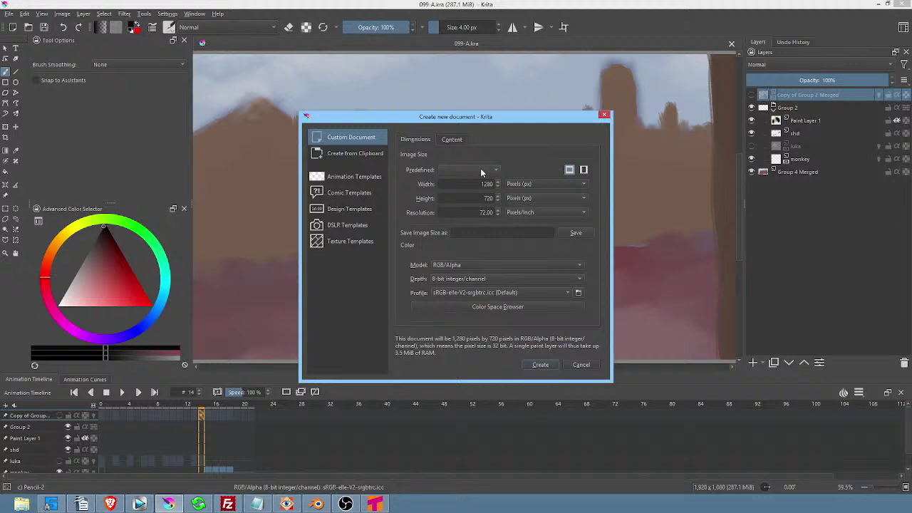
{"action": "left_click", "coordinate": [542, 364]}
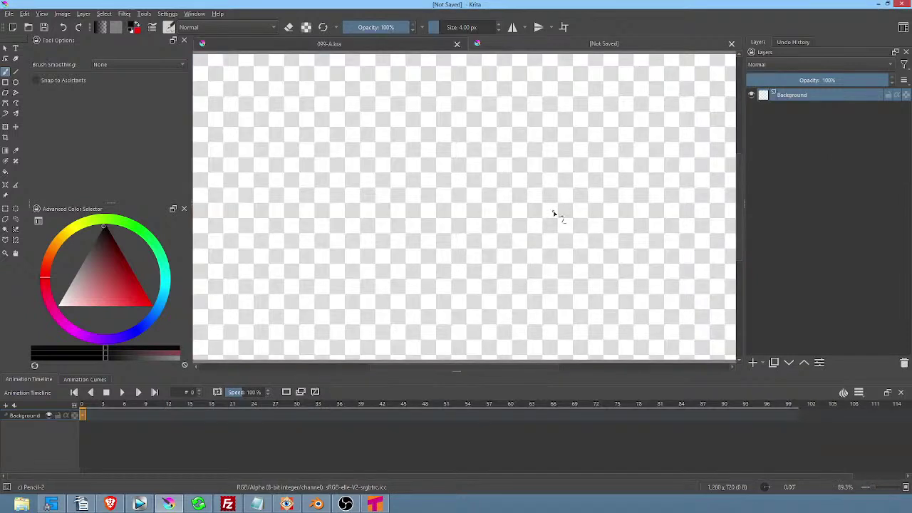
{"action": "scroll", "coordinate": [562, 214], "scroll_direction": "down", "scroll_amount": 1}
{"action": "scroll", "coordinate": [527, 206], "scroll_direction": "up", "scroll_amount": 1}
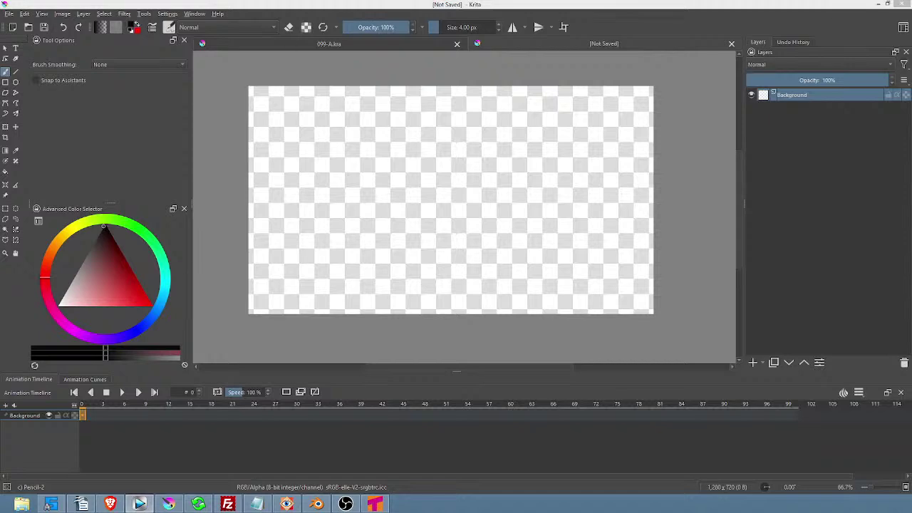
{"action": "left_click", "coordinate": [10, 14]}
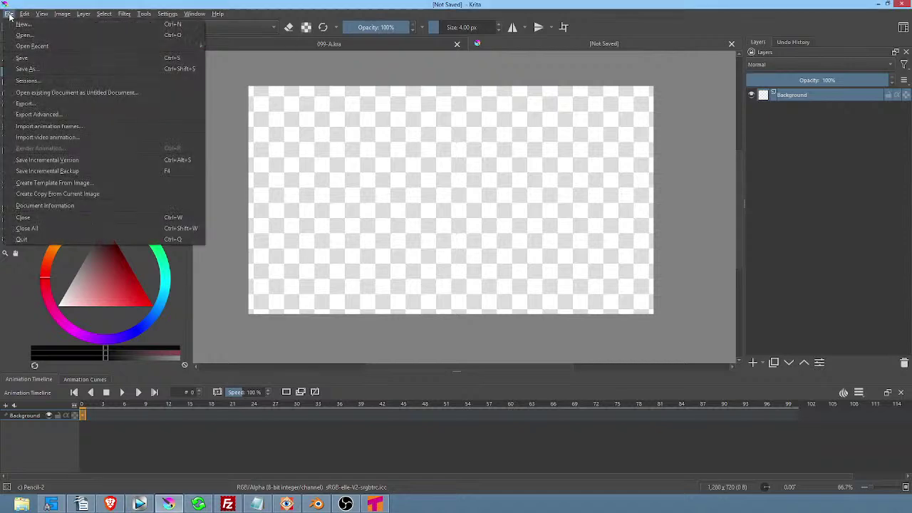
{"action": "left_click", "coordinate": [35, 67]}
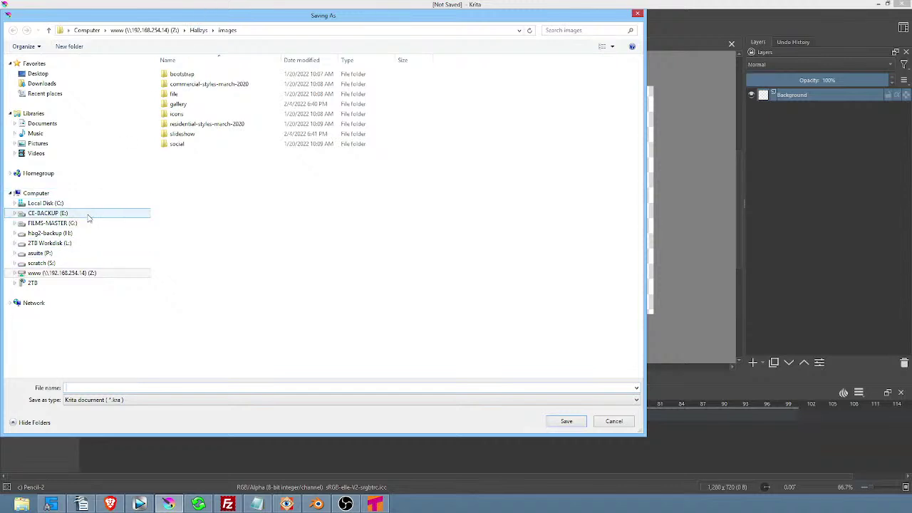
{"action": "left_click", "coordinate": [71, 243]}
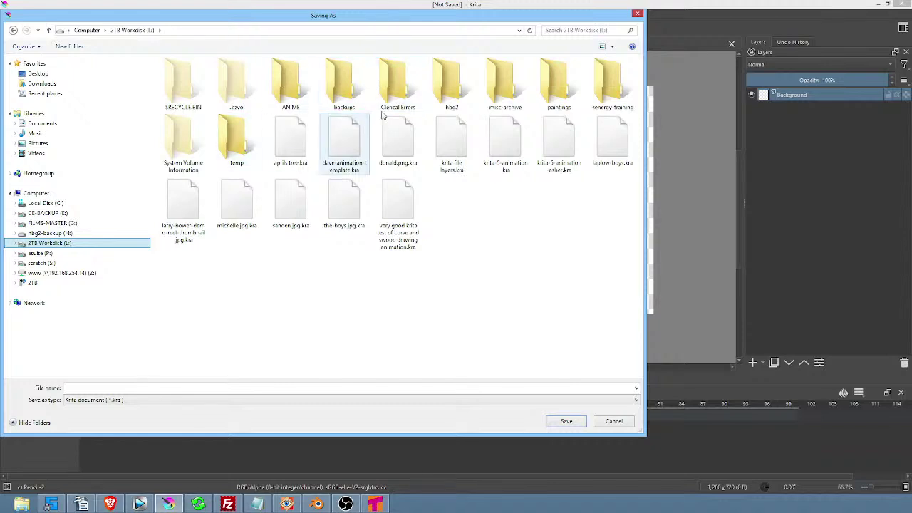
{"action": "left_click", "coordinate": [290, 86]}
{"action": "double_click", "coordinate": [290, 86]}
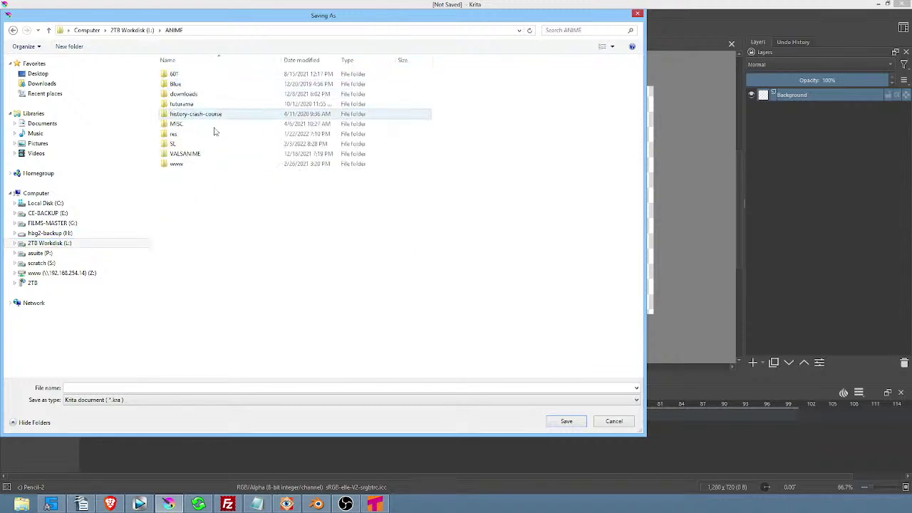
{"action": "double_click", "coordinate": [175, 145]}
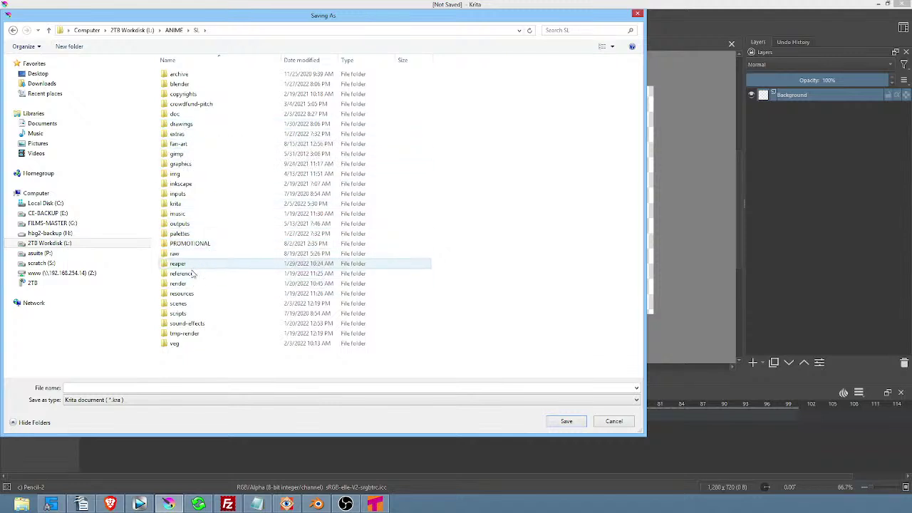
{"action": "double_click", "coordinate": [200, 310]}
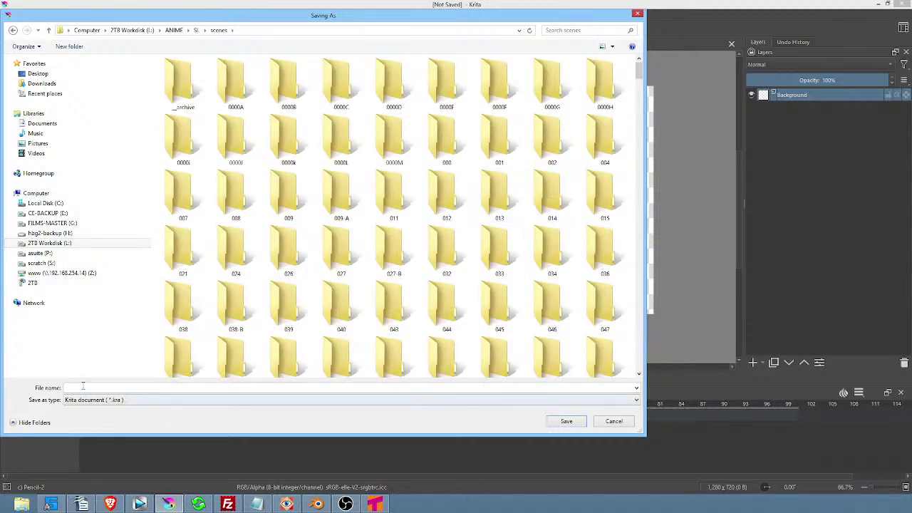
{"action": "left_click", "coordinate": [290, 388]}
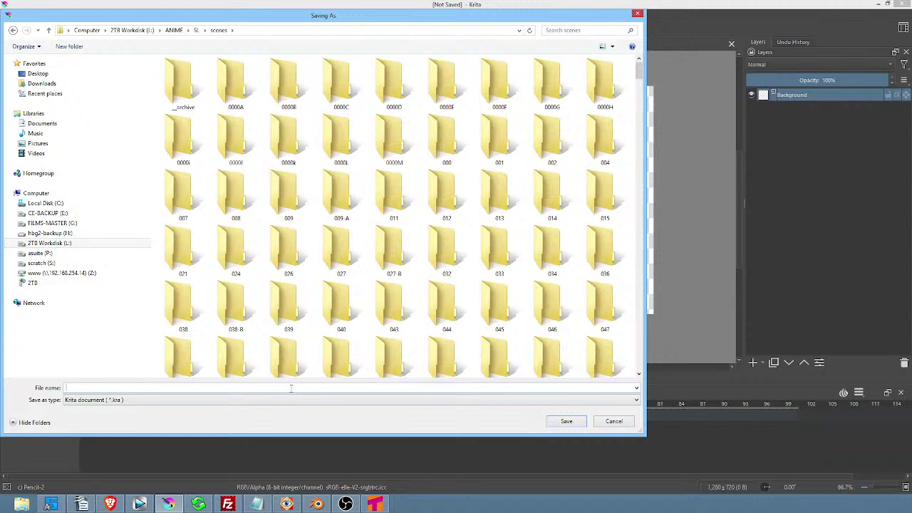
{"action": "type", "text": "-089"}
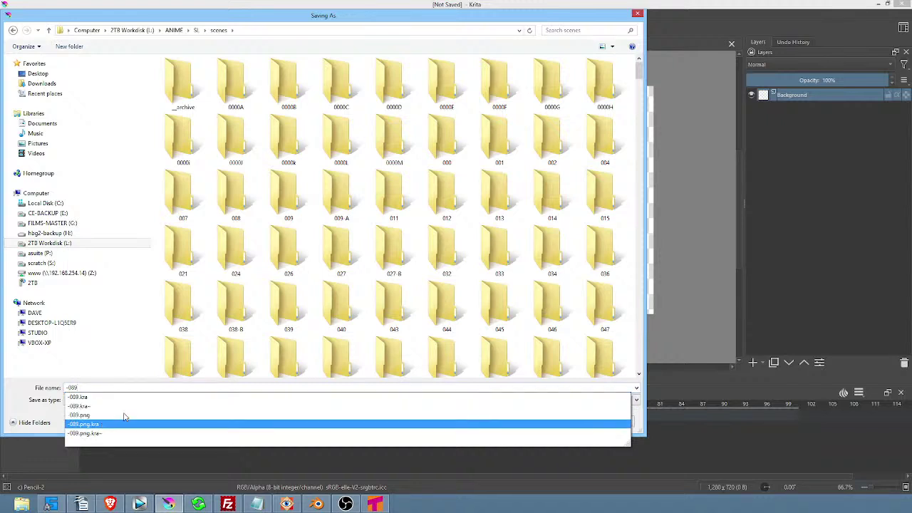
{"action": "left_click", "coordinate": [544, 171]}
{"action": "key", "text": "Escape"}
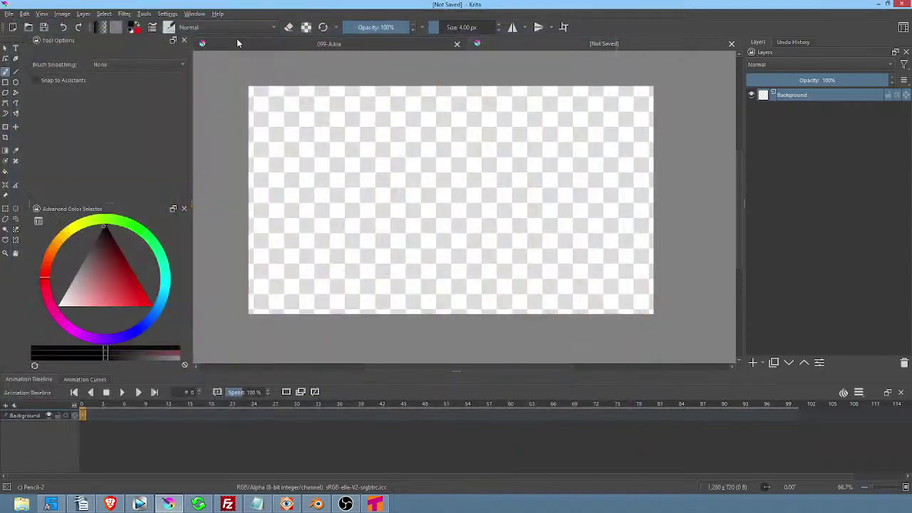
Open the existing document -089.kra from the scenes folder.
{"action": "left_click", "coordinate": [31, 28]}
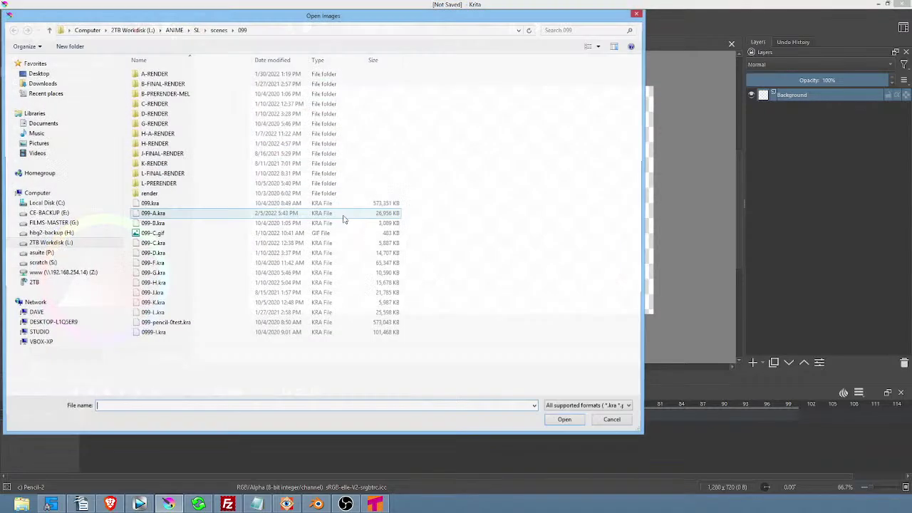
{"action": "left_click", "coordinate": [219, 30]}
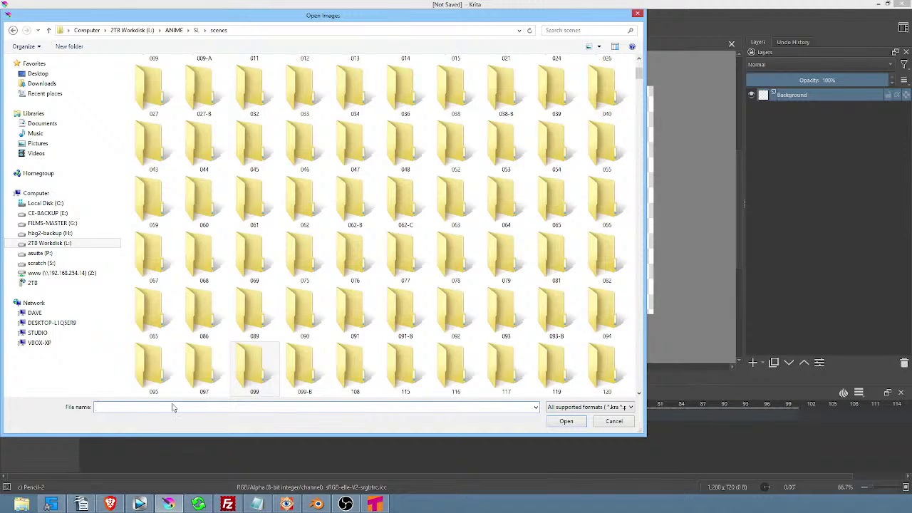
{"action": "type", "text": "-089"}
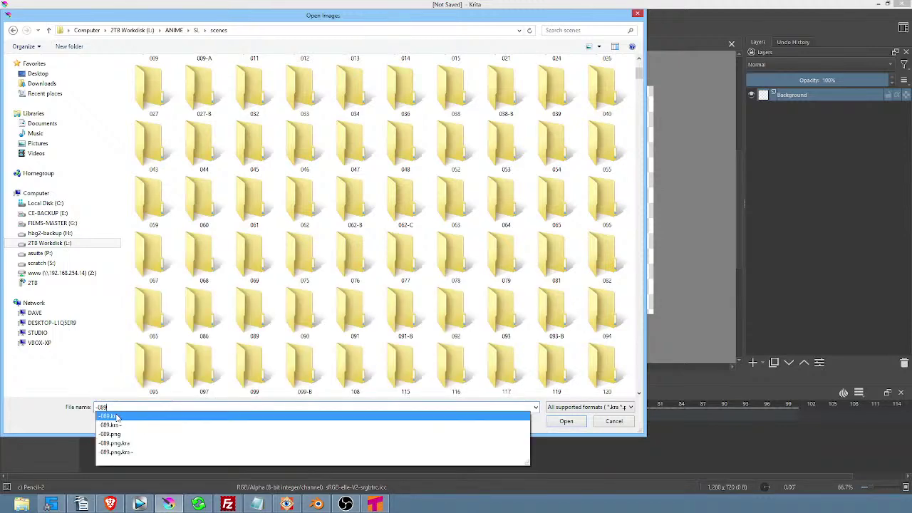
{"action": "left_click", "coordinate": [114, 417]}
{"action": "left_click", "coordinate": [566, 421]}
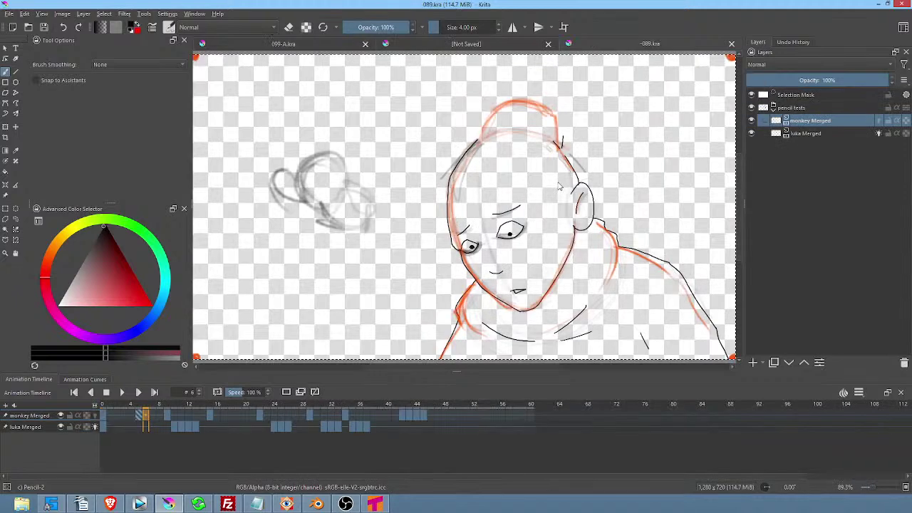
Look over the pencil-test drawings in -089.kra by scrubbing its animation frames, and close the document.
{"action": "scroll", "coordinate": [603, 154], "scroll_direction": "down", "scroll_amount": 3}
{"action": "scroll", "coordinate": [604, 155], "scroll_direction": "up", "scroll_amount": 2}
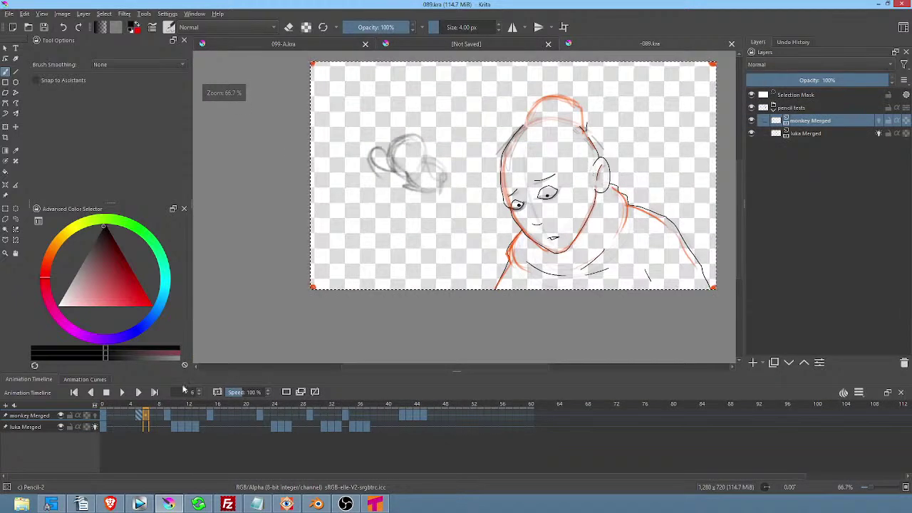
{"action": "key", "text": "comma"}
{"action": "mouse_move", "coordinate": [163, 406]}
{"action": "left_mouse_down"}
{"action": "mouse_move", "coordinate": [442, 406]}
{"action": "mouse_move", "coordinate": [289, 406]}
{"action": "left_mouse_up"}
{"action": "key", "text": "space"}
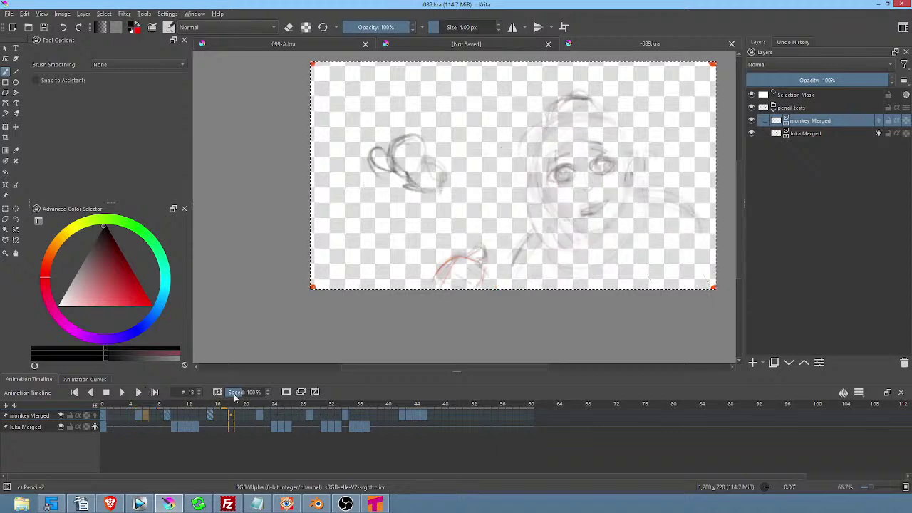
{"action": "left_click", "coordinate": [731, 43]}
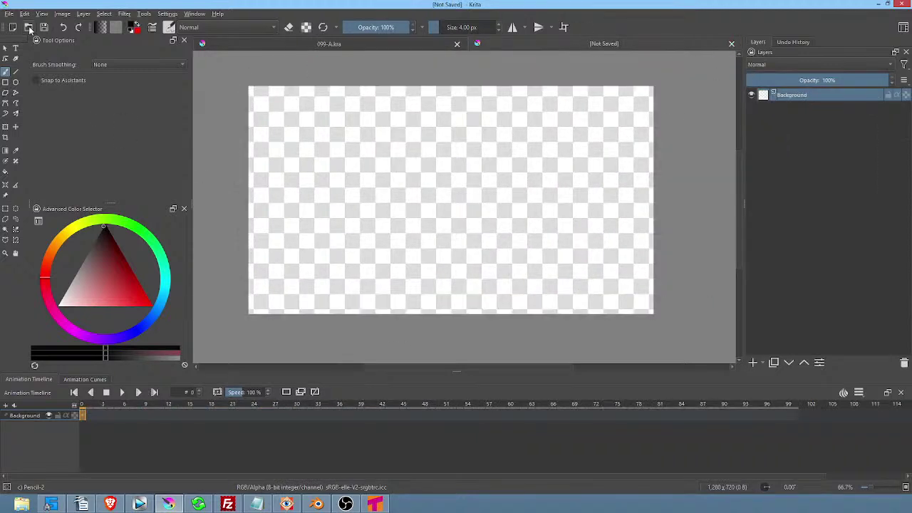
Open -089.png.kra from the scenes folder, choosing to open its autosave file.
{"action": "left_click", "coordinate": [28, 27]}
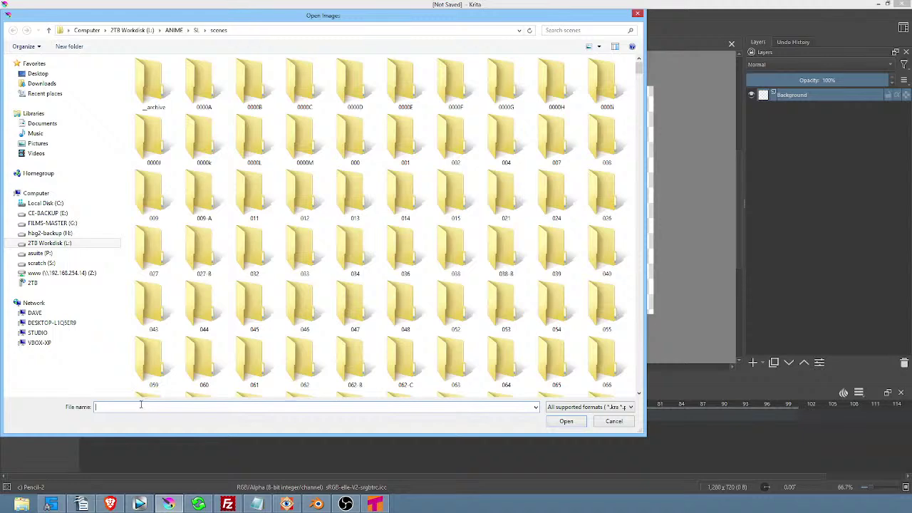
{"action": "type", "text": "-089"}
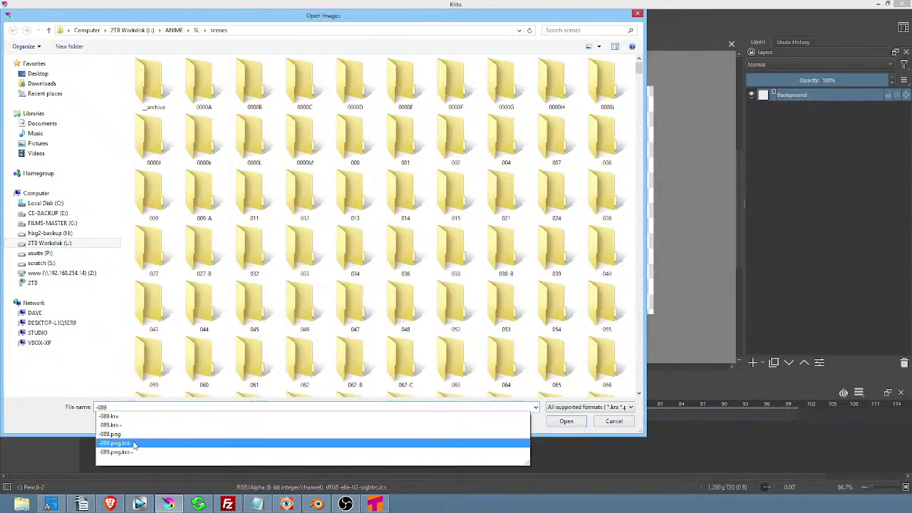
{"action": "left_click", "coordinate": [138, 443]}
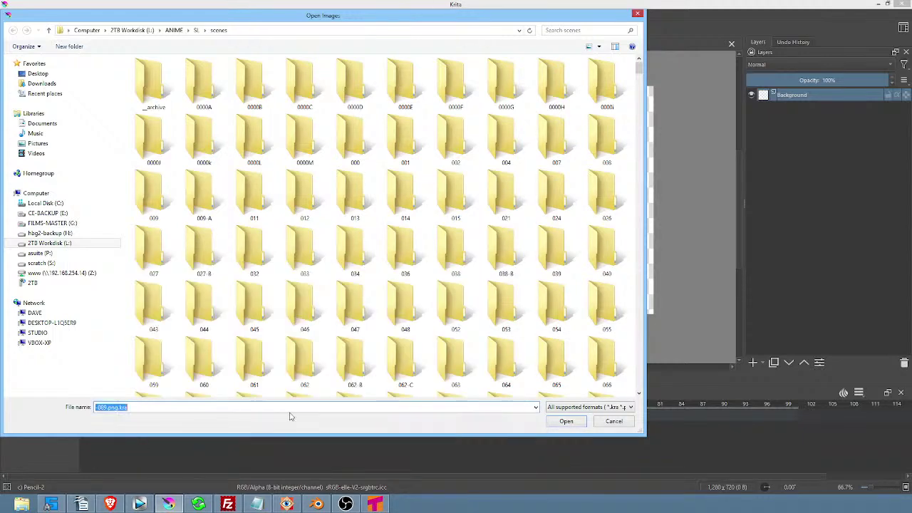
{"action": "left_click", "coordinate": [560, 424]}
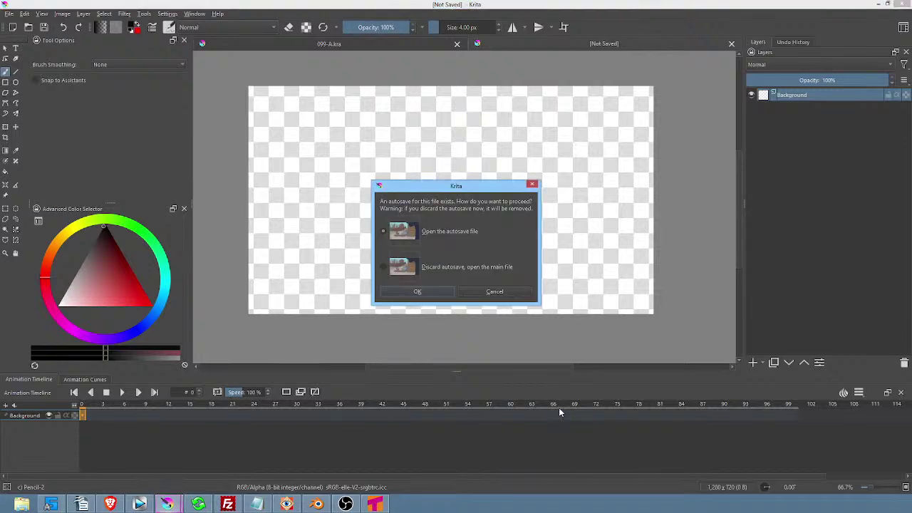
{"action": "left_click", "coordinate": [419, 292]}
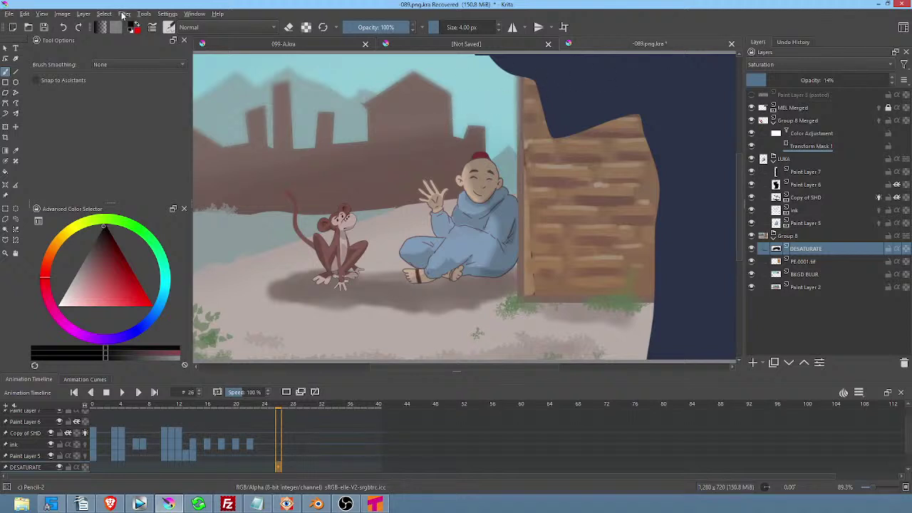
Start saving the document as a copy, look into the 089 folder and its closeup subfolder, and return to the scenes folder.
{"action": "left_click", "coordinate": [9, 13]}
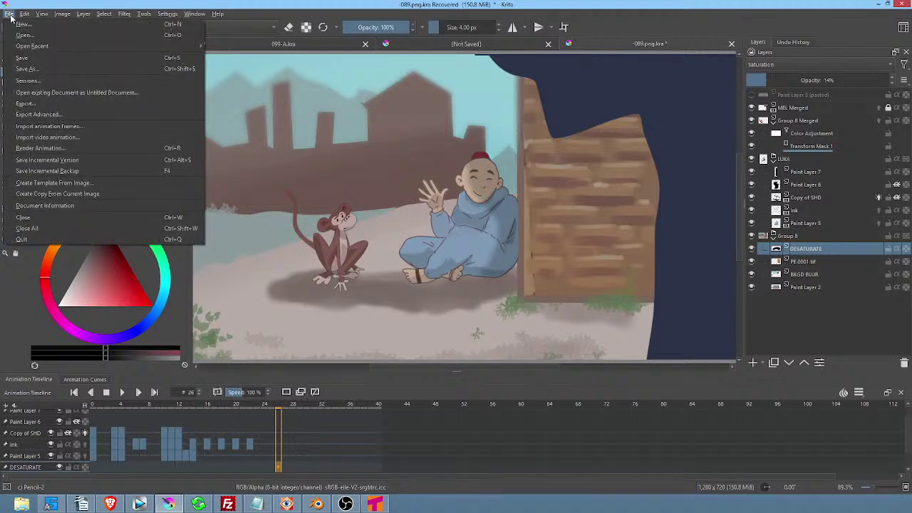
{"action": "left_click", "coordinate": [39, 66]}
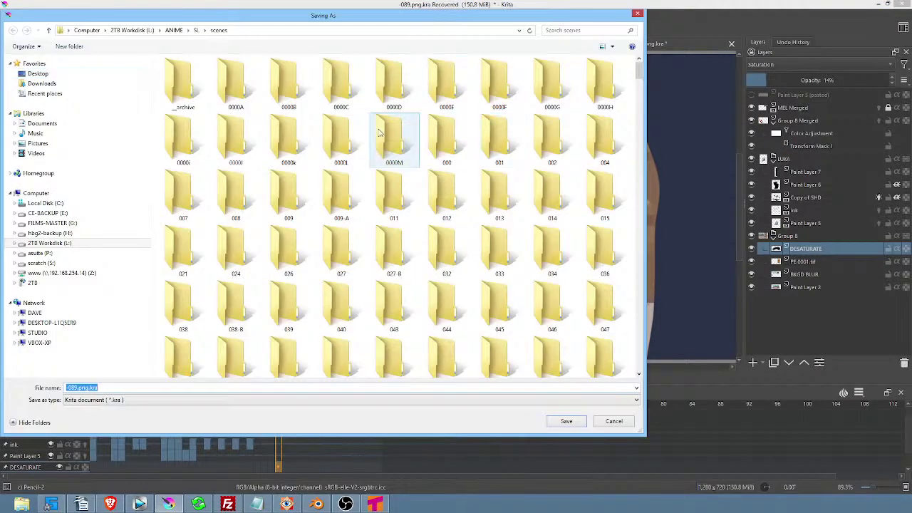
{"action": "left_click_drag", "start_coordinate": [639, 70], "coordinate": [642, 98]}
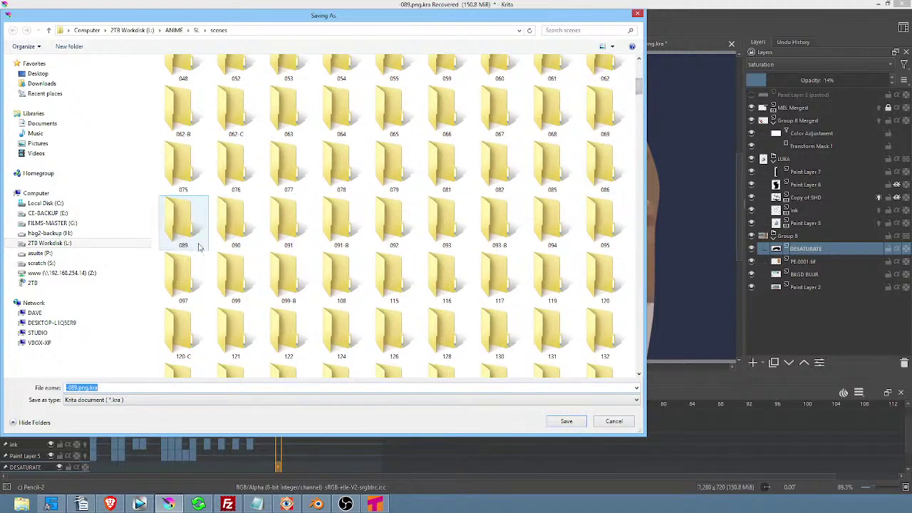
{"action": "double_click", "coordinate": [189, 228]}
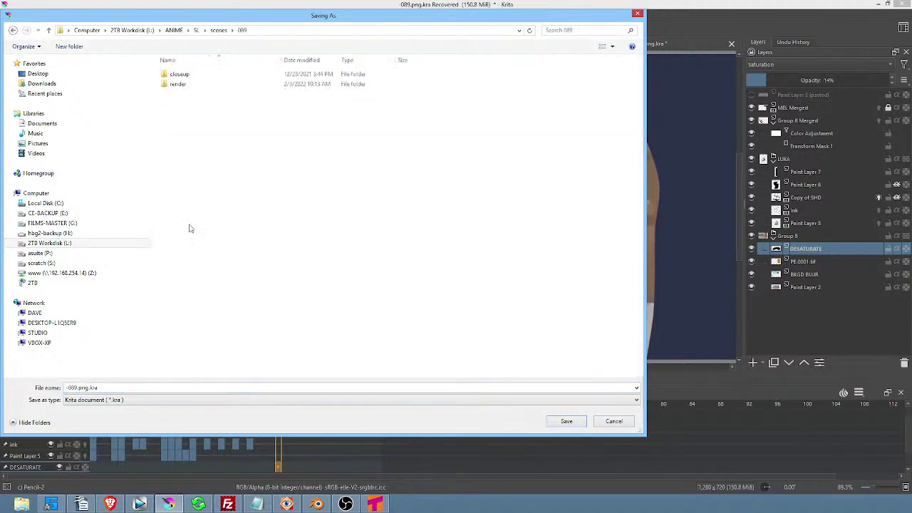
{"action": "double_click", "coordinate": [187, 75]}
{"action": "left_click", "coordinate": [243, 30]}
{"action": "left_click", "coordinate": [219, 30]}
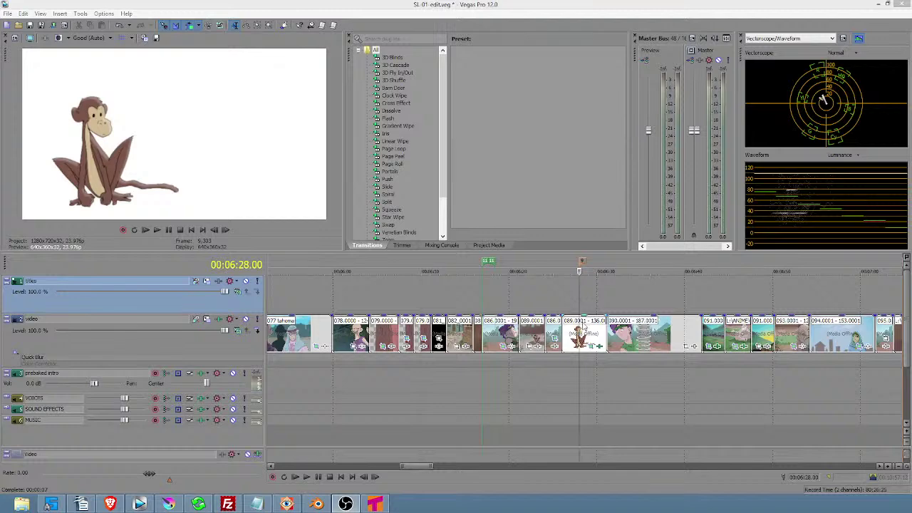
Switch to Vegas Pro, check the media file path of the monkey clip from scene 089, and return to Krita's save dialog.
{"action": "right_click", "coordinate": [583, 324]}
{"action": "left_click", "coordinate": [611, 316]}
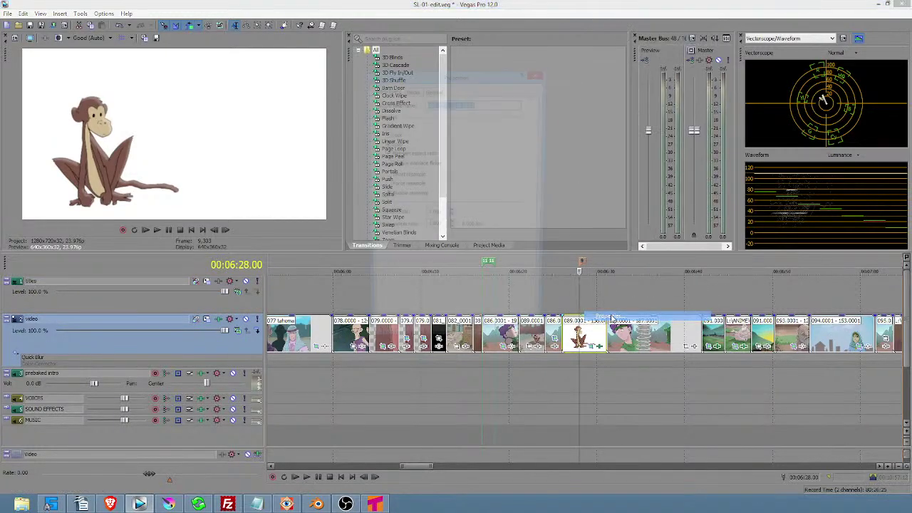
{"action": "left_click", "coordinate": [411, 90]}
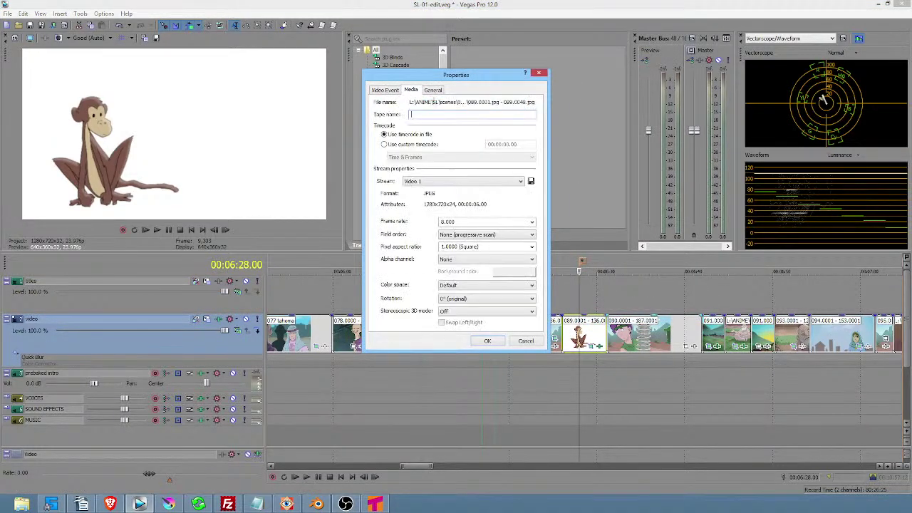
{"action": "left_click_drag", "start_coordinate": [457, 102], "coordinate": [484, 101]}
{"action": "left_click", "coordinate": [539, 73]}
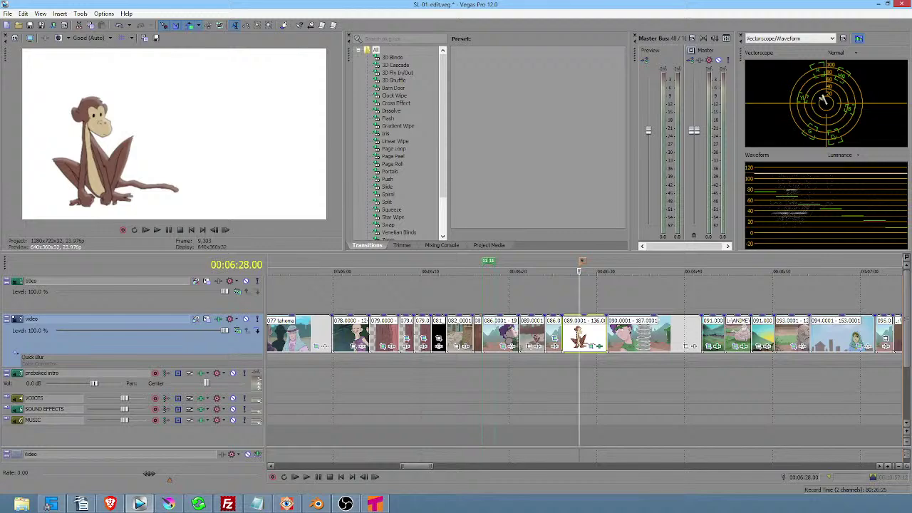
{"action": "key", "text": "alt+Tab"}
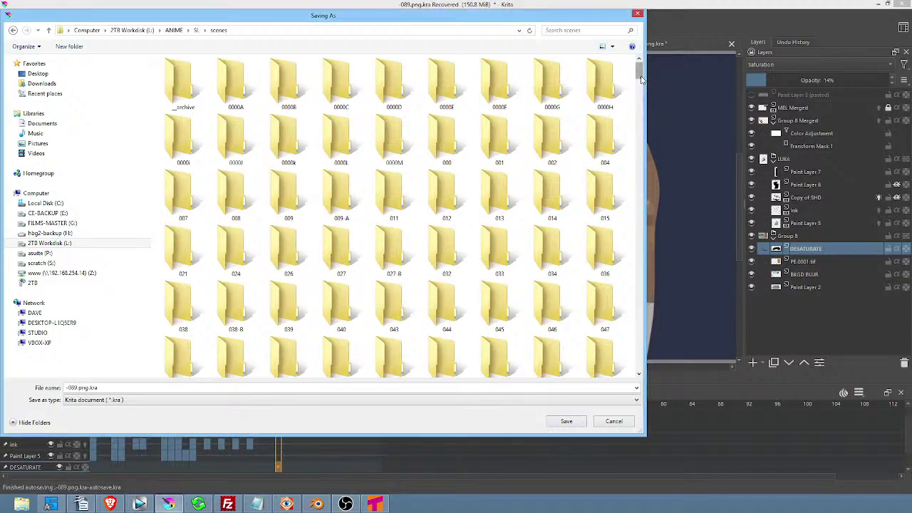
Save the document in the scenes folder as -089-closeup.png.kra.
{"action": "left_click_drag", "start_coordinate": [639, 80], "coordinate": [639, 280]}
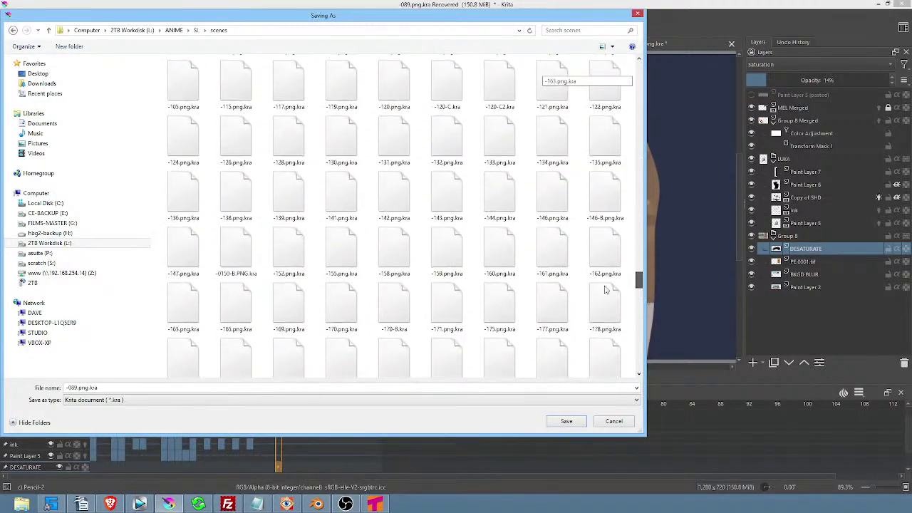
{"action": "double_click", "coordinate": [117, 387]}
{"action": "left_click", "coordinate": [117, 387]}
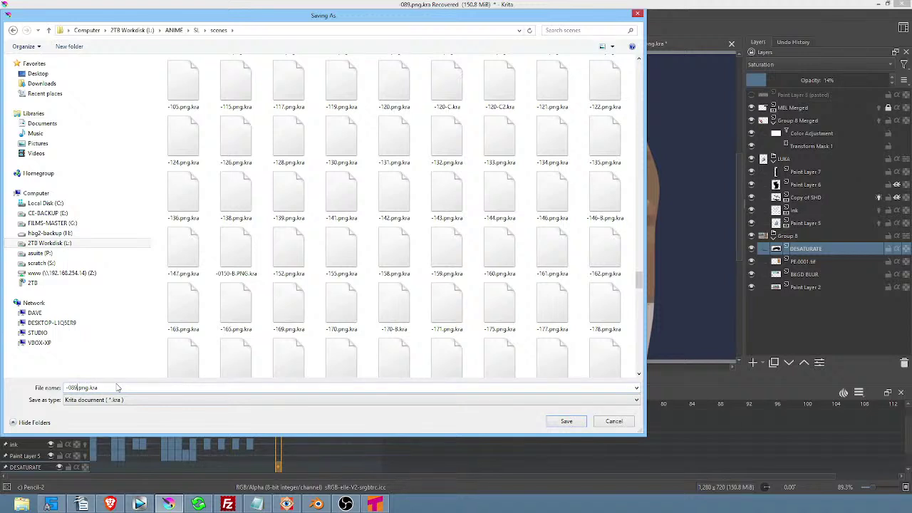
{"action": "type", "text": "-closeup"}
{"action": "left_click", "coordinate": [566, 420]}
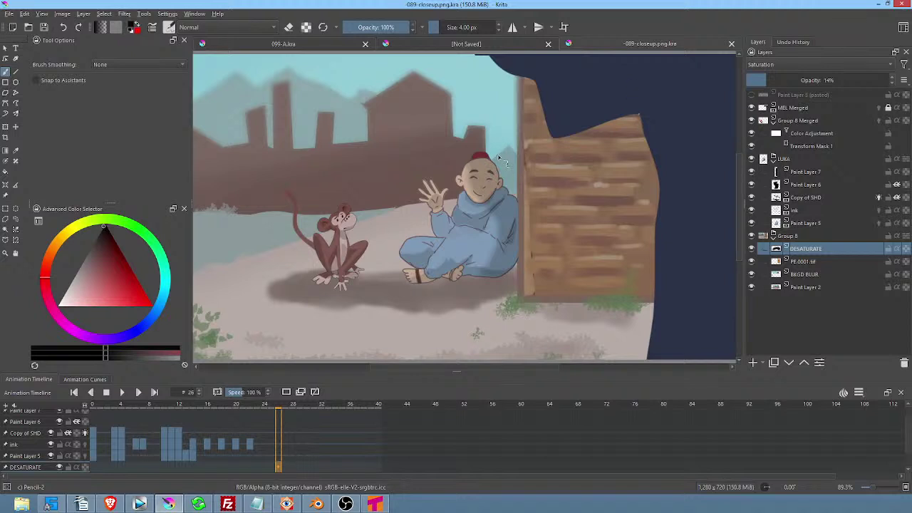
{"action": "scroll", "coordinate": [495, 149], "scroll_direction": "down", "scroll_amount": 3}
{"action": "scroll", "coordinate": [495, 149], "scroll_direction": "up", "scroll_amount": 4}
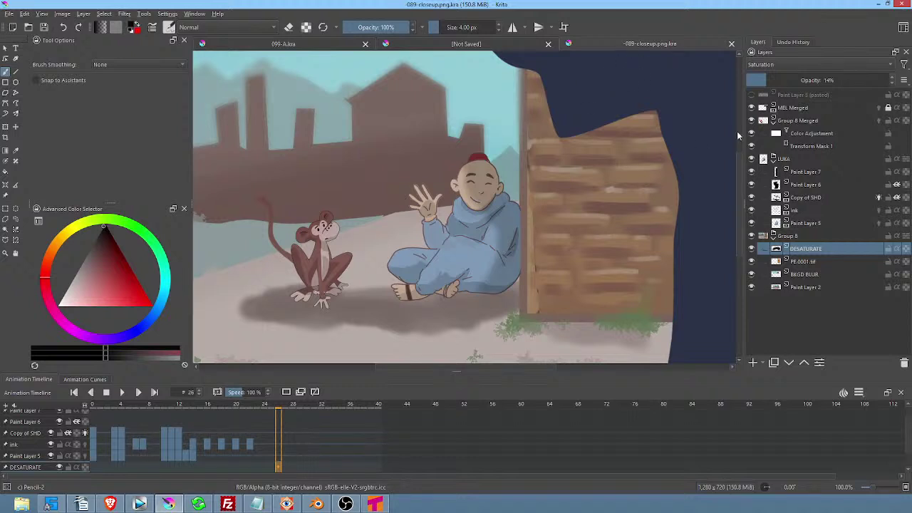
Check what Group 8 shows by toggling its visibility, and collapse the group in the layer stack.
{"action": "left_click", "coordinate": [795, 237]}
{"action": "left_click", "coordinate": [751, 235]}
{"action": "left_click", "coordinate": [752, 236]}
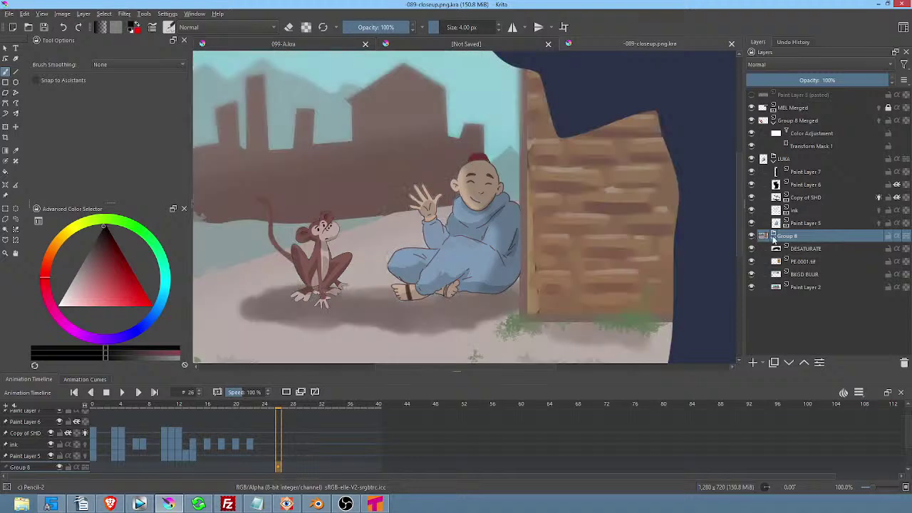
{"action": "left_click", "coordinate": [774, 237]}
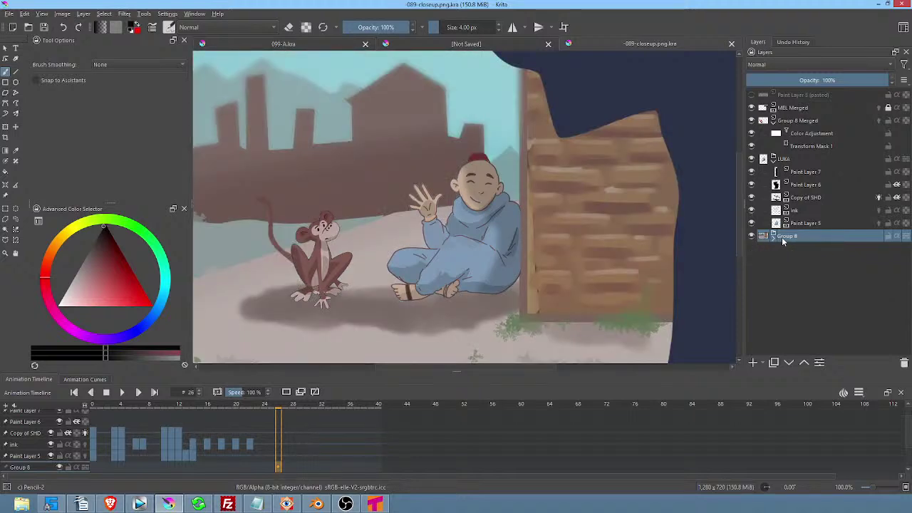
Collapse the LUKA group, check its contents by toggling its visibility, and delete it from the document.
{"action": "left_click", "coordinate": [773, 158]}
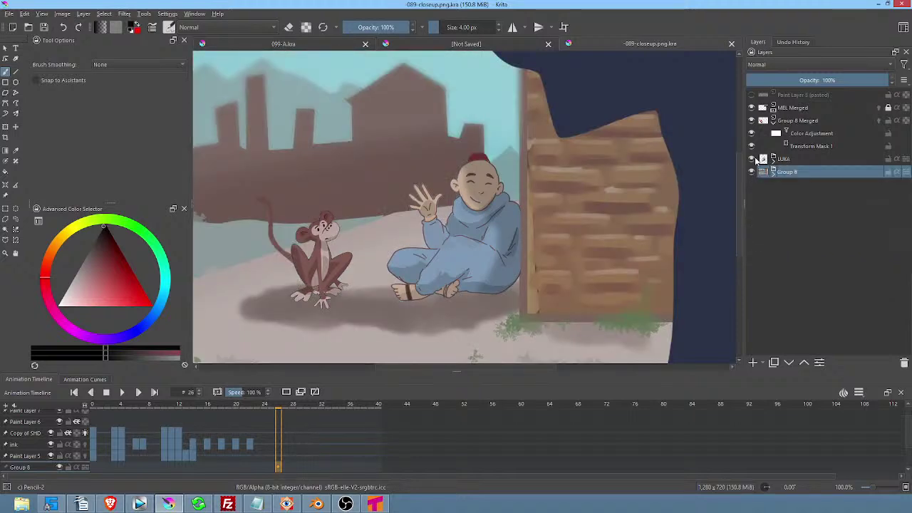
{"action": "left_click", "coordinate": [753, 158]}
{"action": "left_click", "coordinate": [752, 158]}
{"action": "left_click", "coordinate": [752, 159]}
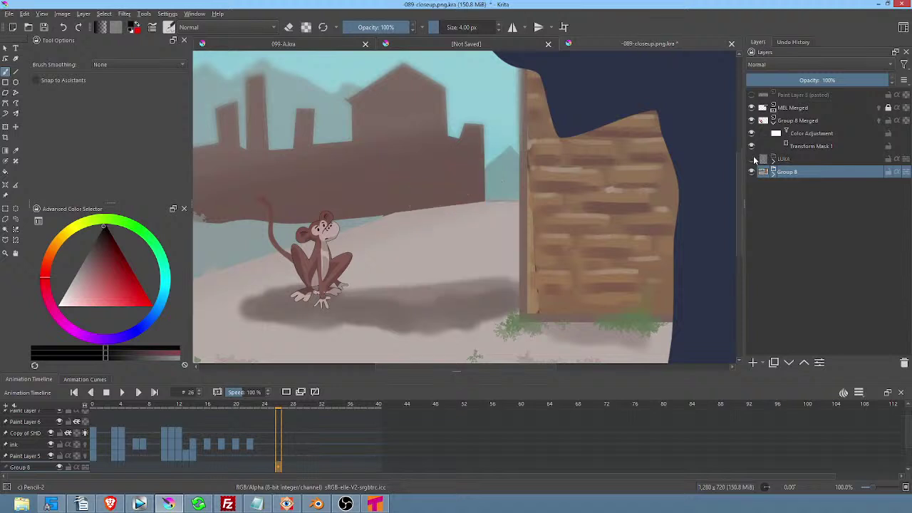
{"action": "left_click", "coordinate": [792, 159]}
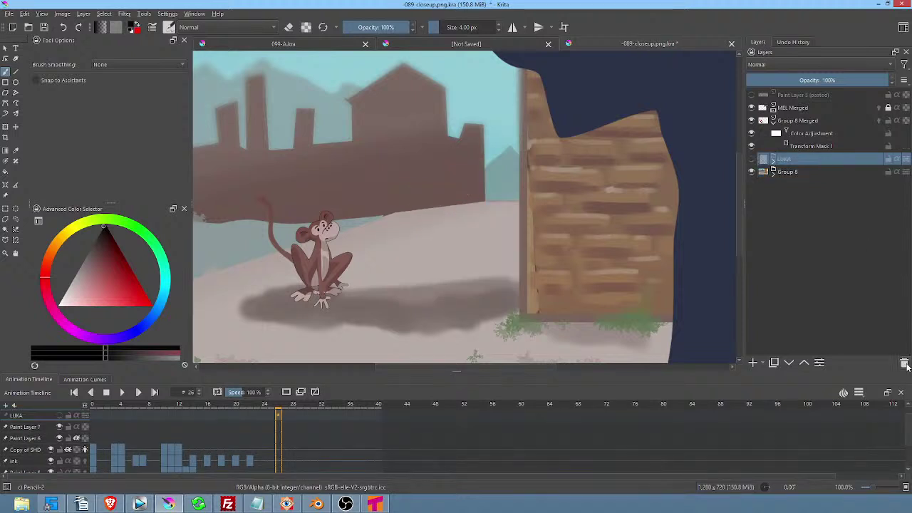
{"action": "left_click", "coordinate": [904, 363]}
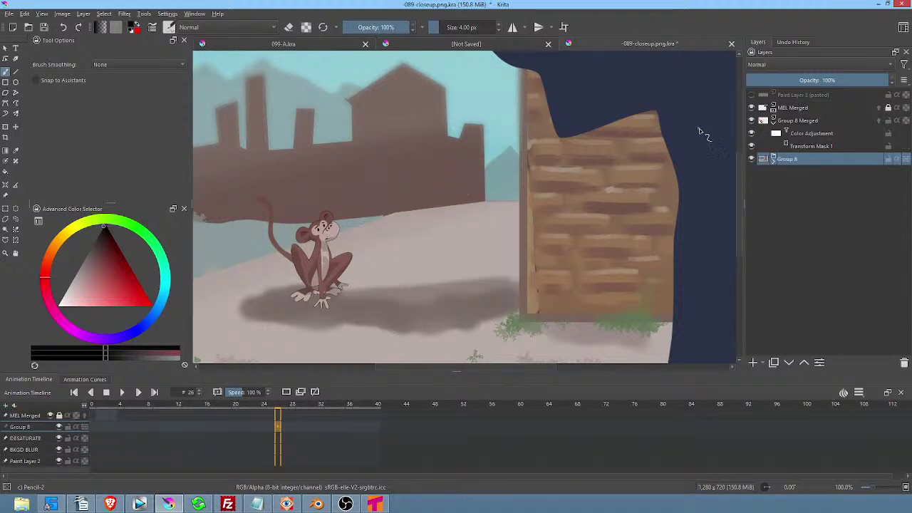
Check the MEL Merged layer's visibility, delete the Group 8 Merged monkey layer with its masks, and save the document.
{"action": "left_click", "coordinate": [751, 107]}
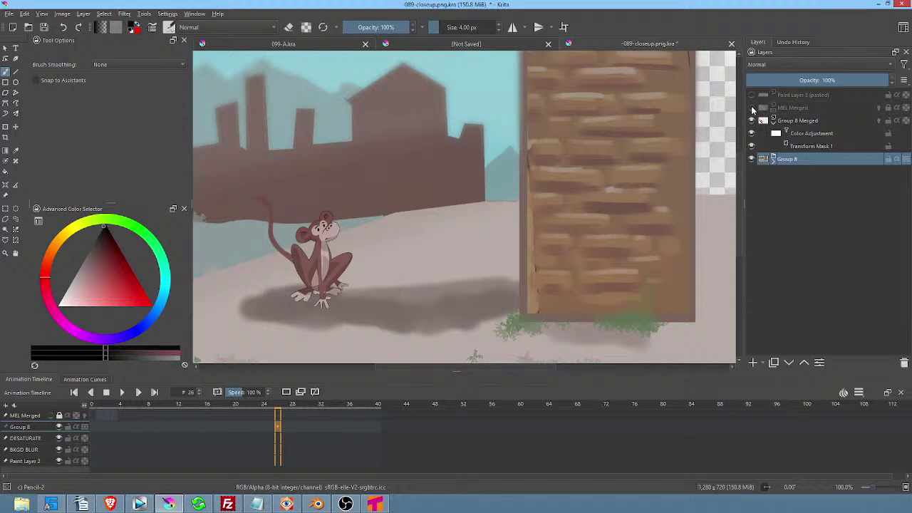
{"action": "left_click", "coordinate": [752, 108]}
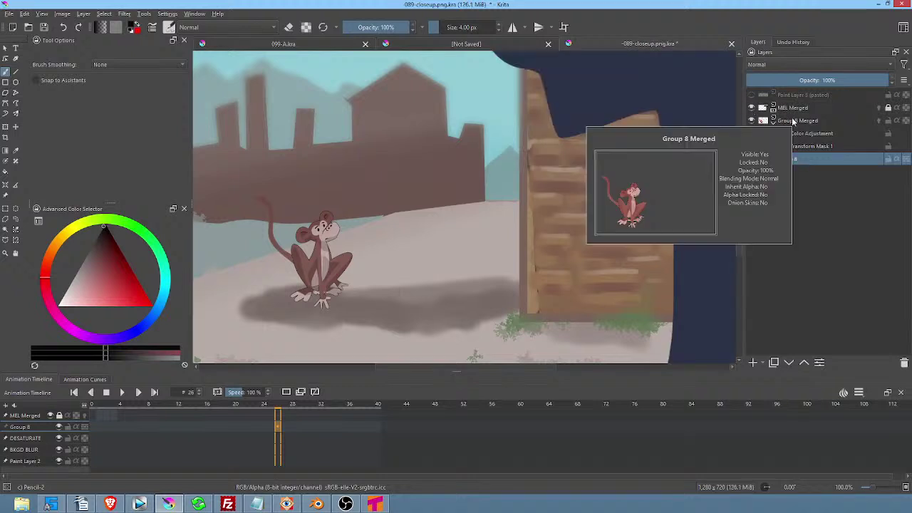
{"action": "left_click", "coordinate": [752, 120]}
{"action": "left_click", "coordinate": [752, 121]}
{"action": "left_click", "coordinate": [790, 121]}
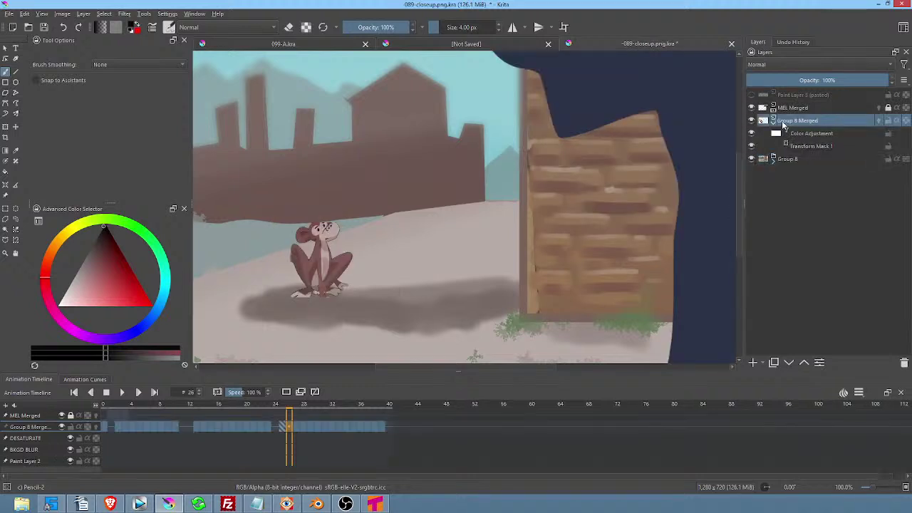
{"action": "left_click", "coordinate": [903, 362]}
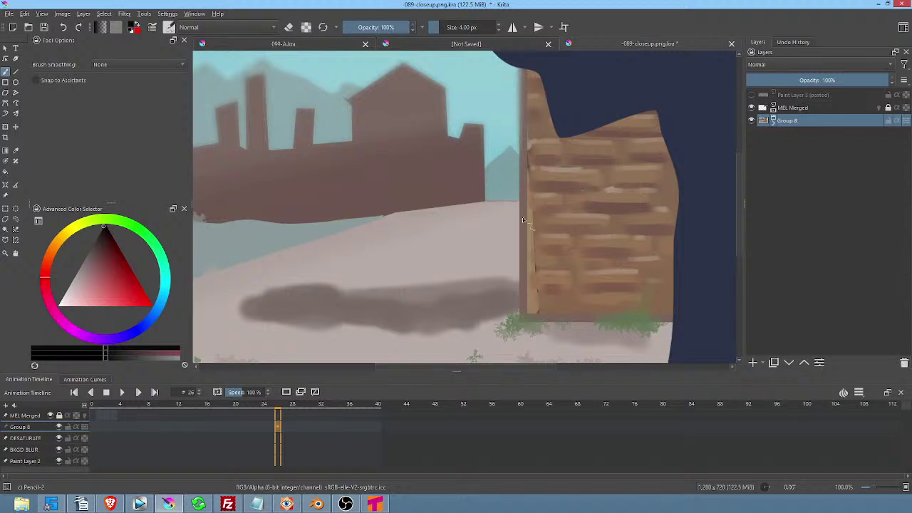
{"action": "key", "text": "ctrl+s"}
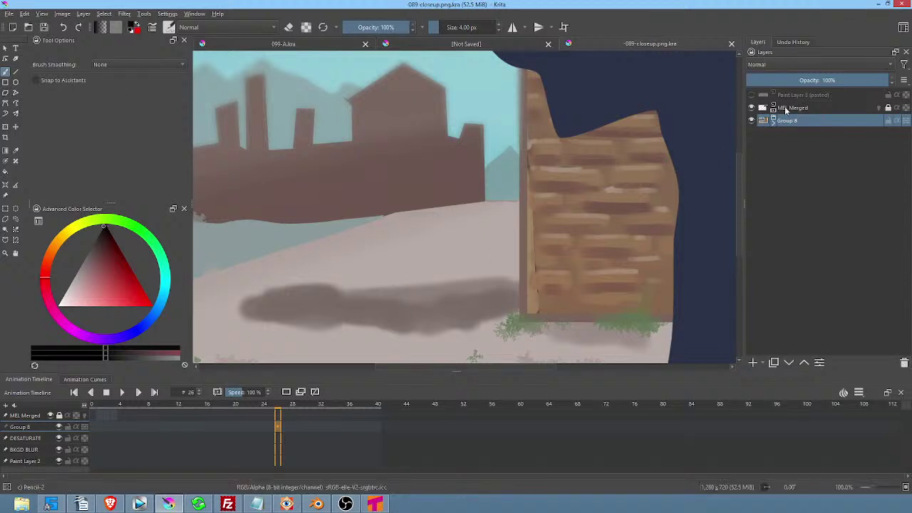
Show Paint Layer 5 (pasted), scale it down slightly and place it at about x 623, y 146 px, save the document and hide the layer.
{"action": "left_click", "coordinate": [750, 95]}
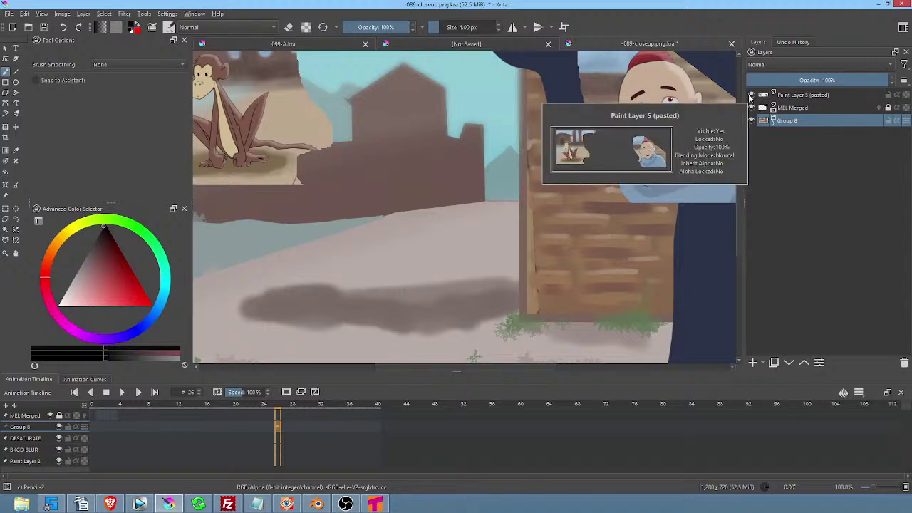
{"action": "left_click", "coordinate": [841, 97]}
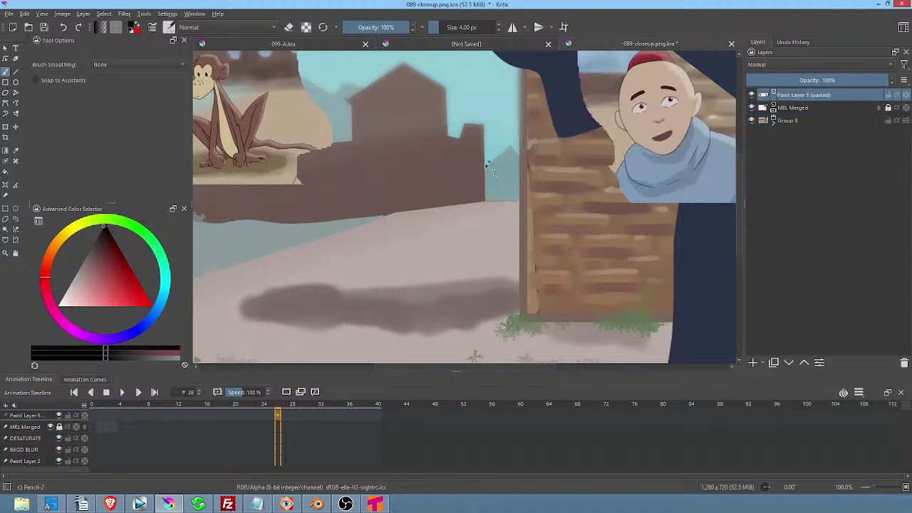
{"action": "scroll", "coordinate": [605, 149], "scroll_direction": "down", "scroll_amount": 2}
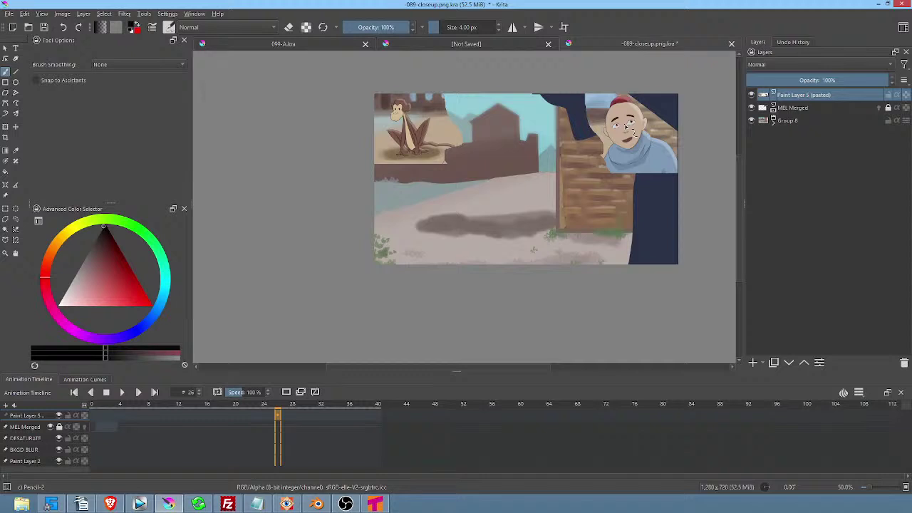
{"action": "key", "text": "ctrl+t"}
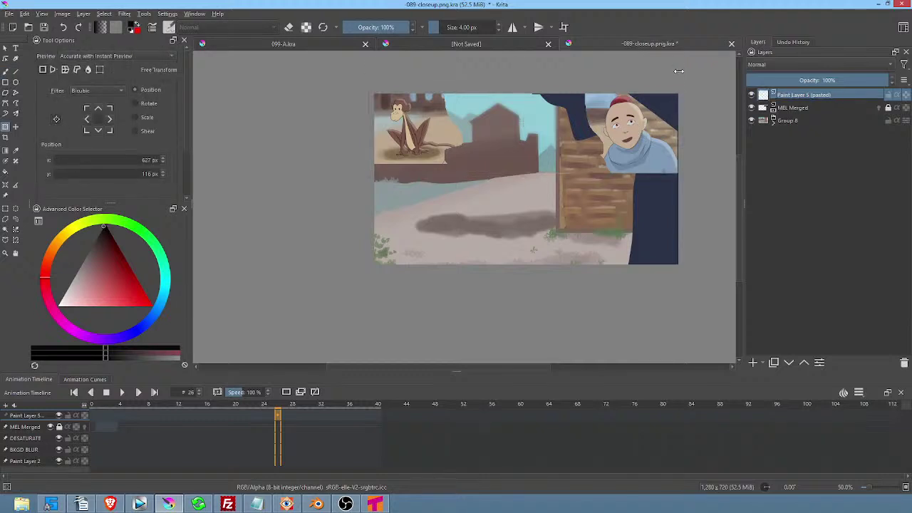
{"action": "left_click_drag", "start_coordinate": [679, 71], "coordinate": [652, 89]}
{"action": "left_click_drag", "start_coordinate": [619, 141], "coordinate": [621, 160]}
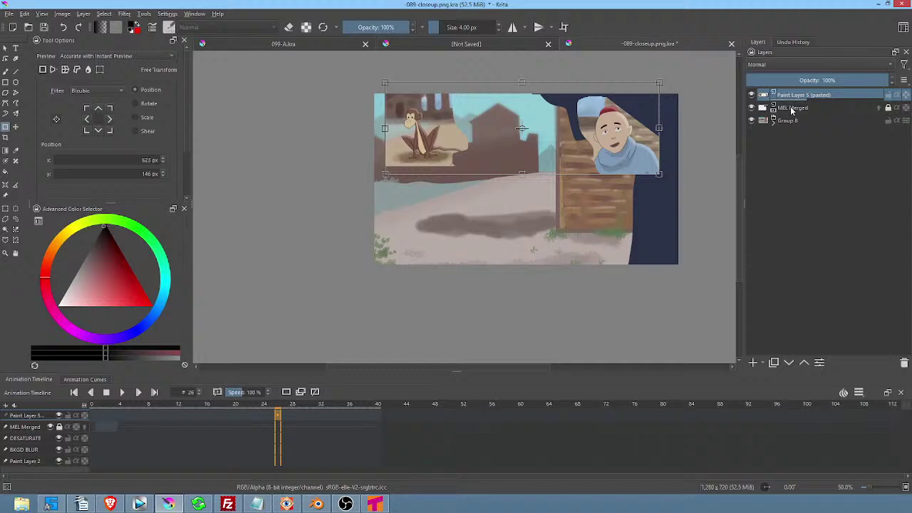
{"action": "left_click", "coordinate": [44, 28]}
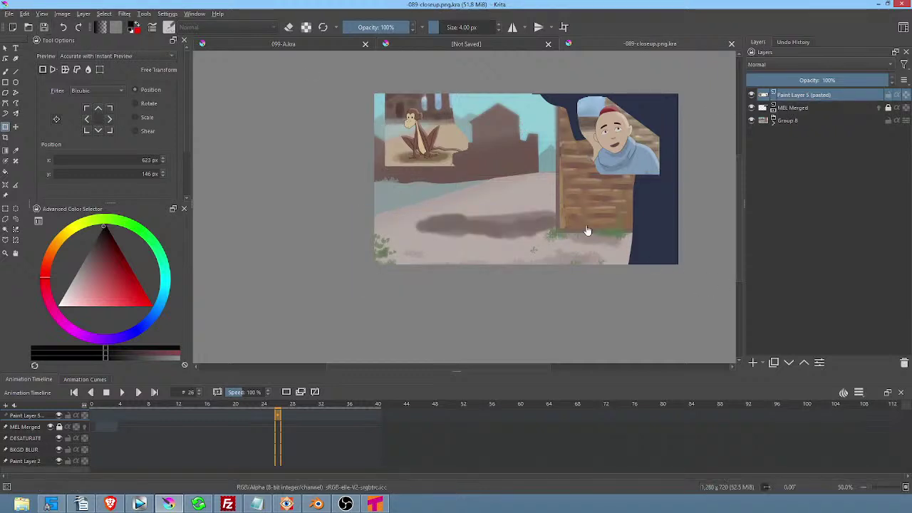
{"action": "left_click", "coordinate": [751, 94]}
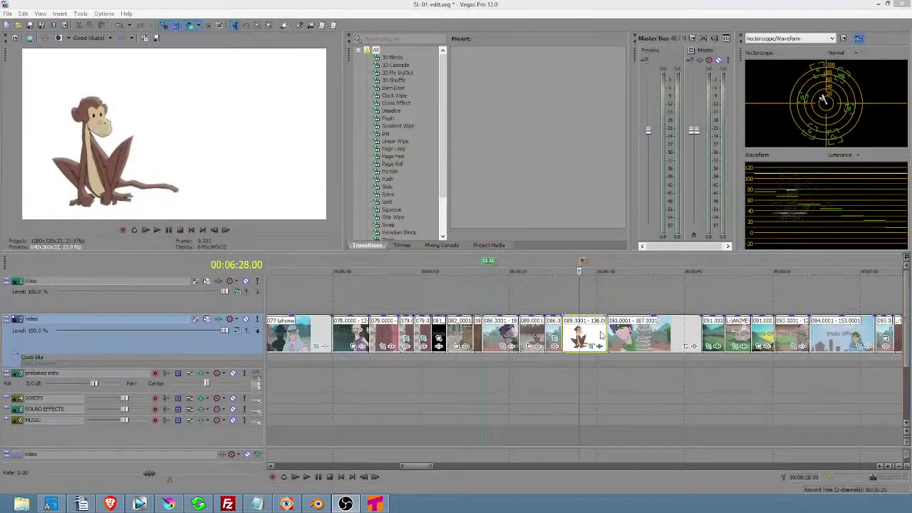
Switch to Vegas Pro and review the scene 089 monkey clip and its neighbouring shots around 00:06:28 on the timeline.
{"action": "left_click", "coordinate": [579, 334]}
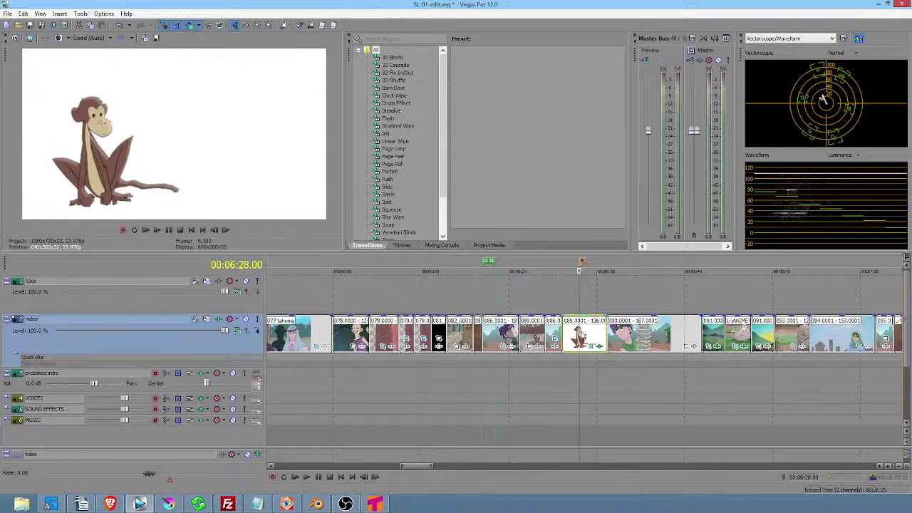
{"action": "left_click", "coordinate": [602, 295]}
{"action": "left_click", "coordinate": [588, 293]}
{"action": "left_click_drag", "start_coordinate": [535, 303], "coordinate": [602, 301]}
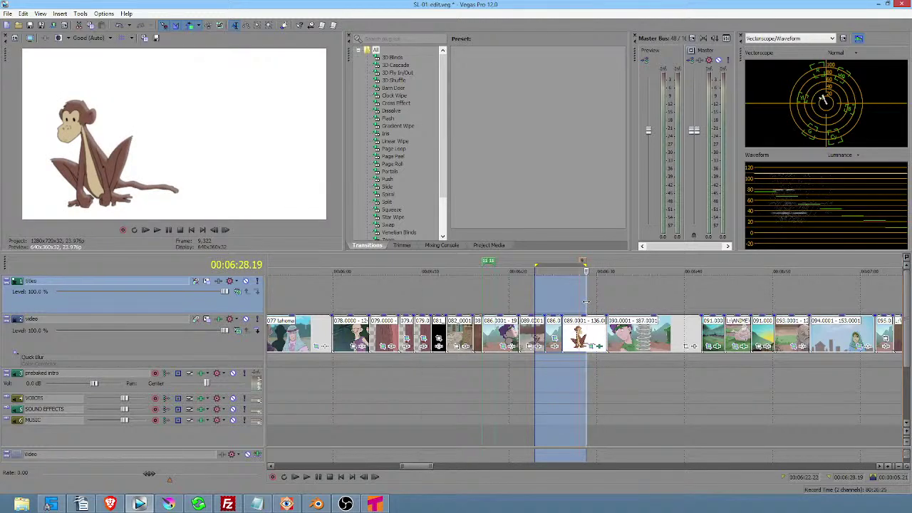
{"action": "left_click", "coordinate": [585, 303]}
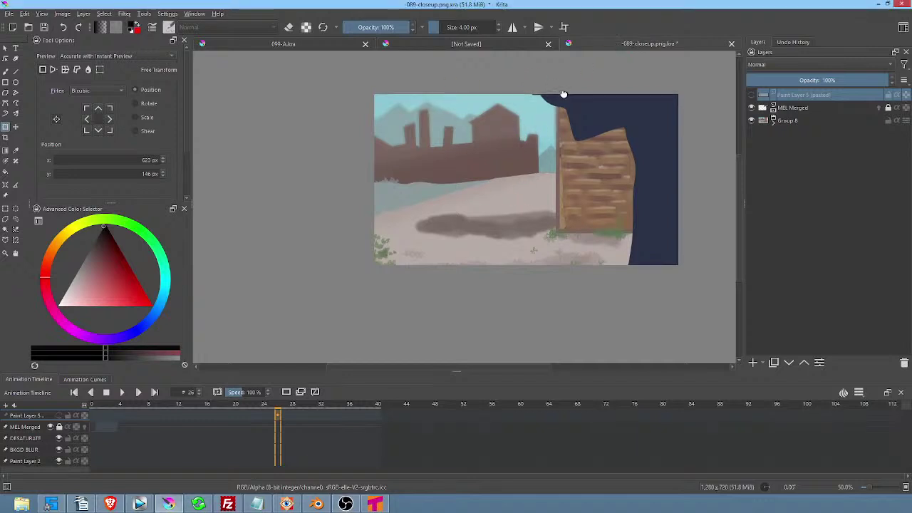
Return to Krita, close the unsaved document, look at 099-A.kra and go back to -089-closeup.png.kra.
{"action": "scroll", "coordinate": [524, 100], "scroll_direction": "up", "scroll_amount": 2}
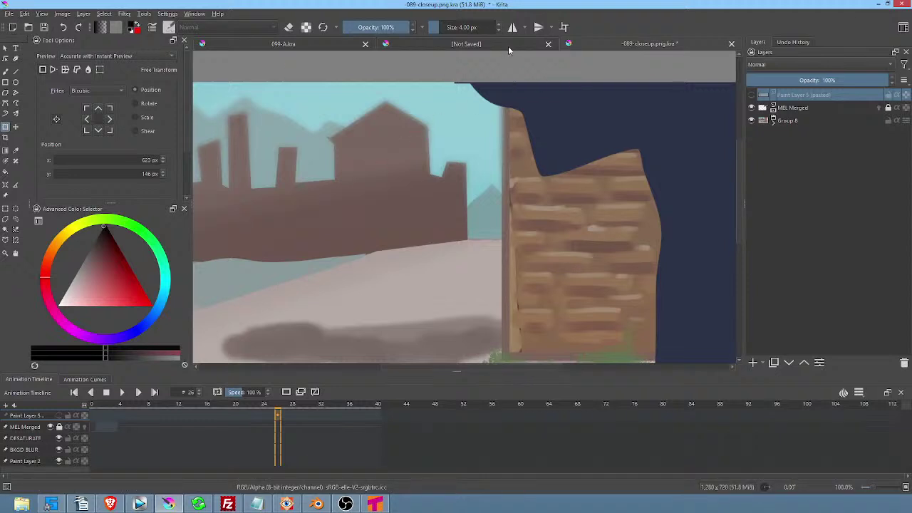
{"action": "left_click", "coordinate": [548, 45]}
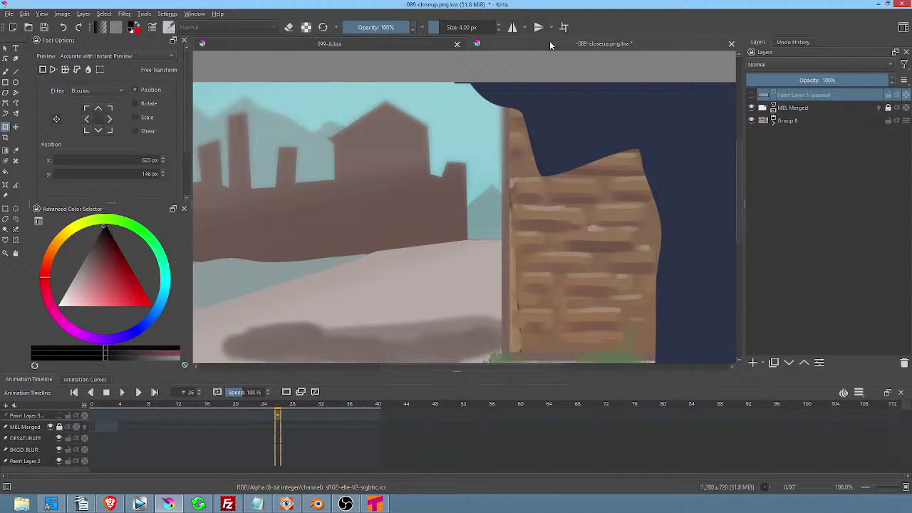
{"action": "left_click", "coordinate": [320, 42]}
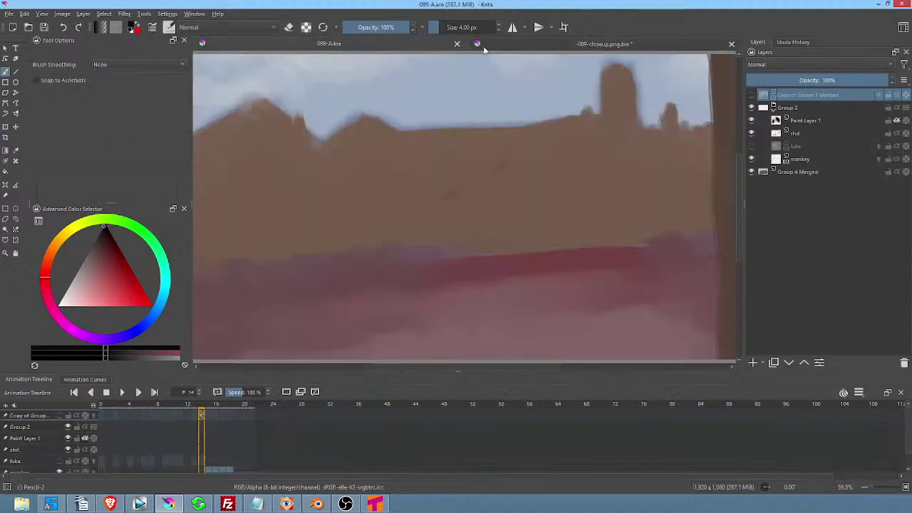
{"action": "left_click", "coordinate": [519, 45]}
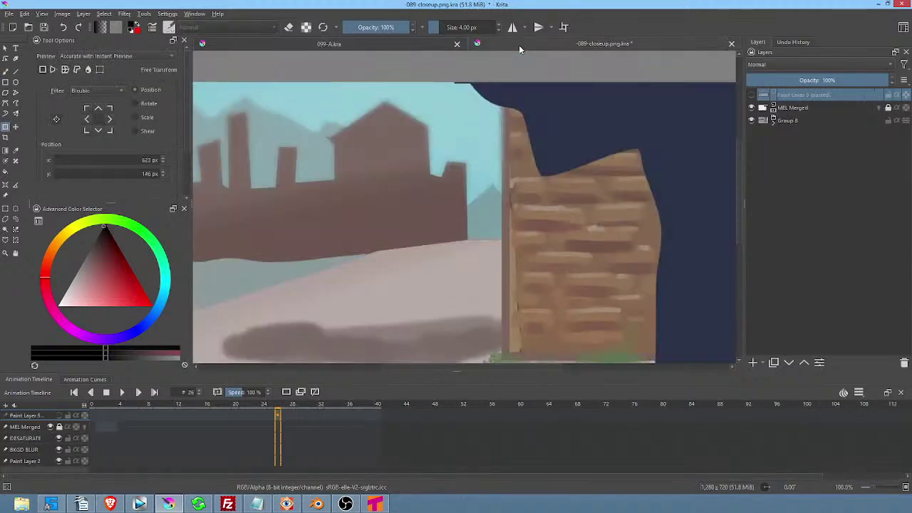
Start importing animation frames and browse for images in the closeup subfolder of scene folder 089.
{"action": "left_click", "coordinate": [10, 14]}
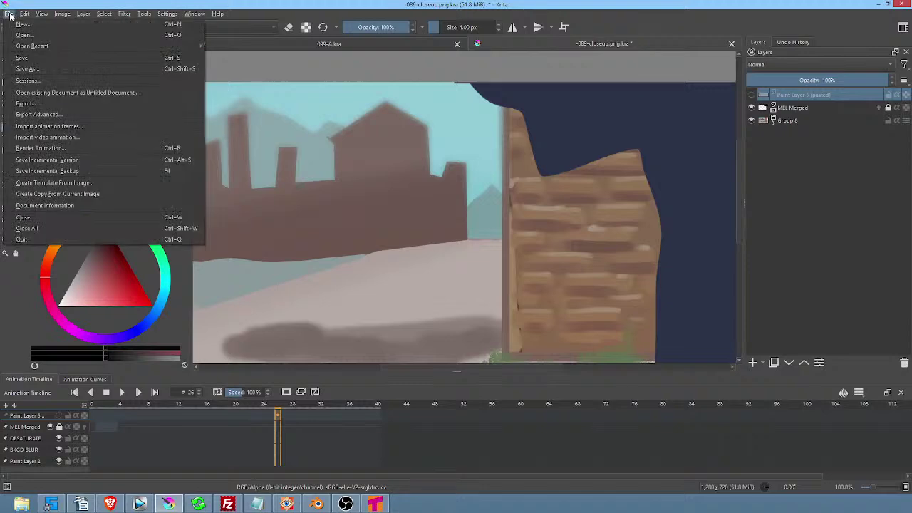
{"action": "left_click", "coordinate": [49, 127]}
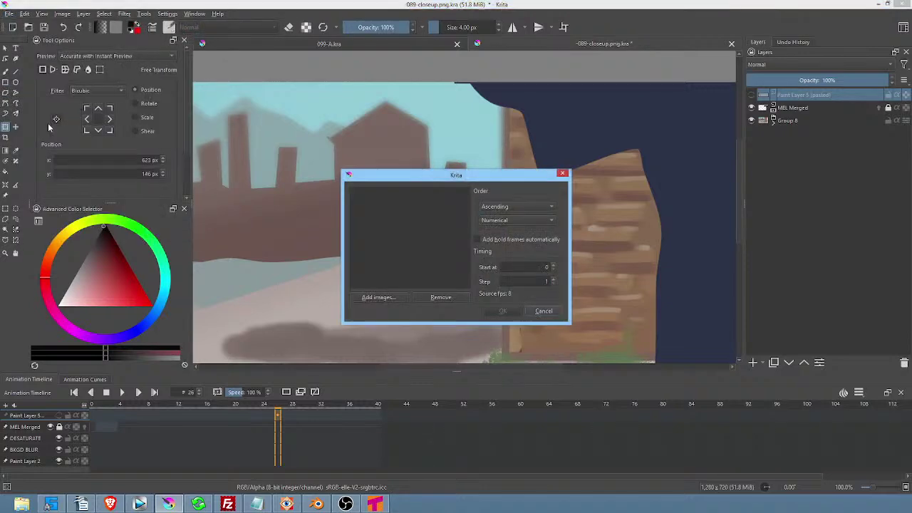
{"action": "left_click", "coordinate": [378, 298]}
{"action": "left_click", "coordinate": [463, 87]}
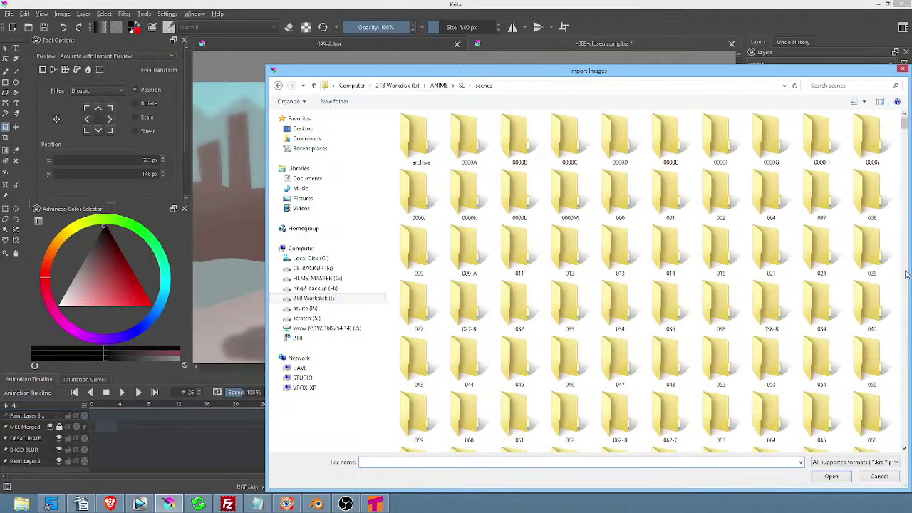
{"action": "scroll", "coordinate": [906, 274], "scroll_direction": "down", "scroll_amount": 6}
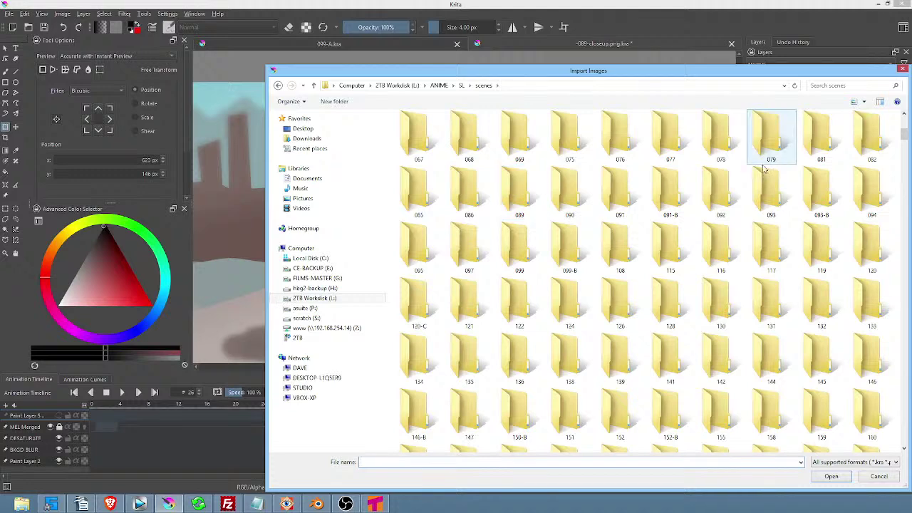
{"action": "double_click", "coordinate": [519, 191]}
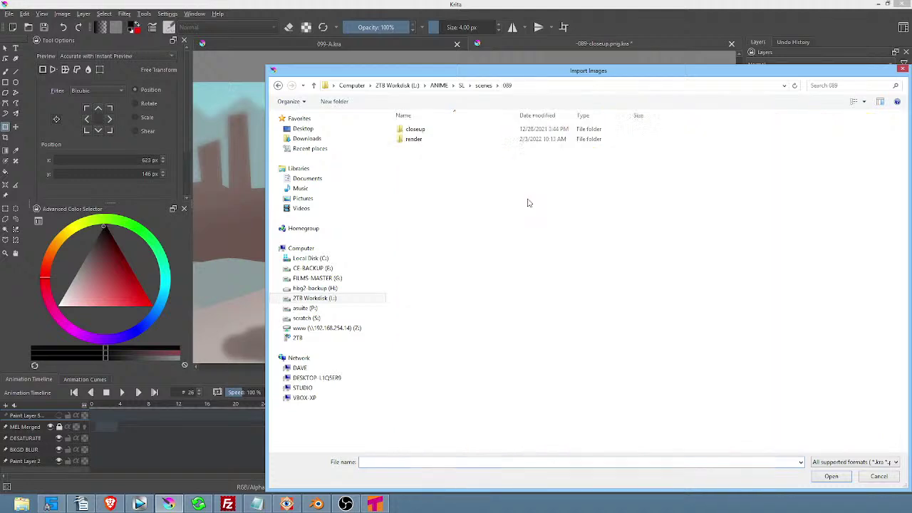
{"action": "double_click", "coordinate": [417, 129]}
Import all frames from 089.0001.jpg to 089.0048.jpg as an animated layer and save the document.
{"action": "left_click", "coordinate": [429, 143]}
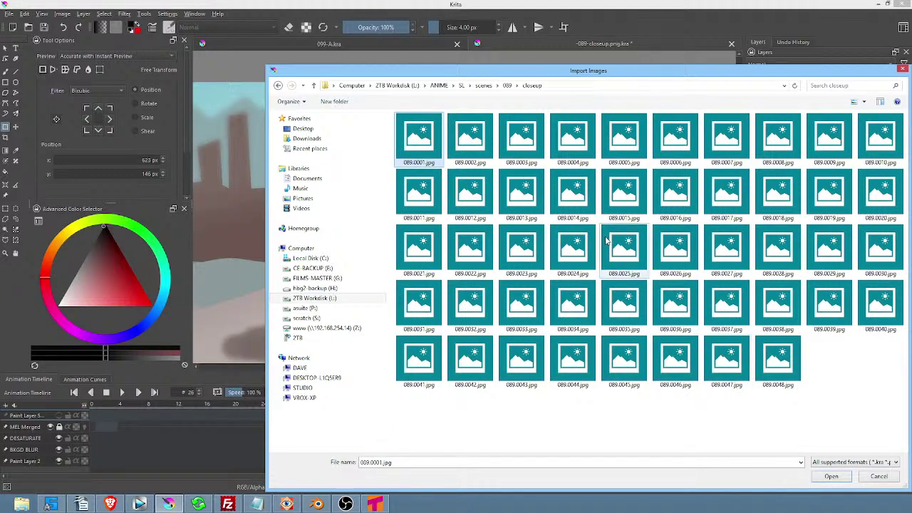
{"action": "key", "text": "ctrl+a"}
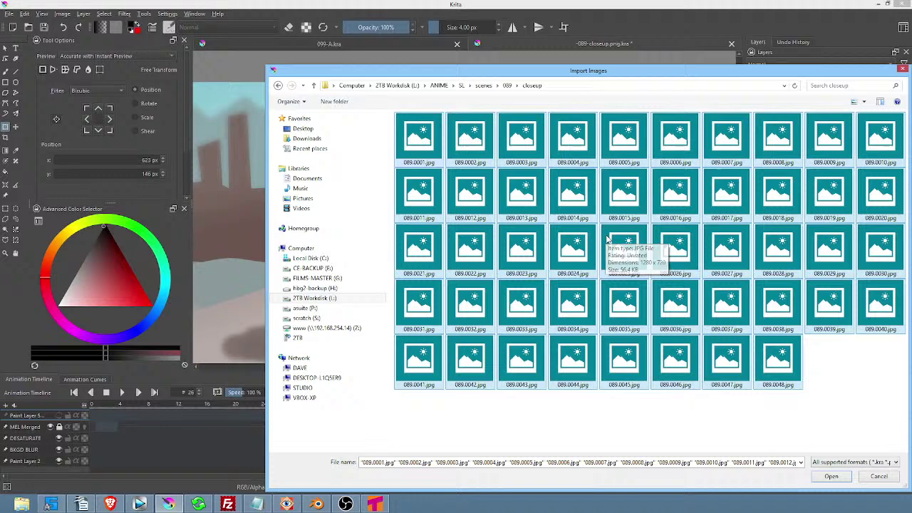
{"action": "left_click", "coordinate": [830, 476]}
{"action": "left_click", "coordinate": [506, 308]}
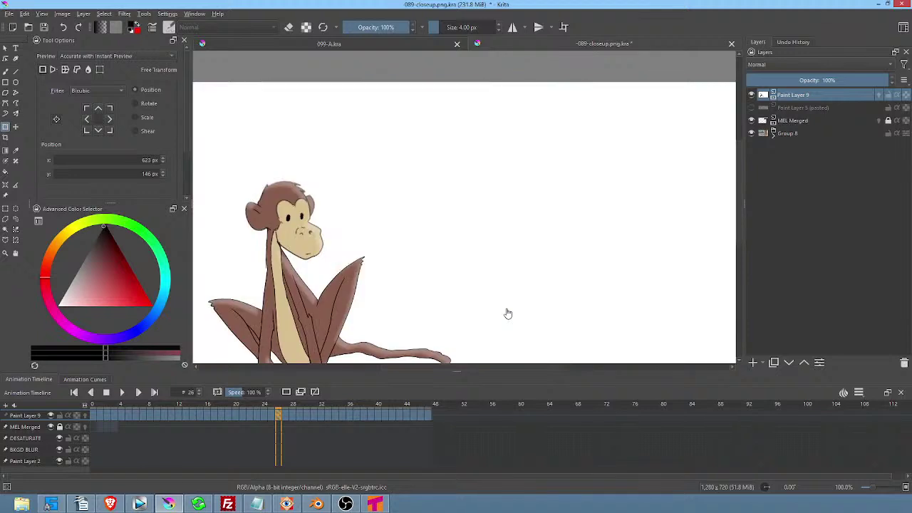
{"action": "scroll", "coordinate": [606, 168], "scroll_direction": "down", "scroll_amount": 2}
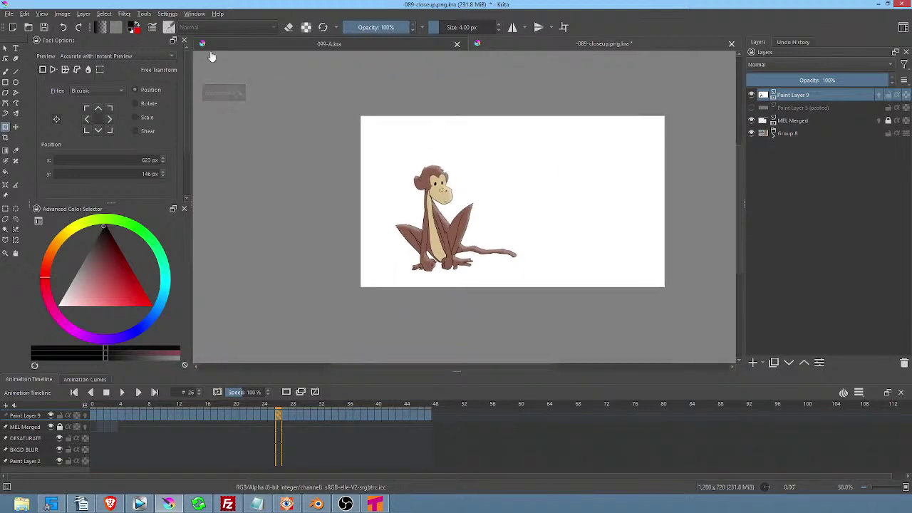
{"action": "key", "text": "ctrl+s"}
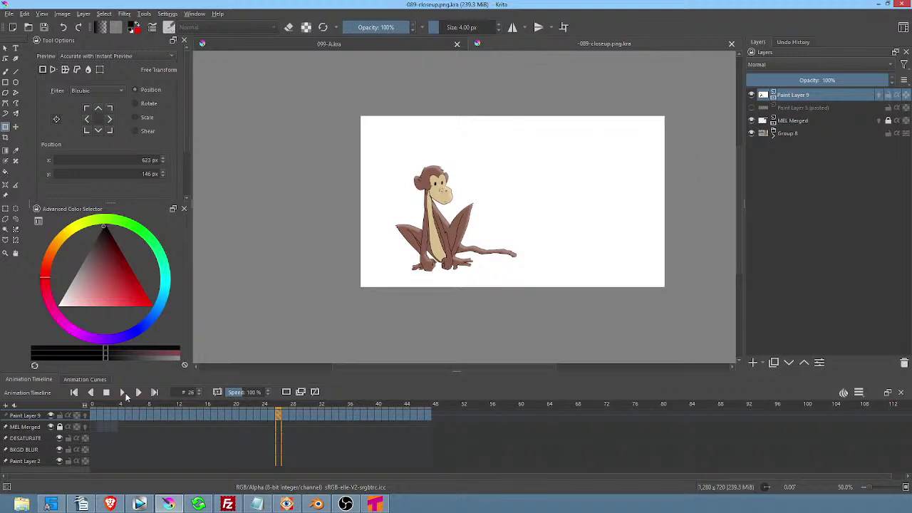
Select frames 0 to 47 of Paint Layer 9 and apply Color to Alpha for white with threshold 56 as multiframe.
{"action": "left_click", "coordinate": [428, 418]}
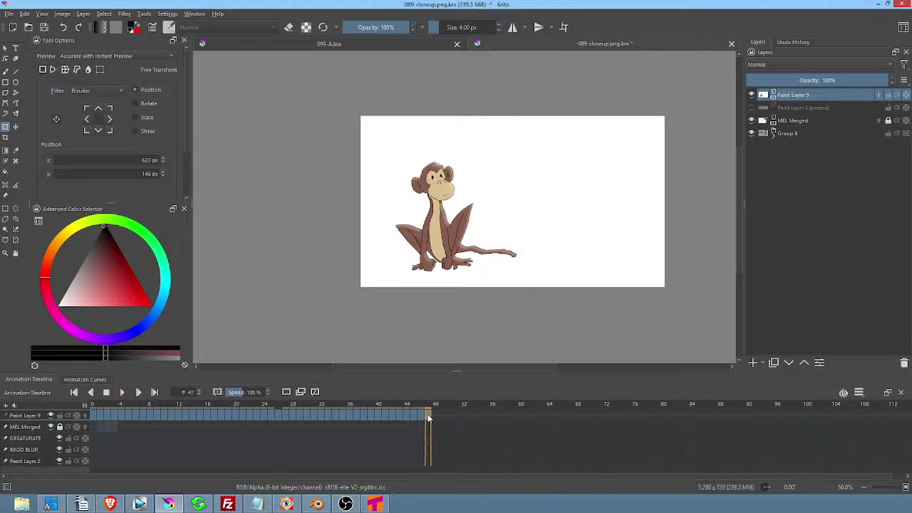
{"action": "left_click", "coordinate": [92, 417], "text": "shift"}
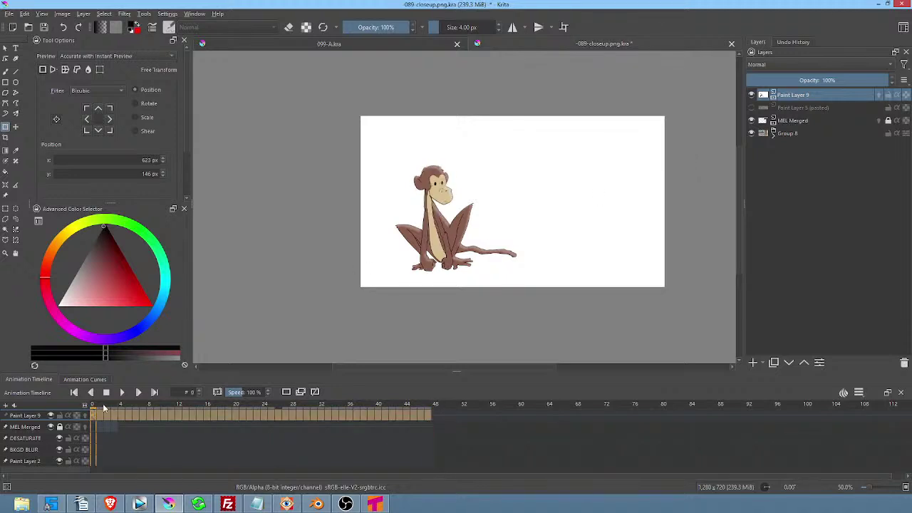
{"action": "left_click", "coordinate": [124, 13]}
{"action": "mouse_move", "coordinate": [136, 80]}
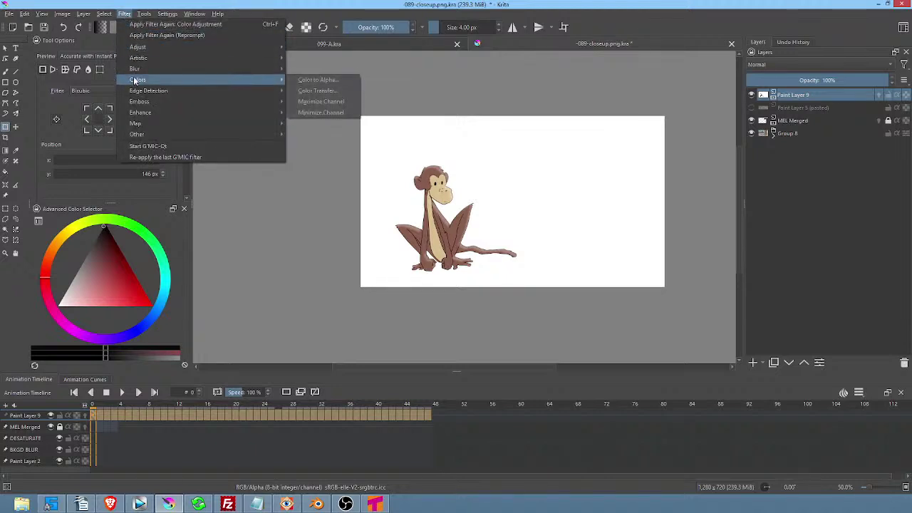
{"action": "left_click", "coordinate": [306, 80]}
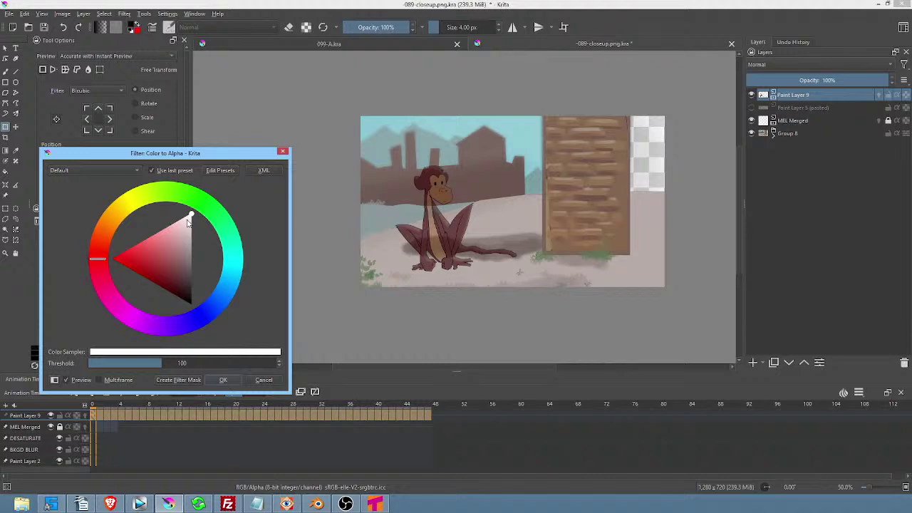
{"action": "left_click_drag", "start_coordinate": [180, 363], "coordinate": [97, 359]}
{"action": "scroll", "coordinate": [432, 182], "scroll_direction": "up", "scroll_amount": 5}
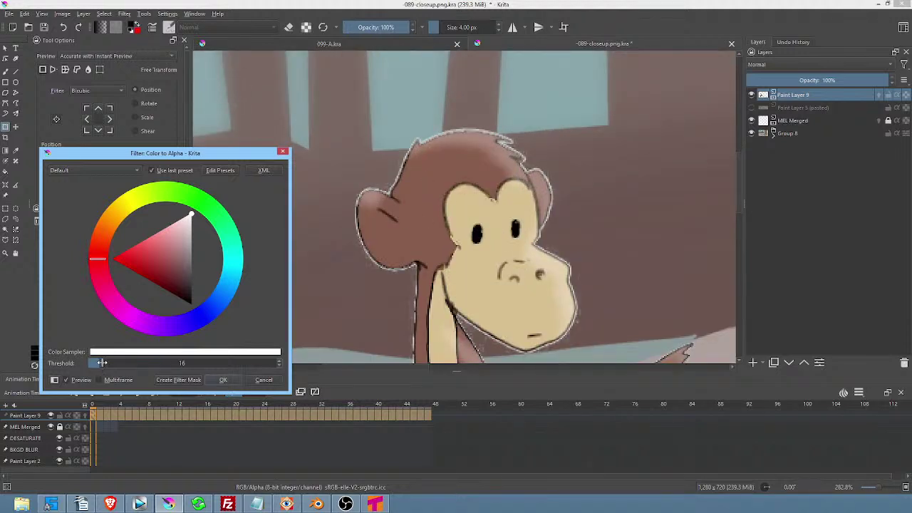
{"action": "left_click_drag", "start_coordinate": [102, 363], "coordinate": [131, 357]}
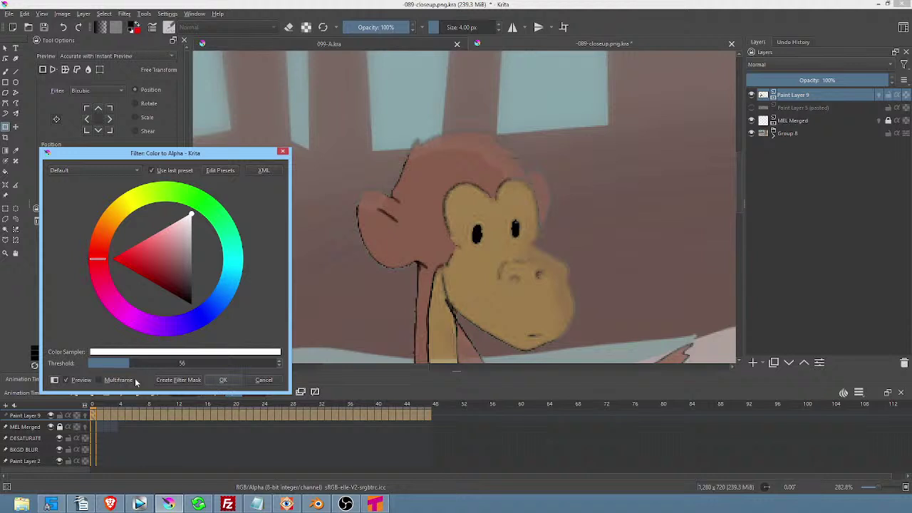
{"action": "left_click", "coordinate": [100, 380]}
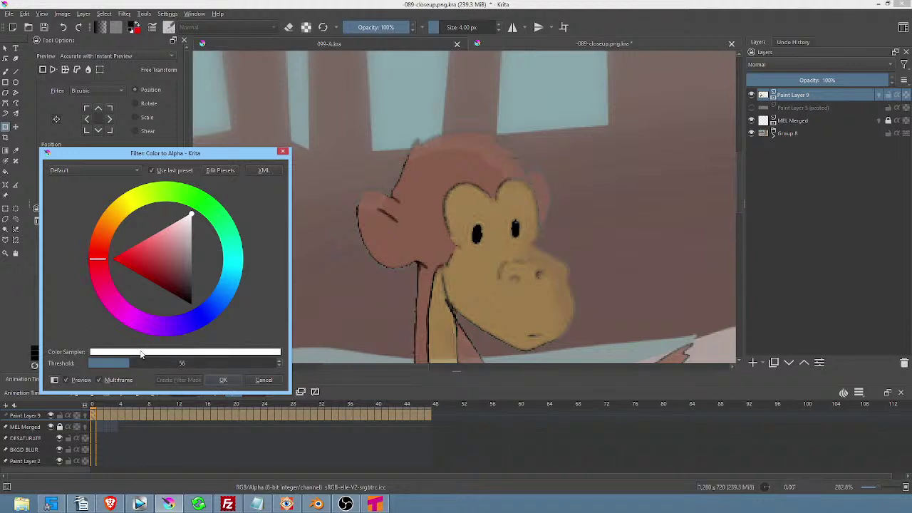
{"action": "left_click", "coordinate": [219, 381]}
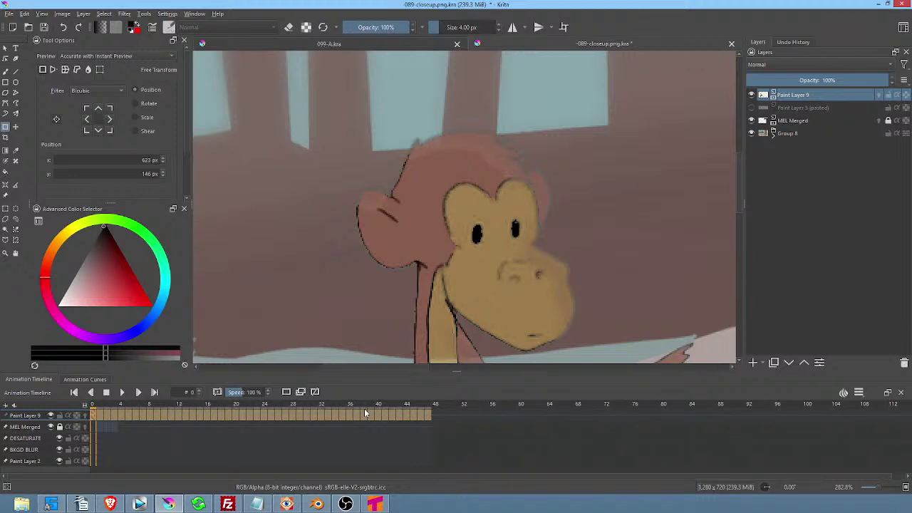
Apply a Color Adjustment to the selected frames, steepening the Alpha curve with points at input 145, output 255 and input 97, output 153.
{"action": "key", "text": "ctrl+m"}
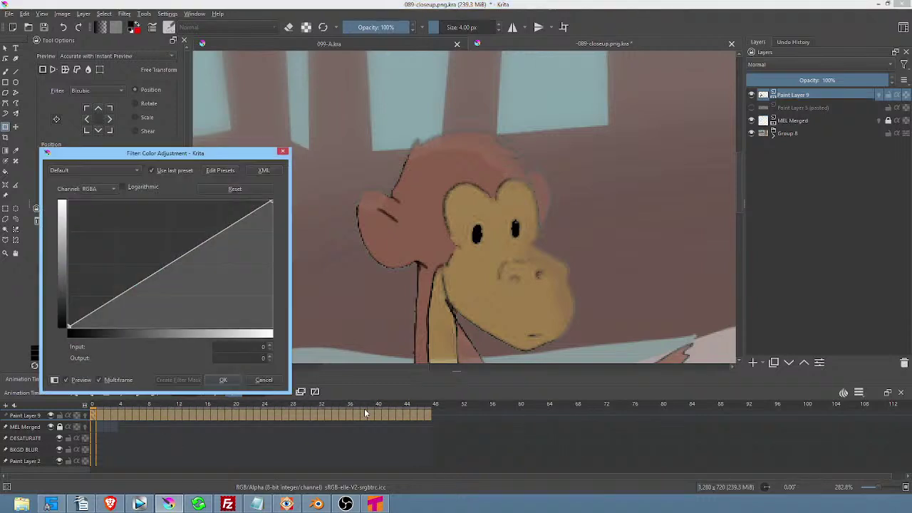
{"action": "left_click", "coordinate": [110, 188]}
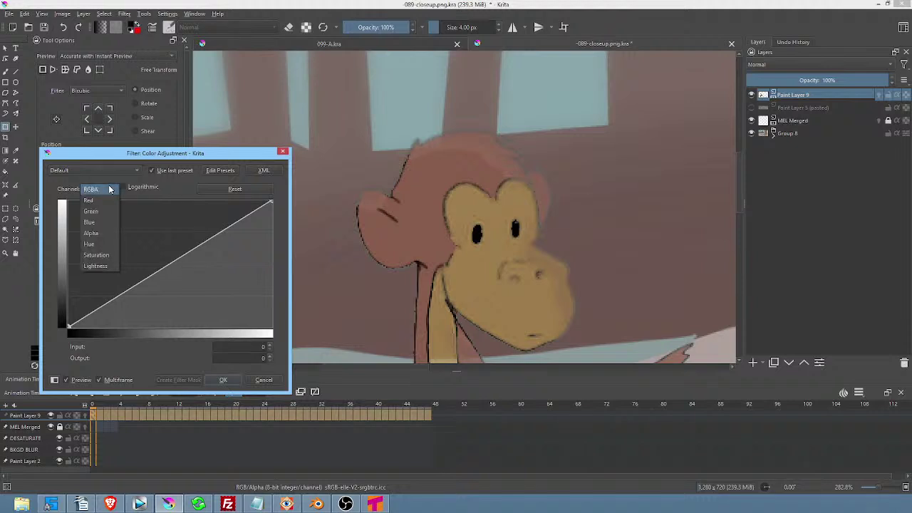
{"action": "left_click", "coordinate": [109, 233]}
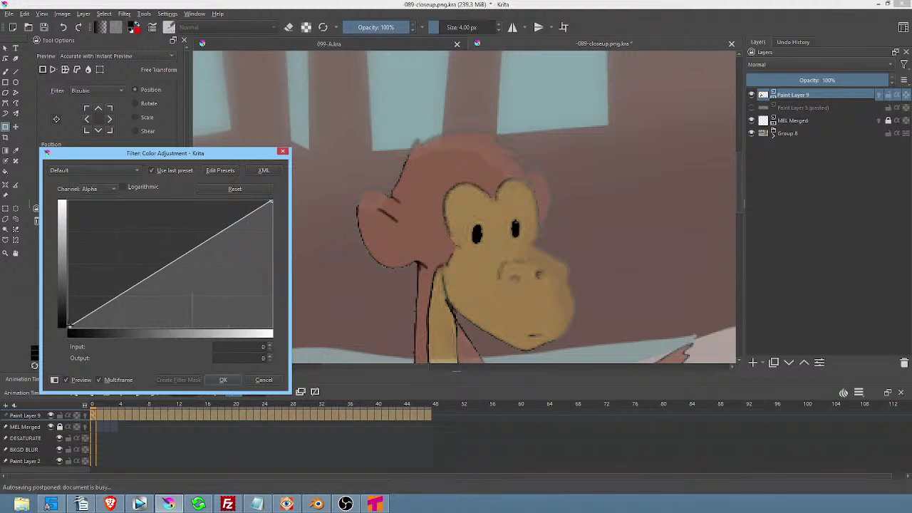
{"action": "left_click_drag", "start_coordinate": [69, 327], "coordinate": [111, 348]}
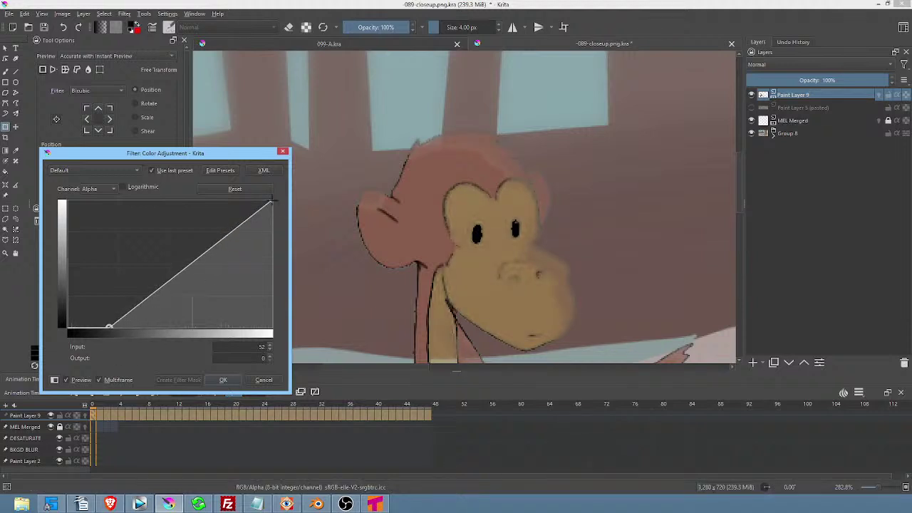
{"action": "left_click_drag", "start_coordinate": [270, 204], "coordinate": [186, 170]}
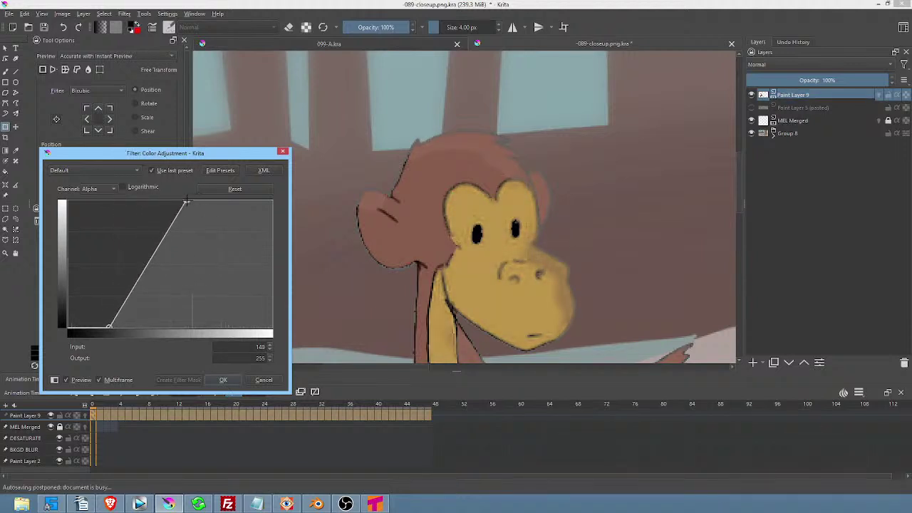
{"action": "left_click_drag", "start_coordinate": [186, 203], "coordinate": [183, 201]}
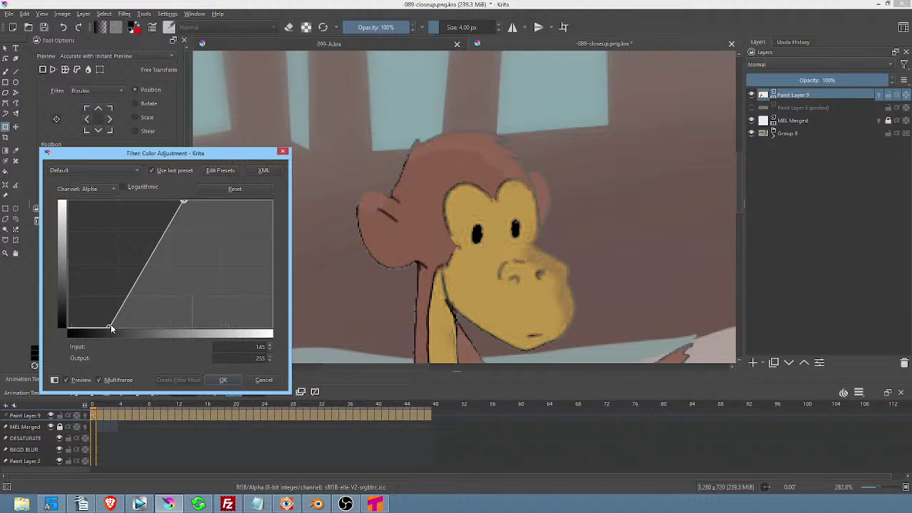
{"action": "left_click_drag", "start_coordinate": [109, 326], "coordinate": [70, 325]}
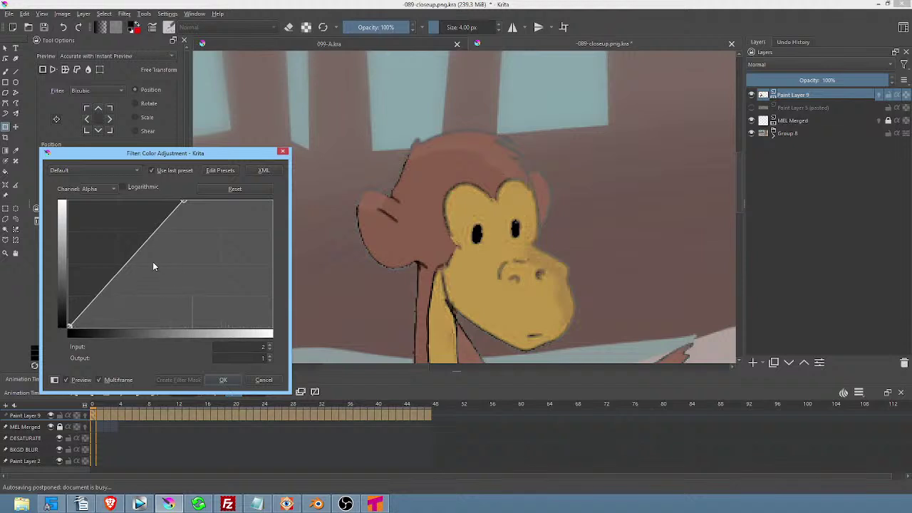
{"action": "mouse_move", "coordinate": [133, 262]}
{"action": "left_mouse_down"}
{"action": "mouse_move", "coordinate": [136, 268]}
{"action": "mouse_move", "coordinate": [136, 240]}
{"action": "mouse_move", "coordinate": [127, 226]}
{"action": "mouse_move", "coordinate": [112, 214]}
{"action": "mouse_move", "coordinate": [95, 220]}
{"action": "mouse_move", "coordinate": [146, 251]}
{"action": "left_mouse_up"}
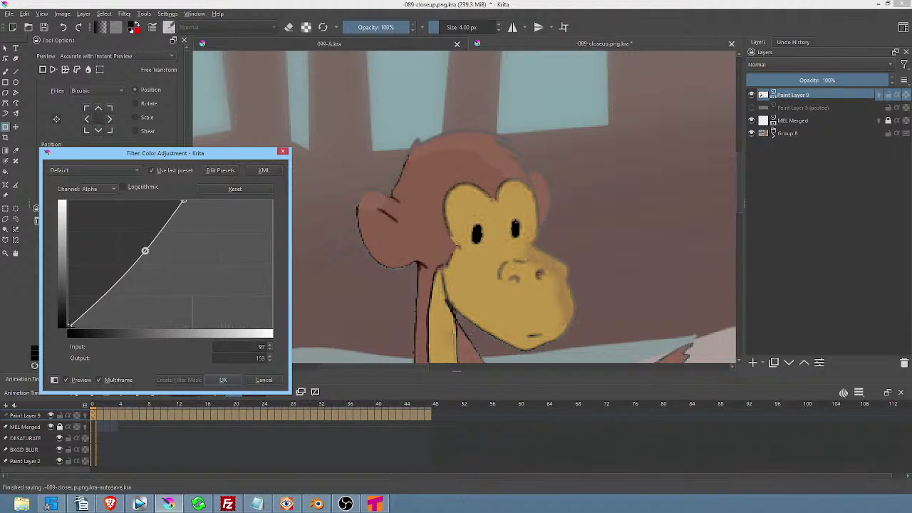
{"action": "scroll", "coordinate": [412, 254], "scroll_direction": "down", "scroll_amount": 5}
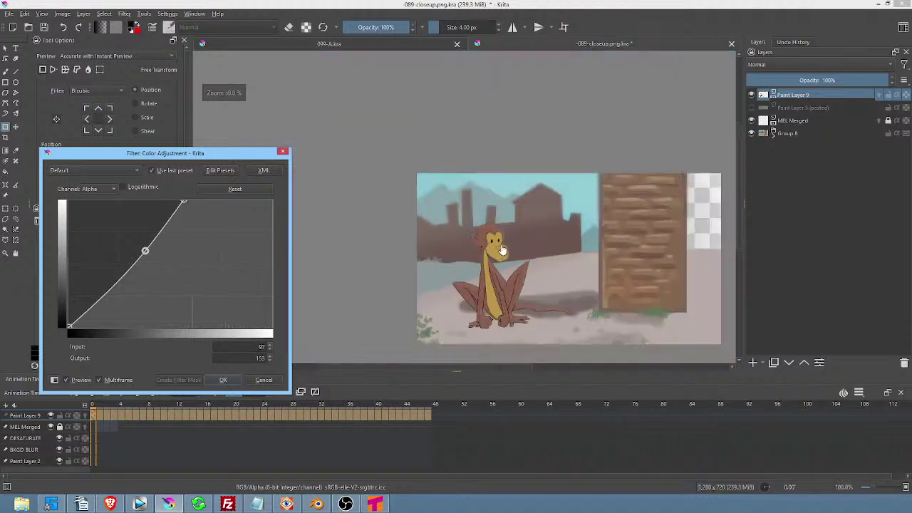
{"action": "scroll", "coordinate": [517, 235], "scroll_direction": "up", "scroll_amount": 3}
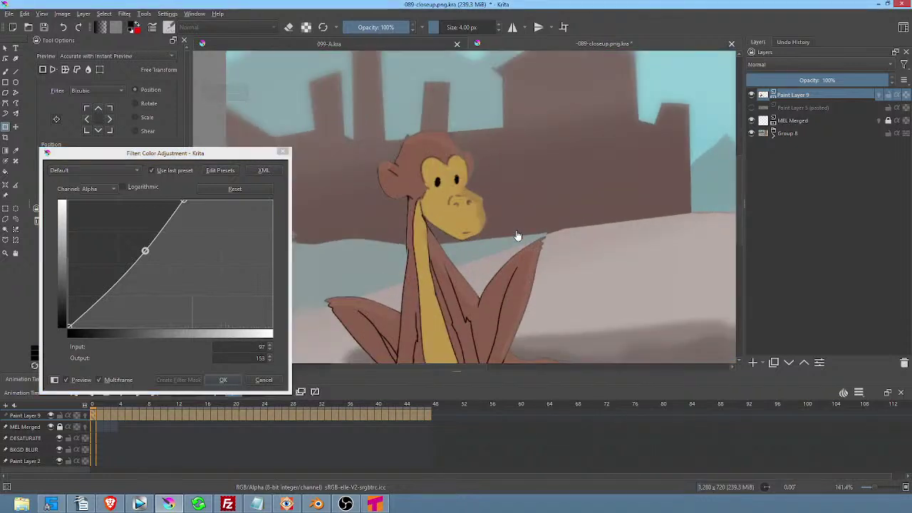
{"action": "left_click", "coordinate": [228, 381]}
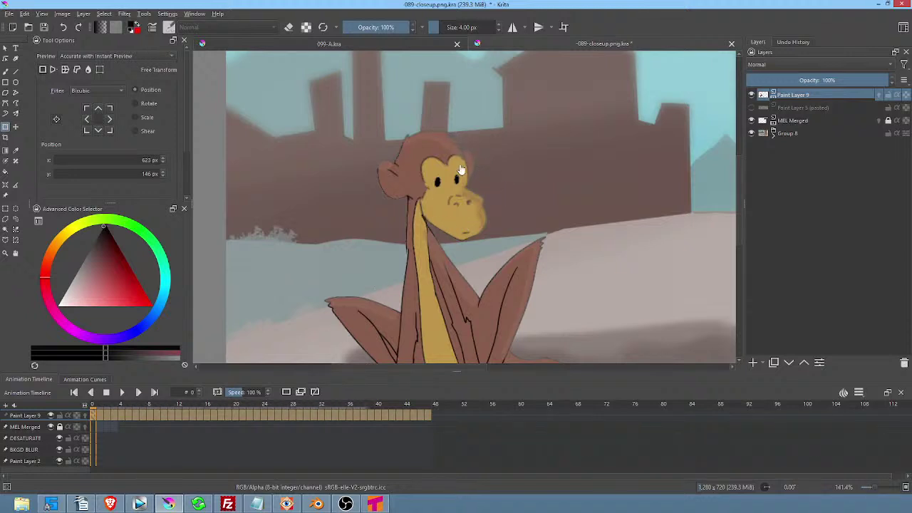
Inspect the monkey's edges against the background at frame 40 and delete the imported animation layer Paint Layer 9.
{"action": "left_click_drag", "start_coordinate": [414, 405], "coordinate": [379, 397]}
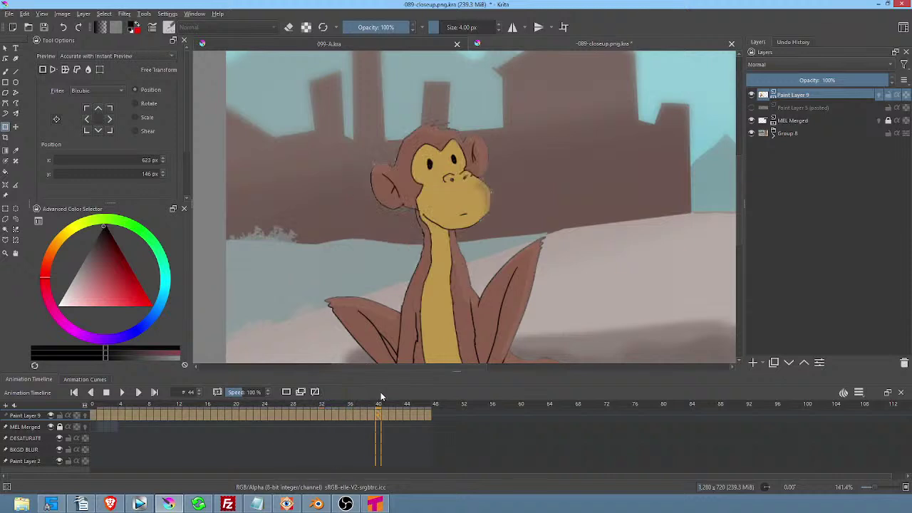
{"action": "scroll", "coordinate": [405, 154], "scroll_direction": "up", "scroll_amount": 5}
{"action": "scroll", "coordinate": [404, 154], "scroll_direction": "down", "scroll_amount": 3}
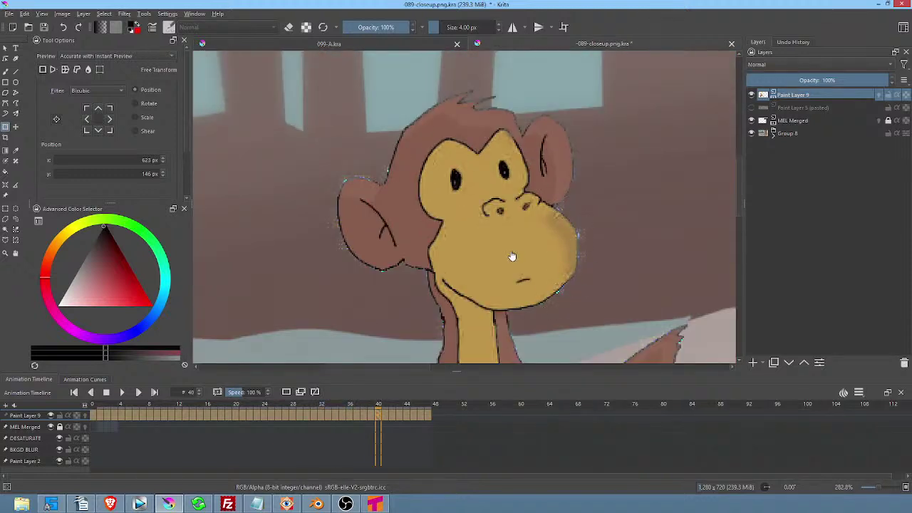
{"action": "scroll", "coordinate": [483, 252], "scroll_direction": "down", "scroll_amount": 3}
{"action": "scroll", "coordinate": [418, 178], "scroll_direction": "up", "scroll_amount": 1}
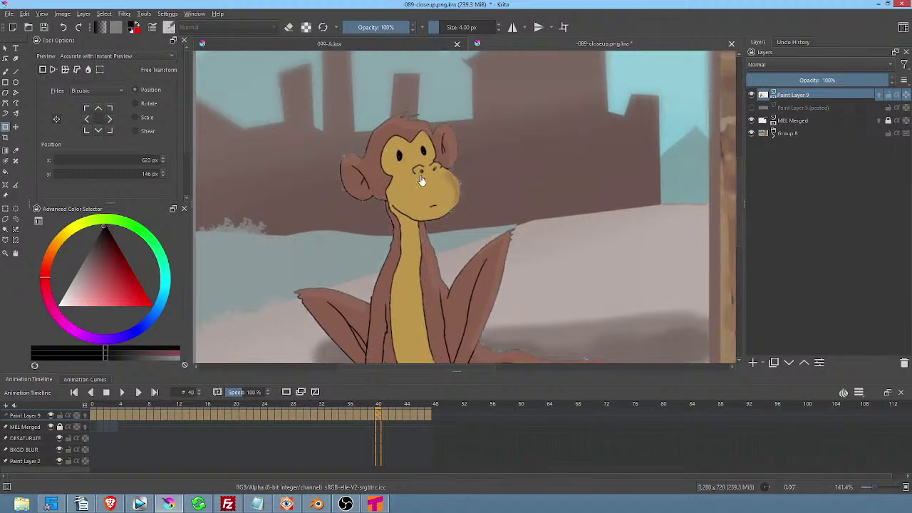
{"action": "scroll", "coordinate": [418, 178], "scroll_direction": "down", "scroll_amount": 1}
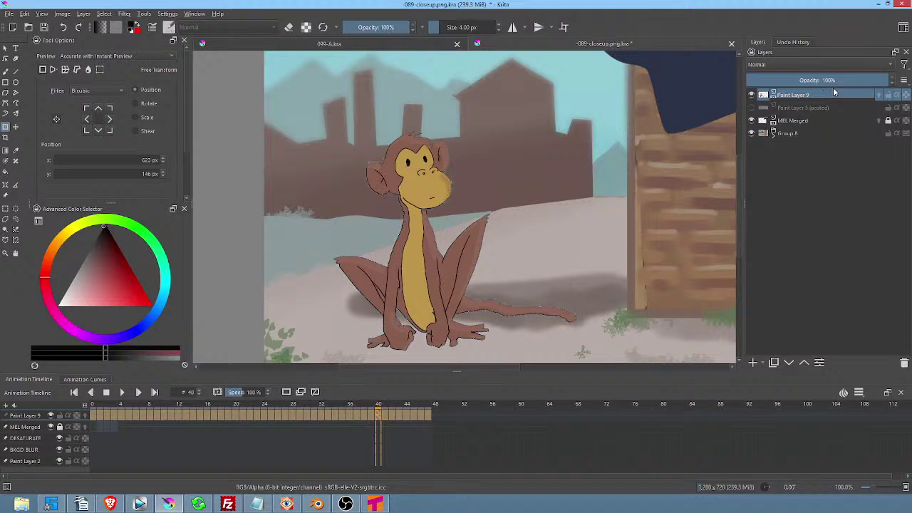
{"action": "left_click", "coordinate": [821, 93]}
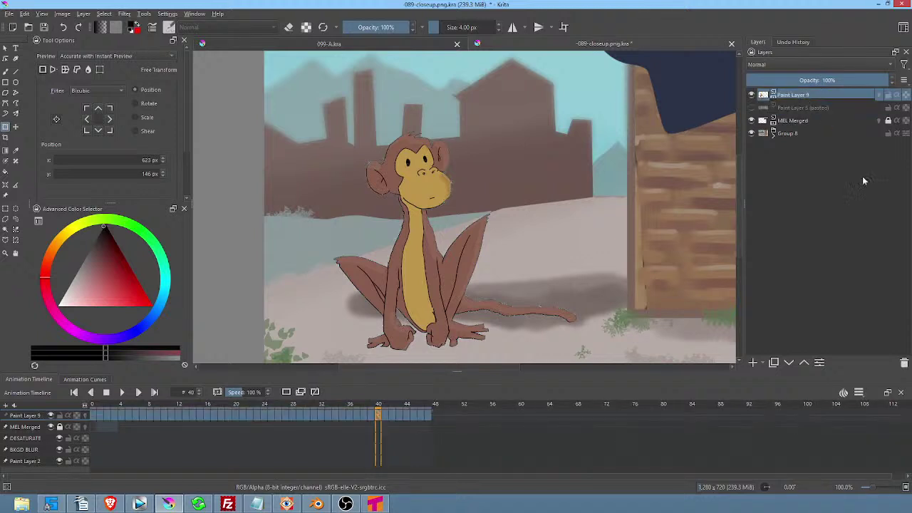
{"action": "left_click", "coordinate": [903, 363]}
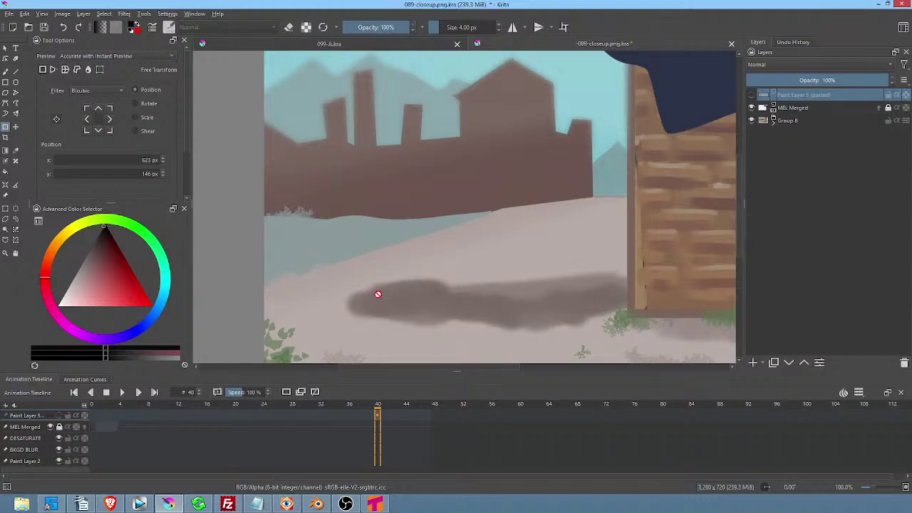
Switch to Tahoma2D, preview the rendered scene 089 and hide the PE background column from the preview.
{"action": "left_click", "coordinate": [372, 504]}
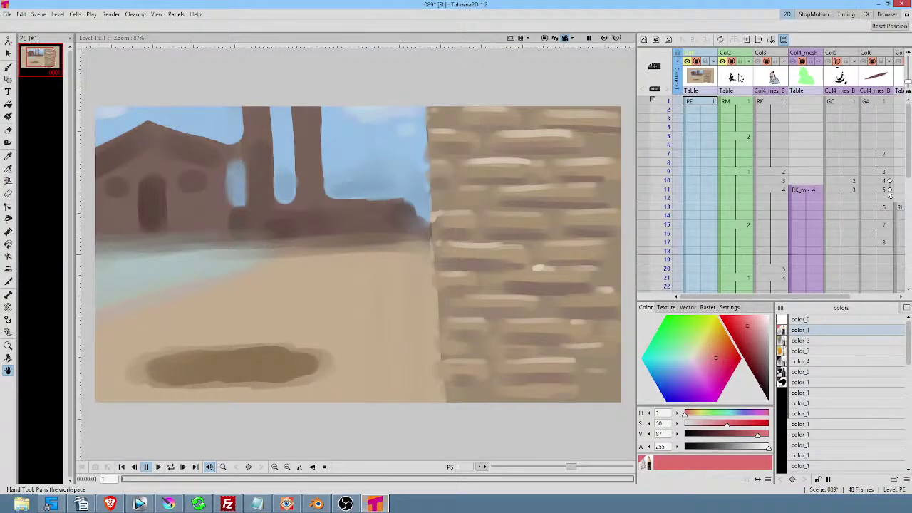
{"action": "left_click", "coordinate": [604, 38]}
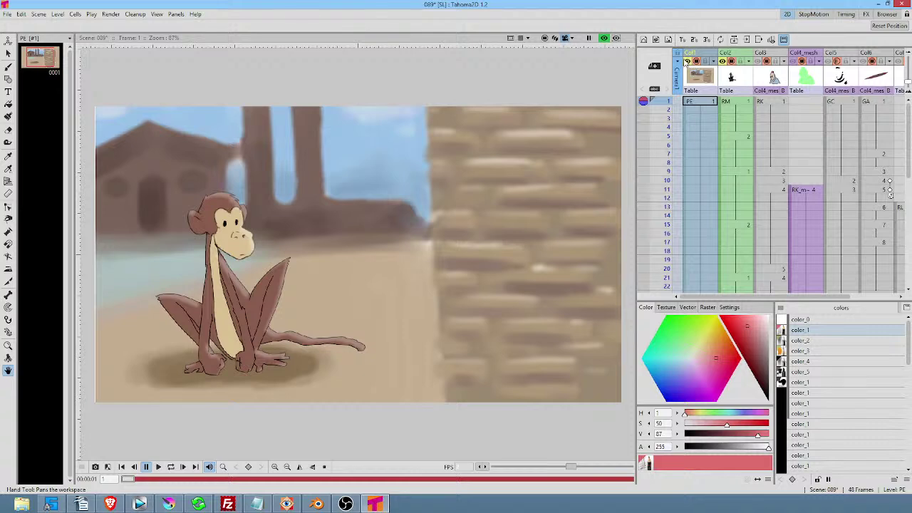
{"action": "left_click", "coordinate": [688, 61]}
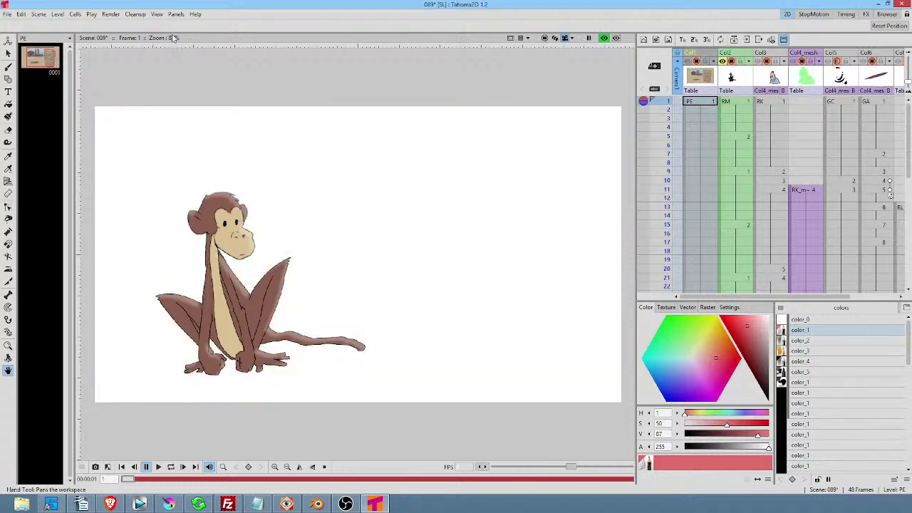
Set the output format of scene 089 to png, then save the scene and render it.
{"action": "left_click", "coordinate": [110, 14]}
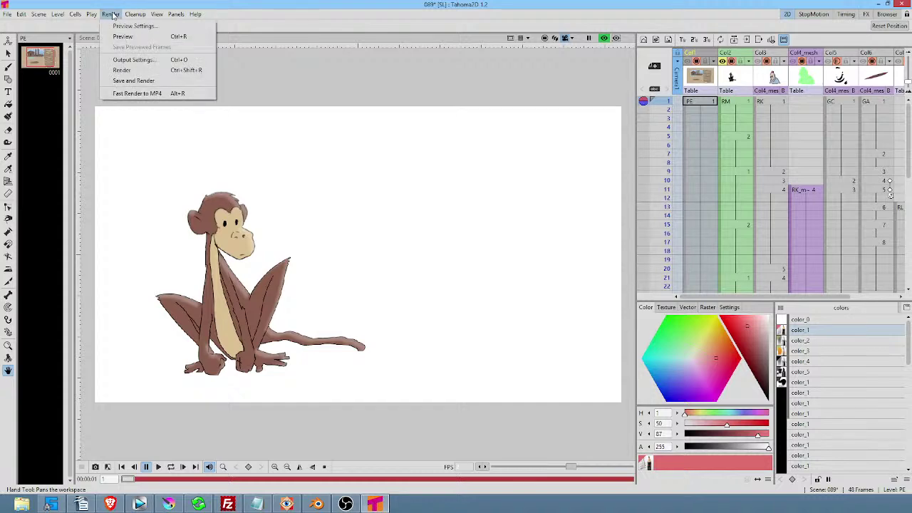
{"action": "left_click", "coordinate": [132, 59]}
{"action": "left_click", "coordinate": [349, 183]}
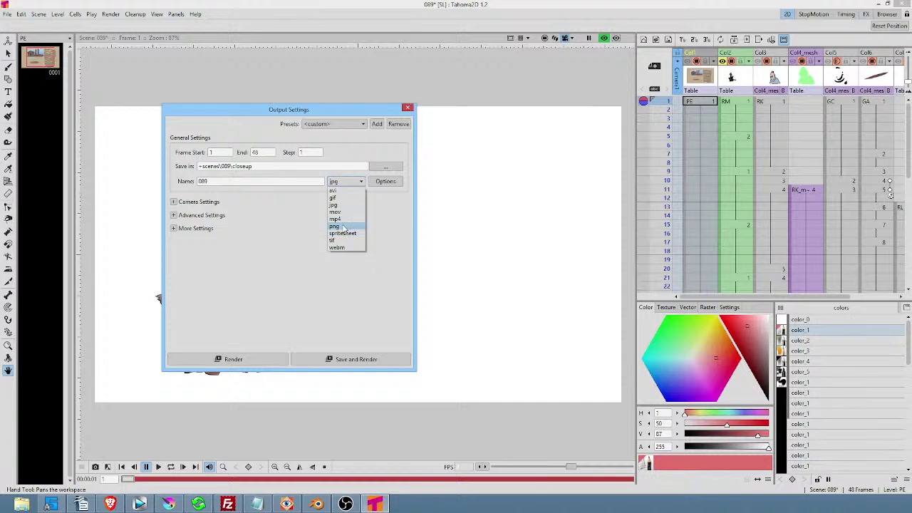
{"action": "left_click", "coordinate": [342, 226]}
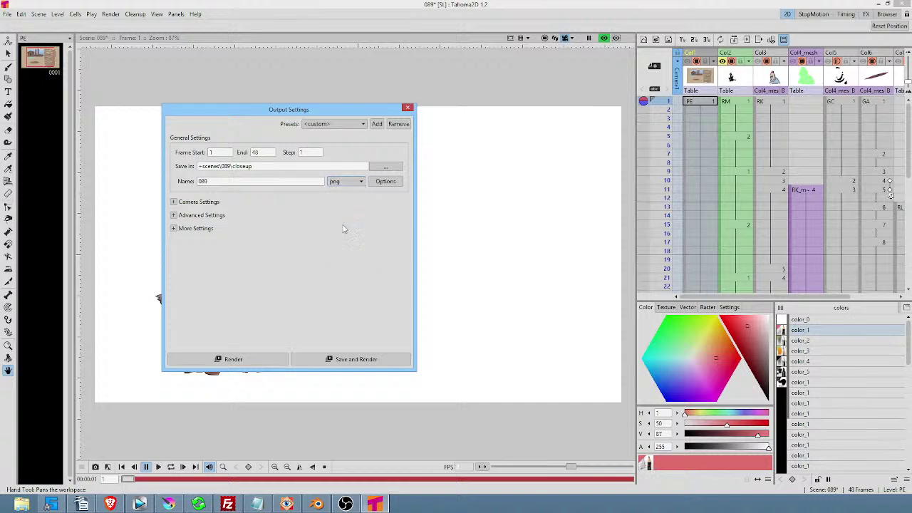
{"action": "left_click", "coordinate": [351, 359]}
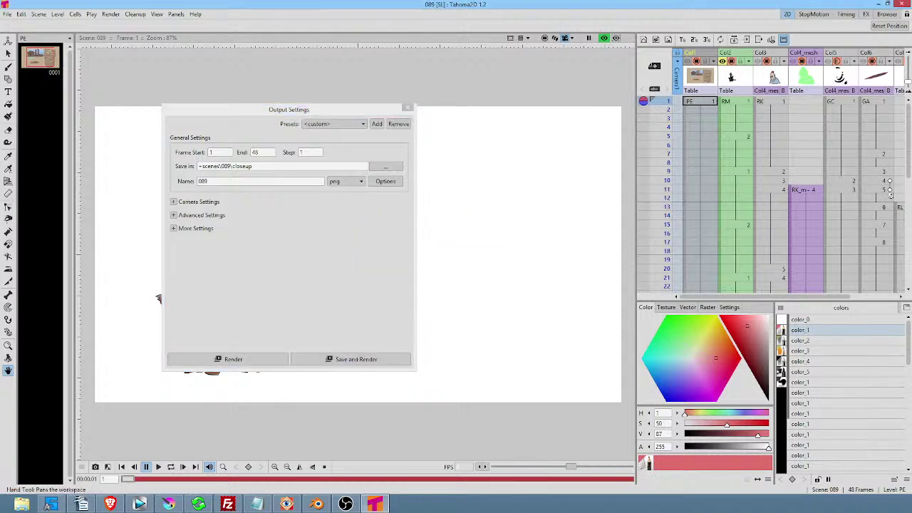
Switch to FastStone Image Viewer and browse to the scenes folder of the SL project.
{"action": "left_click", "coordinate": [50, 504]}
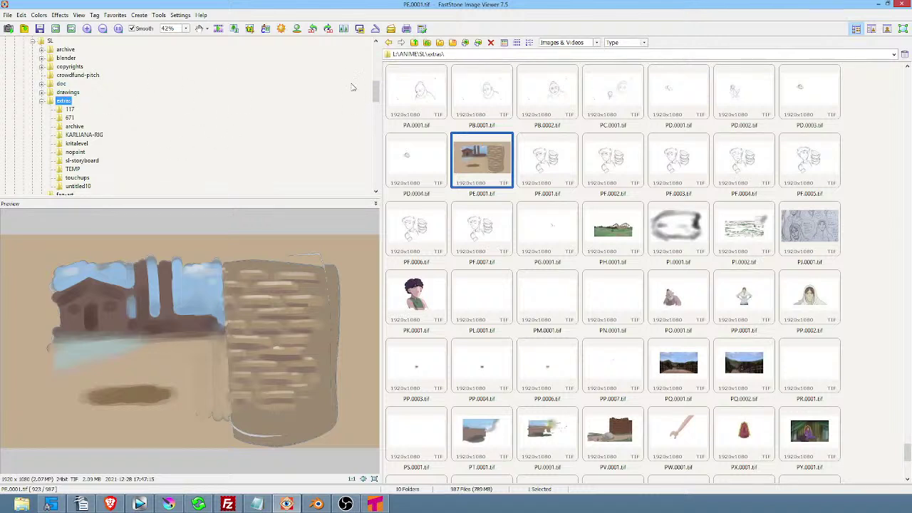
{"action": "left_click_drag", "start_coordinate": [376, 91], "coordinate": [368, 124]}
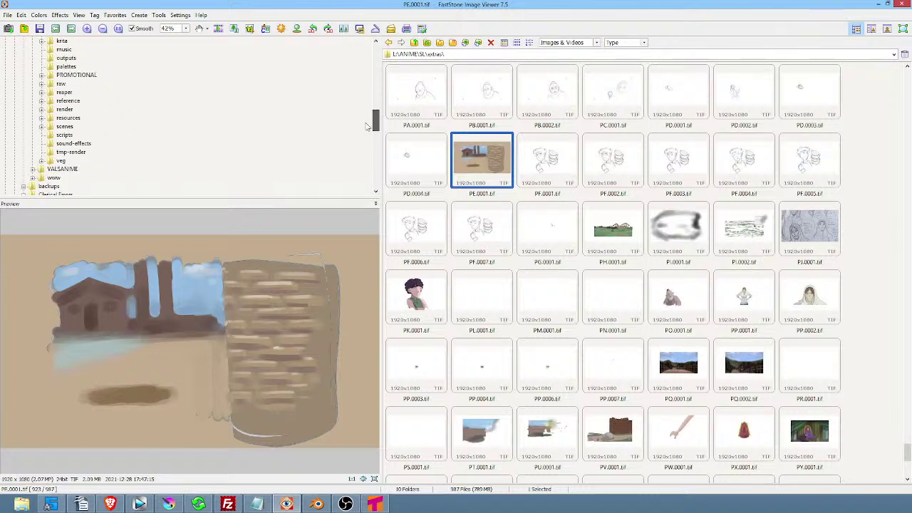
{"action": "left_click", "coordinate": [65, 128]}
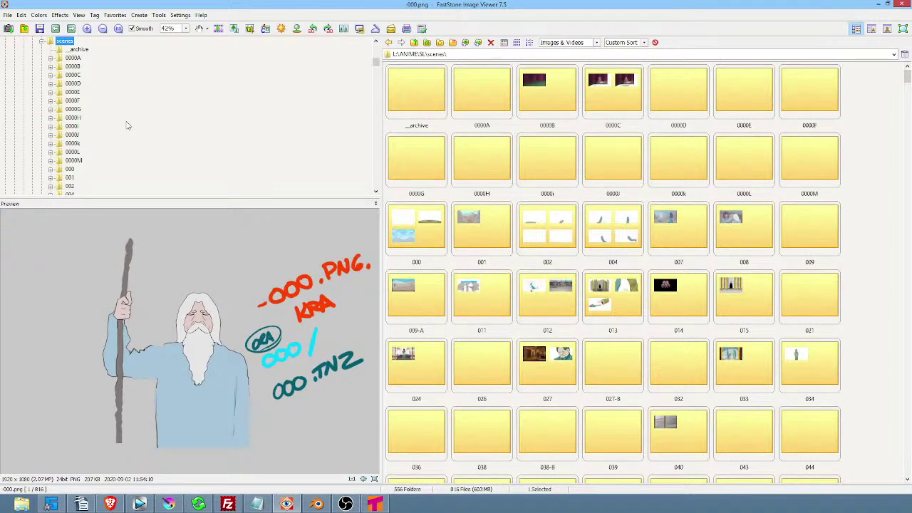
Open the scene 089 folder, look through its render frames and bring up its closeup subfolder.
{"action": "scroll", "coordinate": [127, 125], "scroll_direction": "down", "scroll_amount": 15}
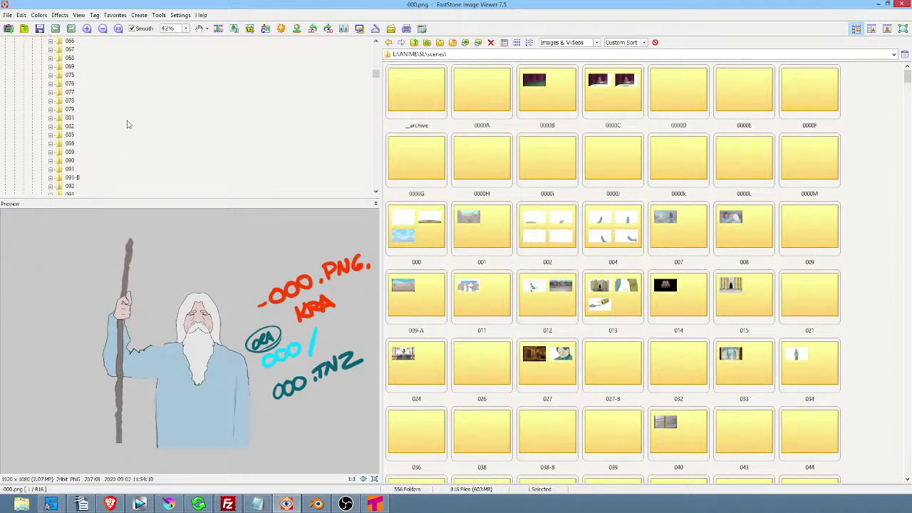
{"action": "scroll", "coordinate": [120, 125], "scroll_direction": "down", "scroll_amount": 1}
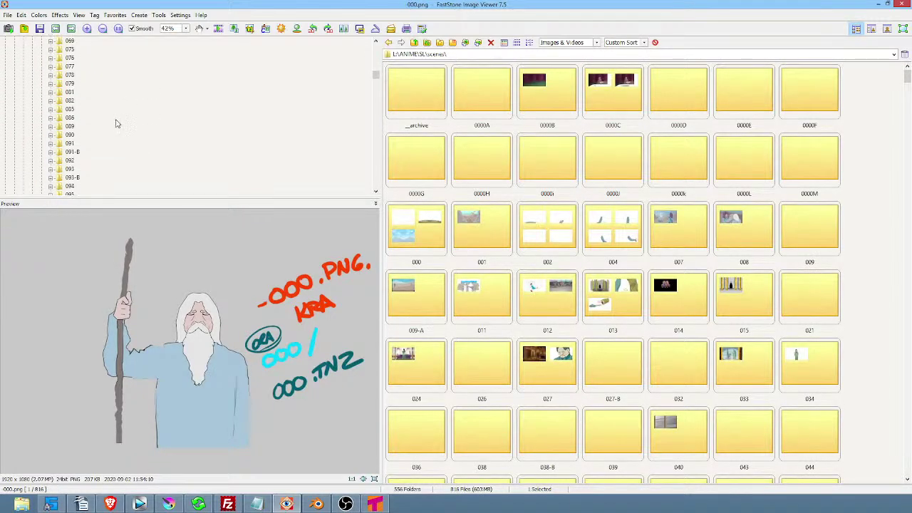
{"action": "left_click", "coordinate": [71, 127]}
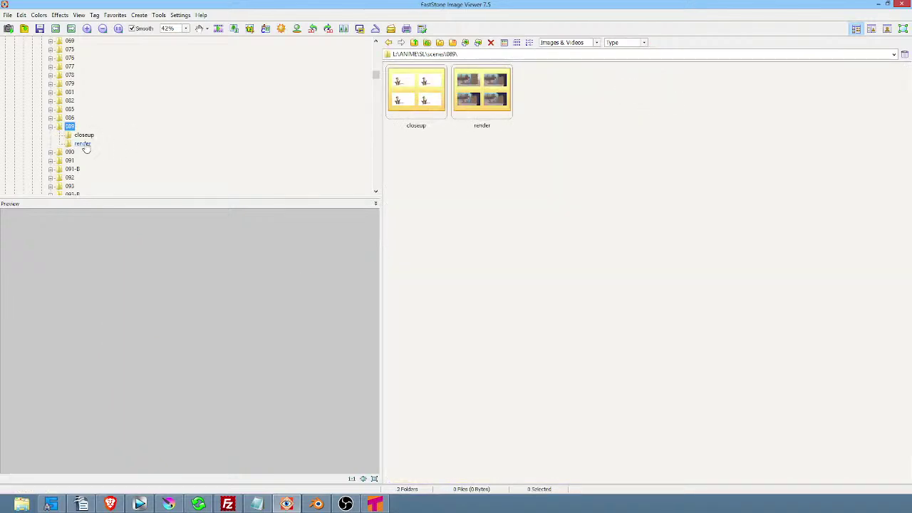
{"action": "left_click", "coordinate": [83, 143]}
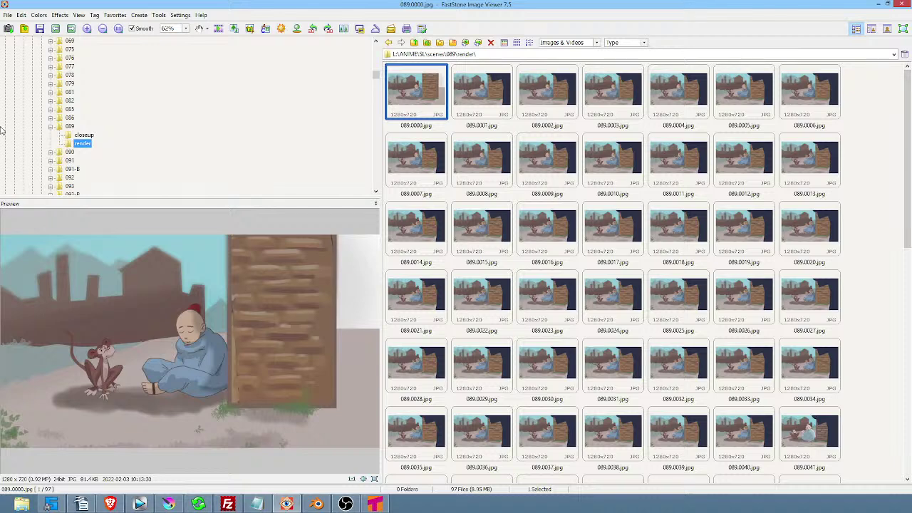
{"action": "left_click", "coordinate": [83, 135]}
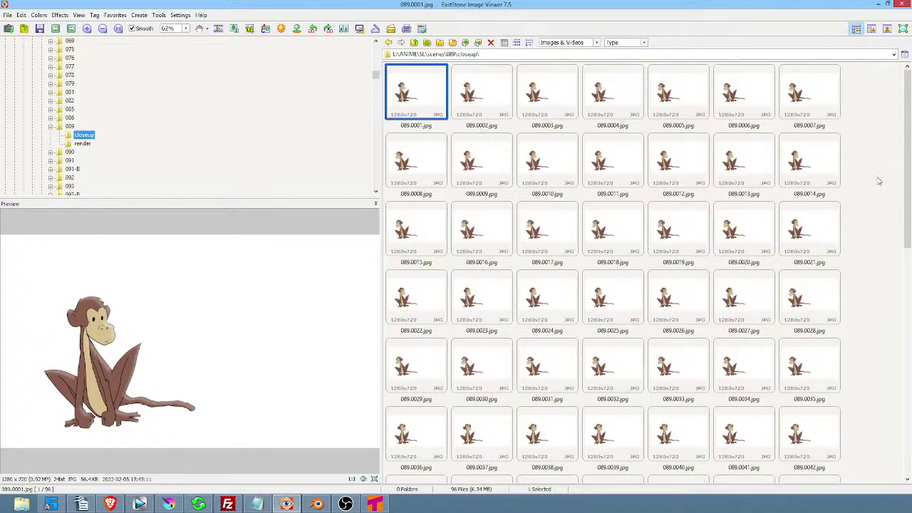
Delete the old JPG frames 089.0001.jpg to 089.0048.jpg from the closeup folder, keeping the PNG frames.
{"action": "scroll", "coordinate": [879, 181], "scroll_direction": "down", "scroll_amount": 6}
{"action": "scroll", "coordinate": [876, 185], "scroll_direction": "down", "scroll_amount": 2}
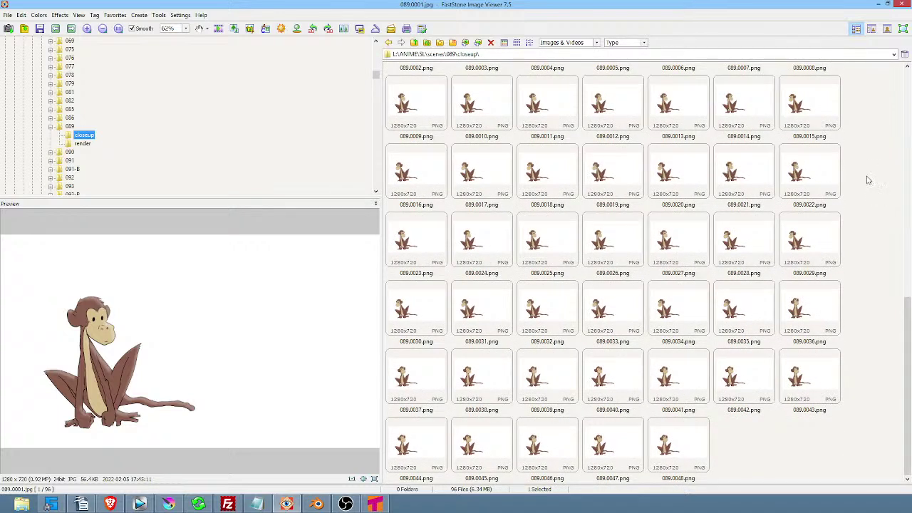
{"action": "scroll", "coordinate": [867, 180], "scroll_direction": "up", "scroll_amount": 2}
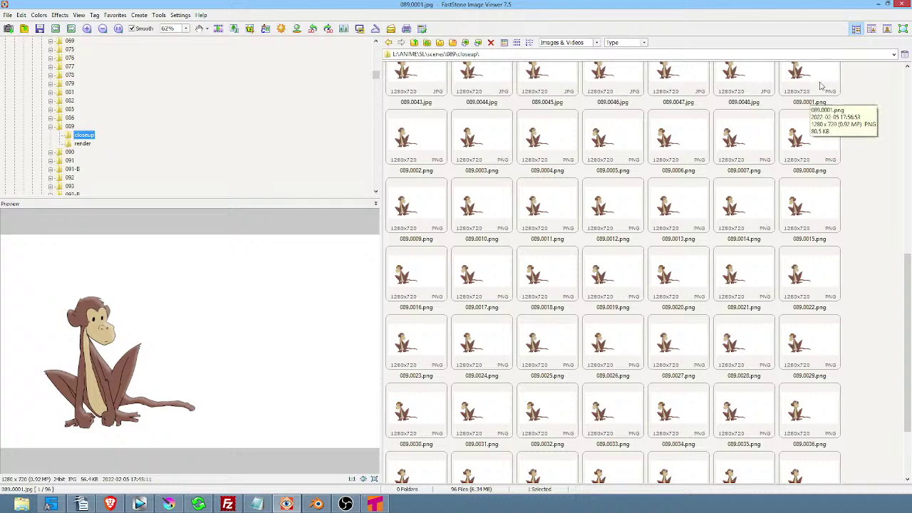
{"action": "left_click", "coordinate": [738, 81], "text": "shift"}
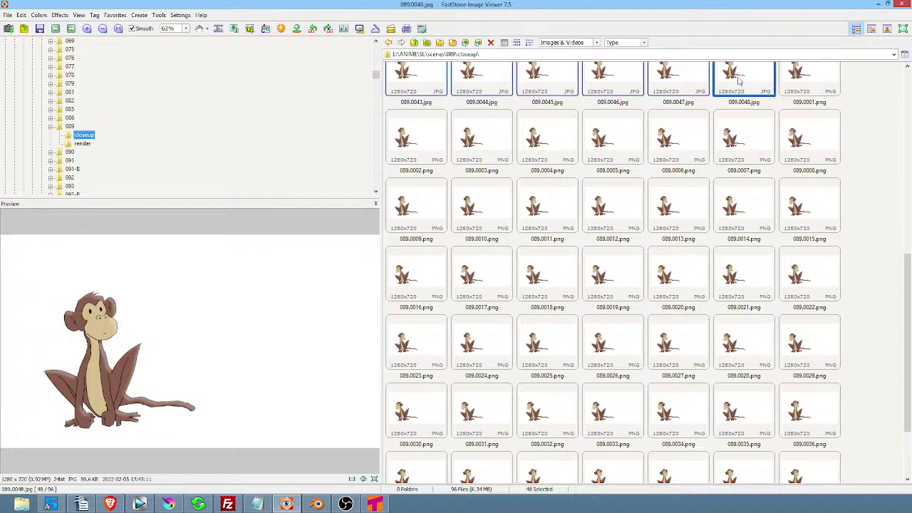
{"action": "key", "text": "Delete"}
{"action": "left_click", "coordinate": [480, 264]}
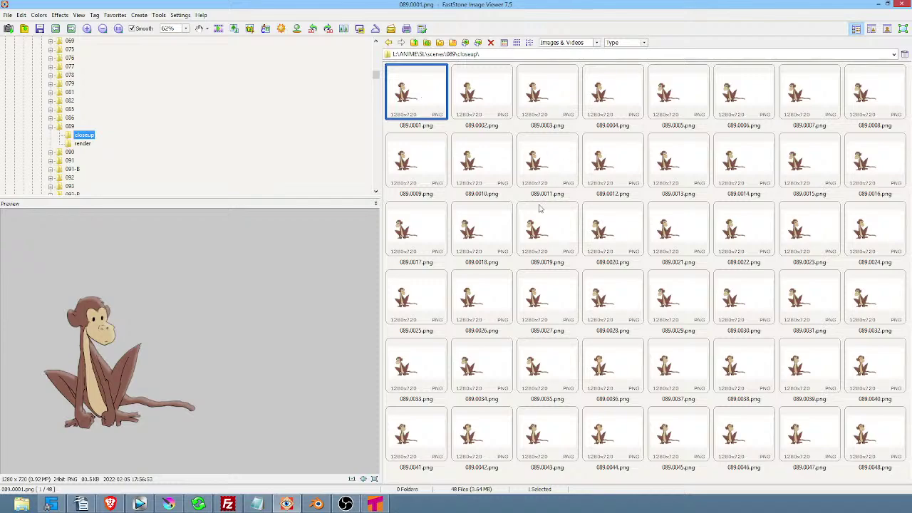
Switch to Krita and import 089.0001.png to 089.0048.png from the closeup folder as animation frames.
{"action": "left_click", "coordinate": [169, 504]}
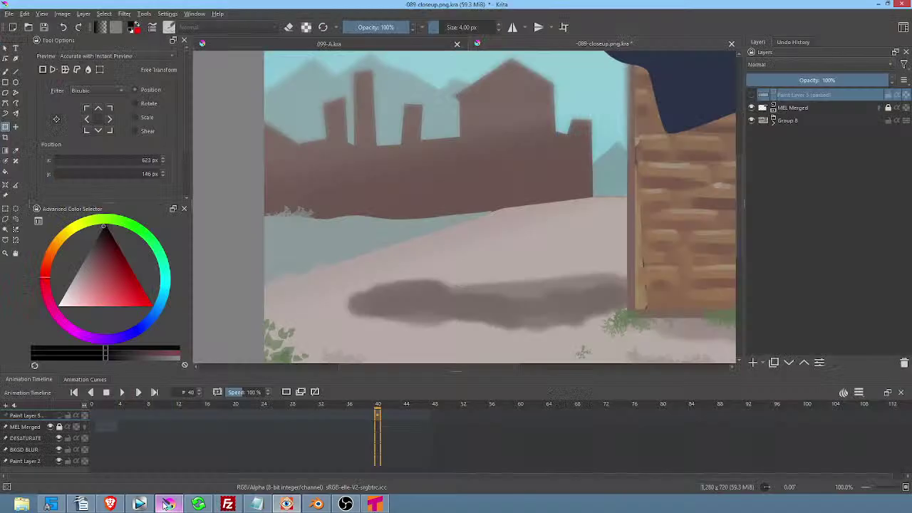
{"action": "left_click", "coordinate": [9, 13]}
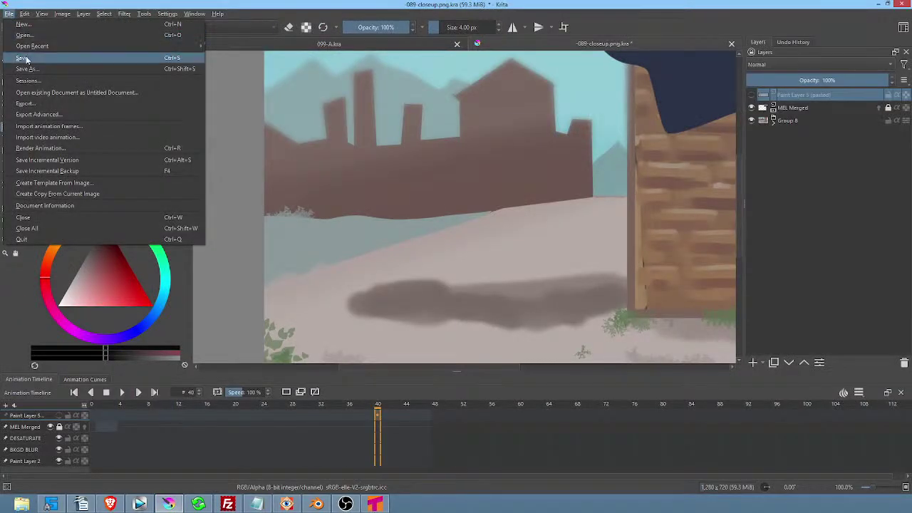
{"action": "left_click", "coordinate": [37, 127]}
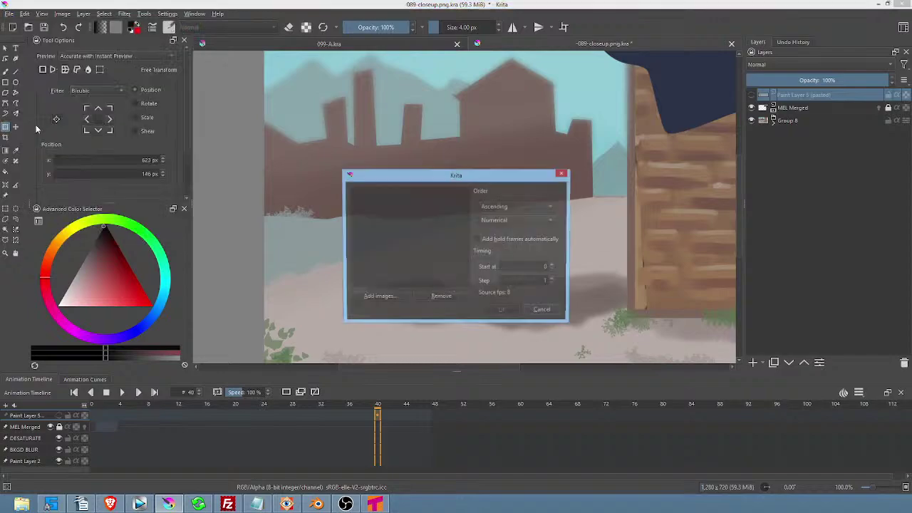
{"action": "left_click", "coordinate": [377, 298]}
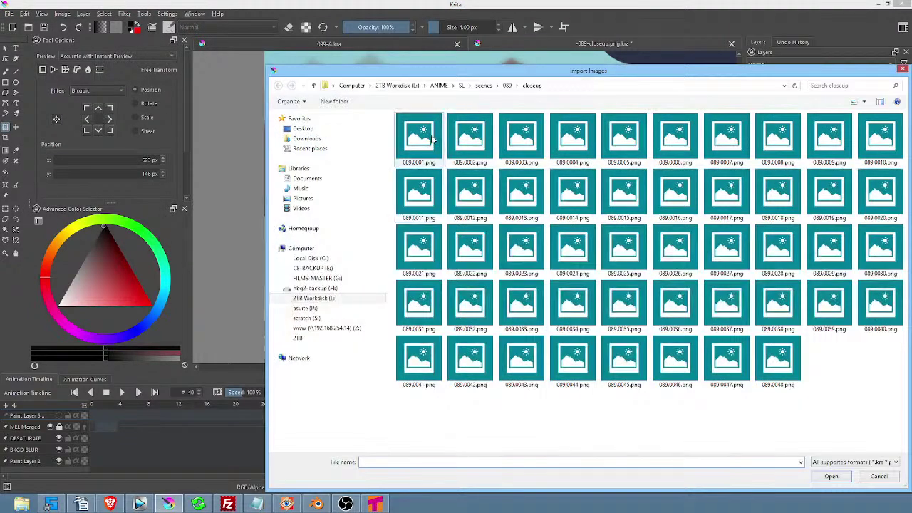
{"action": "left_click", "coordinate": [436, 142]}
{"action": "key", "text": "ctrl+a"}
{"action": "left_click", "coordinate": [829, 476]}
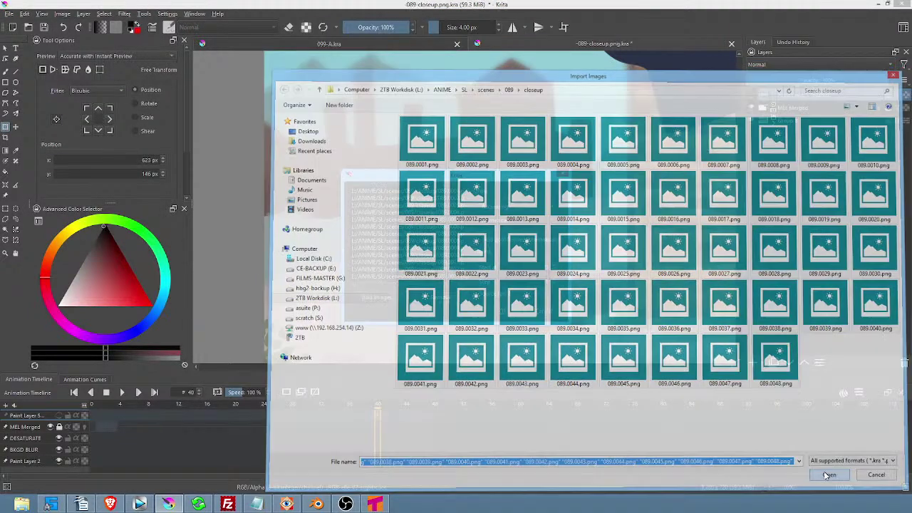
{"action": "left_click", "coordinate": [502, 311]}
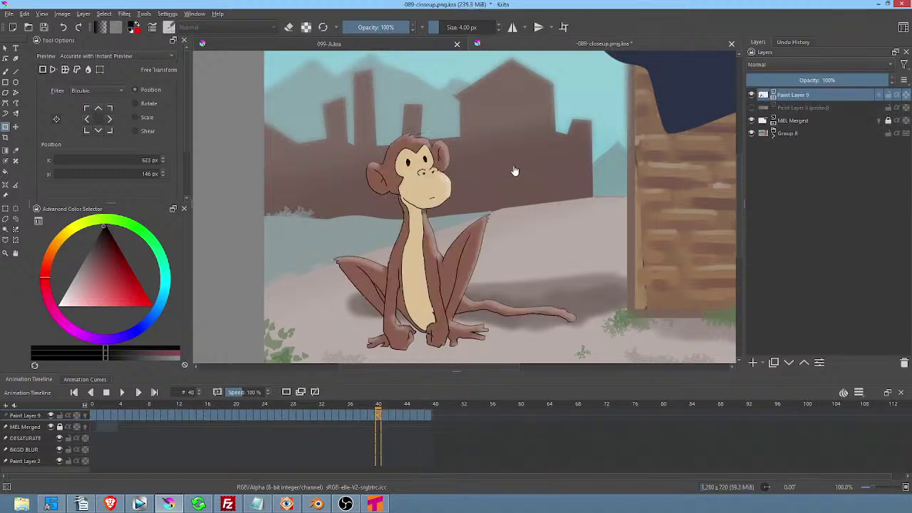
Inspect the imported monkey against the background at frame 40 and delete Paint Layer 9.
{"action": "scroll", "coordinate": [482, 159], "scroll_direction": "up", "scroll_amount": 4}
{"action": "scroll", "coordinate": [482, 159], "scroll_direction": "down", "scroll_amount": 4}
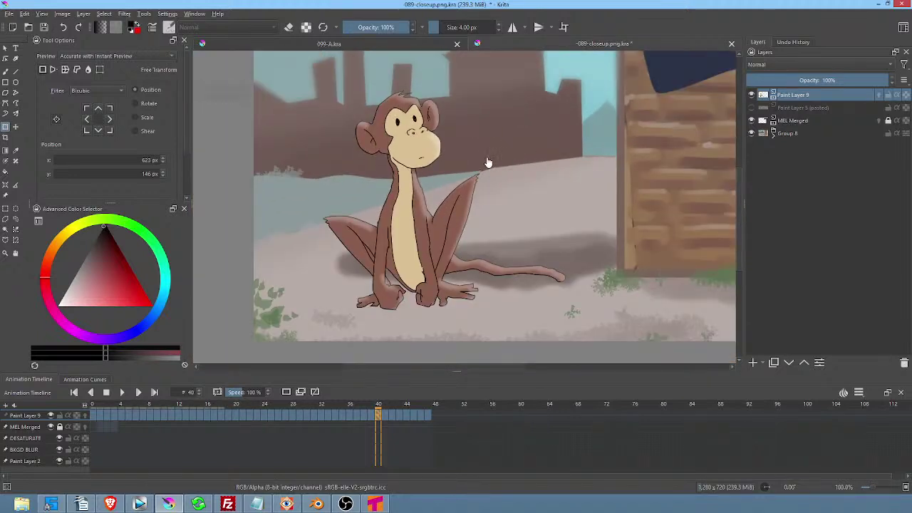
{"action": "scroll", "coordinate": [488, 161], "scroll_direction": "up", "scroll_amount": 1}
{"action": "scroll", "coordinate": [492, 161], "scroll_direction": "down", "scroll_amount": 2}
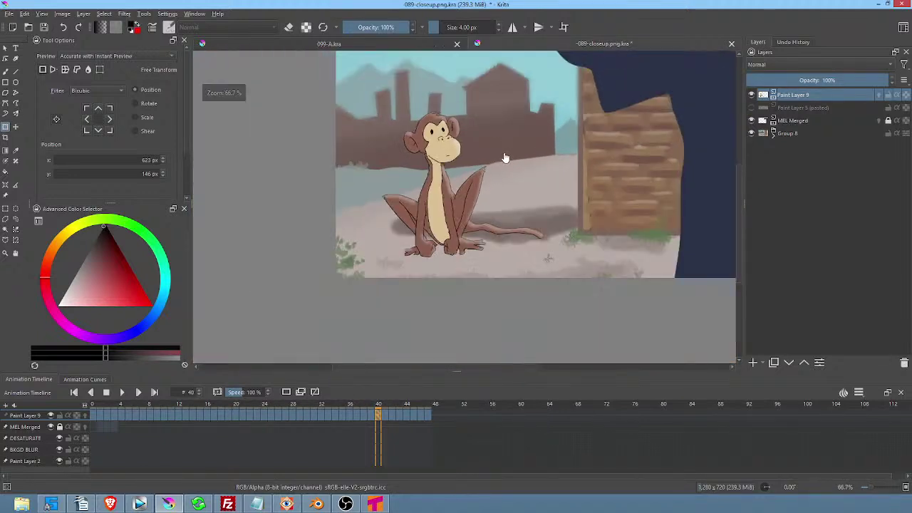
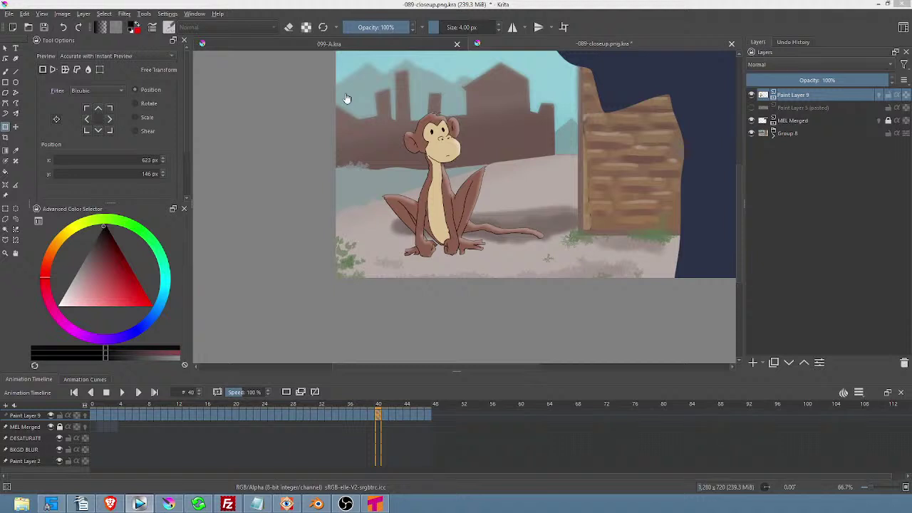
{"action": "left_click", "coordinate": [522, 10]}
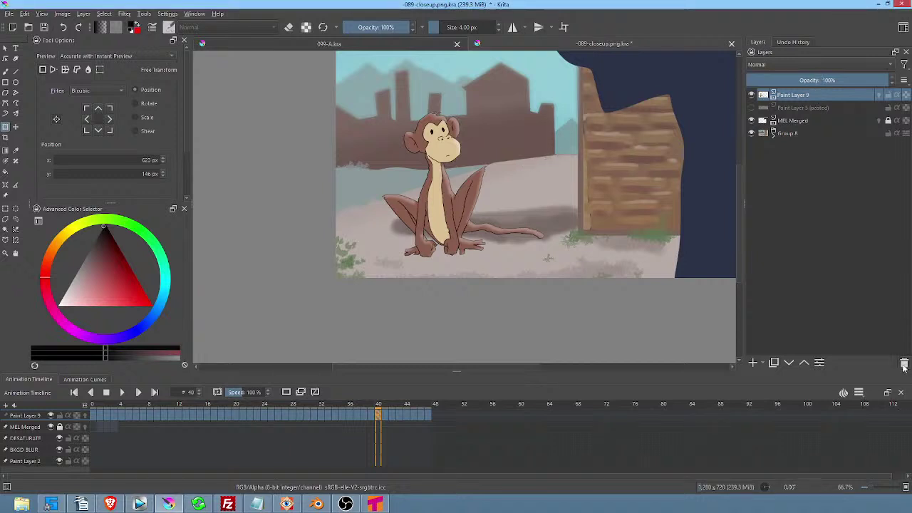
{"action": "left_click", "coordinate": [903, 364]}
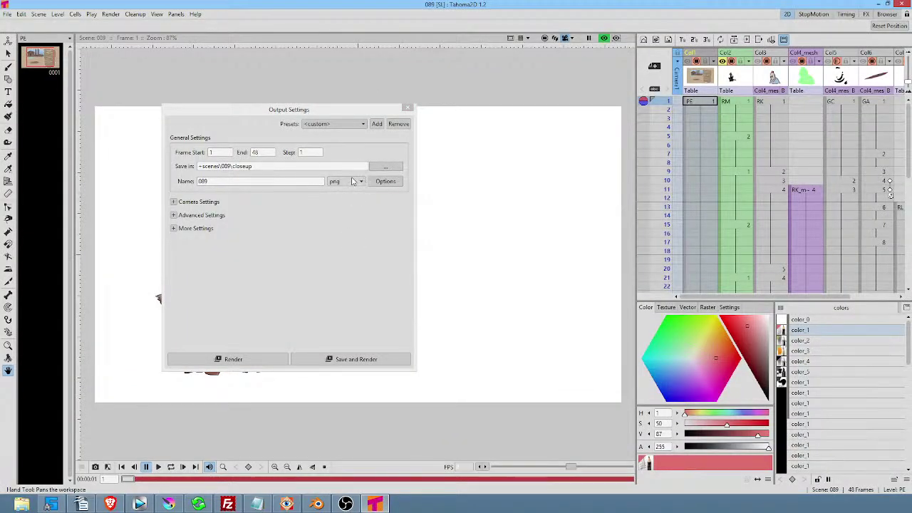
Switch to Tahoma2D, close the output settings and show the scene's FX schematic enlarged with all column nodes in view.
{"action": "left_click", "coordinate": [407, 110]}
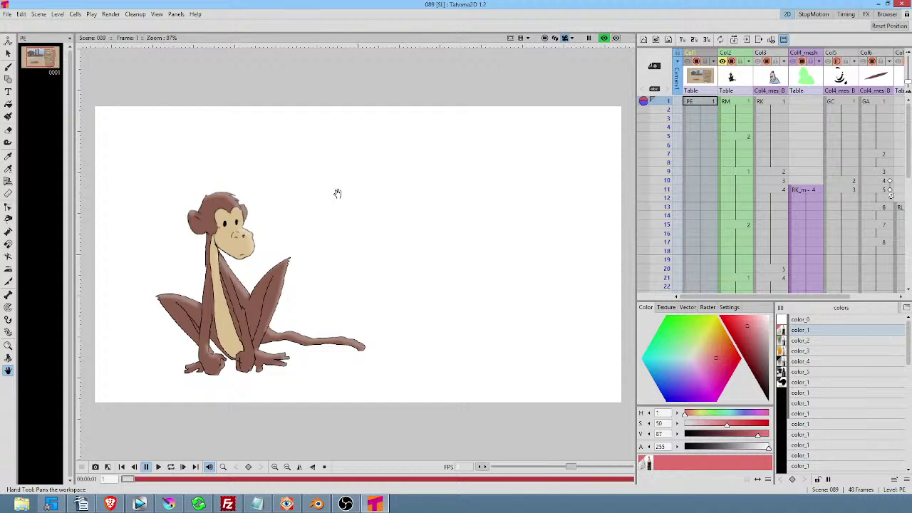
{"action": "key", "text": "Tab"}
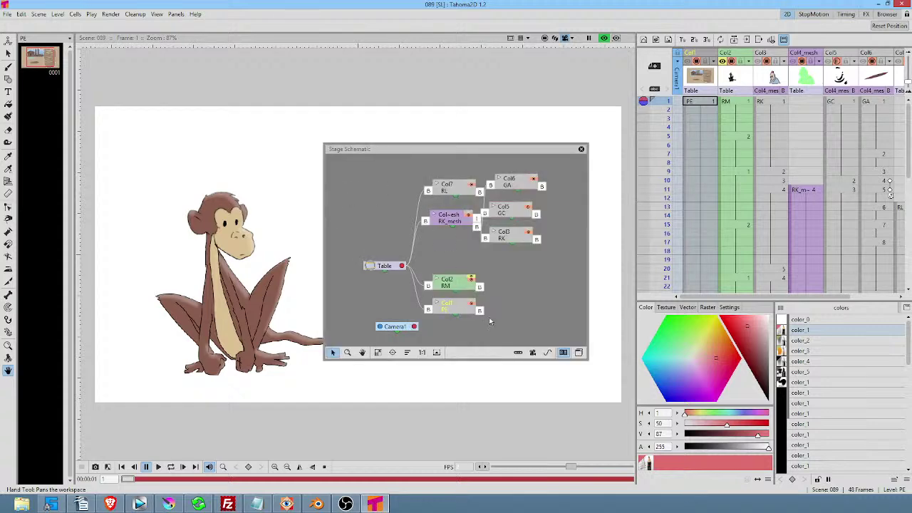
{"action": "left_click", "coordinate": [579, 352]}
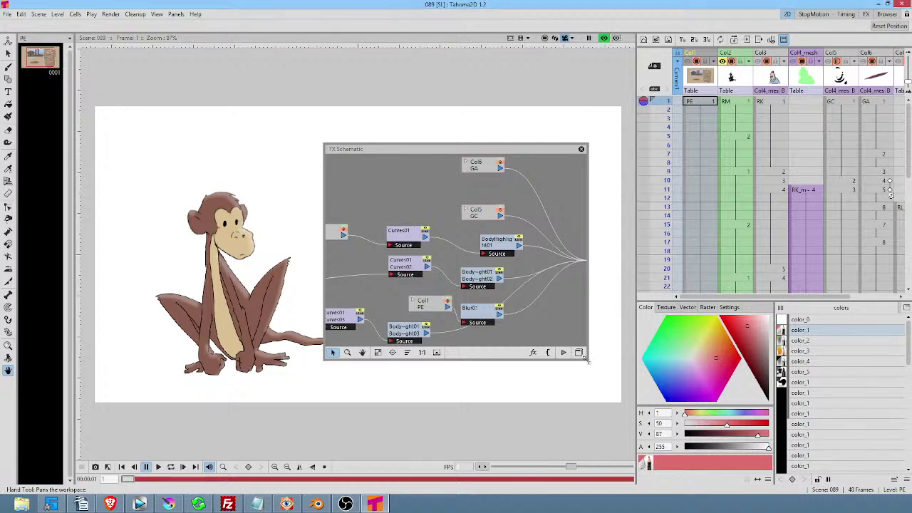
{"action": "left_click_drag", "start_coordinate": [586, 360], "coordinate": [880, 451]}
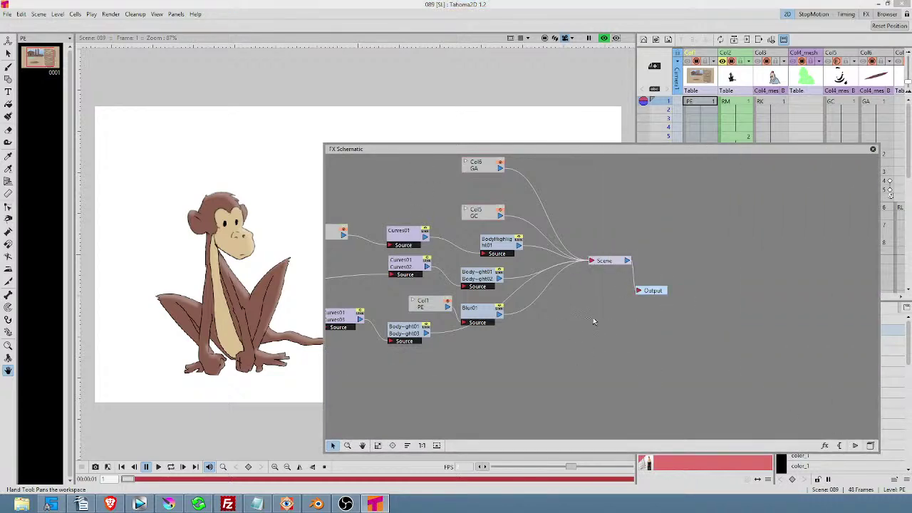
{"action": "left_click_drag", "start_coordinate": [581, 319], "coordinate": [700, 317]}
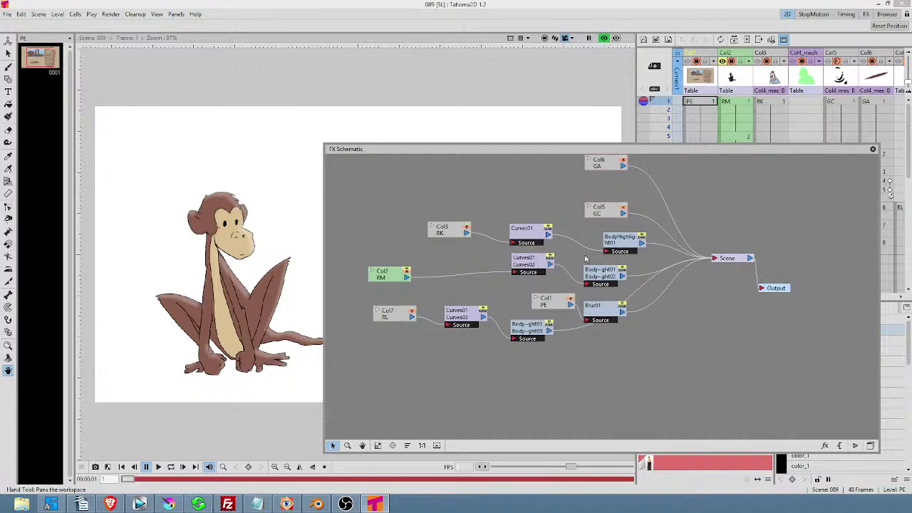
Space out the Curves and BodyHighlight nodes of the RM column, disable its BodyHighlight effect, check the preview and close the schematic.
{"action": "left_click_drag", "start_coordinate": [539, 260], "coordinate": [496, 265]}
{"action": "left_click_drag", "start_coordinate": [625, 277], "coordinate": [616, 277]}
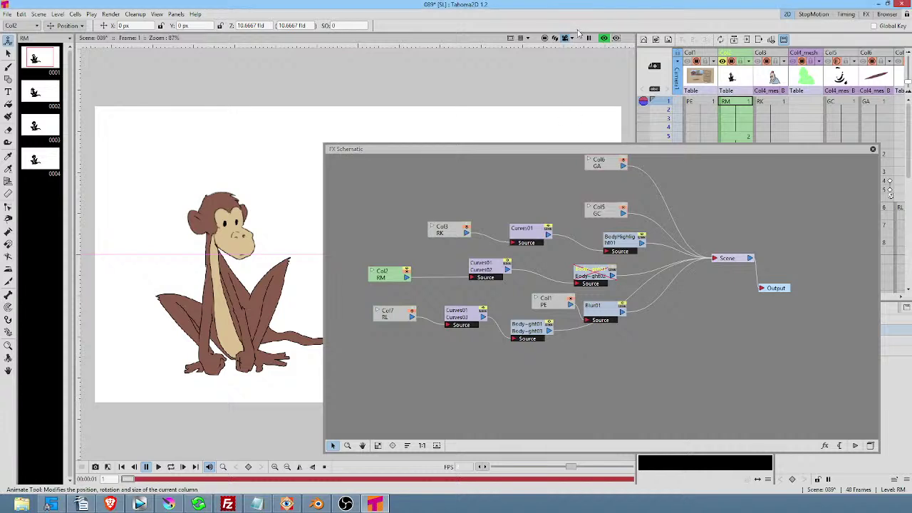
{"action": "left_click", "coordinate": [604, 40]}
{"action": "left_click", "coordinate": [604, 40]}
{"action": "left_click", "coordinate": [873, 151]}
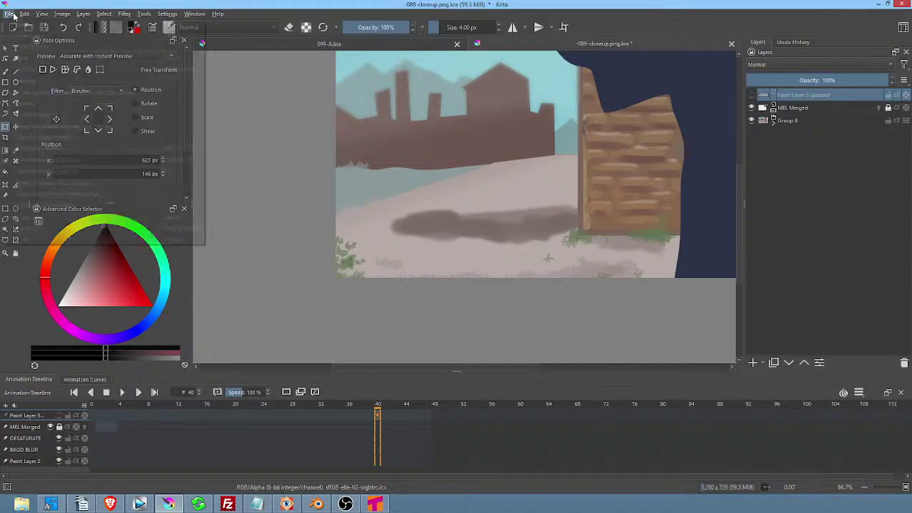
Back in Krita, import the re-rendered frames 089.0001.png to 089.0048.png as a new animation layer and save the document.
{"action": "left_click", "coordinate": [11, 14]}
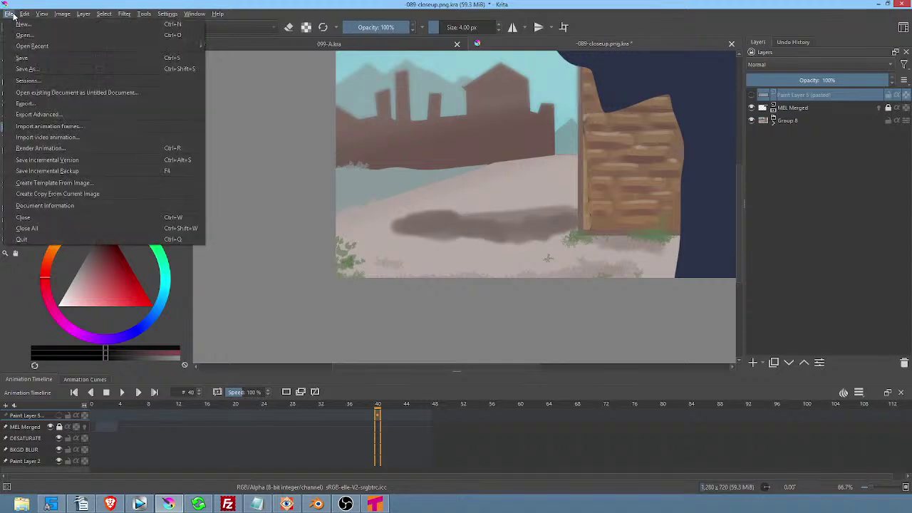
{"action": "left_click", "coordinate": [40, 126]}
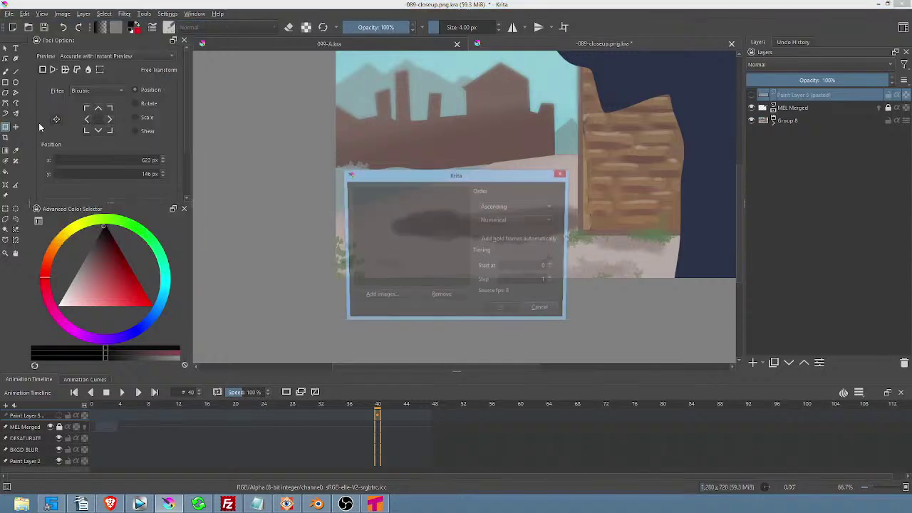
{"action": "left_click", "coordinate": [378, 298]}
{"action": "left_click", "coordinate": [414, 127]}
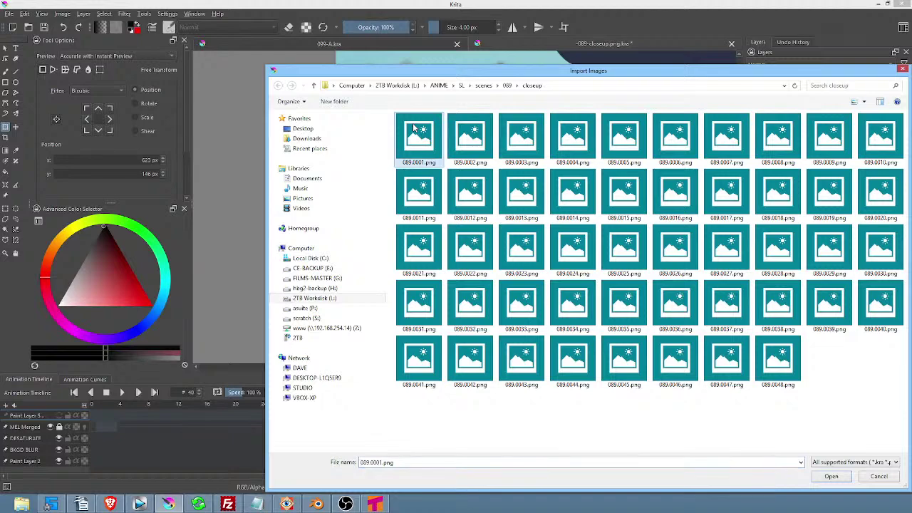
{"action": "key", "text": "ctrl+a"}
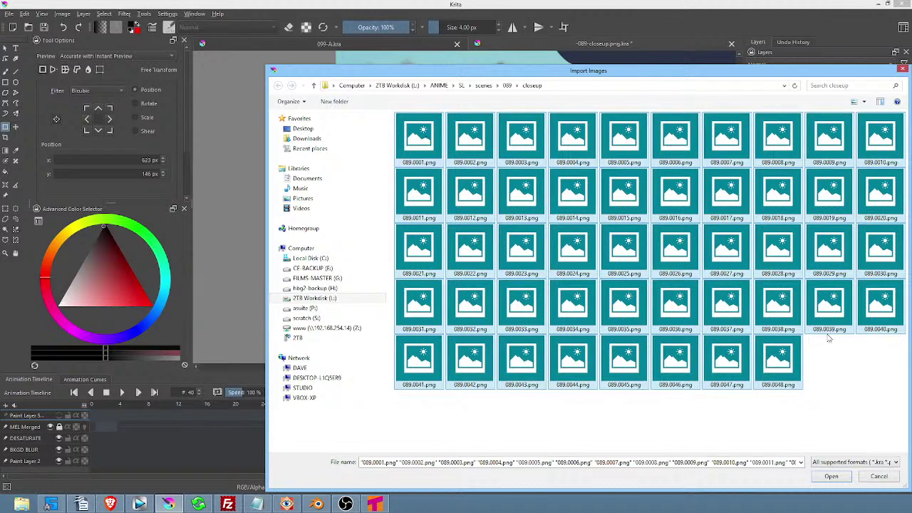
{"action": "left_click", "coordinate": [841, 476]}
{"action": "left_click", "coordinate": [502, 311]}
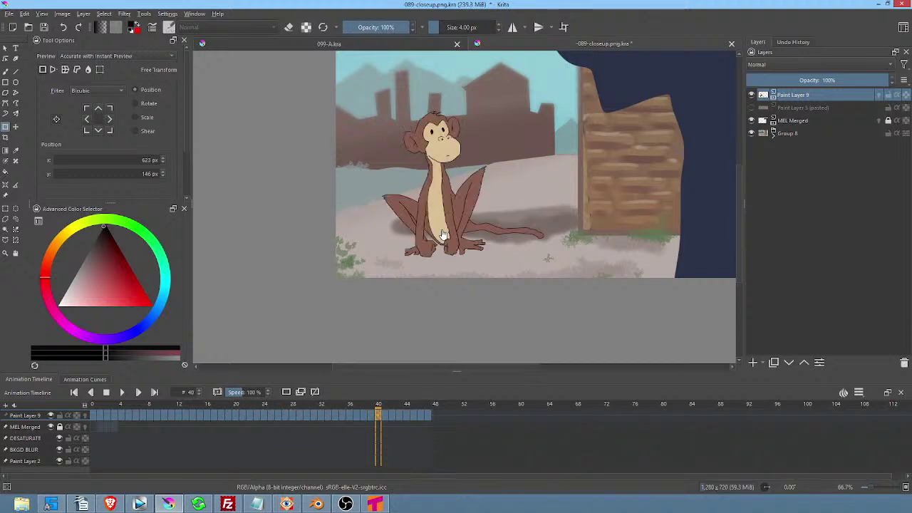
{"action": "left_click", "coordinate": [43, 27]}
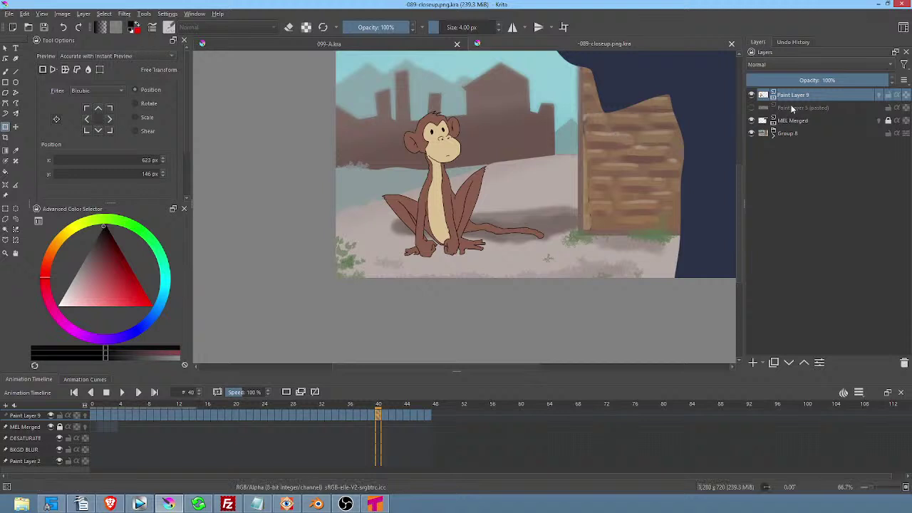
Add a transform mask to Paint Layer 9 and start a free transform of the monkey through it.
{"action": "key", "text": "minus"}
{"action": "key", "text": "minus"}
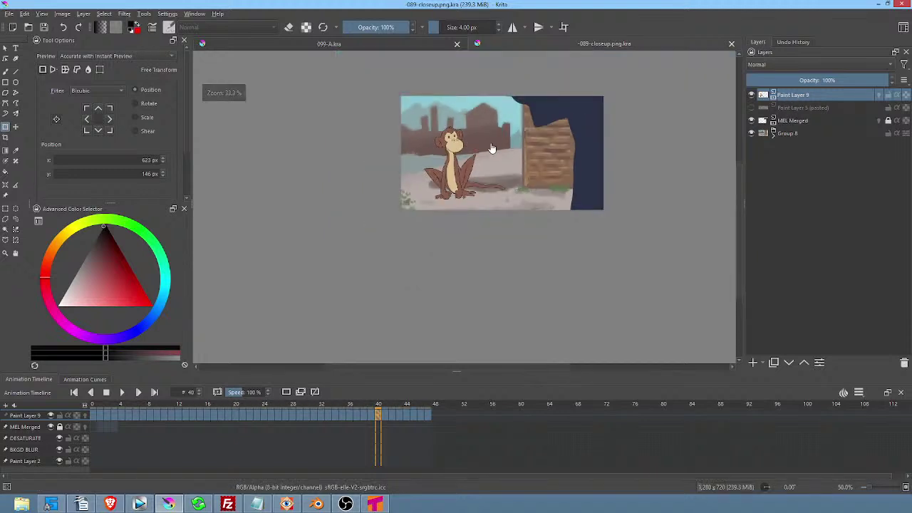
{"action": "right_click", "coordinate": [789, 95]}
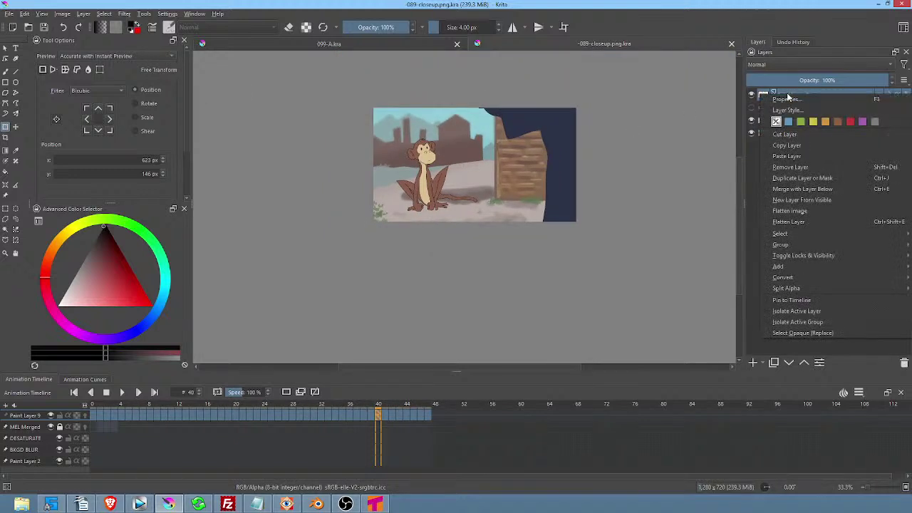
{"action": "mouse_move", "coordinate": [803, 268]}
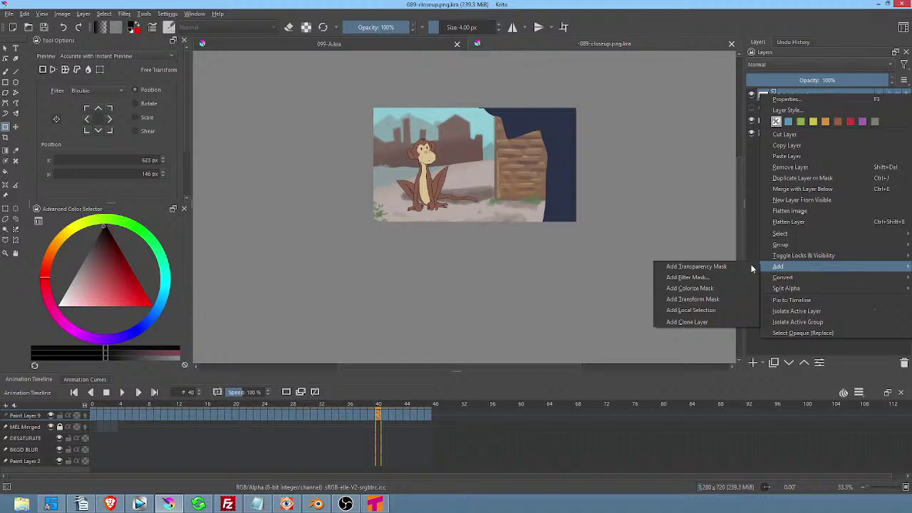
{"action": "left_click", "coordinate": [693, 299]}
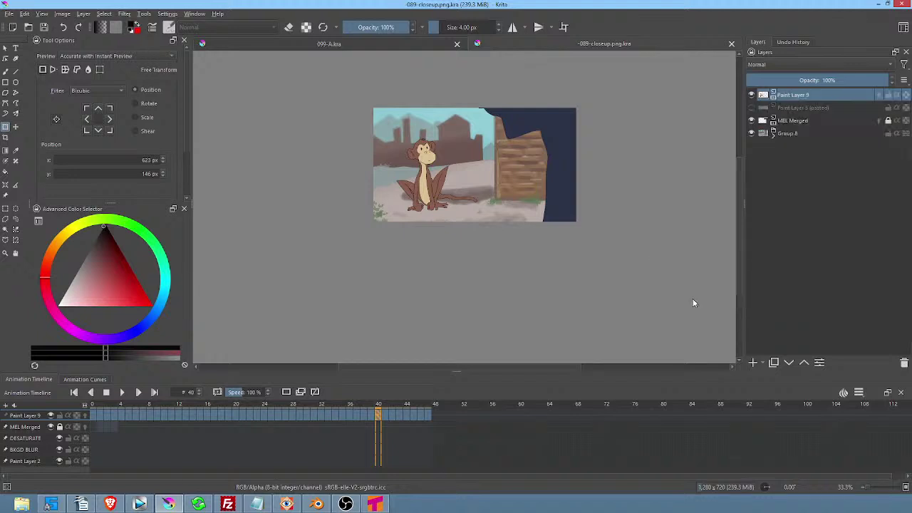
{"action": "left_click", "coordinate": [425, 171]}
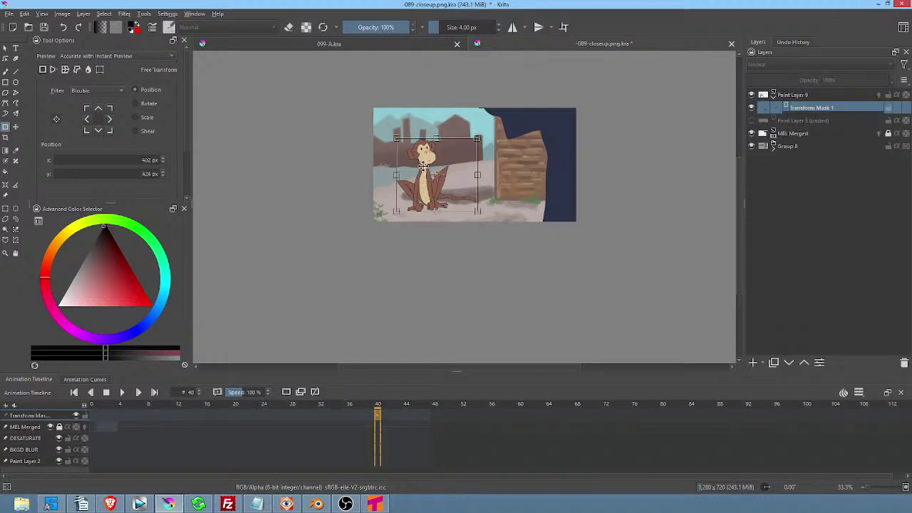
Scale the monkey down proportionally with Transform Mask 1, place it over the ground shadow, and hide the mask.
{"action": "left_click_drag", "start_coordinate": [479, 137], "coordinate": [494, 181]}
{"action": "scroll", "coordinate": [456, 171], "scroll_direction": "up", "scroll_amount": 3}
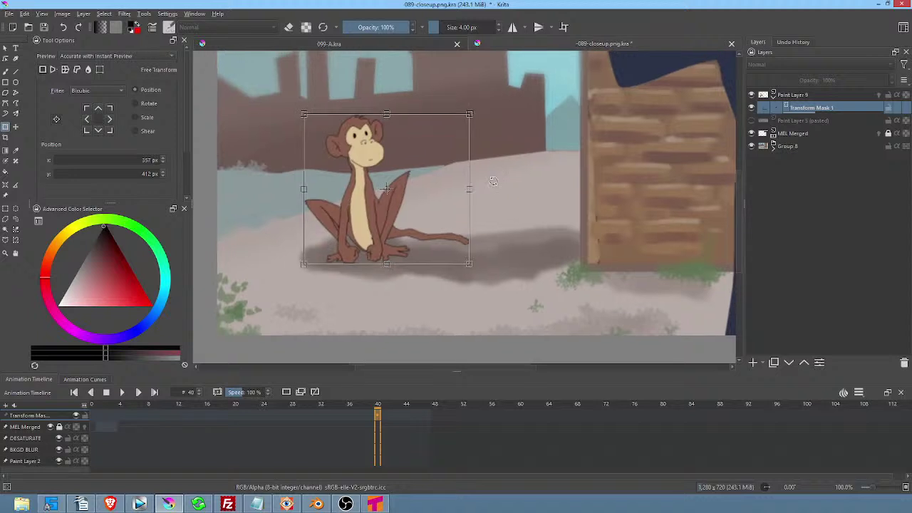
{"action": "left_click_drag", "start_coordinate": [469, 115], "coordinate": [494, 106]}
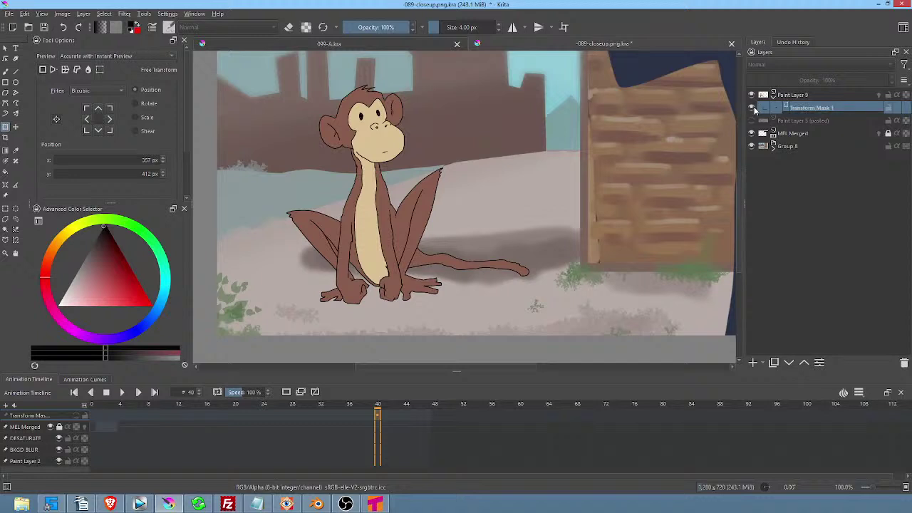
{"action": "scroll", "coordinate": [504, 202], "scroll_direction": "down", "scroll_amount": 2}
{"action": "scroll", "coordinate": [504, 203], "scroll_direction": "down", "scroll_amount": 3}
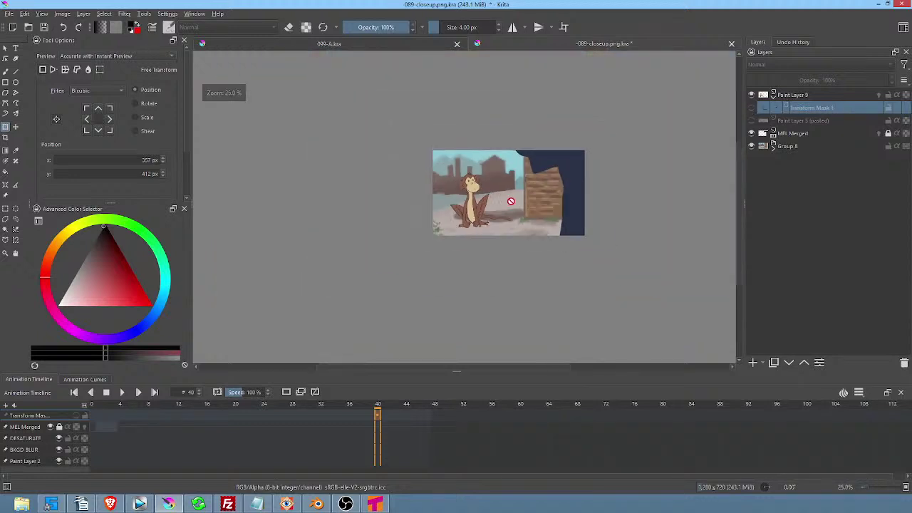
{"action": "scroll", "coordinate": [537, 178], "scroll_direction": "up", "scroll_amount": 2}
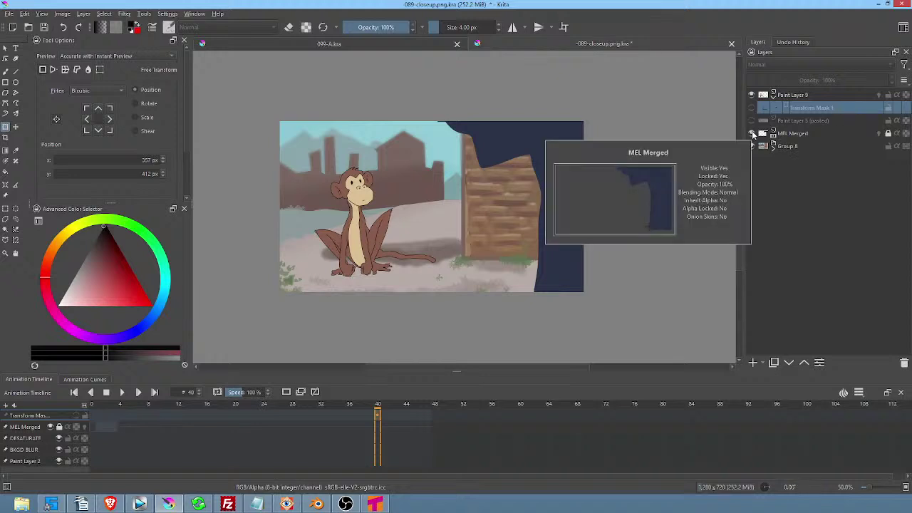
Hide the MEL Merged layer, select the background Group 8 and check which layers it contains, leaving the group collapsed.
{"action": "left_click", "coordinate": [751, 131]}
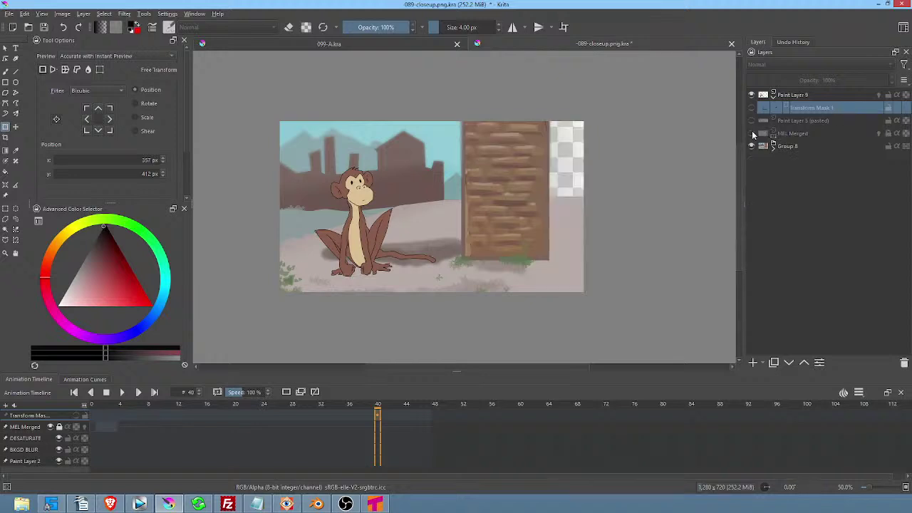
{"action": "left_click", "coordinate": [792, 136]}
{"action": "left_click", "coordinate": [789, 146]}
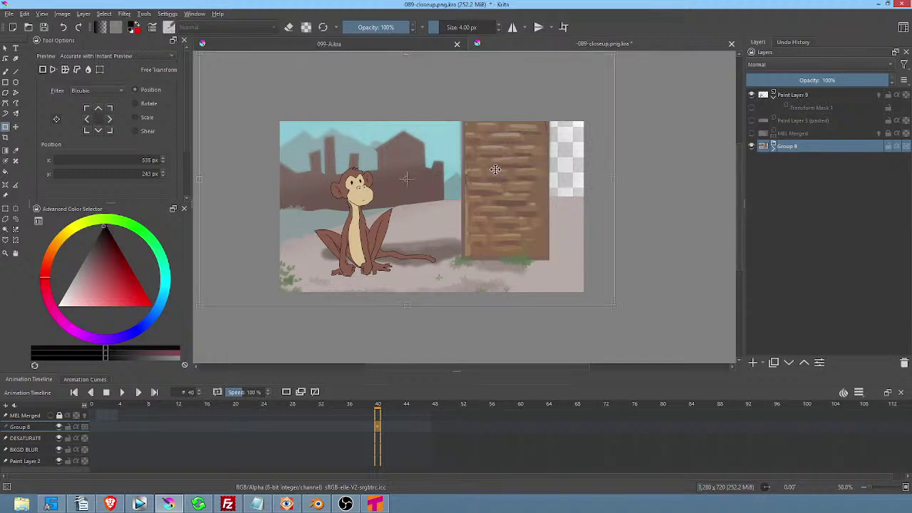
{"action": "left_click", "coordinate": [774, 148]}
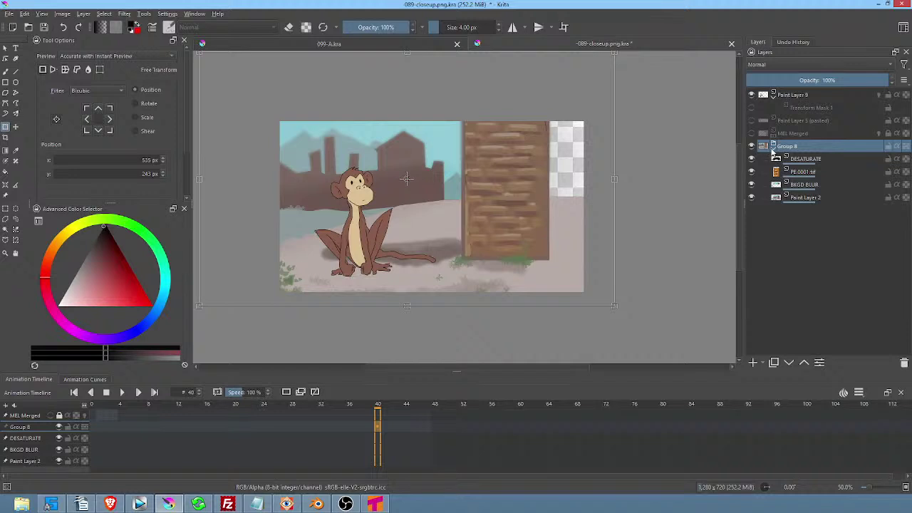
{"action": "left_click", "coordinate": [751, 146]}
{"action": "left_click", "coordinate": [751, 147]}
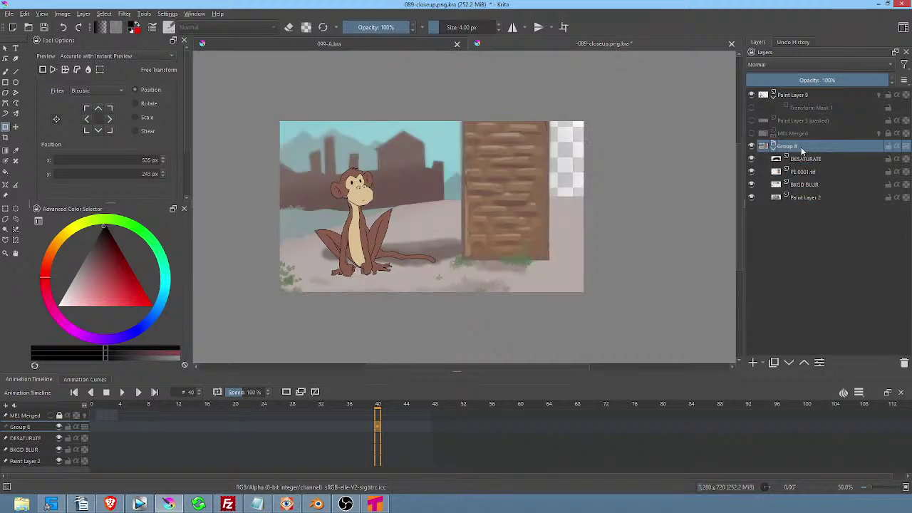
{"action": "left_click", "coordinate": [773, 147]}
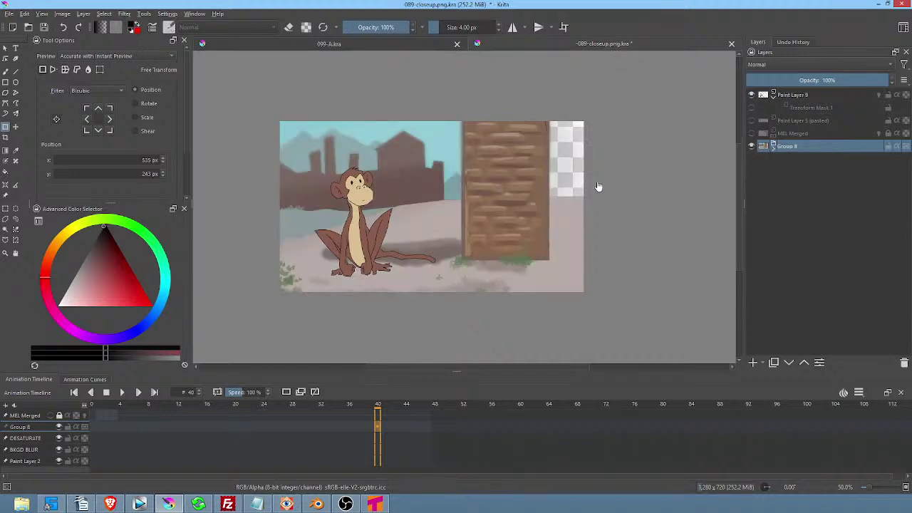
Enlarge the Group 8 background proportionally and shift it so the painted scenery and brick wall fill the canvas.
{"action": "left_click", "coordinate": [506, 169]}
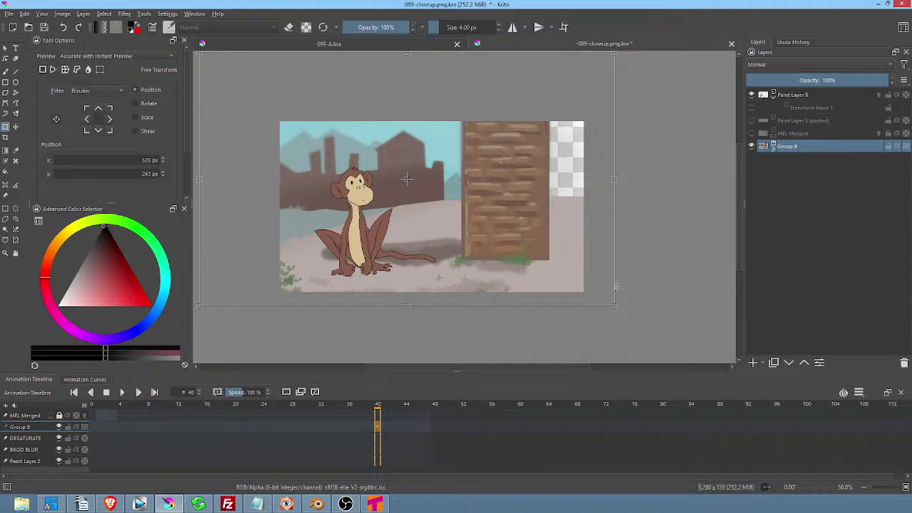
{"action": "scroll", "coordinate": [543, 240], "scroll_direction": "down", "scroll_amount": 2}
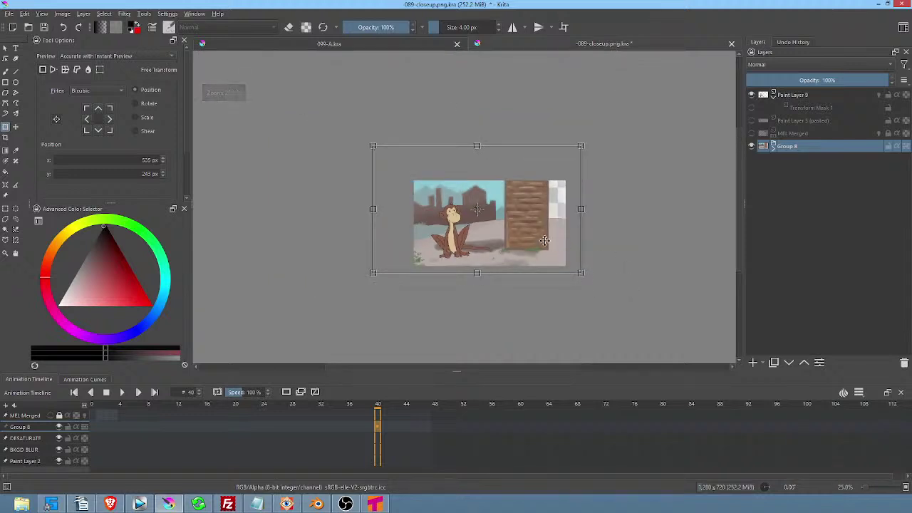
{"action": "left_click_drag", "start_coordinate": [544, 240], "coordinate": [566, 256]}
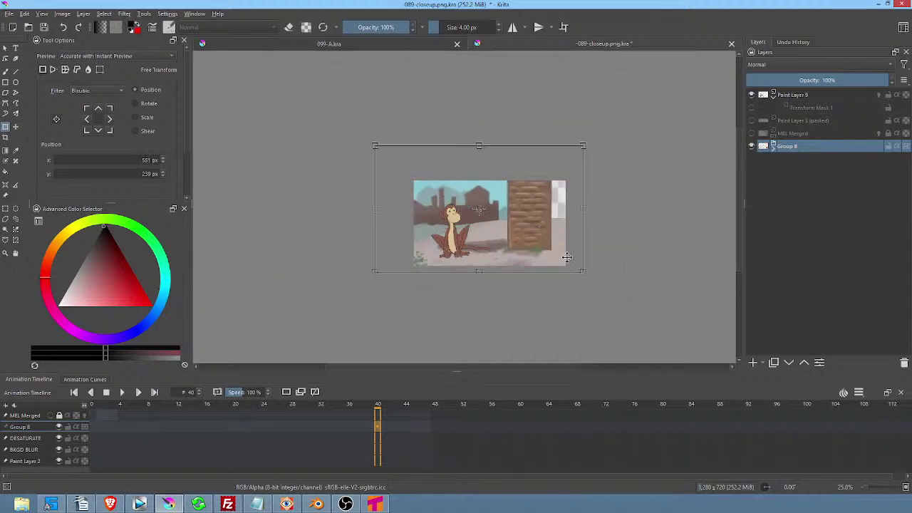
{"action": "key", "text": "Return"}
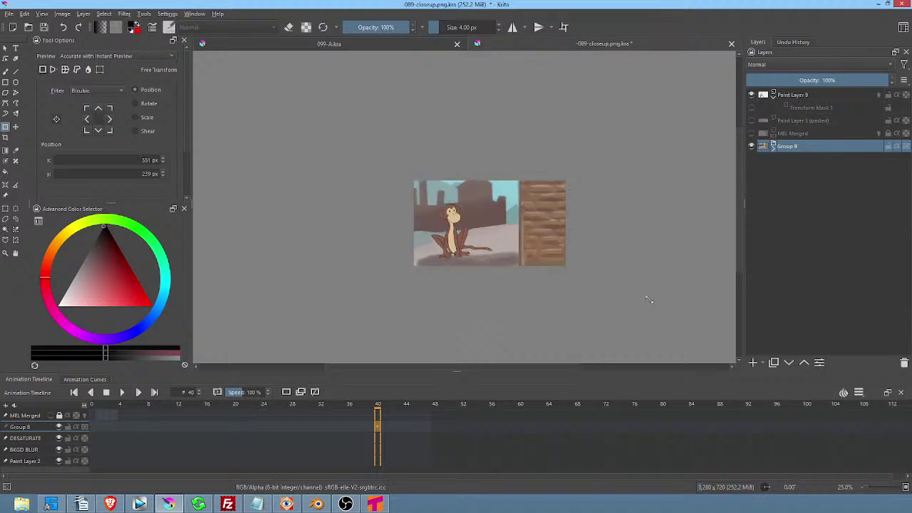
{"action": "mouse_move", "coordinate": [544, 249]}
{"action": "left_mouse_down"}
{"action": "mouse_move", "coordinate": [560, 227]}
{"action": "mouse_move", "coordinate": [554, 236]}
{"action": "left_mouse_up"}
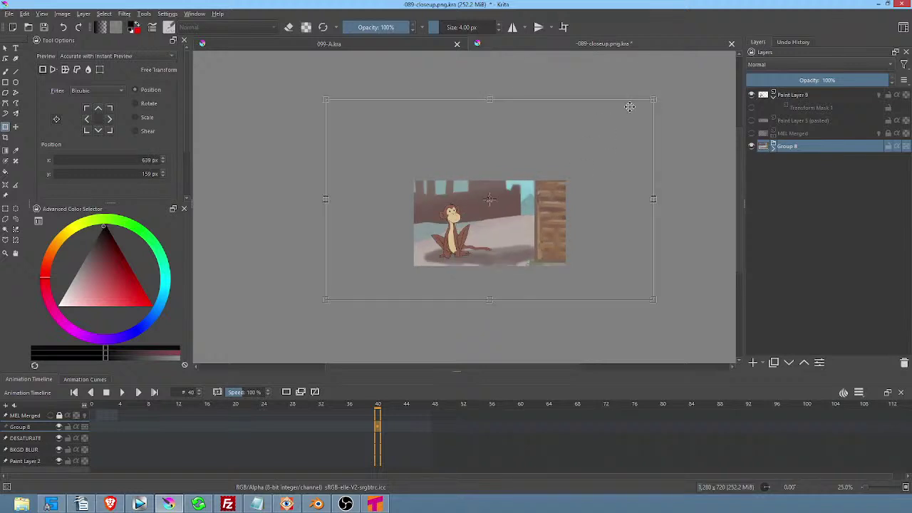
{"action": "left_click_drag", "start_coordinate": [653, 100], "coordinate": [637, 109]}
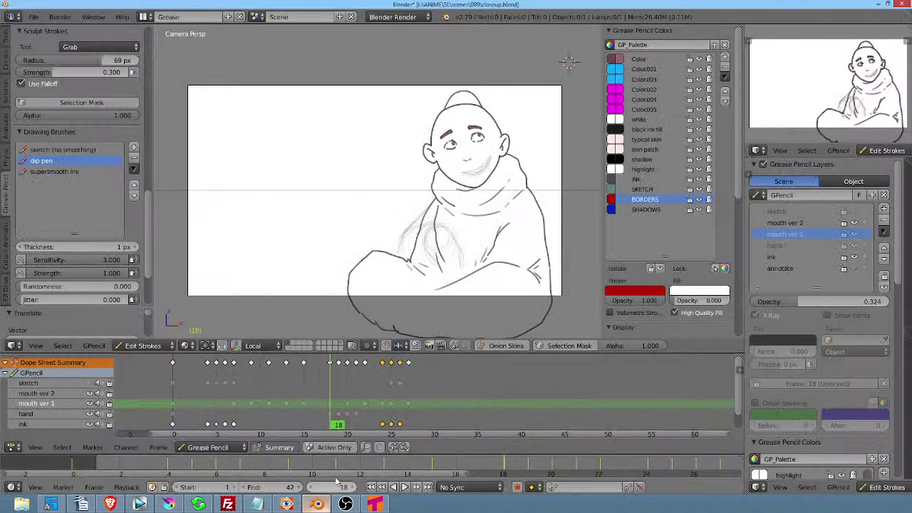
Switch to Blender, play the close-up character animation and return it to frame 0 to review the framing.
{"action": "left_click", "coordinate": [317, 504]}
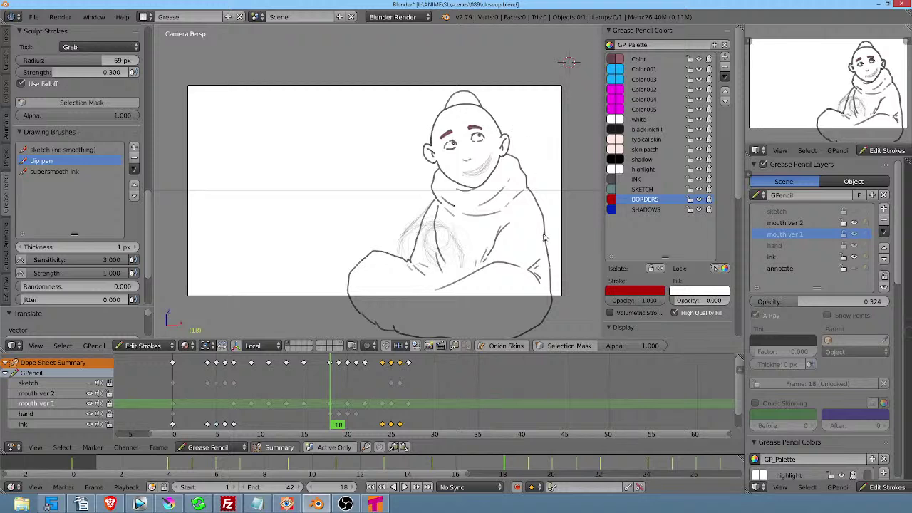
{"action": "key", "text": "alt+a"}
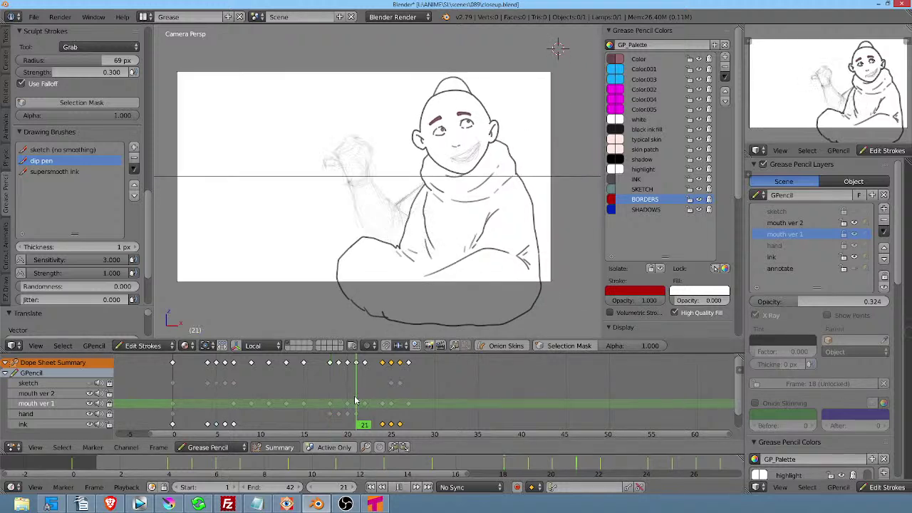
{"action": "mouse_move", "coordinate": [183, 384]}
{"action": "left_mouse_down"}
{"action": "mouse_move", "coordinate": [328, 388]}
{"action": "mouse_move", "coordinate": [173, 394]}
{"action": "left_mouse_up"}
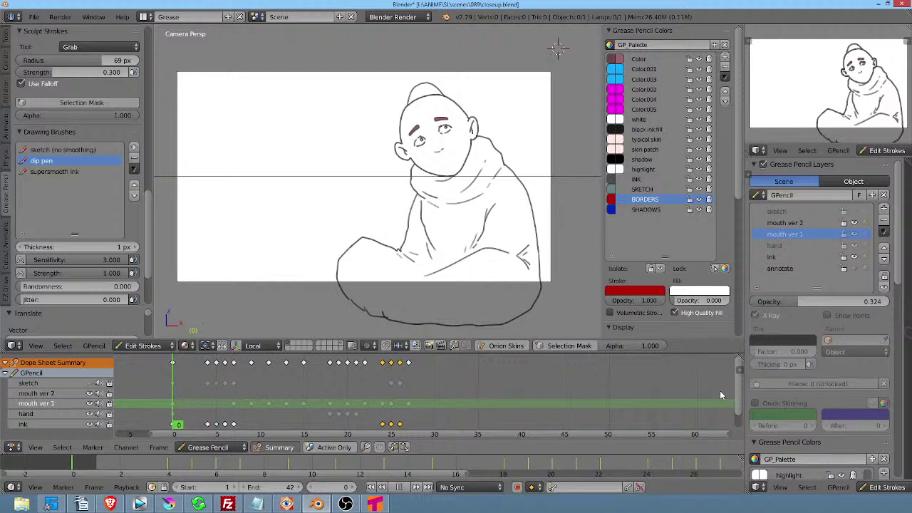
{"action": "key", "text": "Escape"}
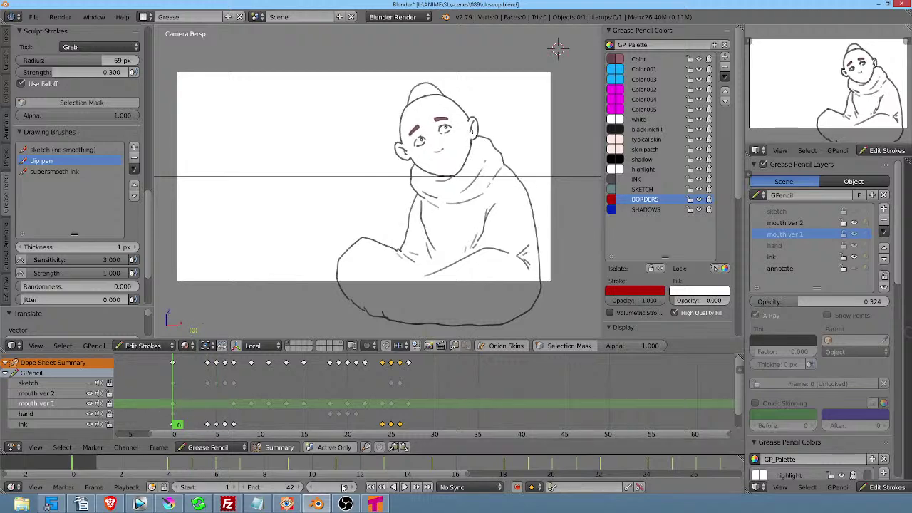
Back in Krita, reposition the enlarged Group 8 background to about x 699 px, y 143 px.
{"action": "left_click", "coordinate": [169, 504]}
{"action": "key", "text": "Return"}
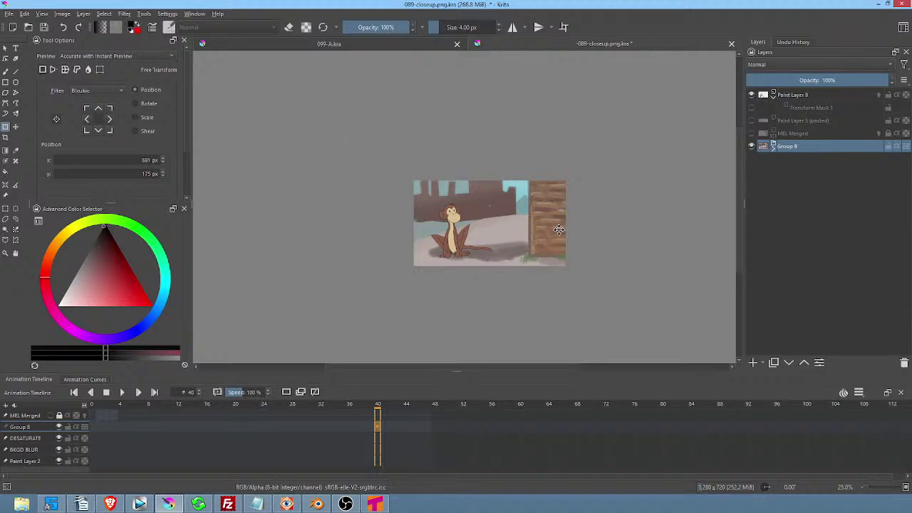
{"action": "left_click_drag", "start_coordinate": [556, 225], "coordinate": [545, 227]}
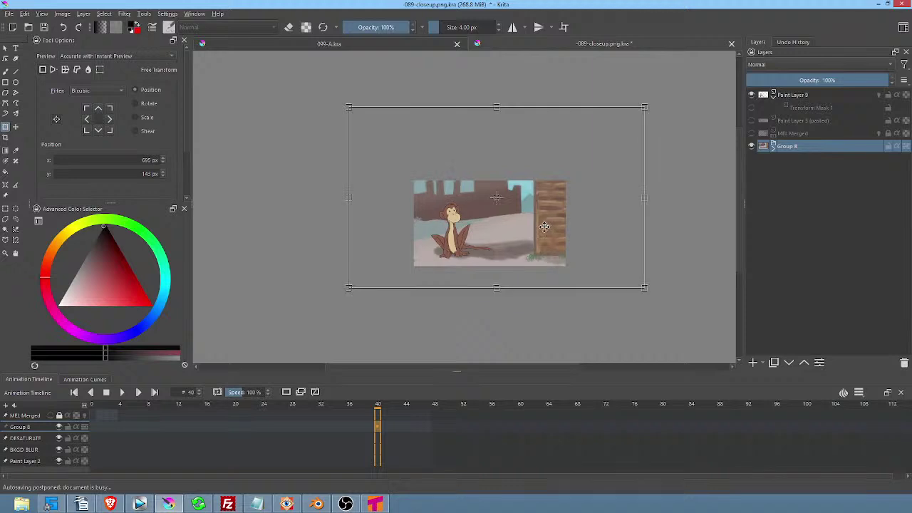
{"action": "scroll", "coordinate": [586, 198], "scroll_direction": "up", "scroll_amount": 2}
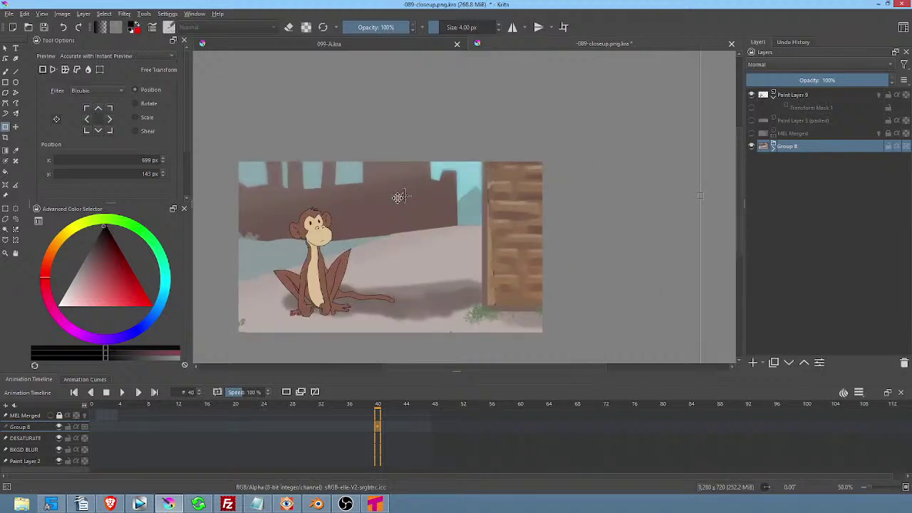
{"action": "left_click_drag", "start_coordinate": [468, 189], "coordinate": [546, 181]}
{"action": "scroll", "coordinate": [546, 181], "scroll_direction": "up", "scroll_amount": 1}
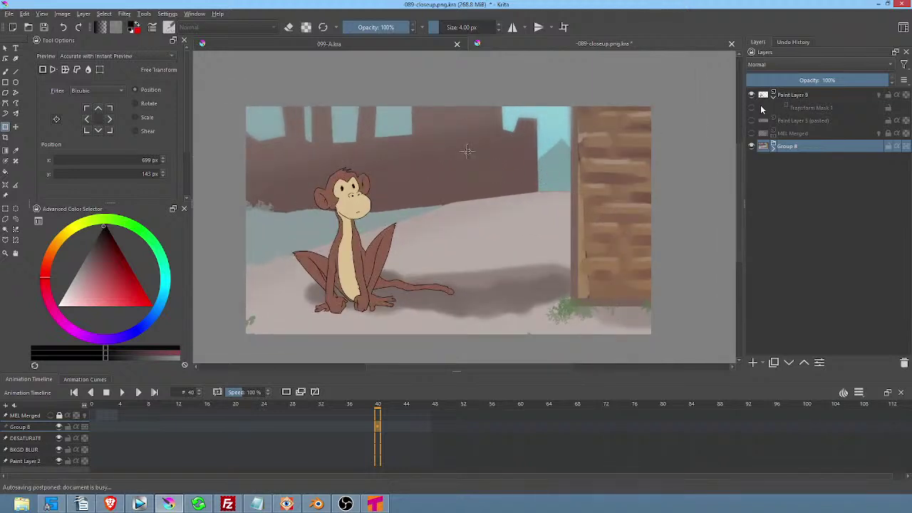
Show Transform Mask 1 again, move the monkey through it to x 361 px, y 428 px, and save the document.
{"action": "left_click", "coordinate": [752, 109]}
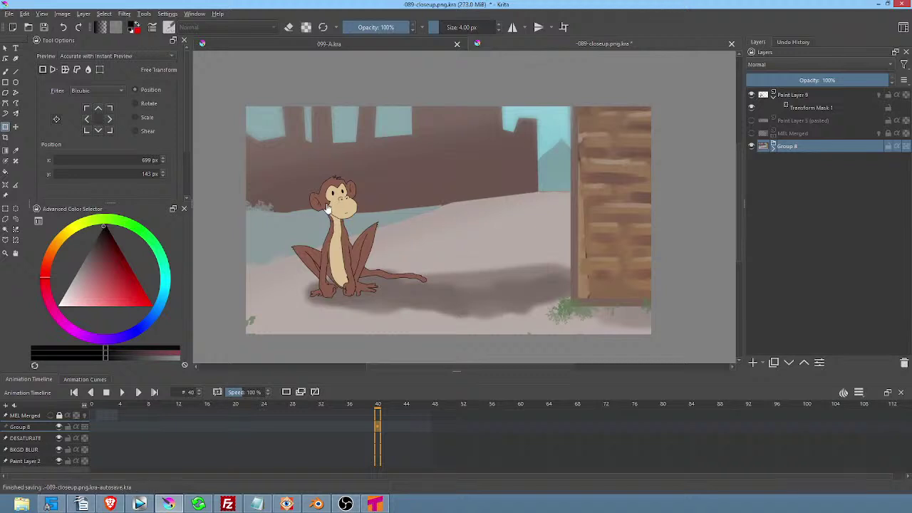
{"action": "scroll", "coordinate": [595, 132], "scroll_direction": "down", "scroll_amount": 1}
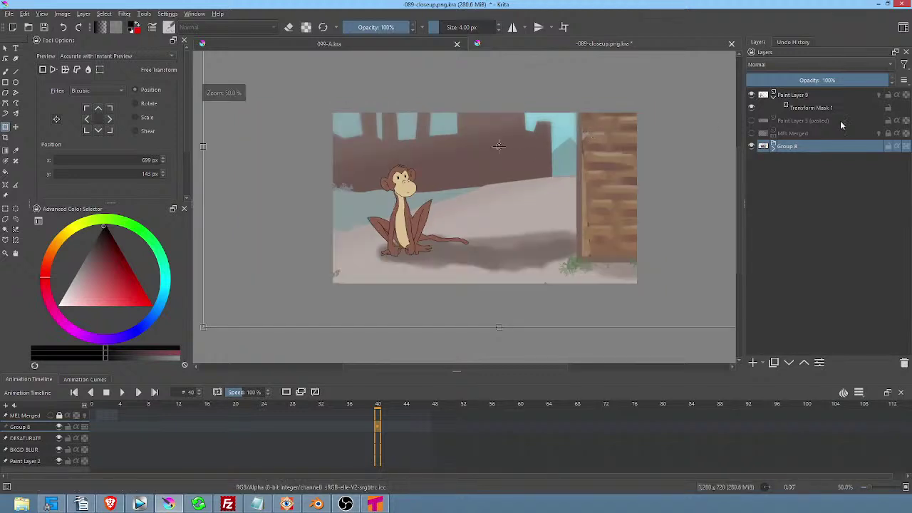
{"action": "left_click", "coordinate": [827, 107]}
{"action": "scroll", "coordinate": [581, 148], "scroll_direction": "down", "scroll_amount": 2}
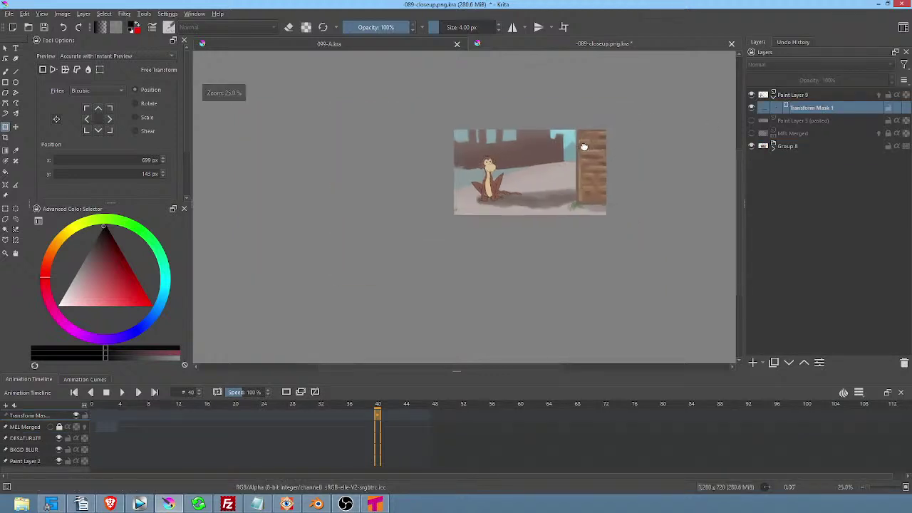
{"action": "left_click_drag", "start_coordinate": [497, 176], "coordinate": [472, 191]}
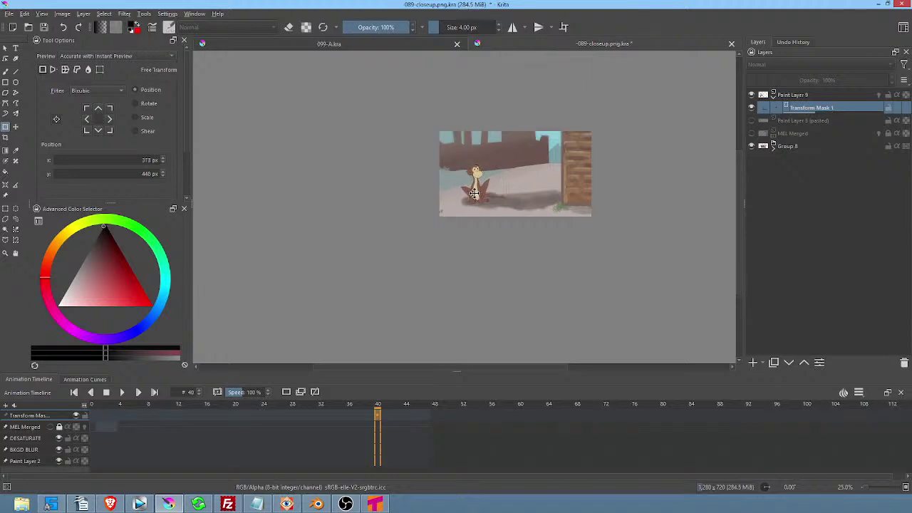
{"action": "left_click", "coordinate": [44, 28]}
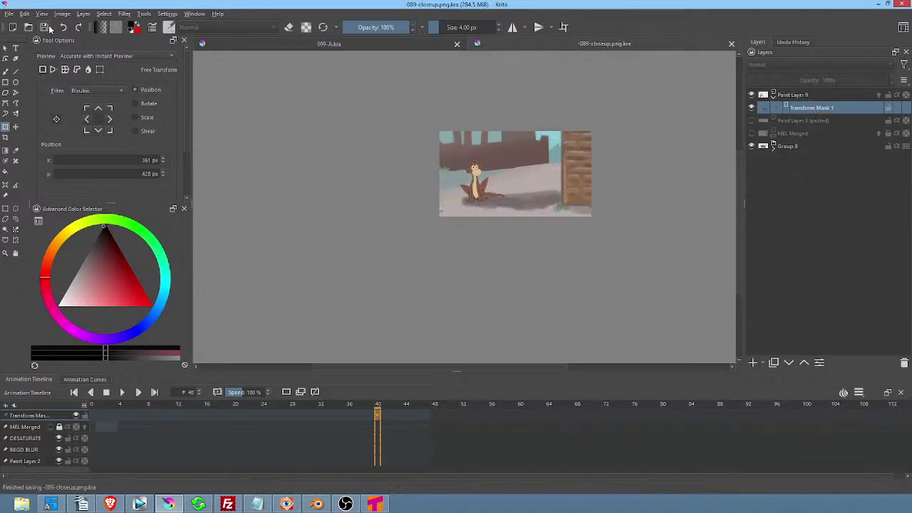
Switch to FastStone Image Viewer and delete all the rendered monkey frames from the scene 089 closeup folder.
{"action": "left_click", "coordinate": [287, 503]}
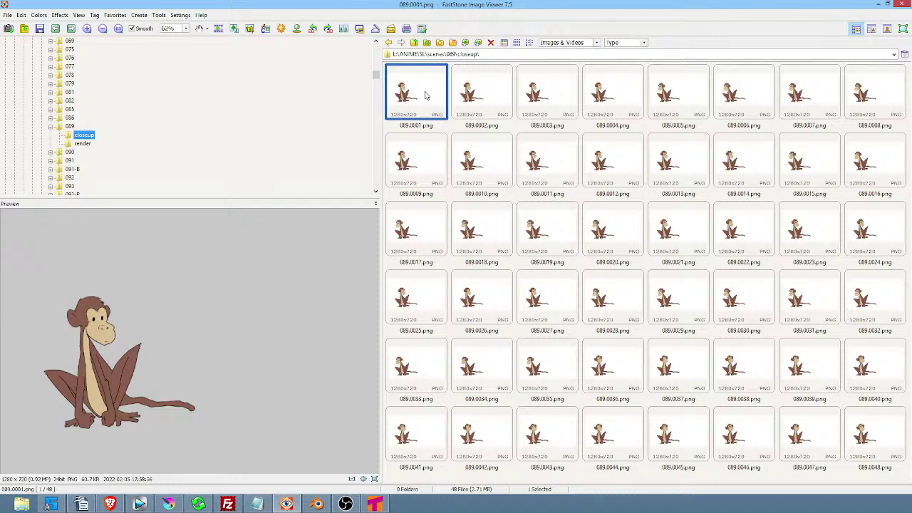
{"action": "key", "text": "ctrl+a"}
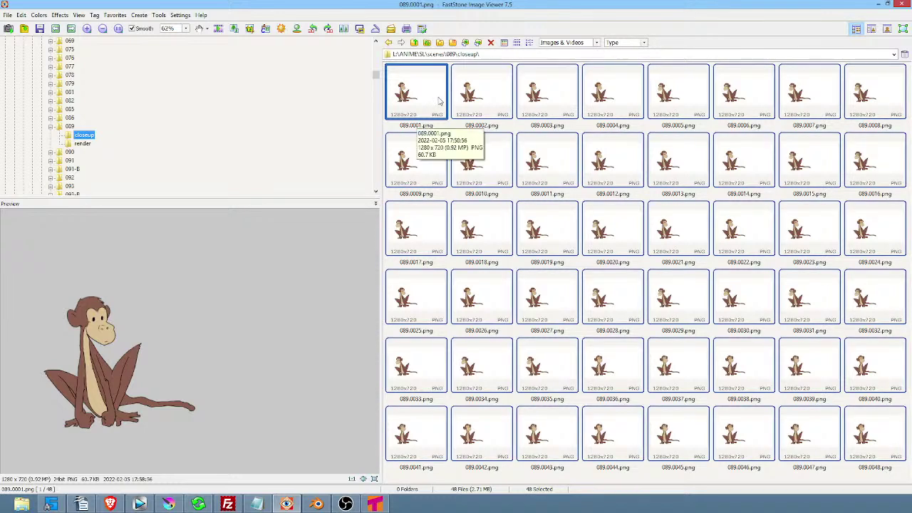
{"action": "key", "text": "Delete"}
{"action": "left_click", "coordinate": [486, 265]}
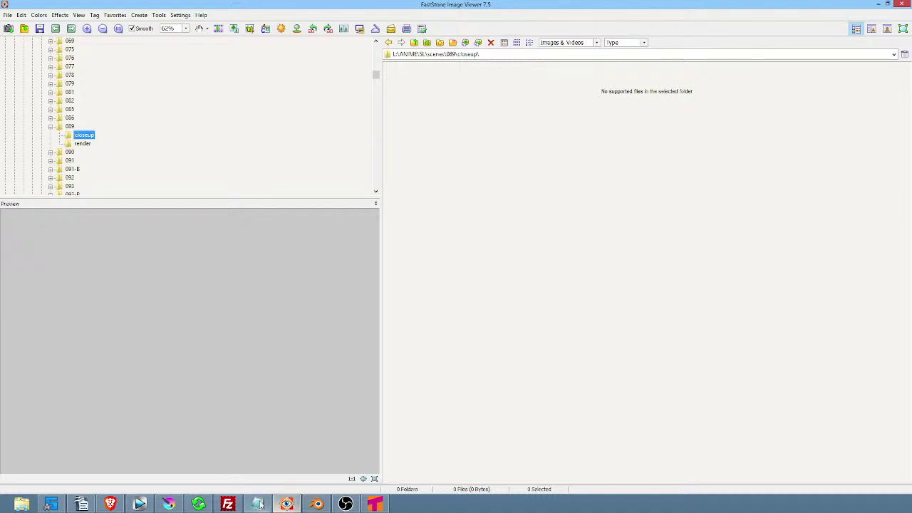
Switch back to Krita and examine how the monkey sits against the enlarged background in the close-up canvas.
{"action": "left_click", "coordinate": [168, 504]}
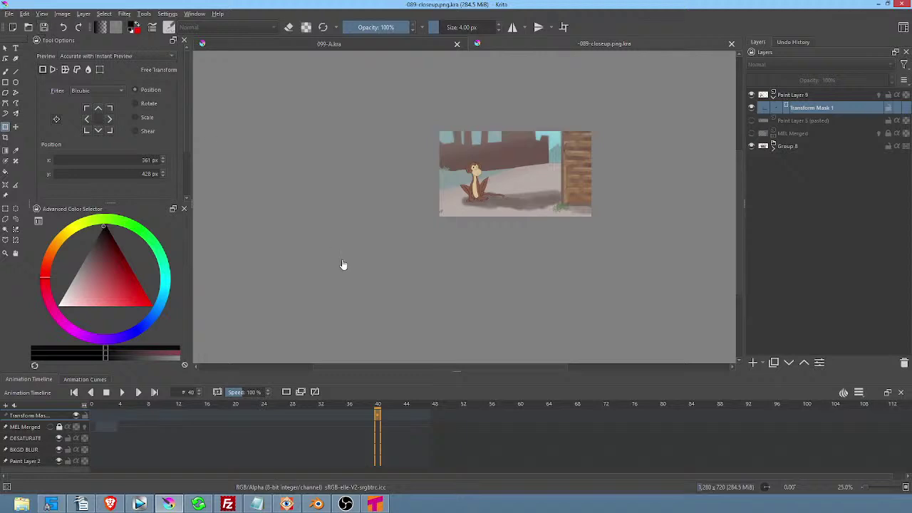
{"action": "left_click_drag", "start_coordinate": [656, 242], "coordinate": [624, 234]}
{"action": "scroll", "coordinate": [623, 233], "scroll_direction": "up", "scroll_amount": 3}
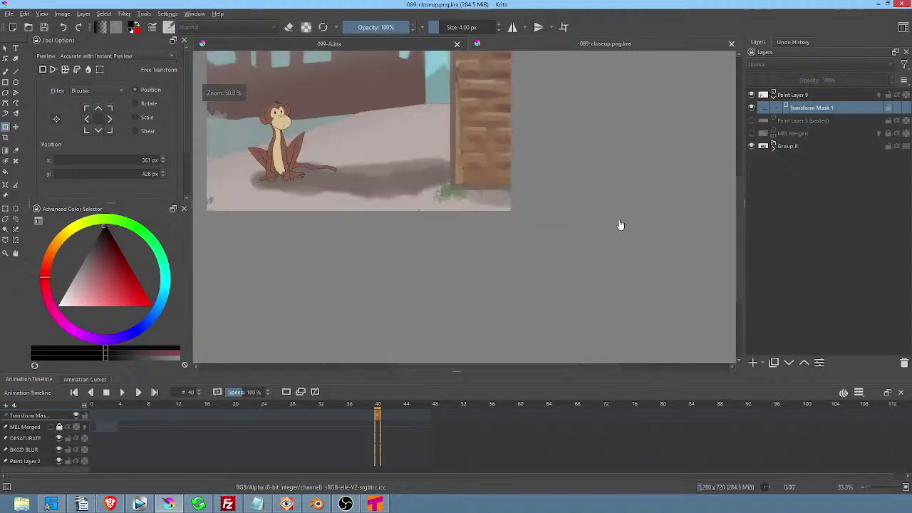
{"action": "scroll", "coordinate": [678, 199], "scroll_direction": "down", "scroll_amount": 1}
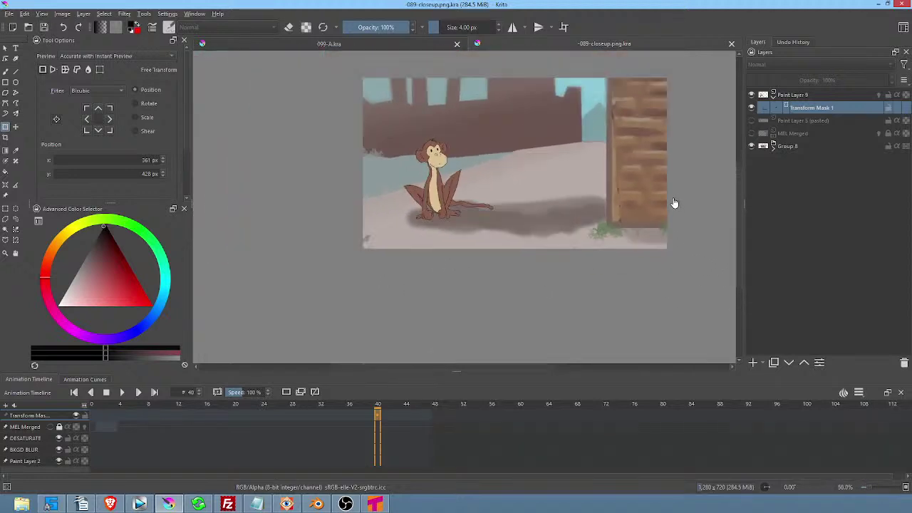
{"action": "left_click_drag", "start_coordinate": [674, 201], "coordinate": [643, 217]}
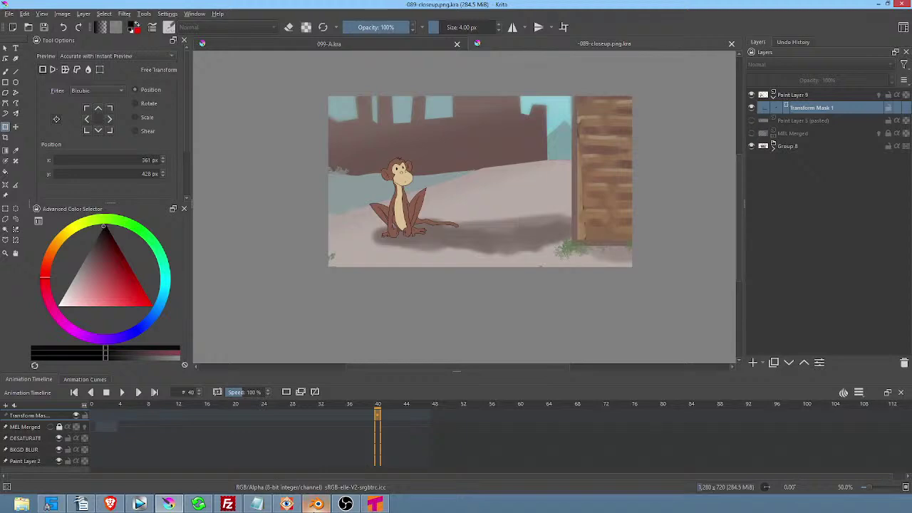
Switch to Blender, preview the close-up animation from frame 0, and show the annotate layer with the shot notes.
{"action": "left_click", "coordinate": [316, 504]}
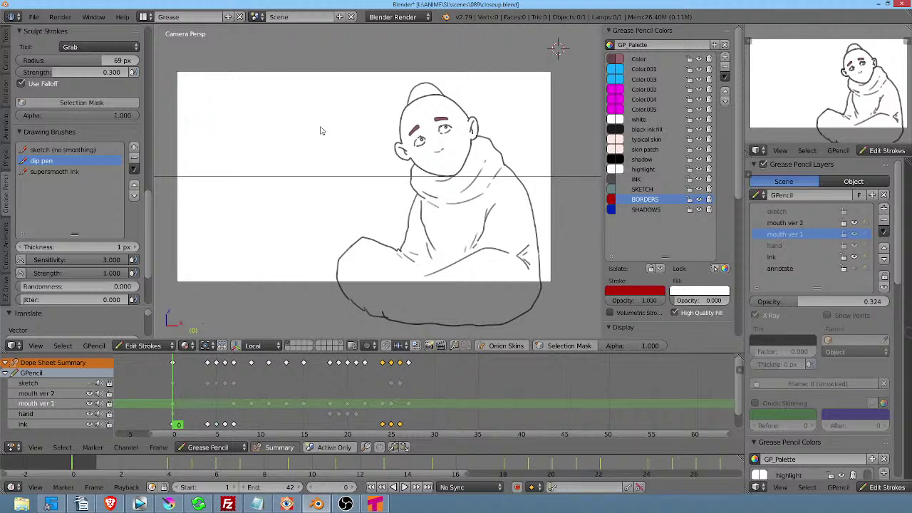
{"action": "key", "text": "alt+a"}
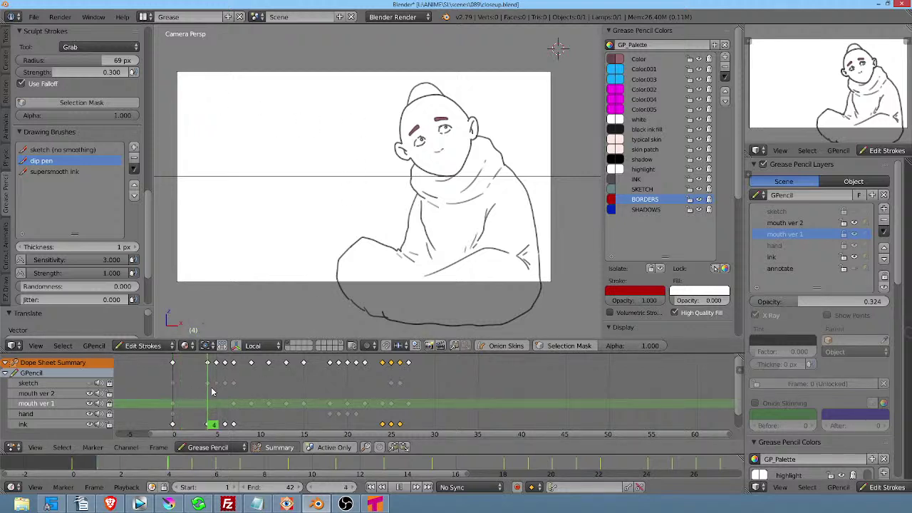
{"action": "left_click_drag", "start_coordinate": [395, 372], "coordinate": [133, 376]}
{"action": "key", "text": "alt+a"}
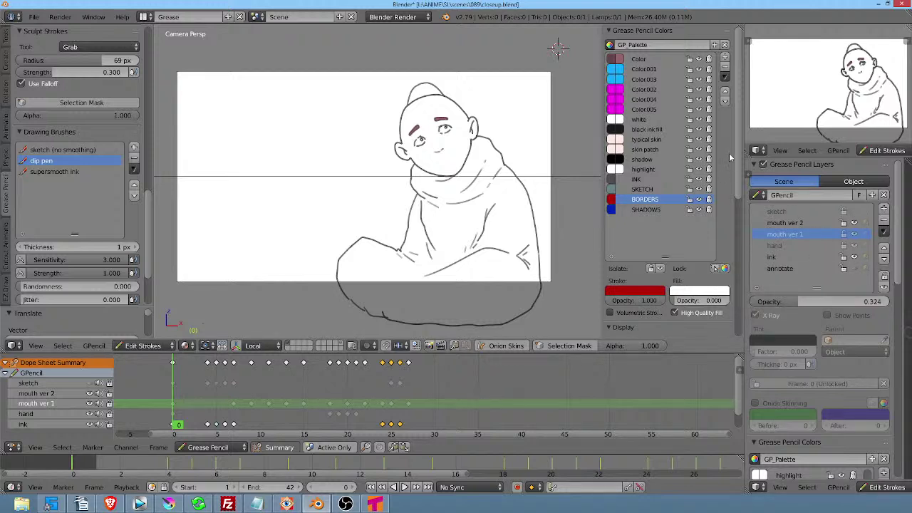
{"action": "left_click", "coordinate": [854, 270]}
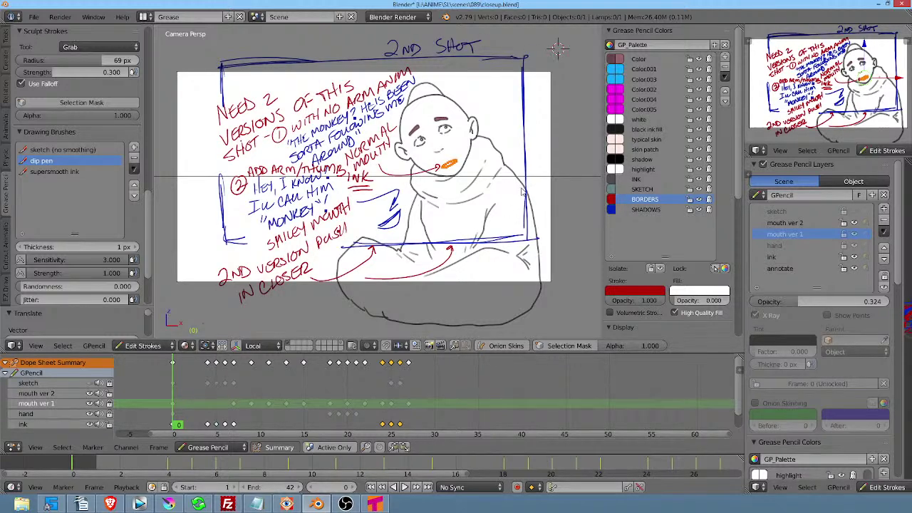
{"action": "scroll", "coordinate": [522, 190], "scroll_direction": "up", "scroll_amount": 4}
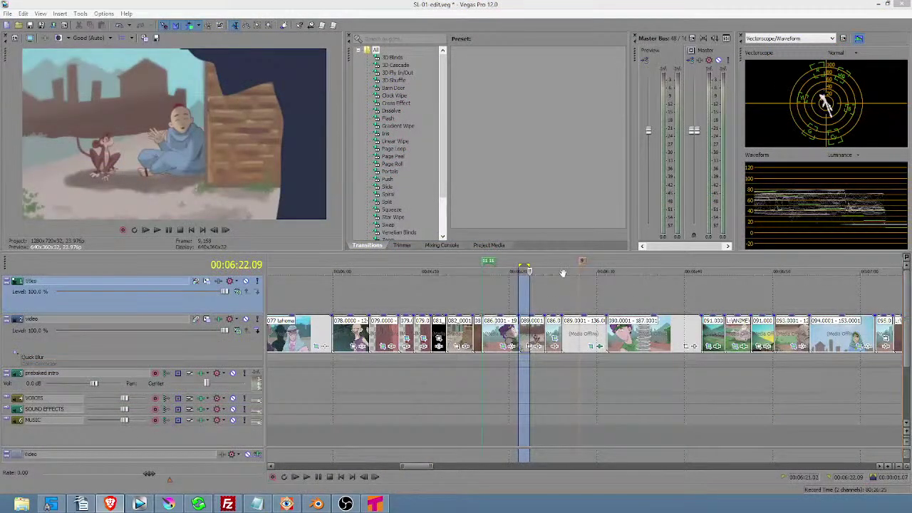
In the Vegas Pro edit, view the blue-robed character's close-up at the marker at 00:07:04.19, and return to Blender.
{"action": "middle_click", "coordinate": [648, 290]}
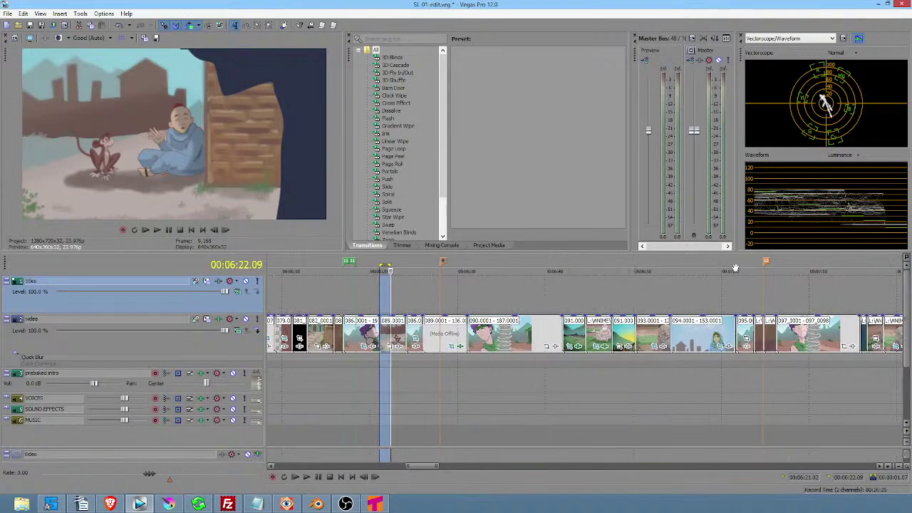
{"action": "left_click", "coordinate": [763, 263]}
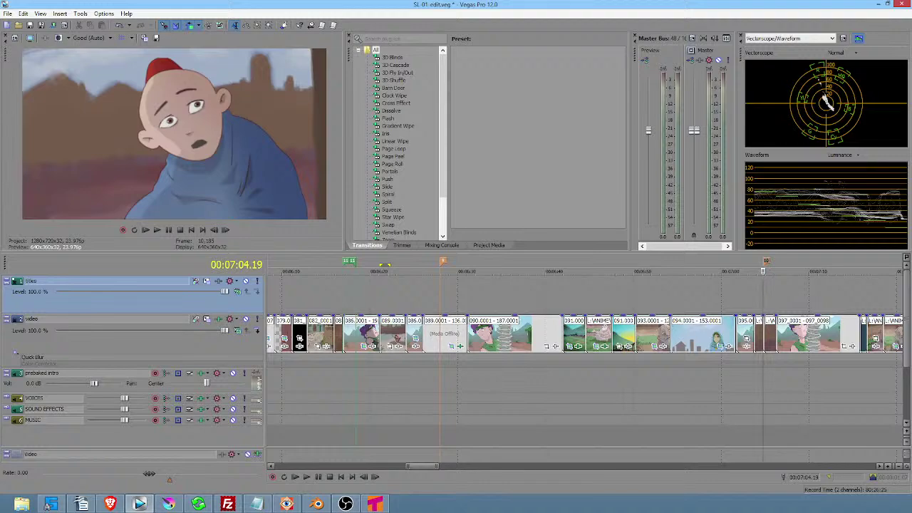
{"action": "key", "text": "alt+Tab"}
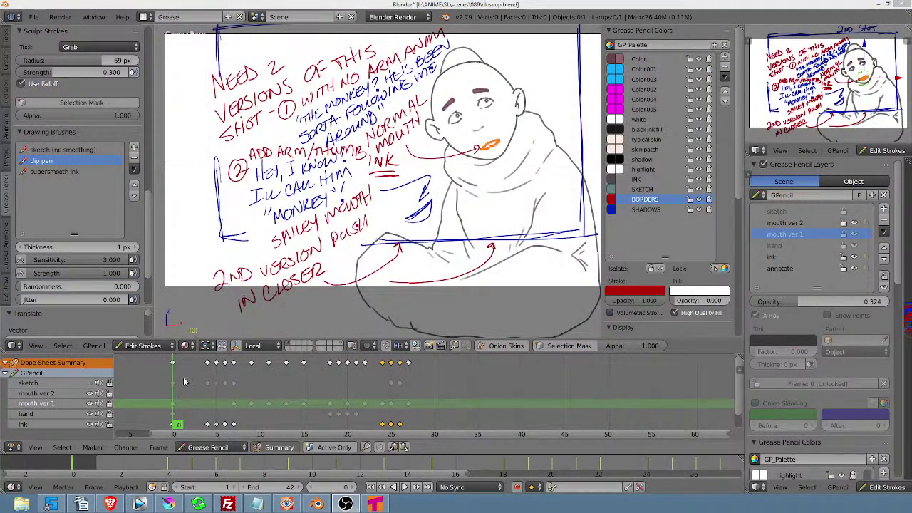
Play the annotated close-up animation and examine the character's opening head movement against the 2ND SHOT frame and notes.
{"action": "key", "text": "alt+a"}
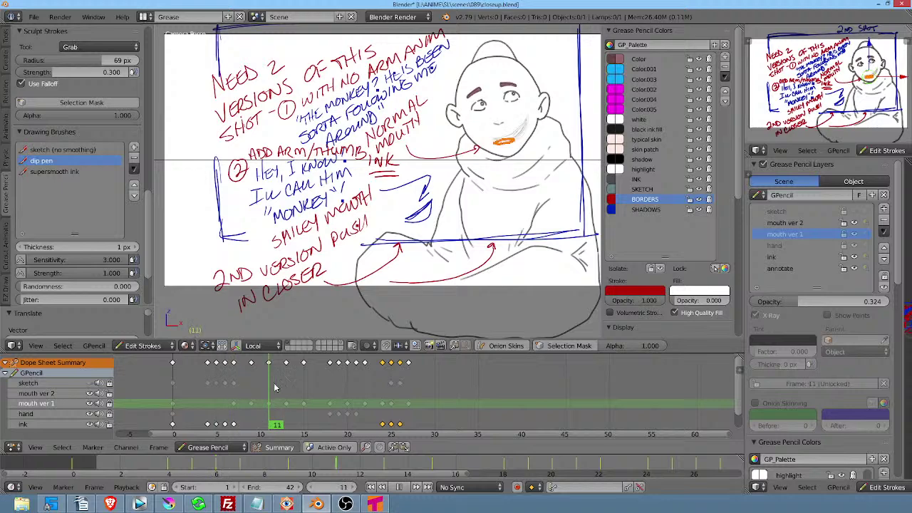
{"action": "key", "text": "Escape"}
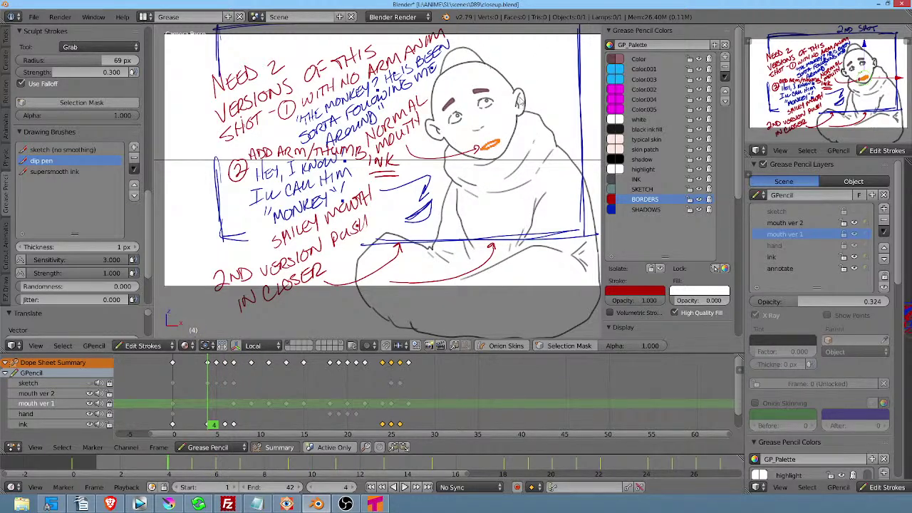
{"action": "scroll", "coordinate": [520, 102], "scroll_direction": "up", "scroll_amount": 3}
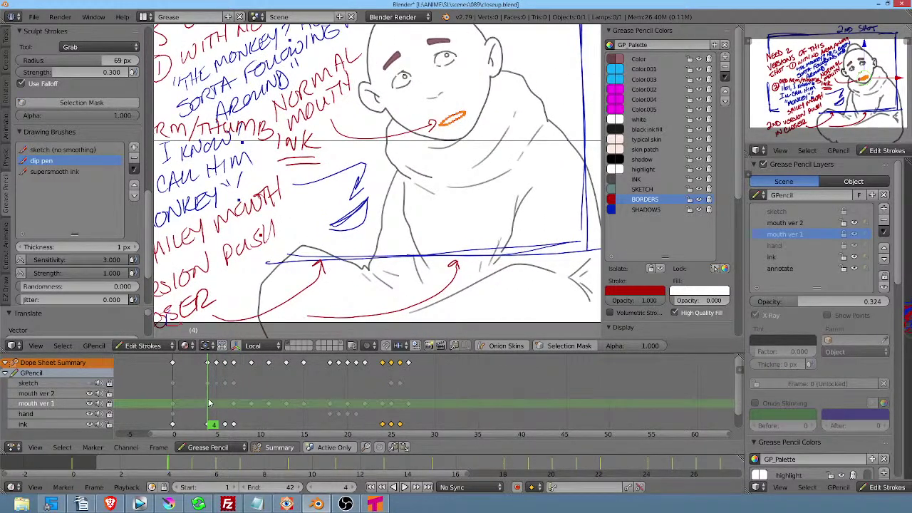
{"action": "key", "text": "alt+a"}
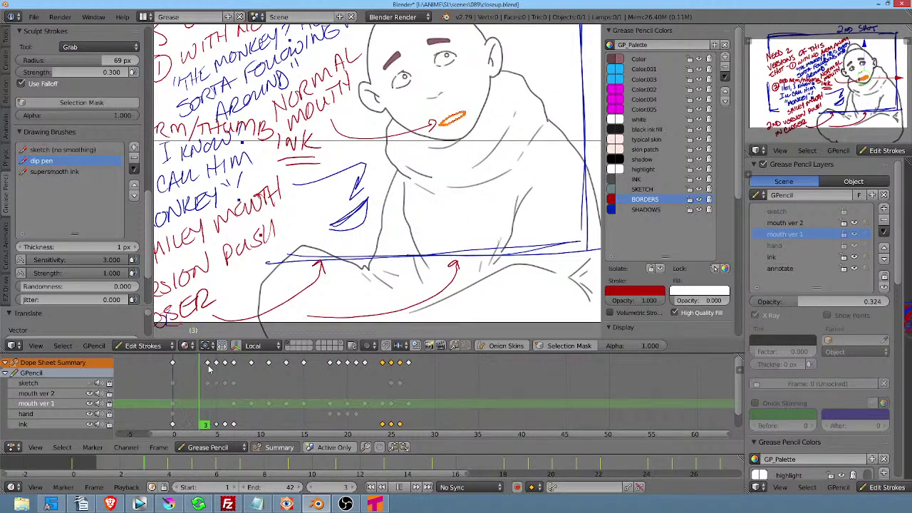
{"action": "key", "text": "alt+a"}
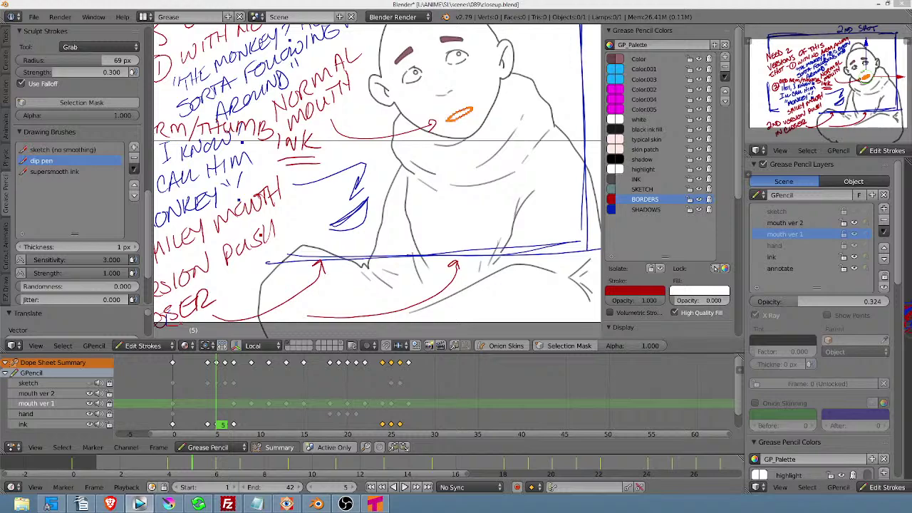
{"action": "scroll", "coordinate": [428, 145], "scroll_direction": "up", "scroll_amount": 1}
{"action": "scroll", "coordinate": [428, 145], "scroll_direction": "down", "scroll_amount": 4}
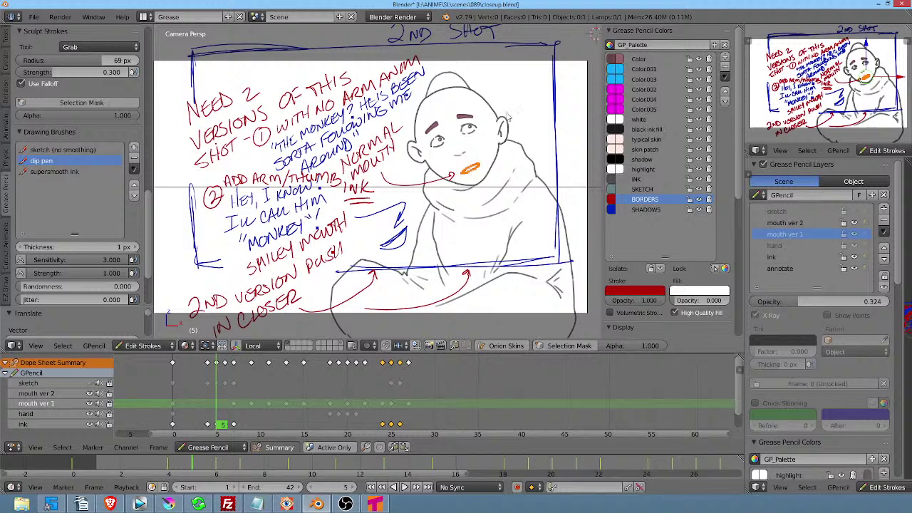
Replay the close-up and scrub around frames 18 to 23 to examine the arm gesture, stopping at frame 21.
{"action": "key", "text": "alt+a"}
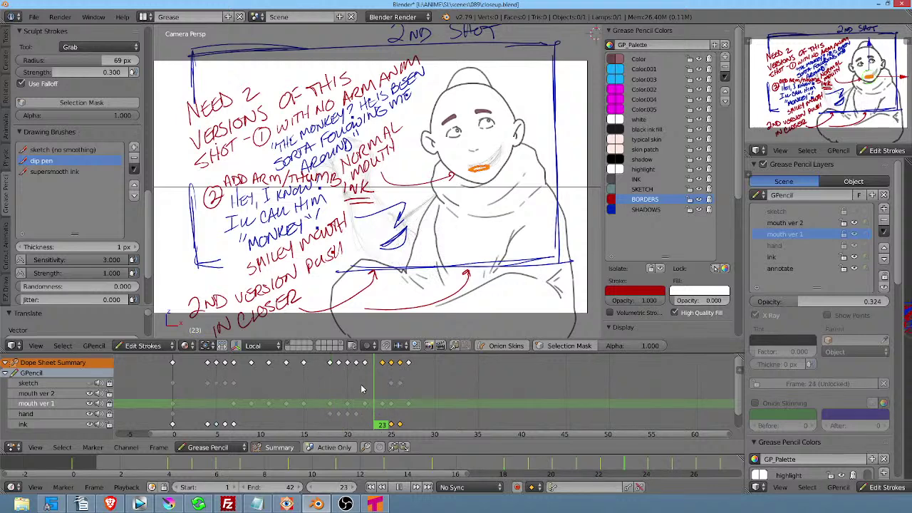
{"action": "key", "text": "alt+a"}
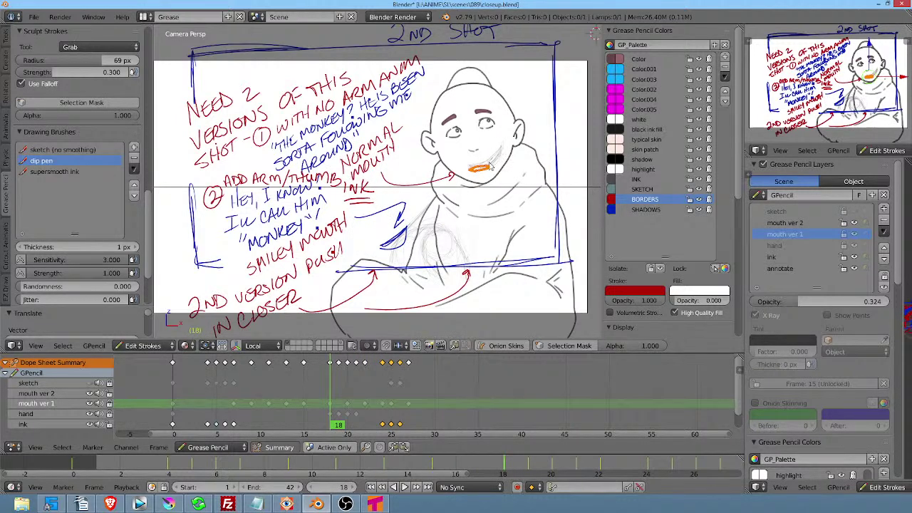
{"action": "mouse_move", "coordinate": [328, 385]}
{"action": "left_mouse_down"}
{"action": "mouse_move", "coordinate": [346, 386]}
{"action": "mouse_move", "coordinate": [300, 388]}
{"action": "mouse_move", "coordinate": [410, 386]}
{"action": "mouse_move", "coordinate": [376, 388]}
{"action": "left_mouse_up"}
{"action": "key", "text": "alt+a"}
{"action": "key", "text": "alt+a"}
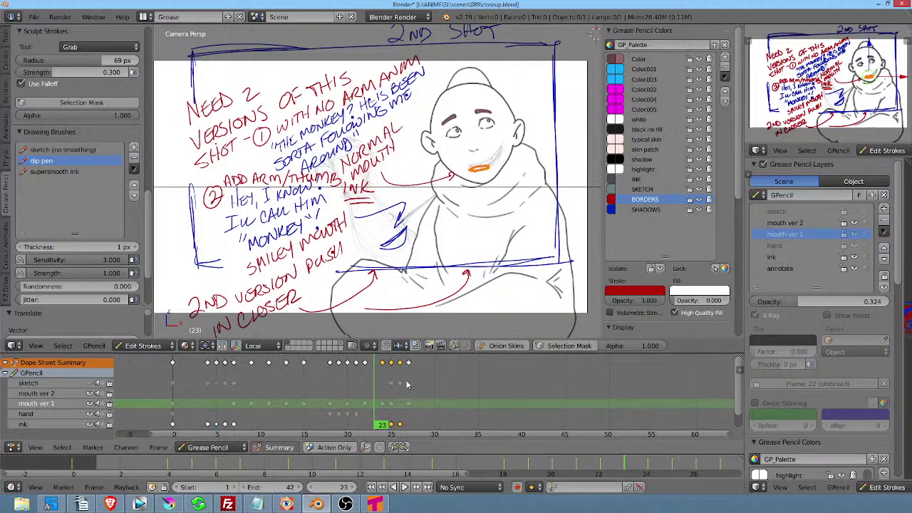
{"action": "key", "text": "alt+a"}
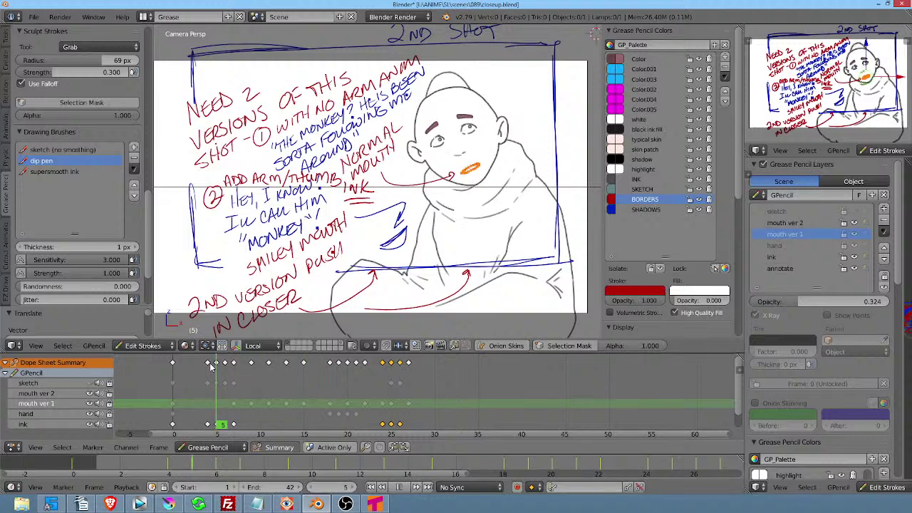
{"action": "left_click_drag", "start_coordinate": [459, 374], "coordinate": [369, 381]}
{"action": "key", "text": "Escape"}
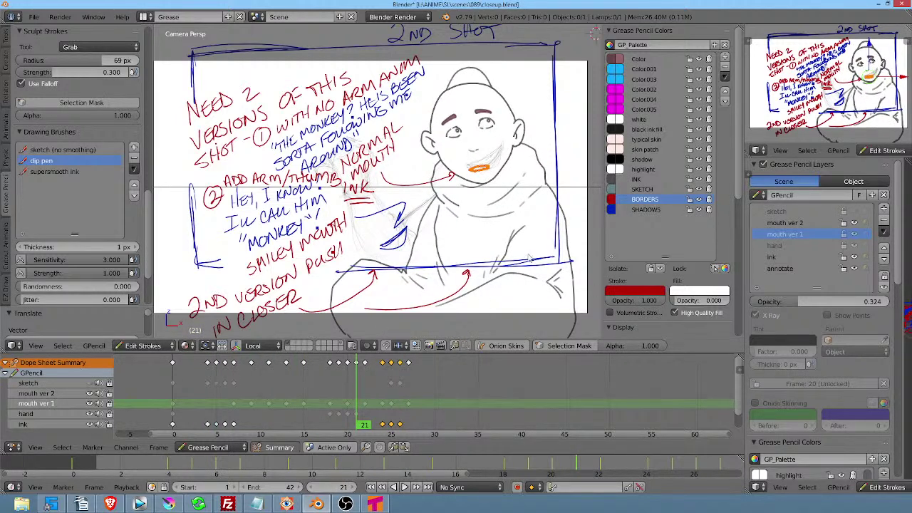
{"action": "key", "text": "Home"}
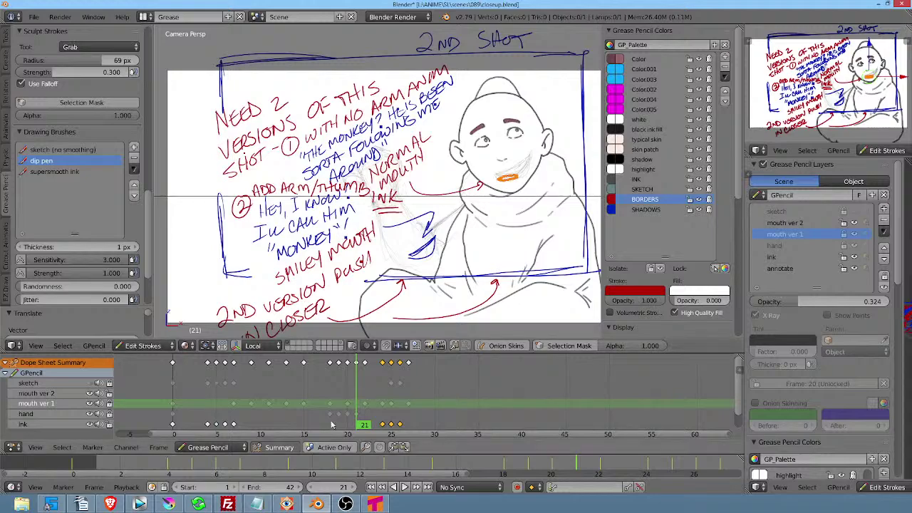
Switch to Krita and compare the monkey and brick wall composition with the annotated close-up framing.
{"action": "left_click", "coordinate": [169, 504]}
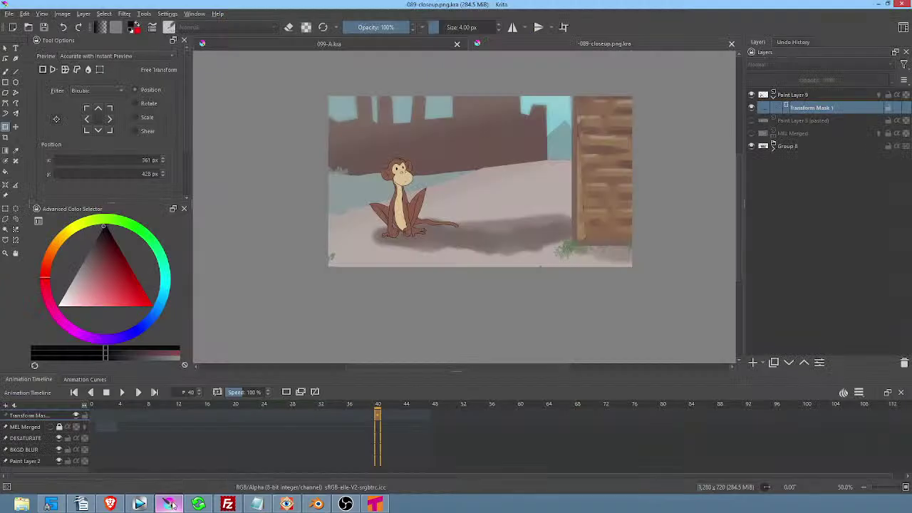
{"action": "scroll", "coordinate": [568, 216], "scroll_direction": "up", "scroll_amount": 2}
{"action": "scroll", "coordinate": [594, 238], "scroll_direction": "down", "scroll_amount": 2}
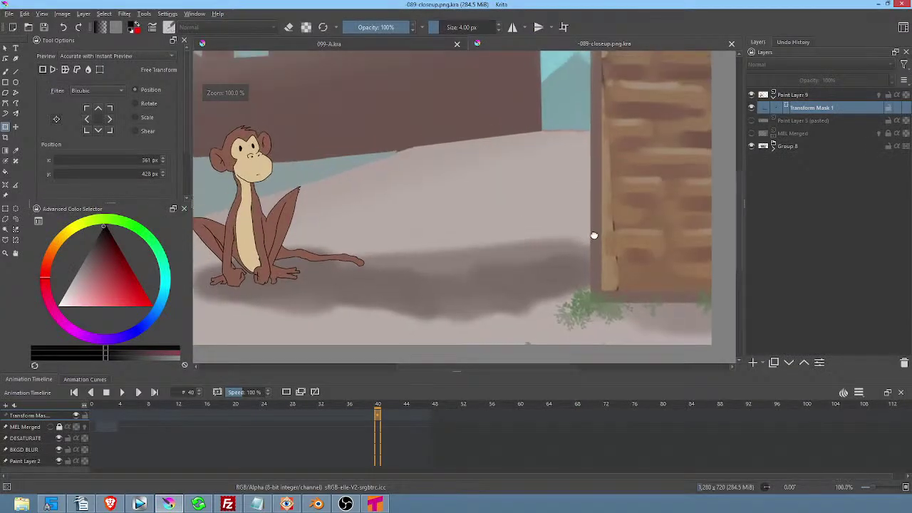
{"action": "left_click_drag", "start_coordinate": [608, 235], "coordinate": [631, 234]}
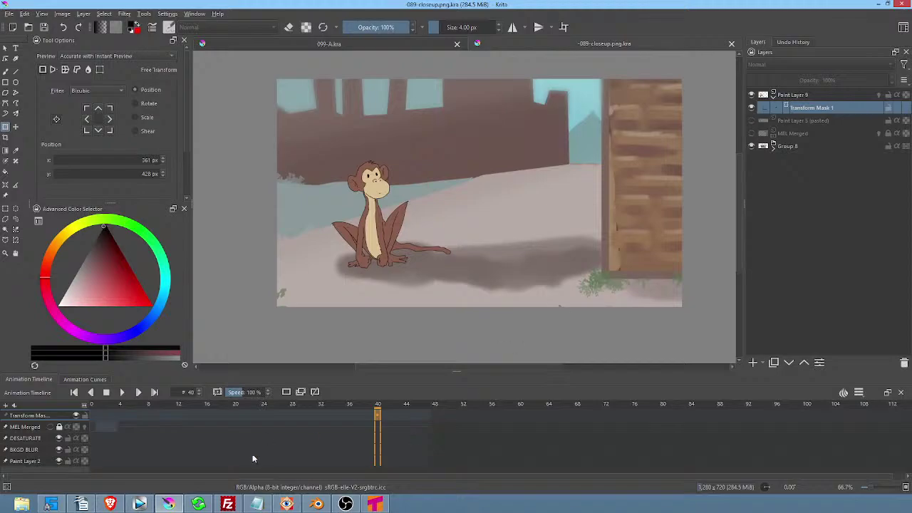
Return to Blender and replay the close-up's head turn and arm gesture to check the action against the notes.
{"action": "left_click", "coordinate": [316, 504]}
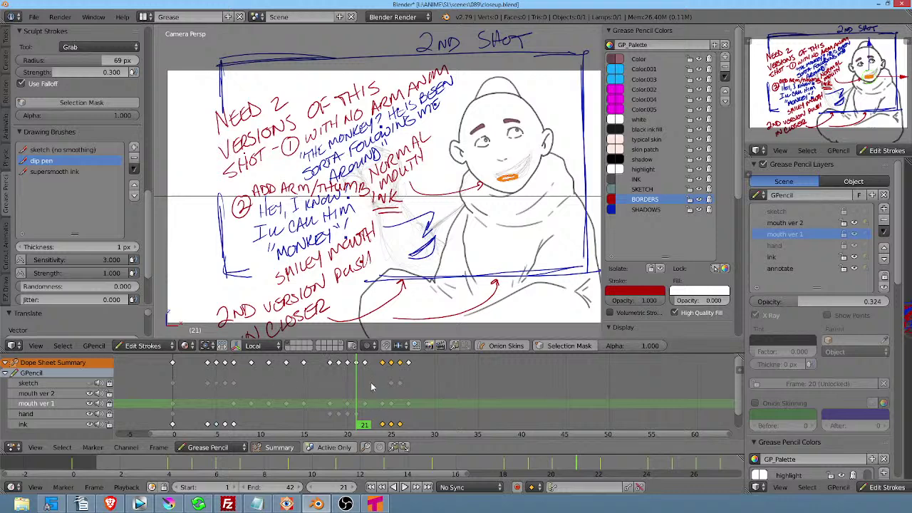
{"action": "key", "text": "alt+a"}
{"action": "left_click", "coordinate": [271, 371]}
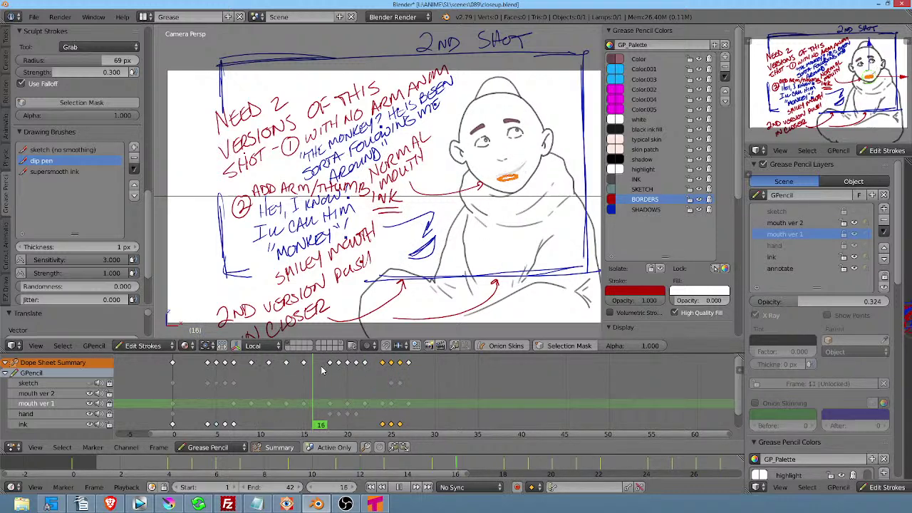
{"action": "left_click_drag", "start_coordinate": [351, 375], "coordinate": [334, 371]}
{"action": "key", "text": "alt+a"}
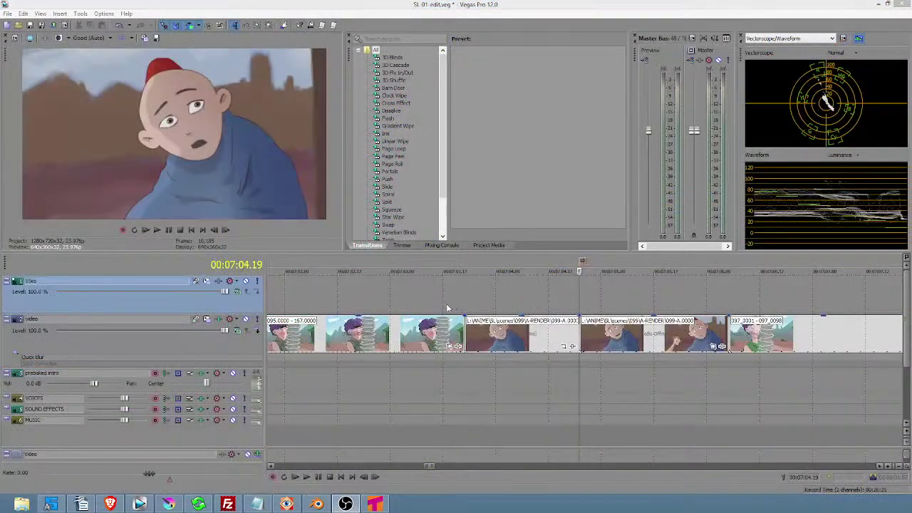
In the Vegas Pro edit, mark the time range from clip 094 to the start of clip 097 and play the footage.
{"action": "scroll", "coordinate": [490, 281], "scroll_direction": "down", "scroll_amount": 5}
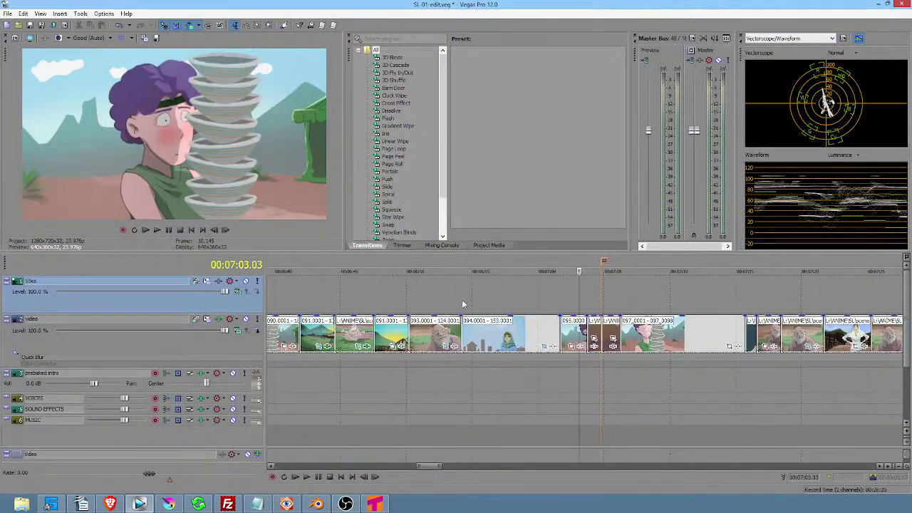
{"action": "left_click_drag", "start_coordinate": [465, 305], "coordinate": [625, 298]}
{"action": "left_click", "coordinate": [626, 298]}
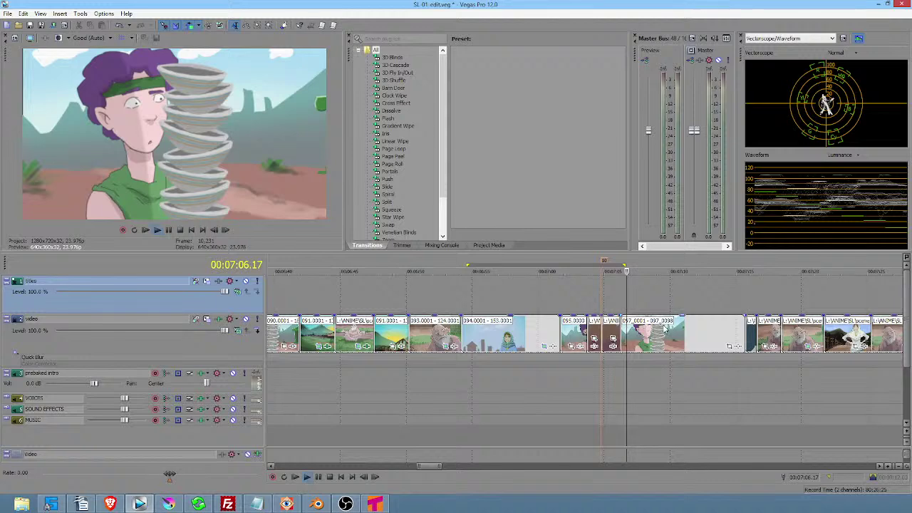
Play clip 097 in the Vegas Pro edit and compare its timing with the annotated close-up notes in Blender.
{"action": "key", "text": "space"}
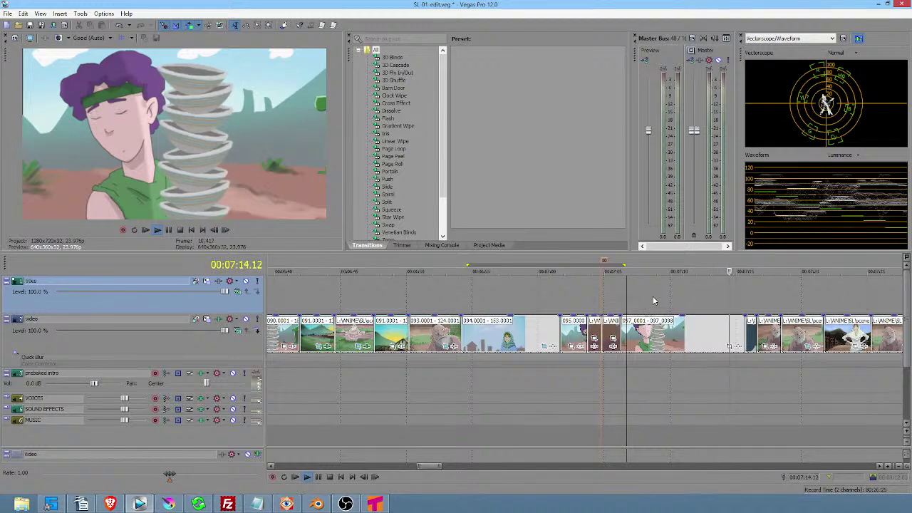
{"action": "left_click", "coordinate": [706, 299]}
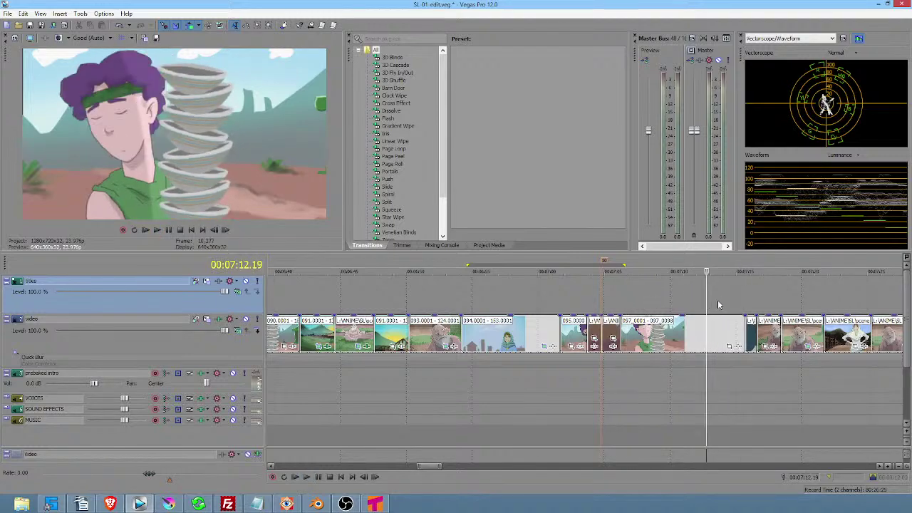
{"action": "key", "text": "alt+Tab"}
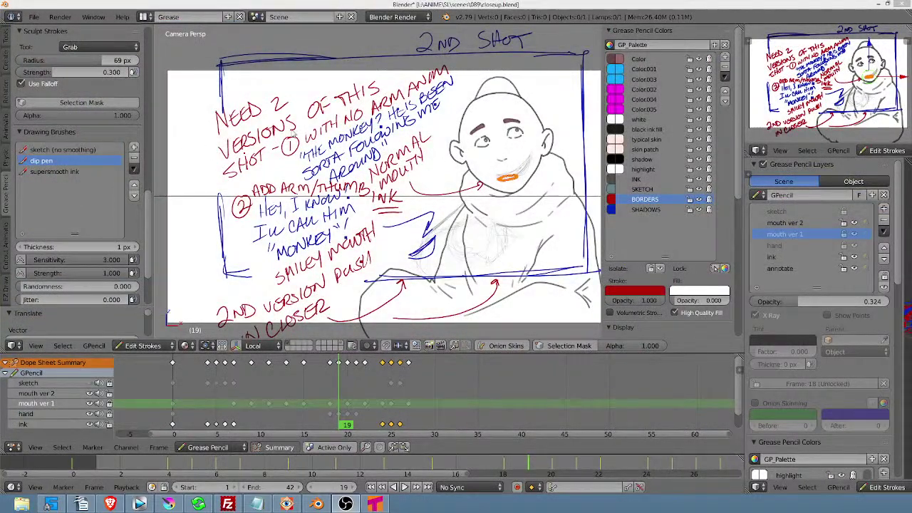
{"action": "scroll", "coordinate": [499, 107], "scroll_direction": "down", "scroll_amount": 2}
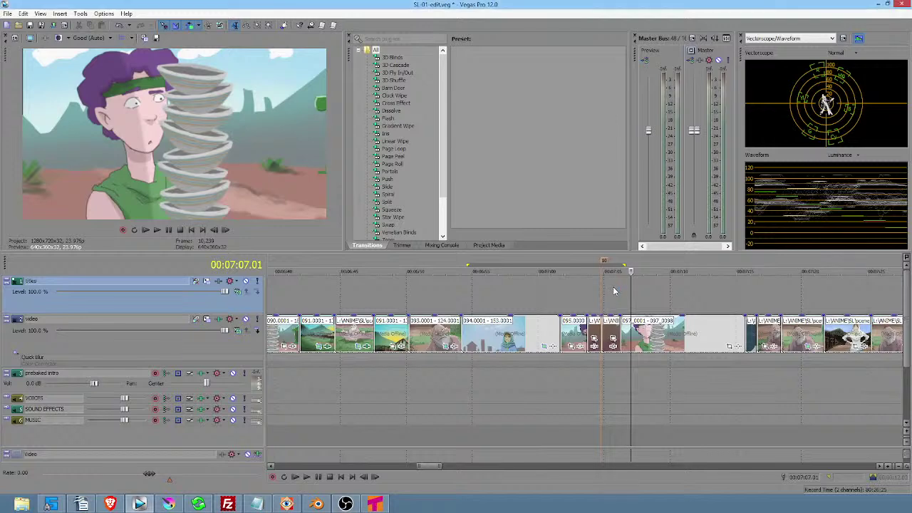
Return to the Vegas Pro edit and replay the footage from just before clip 097 into that clip.
{"action": "left_click", "coordinate": [611, 289]}
{"action": "key", "text": "space"}
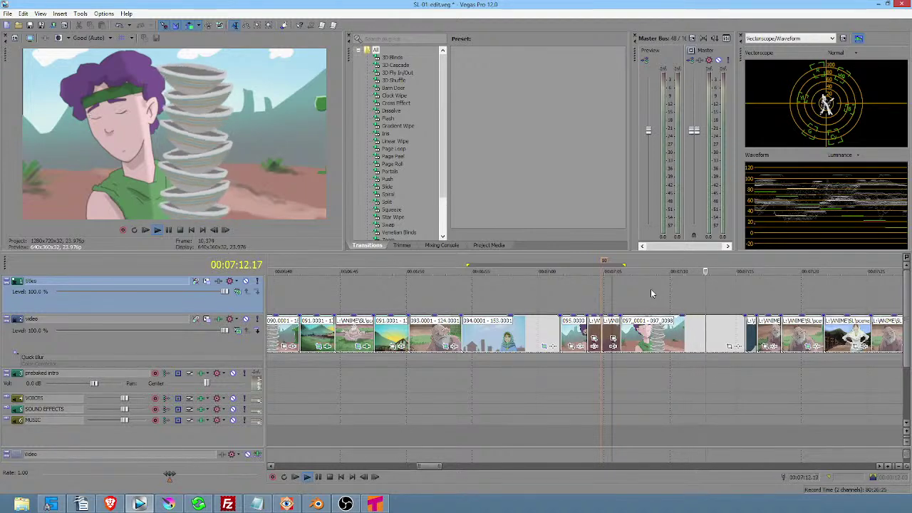
{"action": "key", "text": "space"}
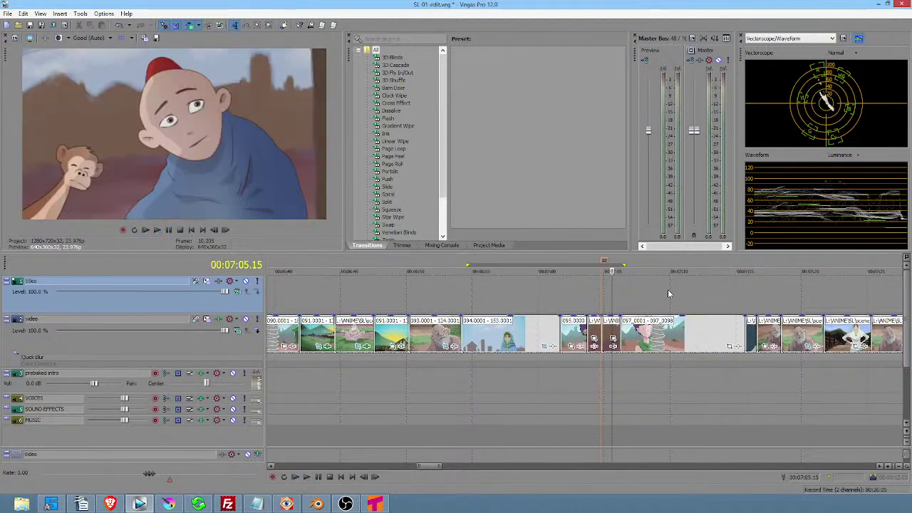
{"action": "left_click", "coordinate": [671, 293]}
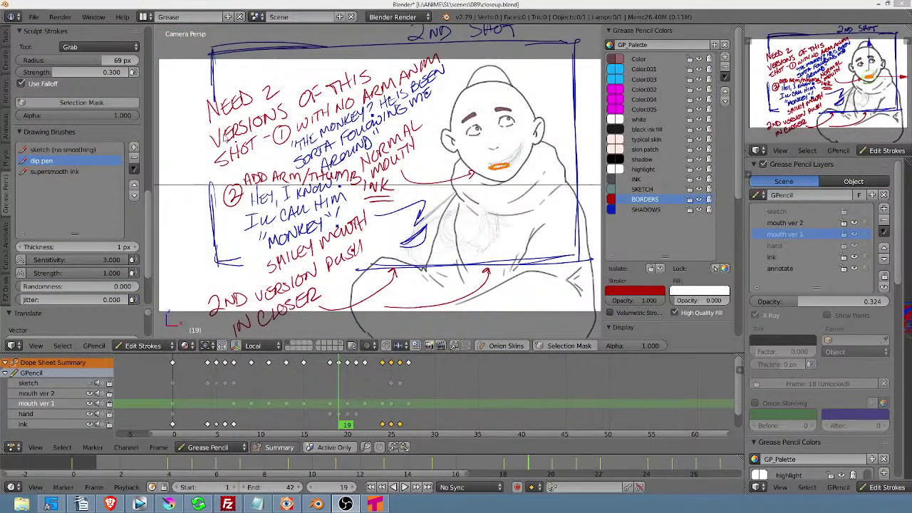
In Blender, hide the annotate and mouth ver 2 layers and replay the close-up, stopping at frame 20.
{"action": "left_click", "coordinate": [854, 269]}
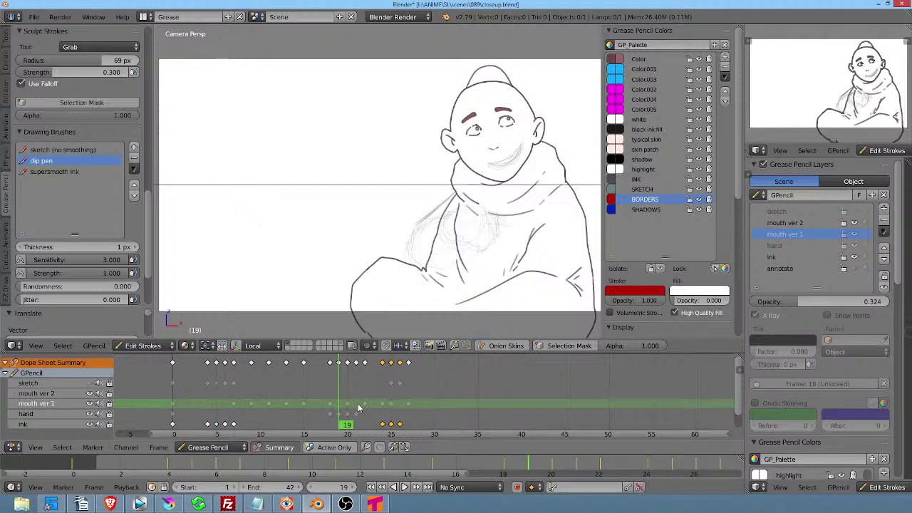
{"action": "key", "text": "alt+a"}
{"action": "mouse_move", "coordinate": [337, 401]}
{"action": "left_mouse_down"}
{"action": "mouse_move", "coordinate": [315, 399]}
{"action": "mouse_move", "coordinate": [396, 394]}
{"action": "mouse_move", "coordinate": [347, 397]}
{"action": "left_mouse_up"}
{"action": "key", "text": "alt+a"}
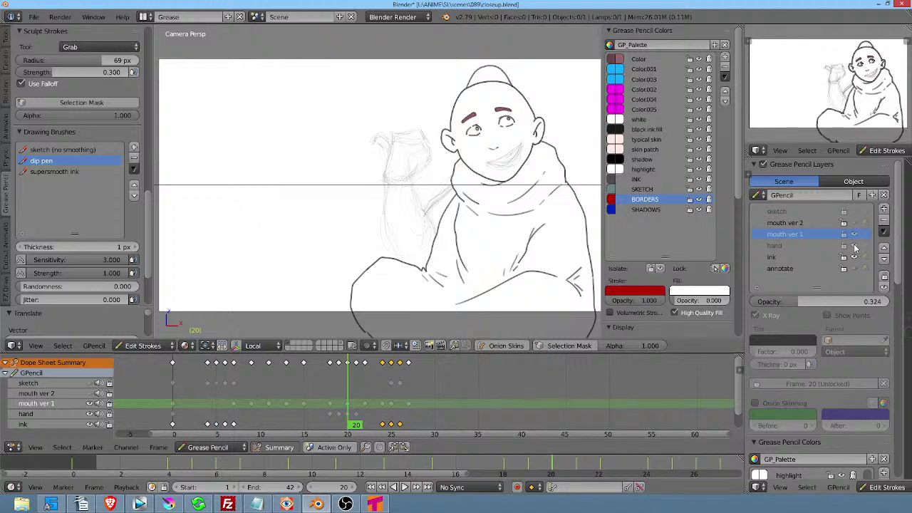
Select the hand layer and hide it so the sketched arm no longer shows in the close-up.
{"action": "left_click", "coordinate": [854, 246]}
{"action": "left_click", "coordinate": [854, 246]}
{"action": "left_click", "coordinate": [830, 246]}
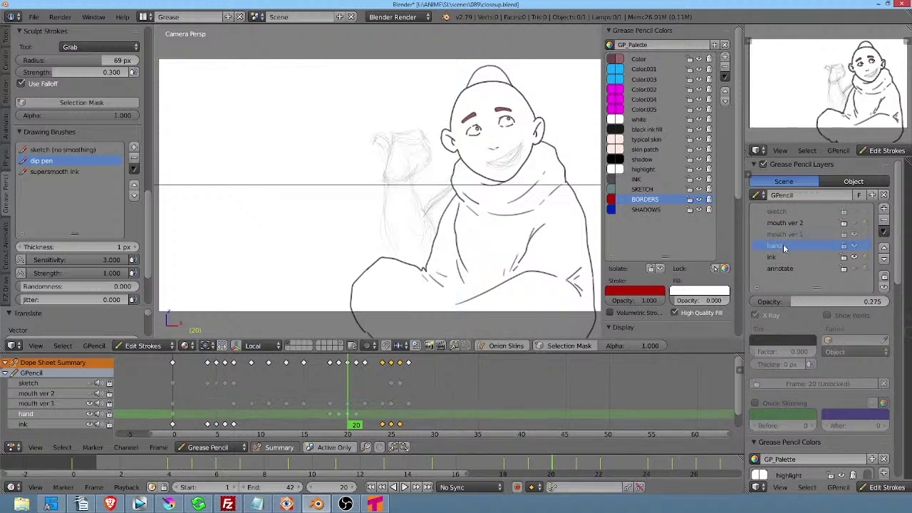
{"action": "left_click", "coordinate": [854, 245]}
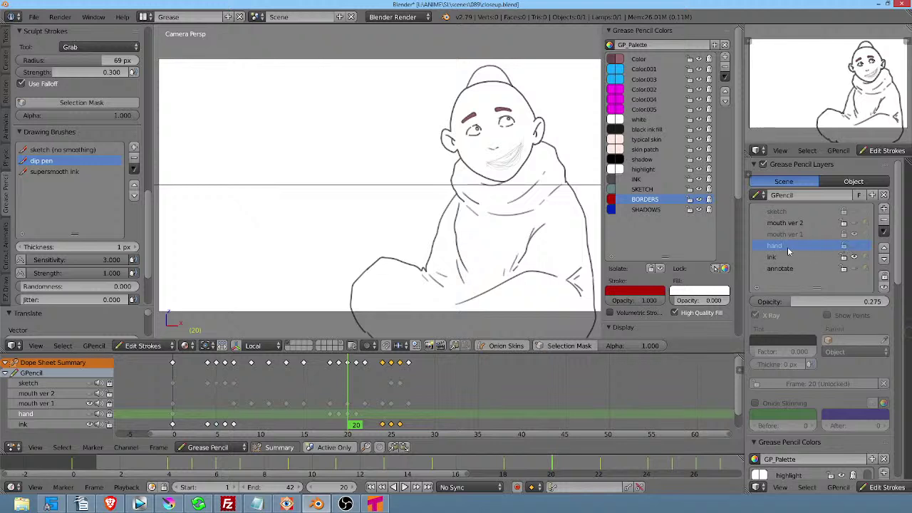
Unlock the hand, mouth ver 1 and sketch layers and save the blend file.
{"action": "left_click", "coordinate": [844, 246]}
{"action": "left_click", "coordinate": [843, 235]}
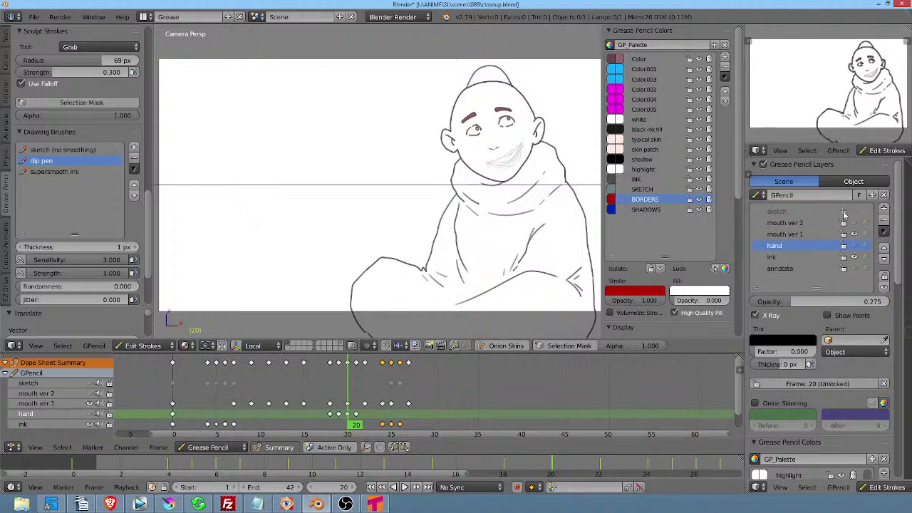
{"action": "left_click", "coordinate": [843, 212]}
{"action": "left_click", "coordinate": [34, 17]}
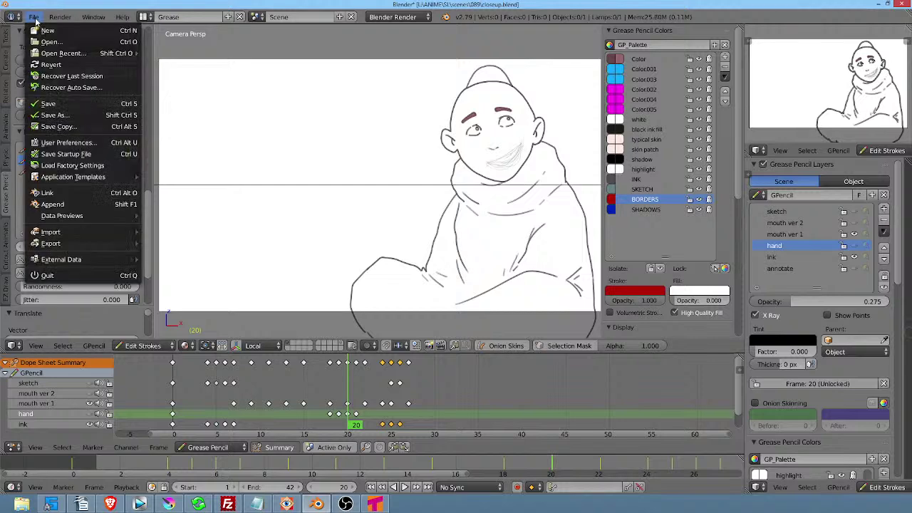
{"action": "left_click", "coordinate": [49, 104]}
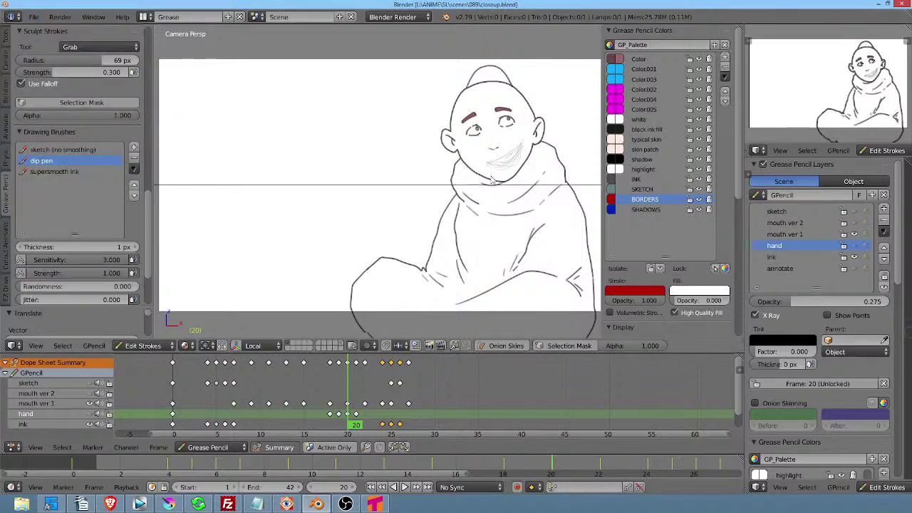
Hide the mouth ver 1 layer and replay the animation with only the ink layer visible, stopping at frame 10.
{"action": "left_click", "coordinate": [854, 233]}
{"action": "key", "text": "alt+a"}
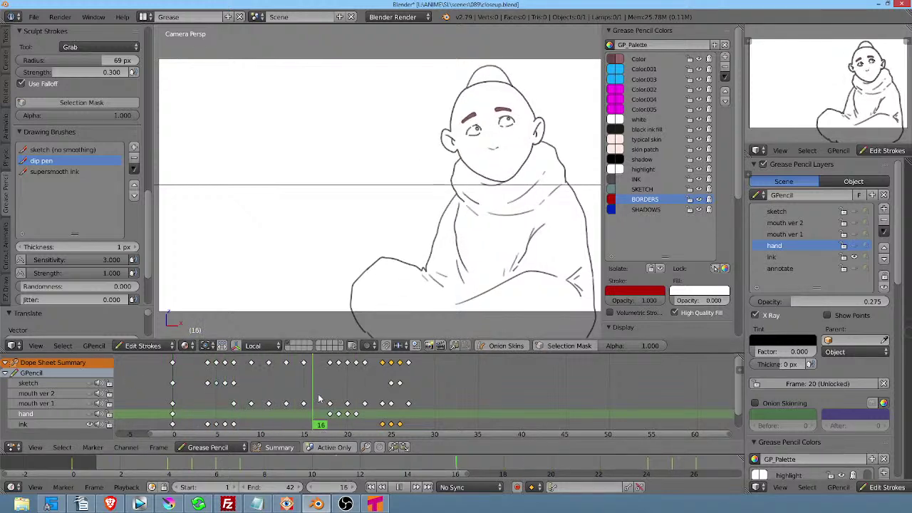
{"action": "key", "text": "alt+a"}
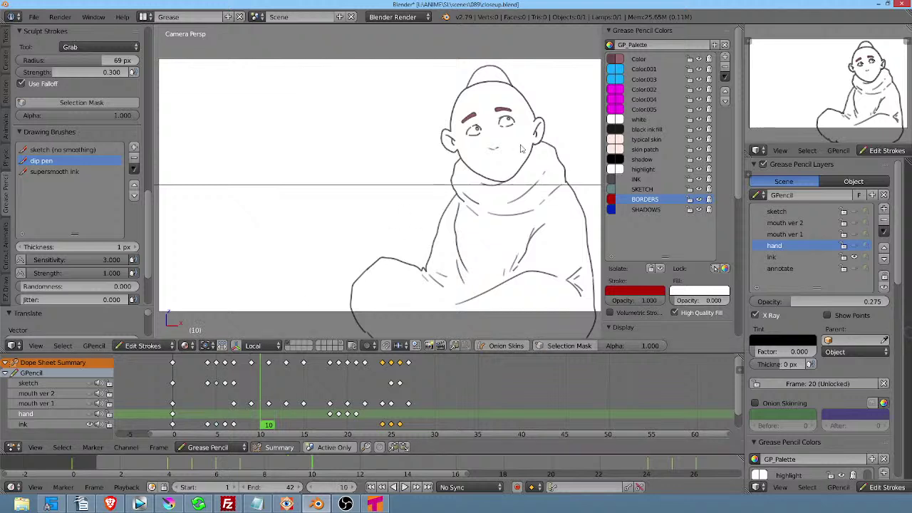
Scrub through the animation around frames 8 to 13 to review the face close up, and stop on frame 15.
{"action": "scroll", "coordinate": [518, 97], "scroll_direction": "up", "scroll_amount": 4}
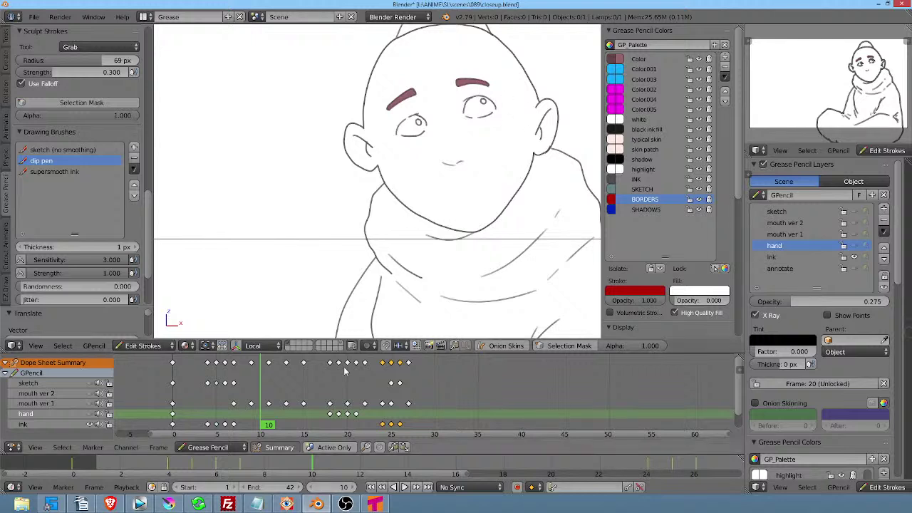
{"action": "mouse_move", "coordinate": [238, 399]}
{"action": "left_mouse_down"}
{"action": "mouse_move", "coordinate": [169, 402]}
{"action": "mouse_move", "coordinate": [239, 408]}
{"action": "left_mouse_up"}
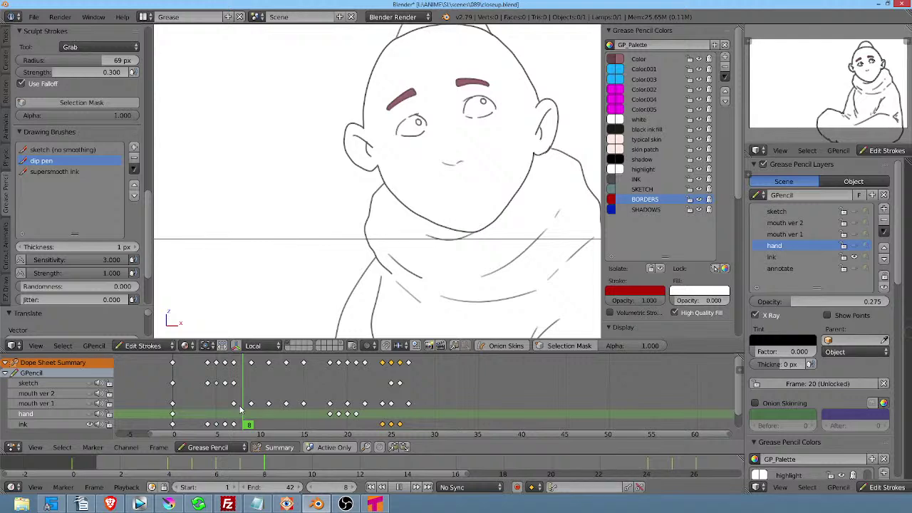
{"action": "mouse_move", "coordinate": [240, 409]}
{"action": "left_mouse_down"}
{"action": "mouse_move", "coordinate": [191, 399]}
{"action": "mouse_move", "coordinate": [288, 404]}
{"action": "left_mouse_up"}
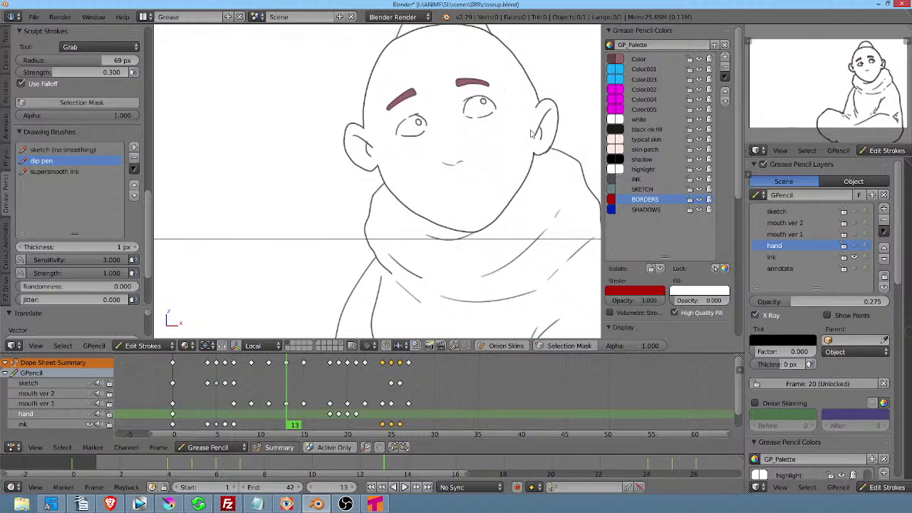
{"action": "mouse_move", "coordinate": [294, 383]}
{"action": "left_mouse_down"}
{"action": "mouse_move", "coordinate": [187, 393]}
{"action": "mouse_move", "coordinate": [398, 403]}
{"action": "mouse_move", "coordinate": [307, 403]}
{"action": "left_mouse_up"}
Try moving a point on the upper head outline at frame 15, first alone and again with smooth proportional editing.
{"action": "scroll", "coordinate": [503, 184], "scroll_direction": "down", "scroll_amount": 4}
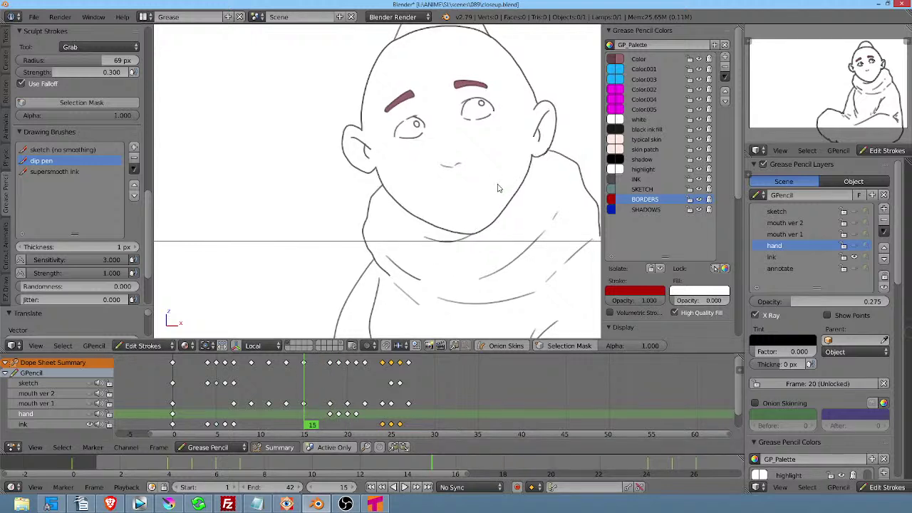
{"action": "right_click", "coordinate": [447, 102]}
{"action": "key", "text": "g"}
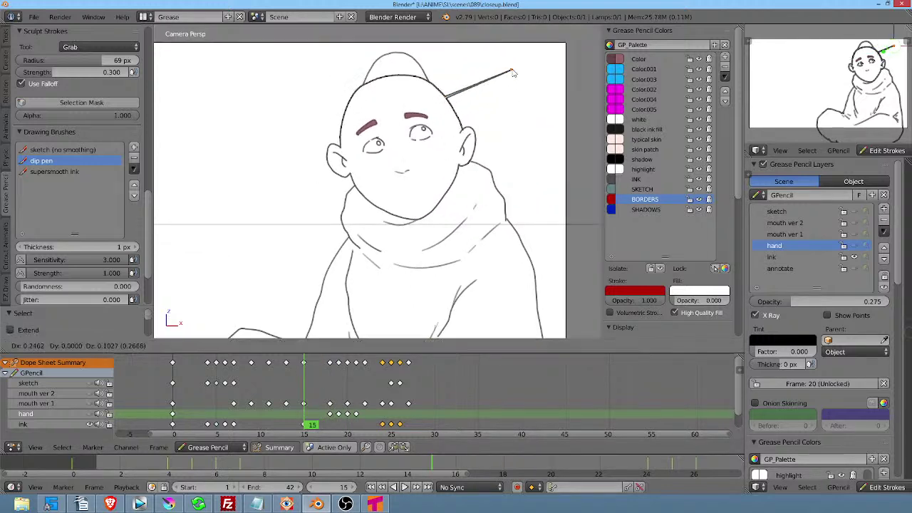
{"action": "right_click", "coordinate": [502, 85]}
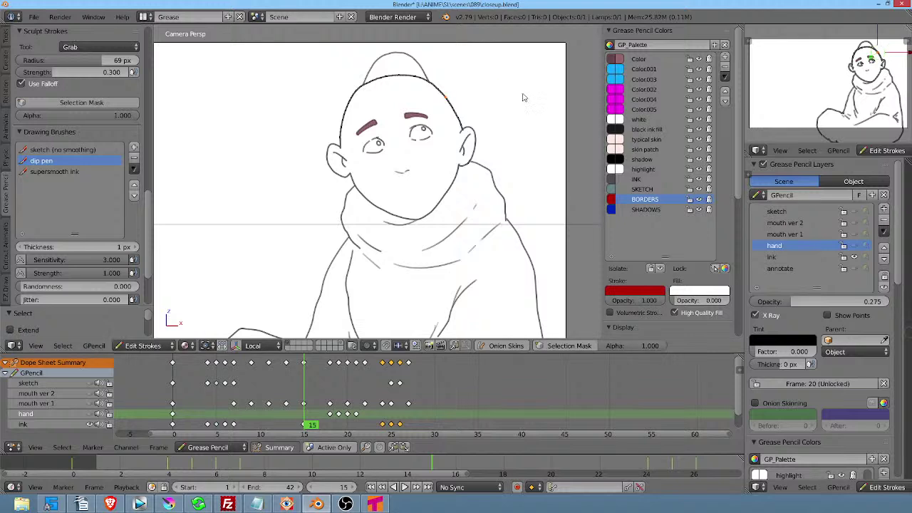
{"action": "key", "text": "g"}
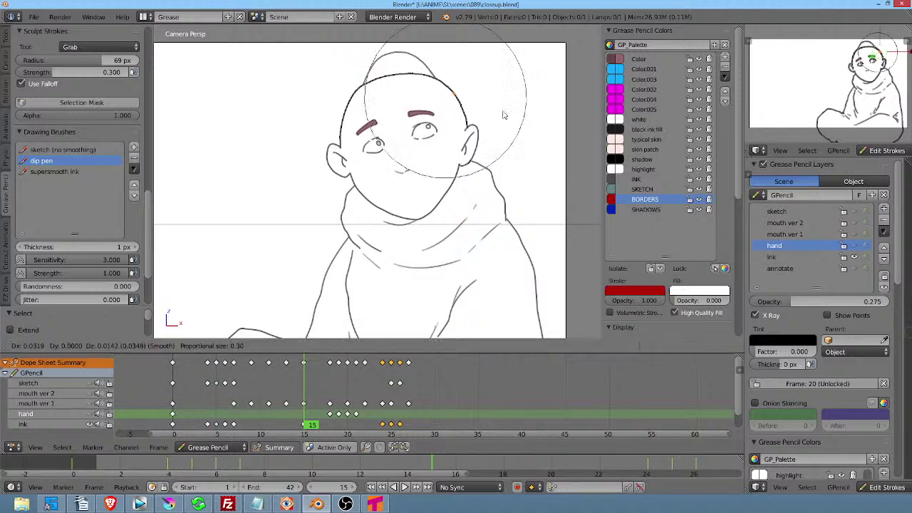
{"action": "right_click", "coordinate": [503, 156]}
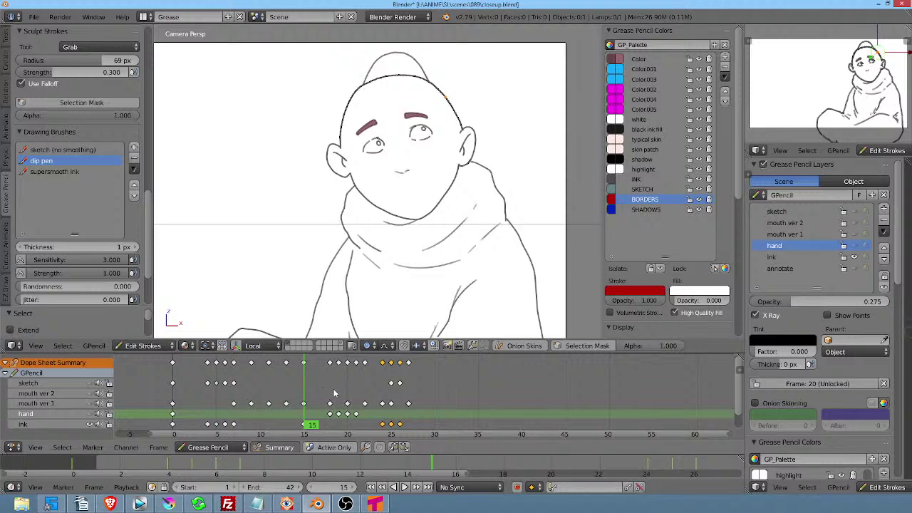
Play and scrub the animation repeatedly from frame 0 to review the head movement, stopping on frame 16.
{"action": "key", "text": "shift+alt+a"}
{"action": "mouse_move", "coordinate": [192, 388]}
{"action": "left_mouse_down"}
{"action": "mouse_move", "coordinate": [391, 385]}
{"action": "mouse_move", "coordinate": [175, 385]}
{"action": "left_mouse_up"}
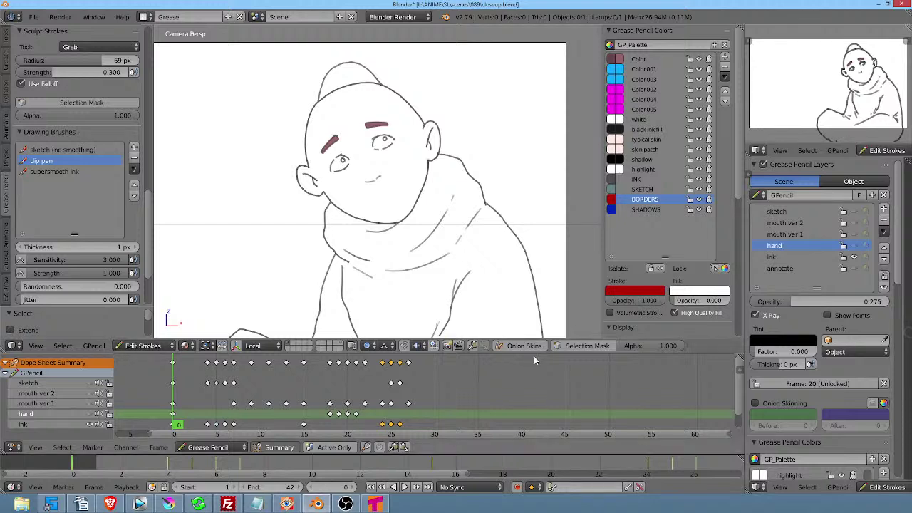
{"action": "key", "text": "alt+a"}
{"action": "mouse_move", "coordinate": [190, 394]}
{"action": "left_mouse_down"}
{"action": "mouse_move", "coordinate": [403, 393]}
{"action": "mouse_move", "coordinate": [172, 397]}
{"action": "mouse_move", "coordinate": [414, 391]}
{"action": "mouse_move", "coordinate": [175, 387]}
{"action": "mouse_move", "coordinate": [209, 375]}
{"action": "mouse_move", "coordinate": [281, 378]}
{"action": "left_mouse_up"}
{"action": "mouse_move", "coordinate": [335, 381]}
{"action": "left_mouse_down"}
{"action": "mouse_move", "coordinate": [403, 384]}
{"action": "mouse_move", "coordinate": [173, 389]}
{"action": "left_mouse_up"}
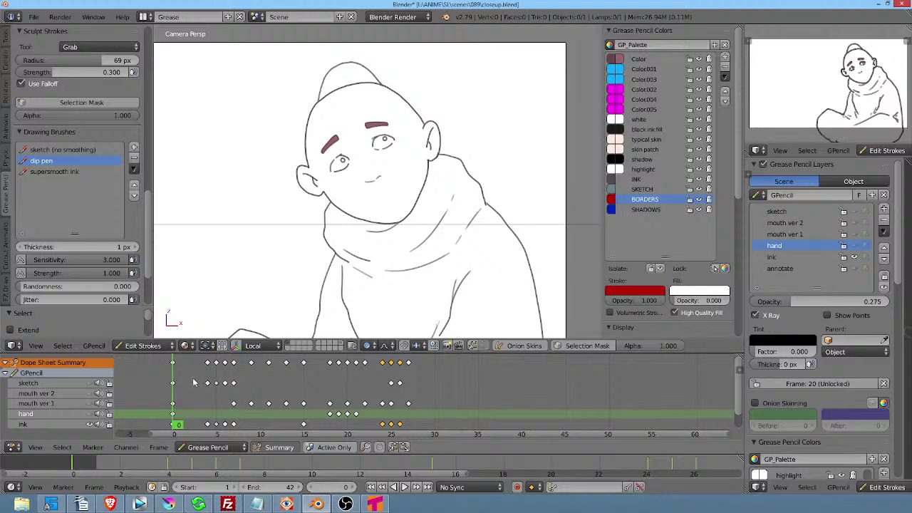
{"action": "key", "text": "alt+a"}
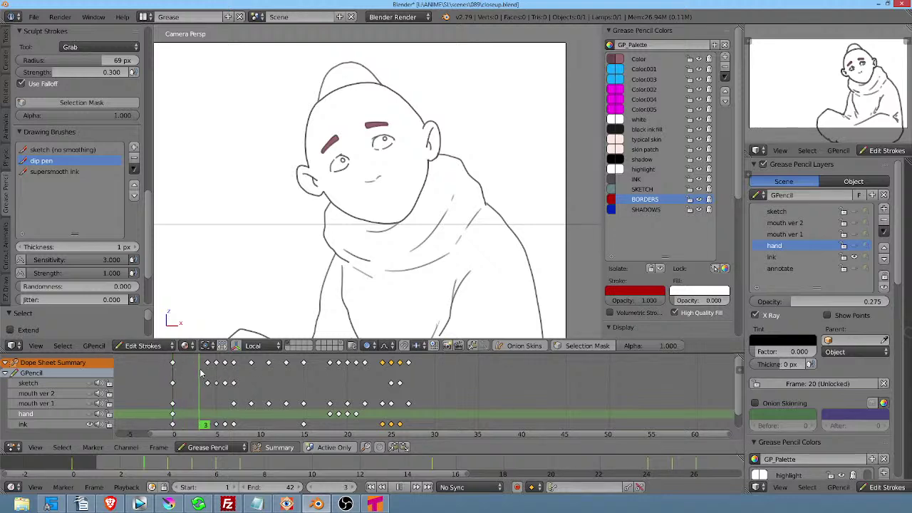
{"action": "left_click_drag", "start_coordinate": [393, 362], "coordinate": [312, 438]}
{"action": "key", "text": "alt+a"}
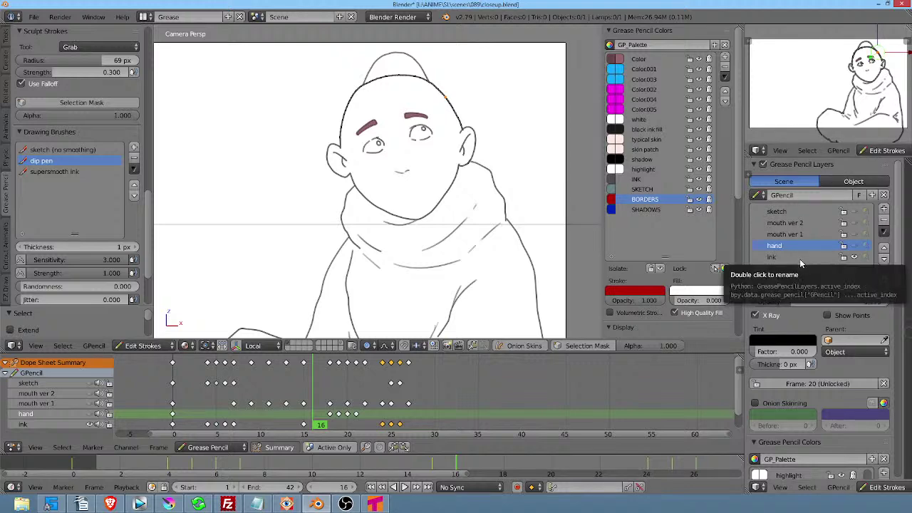
Toggle the tool shelf and the properties sidebar of the small lower 3D view on and off, leaving both hidden.
{"action": "key", "text": "n"}
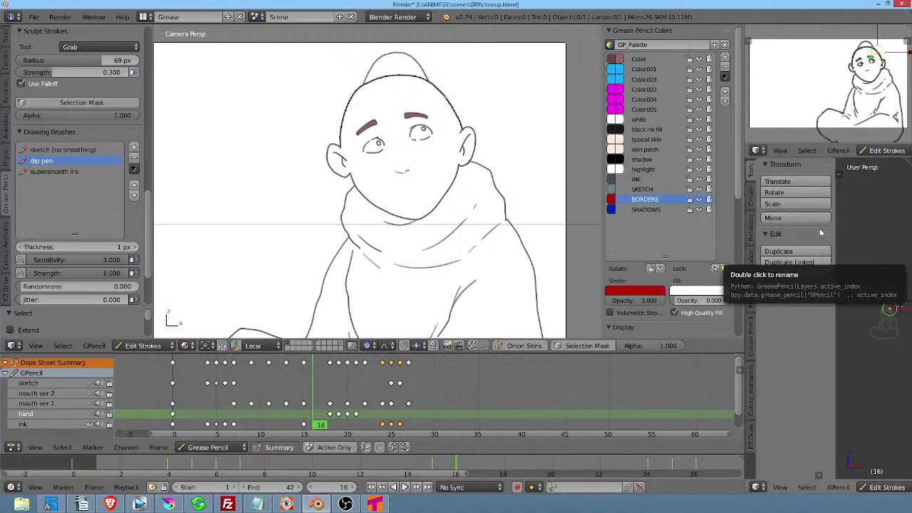
{"action": "key", "text": "t"}
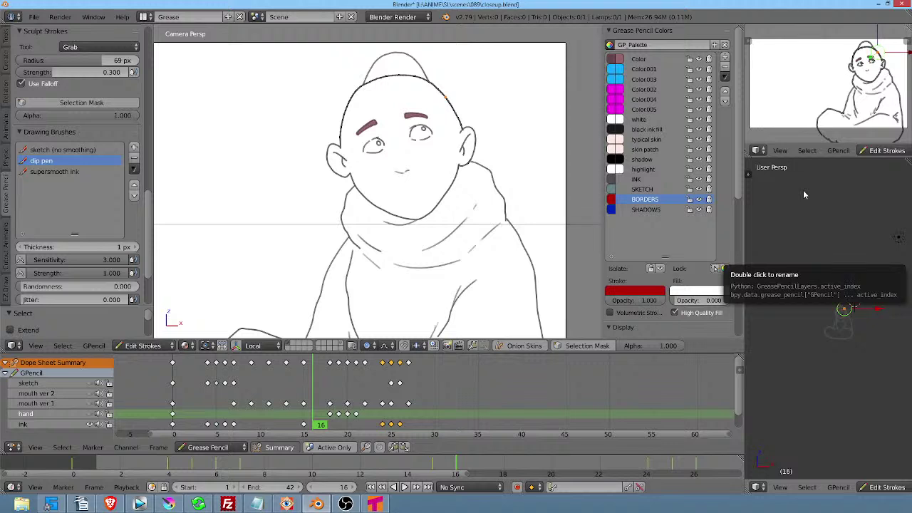
{"action": "key", "text": "t"}
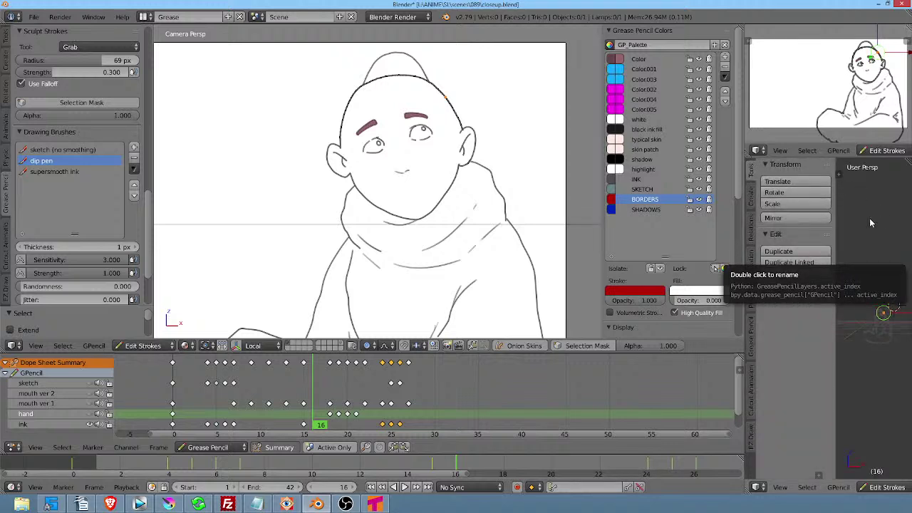
{"action": "key", "text": "t"}
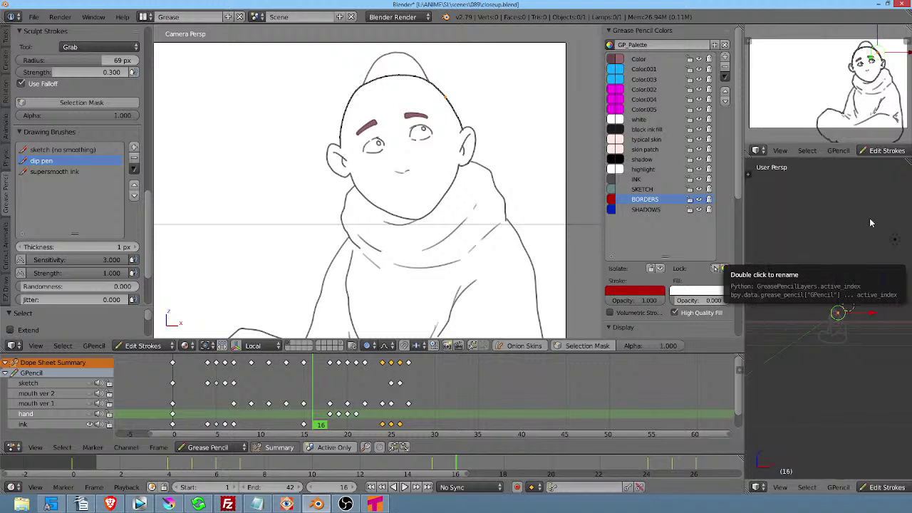
{"action": "key", "text": "t"}
{"action": "key", "text": "t"}
{"action": "key", "text": "t"}
{"action": "key", "text": "t"}
{"action": "key", "text": "n"}
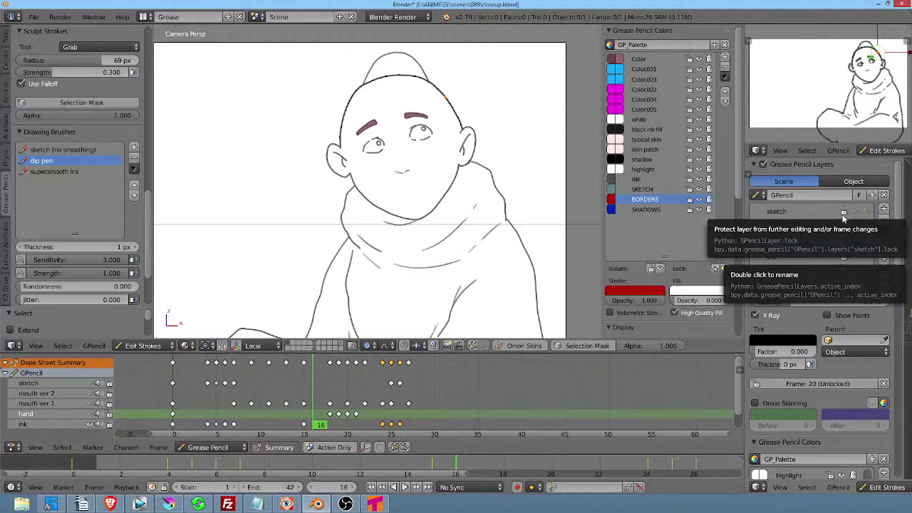
{"action": "key", "text": "n"}
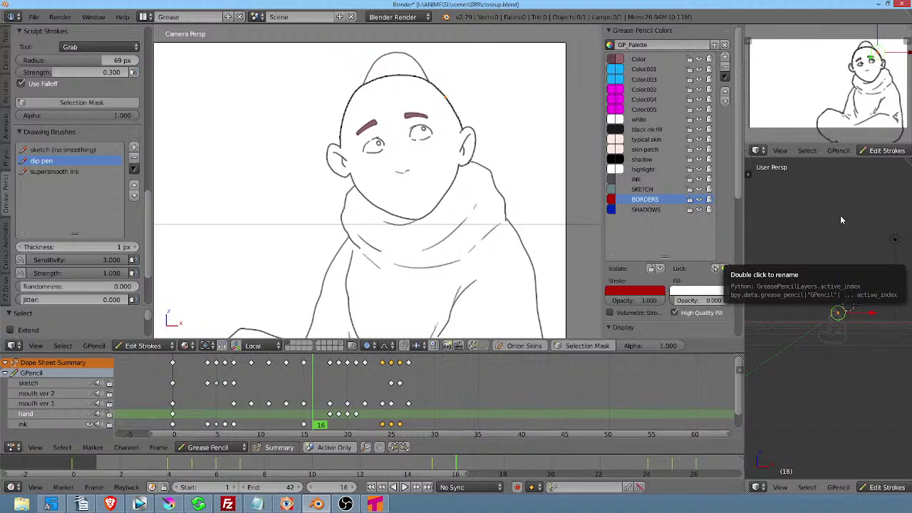
Change the small lower 3D view into a Properties editor, and look at the Default screen layout before returning to the Grease layout.
{"action": "key", "text": "shift+F7"}
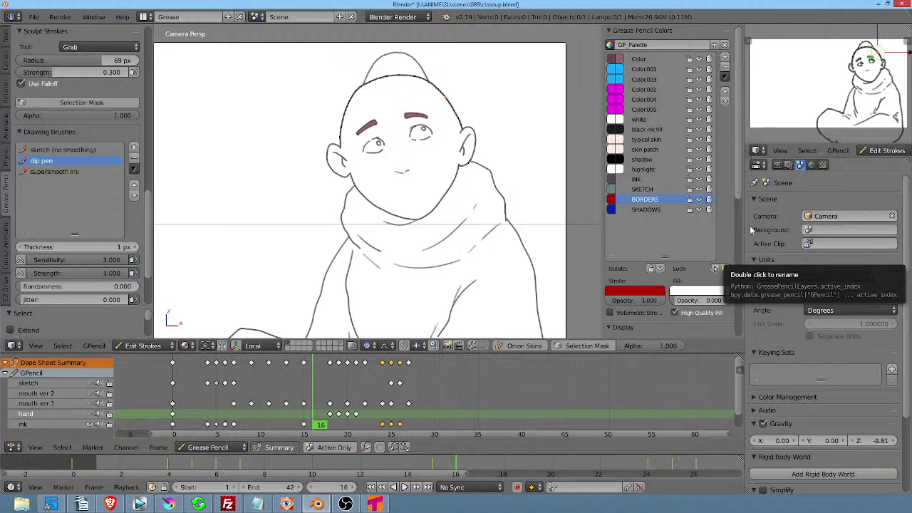
{"action": "key", "text": "ctrl+Left"}
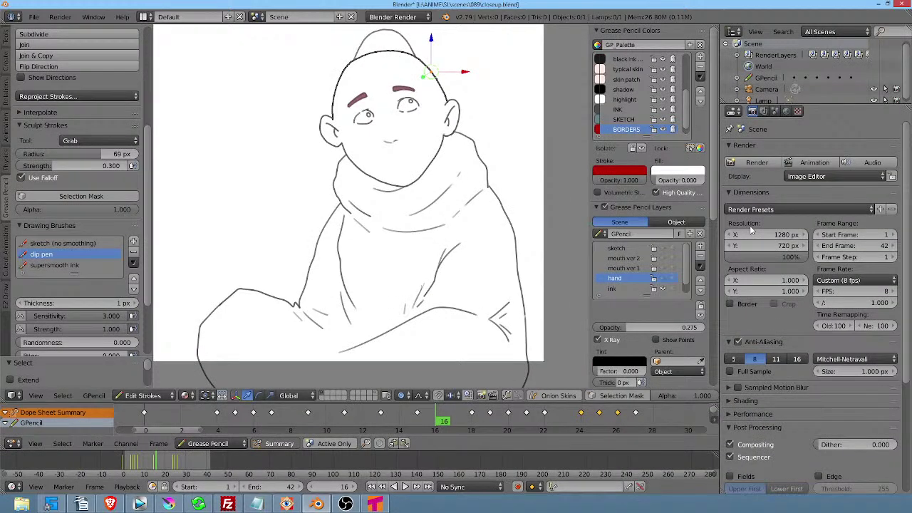
{"action": "key", "text": "ctrl+Right"}
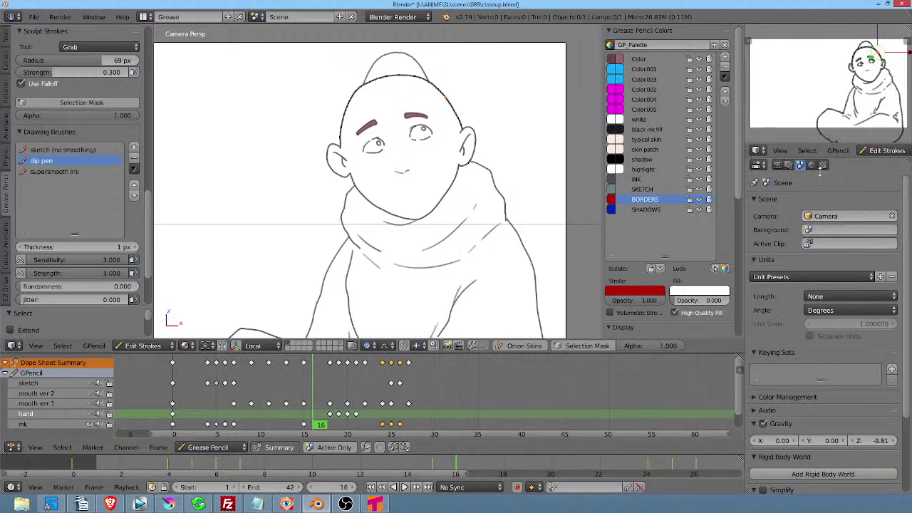
Cycle the small lower area through the 3D View, Properties and Outliner editors, ending on the Properties editor.
{"action": "key", "text": "shift+F5"}
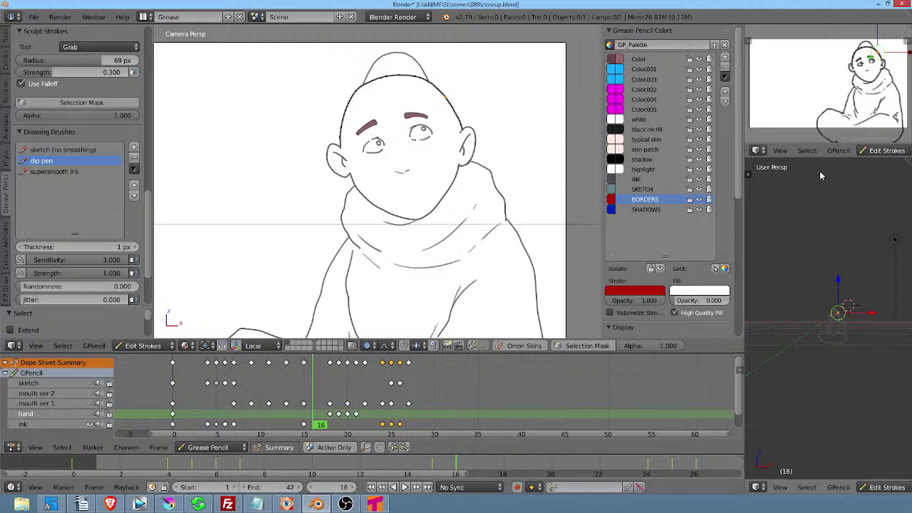
{"action": "key", "text": "shift+F7"}
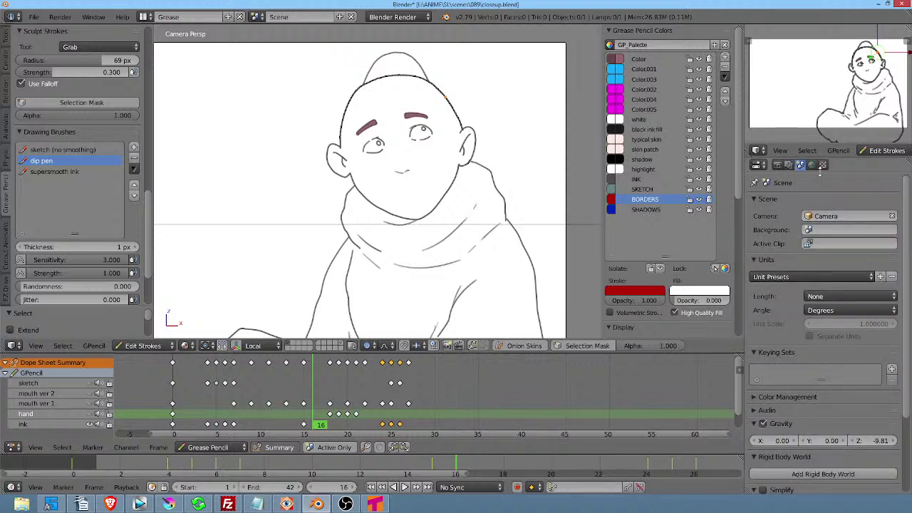
{"action": "key", "text": "shift+F9"}
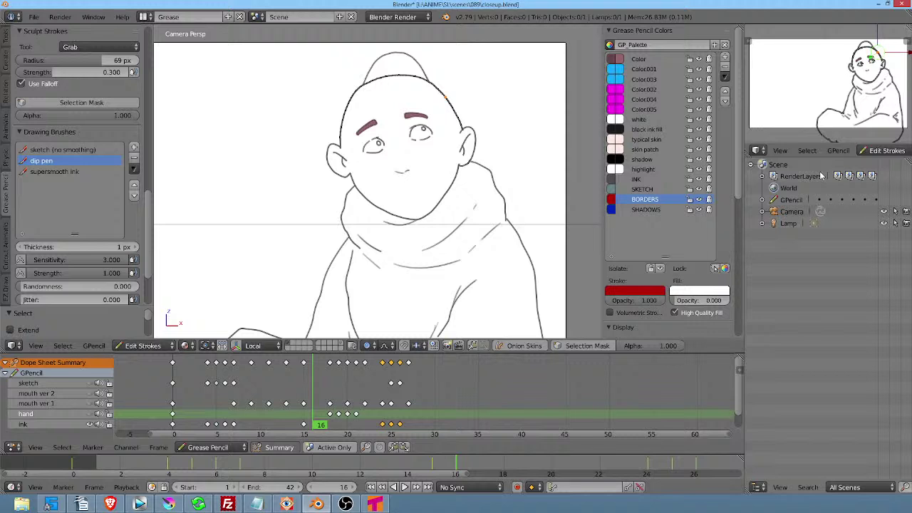
{"action": "key", "text": "shift+F7"}
Select the shadow palette color, and switch the main viewport to the Properties editor and back to the 3D View.
{"action": "left_click", "coordinate": [662, 161]}
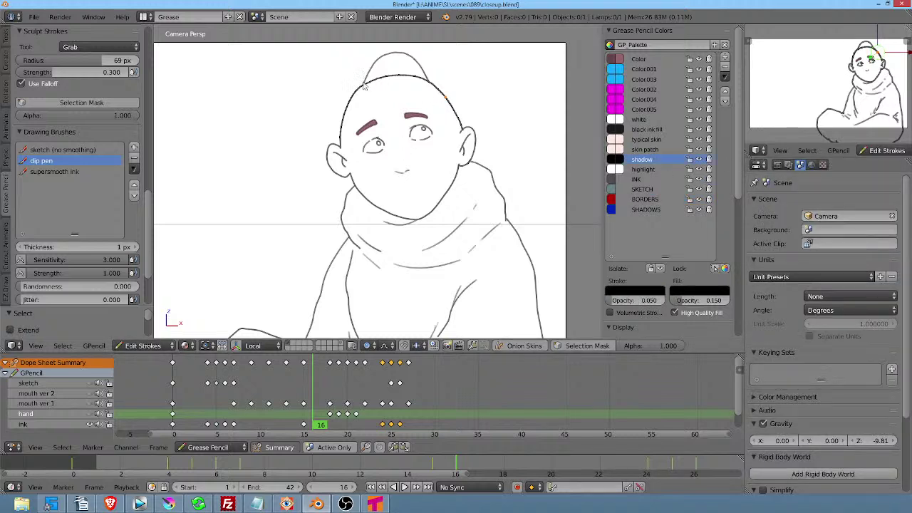
{"action": "key", "text": "shift+F7"}
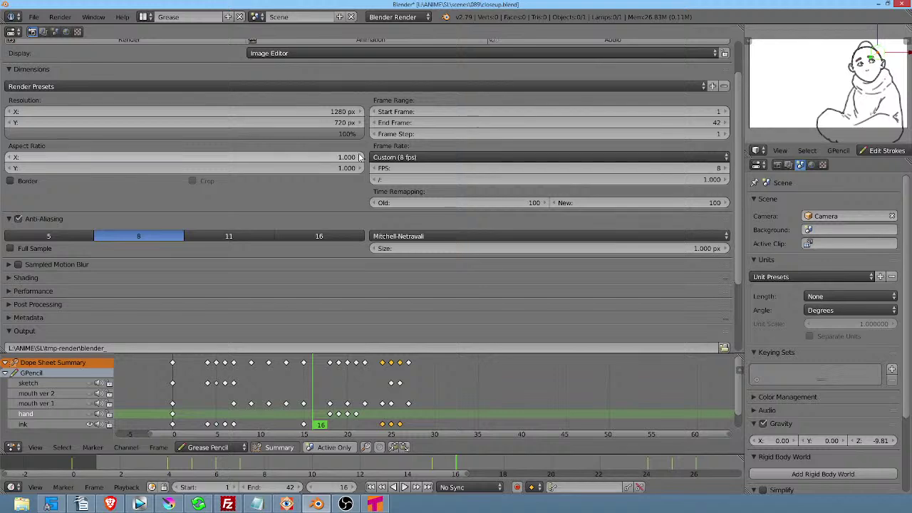
{"action": "key", "text": "shift+F5"}
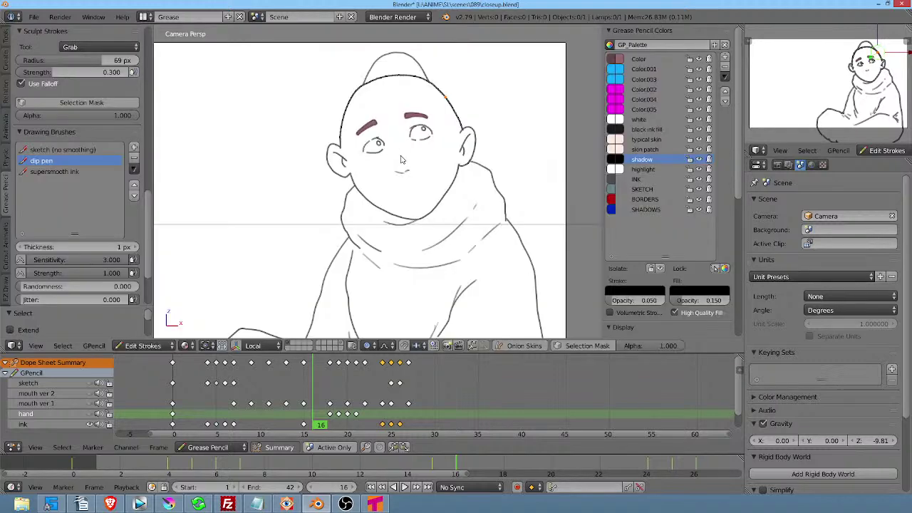
Show the scene's render settings and open the Output path for browsing.
{"action": "left_click", "coordinate": [777, 165]}
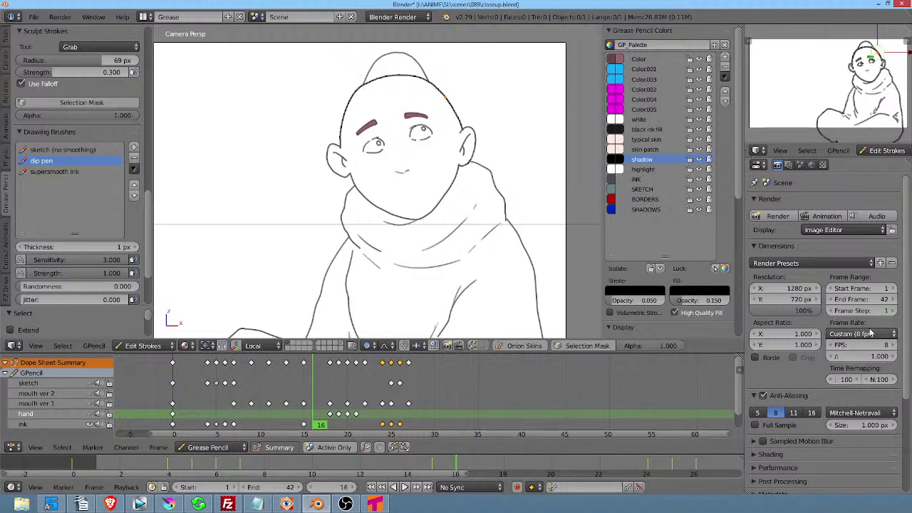
{"action": "scroll", "coordinate": [848, 319], "scroll_direction": "down", "scroll_amount": 2}
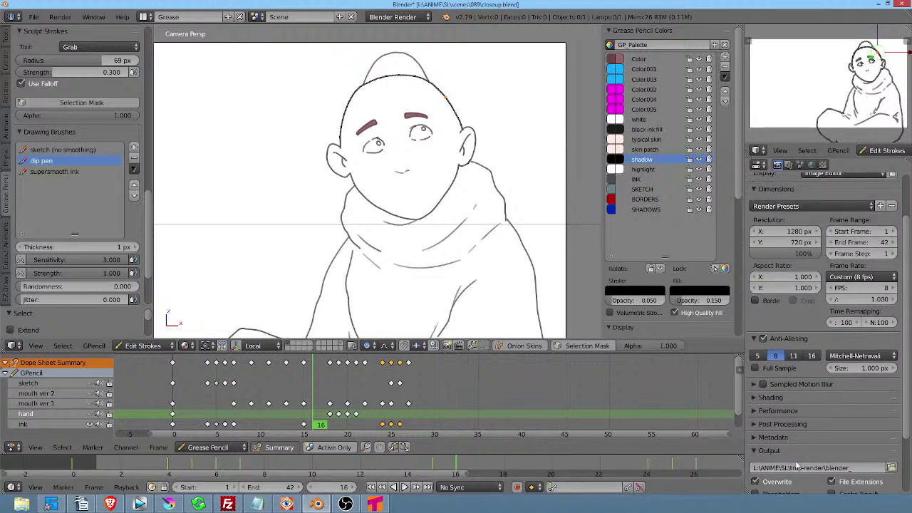
{"action": "scroll", "coordinate": [841, 370], "scroll_direction": "down", "scroll_amount": 2}
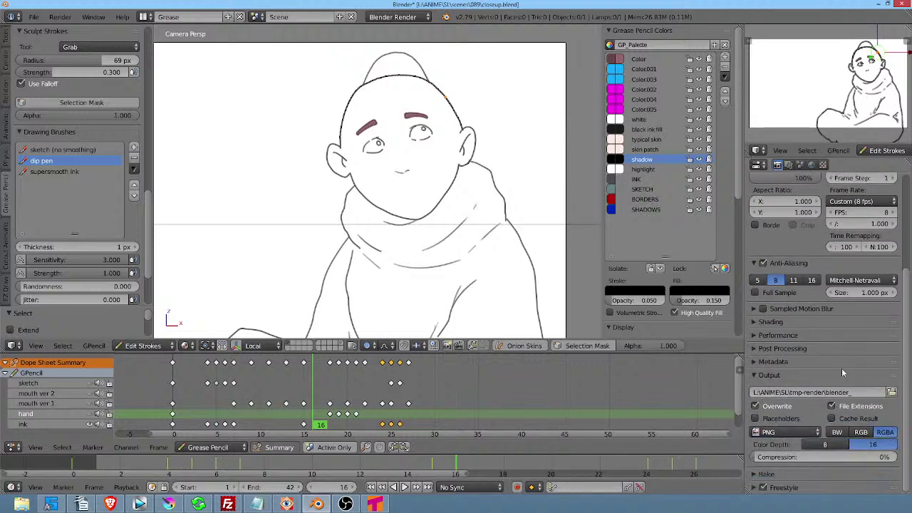
{"action": "left_click", "coordinate": [891, 392]}
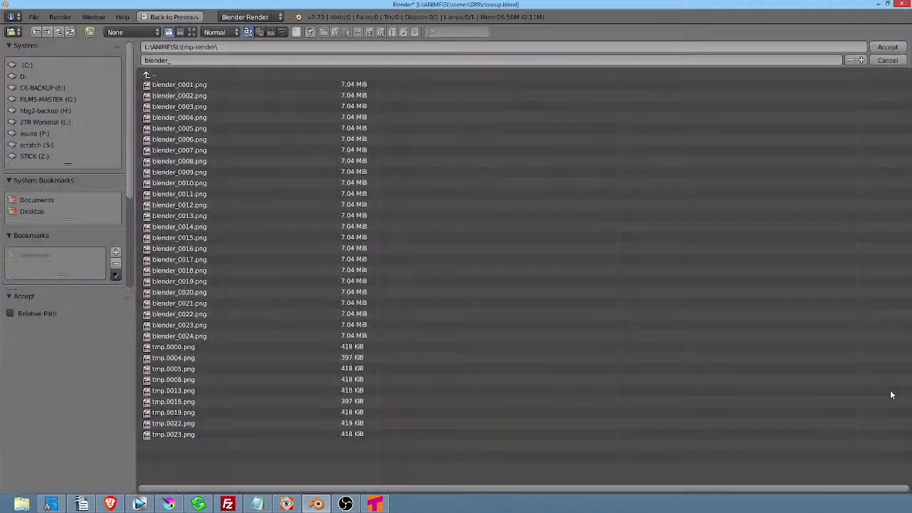
Set the output browser's location to the folder L:\ANIME\SL\scenes\089\closeup.
{"action": "left_click", "coordinate": [150, 75]}
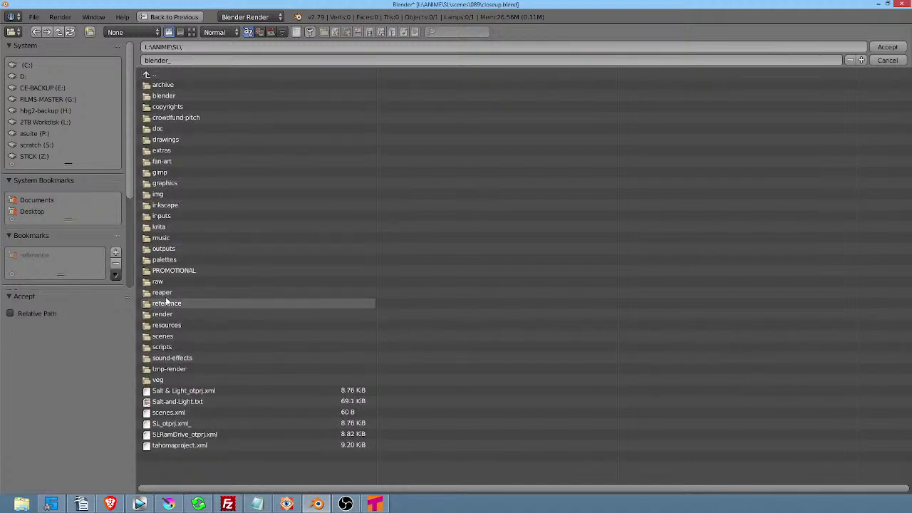
{"action": "left_click", "coordinate": [168, 336]}
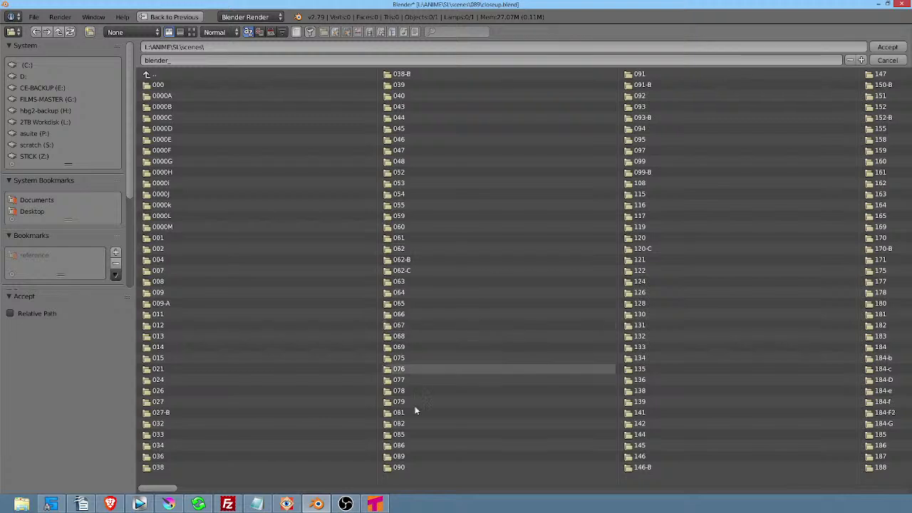
{"action": "left_click", "coordinate": [399, 457]}
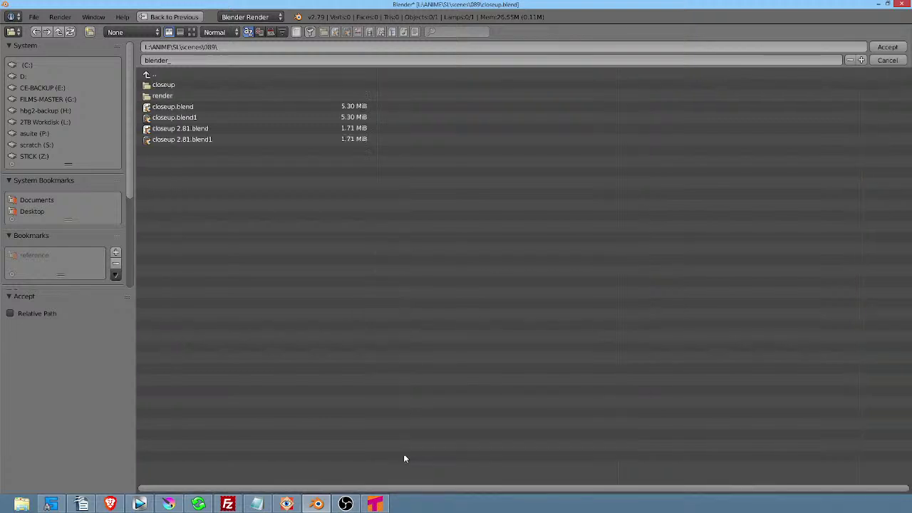
{"action": "left_click", "coordinate": [171, 86]}
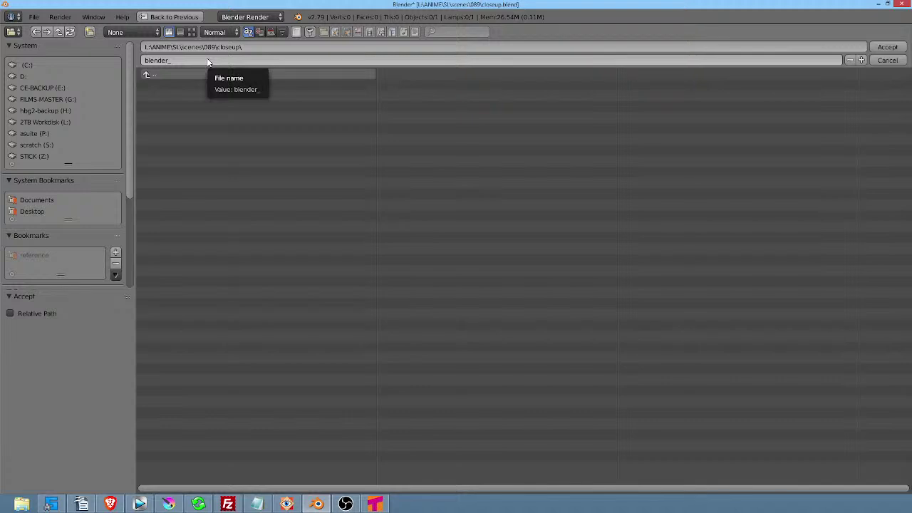
Accept the closeup folder with the file name blender_ as the render output path and check the Output settings.
{"action": "left_click", "coordinate": [189, 60]}
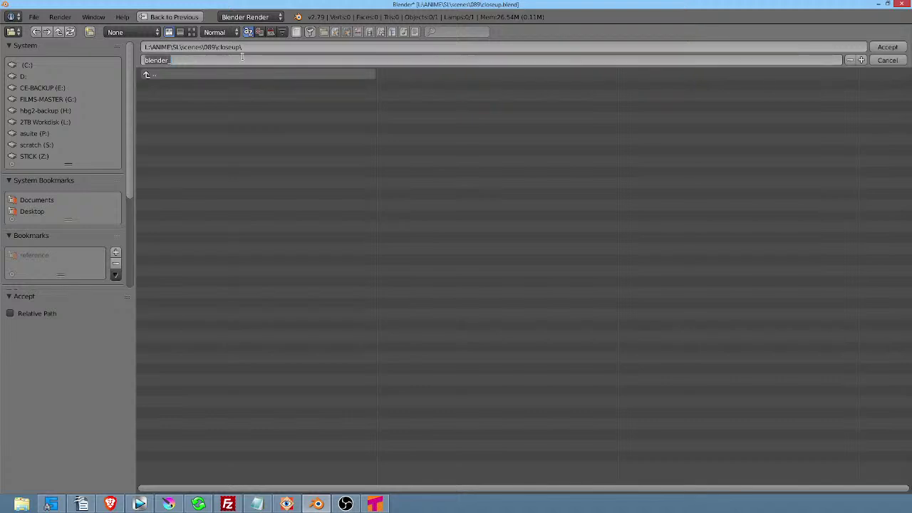
{"action": "left_click", "coordinate": [887, 47]}
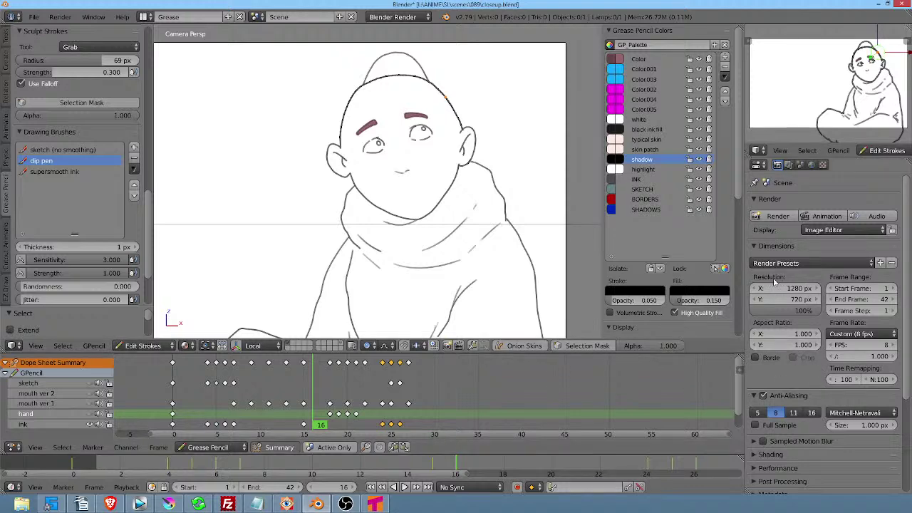
{"action": "scroll", "coordinate": [785, 382], "scroll_direction": "down", "scroll_amount": 5}
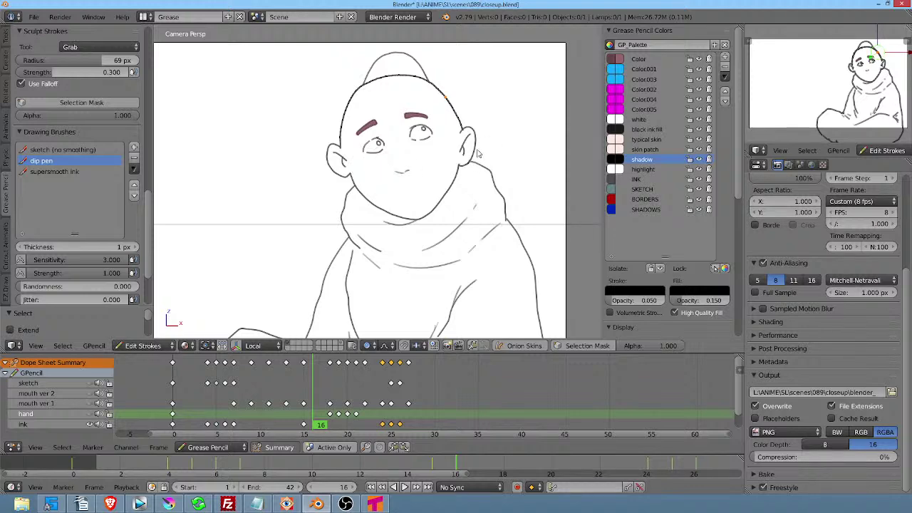
Render the full animation, frames 1 to 42, and close the render result.
{"action": "scroll", "coordinate": [484, 139], "scroll_direction": "up", "scroll_amount": 1}
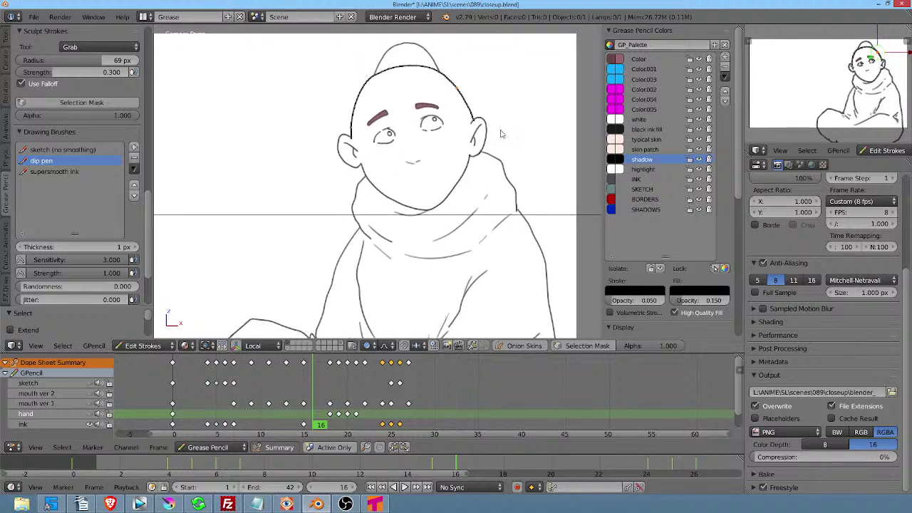
{"action": "scroll", "coordinate": [500, 133], "scroll_direction": "up", "scroll_amount": 1}
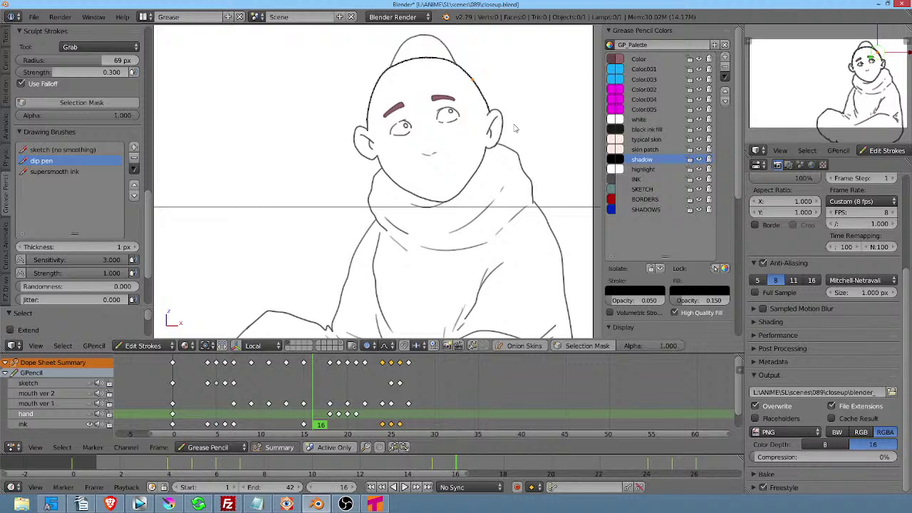
{"action": "key", "text": "ctrl+F12"}
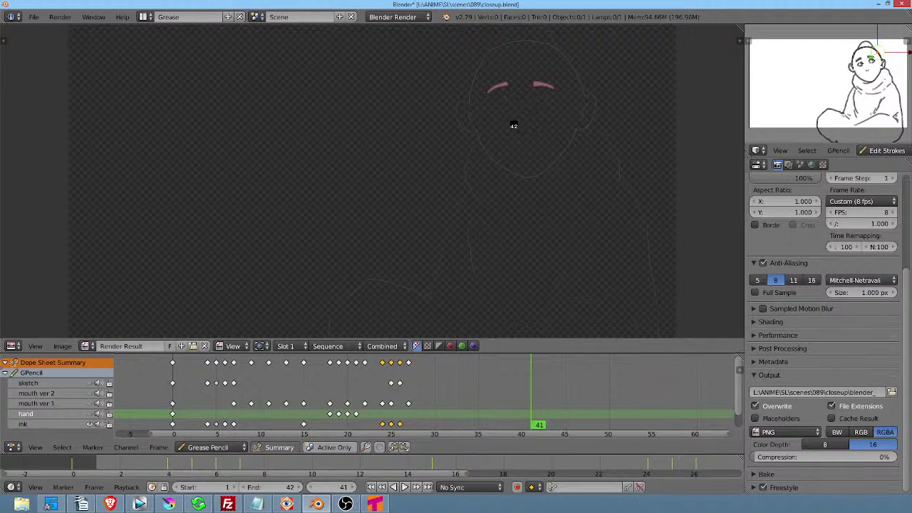
{"action": "key", "text": "Escape"}
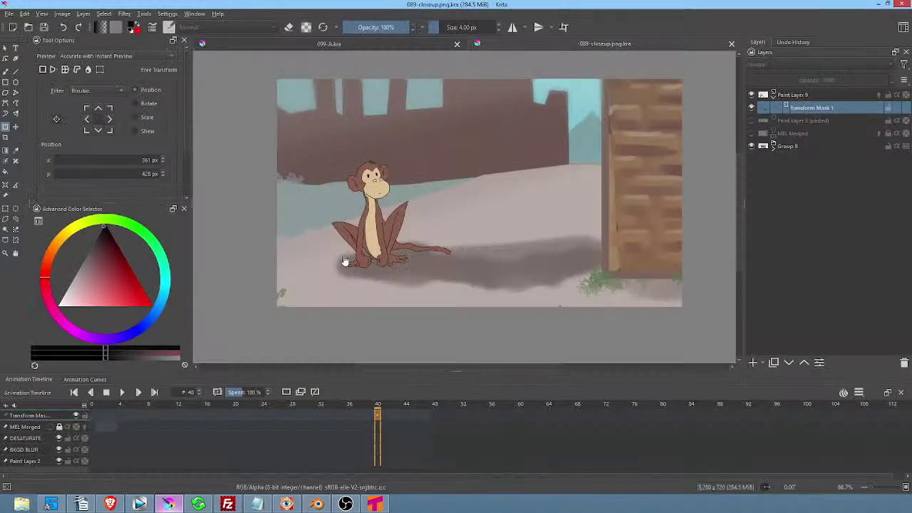
Switch to Krita and import blender_0001.png through blender_0042.png from the closeup folder as animation frames, starting at 0 with step 1.
{"action": "left_click", "coordinate": [169, 503]}
{"action": "left_click", "coordinate": [9, 14]}
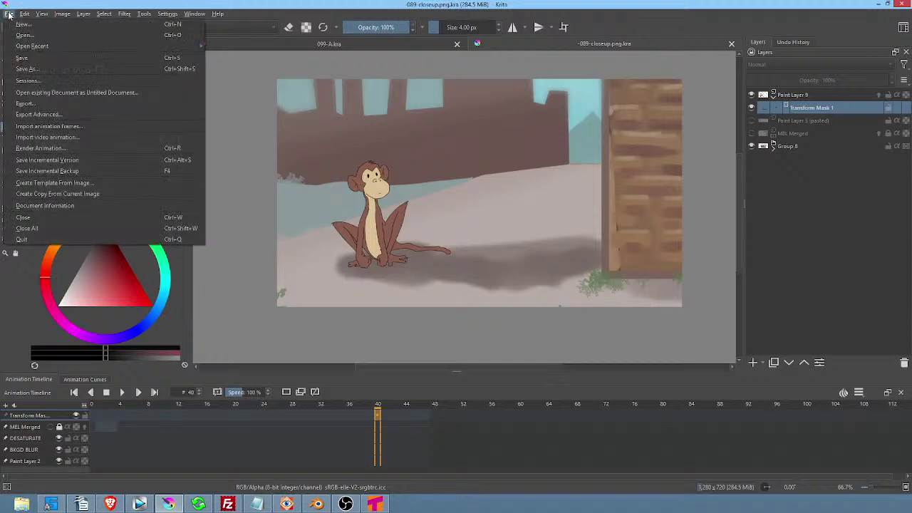
{"action": "left_click", "coordinate": [50, 126]}
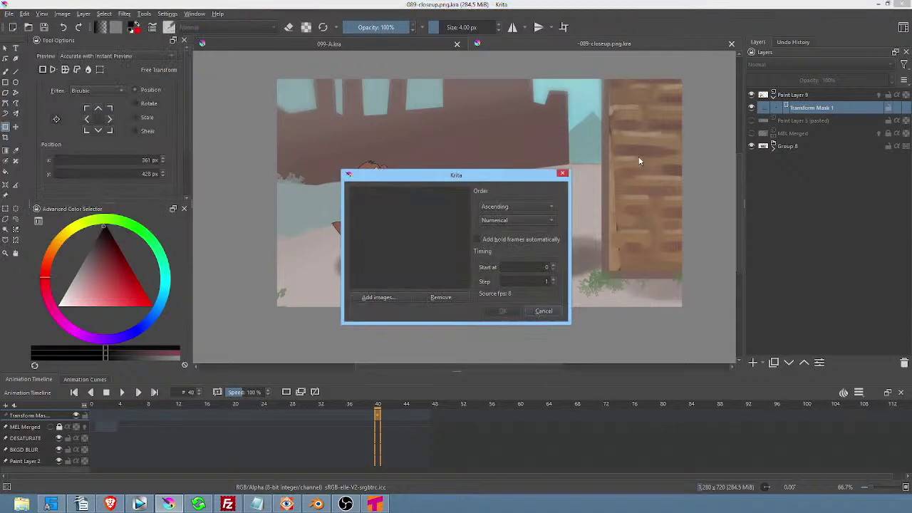
{"action": "left_click", "coordinate": [374, 298]}
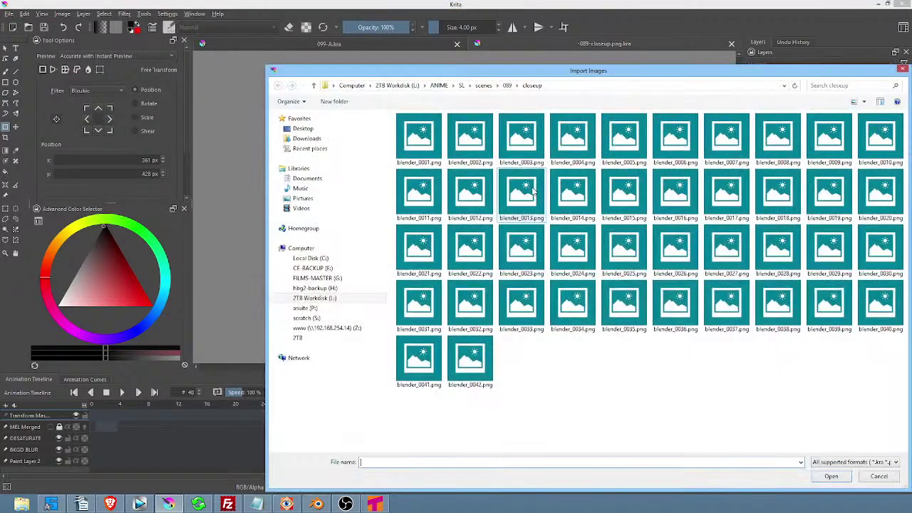
{"action": "left_click", "coordinate": [427, 143]}
{"action": "key", "text": "ctrl+a"}
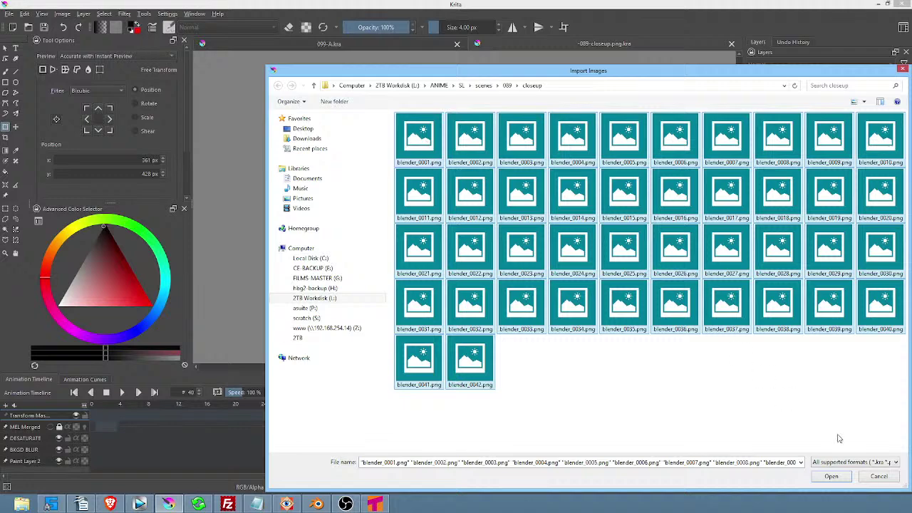
{"action": "left_click", "coordinate": [831, 476]}
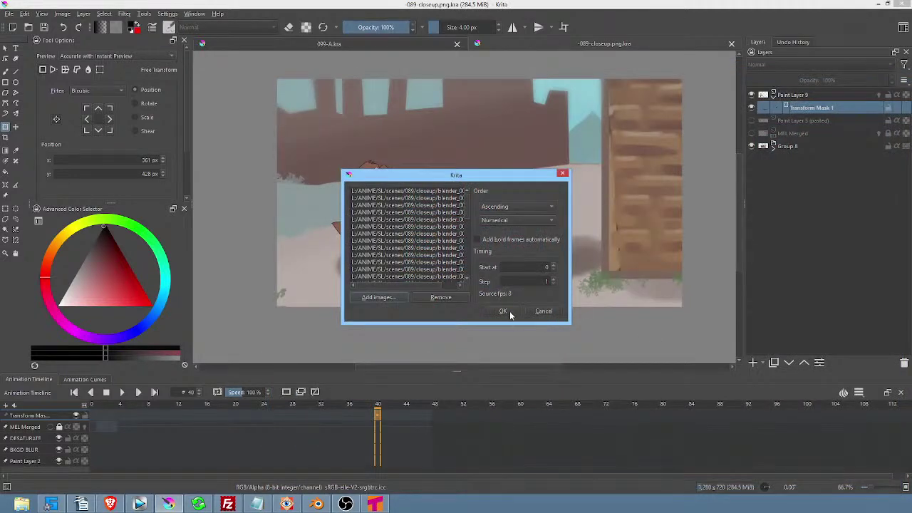
{"action": "left_click", "coordinate": [510, 315]}
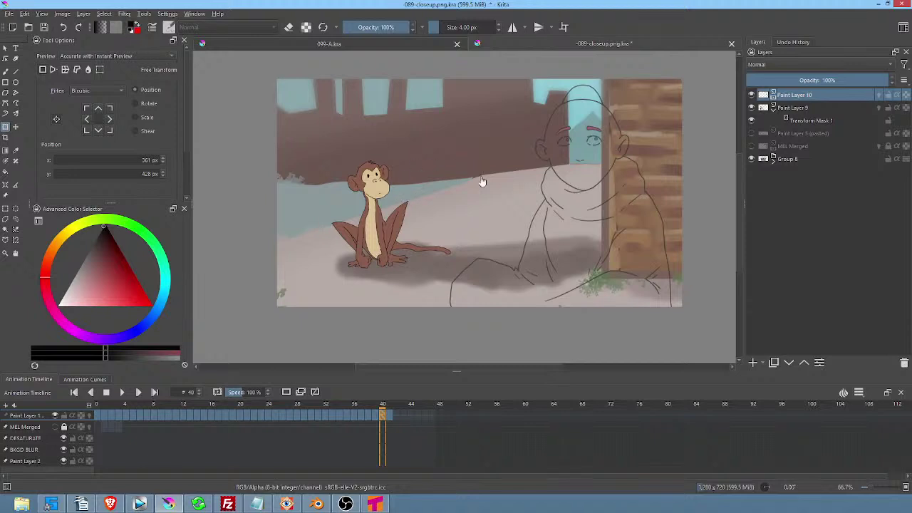
Inspect the imported line art over the background, and save the Krita document.
{"action": "scroll", "coordinate": [571, 155], "scroll_direction": "up", "scroll_amount": 3}
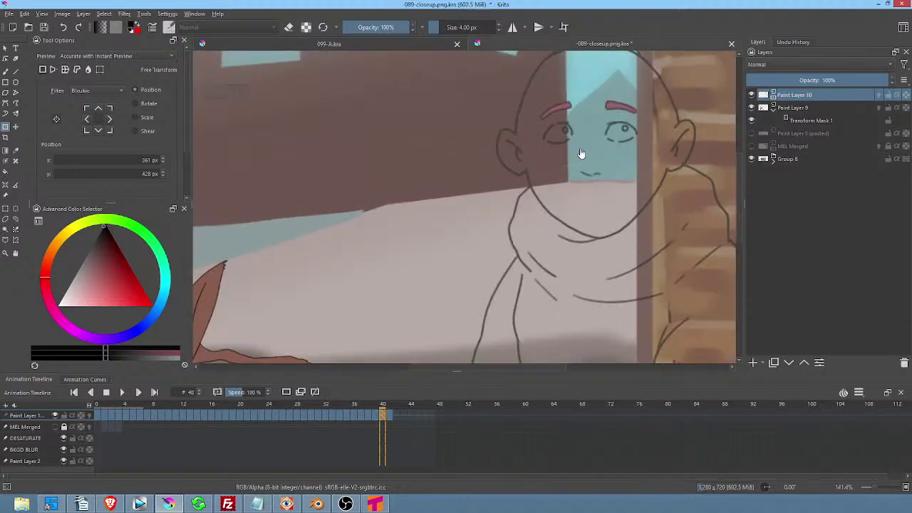
{"action": "scroll", "coordinate": [582, 152], "scroll_direction": "down", "scroll_amount": 2}
{"action": "scroll", "coordinate": [584, 150], "scroll_direction": "up", "scroll_amount": 1}
{"action": "scroll", "coordinate": [641, 167], "scroll_direction": "down", "scroll_amount": 1}
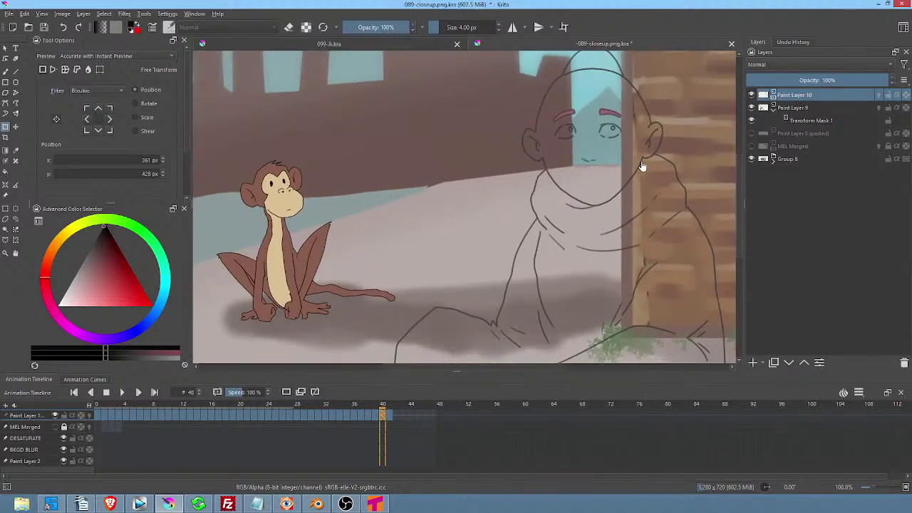
{"action": "left_click", "coordinate": [44, 27]}
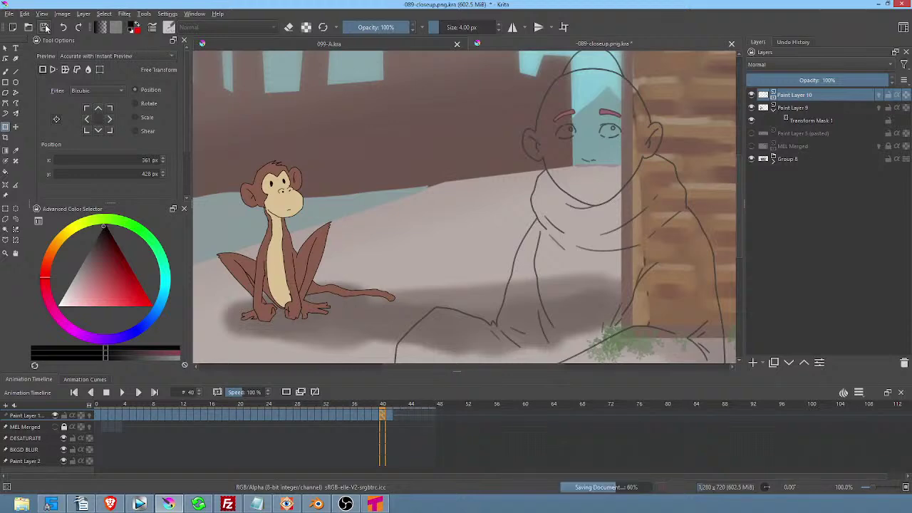
Switch back to Blender and change the render settings area to a 3D View showing its Grease Pencil Layers.
{"action": "left_click", "coordinate": [316, 504]}
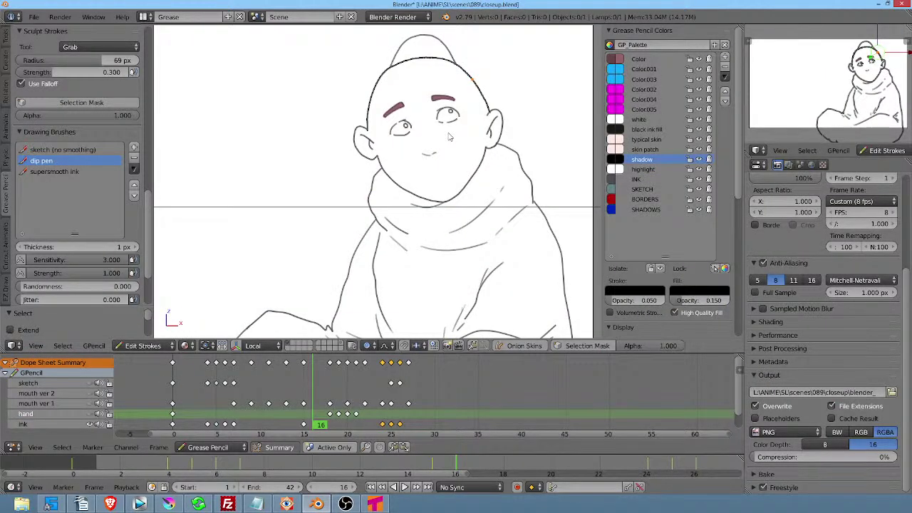
{"action": "scroll", "coordinate": [459, 140], "scroll_direction": "down", "scroll_amount": 3}
{"action": "left_click_drag", "start_coordinate": [459, 142], "coordinate": [508, 154]}
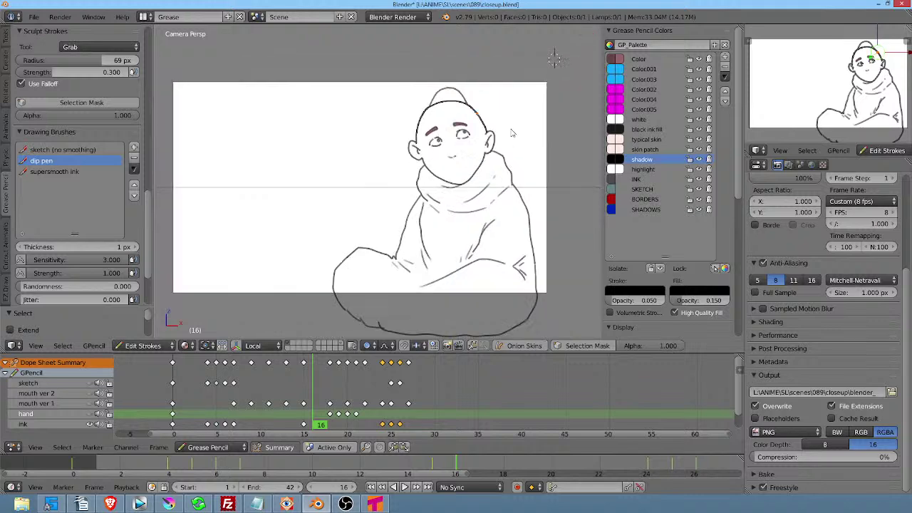
{"action": "scroll", "coordinate": [508, 154], "scroll_direction": "up", "scroll_amount": 1}
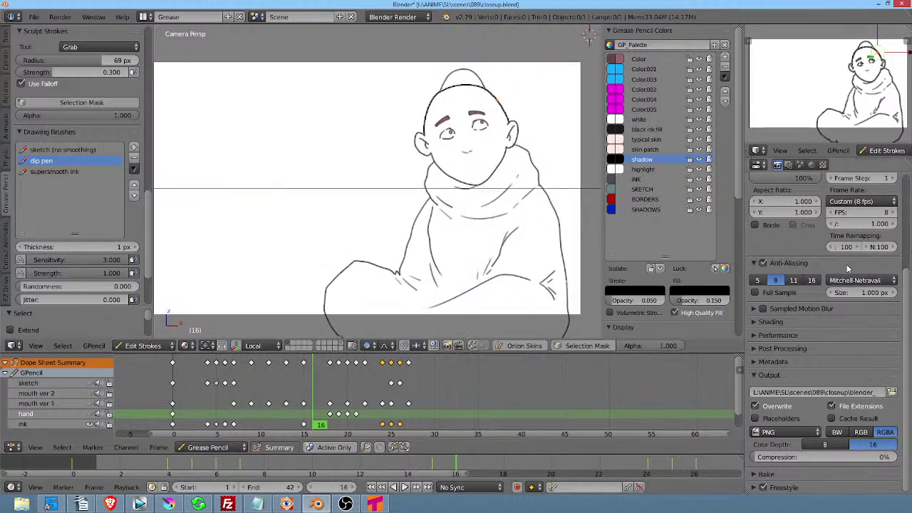
{"action": "key", "text": "shift+F5"}
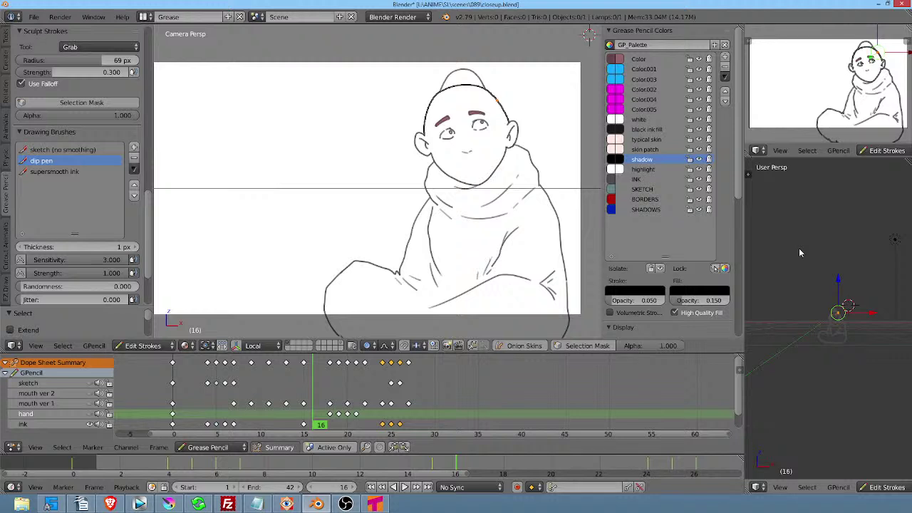
{"action": "key", "text": "n"}
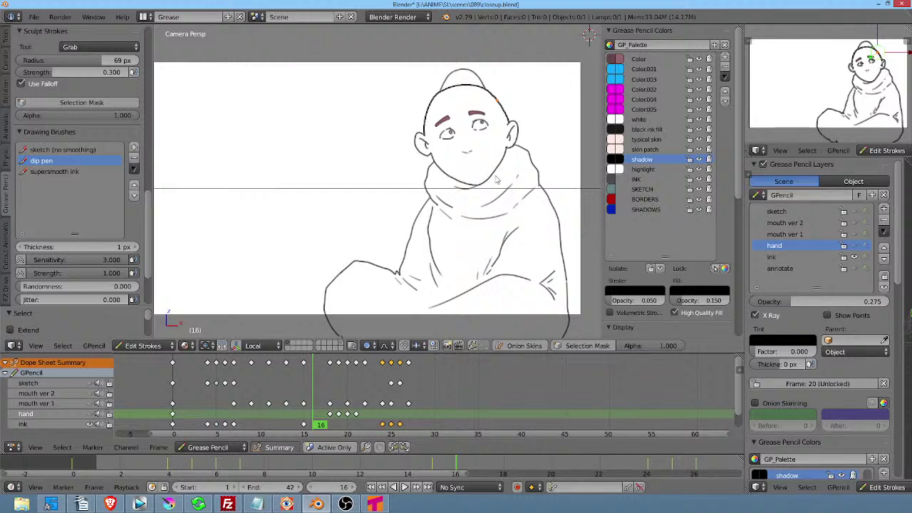
Cycle through the Default, Grease, UV Editing, Video Editing and Compositing screen layouts, ending on the Grease layout.
{"action": "key", "text": "ctrl+Left"}
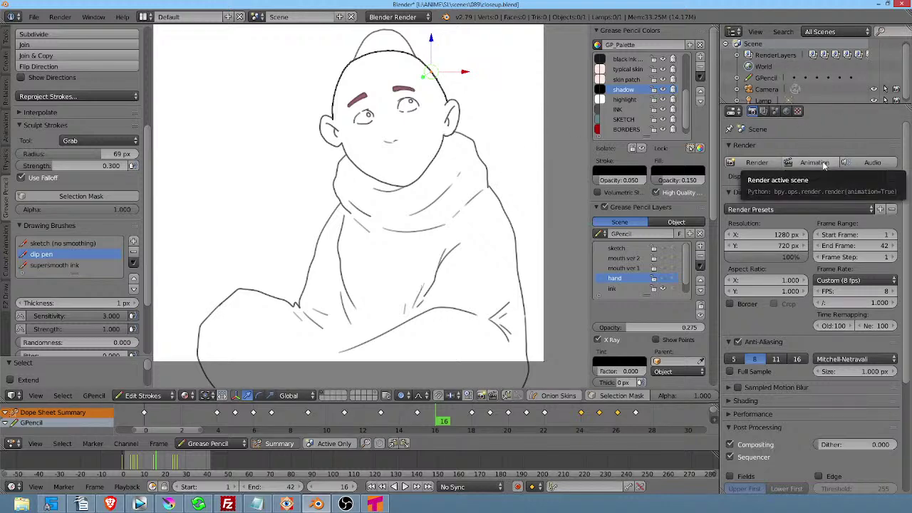
{"action": "key", "text": "ctrl+Right"}
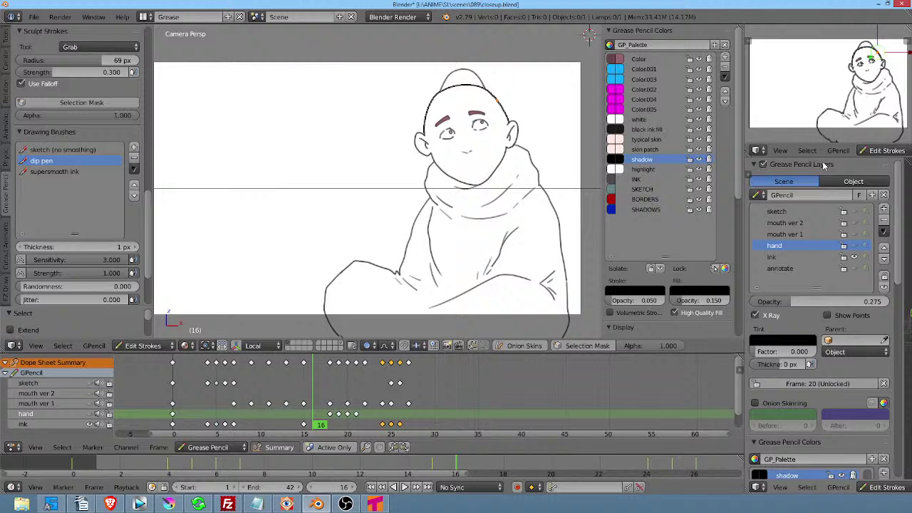
{"action": "key", "text": "ctrl+Right"}
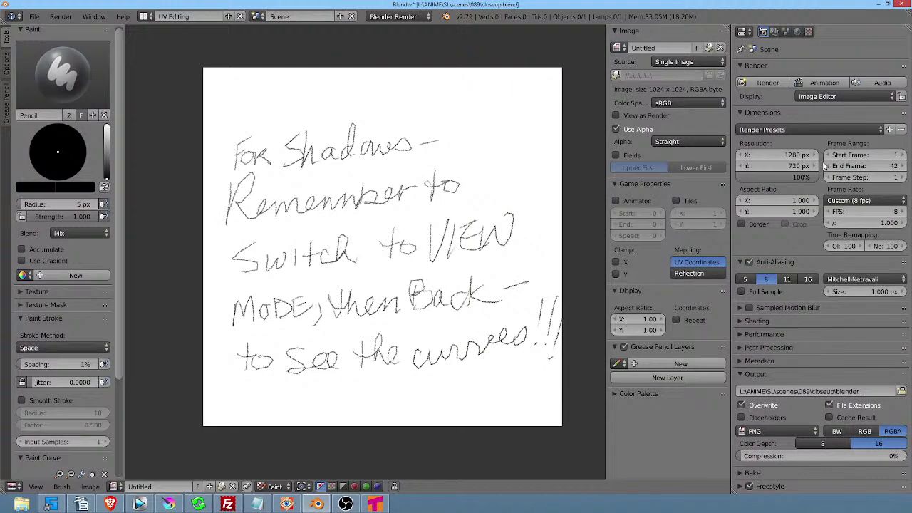
{"action": "key", "text": "ctrl+Right"}
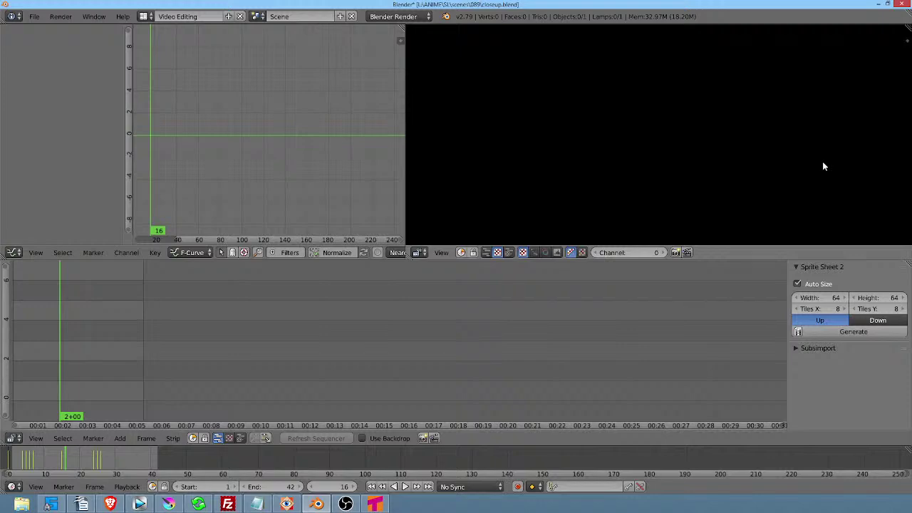
{"action": "key", "text": "ctrl+Right"}
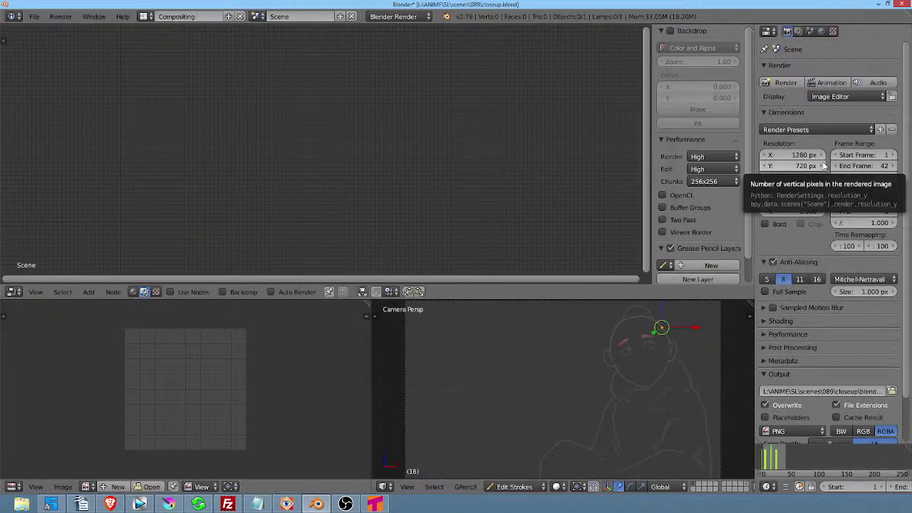
{"action": "key", "text": "ctrl+Right"}
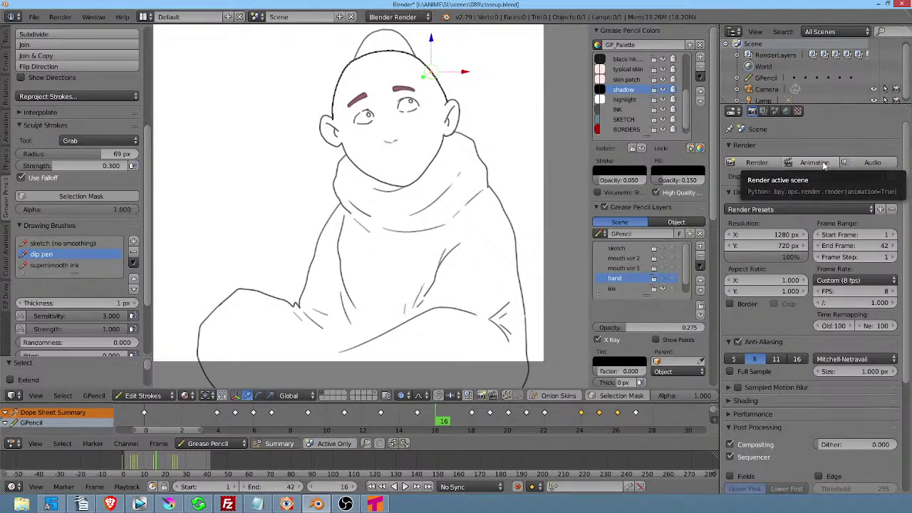
{"action": "key", "text": "ctrl+Right"}
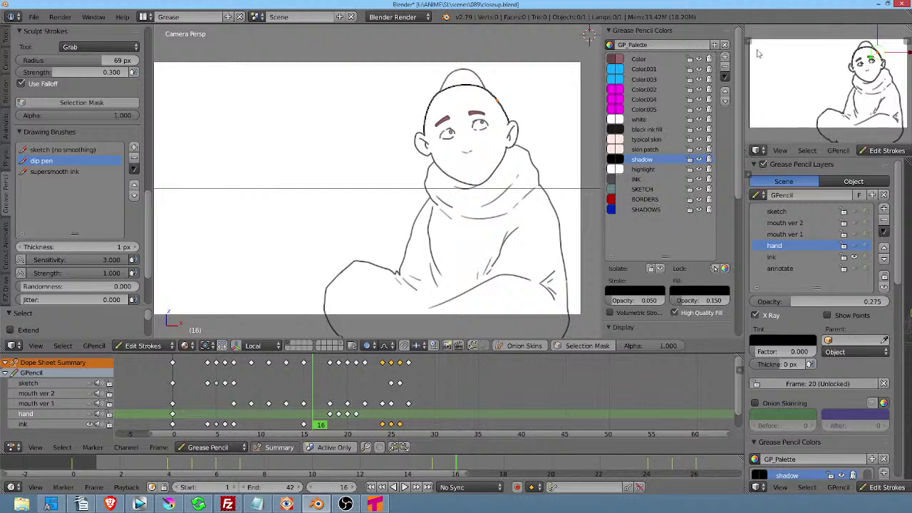
Save the current blend file.
{"action": "left_click", "coordinate": [47, 16]}
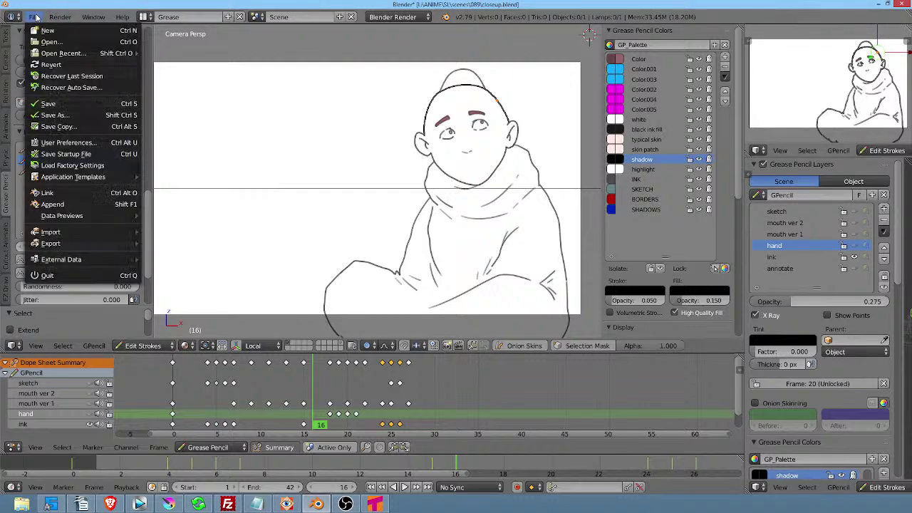
{"action": "left_click", "coordinate": [107, 104]}
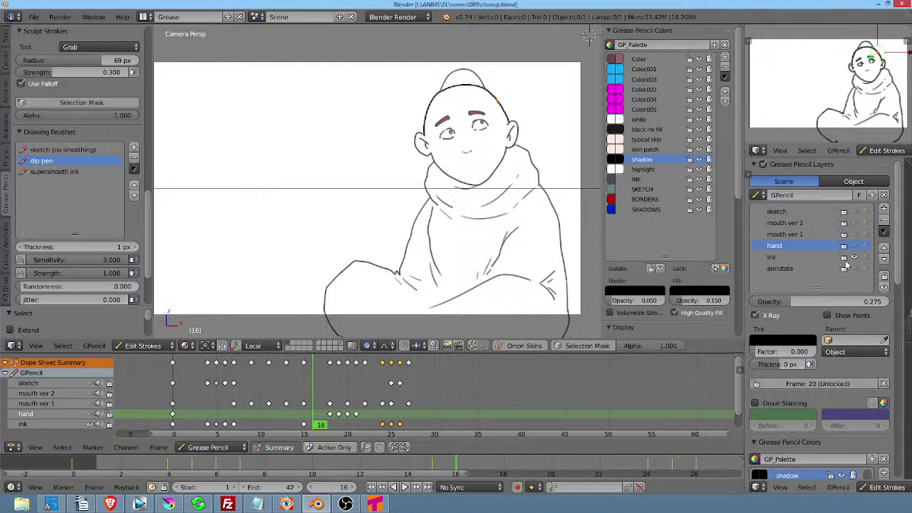
Show the hand layer and review the animation by playing and scrubbing it from frame 0 to 26, ending playback at frame 0.
{"action": "key", "text": "alt+a"}
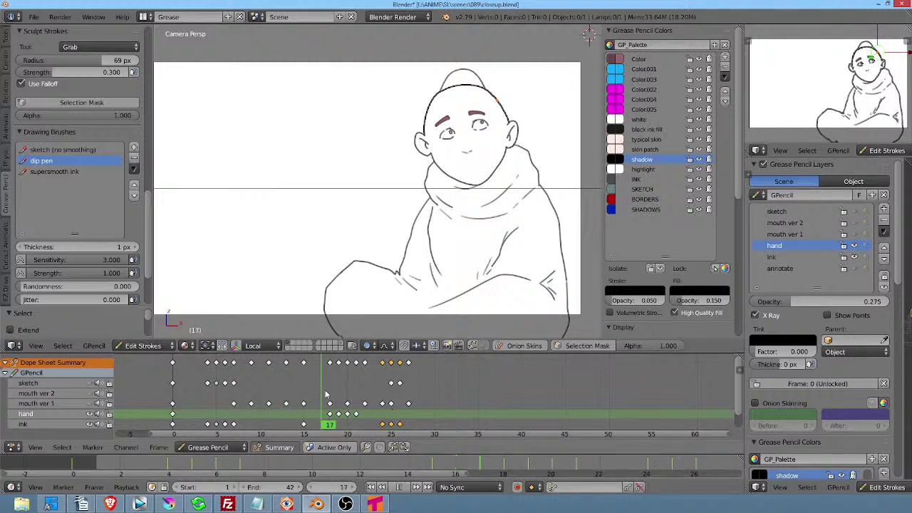
{"action": "mouse_move", "coordinate": [325, 394]}
{"action": "left_mouse_down"}
{"action": "mouse_move", "coordinate": [382, 391]}
{"action": "mouse_move", "coordinate": [264, 389]}
{"action": "mouse_move", "coordinate": [415, 385]}
{"action": "mouse_move", "coordinate": [173, 396]}
{"action": "left_mouse_up"}
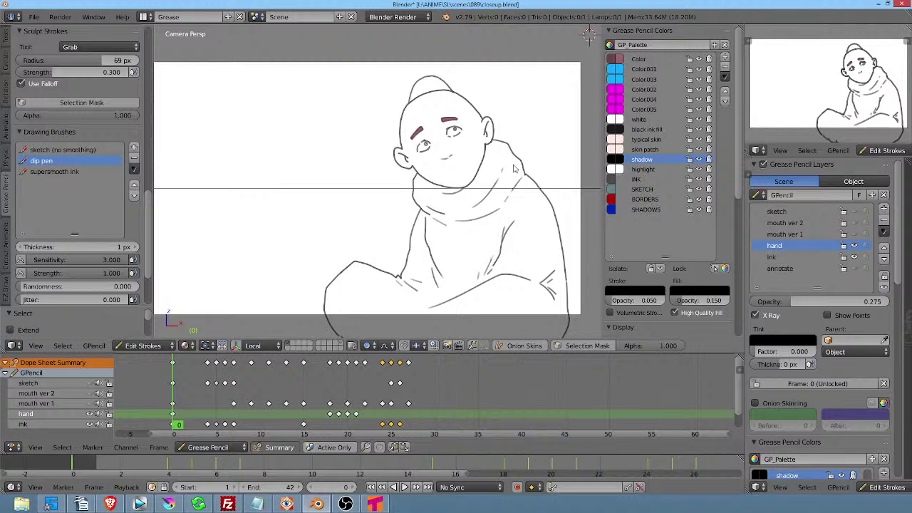
{"action": "scroll", "coordinate": [513, 168], "scroll_direction": "up", "scroll_amount": 2}
{"action": "scroll", "coordinate": [513, 168], "scroll_direction": "down", "scroll_amount": 1}
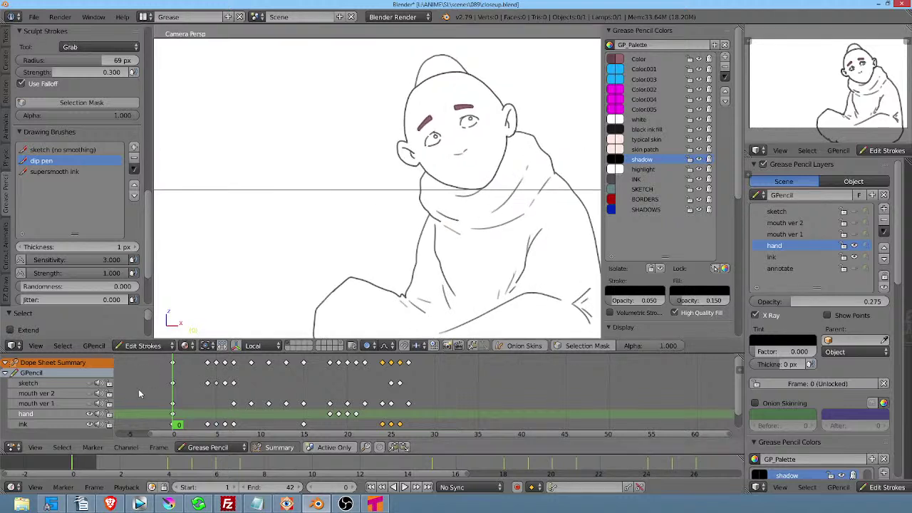
{"action": "left_click_drag", "start_coordinate": [185, 394], "coordinate": [401, 380]}
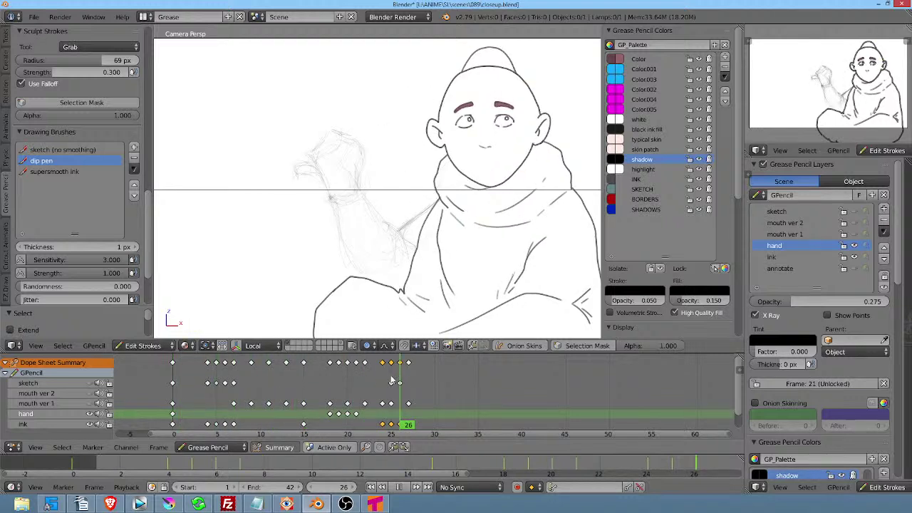
{"action": "key", "text": "Escape"}
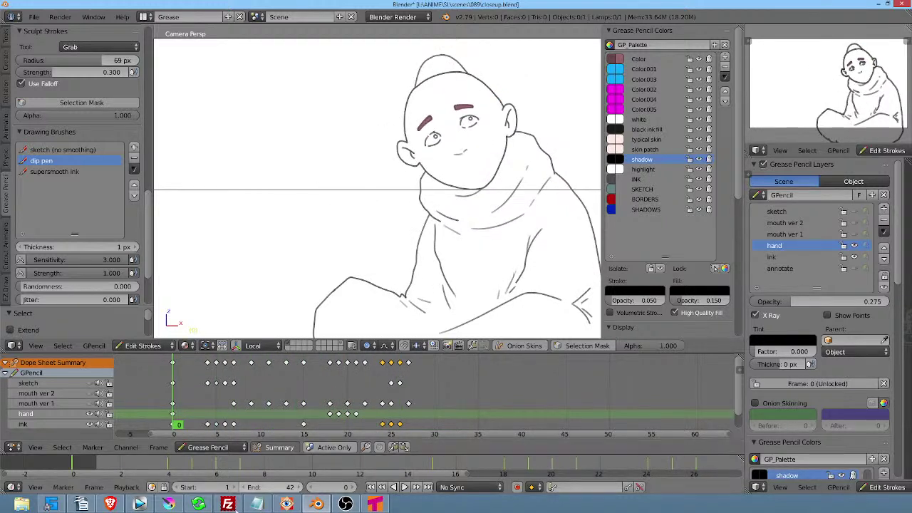
Switch to Krita, hide the Group 8 background and show the Paint Layer 5 (pasted) reference layer.
{"action": "left_click", "coordinate": [169, 504]}
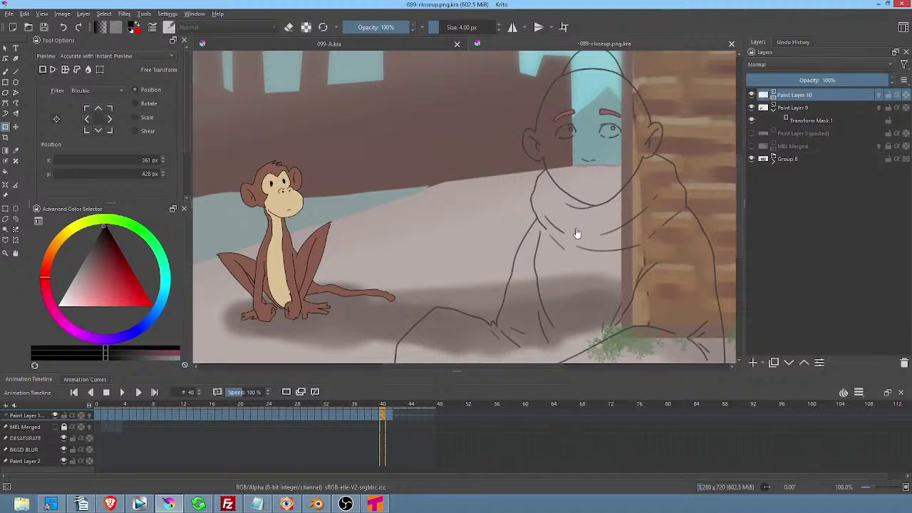
{"action": "scroll", "coordinate": [577, 233], "scroll_direction": "down", "scroll_amount": 2}
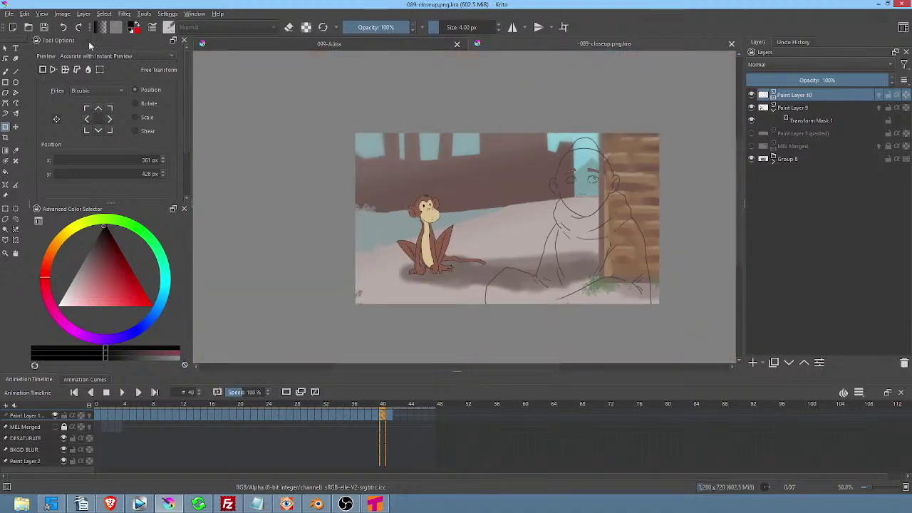
{"action": "left_click", "coordinate": [750, 158]}
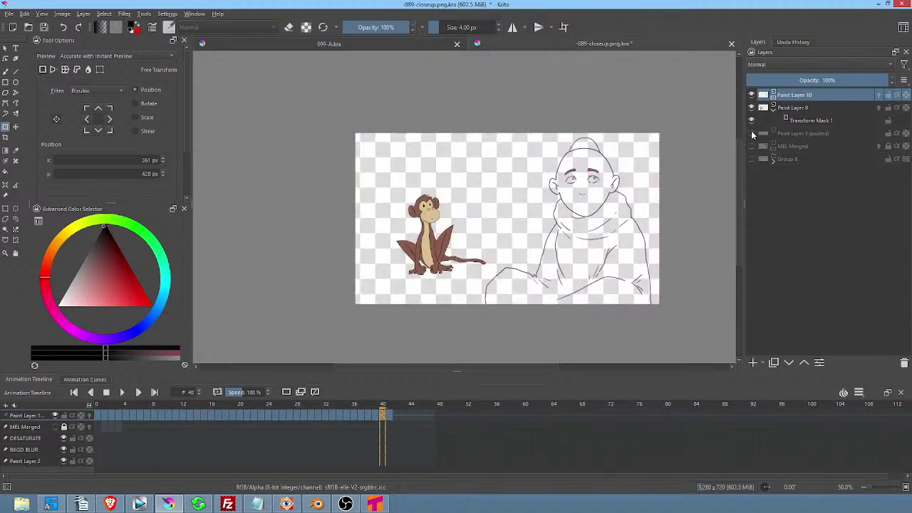
{"action": "left_click", "coordinate": [752, 133]}
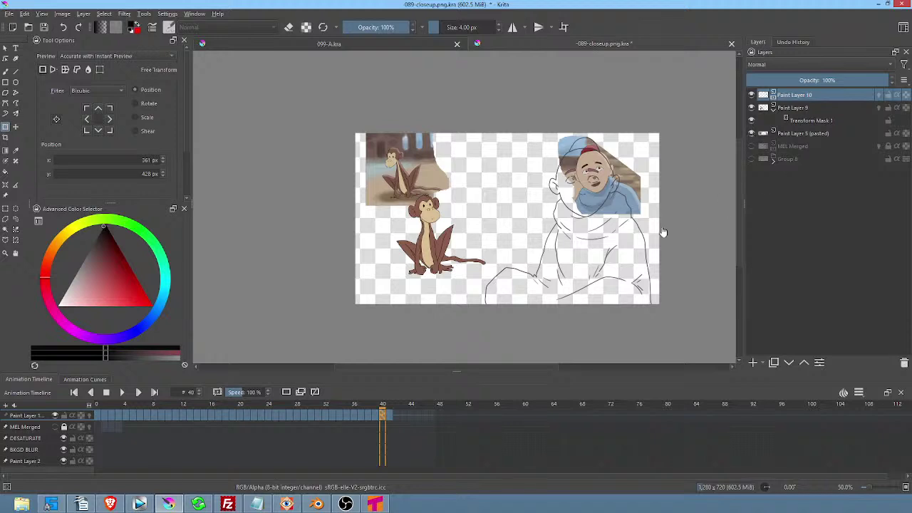
On Paint Layer 5 (pasted), lasso the coloured boy reference and move it off the line art, beside the monkey reference.
{"action": "left_click", "coordinate": [812, 134]}
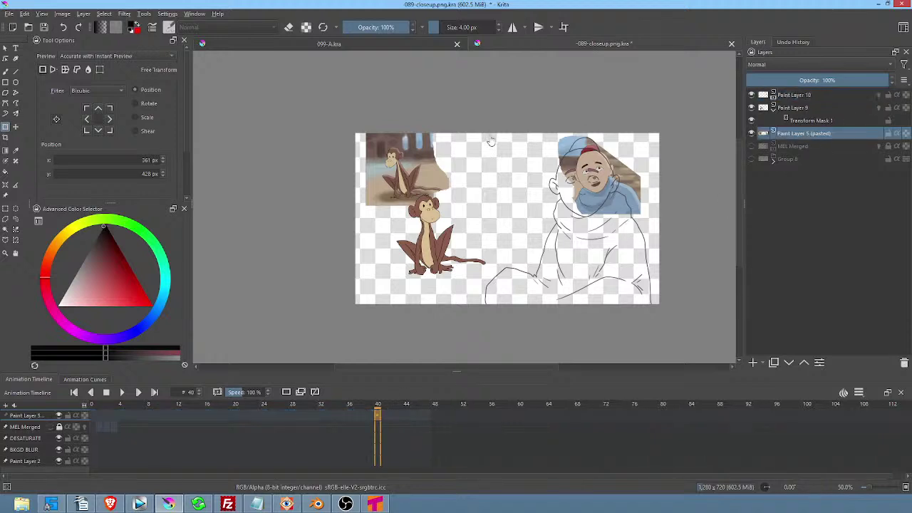
{"action": "key", "text": "o"}
{"action": "mouse_move", "coordinate": [539, 133]}
{"action": "left_mouse_down"}
{"action": "mouse_move", "coordinate": [533, 162]}
{"action": "mouse_move", "coordinate": [588, 222]}
{"action": "mouse_move", "coordinate": [650, 229]}
{"action": "mouse_move", "coordinate": [676, 203]}
{"action": "mouse_move", "coordinate": [627, 139]}
{"action": "mouse_move", "coordinate": [560, 110]}
{"action": "left_mouse_up"}
{"action": "key", "text": "ctrl+t"}
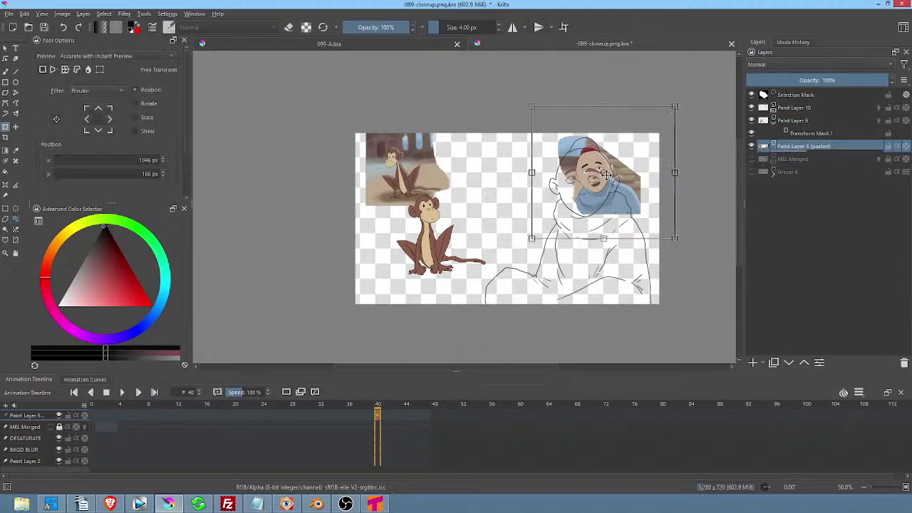
{"action": "left_click_drag", "start_coordinate": [604, 173], "coordinate": [499, 173]}
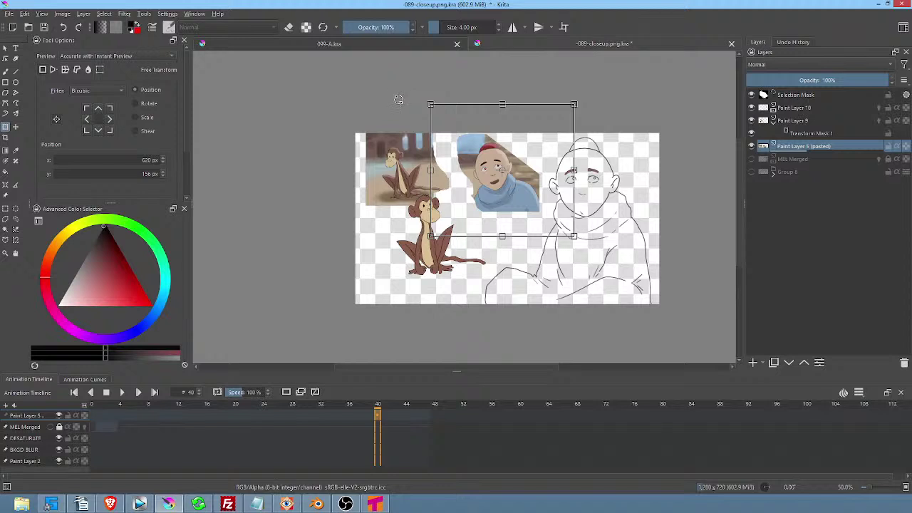
{"action": "key", "text": "Return"}
Lasso the monkey reference picture and move it into the canvas's upper-left corner.
{"action": "mouse_move", "coordinate": [362, 154]}
{"action": "left_mouse_down"}
{"action": "mouse_move", "coordinate": [354, 222]}
{"action": "mouse_move", "coordinate": [438, 205]}
{"action": "mouse_move", "coordinate": [453, 159]}
{"action": "mouse_move", "coordinate": [427, 112]}
{"action": "mouse_move", "coordinate": [363, 132]}
{"action": "left_mouse_up"}
{"action": "key", "text": "ctrl+t"}
{"action": "left_click_drag", "start_coordinate": [412, 156], "coordinate": [405, 144]}
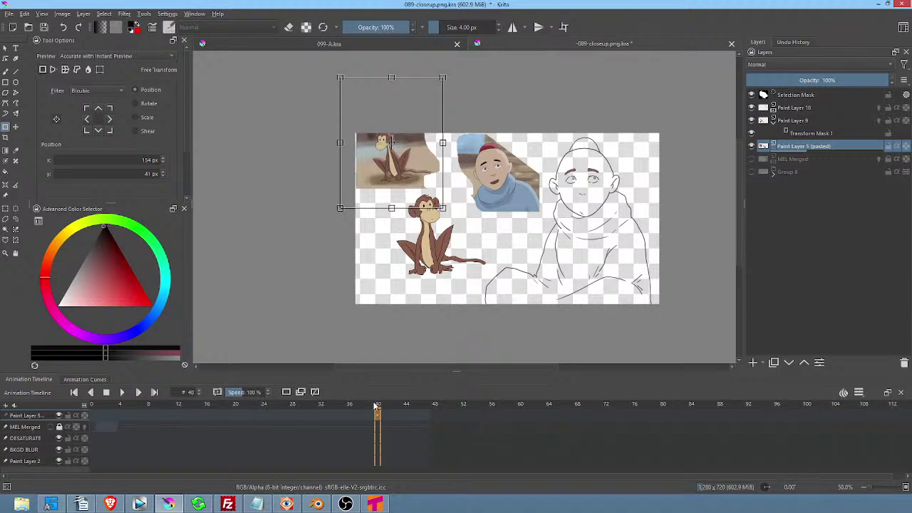
Go back from frame 40 to frame 1 and save the document.
{"action": "key", "text": "Left"}
{"action": "key", "text": "Left"}
{"action": "key", "text": "Left"}
{"action": "key", "text": "Left"}
{"action": "key", "text": "Left"}
{"action": "key", "text": "Left"}
{"action": "key", "text": "Left"}
{"action": "key", "text": "Left"}
{"action": "key", "text": "Left"}
{"action": "key", "text": "Left"}
{"action": "key", "text": "Left"}
{"action": "key", "text": "Left"}
{"action": "key", "text": "Left"}
{"action": "key", "text": "Left"}
{"action": "key", "text": "Left"}
{"action": "key", "text": "Left"}
{"action": "key", "text": "Left"}
{"action": "key", "text": "Left"}
{"action": "key", "text": "Left"}
{"action": "key", "text": "Left"}
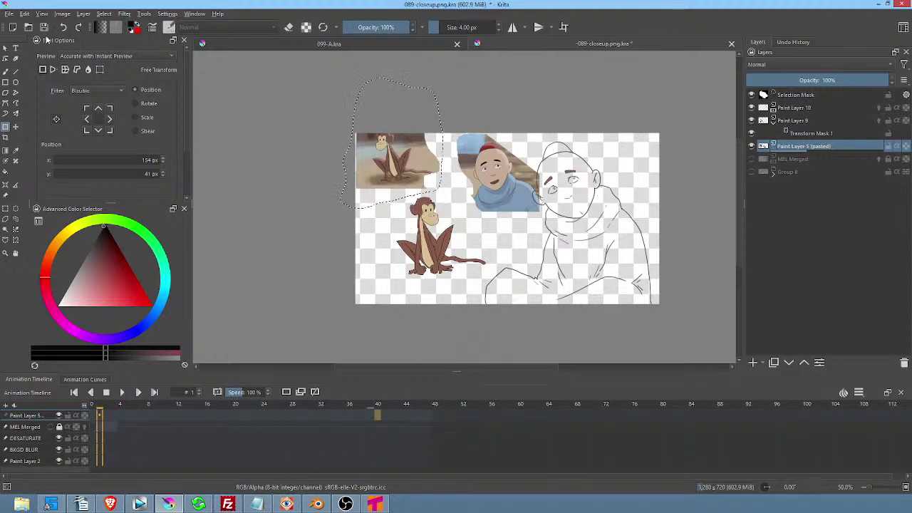
{"action": "left_click", "coordinate": [43, 27]}
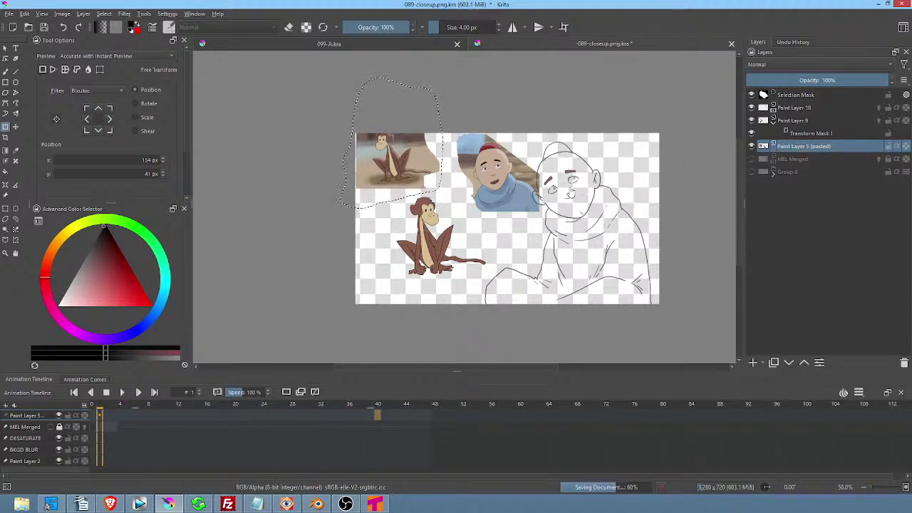
Lasso the coloured boy reference again, move it up closer to the monkey reference, and save the document.
{"action": "key", "text": "shift+s"}
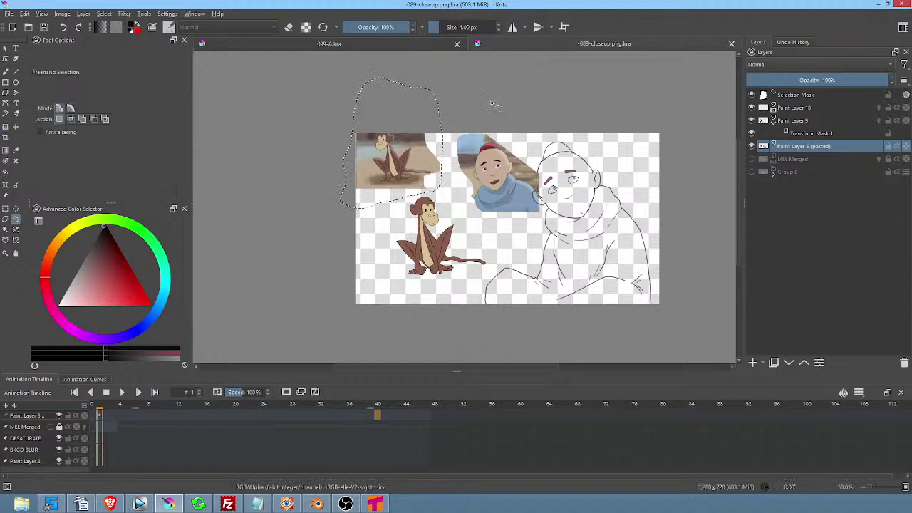
{"action": "mouse_move", "coordinate": [456, 130]}
{"action": "left_mouse_down"}
{"action": "mouse_move", "coordinate": [450, 183]}
{"action": "mouse_move", "coordinate": [520, 242]}
{"action": "mouse_move", "coordinate": [500, 123]}
{"action": "mouse_move", "coordinate": [456, 128]}
{"action": "left_mouse_up"}
{"action": "key", "text": "ctrl+t"}
{"action": "left_click_drag", "start_coordinate": [520, 185], "coordinate": [492, 172]}
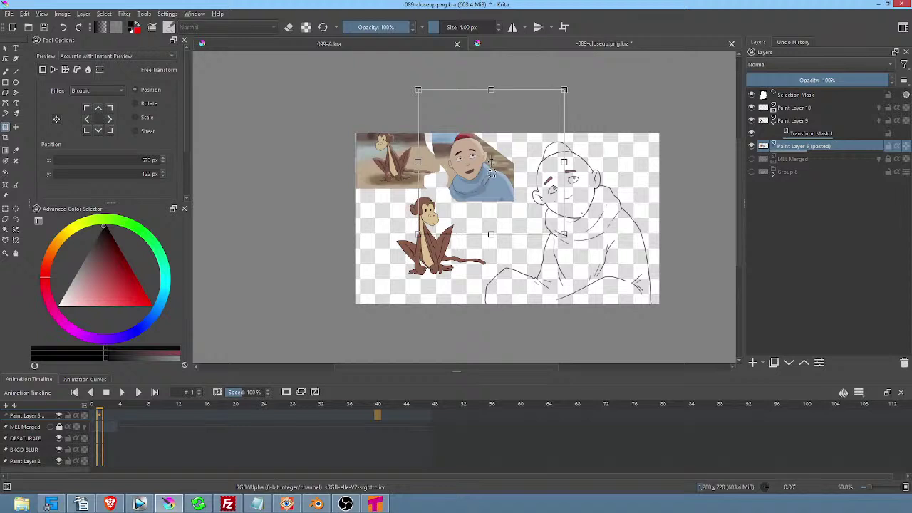
{"action": "key", "text": "Return"}
{"action": "key", "text": "ctrl+s"}
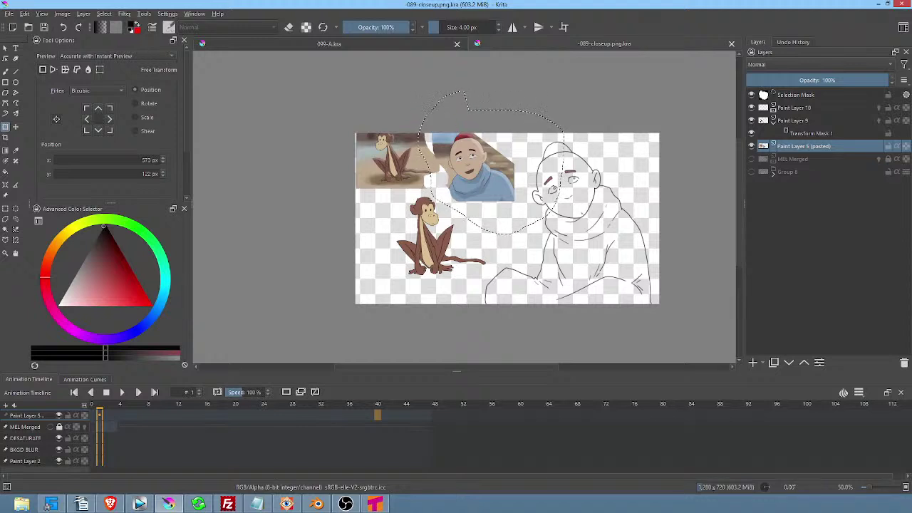
Show the Group 8 background behind the references and clear the selection.
{"action": "left_click", "coordinate": [752, 172]}
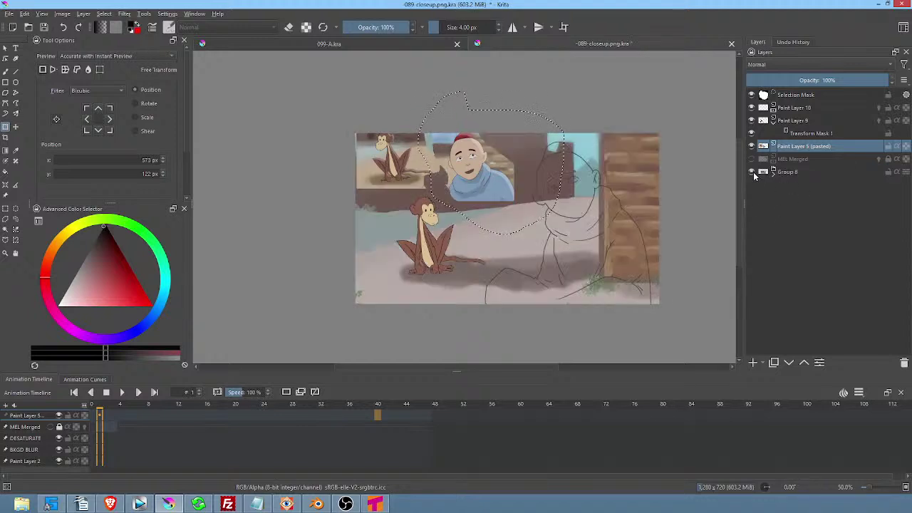
{"action": "scroll", "coordinate": [519, 189], "scroll_direction": "up", "scroll_amount": 5}
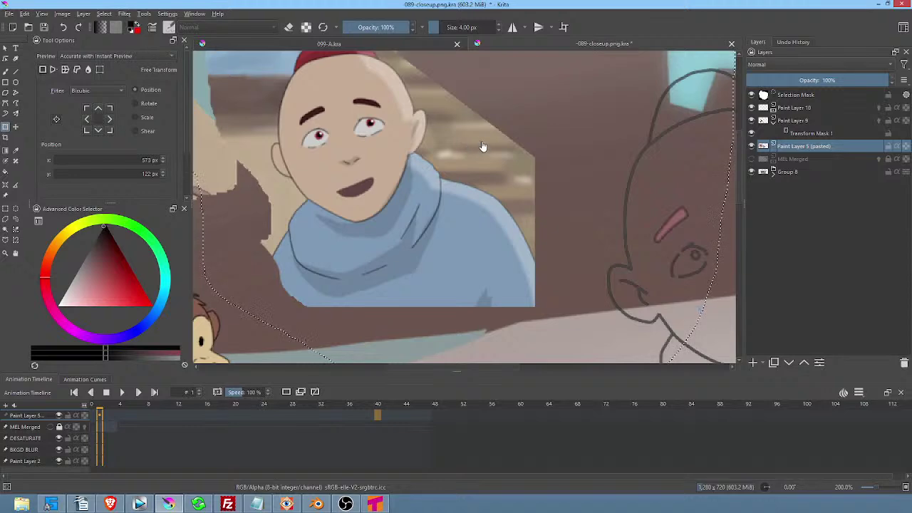
{"action": "scroll", "coordinate": [471, 147], "scroll_direction": "down", "scroll_amount": 4}
{"action": "scroll", "coordinate": [488, 147], "scroll_direction": "up", "scroll_amount": 3}
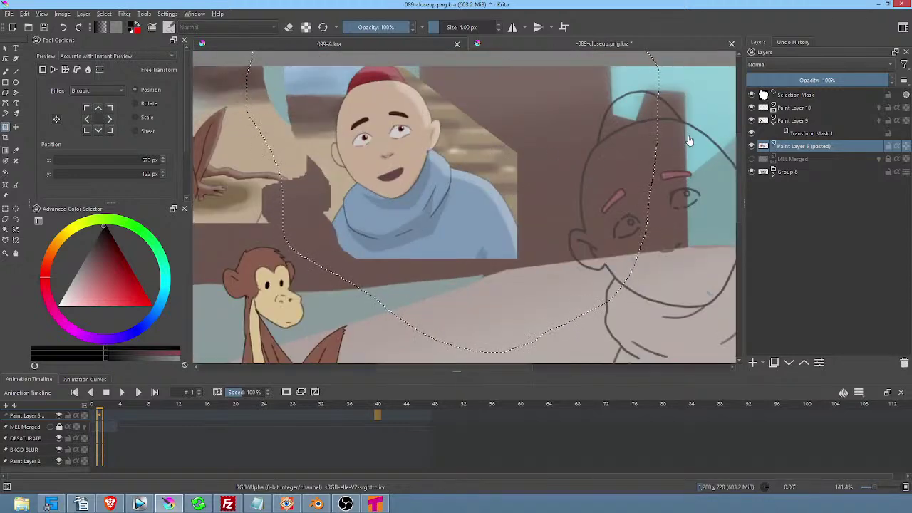
{"action": "key", "text": "ctrl+shift+a"}
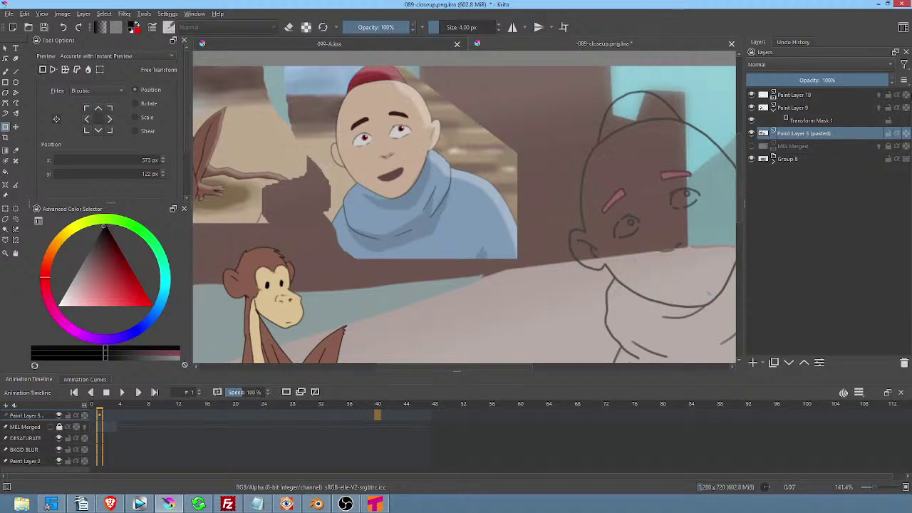
Compare the line art with the coloured reference over the background, and hide Group 8.
{"action": "scroll", "coordinate": [576, 153], "scroll_direction": "down", "scroll_amount": 3}
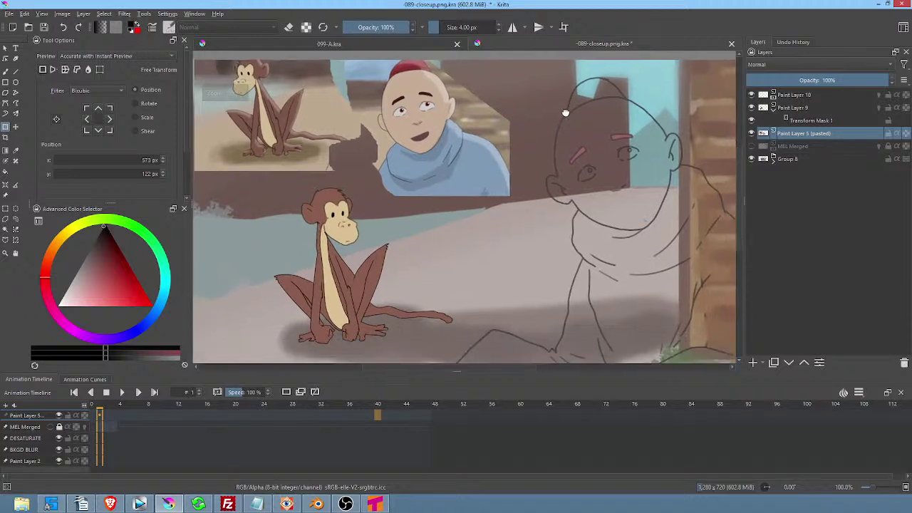
{"action": "scroll", "coordinate": [604, 140], "scroll_direction": "down", "scroll_amount": 3}
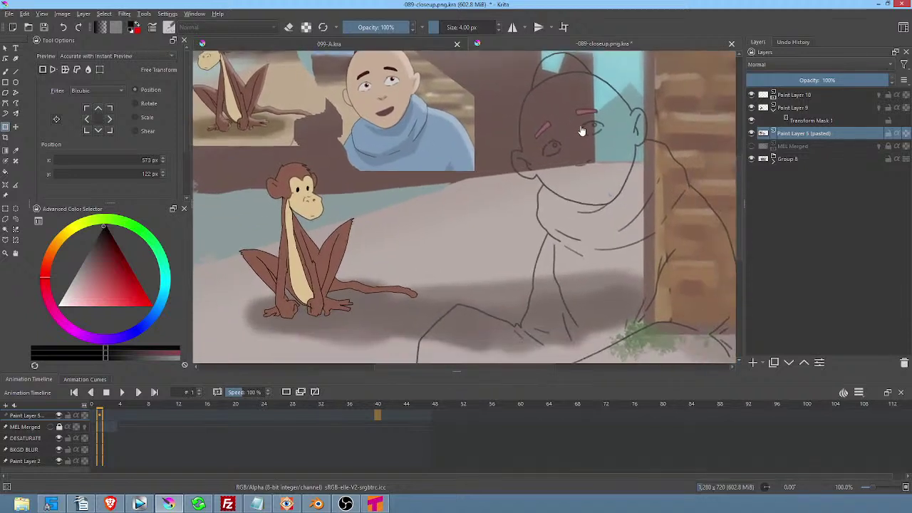
{"action": "scroll", "coordinate": [604, 141], "scroll_direction": "up", "scroll_amount": 1}
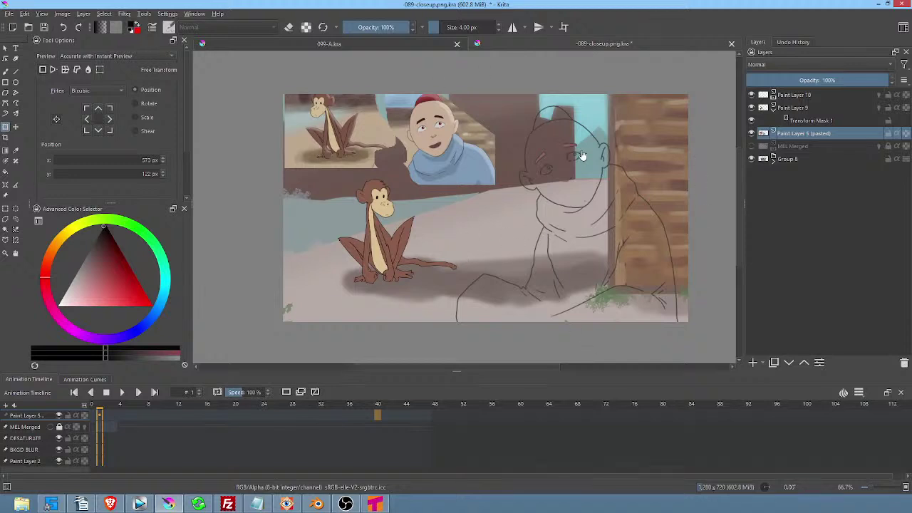
{"action": "scroll", "coordinate": [581, 155], "scroll_direction": "up", "scroll_amount": 1}
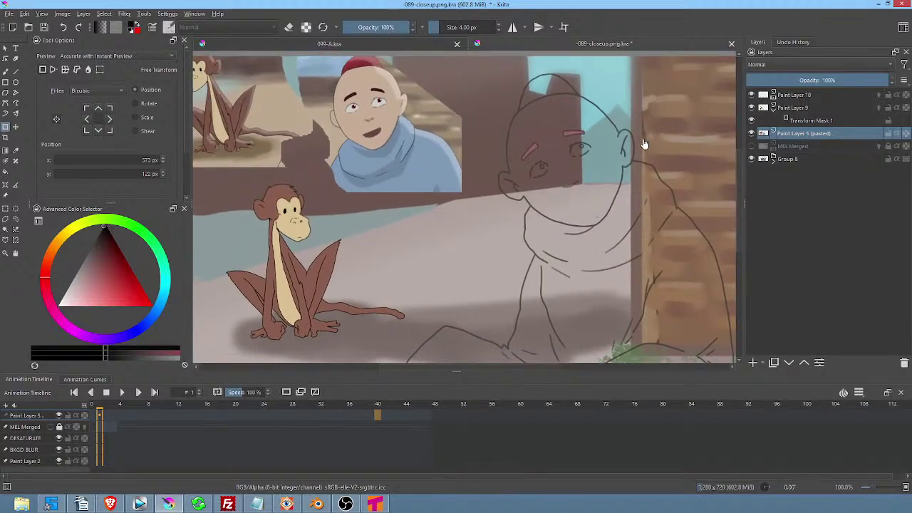
{"action": "scroll", "coordinate": [645, 145], "scroll_direction": "down", "scroll_amount": 1}
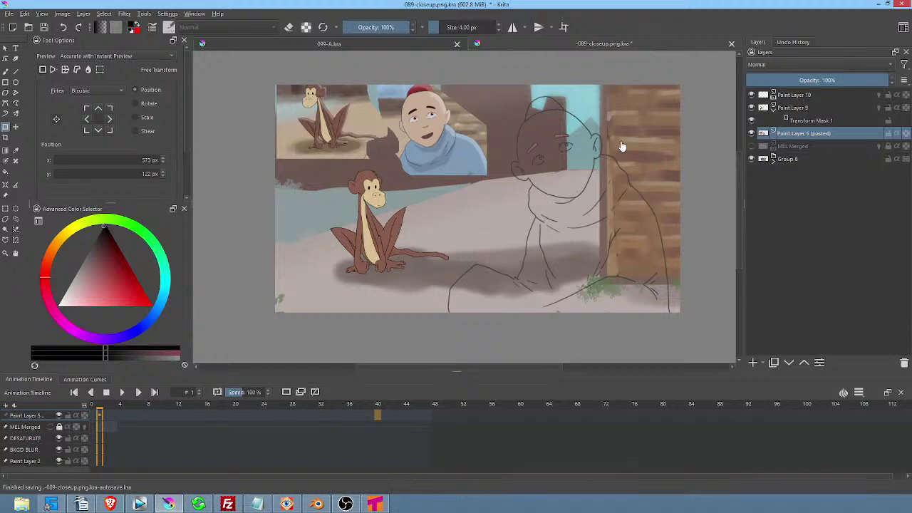
{"action": "left_click", "coordinate": [751, 159]}
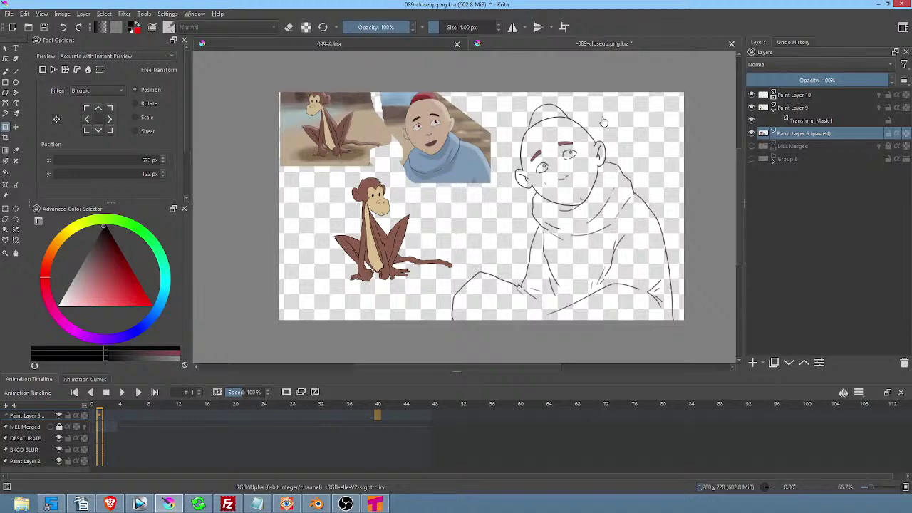
{"action": "left_click_drag", "start_coordinate": [622, 121], "coordinate": [595, 101]}
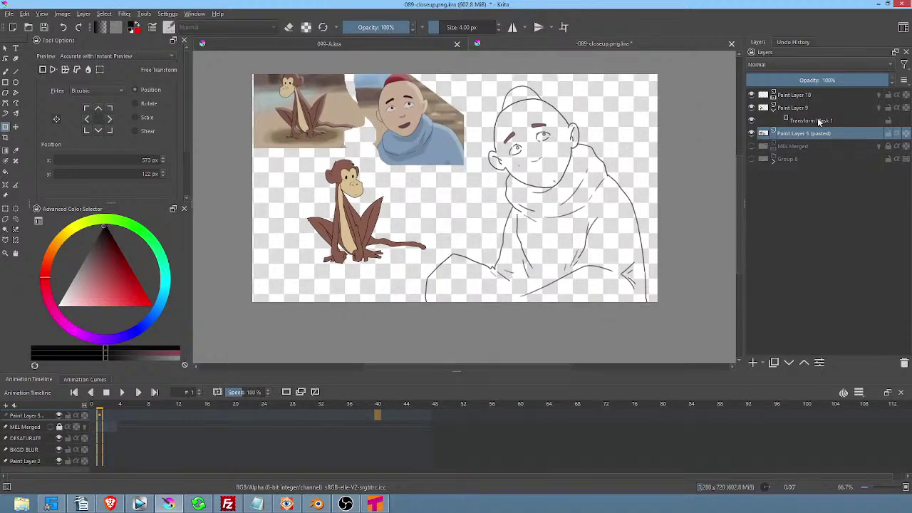
Identify Paint Layer 9 by toggling its visibility and rename it as monkey.
{"action": "left_click", "coordinate": [813, 96]}
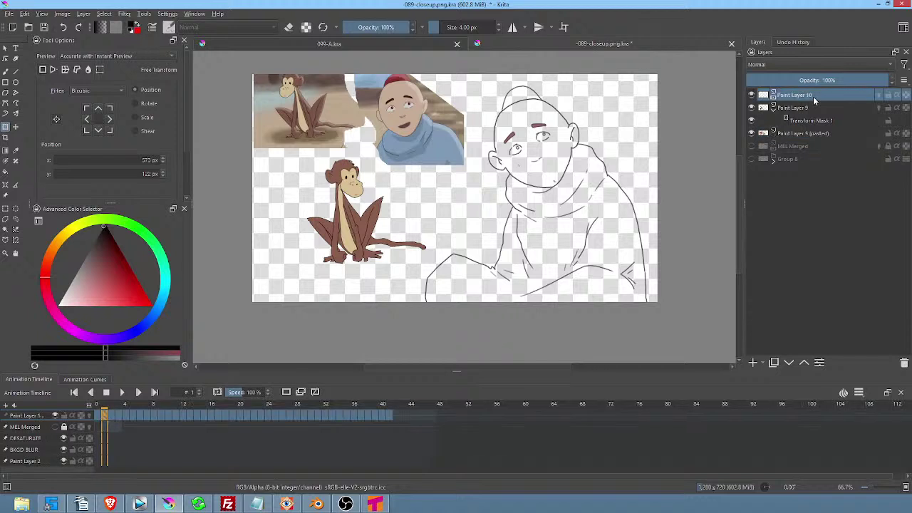
{"action": "left_click", "coordinate": [811, 108]}
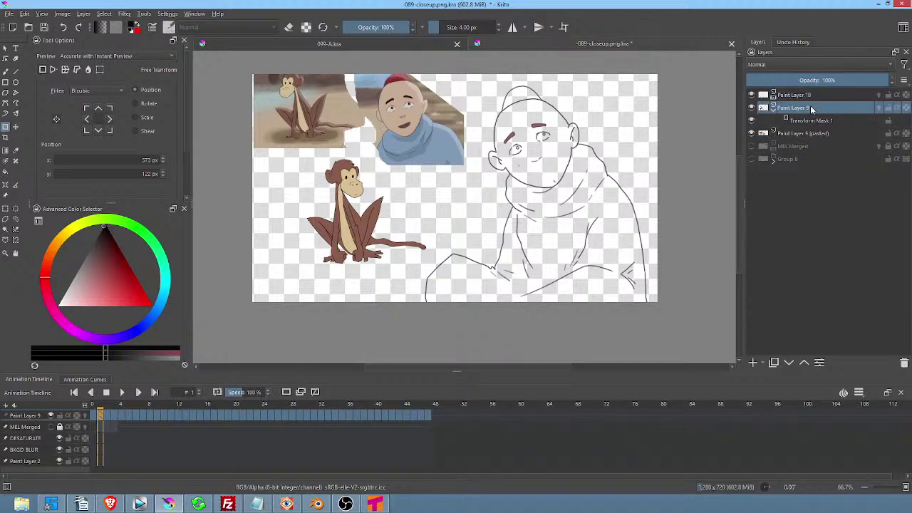
{"action": "left_click", "coordinate": [751, 107]}
{"action": "left_click", "coordinate": [752, 107]}
{"action": "double_click", "coordinate": [804, 109]}
{"action": "type", "text": "m"}
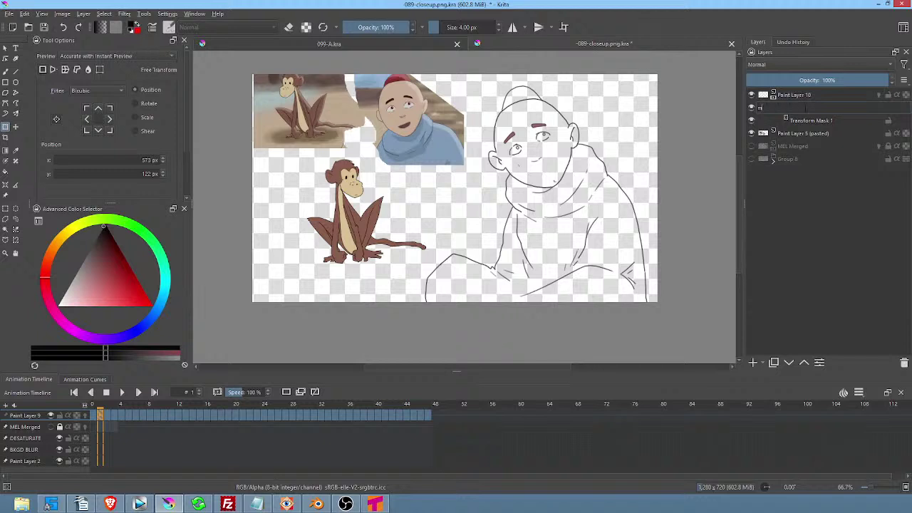
{"action": "type", "text": "onkey"}
{"action": "key", "text": "Return"}
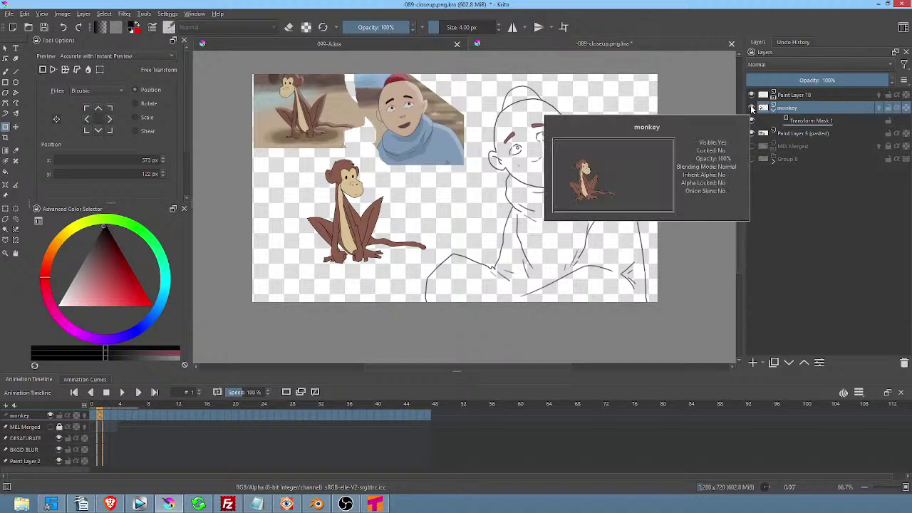
Hide the monkey layer and check the contents of MEL Merged and Group 8 by toggling their visibility.
{"action": "left_click", "coordinate": [751, 109]}
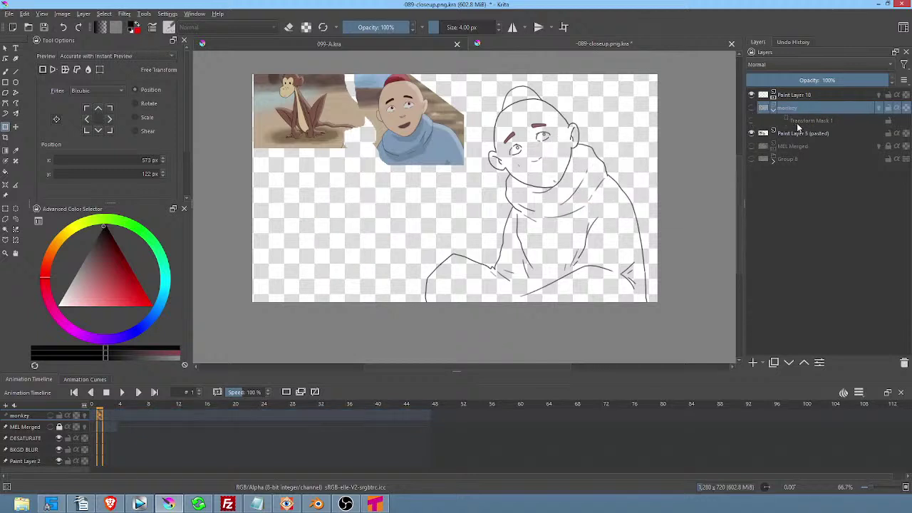
{"action": "left_click", "coordinate": [751, 133]}
{"action": "left_click", "coordinate": [751, 146]}
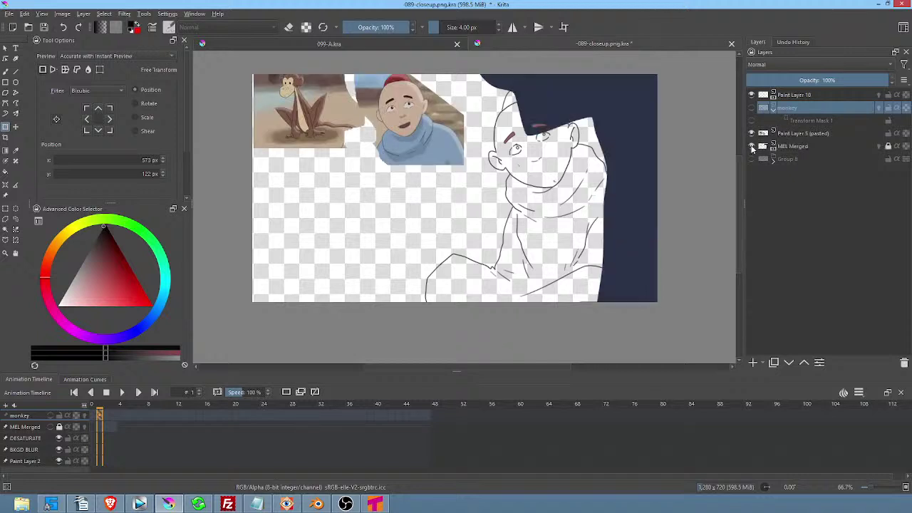
{"action": "left_click", "coordinate": [752, 146]}
{"action": "left_click", "coordinate": [752, 159]}
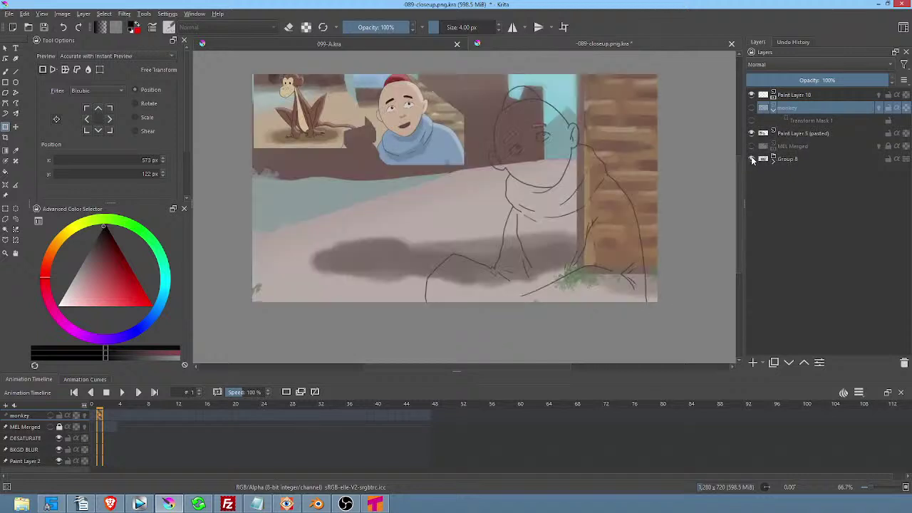
{"action": "left_click", "coordinate": [750, 158]}
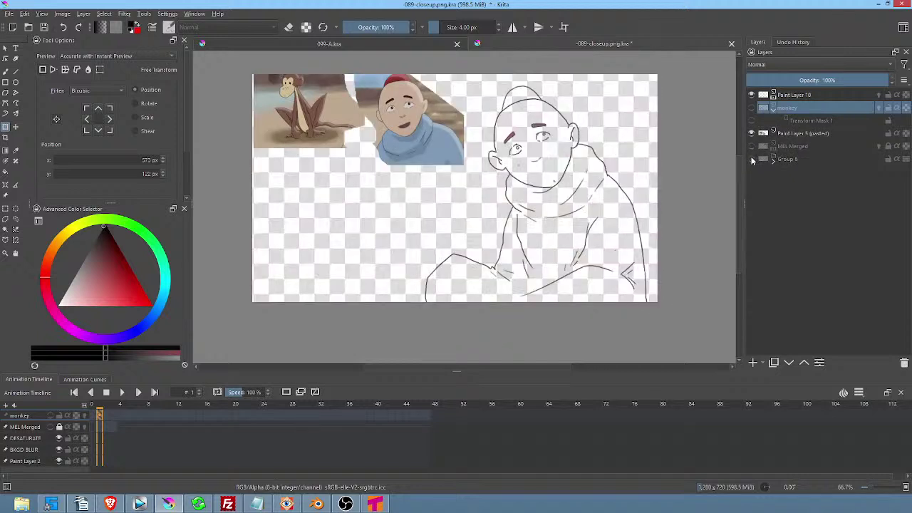
Rename Group 8 as bkgd and select Paint Layer 10.
{"action": "double_click", "coordinate": [795, 159]}
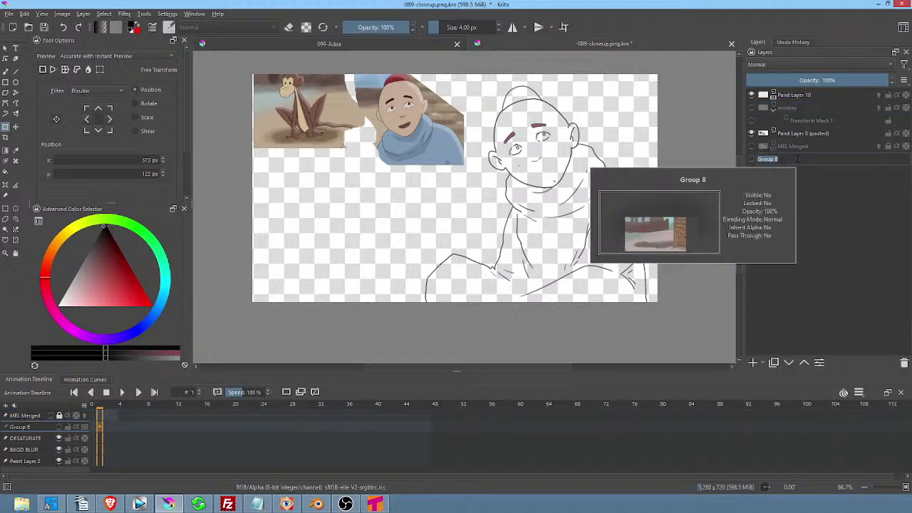
{"action": "type", "text": "bkgd"}
{"action": "key", "text": "Return"}
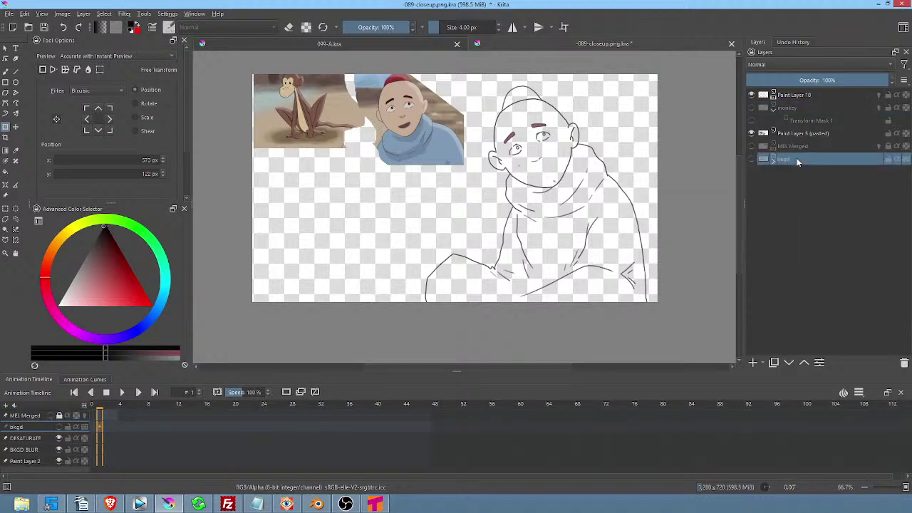
{"action": "left_click", "coordinate": [800, 94]}
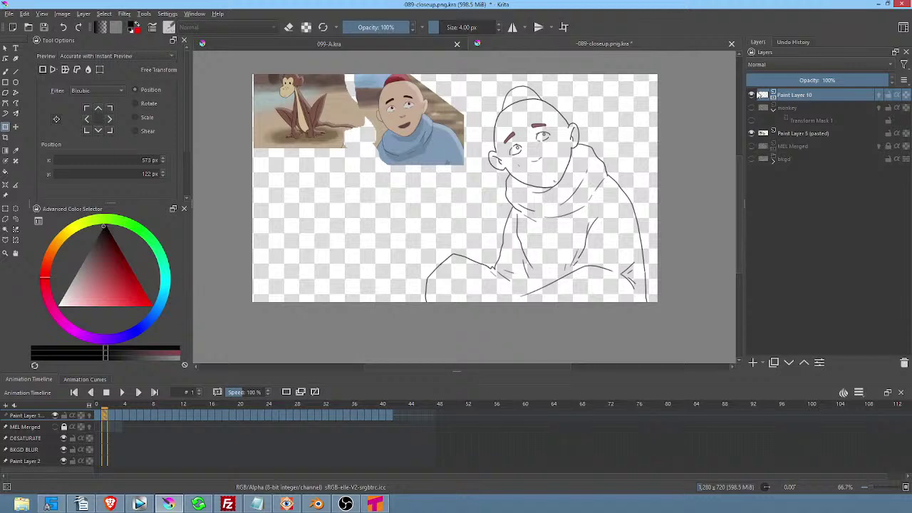
Rename Paint Layer 10 as luka and place it in a new group.
{"action": "double_click", "coordinate": [811, 95]}
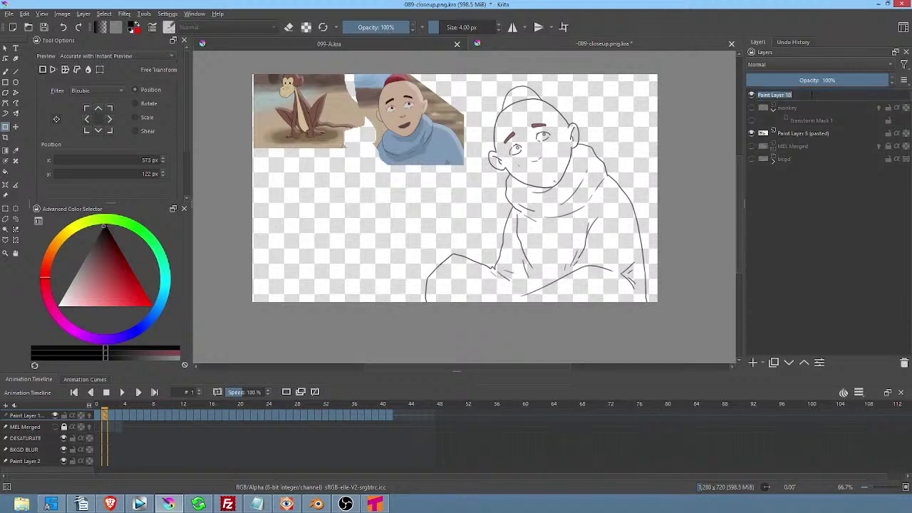
{"action": "type", "text": "luka"}
{"action": "key", "text": "Return"}
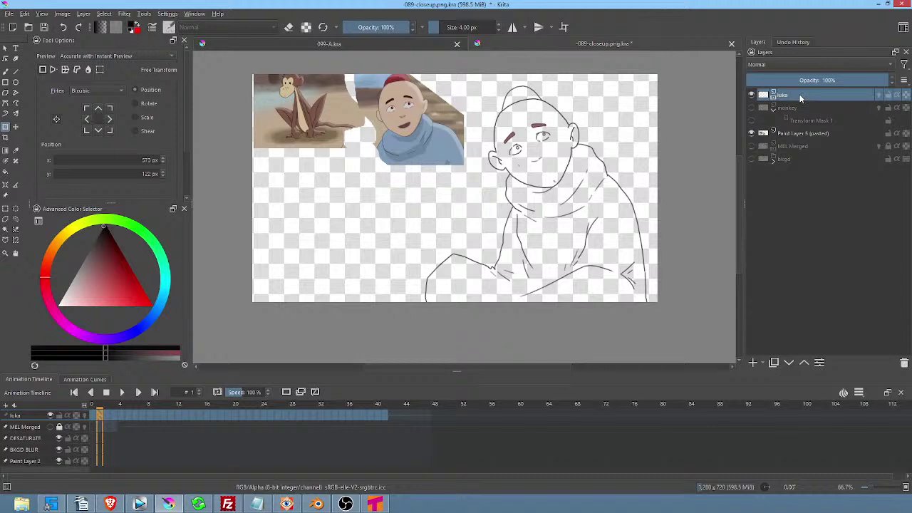
{"action": "key", "text": "ctrl+g"}
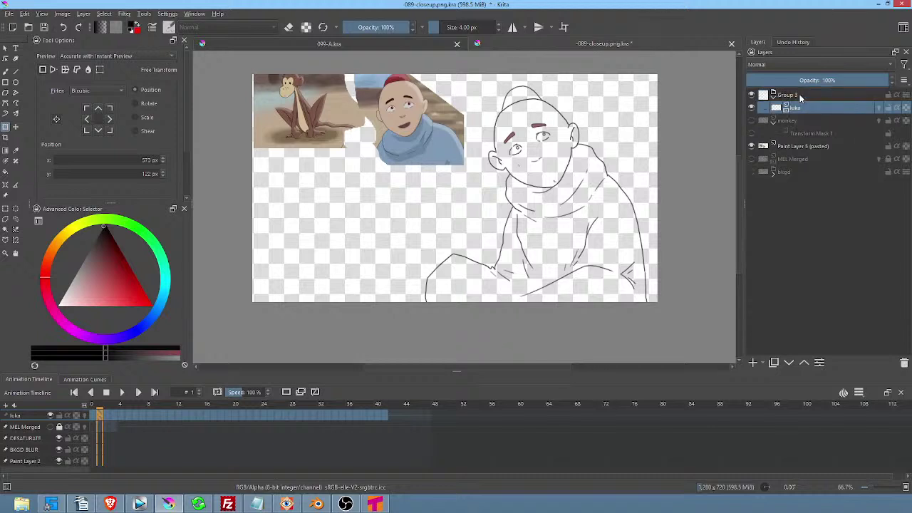
Add a paint layer beneath luka inside the group, and return the animation to frame 0.
{"action": "left_click", "coordinate": [753, 363]}
{"action": "left_click", "coordinate": [788, 364]}
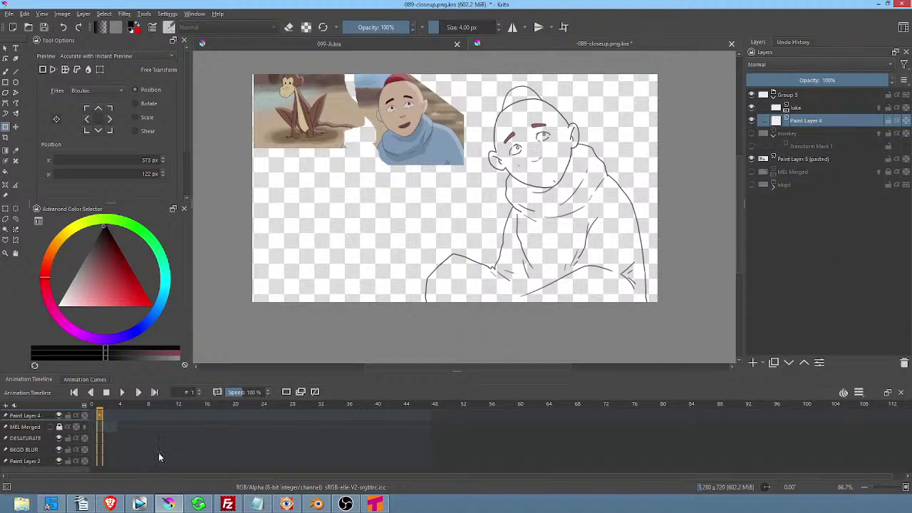
{"action": "left_click", "coordinate": [107, 408]}
{"action": "mouse_move", "coordinate": [106, 407]}
{"action": "left_mouse_down"}
{"action": "mouse_move", "coordinate": [285, 419]}
{"action": "mouse_move", "coordinate": [94, 410]}
{"action": "left_mouse_up"}
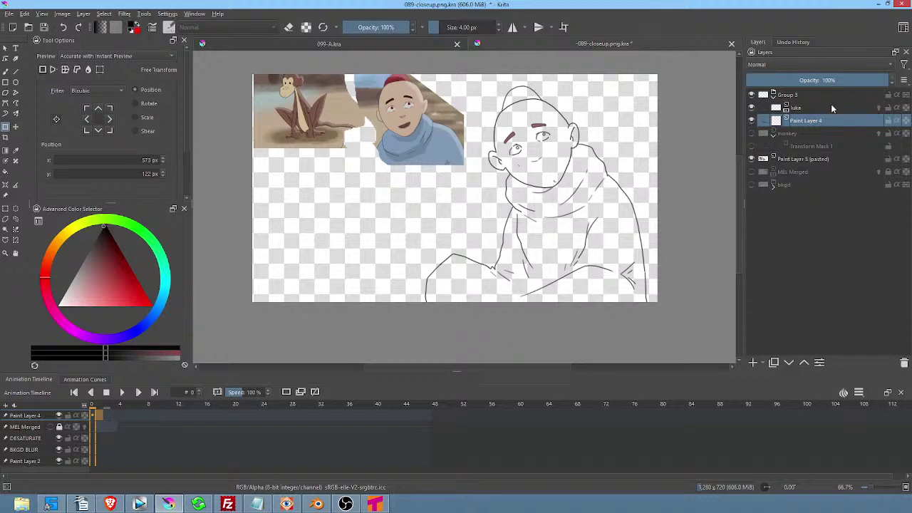
Show the bkgd group behind the line art and inspect the layers it contains.
{"action": "left_click", "coordinate": [814, 146]}
{"action": "left_click", "coordinate": [799, 134]}
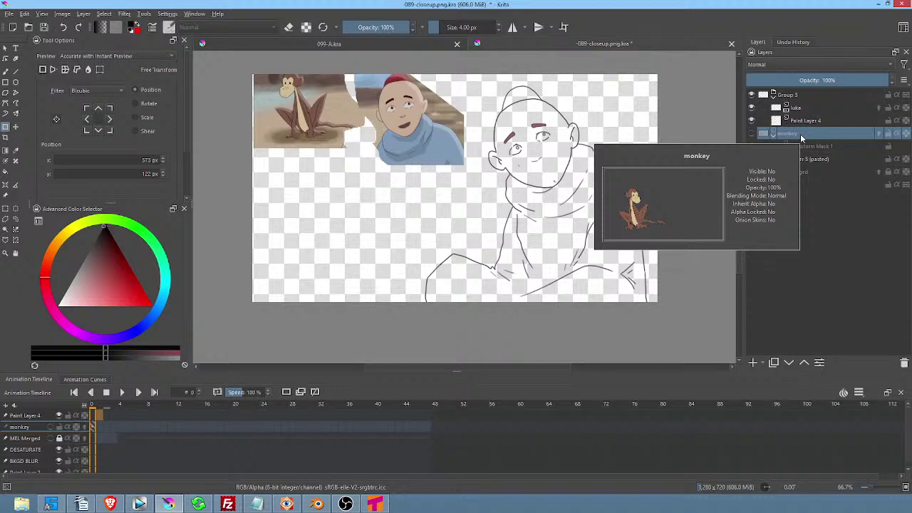
{"action": "left_click", "coordinate": [802, 97]}
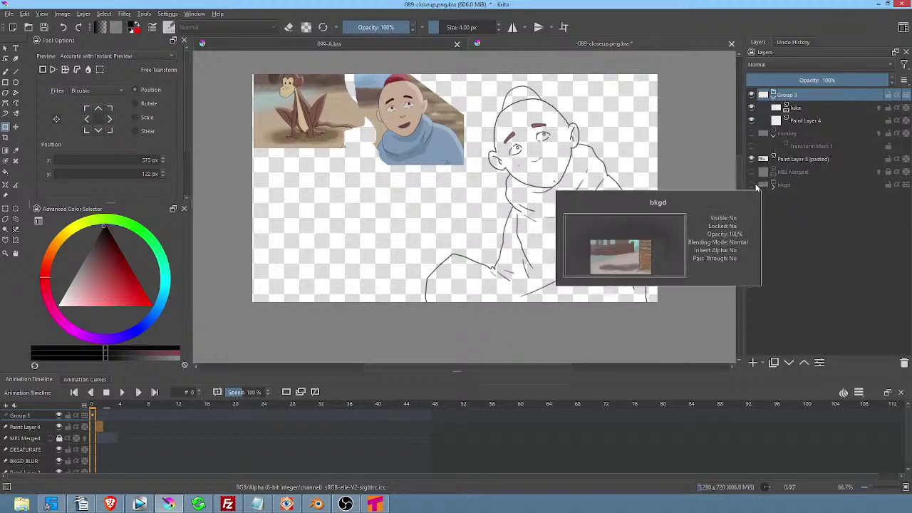
{"action": "left_click", "coordinate": [751, 185]}
{"action": "mouse_move", "coordinate": [555, 130]}
{"action": "left_mouse_down"}
{"action": "mouse_move", "coordinate": [572, 142]}
{"action": "mouse_move", "coordinate": [564, 139]}
{"action": "left_mouse_up"}
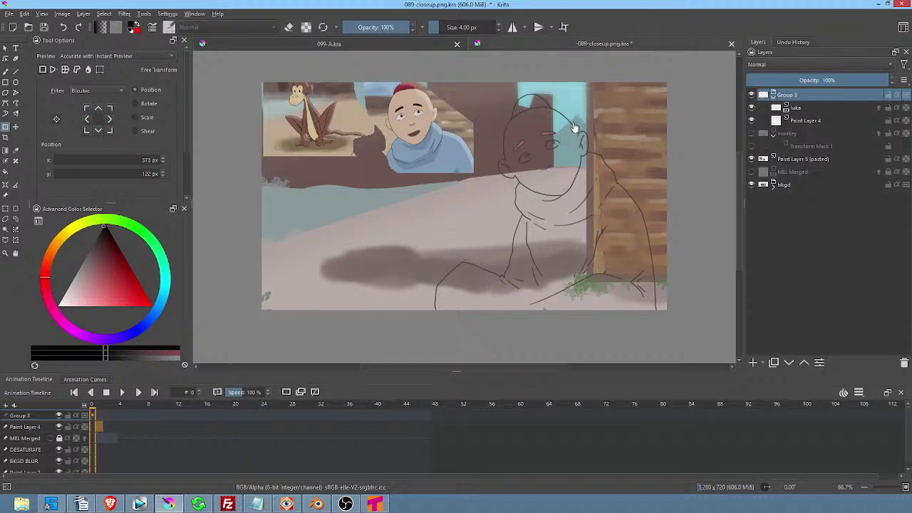
{"action": "left_click", "coordinate": [773, 186]}
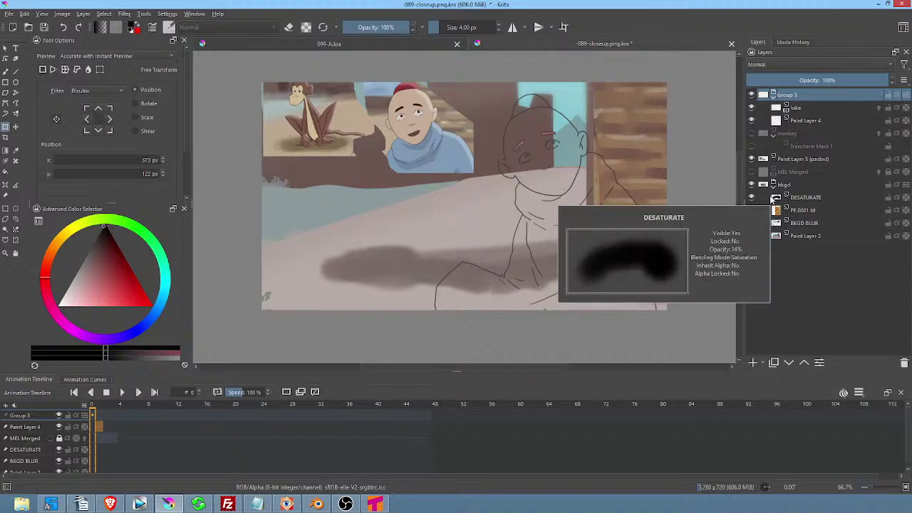
{"action": "left_click", "coordinate": [774, 185]}
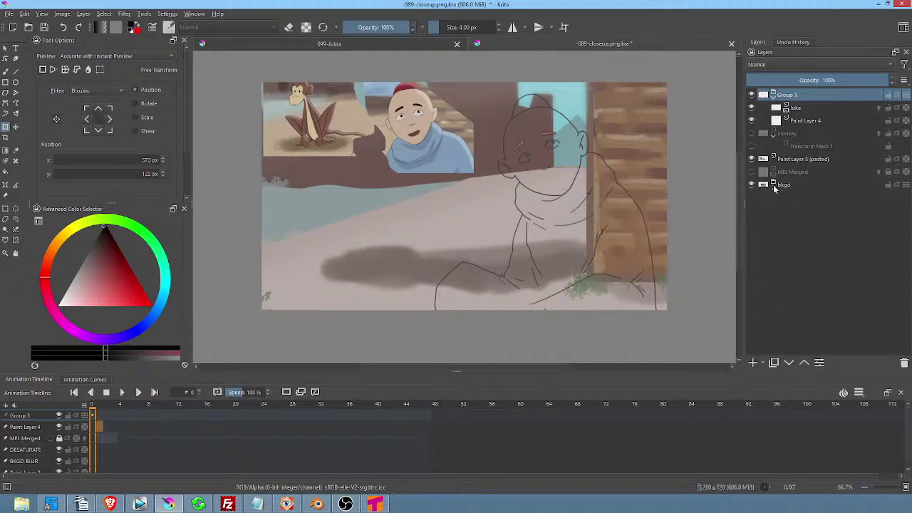
{"action": "left_click", "coordinate": [782, 186]}
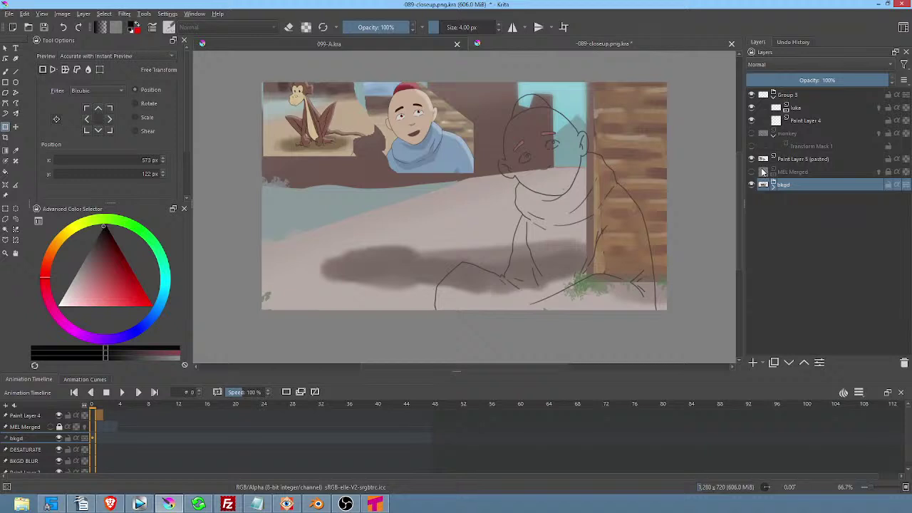
Toggle the visibility of bkgd and MEL Merged to check their contents, leaving both hidden.
{"action": "mouse_move", "coordinate": [763, 172]}
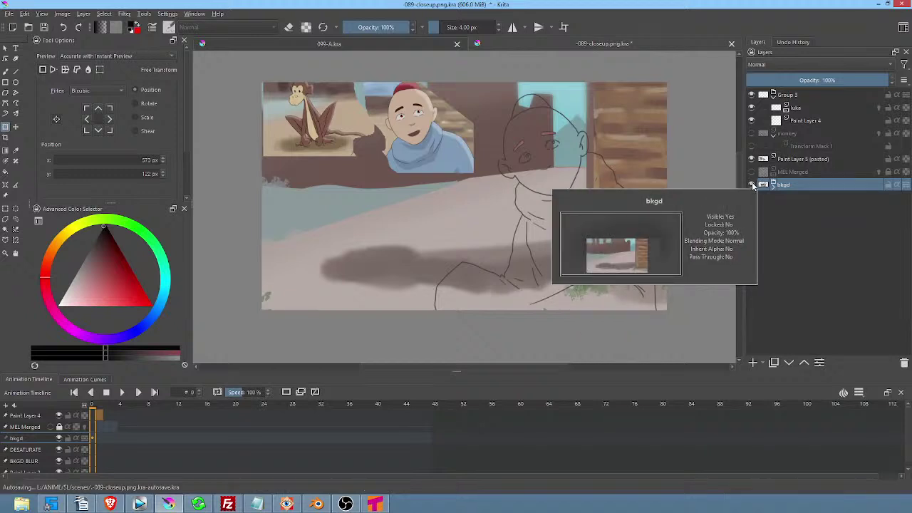
{"action": "left_click", "coordinate": [751, 182]}
{"action": "left_click", "coordinate": [751, 183]}
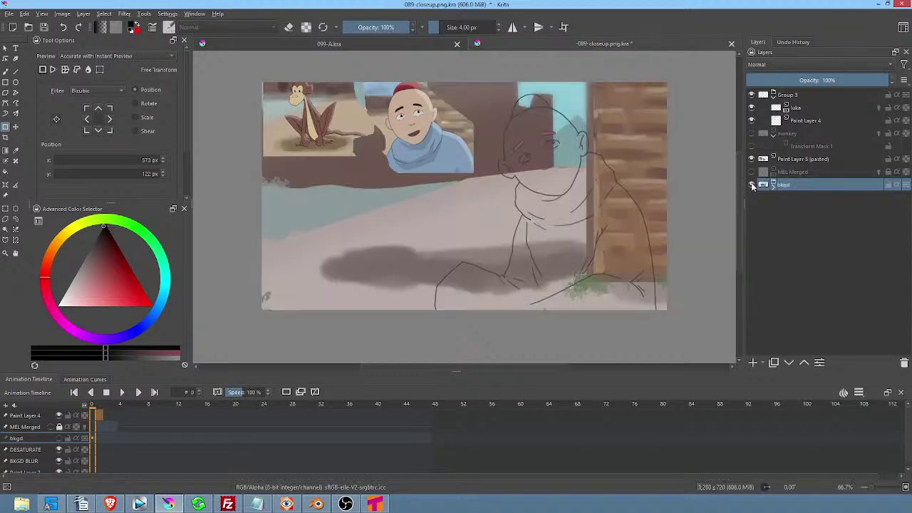
{"action": "left_click", "coordinate": [752, 183]}
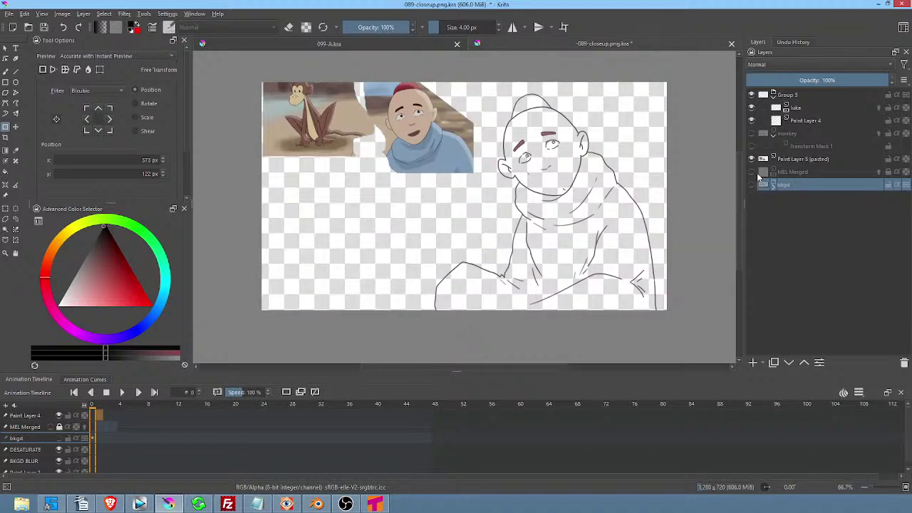
{"action": "left_click", "coordinate": [751, 171]}
{"action": "left_click", "coordinate": [751, 171]}
{"action": "mouse_move", "coordinate": [791, 173]}
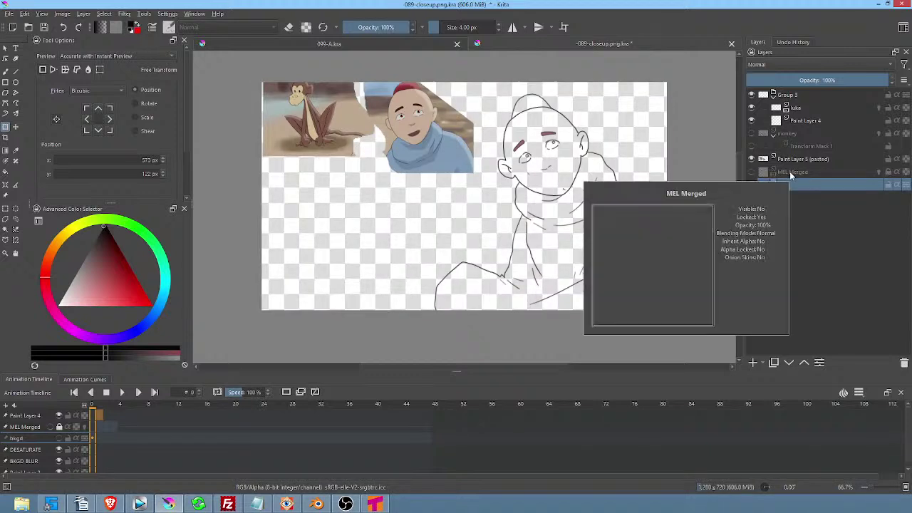
Compare the keyframes of luka and Paint Layer 4 in the timeline, and check luka's drawing on frames 0 and 1.
{"action": "left_click", "coordinate": [804, 108]}
{"action": "left_click", "coordinate": [808, 122]}
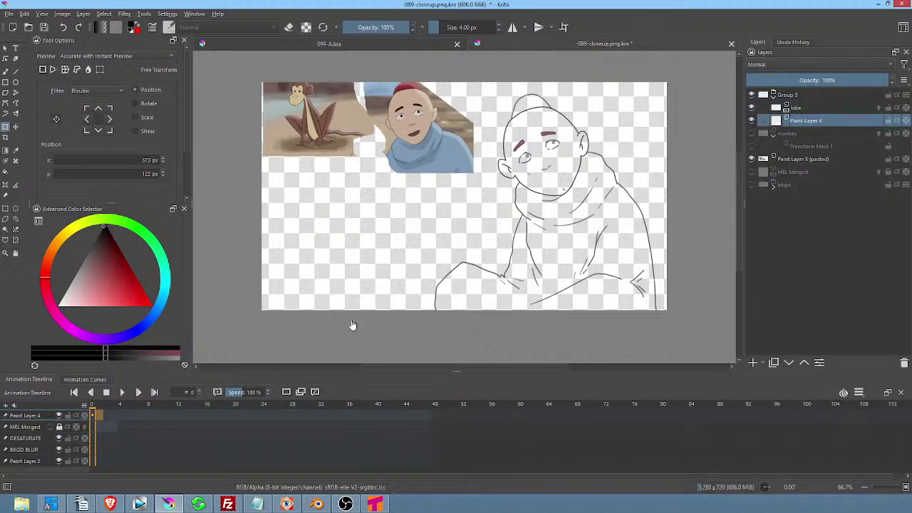
{"action": "left_click", "coordinate": [802, 109]}
{"action": "left_click", "coordinate": [805, 122]}
{"action": "left_click", "coordinate": [803, 108]}
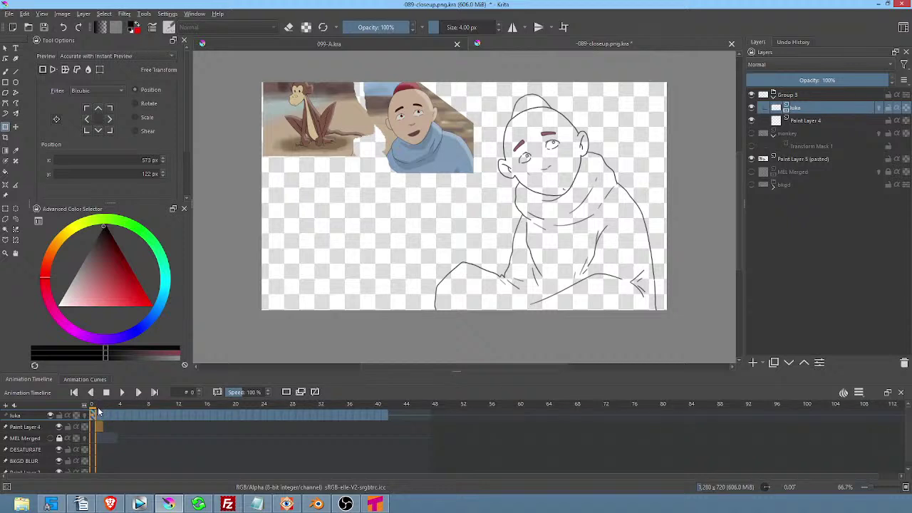
{"action": "key", "text": "space"}
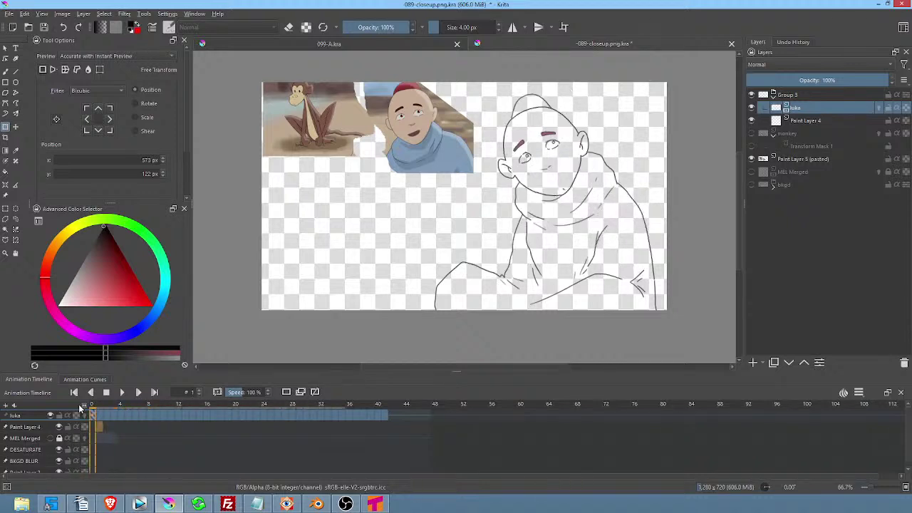
{"action": "mouse_move", "coordinate": [96, 406]}
{"action": "left_mouse_down"}
{"action": "mouse_move", "coordinate": [376, 420]}
{"action": "mouse_move", "coordinate": [92, 417]}
{"action": "left_mouse_up"}
{"action": "left_click", "coordinate": [95, 416]}
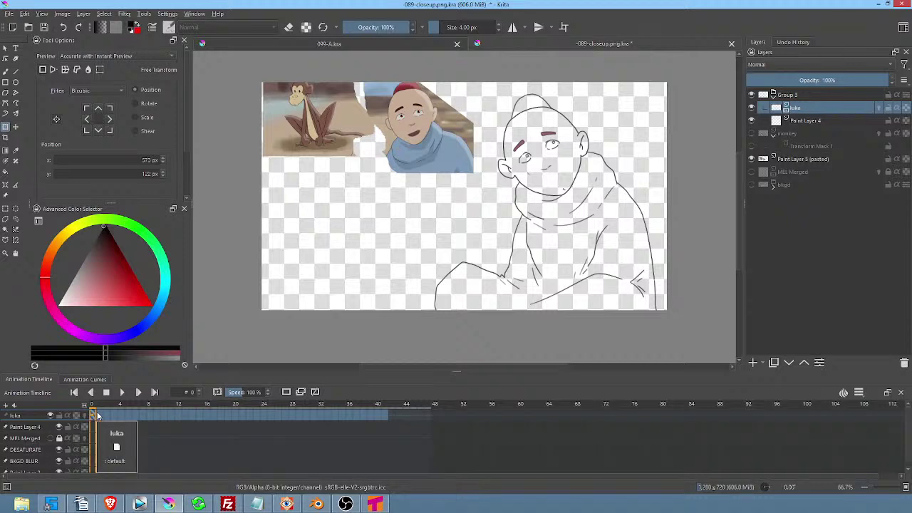
{"action": "left_click", "coordinate": [99, 415]}
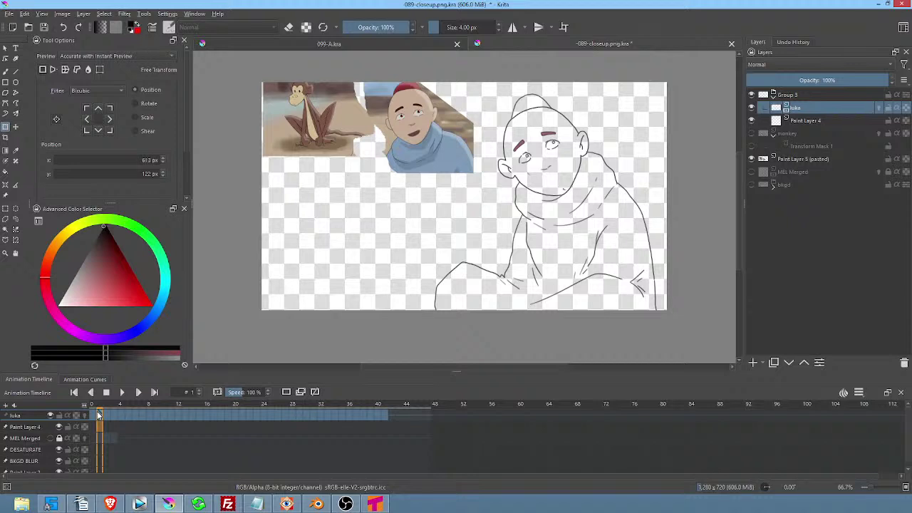
{"action": "left_click", "coordinate": [98, 415]}
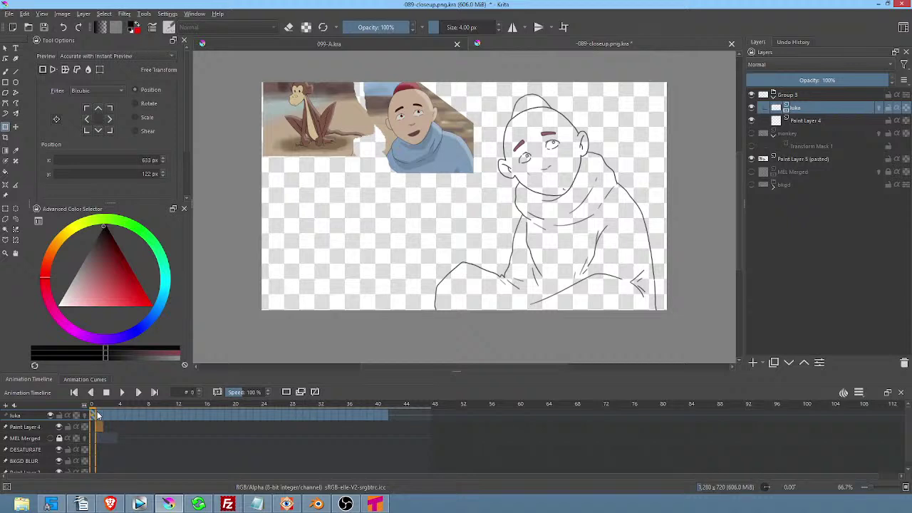
{"action": "left_click", "coordinate": [99, 415]}
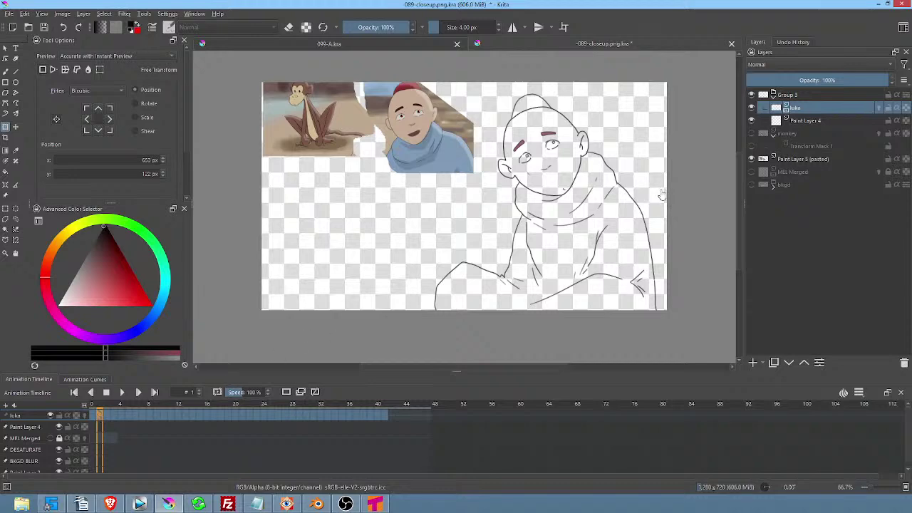
Erase the stray marks over the line-art face from Paint Layer 5 (pasted) using the freehand path tool in eraser mode.
{"action": "scroll", "coordinate": [621, 182], "scroll_direction": "up", "scroll_amount": 3}
{"action": "scroll", "coordinate": [621, 182], "scroll_direction": "down", "scroll_amount": 3}
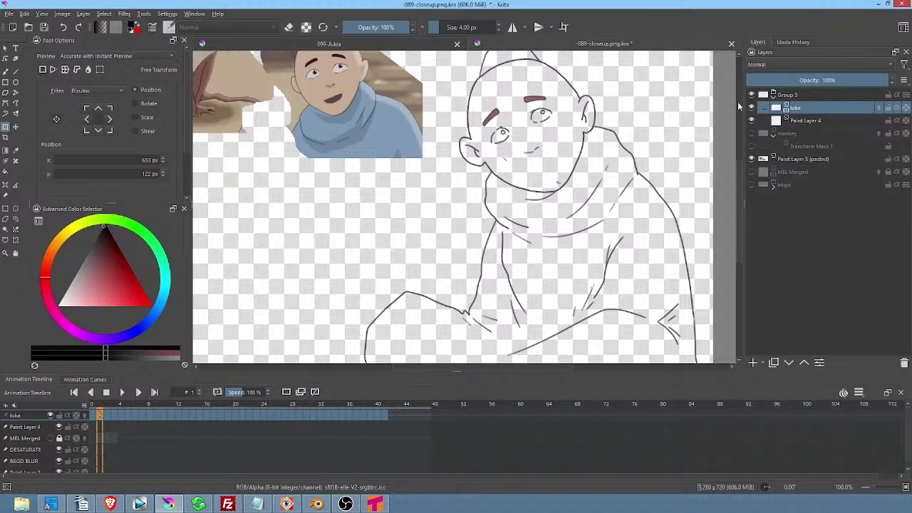
{"action": "left_click", "coordinate": [753, 158]}
{"action": "left_click", "coordinate": [752, 158]}
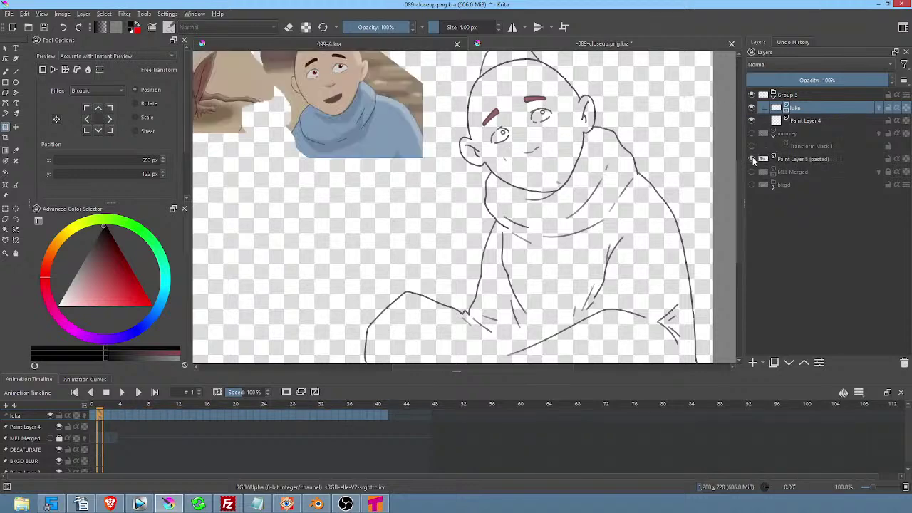
{"action": "left_click", "coordinate": [801, 161]}
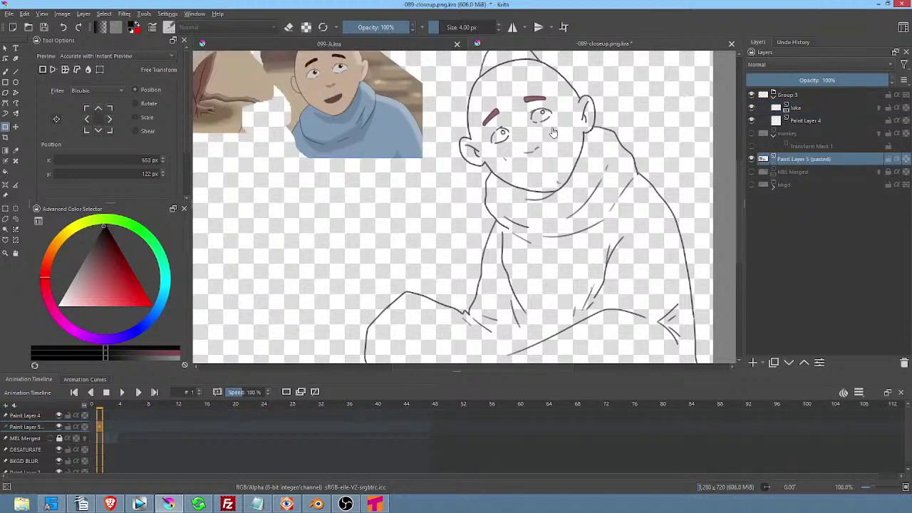
{"action": "key", "text": "shift+p"}
{"action": "mouse_move", "coordinate": [559, 122]}
{"action": "left_mouse_down"}
{"action": "mouse_move", "coordinate": [524, 122]}
{"action": "mouse_move", "coordinate": [496, 142]}
{"action": "mouse_move", "coordinate": [488, 165]}
{"action": "mouse_move", "coordinate": [569, 213]}
{"action": "mouse_move", "coordinate": [635, 182]}
{"action": "mouse_move", "coordinate": [536, 148]}
{"action": "left_mouse_up"}
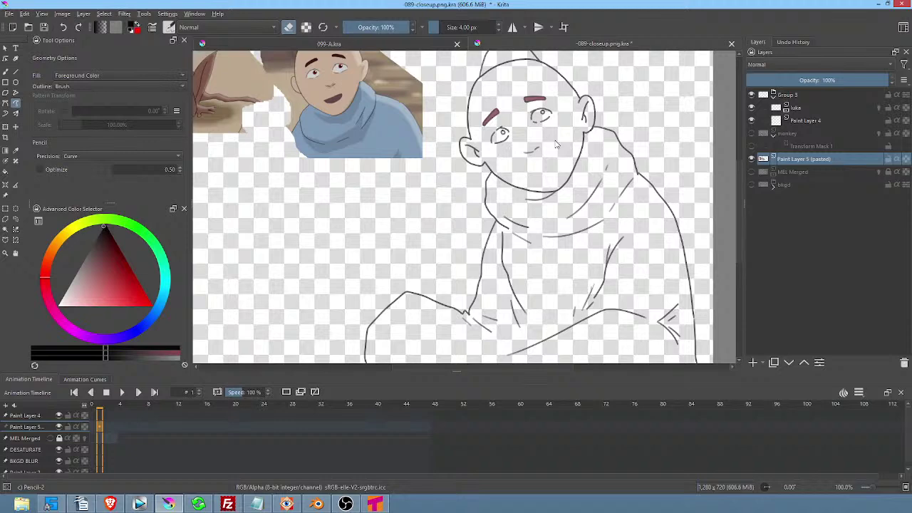
{"action": "mouse_move", "coordinate": [828, 114]}
Remove luka's repeated keyframes on frames 1 to 3, keeping frame 0, and play the animation from the start.
{"action": "left_click", "coordinate": [797, 108]}
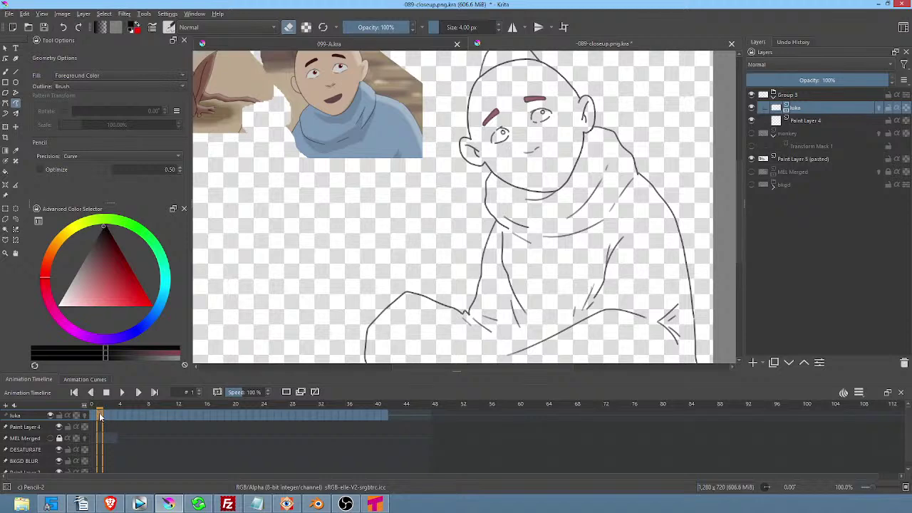
{"action": "left_click_drag", "start_coordinate": [116, 417], "coordinate": [93, 417]}
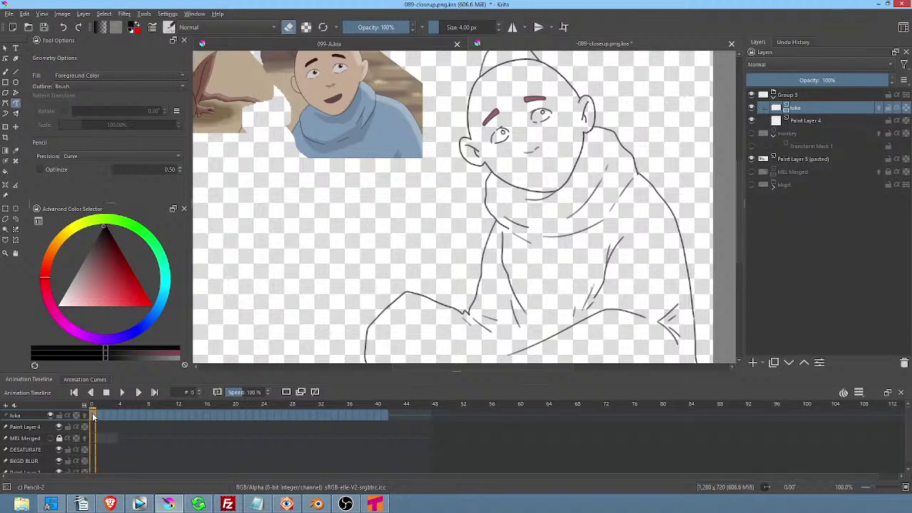
{"action": "left_click", "coordinate": [98, 417]}
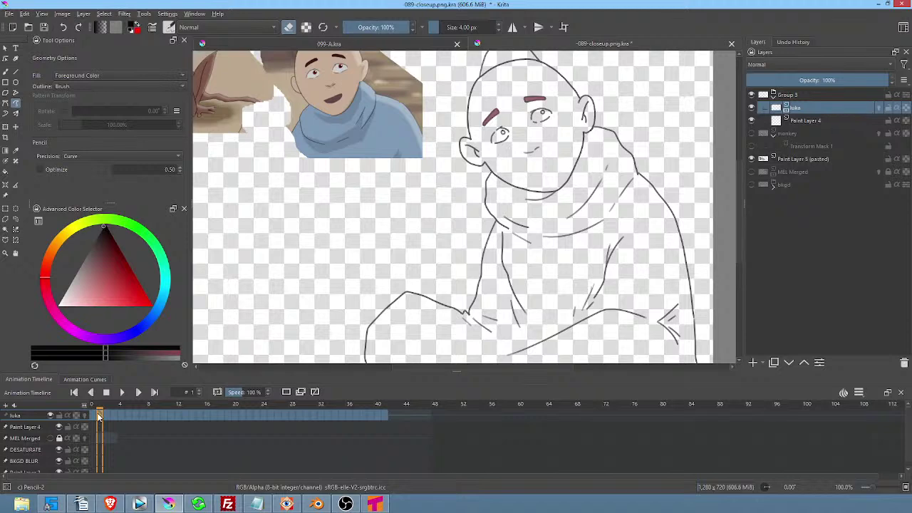
{"action": "key", "text": "period"}
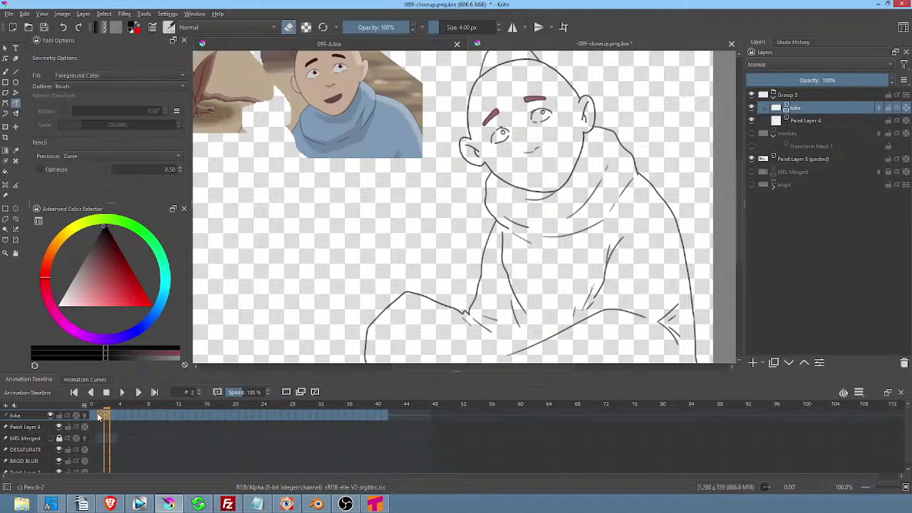
{"action": "key", "text": "period"}
{"action": "key", "text": "period"}
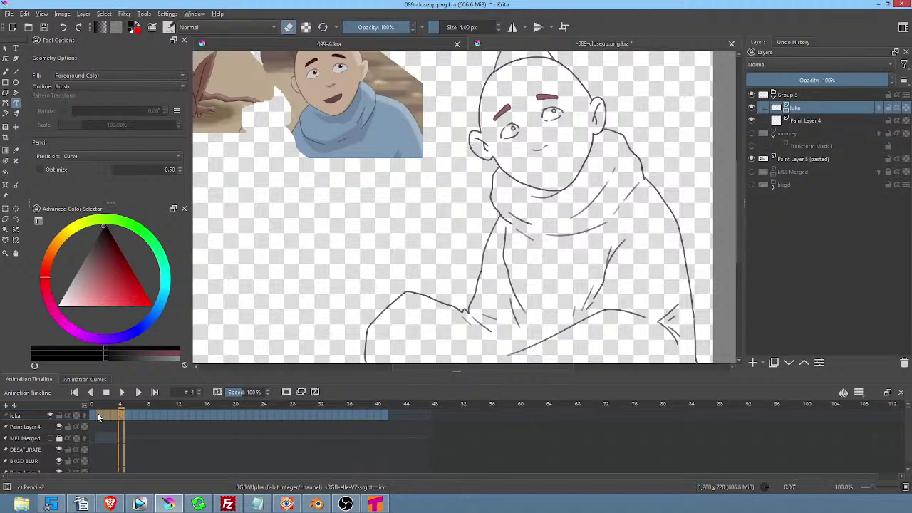
{"action": "key", "text": "comma"}
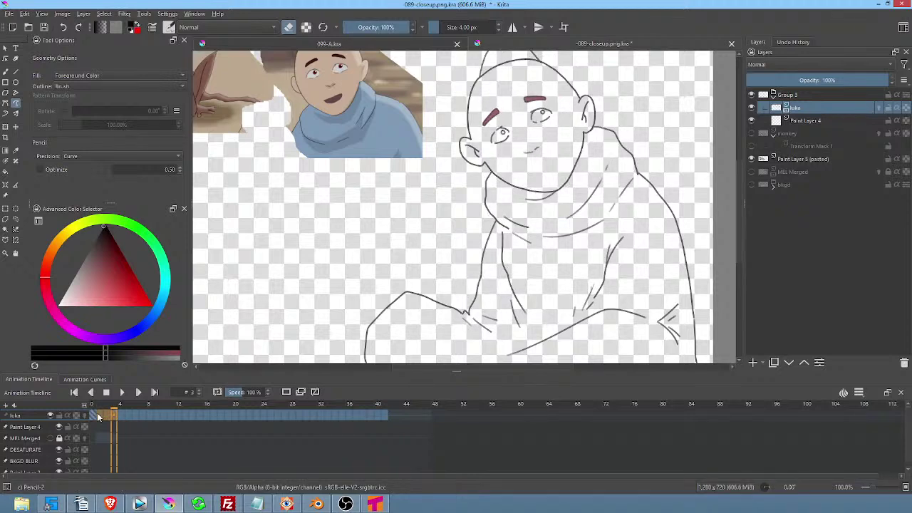
{"action": "left_click", "coordinate": [93, 412]}
{"action": "key", "text": "space"}
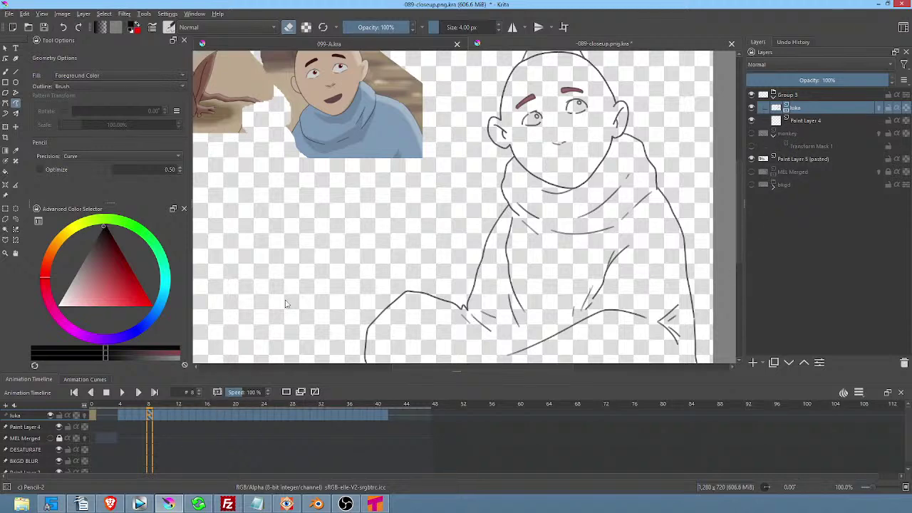
Compare luka's drawings from frame 5 onward and remove the repeated keyframes on frames 7 to 23, keeping frames 4 to 6.
{"action": "mouse_move", "coordinate": [127, 405]}
{"action": "left_mouse_down"}
{"action": "mouse_move", "coordinate": [300, 406]}
{"action": "mouse_move", "coordinate": [129, 419]}
{"action": "left_mouse_up"}
{"action": "key", "text": "Right"}
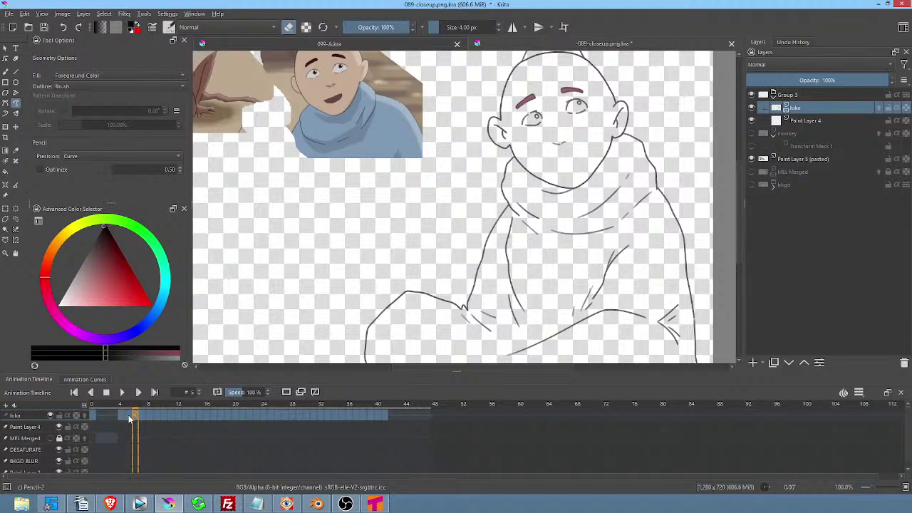
{"action": "key", "text": "Right"}
{"action": "key", "text": "Right"}
{"action": "key", "text": "Left"}
{"action": "key", "text": "Left"}
{"action": "key", "text": "Left"}
{"action": "key", "text": "Right"}
{"action": "key", "text": "Right"}
{"action": "key", "text": "Right"}
{"action": "key", "text": "Right"}
{"action": "key", "text": "Right"}
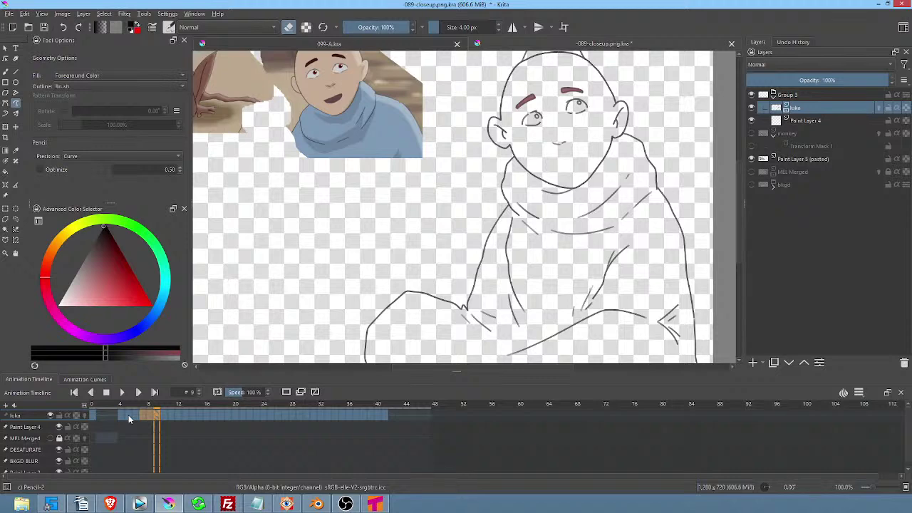
{"action": "key", "text": "Right"}
{"action": "key", "text": "Right"}
{"action": "key", "text": "Right"}
{"action": "key", "text": "Right"}
{"action": "key", "text": "Right"}
{"action": "key", "text": "Right"}
{"action": "key", "text": "Right"}
{"action": "key", "text": "Right"}
{"action": "key", "text": "Right"}
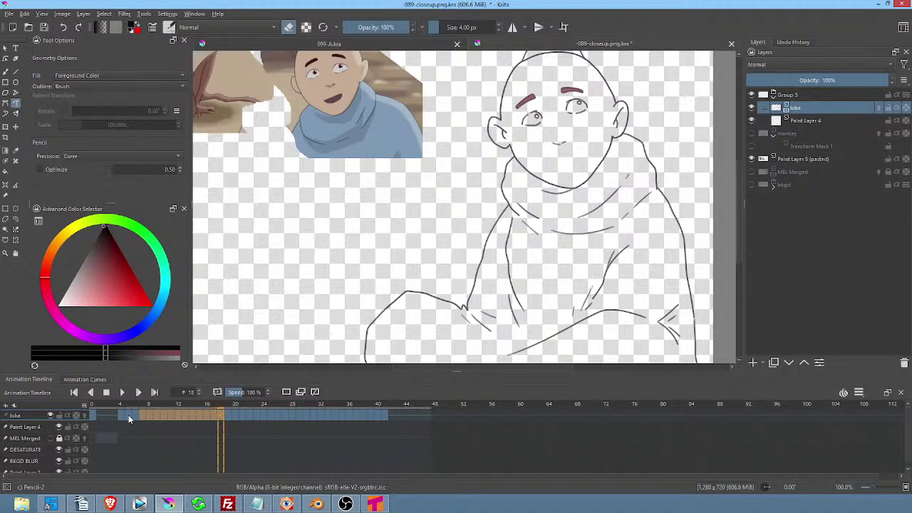
{"action": "key", "text": "Right"}
{"action": "key", "text": "Right"}
{"action": "key", "text": "Right"}
{"action": "key", "text": "Right"}
{"action": "key", "text": "Right"}
{"action": "key", "text": "Right"}
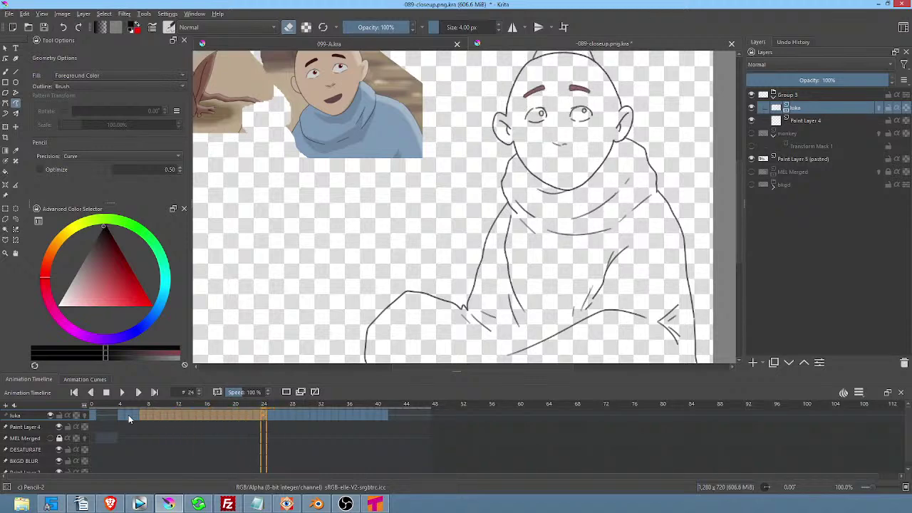
{"action": "key", "text": "Left"}
{"action": "key", "text": "Right"}
{"action": "key", "text": "Left"}
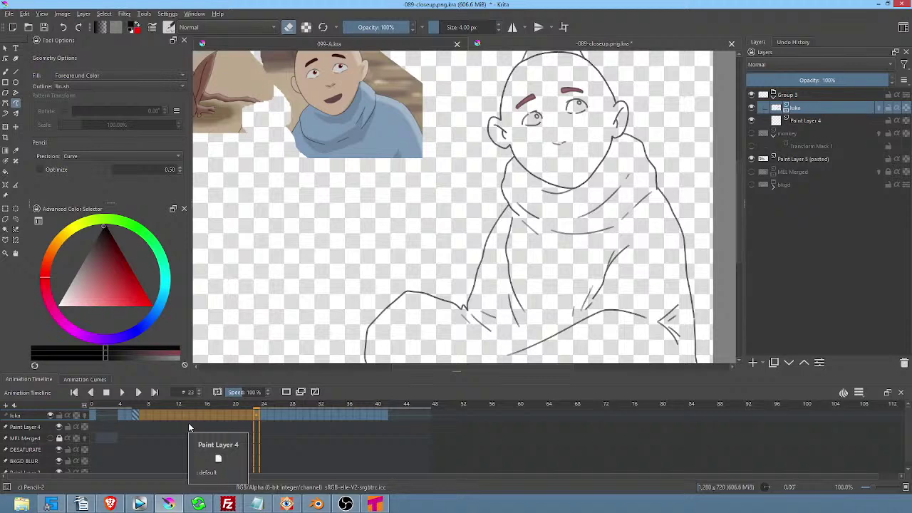
Remove luka's repeated keyframes from frame 26 through frame 47, keeping frames 24 and 25, and save the document at frame 0.
{"action": "key", "text": "period"}
{"action": "key", "text": "period"}
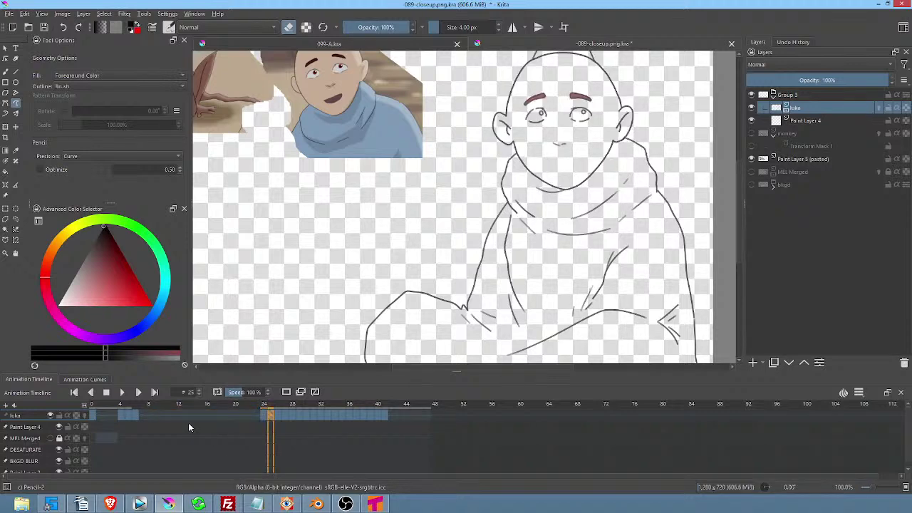
{"action": "key", "text": "period"}
{"action": "key", "text": "period"}
{"action": "key", "text": "period"}
{"action": "key", "text": "period"}
{"action": "key", "text": "period"}
{"action": "key", "text": "period"}
{"action": "key", "text": "period"}
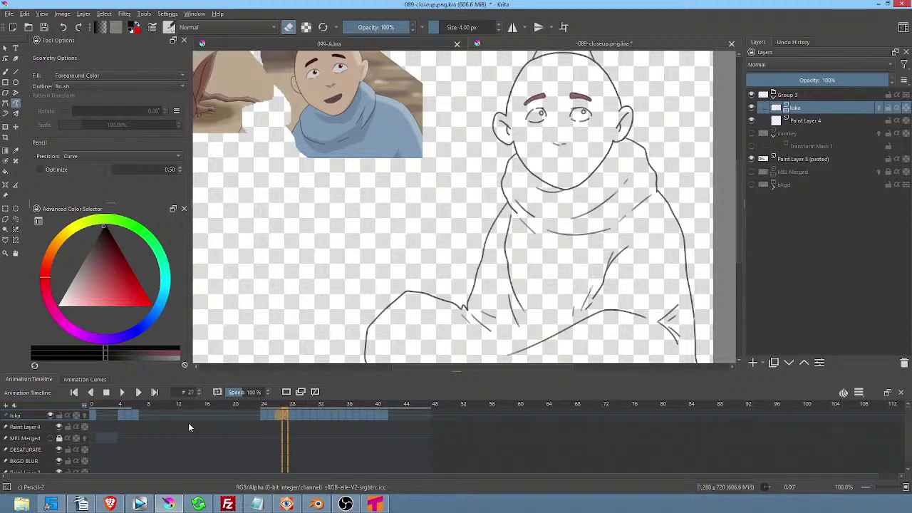
{"action": "key", "text": "period"}
{"action": "key", "text": "period"}
{"action": "key", "text": "period"}
{"action": "key", "text": "period"}
{"action": "key", "text": "period"}
{"action": "key", "text": "period"}
{"action": "key", "text": "period"}
{"action": "key", "text": "period"}
{"action": "key", "text": "period"}
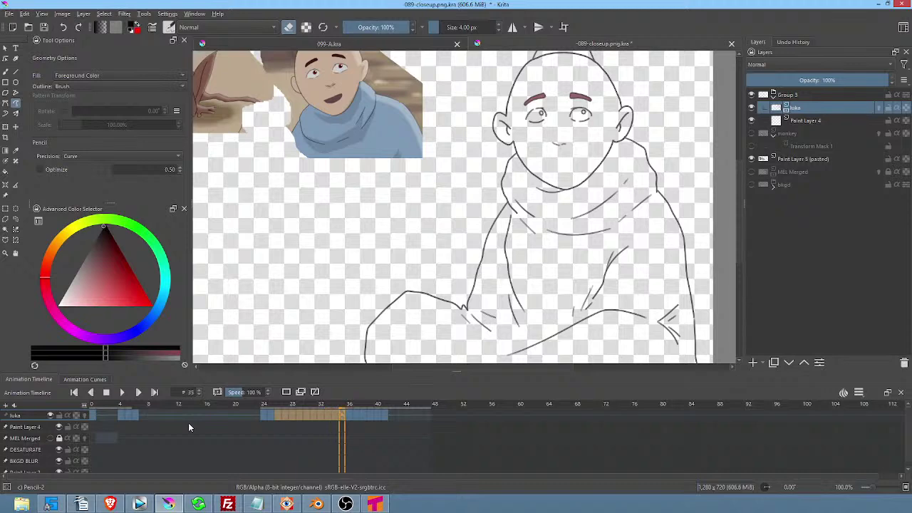
{"action": "key", "text": "period"}
{"action": "key", "text": "period"}
{"action": "key", "text": "period"}
{"action": "key", "text": "period"}
{"action": "key", "text": "period"}
{"action": "key", "text": "period"}
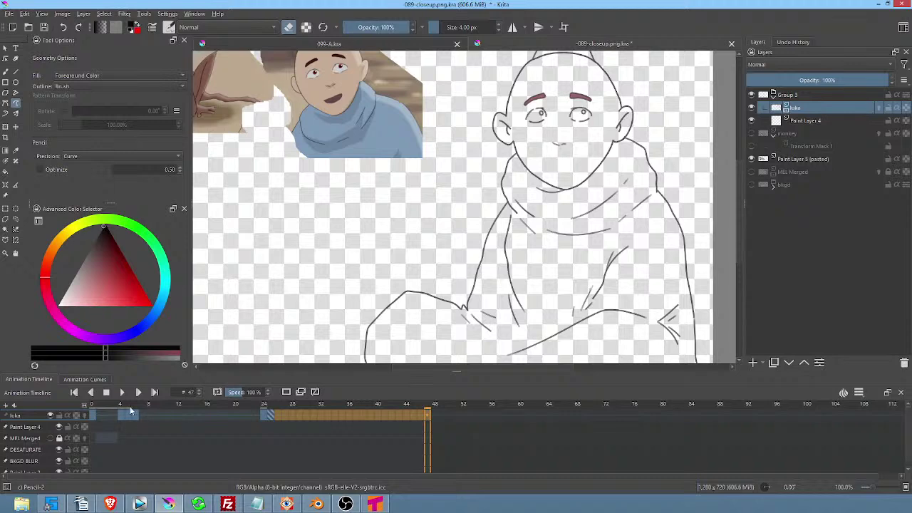
{"action": "left_click", "coordinate": [93, 416]}
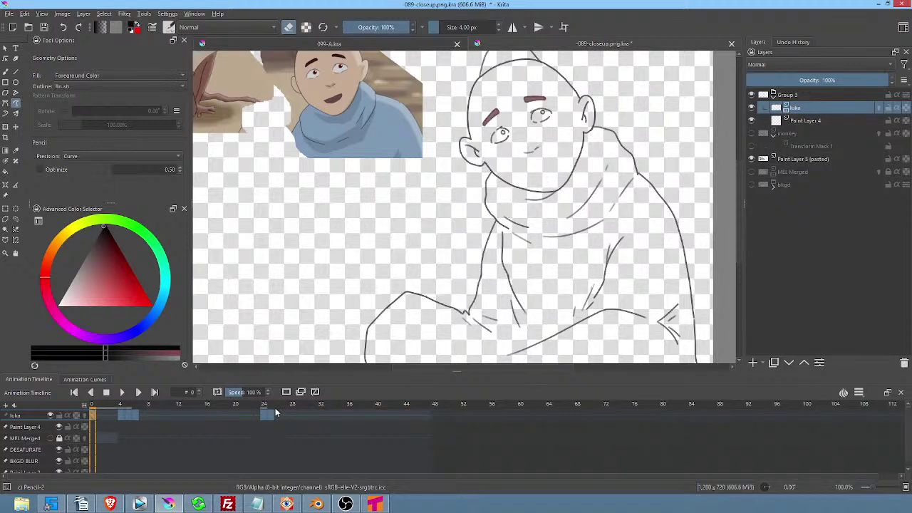
{"action": "left_click", "coordinate": [44, 27]}
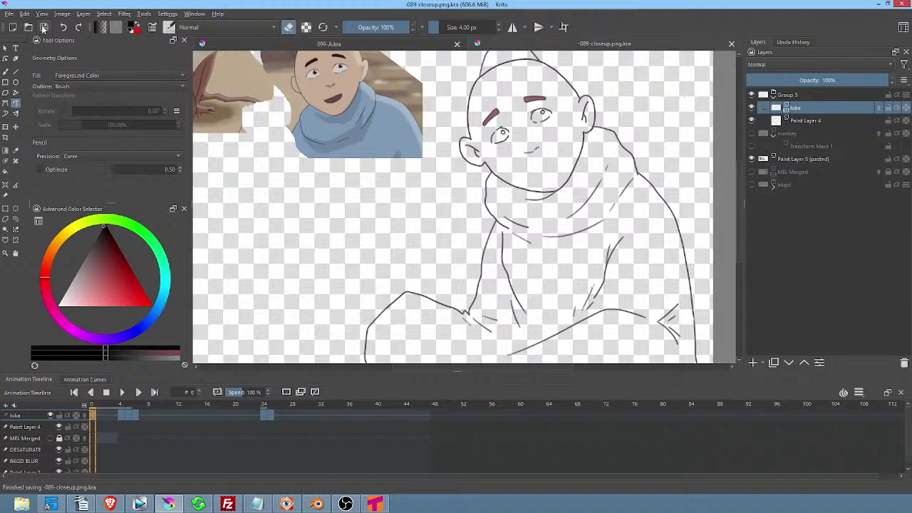
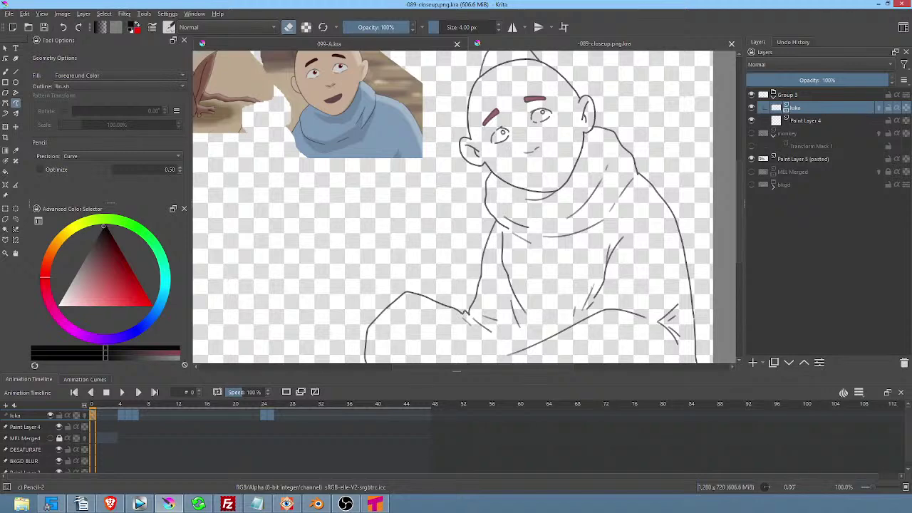
Rename Paint Layer 4, below luka in Group 3, as garment.
{"action": "left_click", "coordinate": [852, 119]}
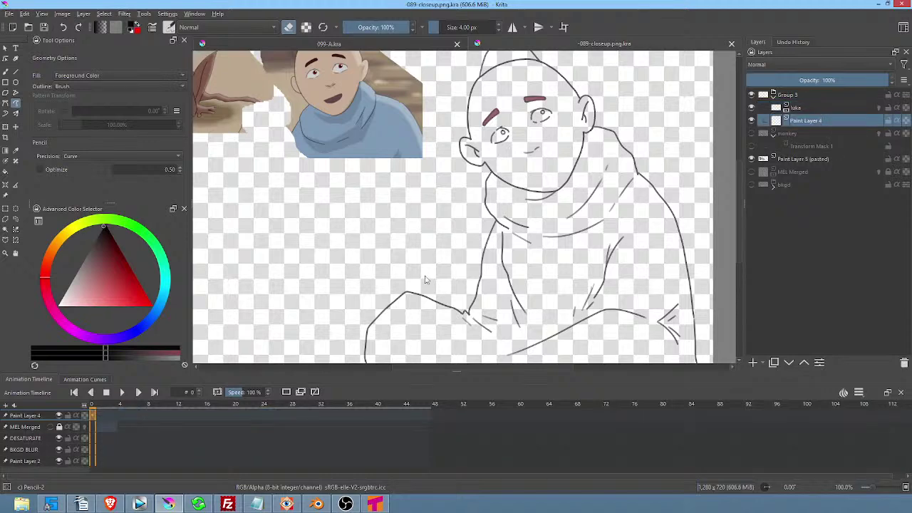
{"action": "left_click", "coordinate": [802, 108]}
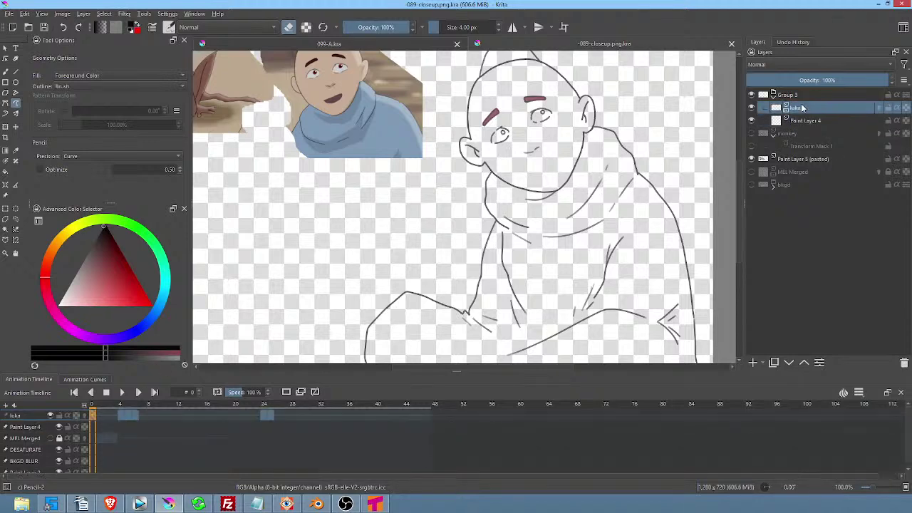
{"action": "left_click", "coordinate": [22, 427]}
{"action": "double_click", "coordinate": [835, 121]}
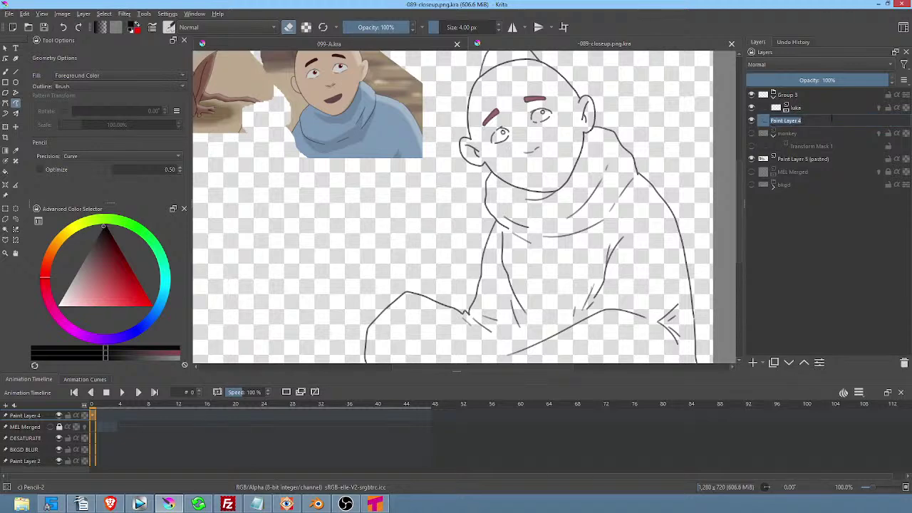
{"action": "type", "text": "garment"}
{"action": "key", "text": "Return"}
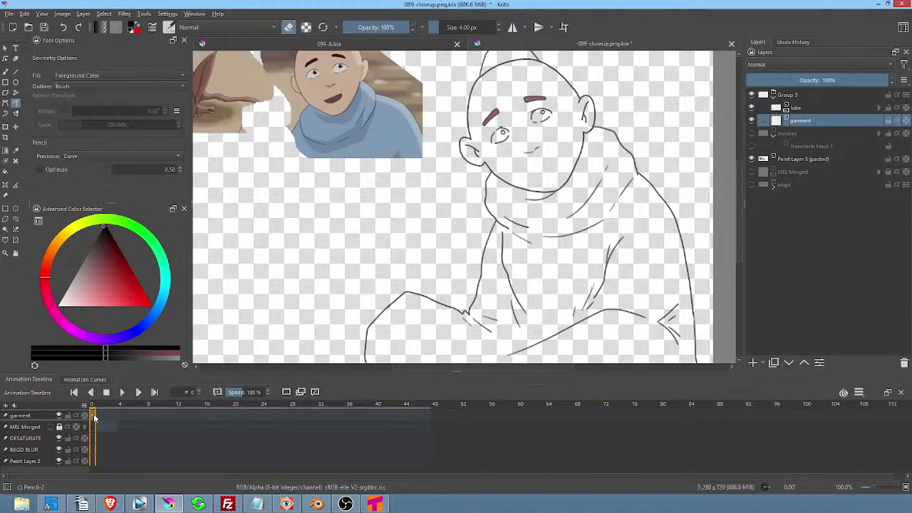
Pin luka to the animation timeline so it stays listed with garment selected, and reduce the timeline area's height.
{"action": "left_click", "coordinate": [807, 110]}
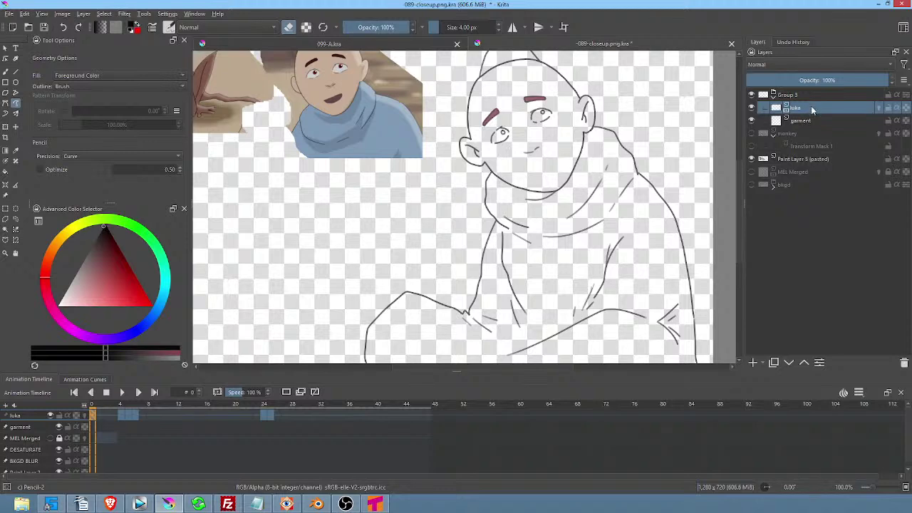
{"action": "mouse_move", "coordinate": [813, 110]}
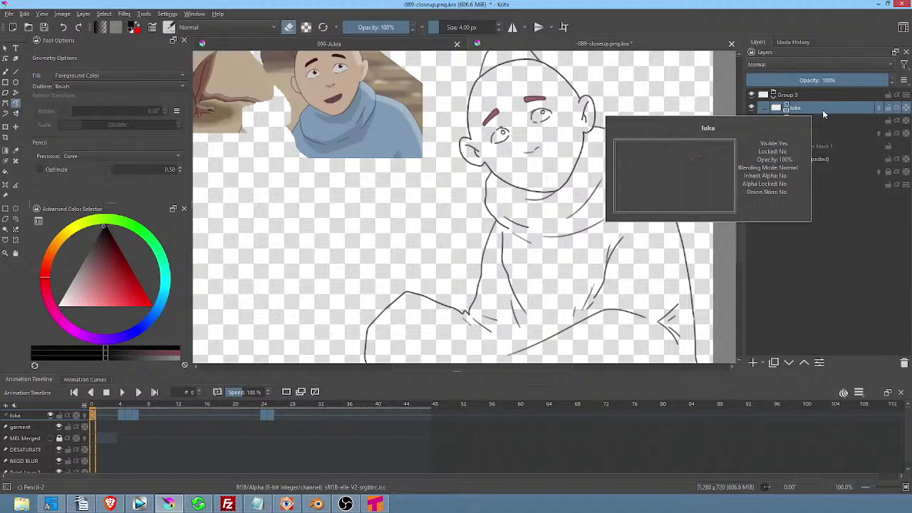
{"action": "right_click", "coordinate": [827, 109]}
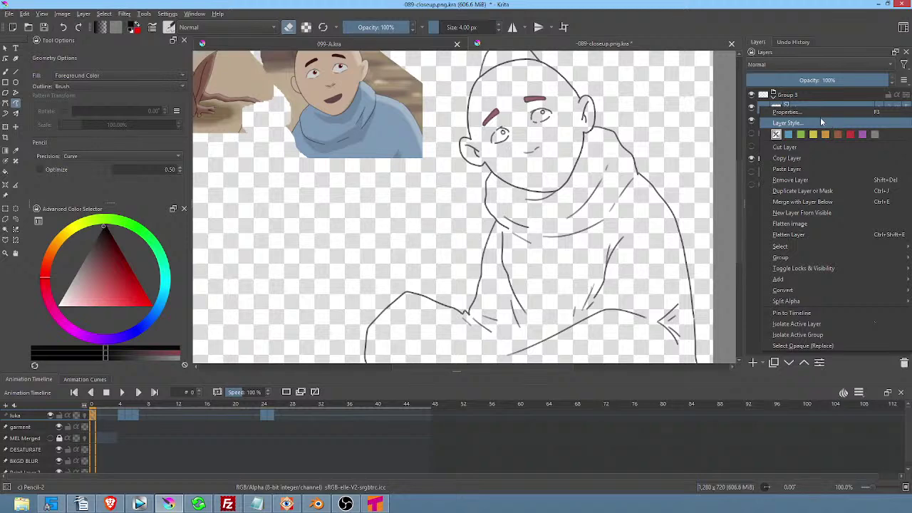
{"action": "left_click", "coordinate": [767, 313]}
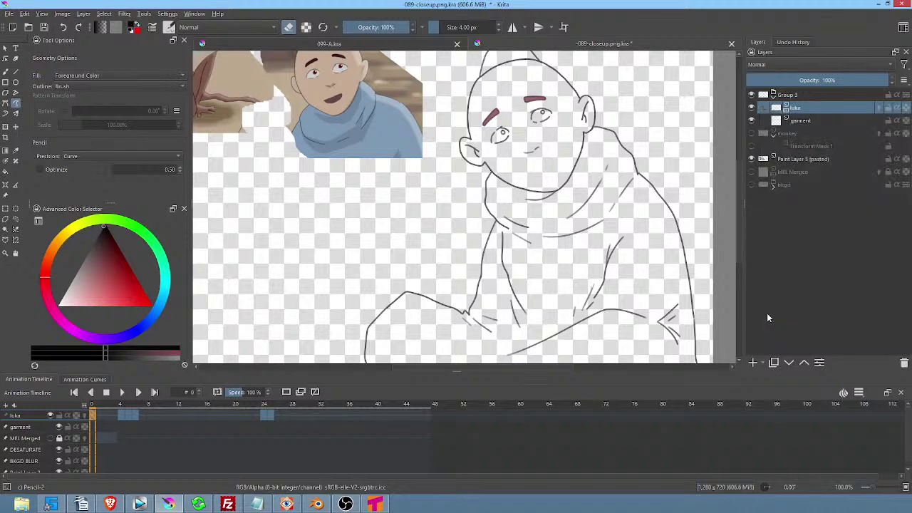
{"action": "mouse_move", "coordinate": [805, 122]}
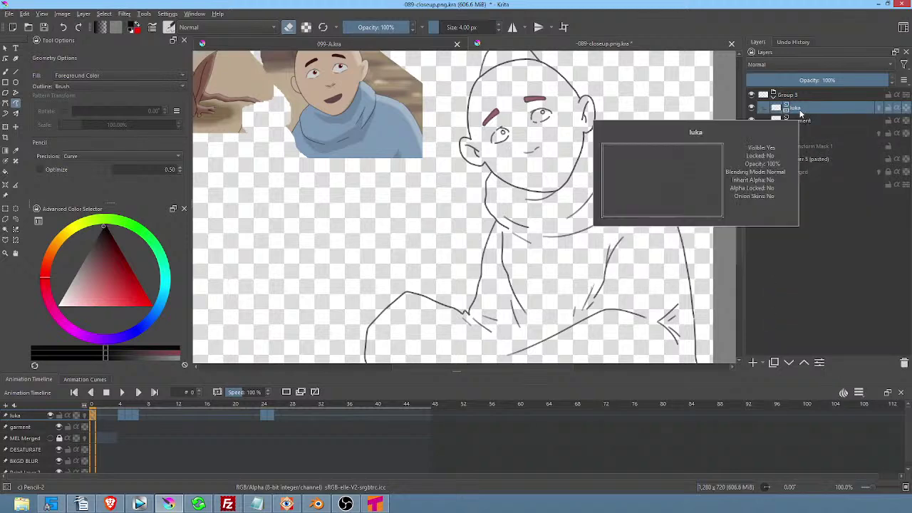
{"action": "left_click", "coordinate": [805, 123]}
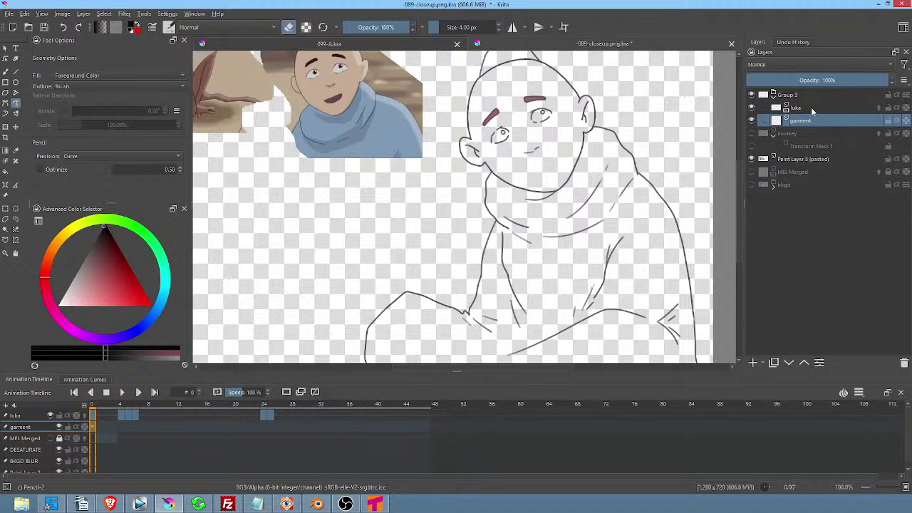
{"action": "left_click", "coordinate": [812, 108]}
{"action": "left_click", "coordinate": [810, 120]}
{"action": "mouse_move", "coordinate": [805, 121]}
{"action": "left_click_drag", "start_coordinate": [629, 370], "coordinate": [638, 389]}
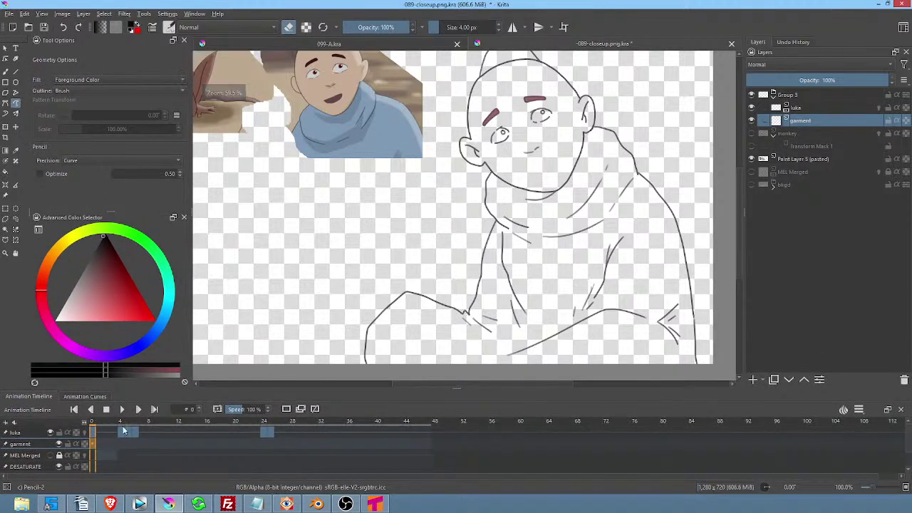
{"action": "right_click", "coordinate": [819, 121]}
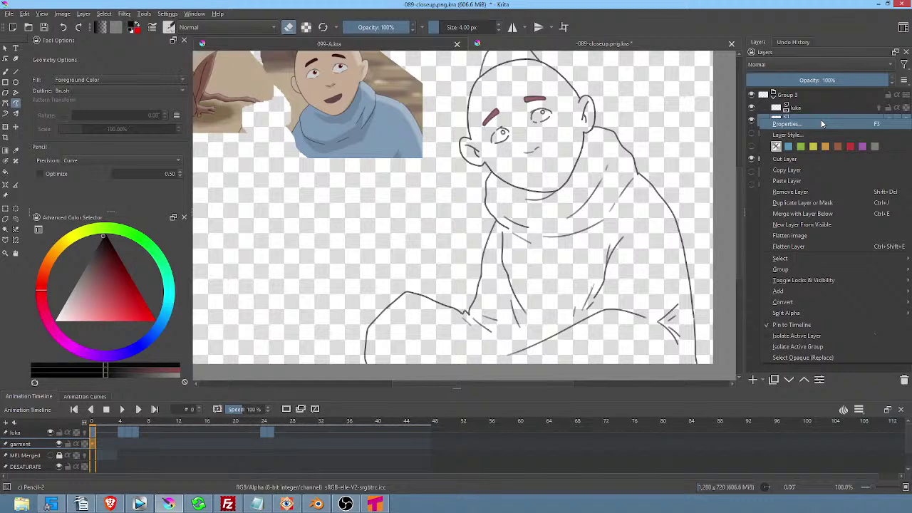
{"action": "mouse_move", "coordinate": [831, 301]}
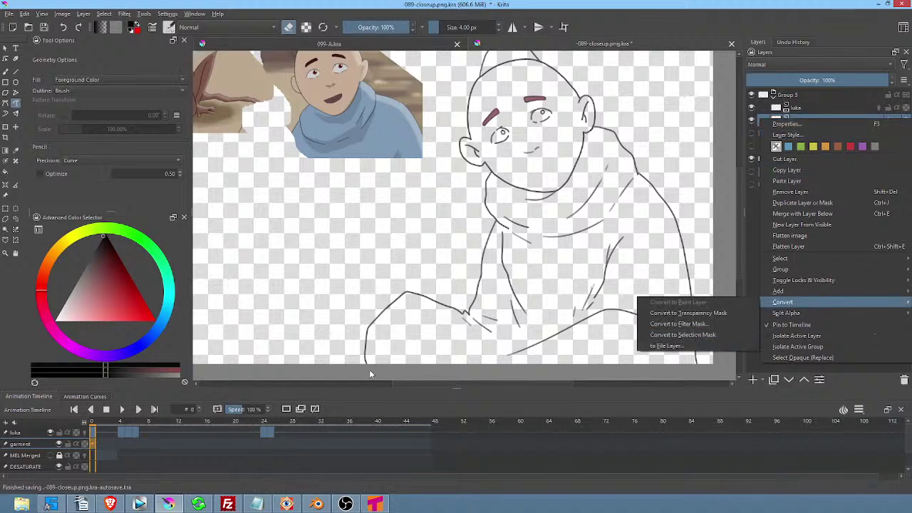
{"action": "left_click", "coordinate": [71, 449]}
Add blank keyframes to the garment layer on frames 0, 4 and 5, in line with luka's keyframes.
{"action": "left_click", "coordinate": [122, 443]}
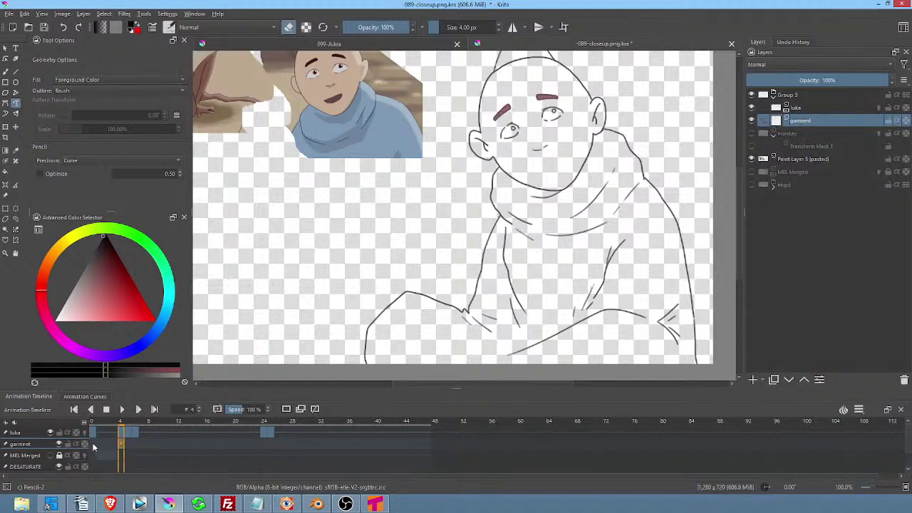
{"action": "left_click", "coordinate": [92, 443]}
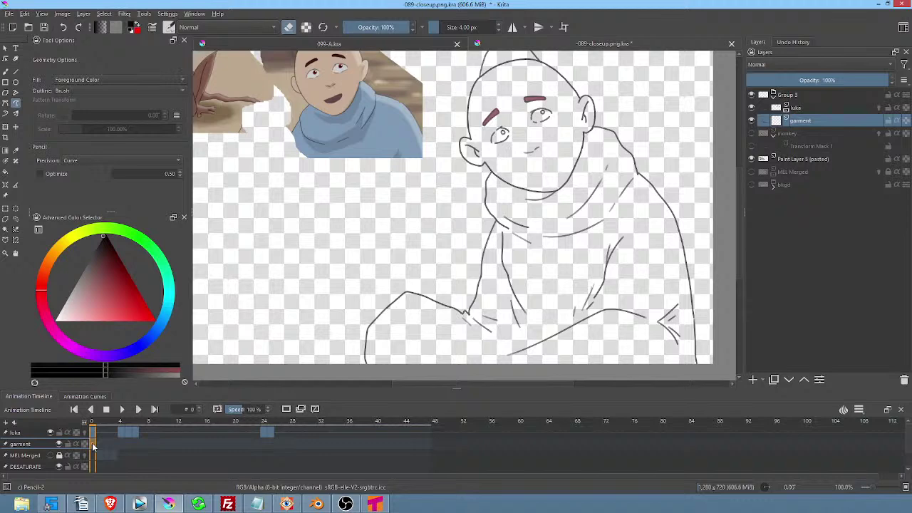
{"action": "key", "text": "space"}
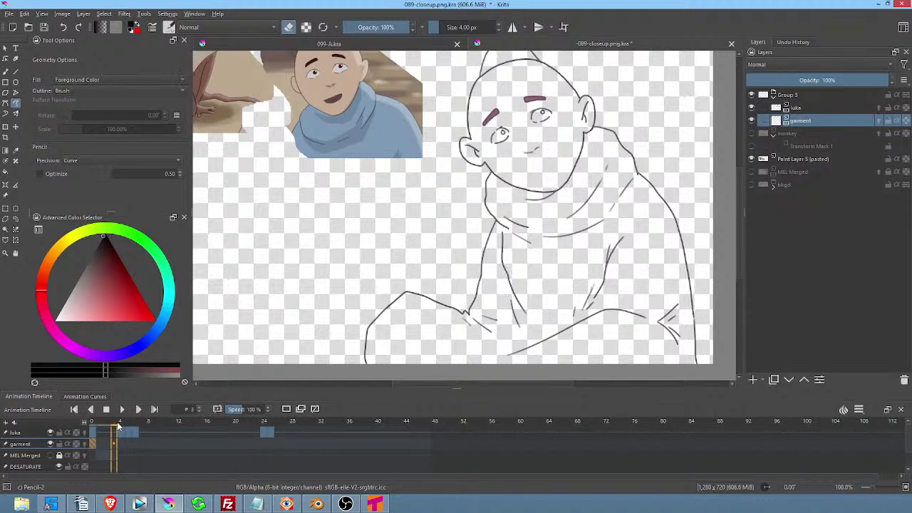
{"action": "left_click_drag", "start_coordinate": [121, 444], "coordinate": [128, 444]}
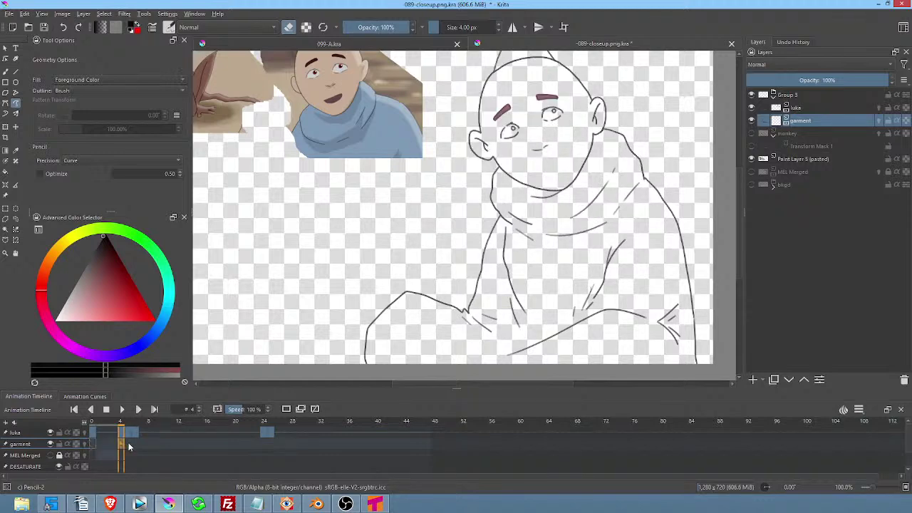
{"action": "left_click", "coordinate": [135, 443]}
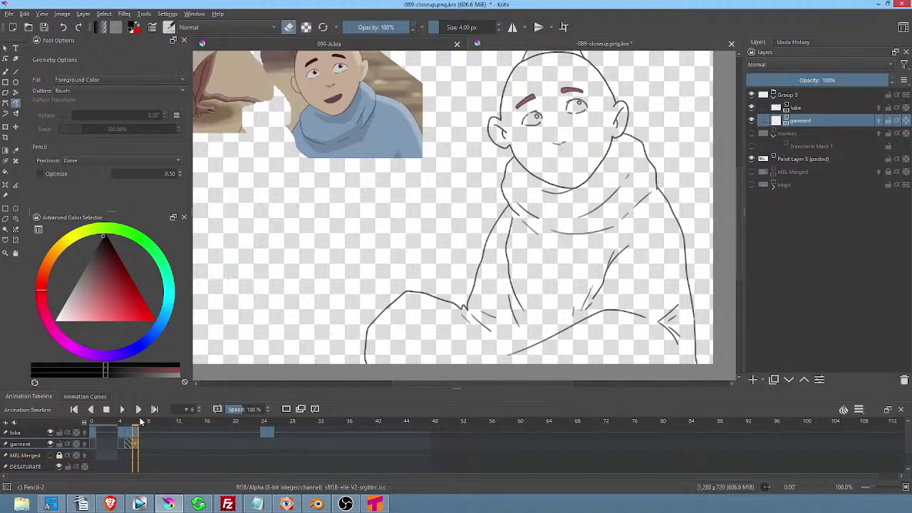
Add blank keyframes to the garment layer on frames 24 and 25, in line with luka's keyframes.
{"action": "left_click", "coordinate": [145, 422]}
{"action": "mouse_move", "coordinate": [144, 422]}
{"action": "left_mouse_down"}
{"action": "mouse_move", "coordinate": [283, 426]}
{"action": "mouse_move", "coordinate": [251, 428]}
{"action": "mouse_move", "coordinate": [265, 426]}
{"action": "left_mouse_up"}
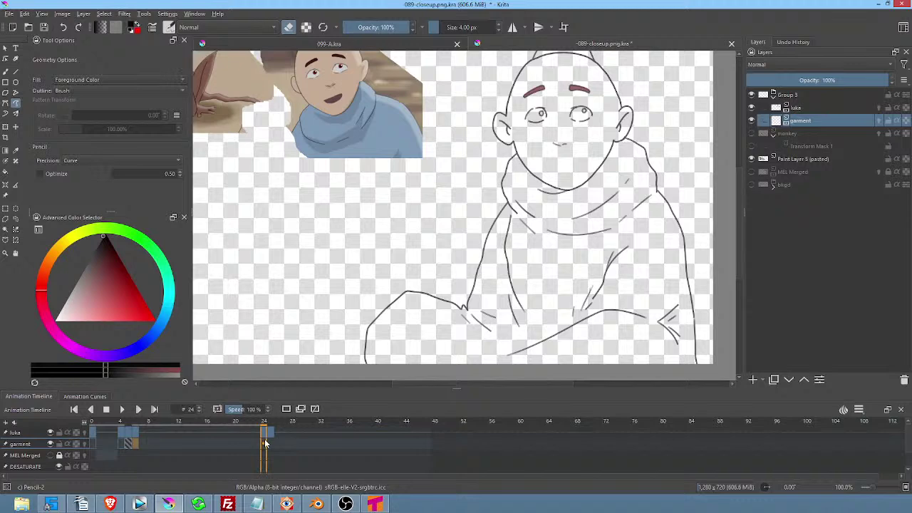
{"action": "left_click", "coordinate": [271, 445]}
{"action": "left_click", "coordinate": [270, 445]}
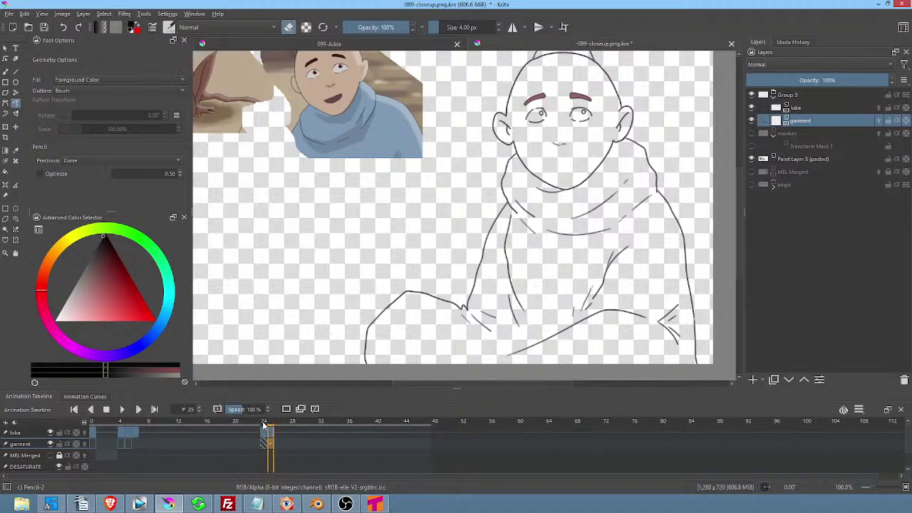
{"action": "left_click_drag", "start_coordinate": [263, 425], "coordinate": [271, 444]}
{"action": "left_click", "coordinate": [272, 444]}
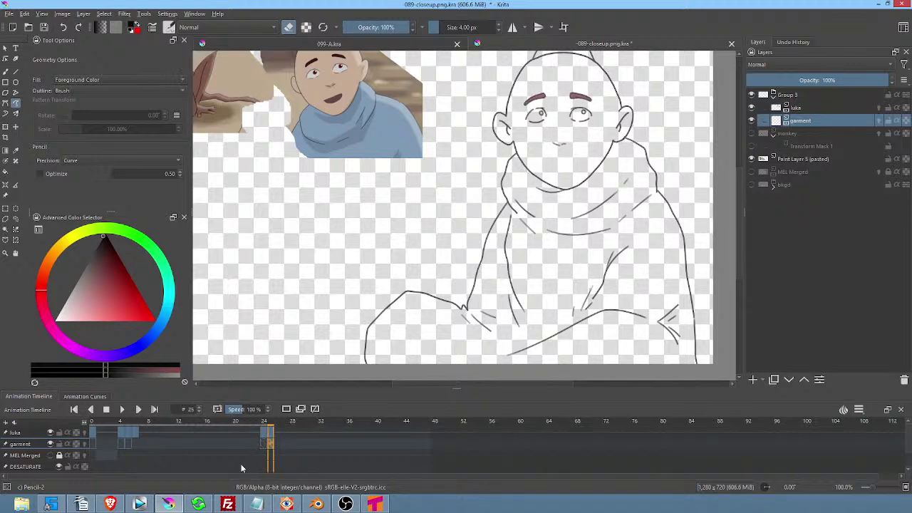
Return to garment's frame 0, turn off eraser mode and sample the blue clothing in the pasted reference as the foreground colour.
{"action": "left_click", "coordinate": [99, 447]}
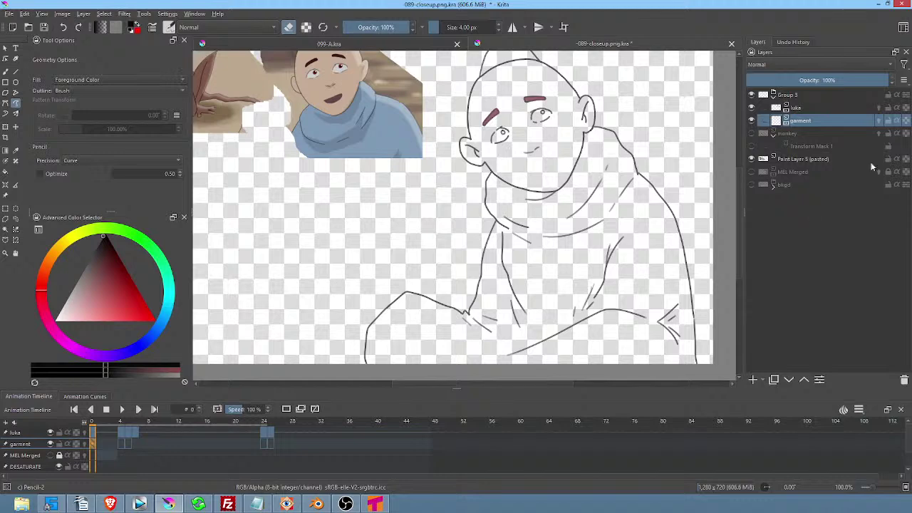
{"action": "left_click", "coordinate": [383, 121], "text": "ctrl"}
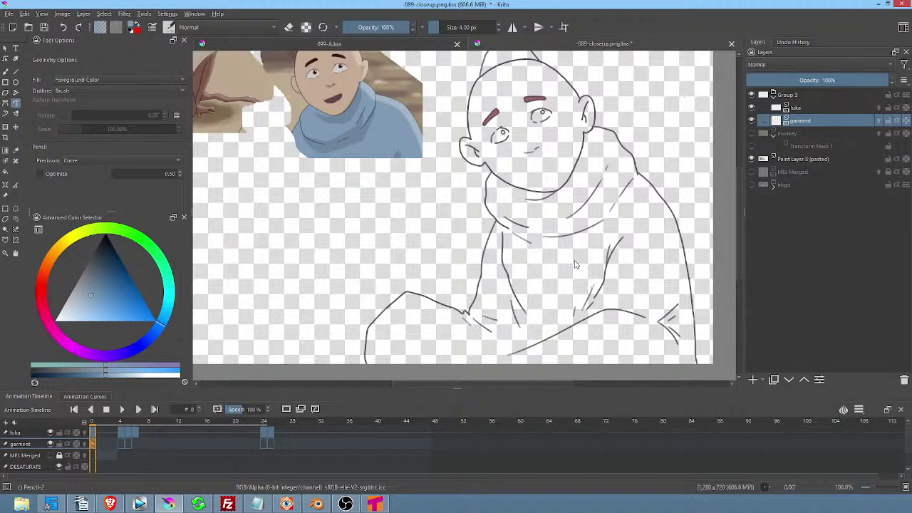
Fill luka's clothing with the sampled blue on the garment layer's keyframes from frame 0 through frame 25.
{"action": "scroll", "coordinate": [576, 265], "scroll_direction": "down", "scroll_amount": 1}
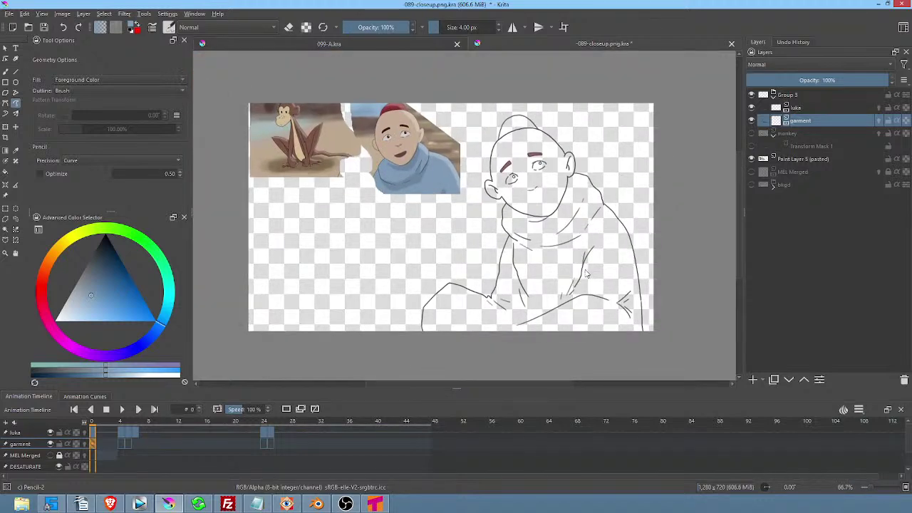
{"action": "key", "text": "f"}
{"action": "left_click", "coordinate": [223, 27]}
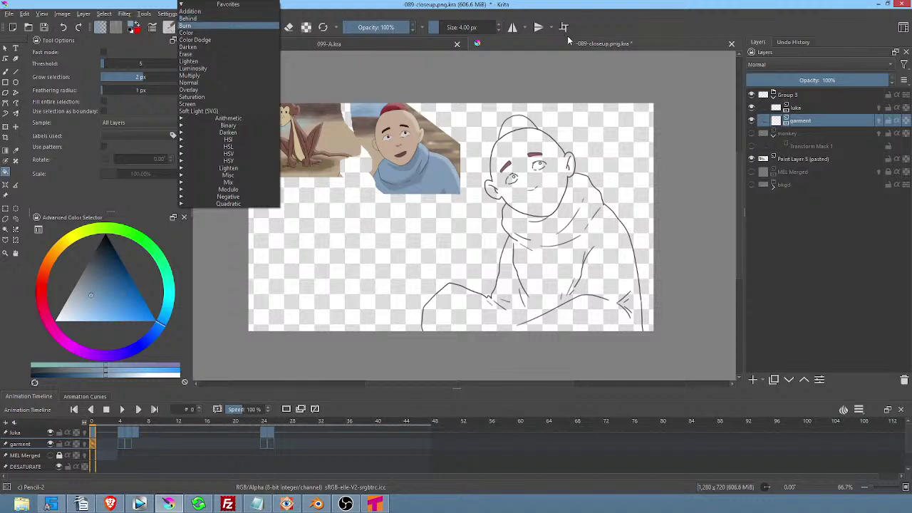
{"action": "left_click", "coordinate": [733, 61]}
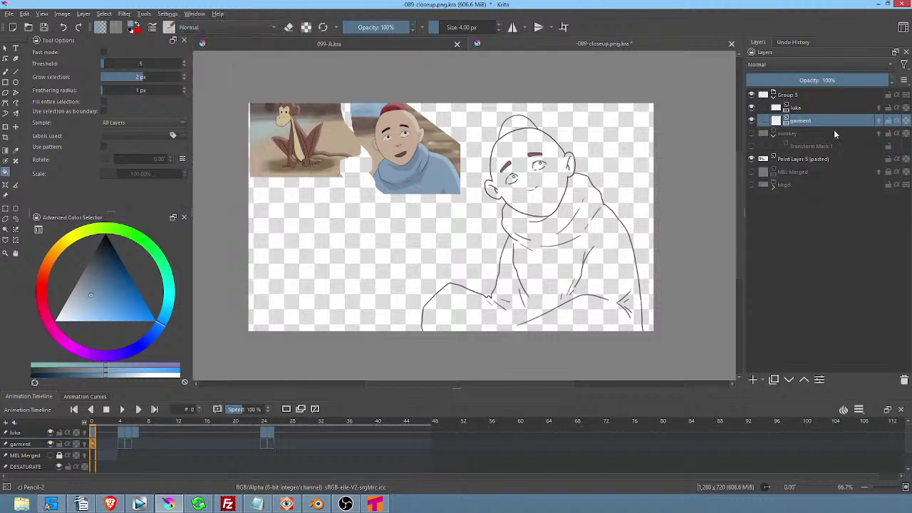
{"action": "left_click", "coordinate": [557, 268]}
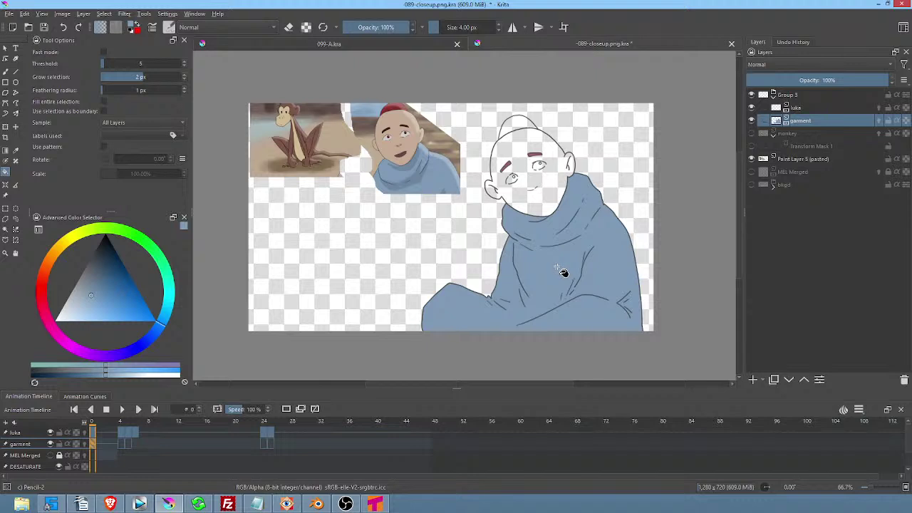
{"action": "key", "text": "space"}
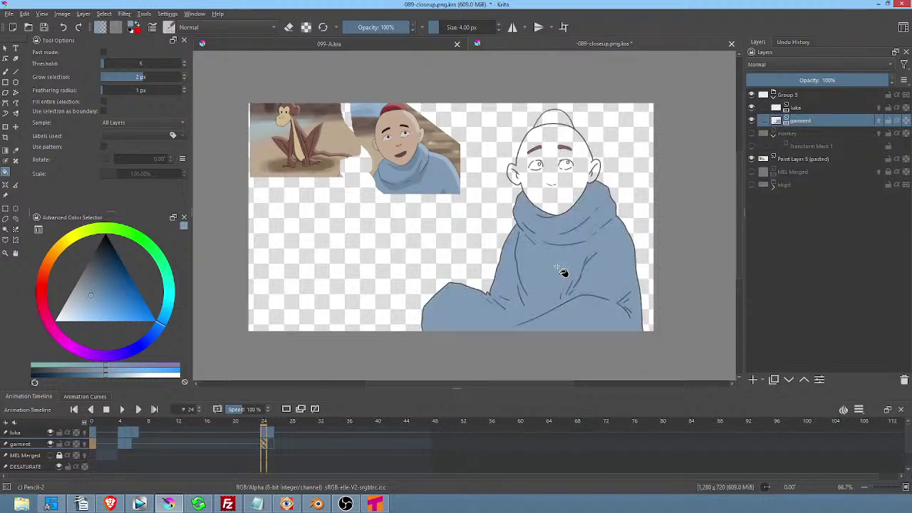
{"action": "left_click", "coordinate": [563, 272]}
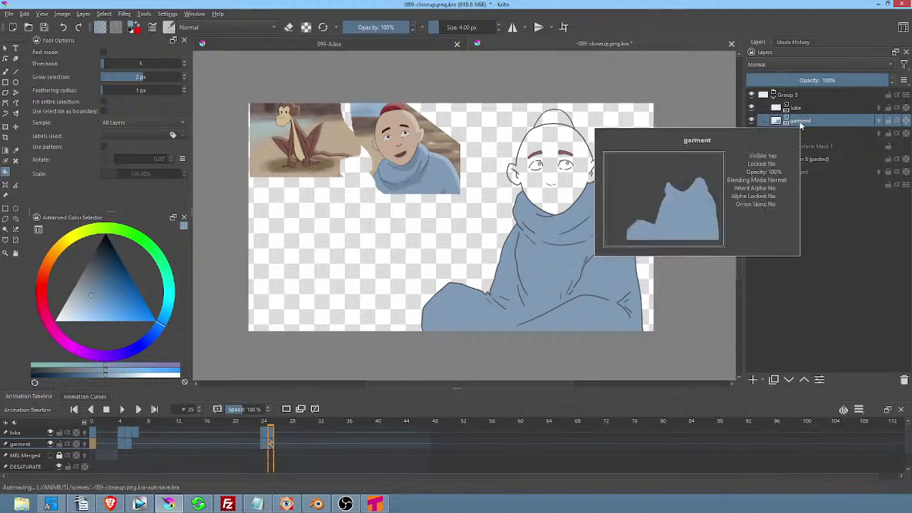
Add a new paint layer between luka and garment and name it hat.
{"action": "left_click", "coordinate": [753, 380]}
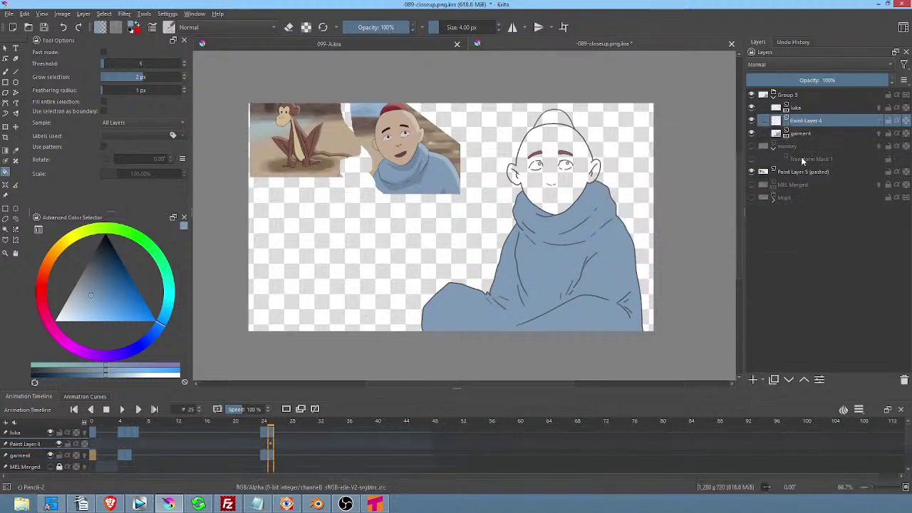
{"action": "double_click", "coordinate": [821, 123]}
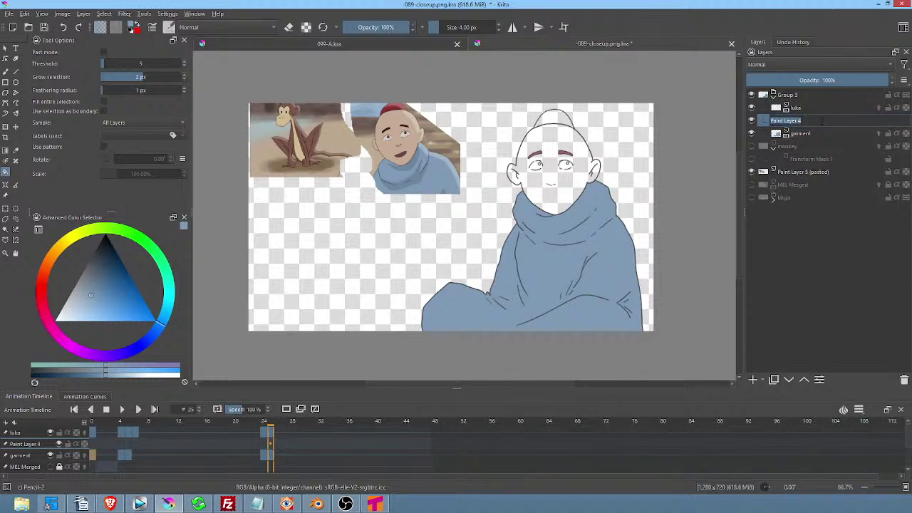
{"action": "type", "text": "hat"}
{"action": "key", "text": "Return"}
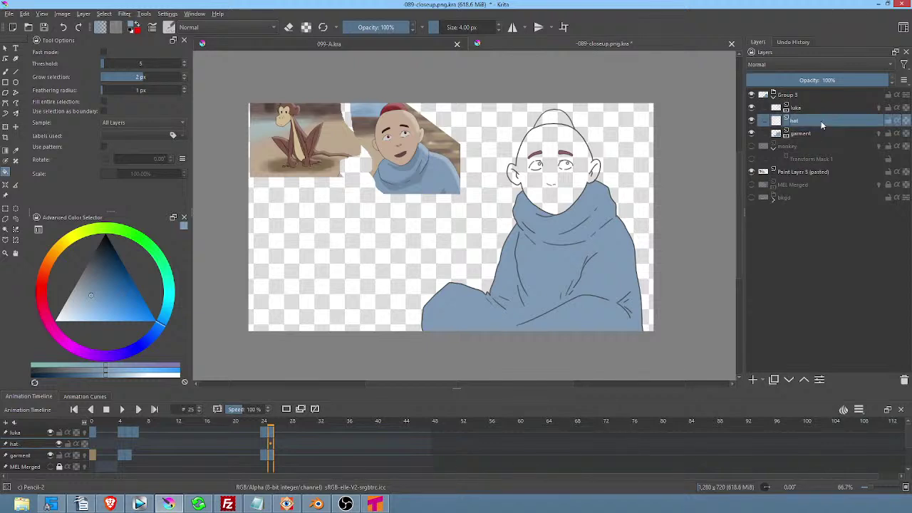
Sample the hat's red from the pasted reference, add a blank keyframe on the hat layer's frame 0 and fill luka's hat there.
{"action": "left_click", "coordinate": [394, 106], "text": "ctrl"}
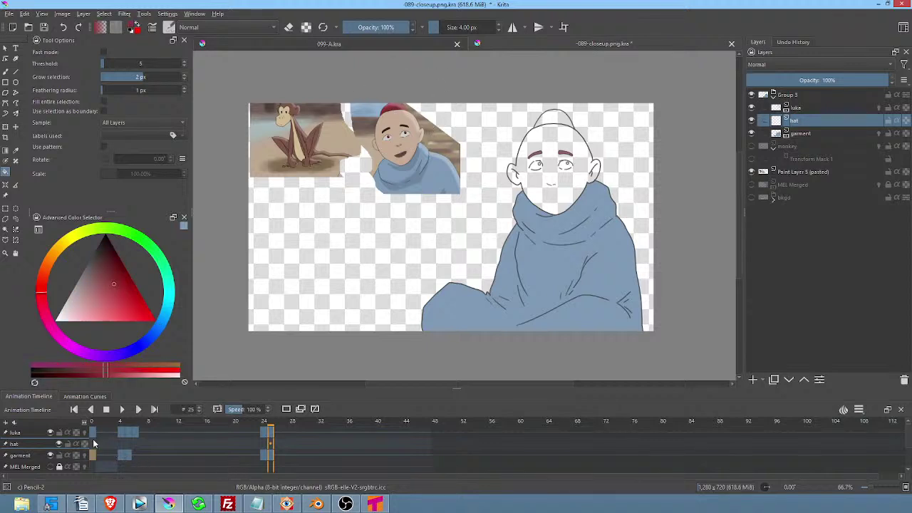
{"action": "left_click", "coordinate": [92, 442]}
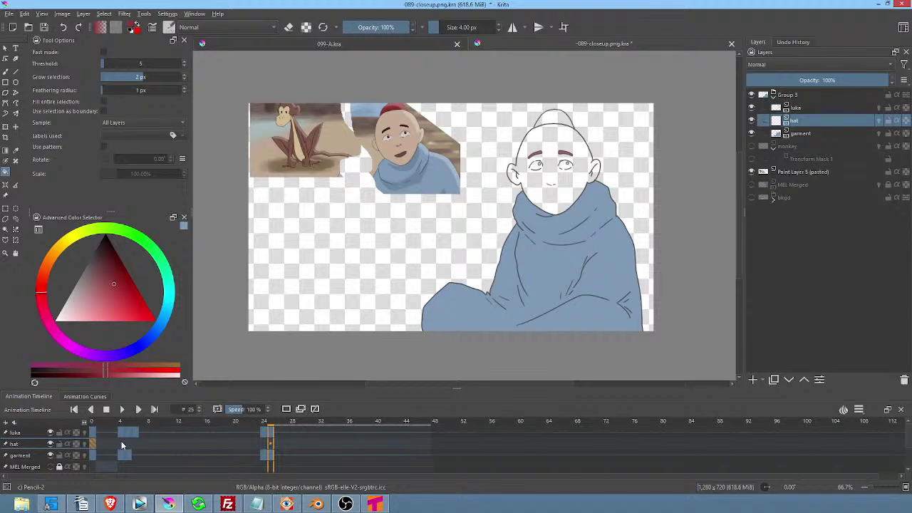
{"action": "left_click", "coordinate": [121, 446]}
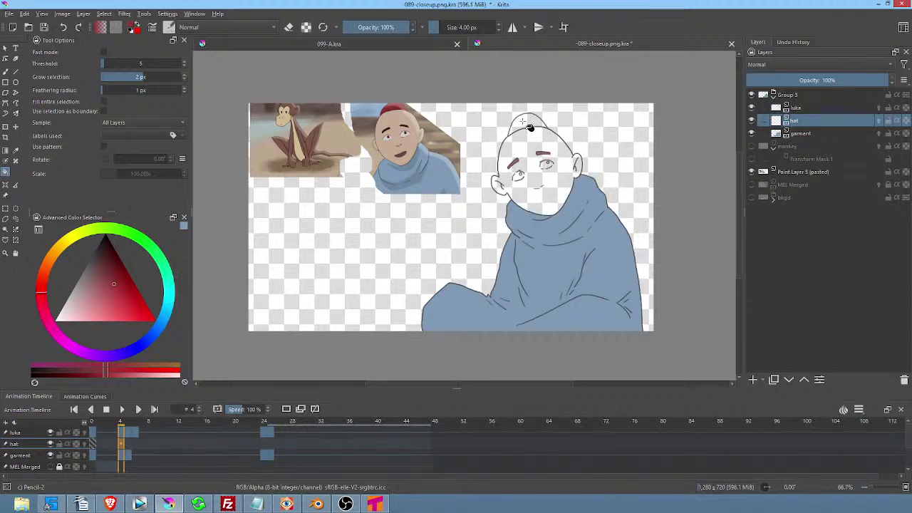
{"action": "left_click", "coordinate": [104, 424]}
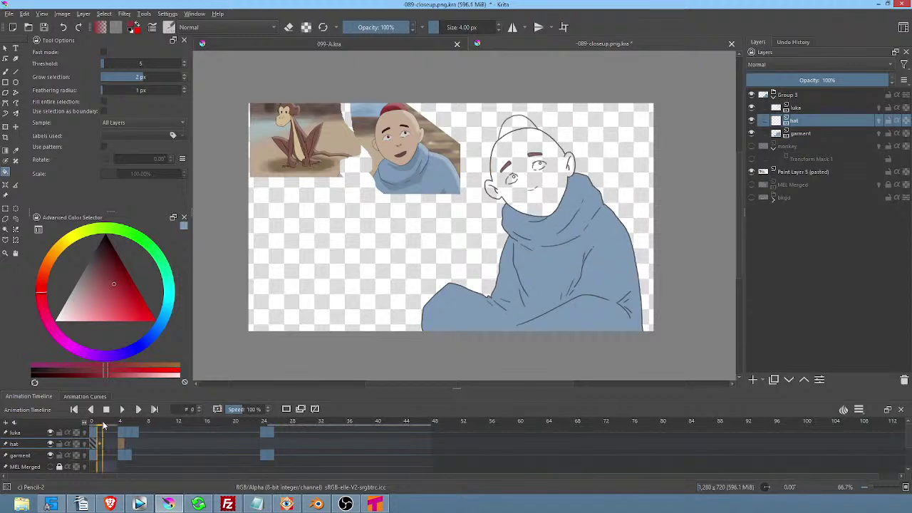
{"action": "left_click_drag", "start_coordinate": [104, 424], "coordinate": [120, 425]}
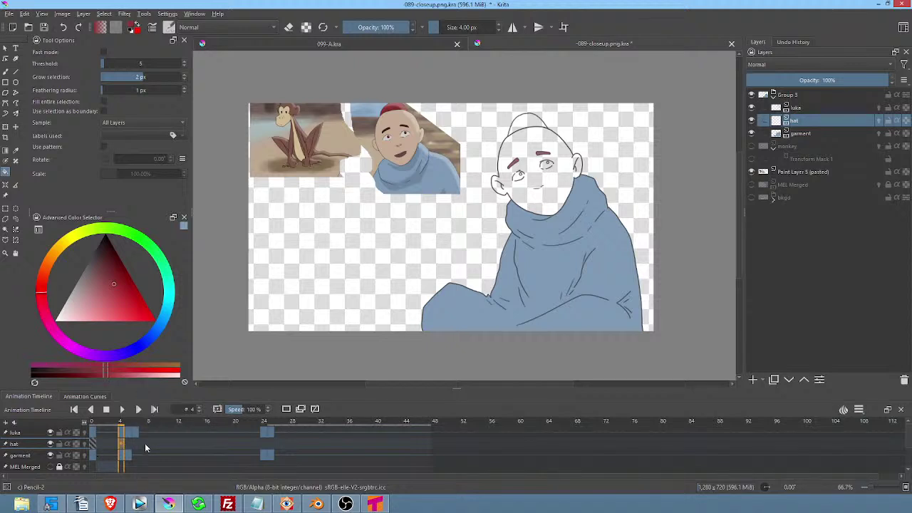
{"action": "left_click", "coordinate": [94, 445]}
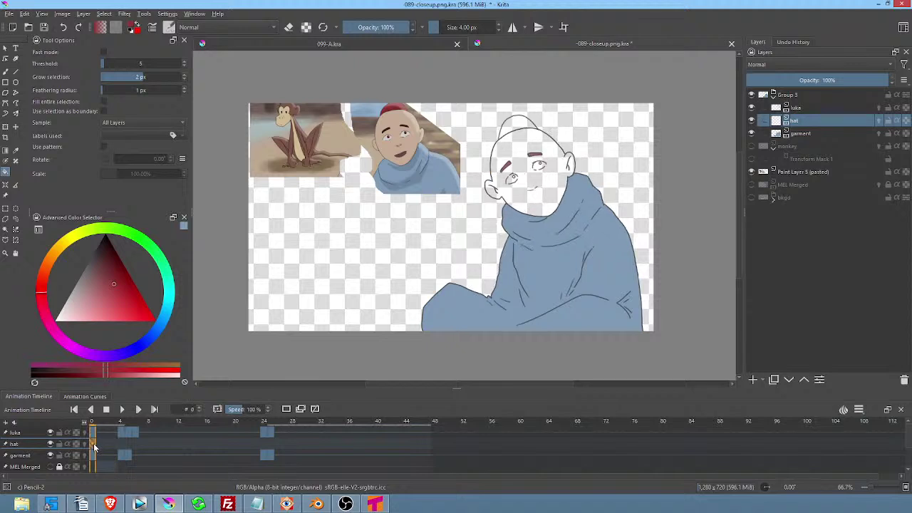
{"action": "left_click", "coordinate": [518, 126]}
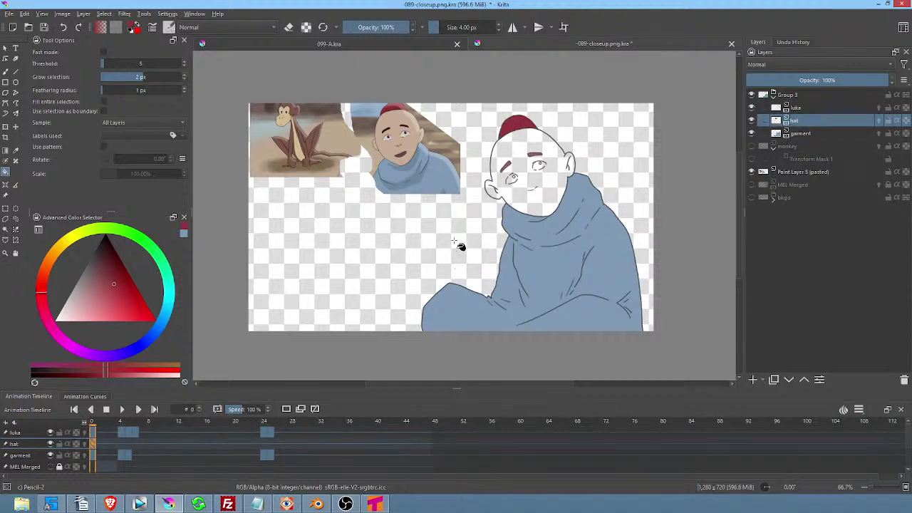
Add a blank keyframe to the hat layer on frame 4 and fill luka's hat with the red.
{"action": "key", "text": "period"}
{"action": "key", "text": "period"}
{"action": "key", "text": "period"}
{"action": "key", "text": "period"}
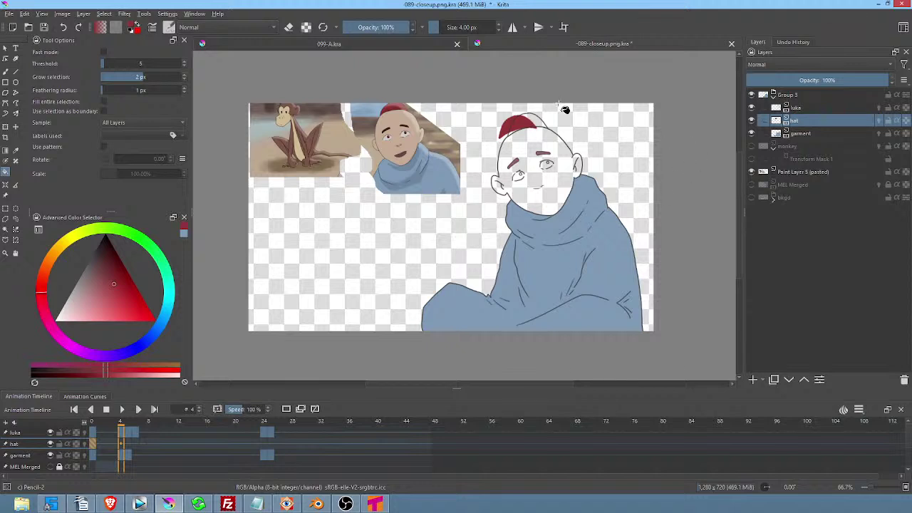
{"action": "left_click", "coordinate": [127, 443]}
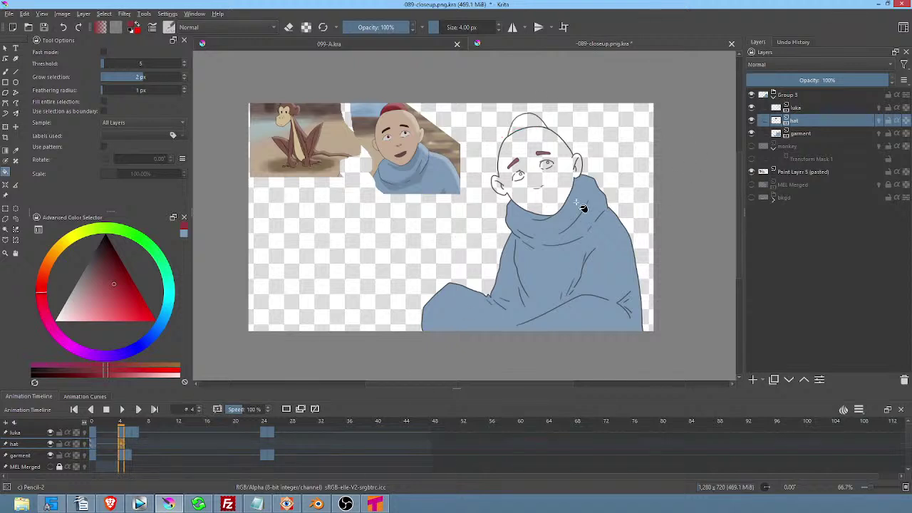
{"action": "left_click", "coordinate": [533, 125]}
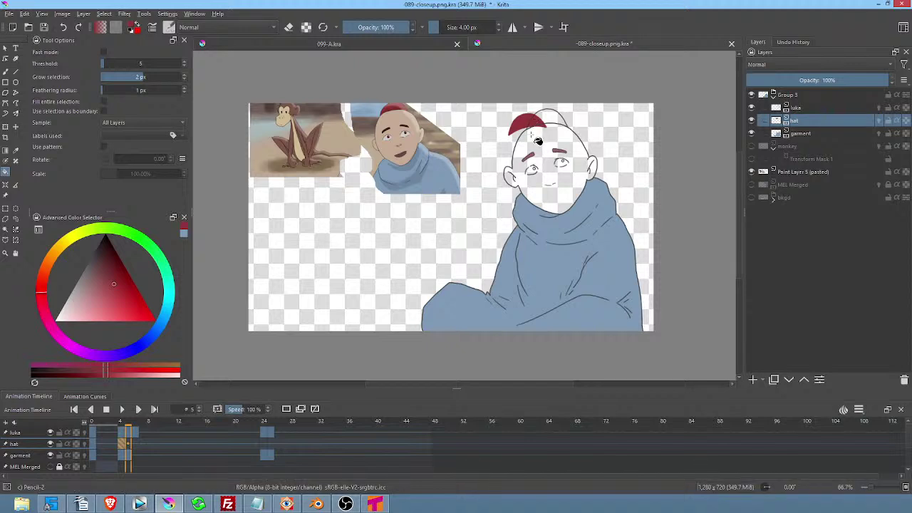
Add blank keyframes to the hat layer on frames 5 and 6, and fill luka's hat red on frame 5.
{"action": "left_click", "coordinate": [128, 446]}
{"action": "double_click", "coordinate": [128, 443]}
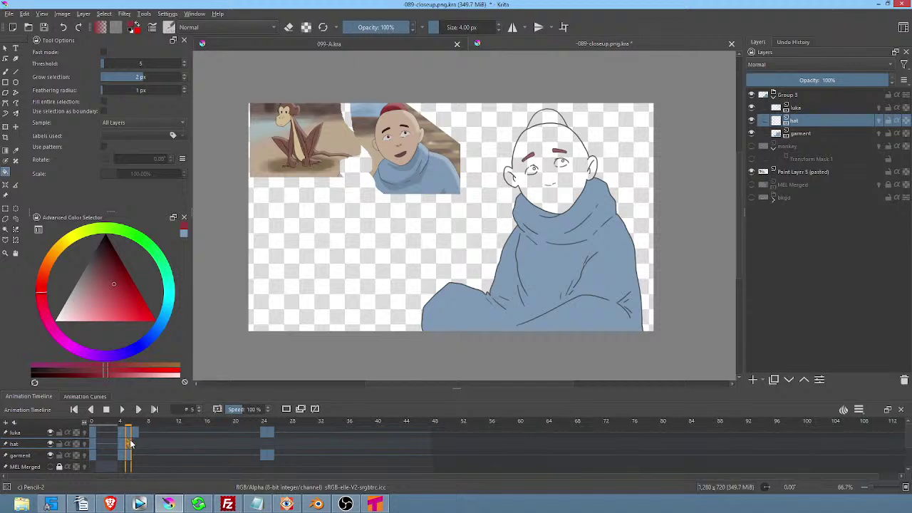
{"action": "left_click", "coordinate": [135, 444]}
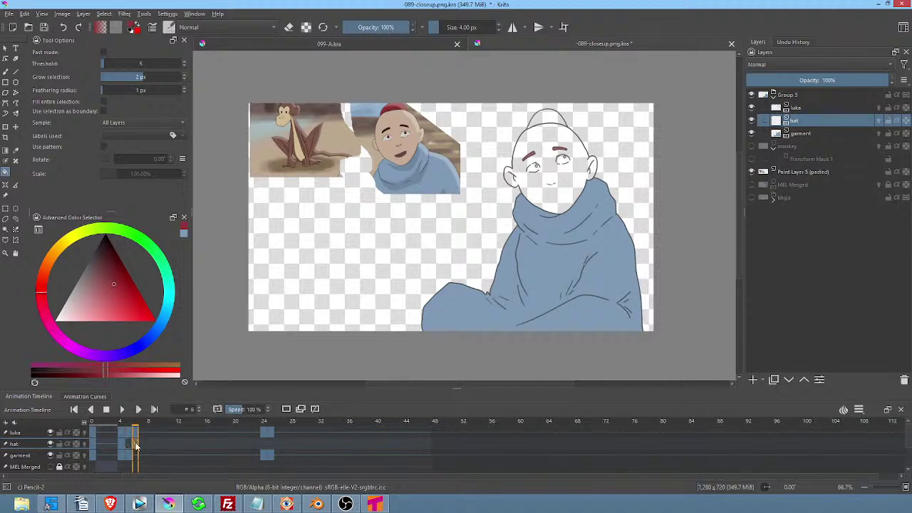
{"action": "left_click", "coordinate": [123, 446]}
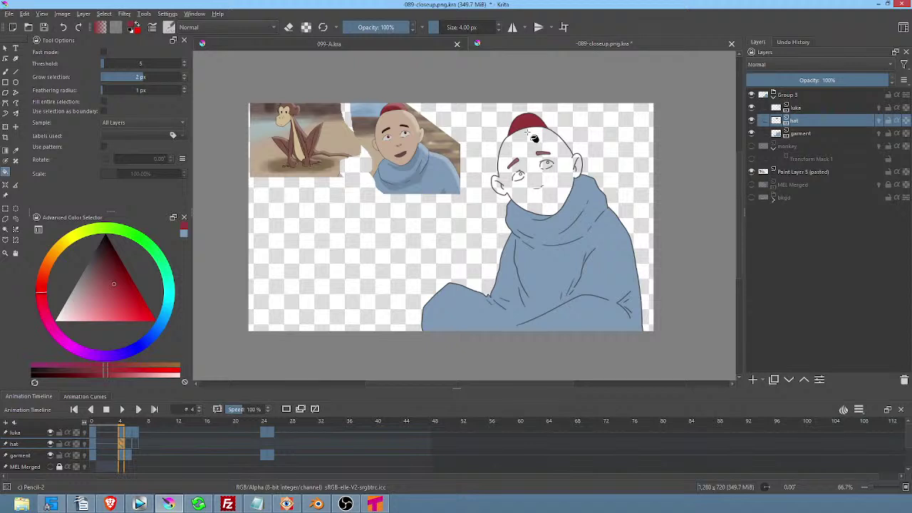
{"action": "key", "text": "Right"}
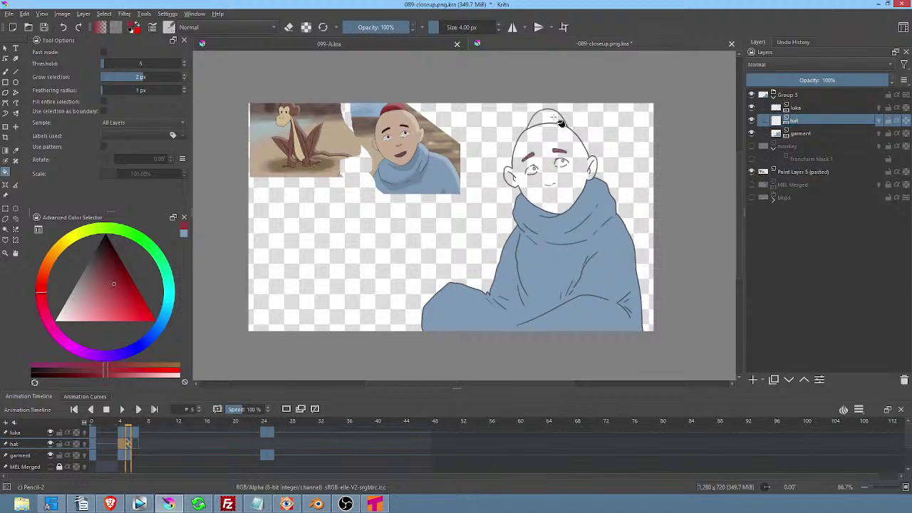
{"action": "left_click", "coordinate": [553, 116]}
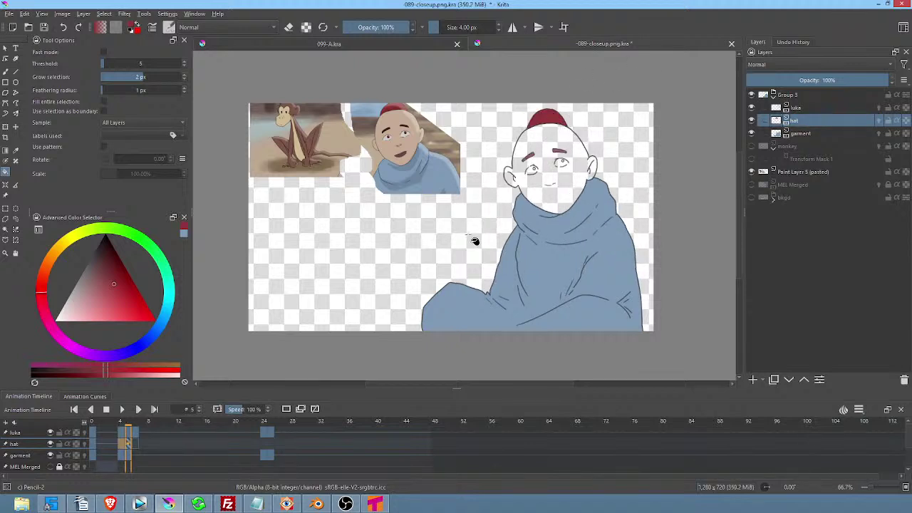
Remove the unneeded blank keyframe from the hat layer's frame 6 so frame 5's fill carries on.
{"action": "key", "text": "Right"}
{"action": "left_click", "coordinate": [139, 446]}
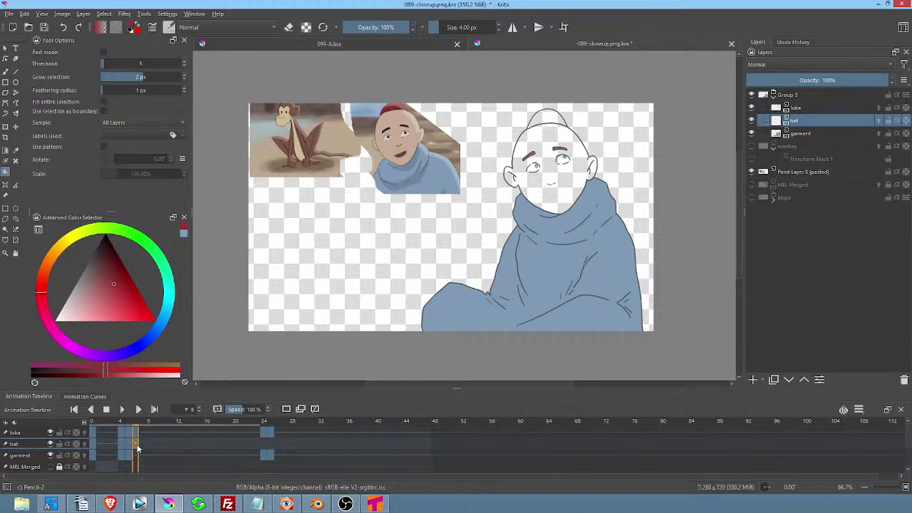
{"action": "left_click", "coordinate": [136, 447]}
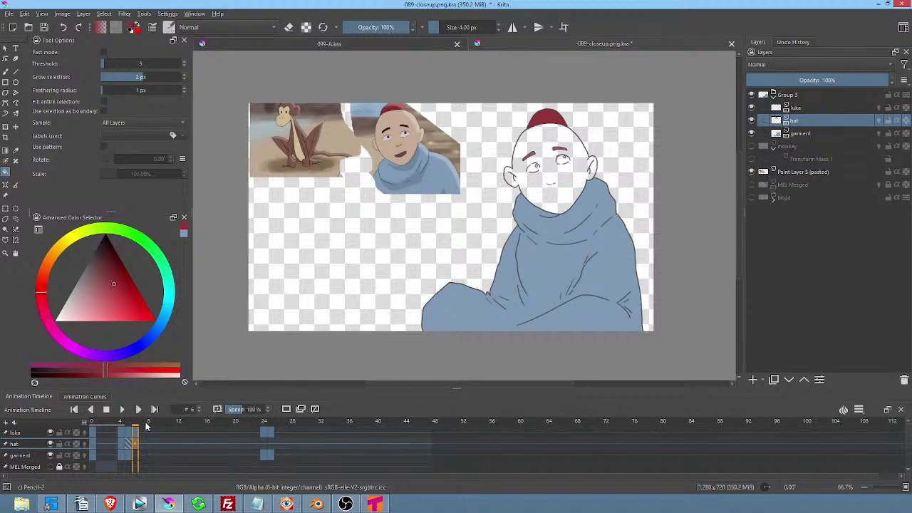
Add a blank keyframe to the hat layer on frame 24 and fill luka's hat red there.
{"action": "left_click_drag", "start_coordinate": [146, 426], "coordinate": [262, 432]}
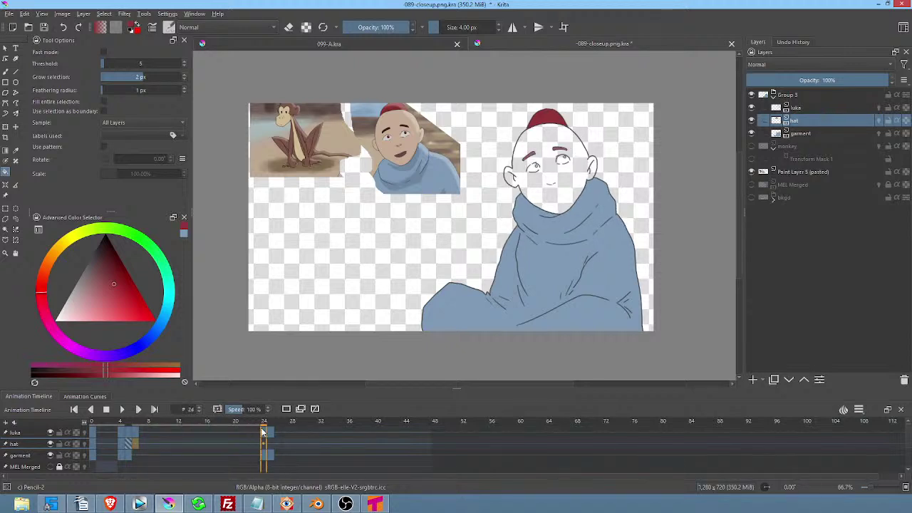
{"action": "left_click", "coordinate": [264, 444]}
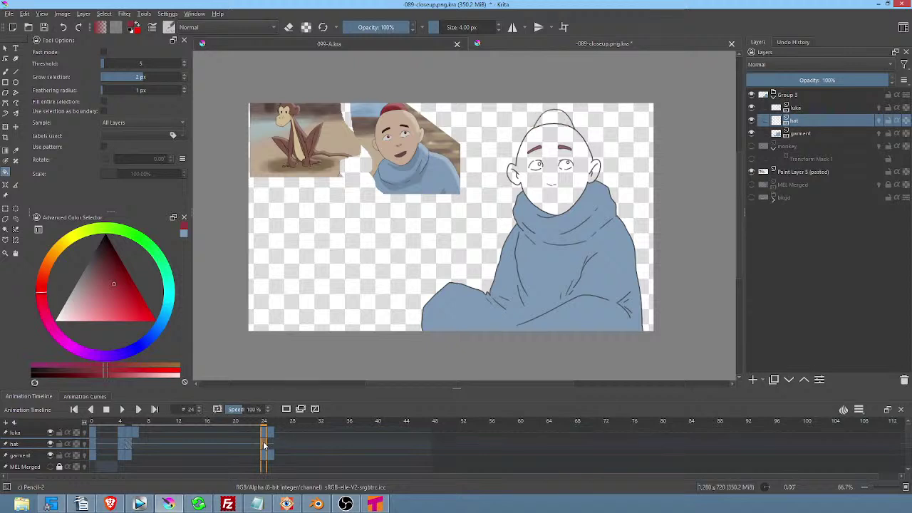
{"action": "left_click", "coordinate": [557, 121]}
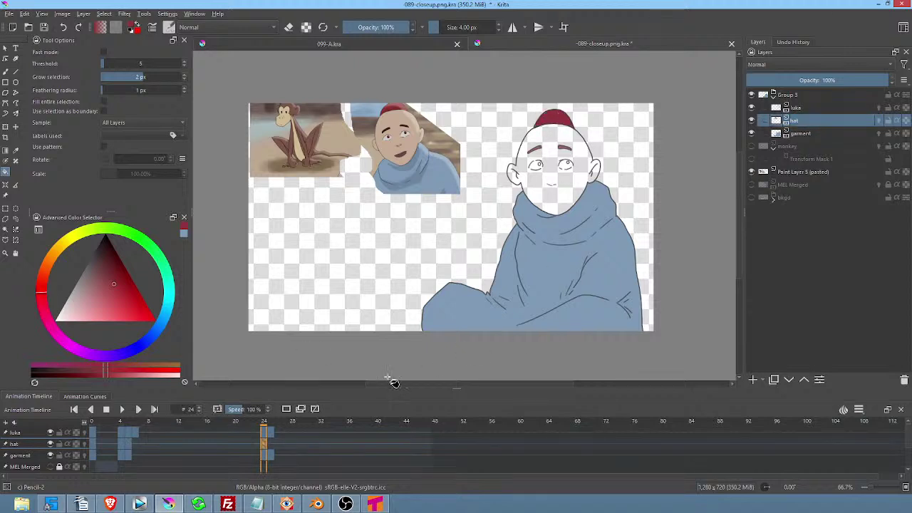
{"action": "left_click", "coordinate": [269, 449]}
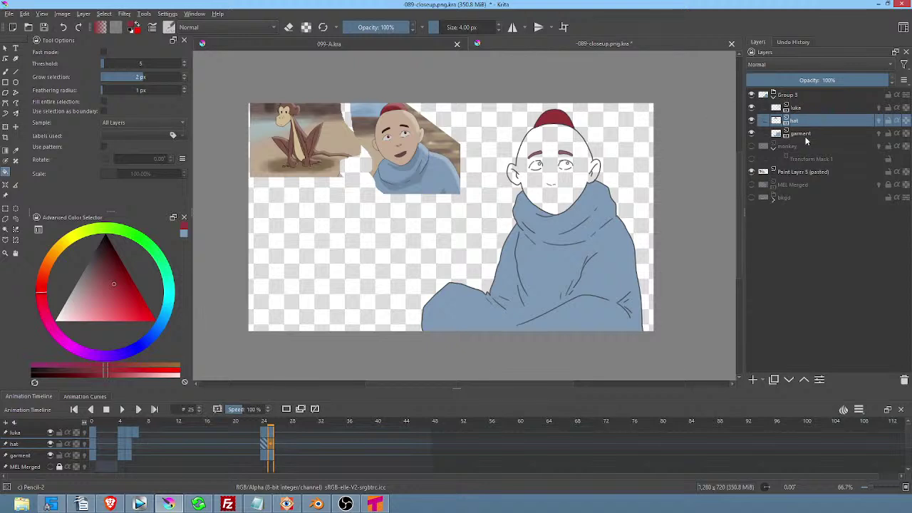
Add a new paint layer between luka and hat and name it head.
{"action": "mouse_move", "coordinate": [787, 132]}
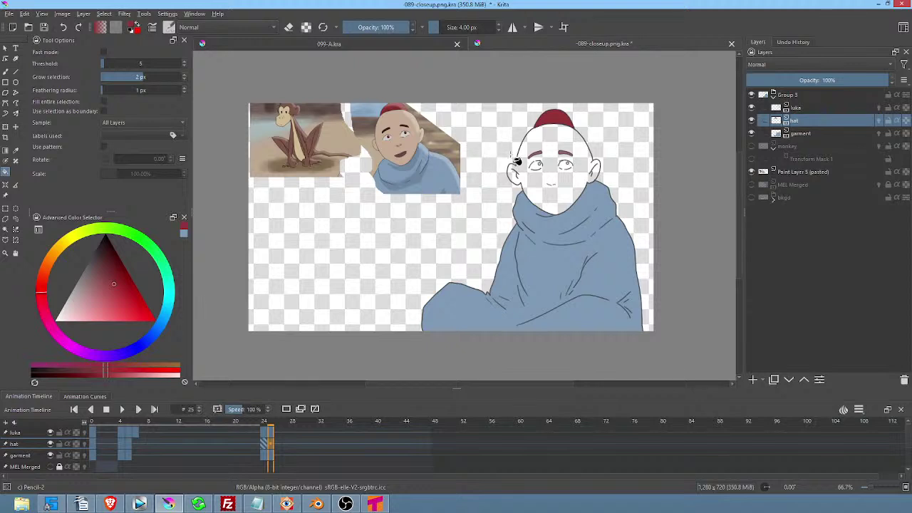
{"action": "left_click", "coordinate": [753, 380]}
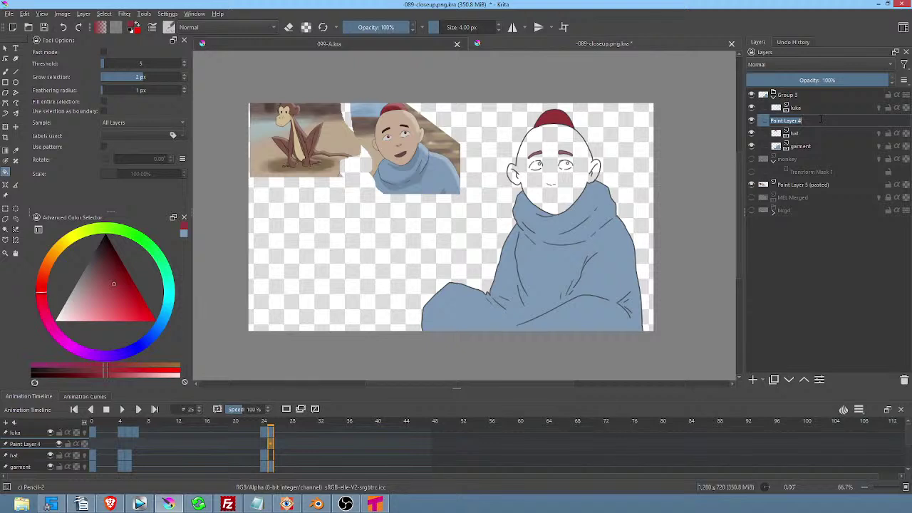
{"action": "type", "text": "head"}
{"action": "key", "text": "Return"}
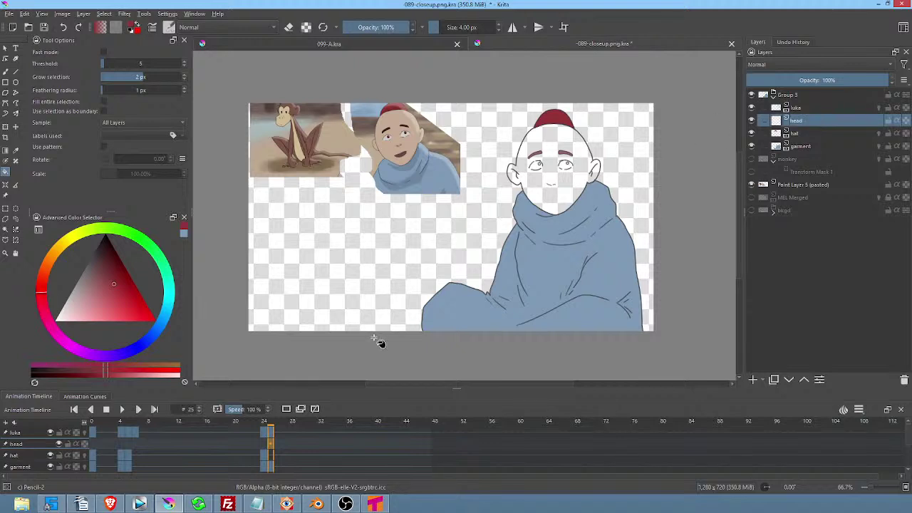
Fill luka's head on frame 0 of the head layer with the skin tone sampled from the reference picture's face.
{"action": "left_click", "coordinate": [92, 443]}
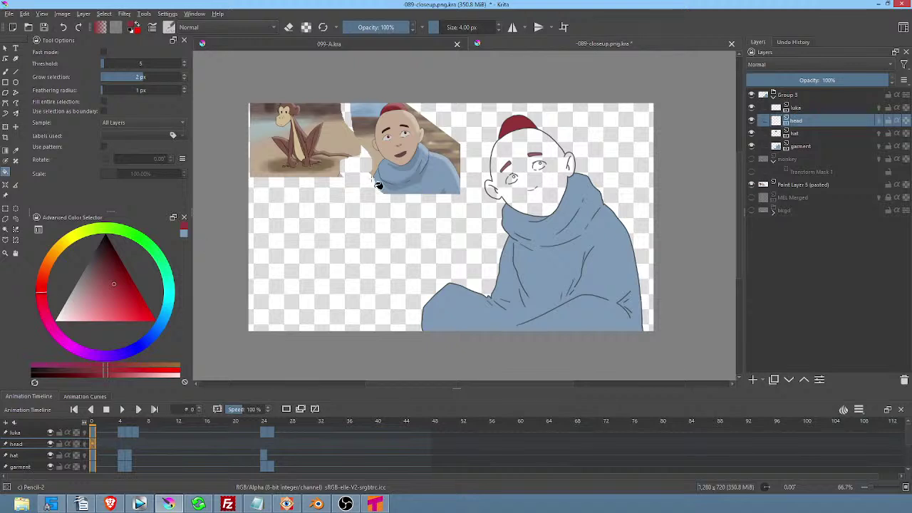
{"action": "left_click", "coordinate": [401, 122], "text": "ctrl"}
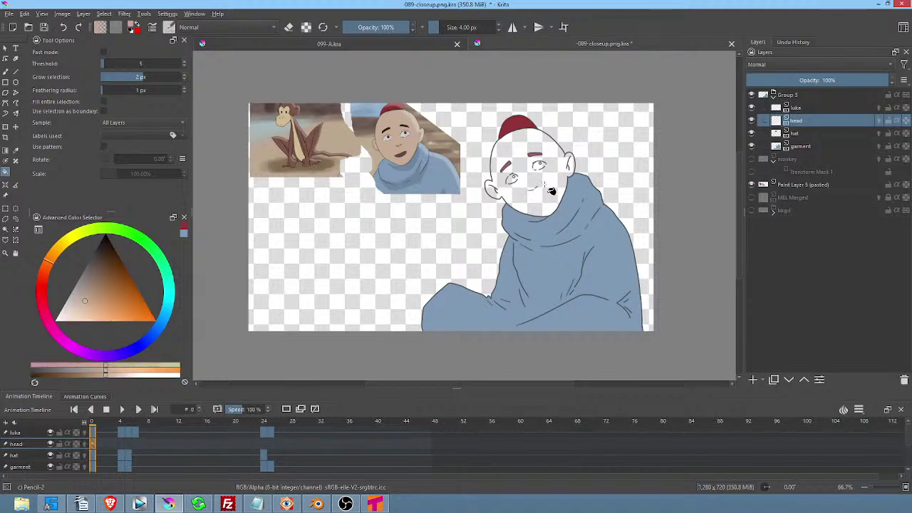
{"action": "left_click", "coordinate": [547, 188]}
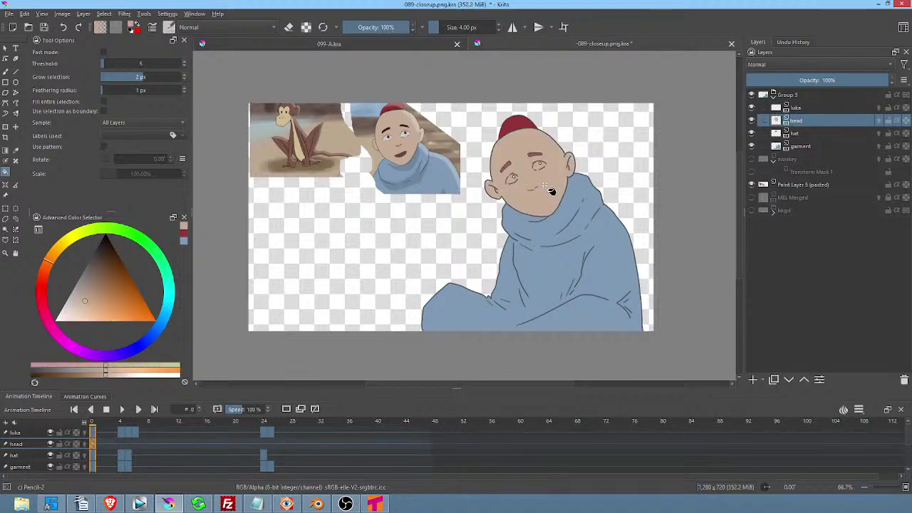
Add blank keyframes to the head layer on frames 4, 5, 6, 24 and 25.
{"action": "key", "text": "period"}
{"action": "key", "text": "period"}
{"action": "key", "text": "period"}
{"action": "key", "text": "period"}
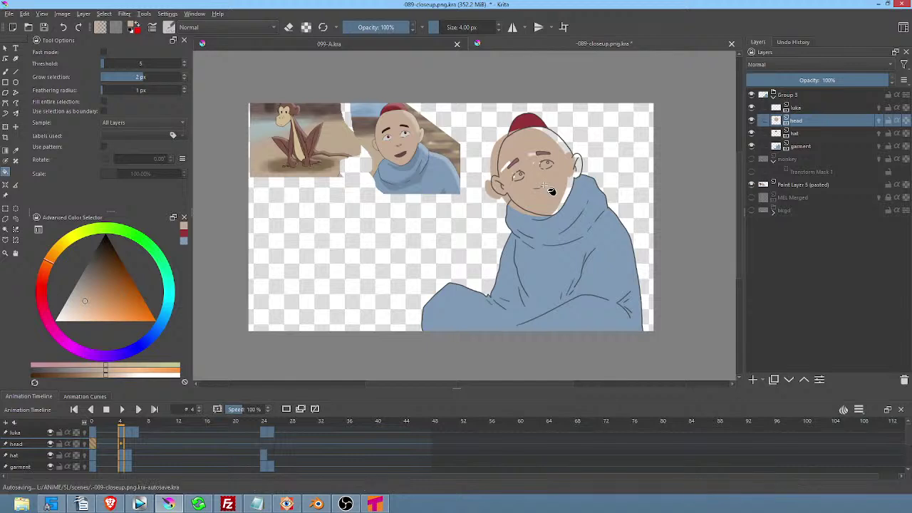
{"action": "left_click", "coordinate": [127, 445]}
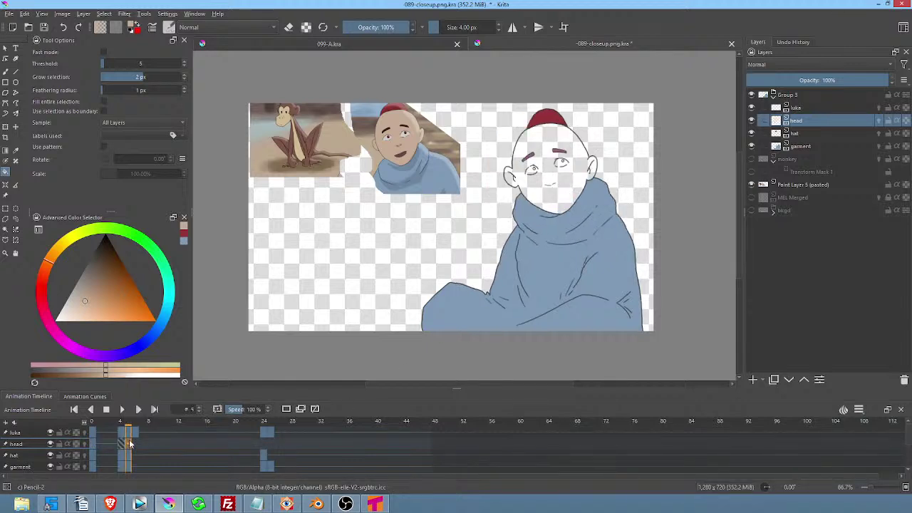
{"action": "left_click", "coordinate": [135, 444]}
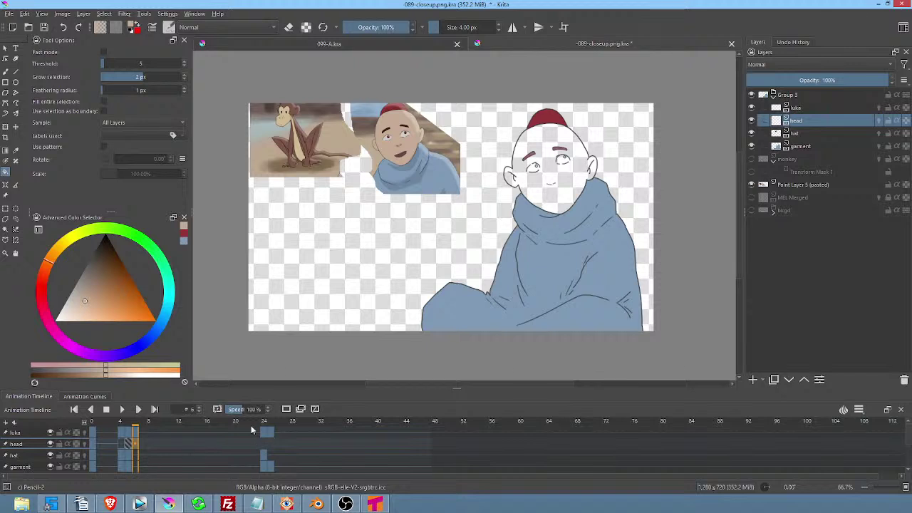
{"action": "left_click", "coordinate": [266, 444]}
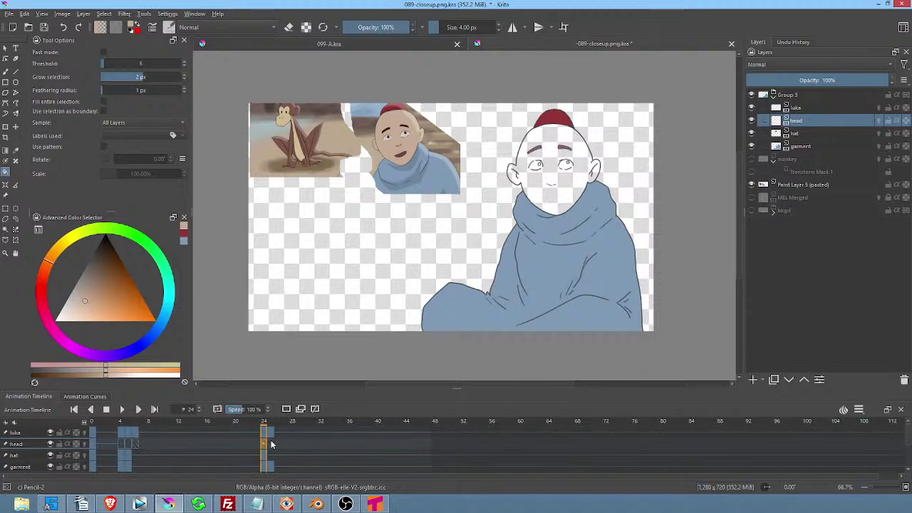
{"action": "left_click", "coordinate": [272, 445]}
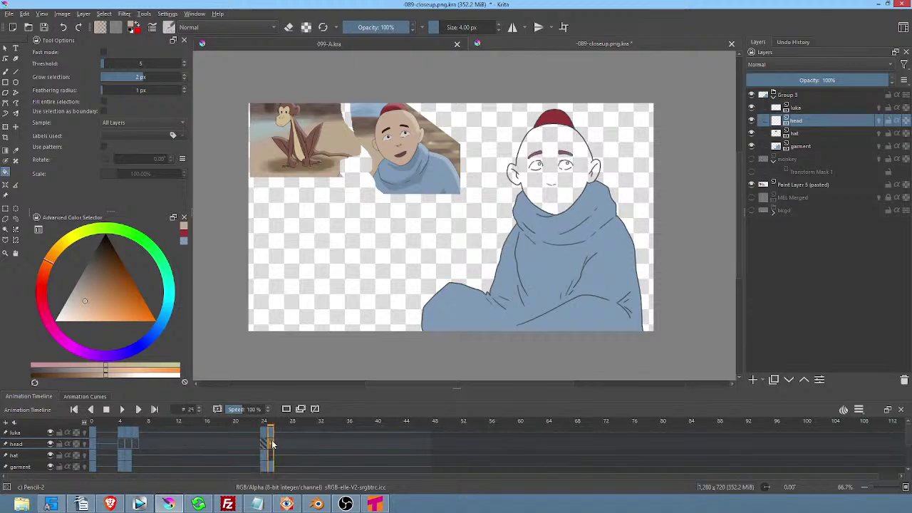
Fill luka's head with the skin tone on frames 4, 5, 6, 24 and 25, and play the animation back before returning to frame 0.
{"action": "left_click", "coordinate": [121, 443]}
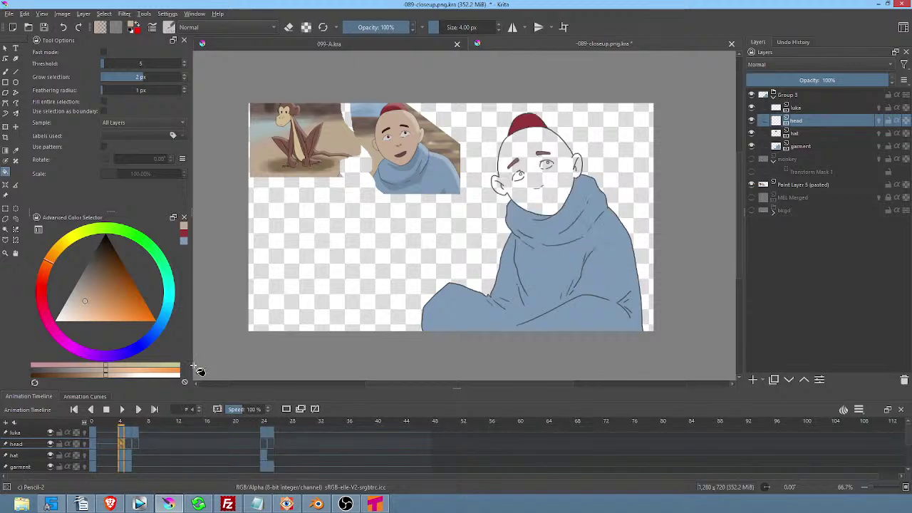
{"action": "left_click", "coordinate": [552, 187]}
{"action": "key", "text": "Right"}
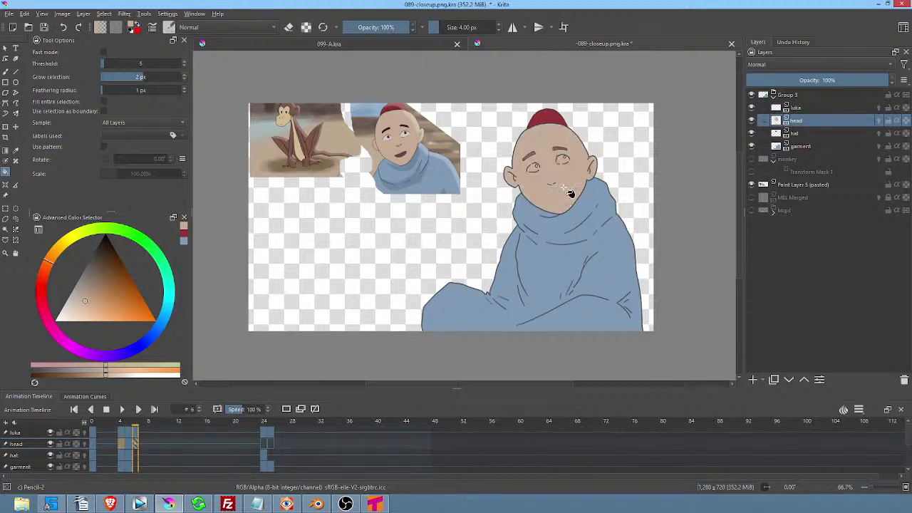
{"action": "left_click", "coordinate": [564, 190]}
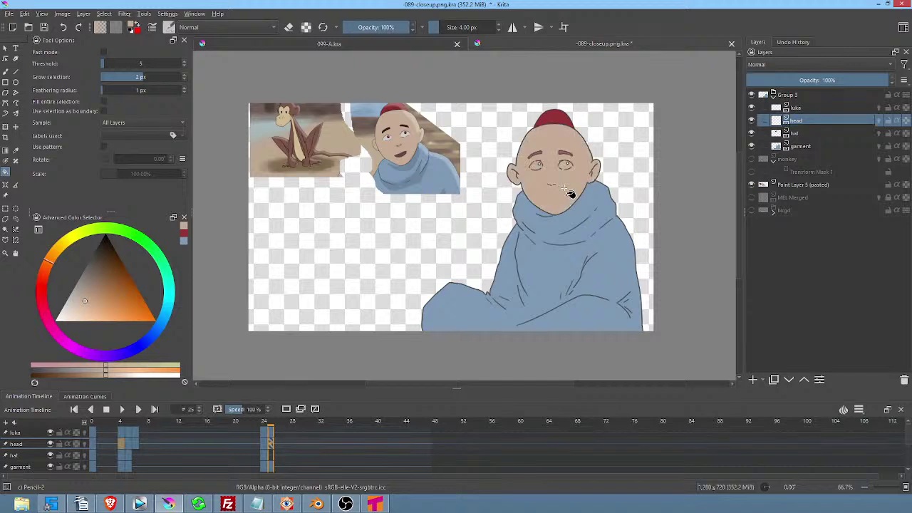
{"action": "key", "text": "space"}
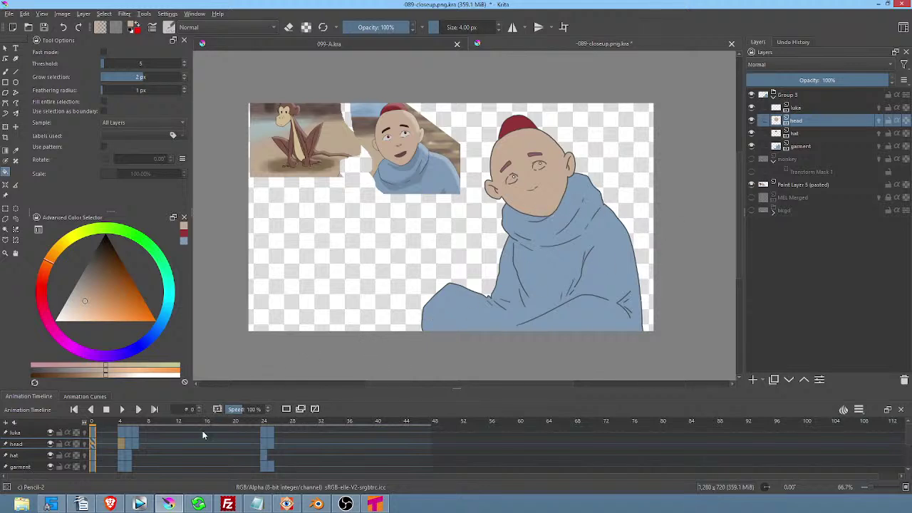
{"action": "left_click", "coordinate": [93, 444]}
Switch to Blender and try shading beneath luka's chin with a shadow-coloured fill stroke on the Grease Pencil ink layer.
{"action": "mouse_move", "coordinate": [316, 504]}
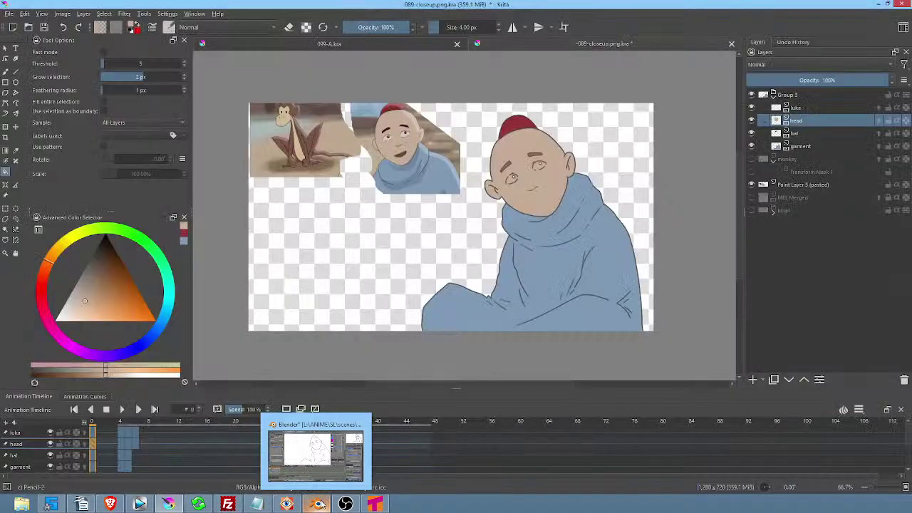
{"action": "left_click", "coordinate": [315, 453]}
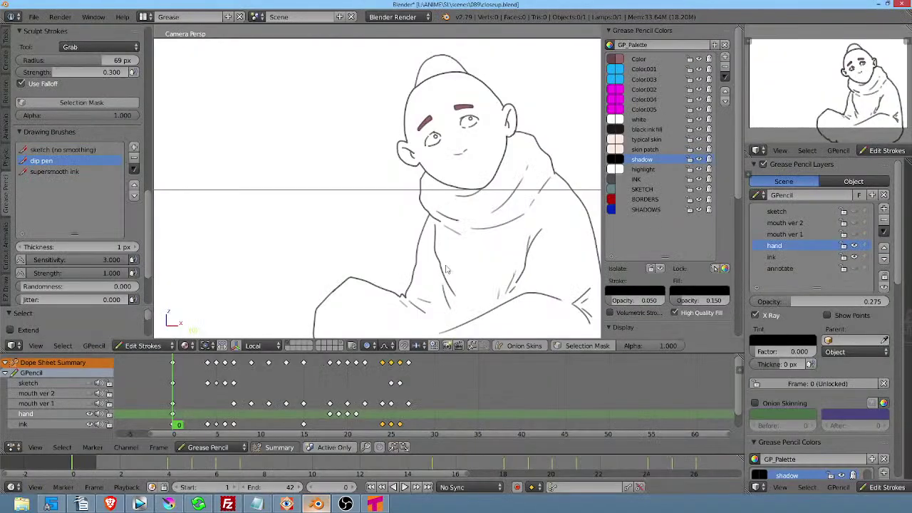
{"action": "left_click", "coordinate": [778, 211]}
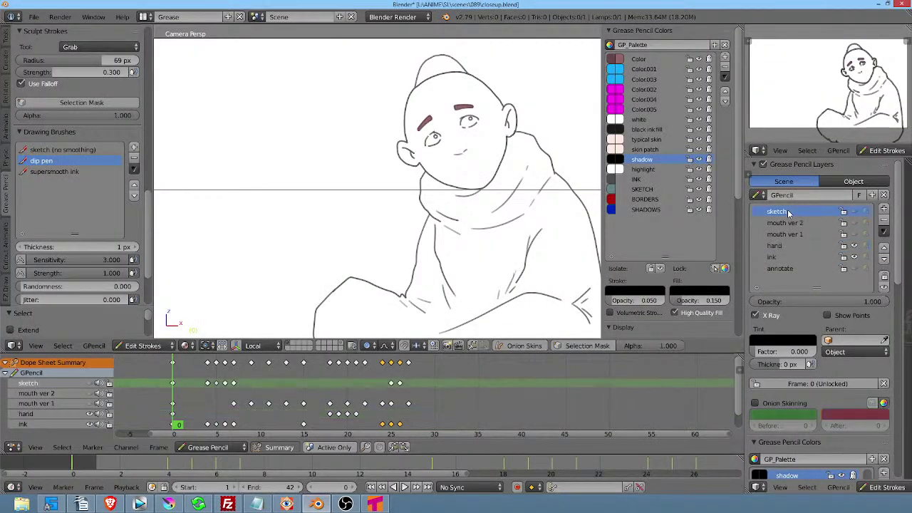
{"action": "left_click", "coordinate": [778, 258]}
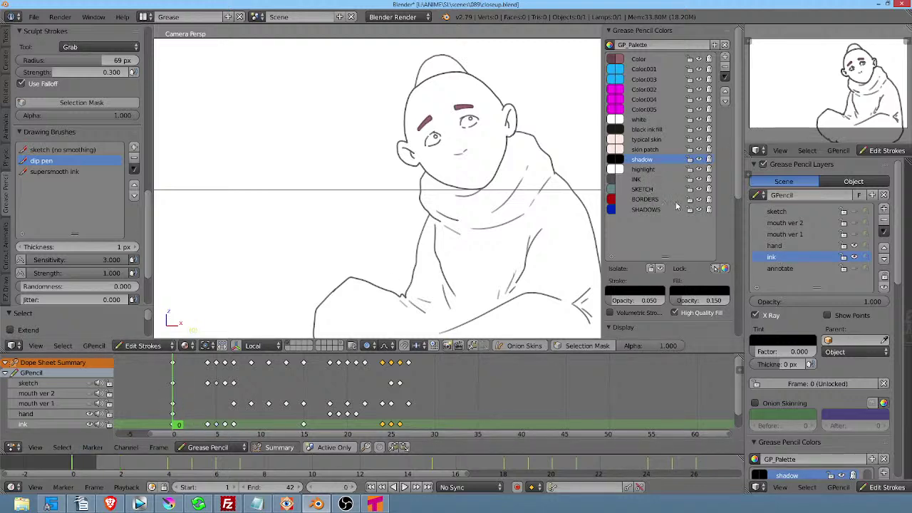
{"action": "scroll", "coordinate": [739, 180], "scroll_direction": "down", "scroll_amount": 2}
{"action": "scroll", "coordinate": [739, 178], "scroll_direction": "up", "scroll_amount": 2}
{"action": "left_click_drag", "start_coordinate": [508, 141], "coordinate": [505, 150]}
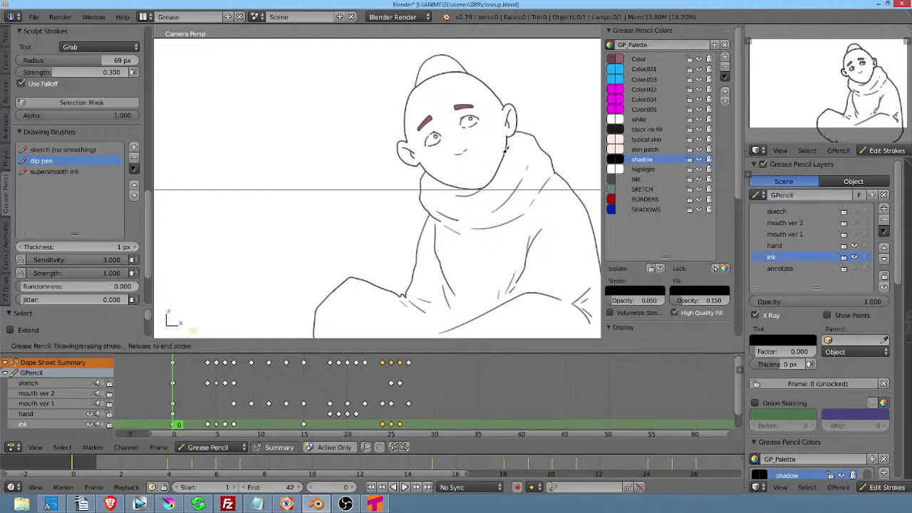
{"action": "left_click_drag", "start_coordinate": [440, 177], "coordinate": [442, 189]}
{"action": "left_click_drag", "start_coordinate": [514, 145], "coordinate": [524, 146]}
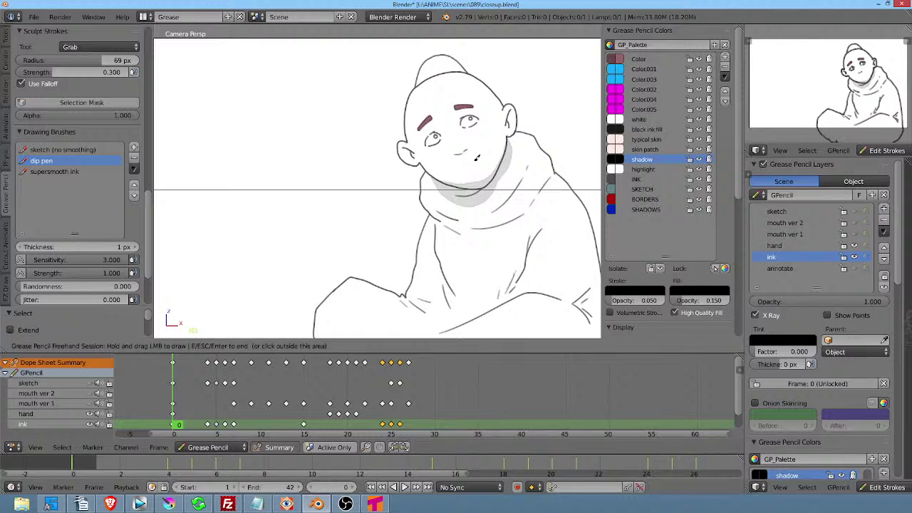
{"action": "key", "text": "ctrl+z"}
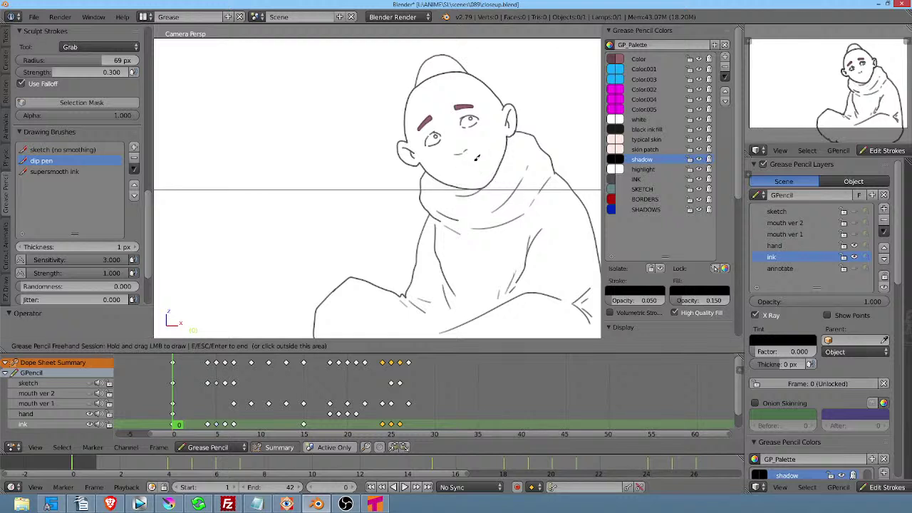
Switch back to Krita and set the painting colour to near-white for luka's eyes.
{"action": "left_click", "coordinate": [172, 504]}
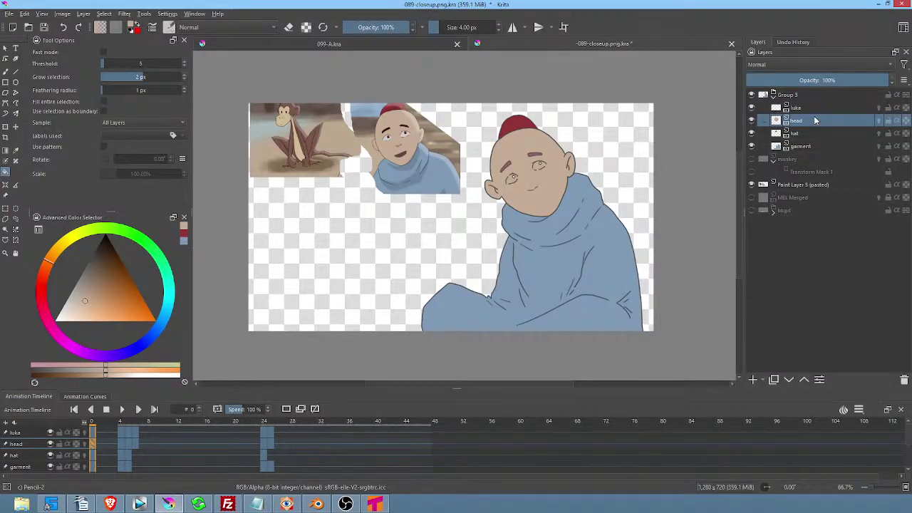
{"action": "scroll", "coordinate": [516, 172], "scroll_direction": "up", "scroll_amount": 5}
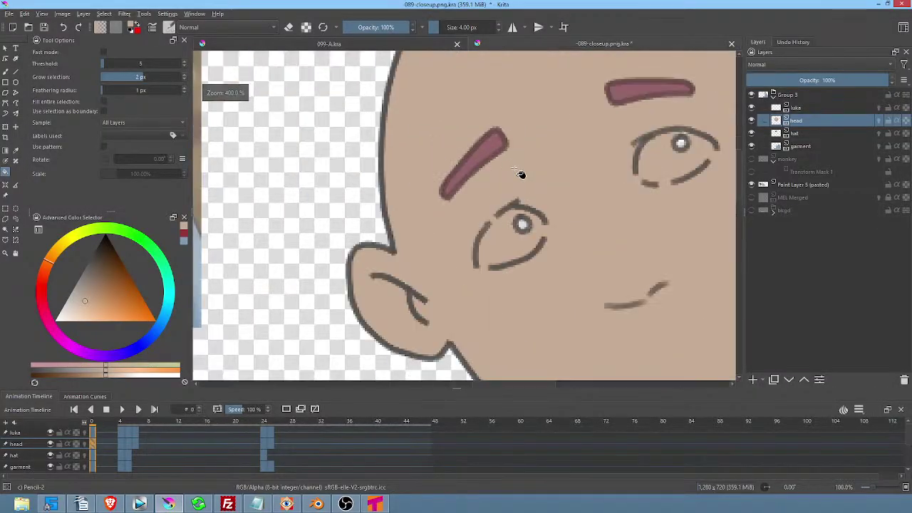
{"action": "scroll", "coordinate": [668, 179], "scroll_direction": "down", "scroll_amount": 4}
{"action": "scroll", "coordinate": [659, 177], "scroll_direction": "up", "scroll_amount": 3}
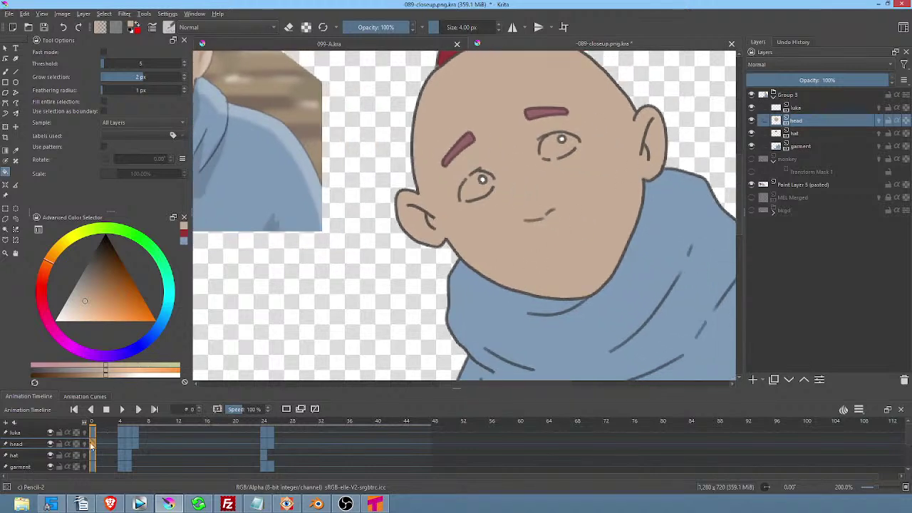
{"action": "mouse_move", "coordinate": [91, 300]}
{"action": "left_mouse_down"}
{"action": "mouse_move", "coordinate": [22, 333]}
{"action": "mouse_move", "coordinate": [24, 312]}
{"action": "left_mouse_up"}
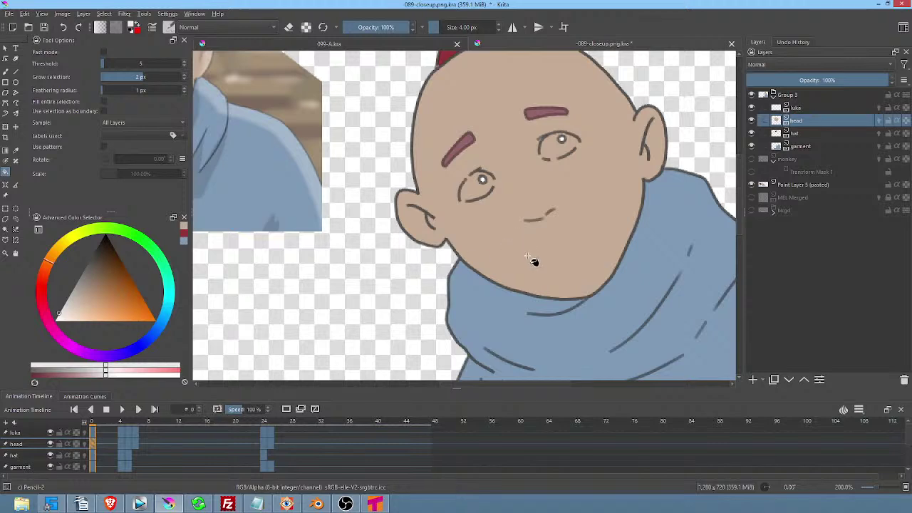
Add a new paint layer between luka and head and name it eye.
{"action": "left_click", "coordinate": [755, 379]}
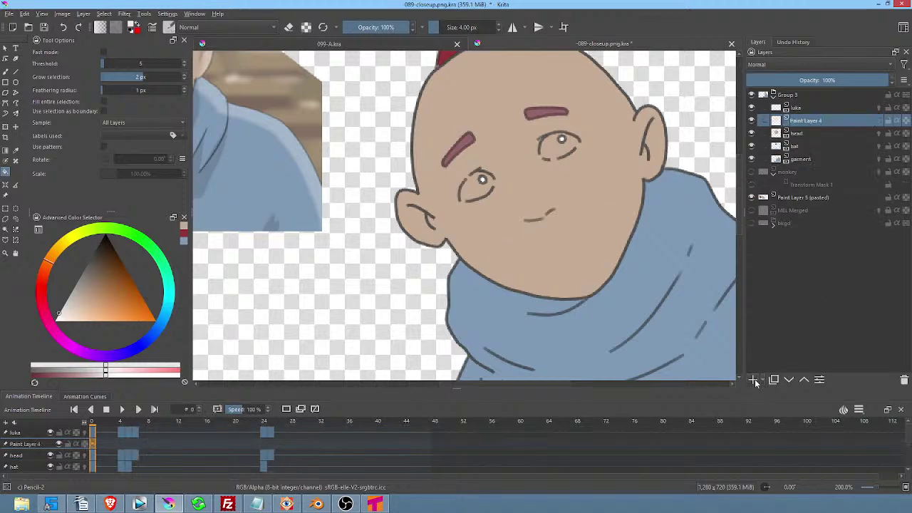
{"action": "double_click", "coordinate": [827, 121]}
{"action": "type", "text": "eye"}
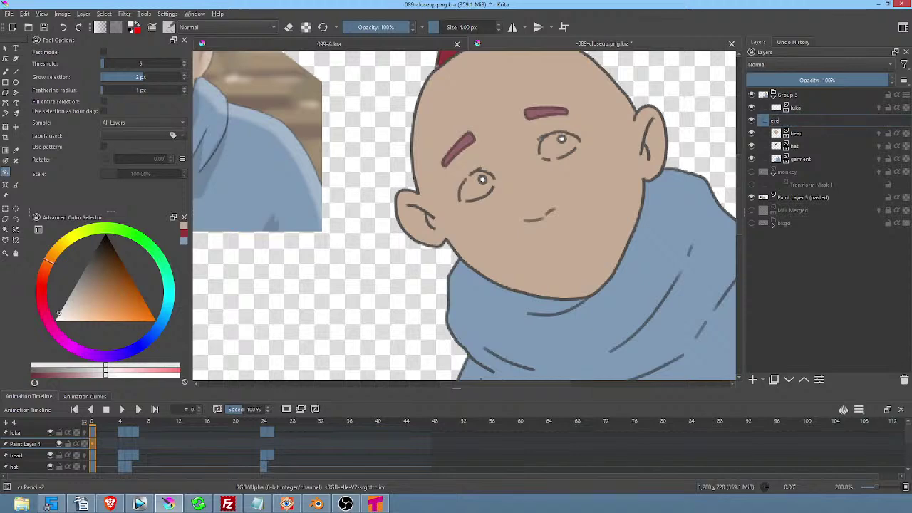
{"action": "key", "text": "Return"}
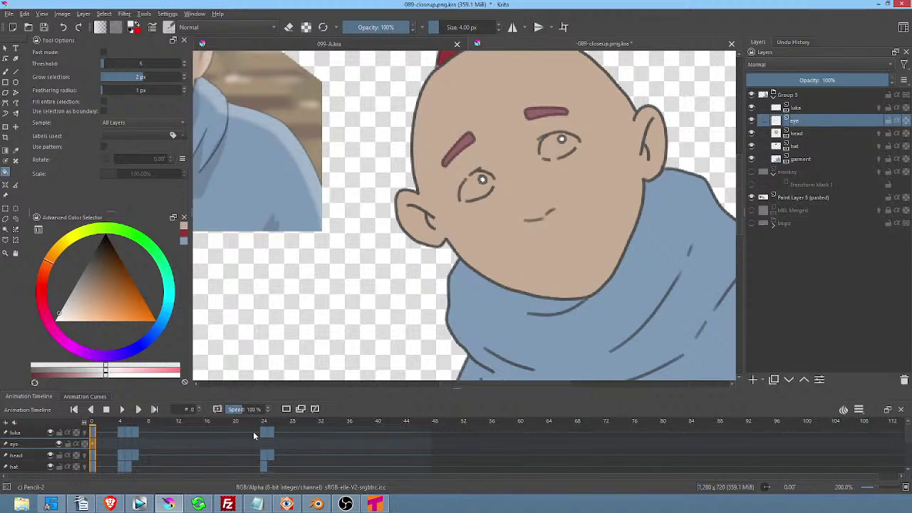
Add blank keyframes to the eye layer on frames 4, 5, 6, 24 and 25, and return to frame 0.
{"action": "left_click", "coordinate": [122, 440]}
{"action": "left_click", "coordinate": [129, 443]}
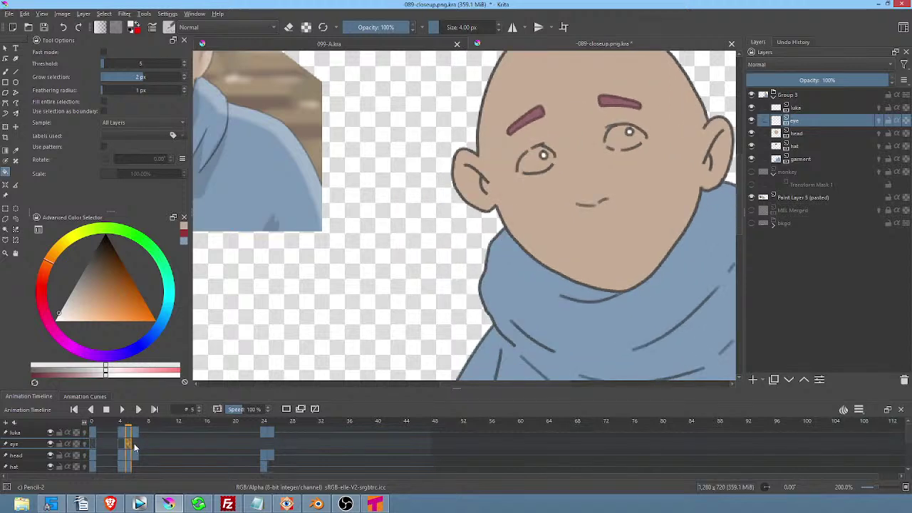
{"action": "left_click", "coordinate": [134, 443]}
{"action": "left_click", "coordinate": [265, 445]}
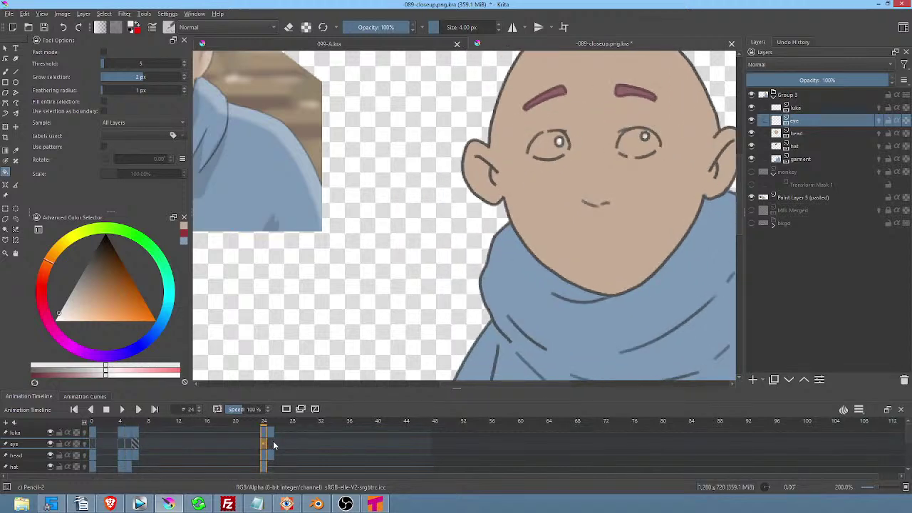
{"action": "left_click", "coordinate": [270, 444]}
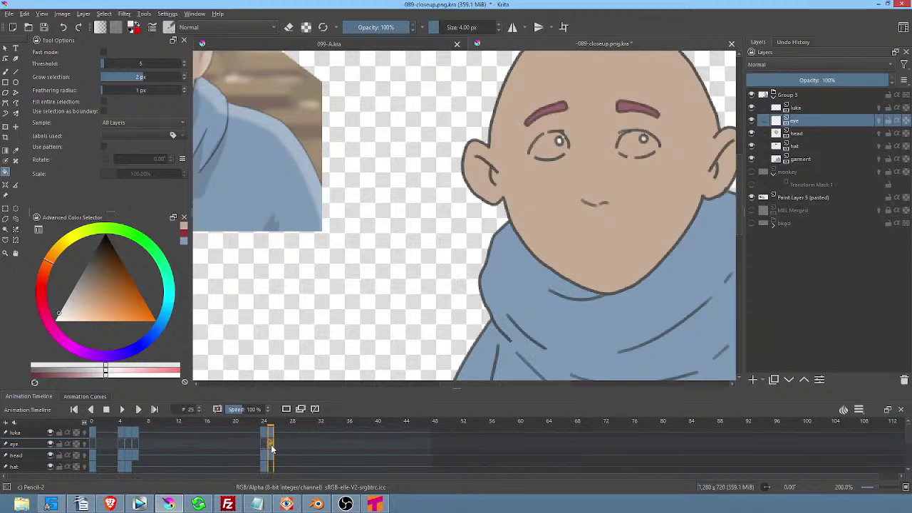
{"action": "left_click", "coordinate": [91, 442]}
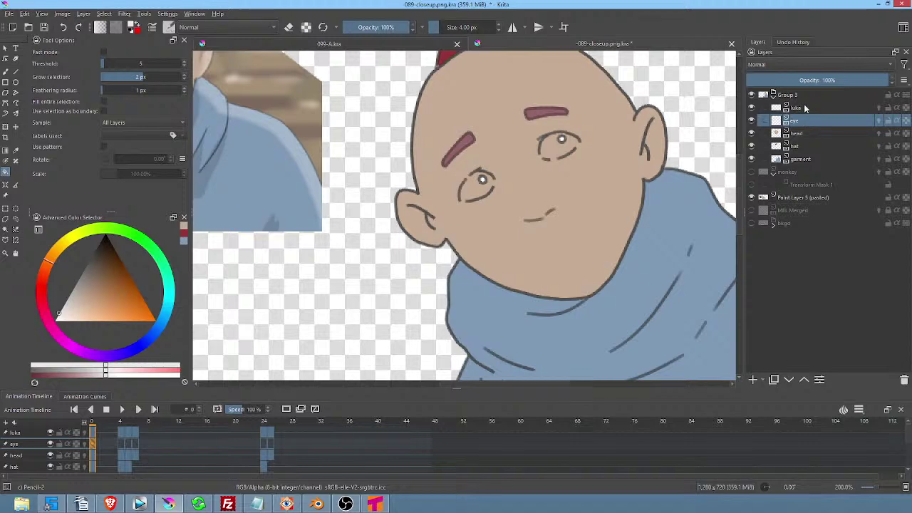
Duplicate the keyframed eye layer and rename the copy markers.
{"action": "mouse_move", "coordinate": [821, 106]}
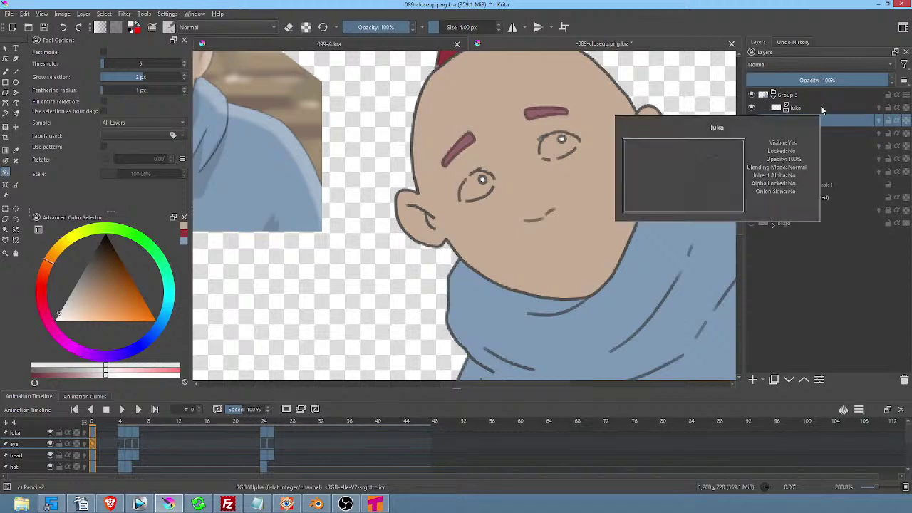
{"action": "mouse_move", "coordinate": [802, 123]}
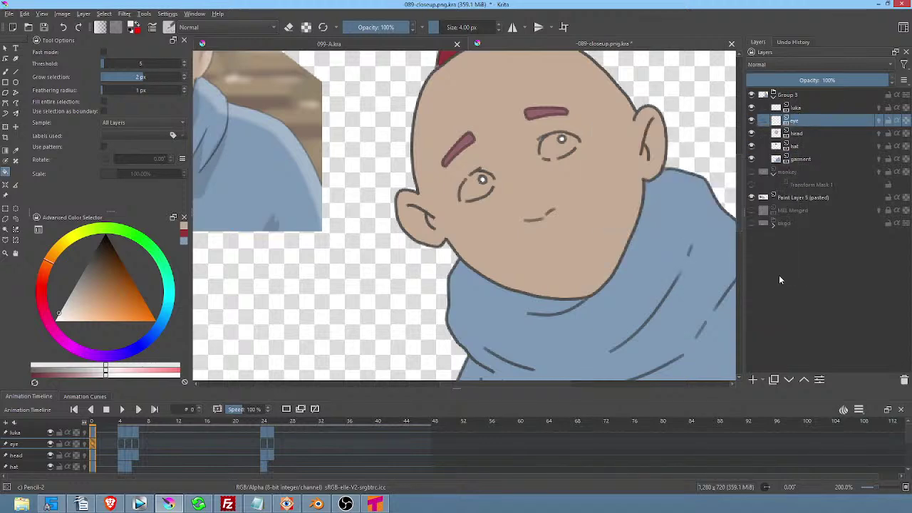
{"action": "left_click", "coordinate": [774, 379]}
{"action": "double_click", "coordinate": [805, 121]}
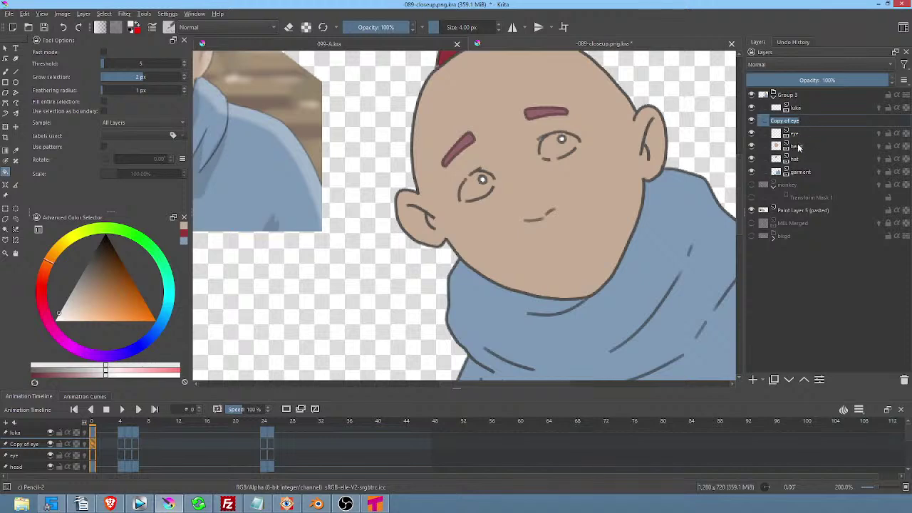
{"action": "type", "text": "markers"}
{"action": "key", "text": "Return"}
Set the painting colour to fully saturated magenta.
{"action": "left_click", "coordinate": [74, 347]}
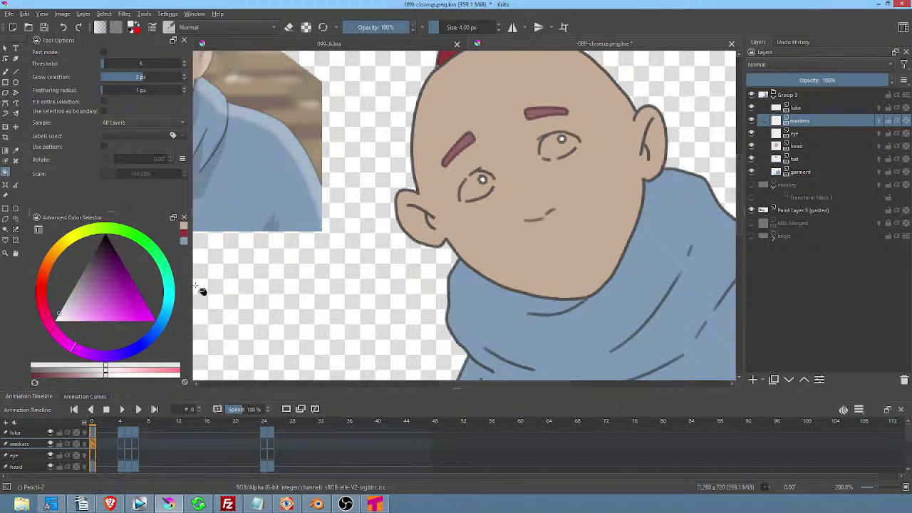
{"action": "left_click", "coordinate": [109, 288]}
{"action": "left_click_drag", "start_coordinate": [115, 293], "coordinate": [187, 339]}
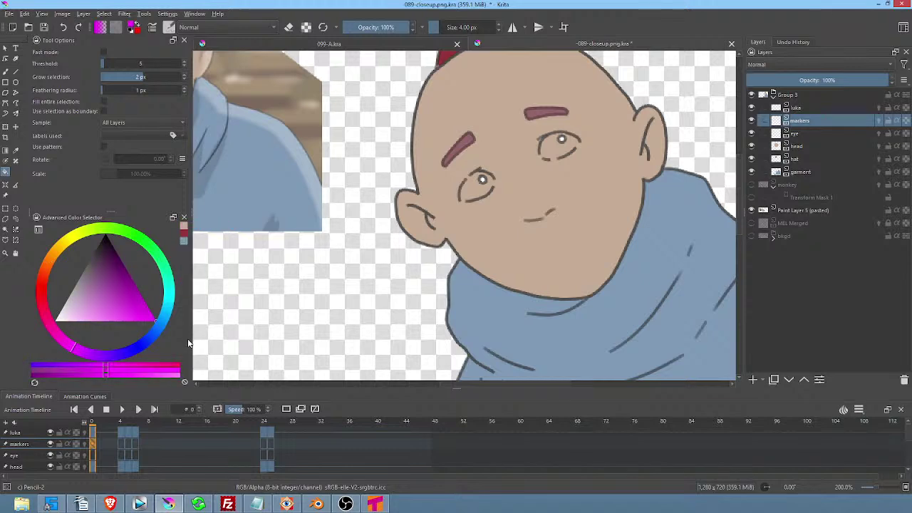
Close the gaps in both eye outlines on frame 0 with small magenta brush strokes on the markers layer.
{"action": "key", "text": "b"}
{"action": "right_click", "coordinate": [537, 151]}
{"action": "right_click", "coordinate": [590, 114]}
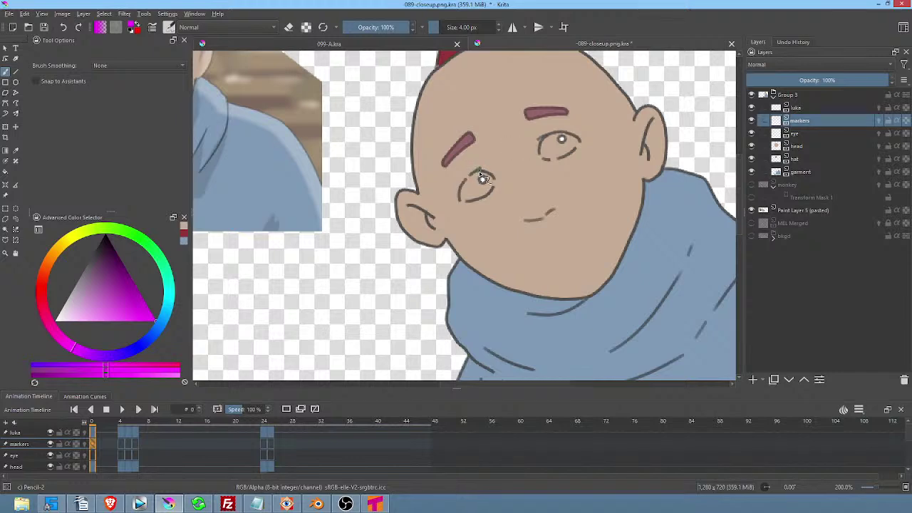
{"action": "mouse_move", "coordinate": [462, 189]}
{"action": "left_mouse_down"}
{"action": "mouse_move", "coordinate": [470, 202]}
{"action": "mouse_move", "coordinate": [494, 190]}
{"action": "left_mouse_up"}
{"action": "left_click_drag", "start_coordinate": [540, 151], "coordinate": [552, 161]}
{"action": "left_click", "coordinate": [750, 120]}
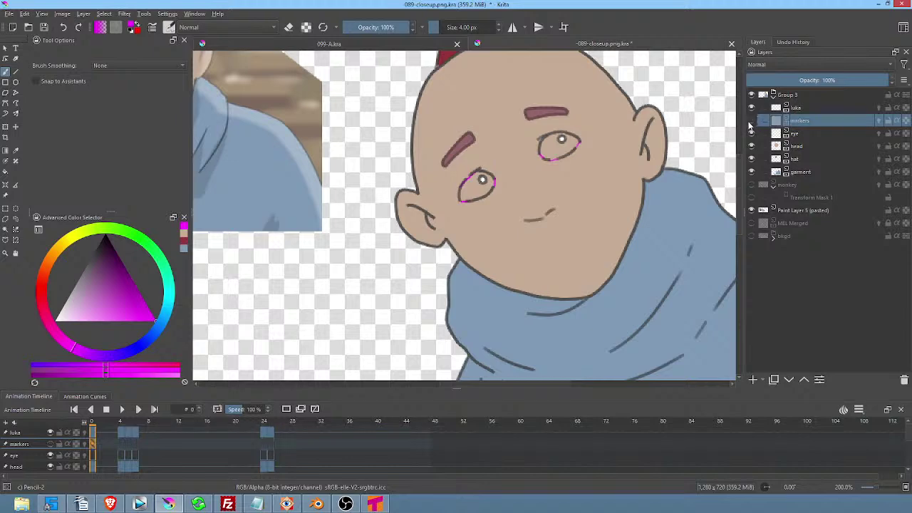
{"action": "left_click", "coordinate": [751, 121]}
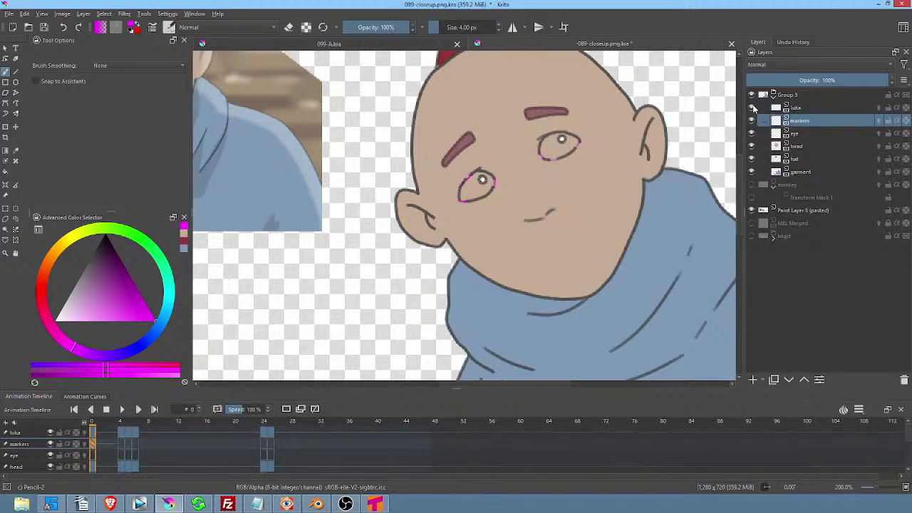
Close the two gaps on the outer side of the left eye's outline on frame 4 of the markers layer.
{"action": "key", "text": "period"}
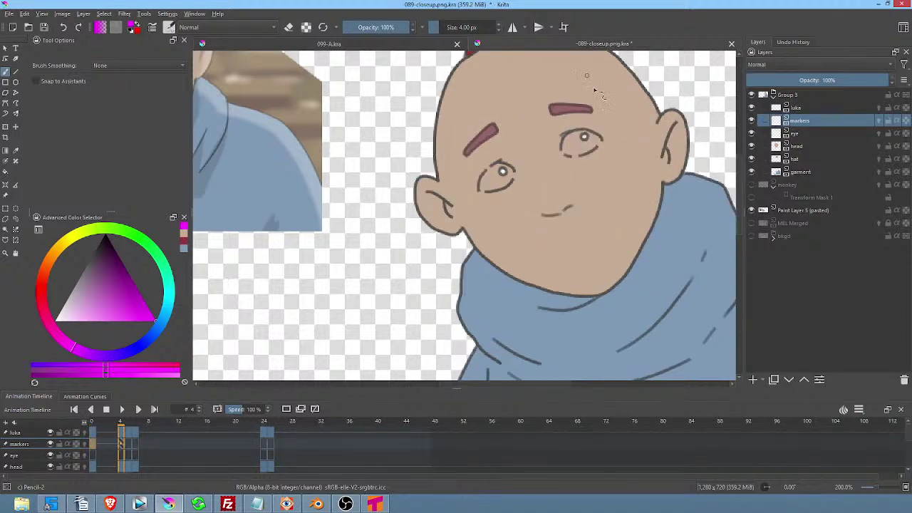
{"action": "mouse_move", "coordinate": [612, 178]}
{"action": "left_mouse_down"}
{"action": "mouse_move", "coordinate": [620, 143]}
{"action": "mouse_move", "coordinate": [651, 106]}
{"action": "mouse_move", "coordinate": [656, 163]}
{"action": "left_mouse_up"}
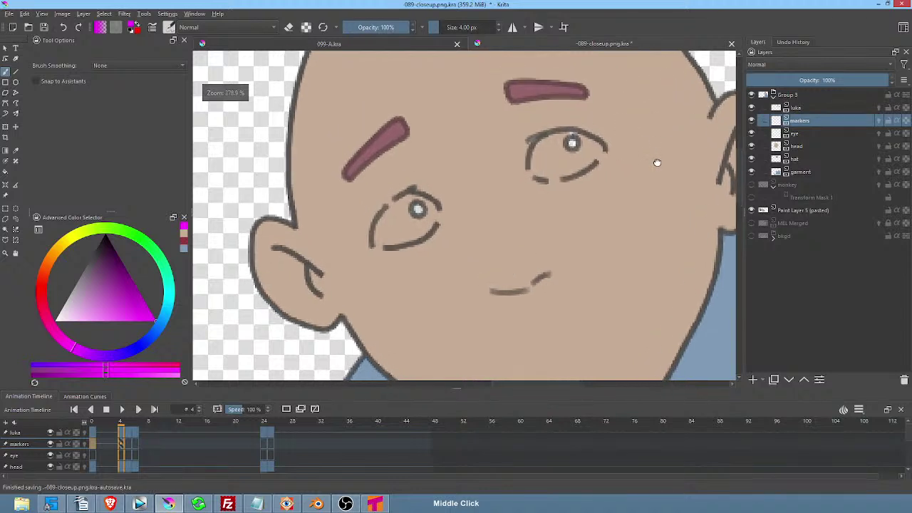
{"action": "left_click_drag", "start_coordinate": [392, 202], "coordinate": [382, 210]}
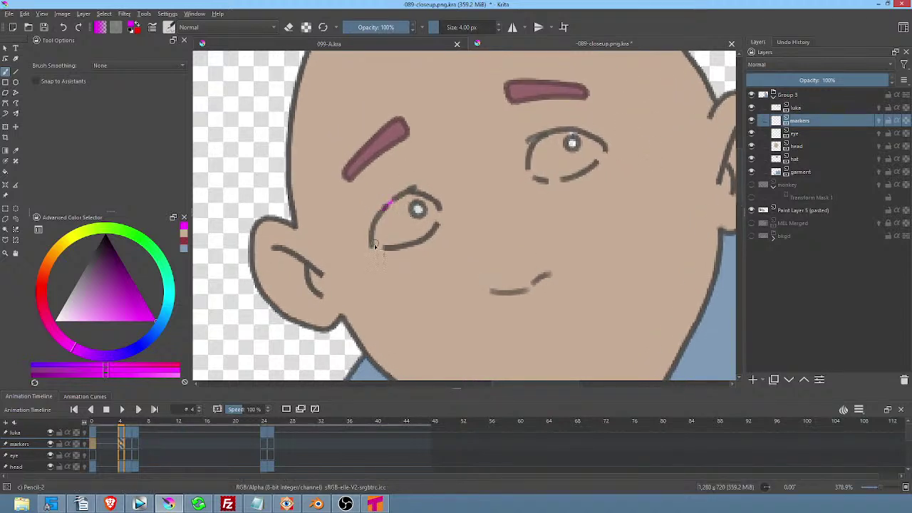
{"action": "left_click_drag", "start_coordinate": [371, 245], "coordinate": [386, 247]}
Outline the shadow areas along the jaw, under the nose and inside the left ear in magenta on frame 4.
{"action": "left_click_drag", "start_coordinate": [610, 254], "coordinate": [548, 132]}
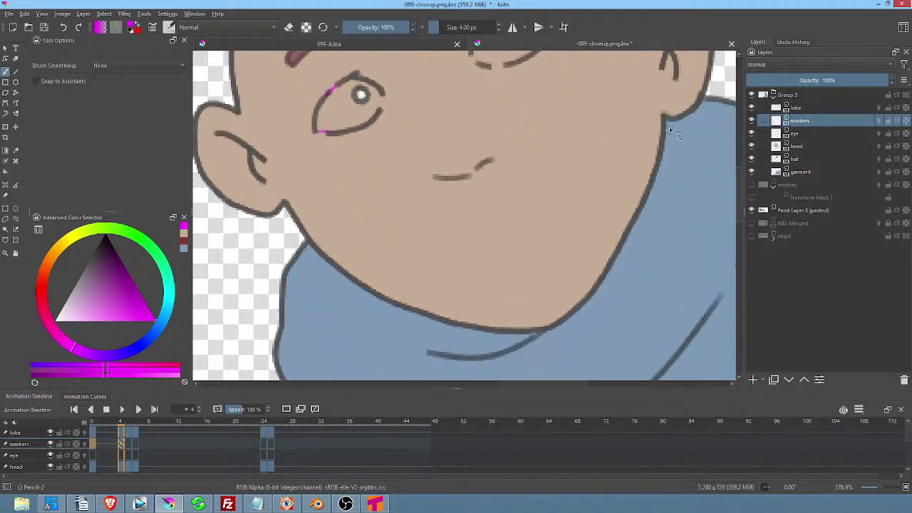
{"action": "mouse_move", "coordinate": [650, 91]}
{"action": "left_mouse_down"}
{"action": "mouse_move", "coordinate": [612, 226]}
{"action": "mouse_move", "coordinate": [570, 272]}
{"action": "mouse_move", "coordinate": [523, 300]}
{"action": "mouse_move", "coordinate": [374, 298]}
{"action": "left_mouse_up"}
{"action": "key", "text": "ctrl+z"}
{"action": "left_click_drag", "start_coordinate": [672, 138], "coordinate": [650, 95]}
{"action": "left_click_drag", "start_coordinate": [544, 306], "coordinate": [387, 316]}
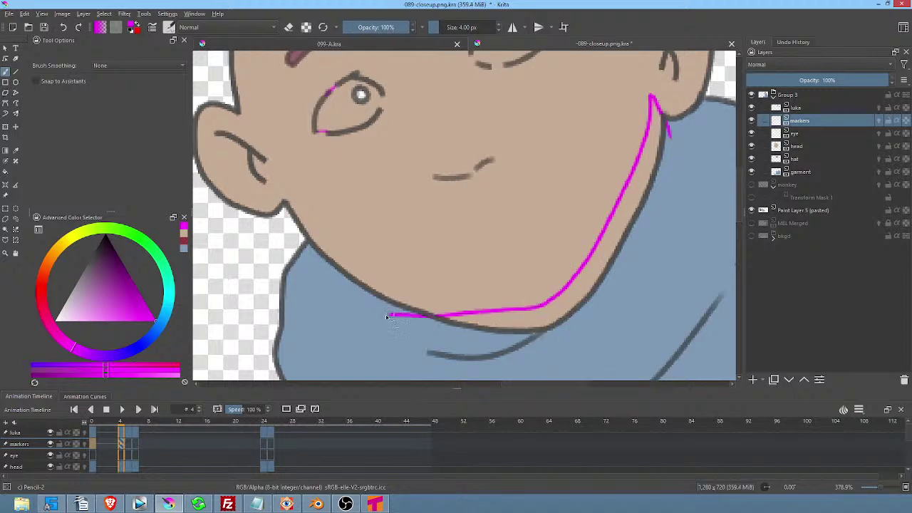
{"action": "middle_click", "coordinate": [374, 315]}
{"action": "mouse_move", "coordinate": [574, 213]}
{"action": "left_mouse_down"}
{"action": "mouse_move", "coordinate": [512, 243]}
{"action": "mouse_move", "coordinate": [567, 264]}
{"action": "mouse_move", "coordinate": [585, 215]}
{"action": "left_mouse_up"}
{"action": "mouse_move", "coordinate": [333, 213]}
{"action": "left_mouse_down"}
{"action": "mouse_move", "coordinate": [290, 201]}
{"action": "mouse_move", "coordinate": [322, 241]}
{"action": "mouse_move", "coordinate": [339, 219]}
{"action": "left_mouse_up"}
{"action": "left_click_drag", "start_coordinate": [630, 149], "coordinate": [523, 166]}
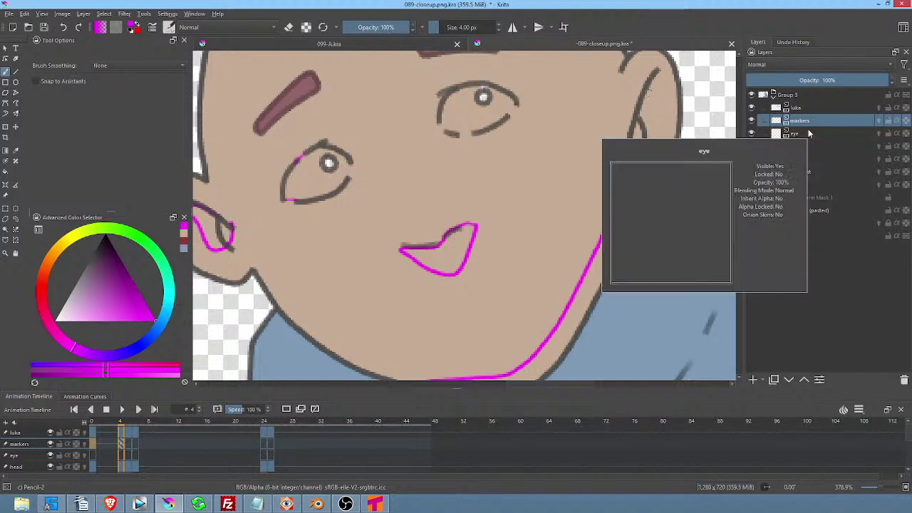
Add a new paint layer above markers and name it shadow.
{"action": "left_click", "coordinate": [754, 379]}
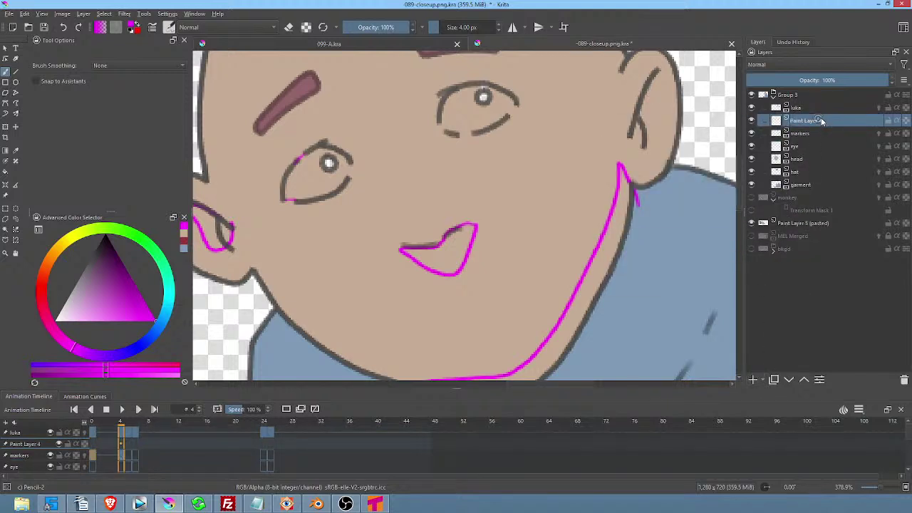
{"action": "double_click", "coordinate": [807, 122]}
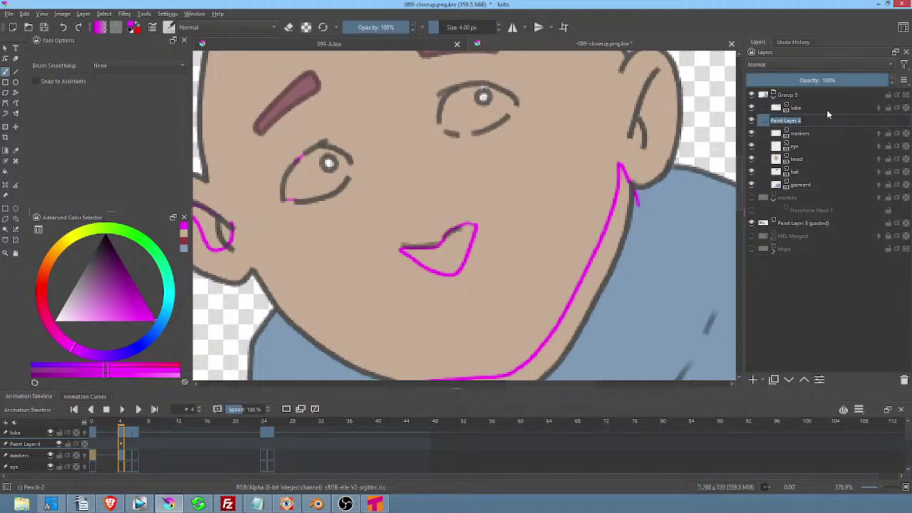
{"action": "type", "text": "shadow"}
{"action": "key", "text": "Return"}
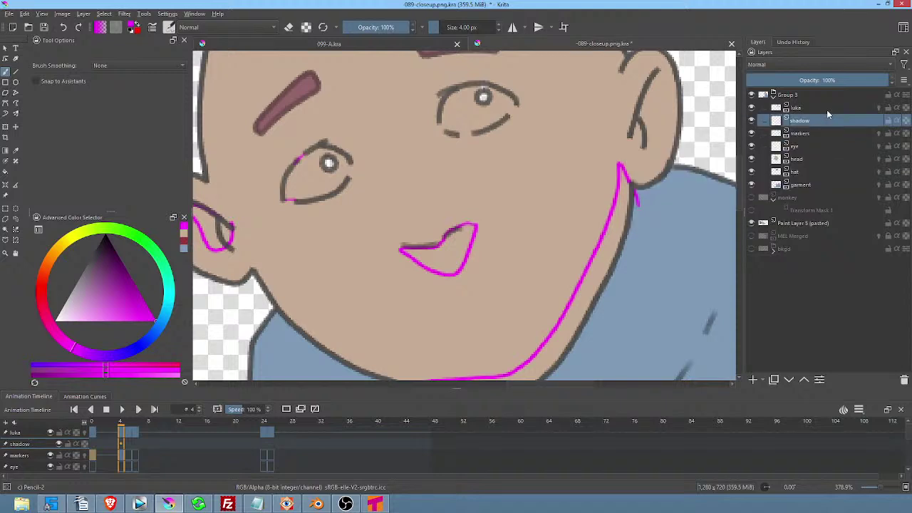
Fill the outlined nose, jaw and left ear areas with black on the shadow layer and set its opacity to 24%.
{"action": "left_click_drag", "start_coordinate": [647, 248], "coordinate": [660, 199]}
{"action": "key", "text": "f"}
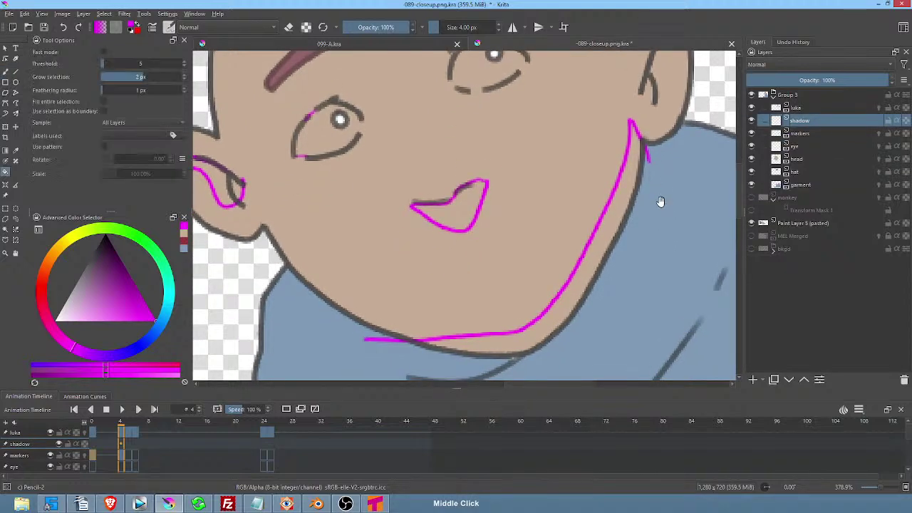
{"action": "key", "text": "d"}
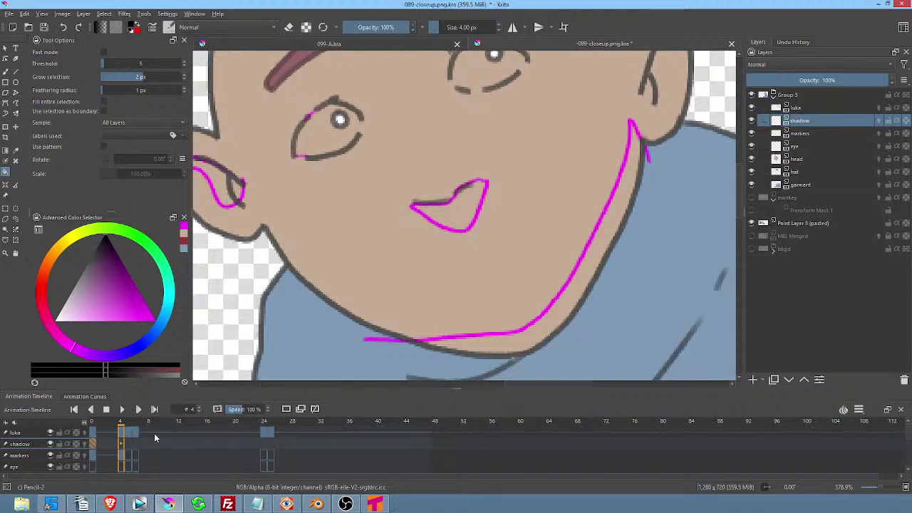
{"action": "left_click", "coordinate": [476, 208]}
{"action": "left_click", "coordinate": [611, 241]}
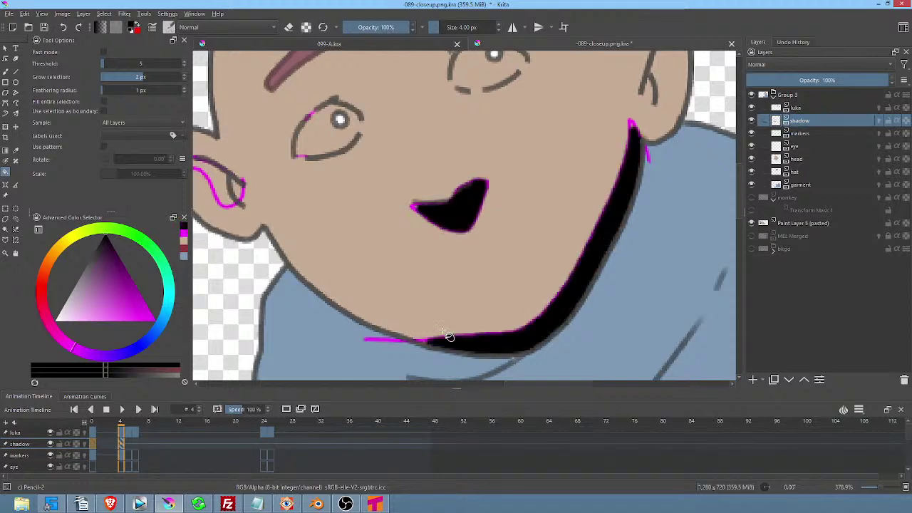
{"action": "left_click", "coordinate": [224, 178]}
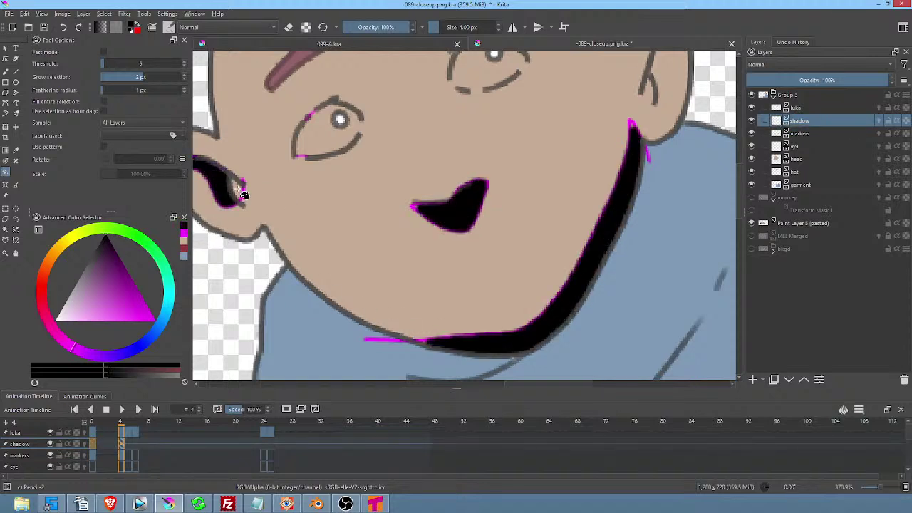
{"action": "left_click", "coordinate": [240, 189]}
{"action": "mouse_move", "coordinate": [876, 80]}
{"action": "left_mouse_down"}
{"action": "mouse_move", "coordinate": [760, 84]}
{"action": "mouse_move", "coordinate": [782, 85]}
{"action": "left_mouse_up"}
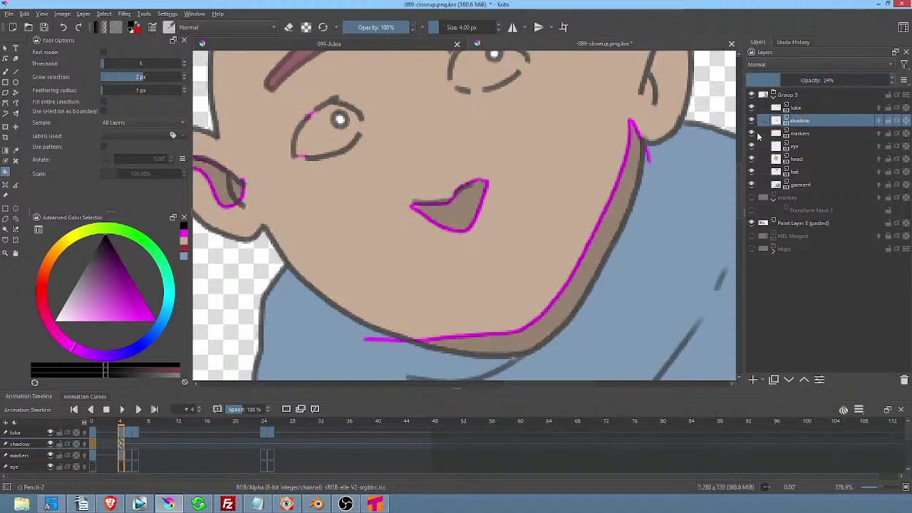
Hide the markers layer and shade the inside of the right ear with a filled freehand path on the shadow layer.
{"action": "left_click", "coordinate": [754, 134]}
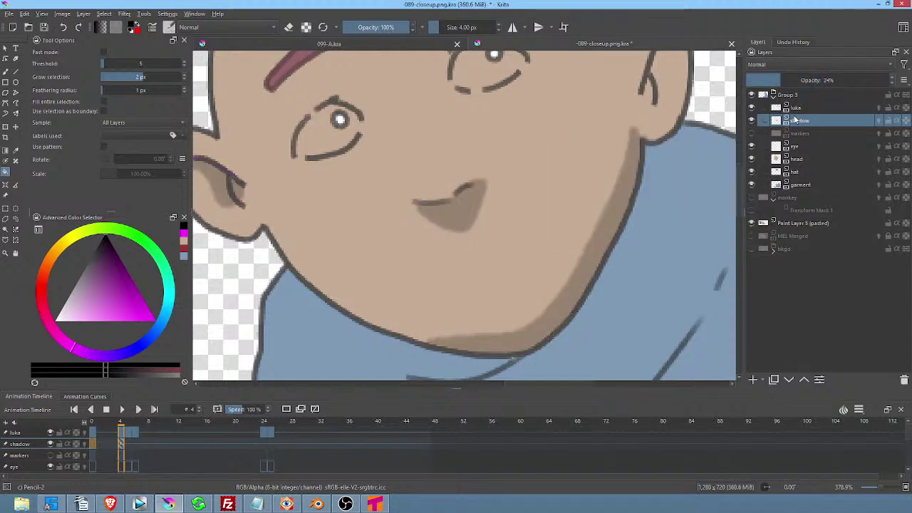
{"action": "scroll", "coordinate": [600, 139], "scroll_direction": "down", "scroll_amount": 2}
{"action": "left_click_drag", "start_coordinate": [600, 139], "coordinate": [622, 180]}
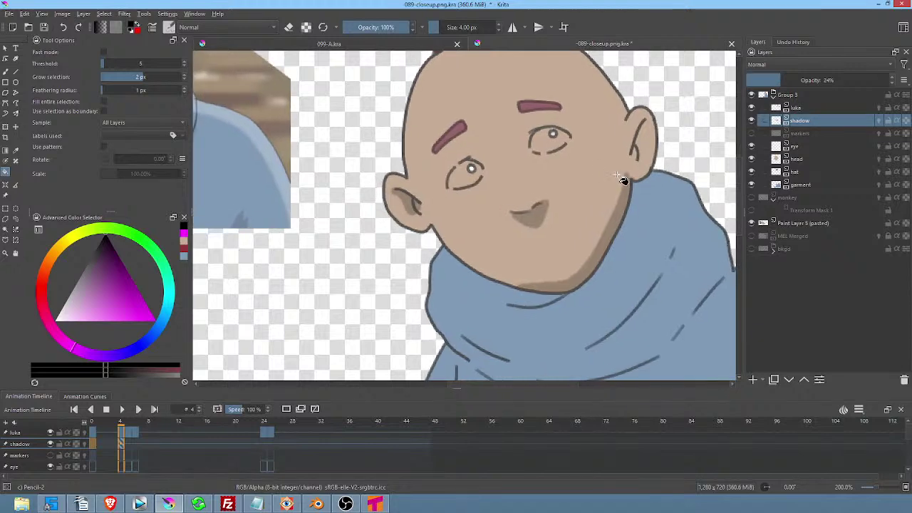
{"action": "key", "text": "p"}
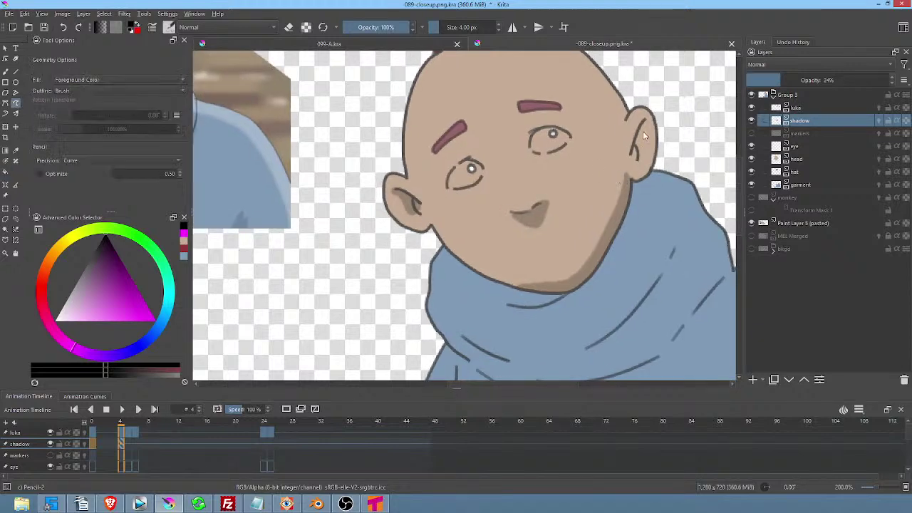
{"action": "mouse_move", "coordinate": [631, 156]}
{"action": "left_mouse_down"}
{"action": "mouse_move", "coordinate": [645, 121]}
{"action": "mouse_move", "coordinate": [638, 161]}
{"action": "left_mouse_up"}
Show the markers layer again and close the remaining gaps in both eye outlines on its frame 4 in magenta.
{"action": "left_click", "coordinate": [751, 134]}
{"action": "left_click", "coordinate": [801, 134]}
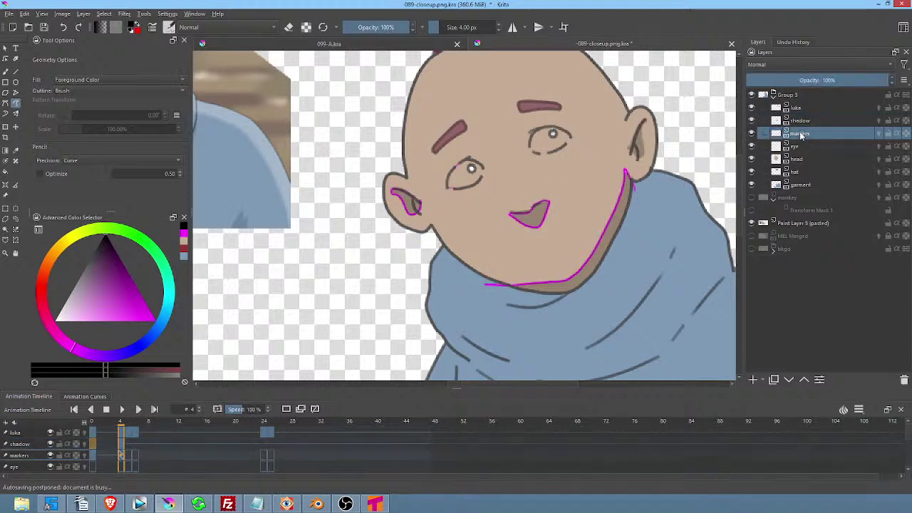
{"action": "left_click_drag", "start_coordinate": [141, 298], "coordinate": [180, 338]}
{"action": "key", "text": "b"}
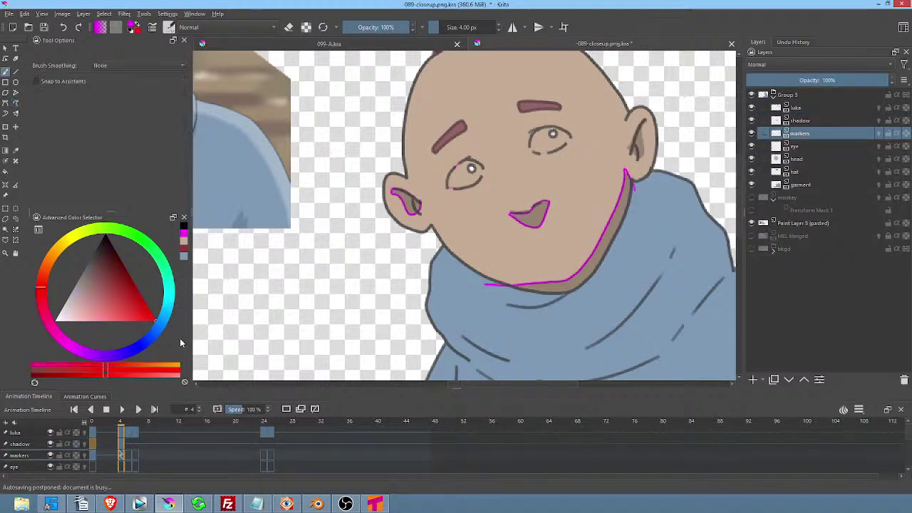
{"action": "middle_click", "coordinate": [567, 163]}
{"action": "scroll", "coordinate": [485, 164], "scroll_direction": "up", "scroll_amount": 5}
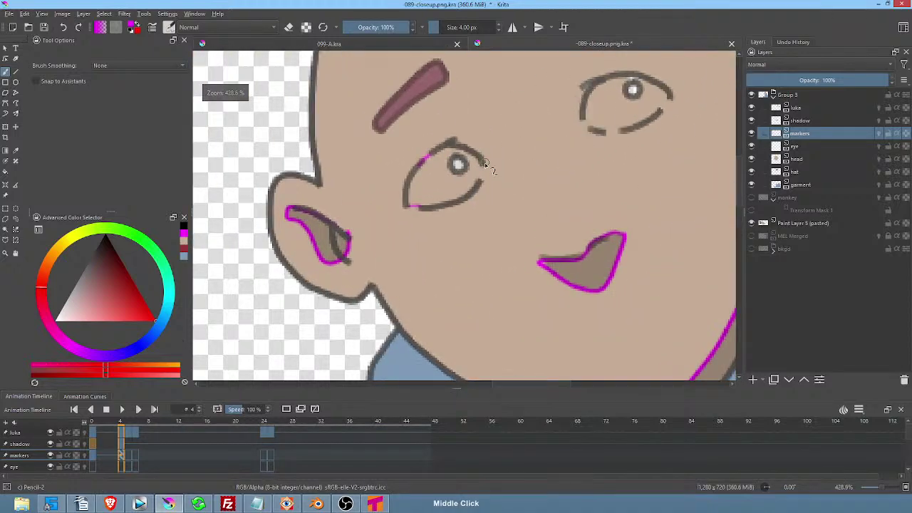
{"action": "left_click_drag", "start_coordinate": [483, 163], "coordinate": [483, 183]}
{"action": "mouse_move", "coordinate": [584, 117]}
{"action": "left_mouse_down"}
{"action": "mouse_move", "coordinate": [587, 131]}
{"action": "mouse_move", "coordinate": [605, 131]}
{"action": "mouse_move", "coordinate": [587, 130]}
{"action": "left_mouse_up"}
{"action": "left_click_drag", "start_coordinate": [664, 109], "coordinate": [674, 88]}
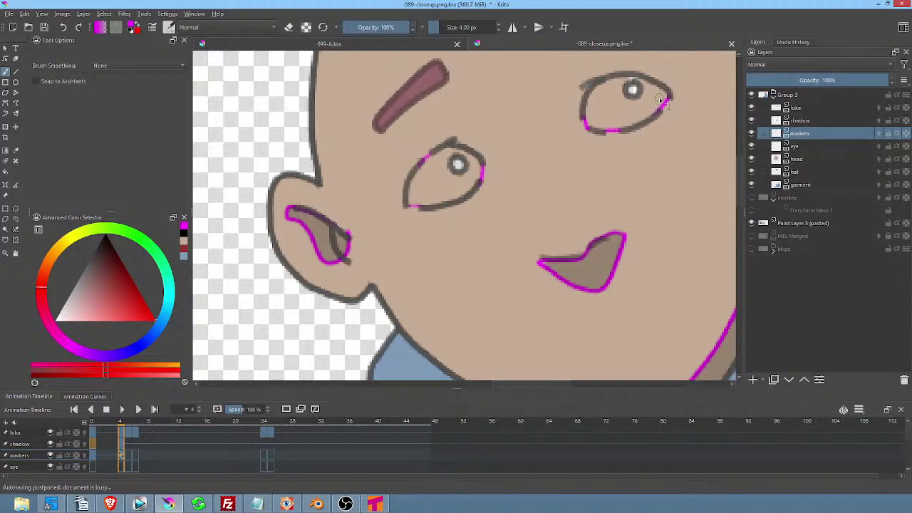
Close the gaps in both eye outlines on frame 5 of the markers layer with magenta strokes.
{"action": "left_click", "coordinate": [128, 456]}
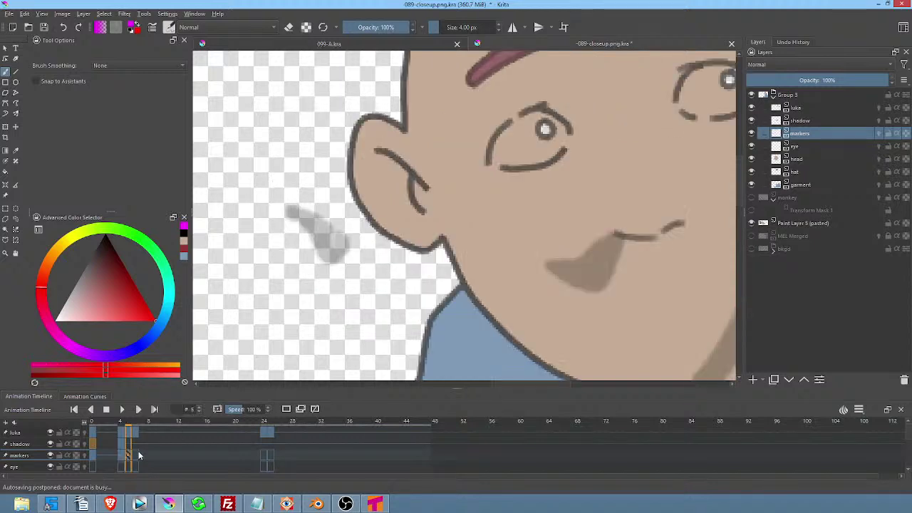
{"action": "left_click_drag", "start_coordinate": [492, 157], "coordinate": [483, 166]}
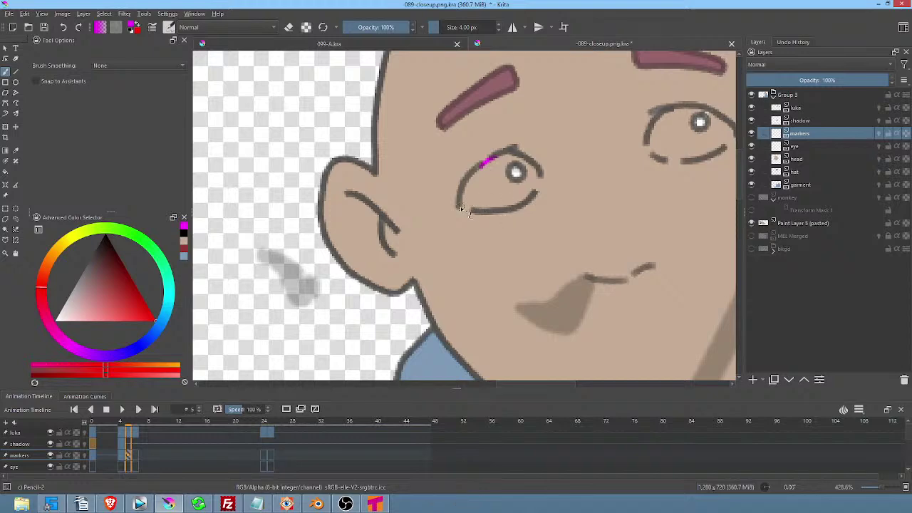
{"action": "left_click_drag", "start_coordinate": [460, 206], "coordinate": [474, 212]}
{"action": "left_click_drag", "start_coordinate": [537, 192], "coordinate": [543, 175]}
{"action": "mouse_move", "coordinate": [646, 141]}
{"action": "left_mouse_down"}
{"action": "mouse_move", "coordinate": [649, 153]}
{"action": "mouse_move", "coordinate": [682, 161]}
{"action": "mouse_move", "coordinate": [704, 141]}
{"action": "left_mouse_up"}
{"action": "middle_click", "coordinate": [695, 167]}
Close the gaps in both eye outlines on frame 6 of the markers layer with magenta strokes.
{"action": "key", "text": "."}
{"action": "mouse_move", "coordinate": [643, 166]}
{"action": "left_mouse_down"}
{"action": "mouse_move", "coordinate": [657, 164]}
{"action": "mouse_move", "coordinate": [627, 162]}
{"action": "left_mouse_up"}
{"action": "left_click_drag", "start_coordinate": [510, 186], "coordinate": [505, 207]}
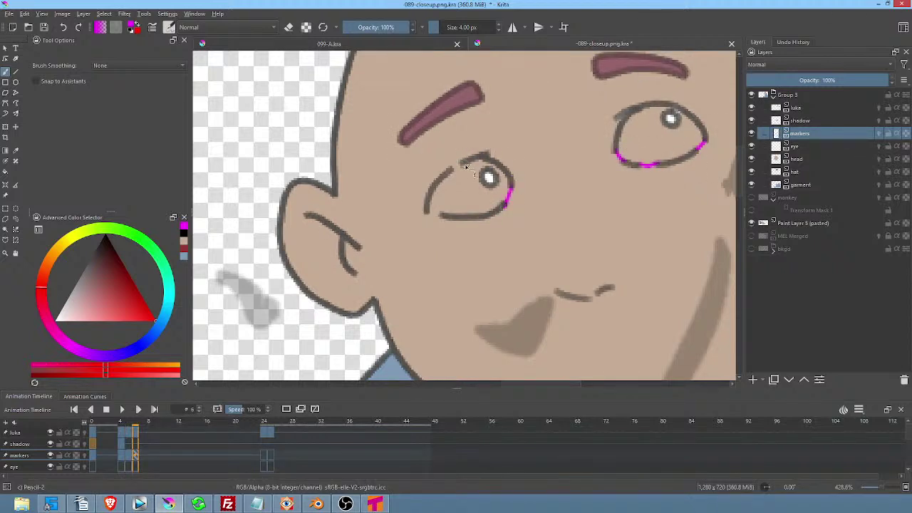
{"action": "left_click_drag", "start_coordinate": [461, 165], "coordinate": [451, 171]}
{"action": "left_click_drag", "start_coordinate": [428, 213], "coordinate": [442, 217]}
Close the gaps in both eye outlines on frame 24 of the markers layer with magenta strokes.
{"action": "key", "text": "period"}
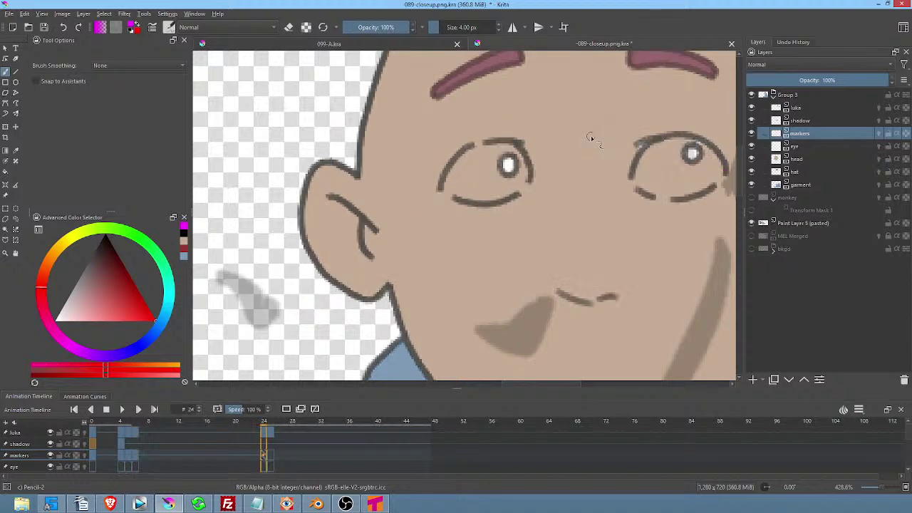
{"action": "left_click_drag", "start_coordinate": [490, 142], "coordinate": [469, 146]}
{"action": "left_click_drag", "start_coordinate": [442, 190], "coordinate": [459, 203]}
{"action": "mouse_move", "coordinate": [531, 182]}
{"action": "left_mouse_down"}
{"action": "mouse_move", "coordinate": [599, 244]}
{"action": "mouse_move", "coordinate": [576, 203]}
{"action": "mouse_move", "coordinate": [609, 213]}
{"action": "mouse_move", "coordinate": [664, 183]}
{"action": "left_mouse_up"}
{"action": "middle_click", "coordinate": [657, 230]}
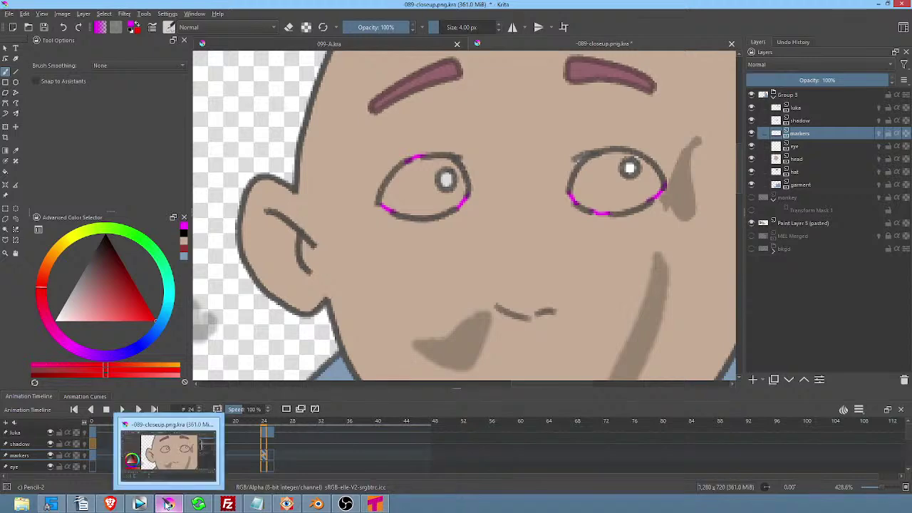
Switch to Blender and draw a grease pencil shadow shape along the jaw and collar on frame 0 of the ink layer.
{"action": "left_click", "coordinate": [316, 505]}
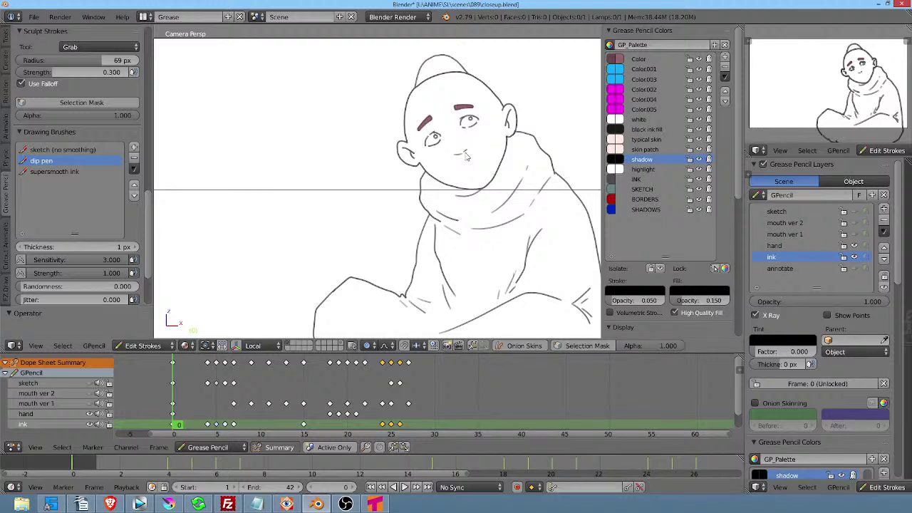
{"action": "mouse_move", "coordinate": [505, 136]}
{"action": "left_mouse_down"}
{"action": "mouse_move", "coordinate": [480, 180]}
{"action": "mouse_move", "coordinate": [455, 184]}
{"action": "mouse_move", "coordinate": [502, 185]}
{"action": "mouse_move", "coordinate": [512, 139]}
{"action": "mouse_move", "coordinate": [511, 182]}
{"action": "left_mouse_up"}
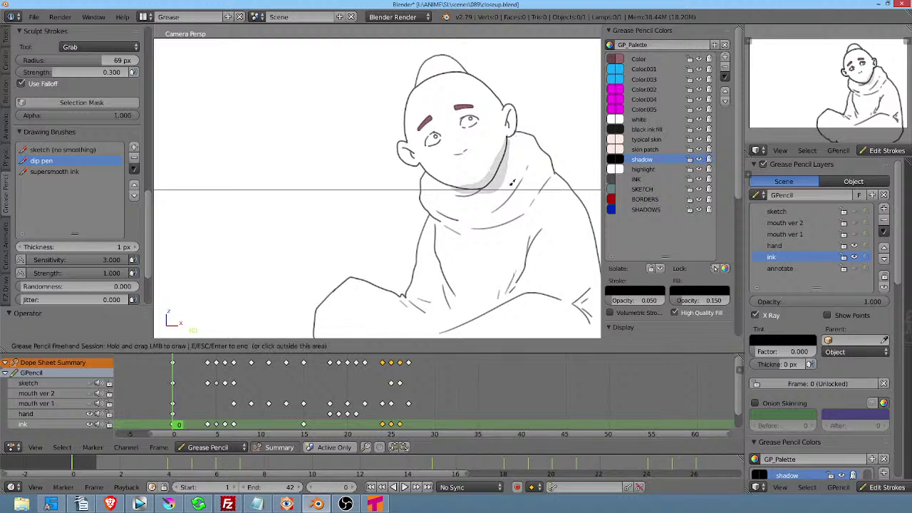
{"action": "scroll", "coordinate": [541, 181], "scroll_direction": "up", "scroll_amount": 5}
{"action": "scroll", "coordinate": [233, 119], "scroll_direction": "down", "scroll_amount": 4}
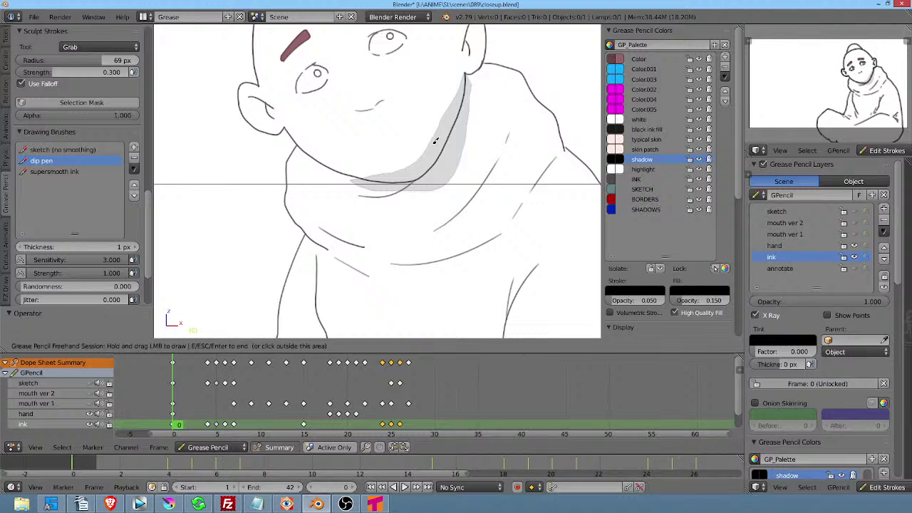
Set the fill opacity of the shadow grease pencil colour to 0.210 and return to Krita.
{"action": "left_click", "coordinate": [687, 300]}
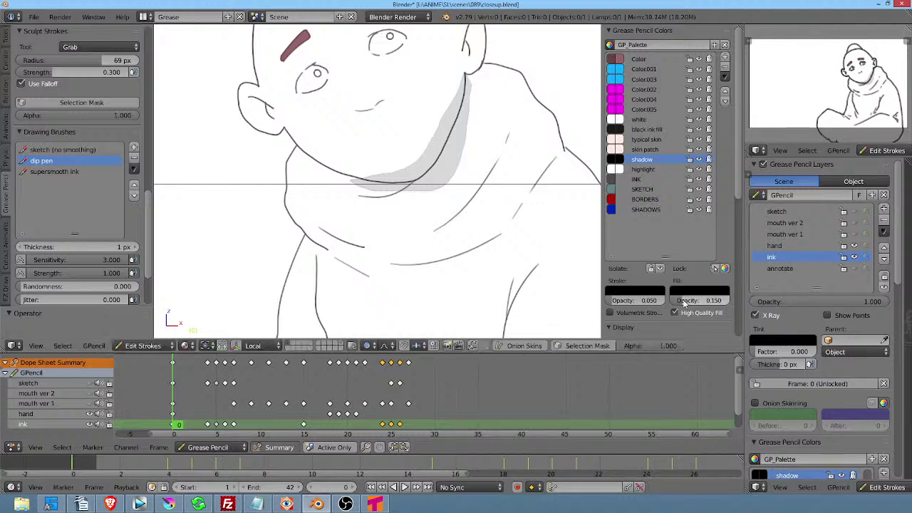
{"action": "mouse_move", "coordinate": [688, 300]}
{"action": "left_mouse_down"}
{"action": "mouse_move", "coordinate": [714, 300]}
{"action": "mouse_move", "coordinate": [676, 300]}
{"action": "left_mouse_up"}
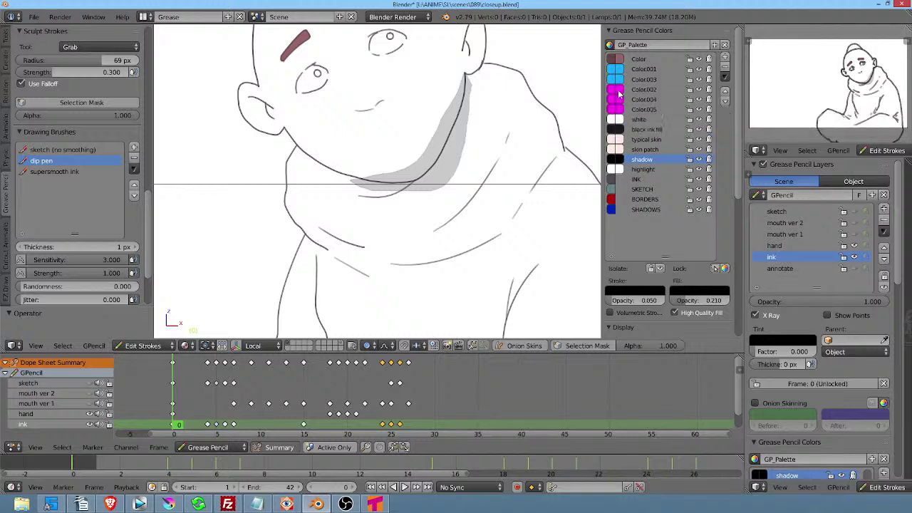
{"action": "left_click", "coordinate": [169, 504]}
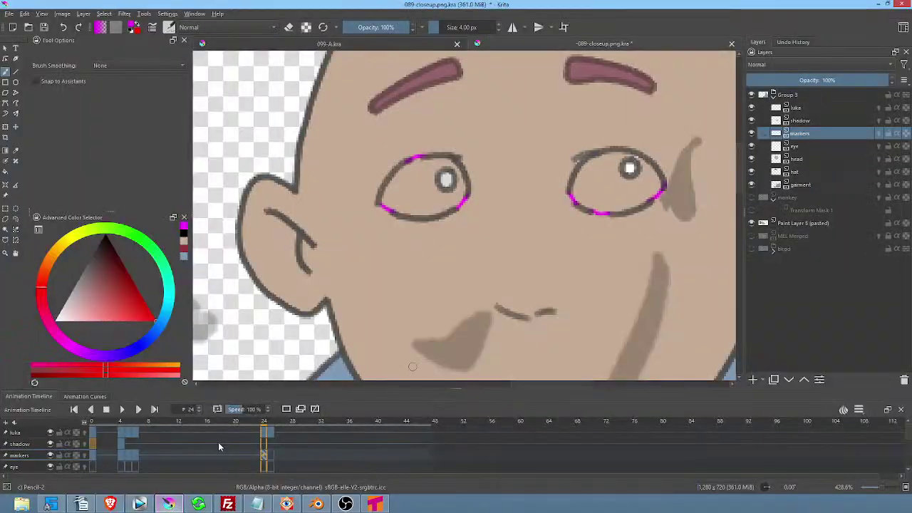
Try the Color to Alpha filter on the luka layer with a muted red at threshold 100, and cancel it.
{"action": "scroll", "coordinate": [611, 171], "scroll_direction": "down", "scroll_amount": 2}
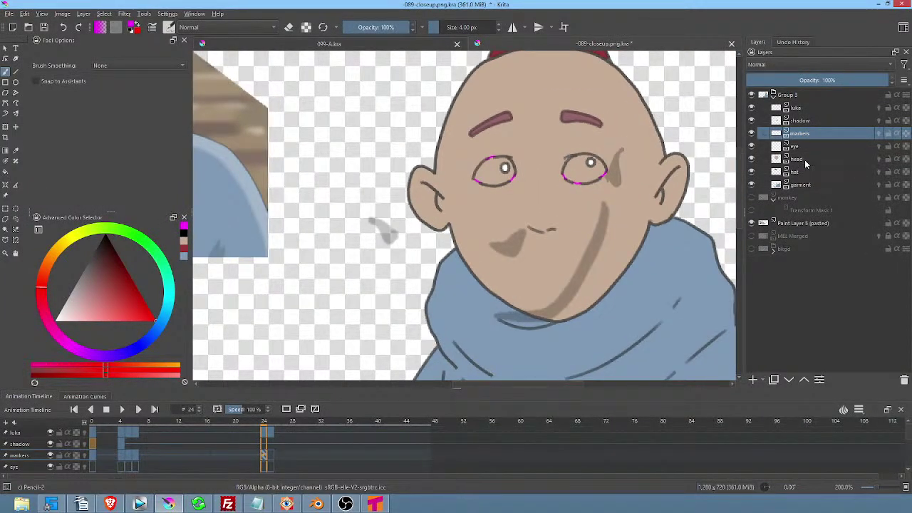
{"action": "left_click", "coordinate": [801, 109]}
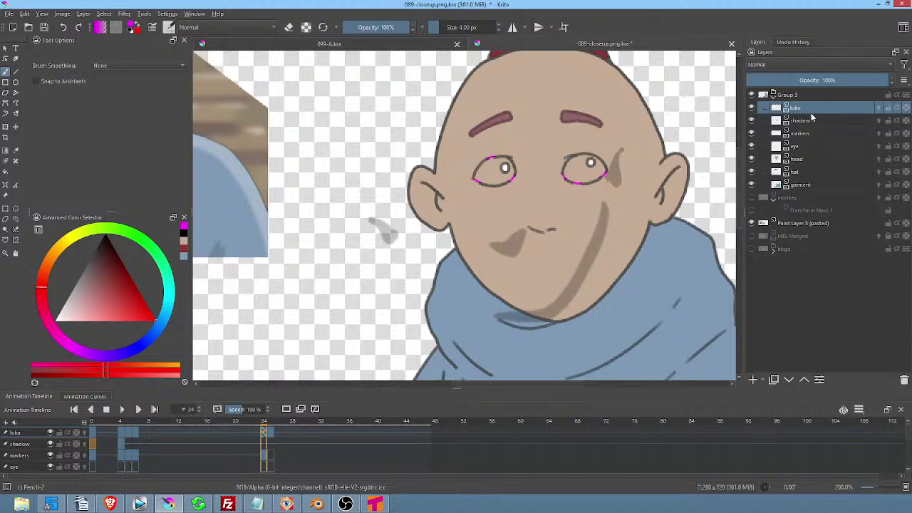
{"action": "left_click", "coordinate": [124, 13]}
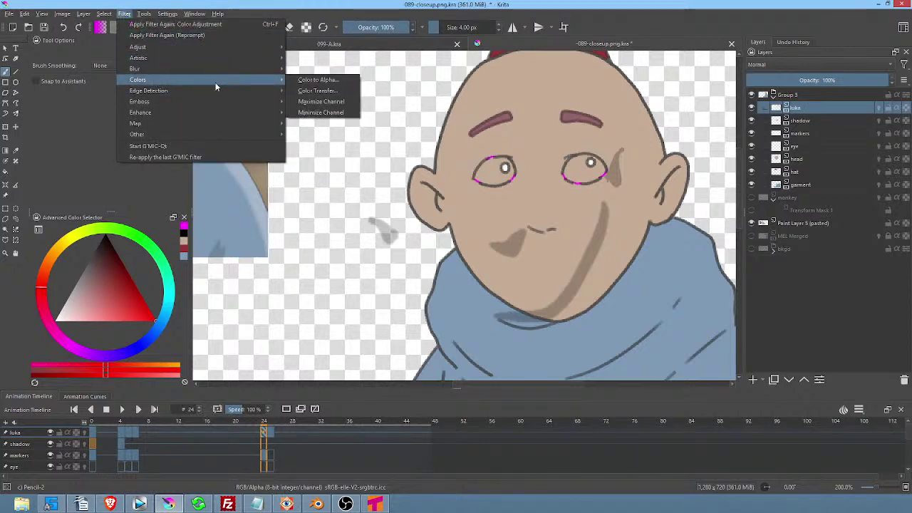
{"action": "mouse_move", "coordinate": [217, 90]}
{"action": "mouse_move", "coordinate": [253, 78]}
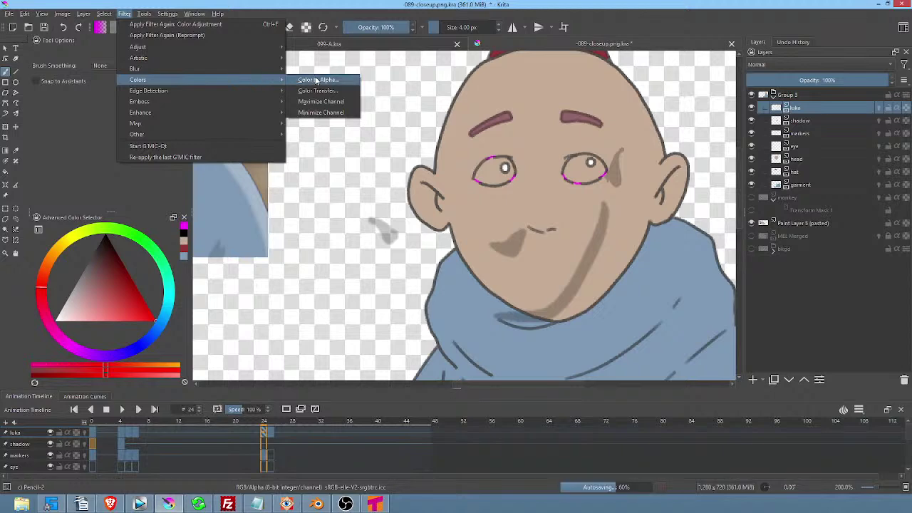
{"action": "left_click", "coordinate": [316, 81]}
{"action": "left_click_drag", "start_coordinate": [172, 250], "coordinate": [183, 266]}
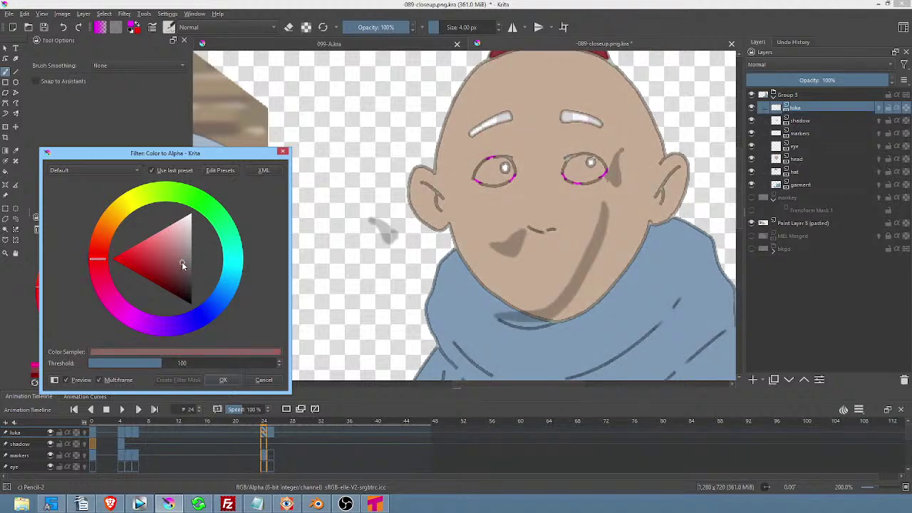
{"action": "left_click", "coordinate": [99, 380]}
{"action": "left_click", "coordinate": [261, 379]}
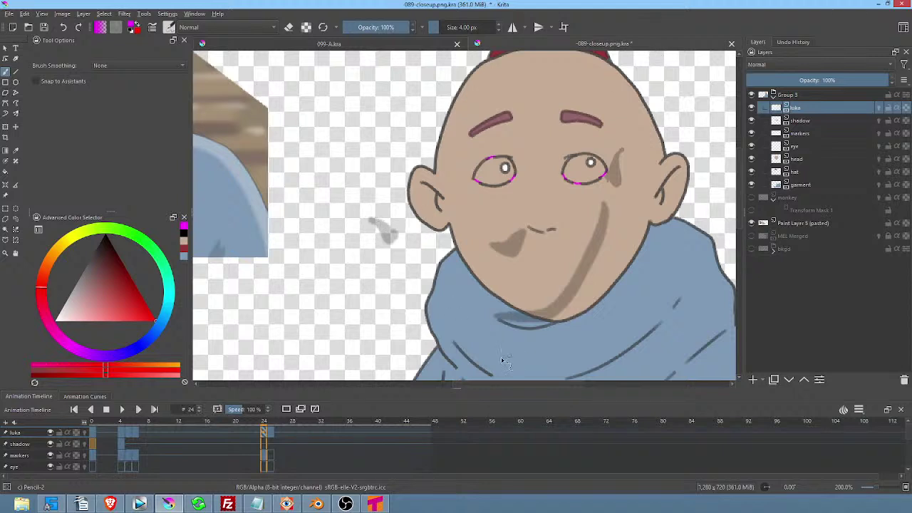
Switch to Blender and smooth the outer edge of the grease pencil shadow beside the jaw with the Smooth sculpt tool.
{"action": "left_click", "coordinate": [315, 504]}
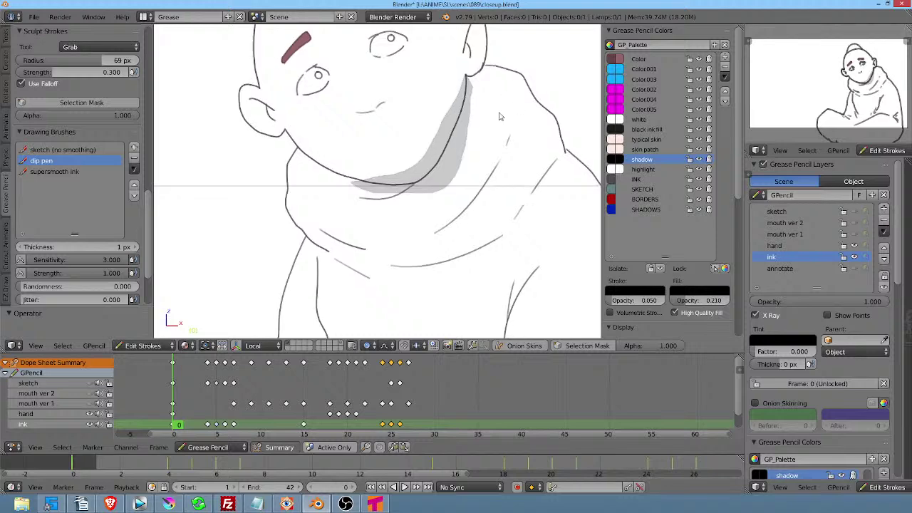
{"action": "left_click_drag", "start_coordinate": [527, 93], "coordinate": [518, 169]}
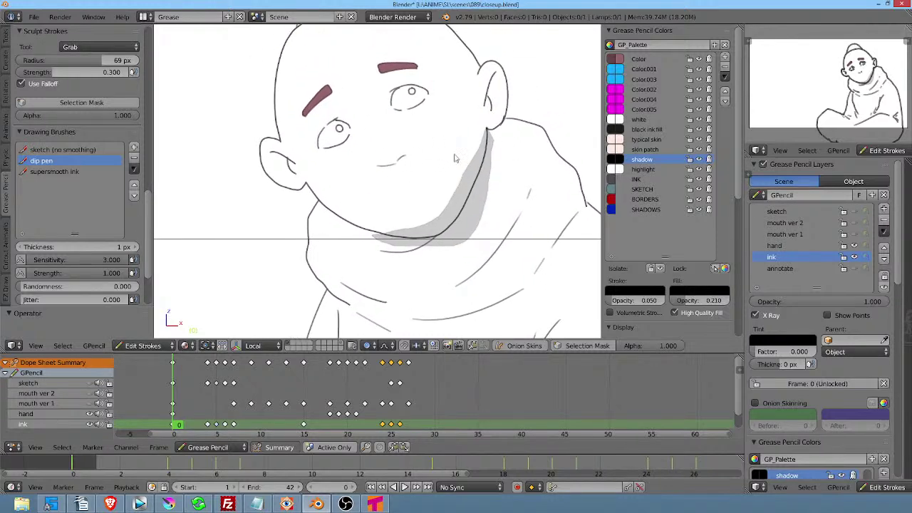
{"action": "key", "text": "e"}
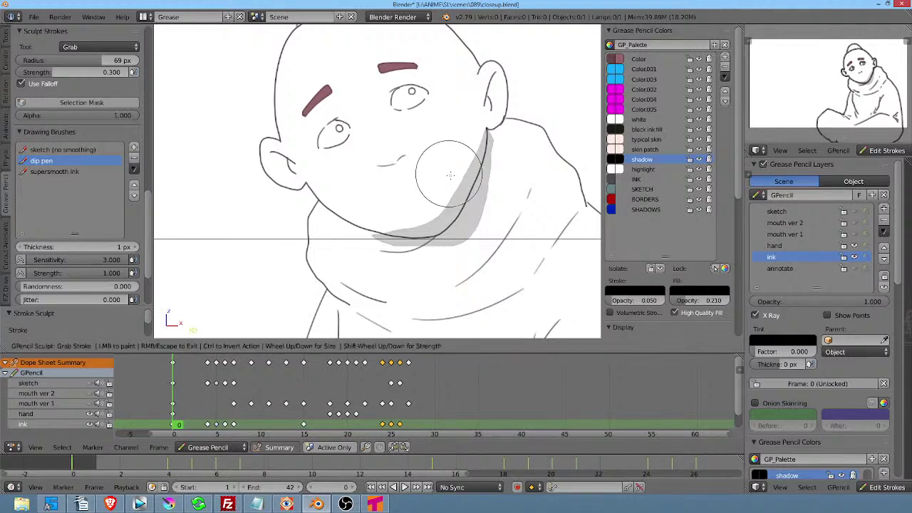
{"action": "key", "text": "Escape"}
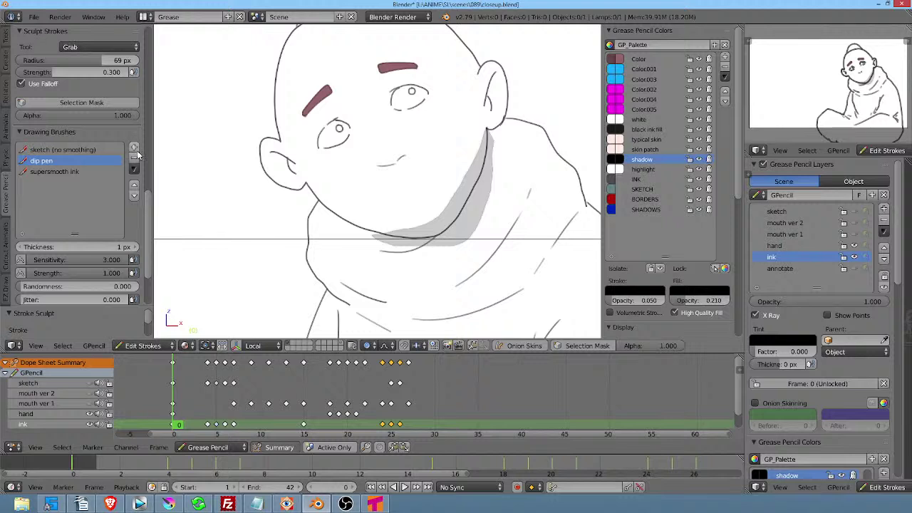
{"action": "key", "text": "ctrl+z"}
{"action": "key", "text": "ctrl+shift+z"}
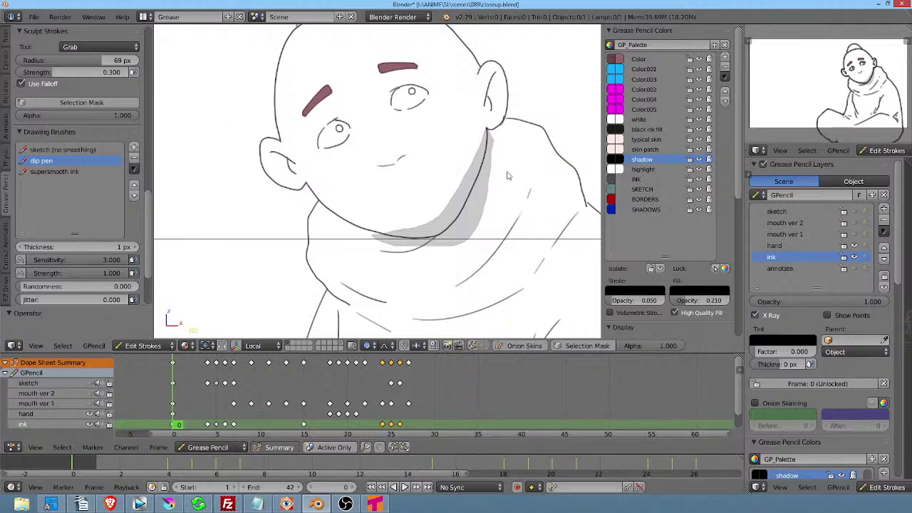
{"action": "scroll", "coordinate": [90, 189], "scroll_direction": "up", "scroll_amount": 5}
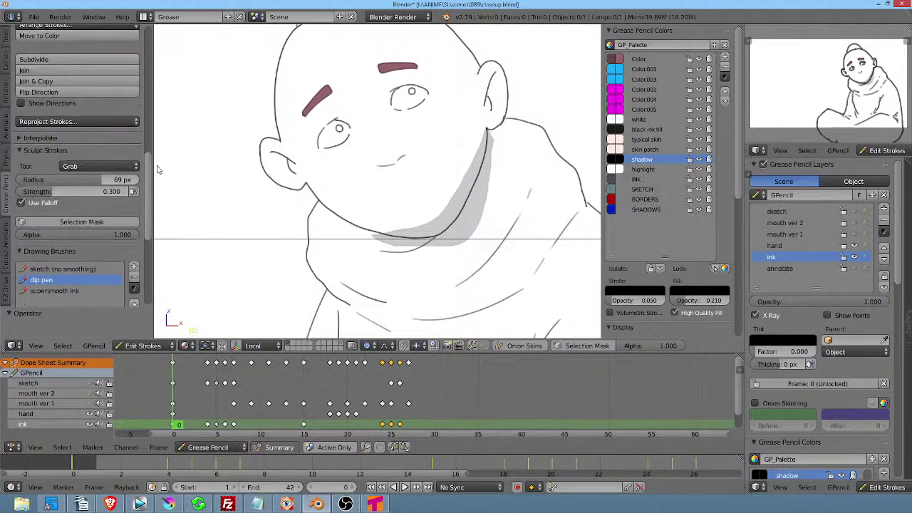
{"action": "left_click", "coordinate": [90, 175]}
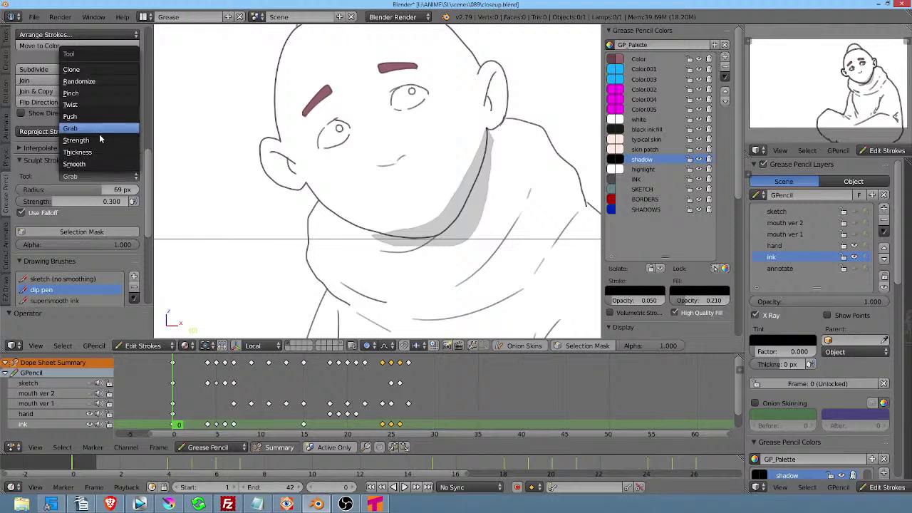
{"action": "left_click", "coordinate": [94, 164]}
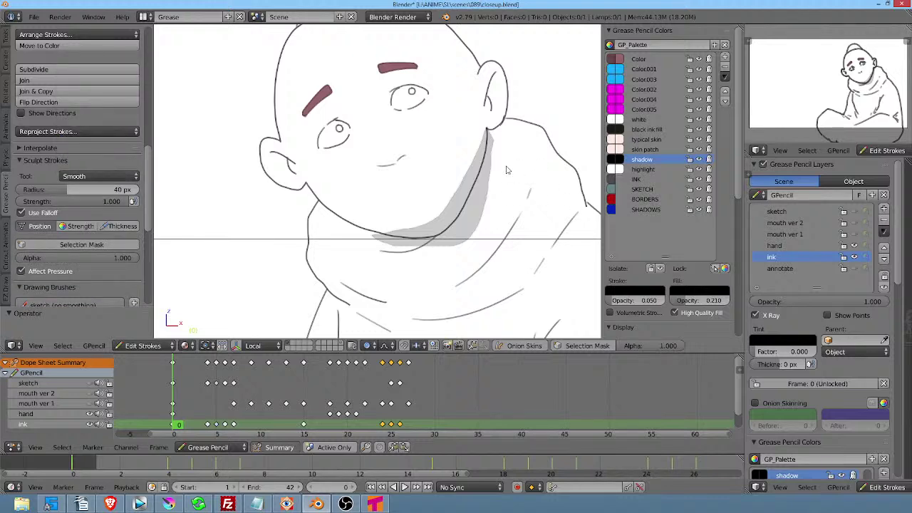
{"action": "key", "text": "e"}
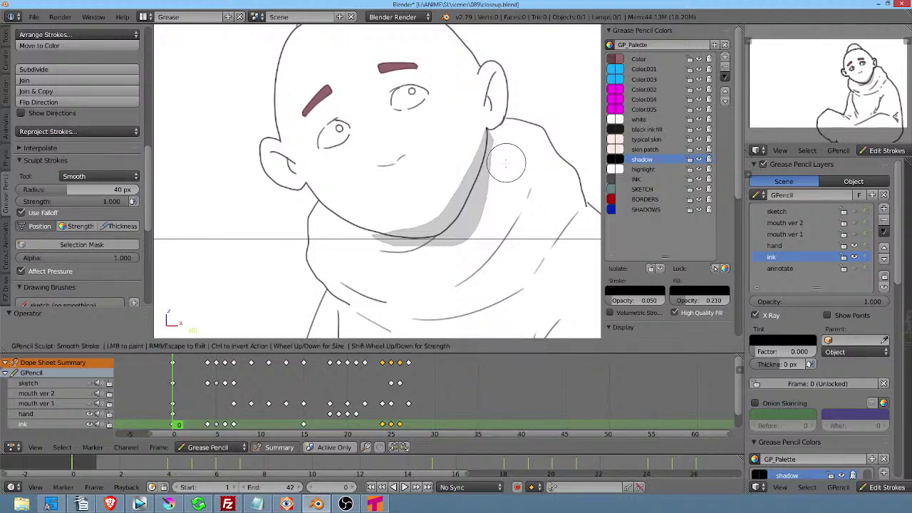
{"action": "mouse_move", "coordinate": [504, 155]}
{"action": "left_mouse_down"}
{"action": "mouse_move", "coordinate": [475, 255]}
{"action": "mouse_move", "coordinate": [449, 254]}
{"action": "left_mouse_up"}
{"action": "key", "text": "Escape"}
Delete the grey shadow stroke along the jaw and collar from frame 0 of the ink layer.
{"action": "right_click", "coordinate": [479, 221]}
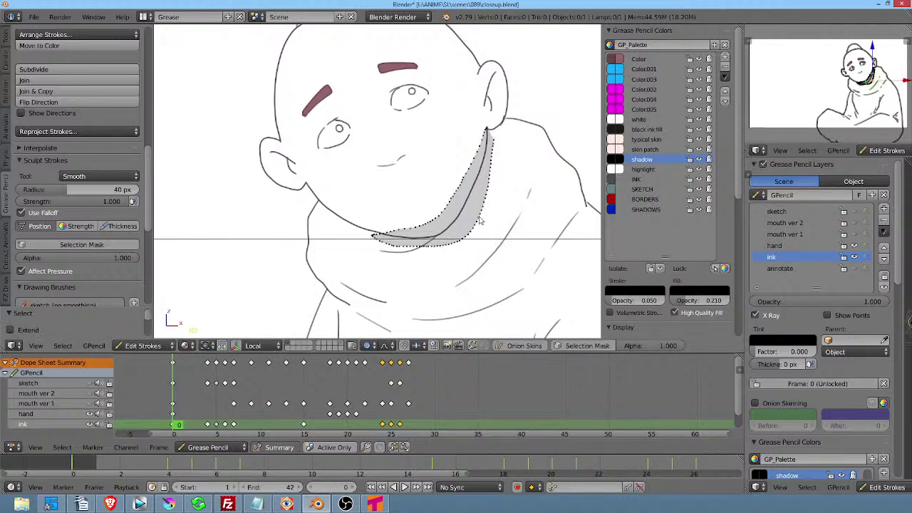
{"action": "key", "text": "x"}
{"action": "left_click", "coordinate": [470, 235]}
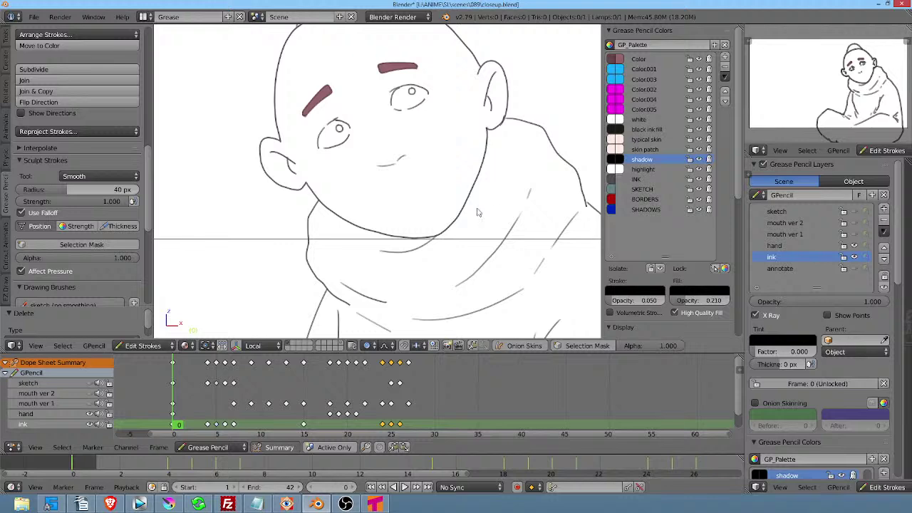
Make the magenta Color.002 the active grease pencil colour.
{"action": "scroll", "coordinate": [474, 174], "scroll_direction": "down", "scroll_amount": 3}
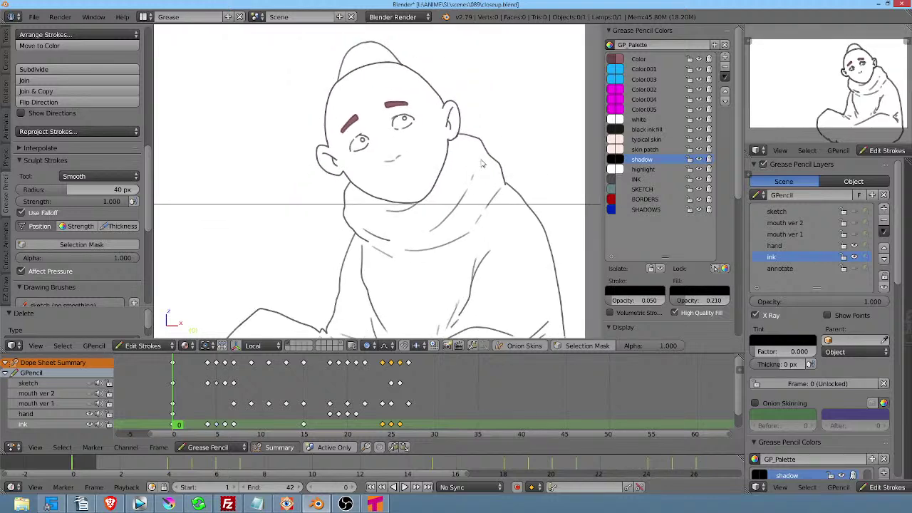
{"action": "scroll", "coordinate": [482, 166], "scroll_direction": "up", "scroll_amount": 1}
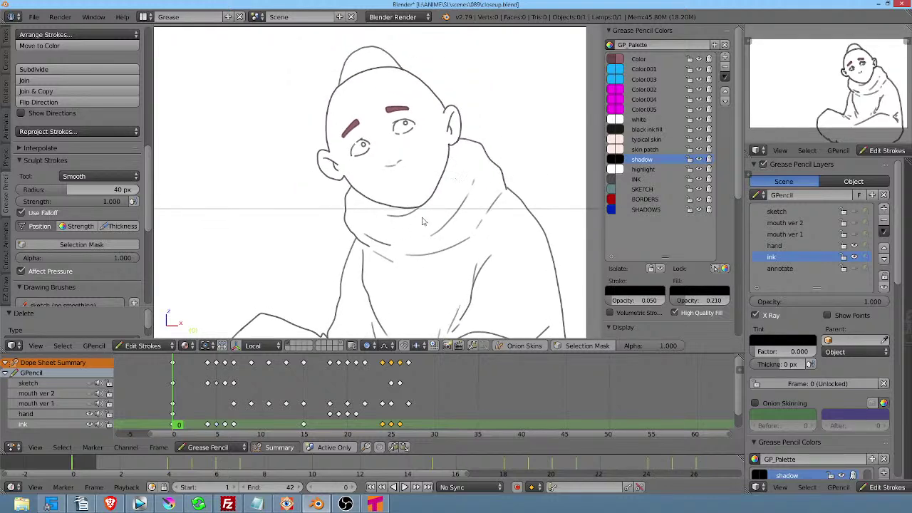
{"action": "left_click", "coordinate": [648, 89]}
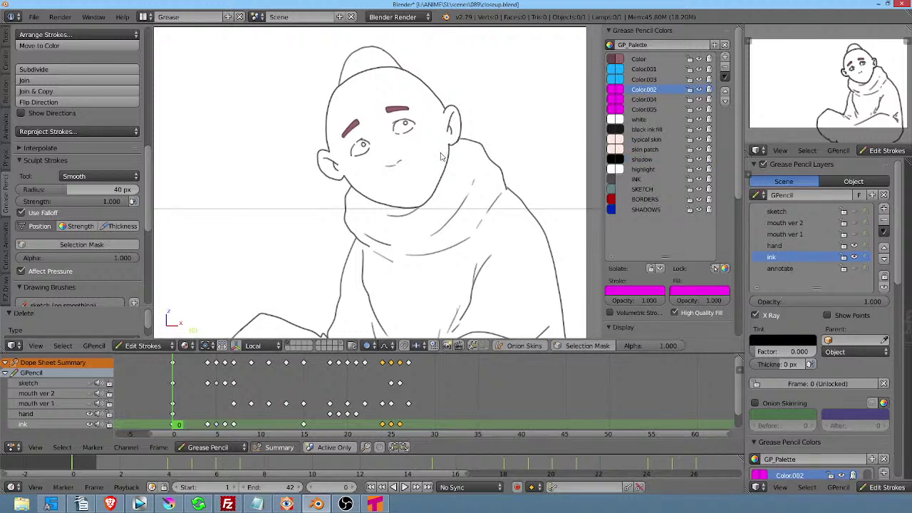
{"action": "key", "text": "g"}
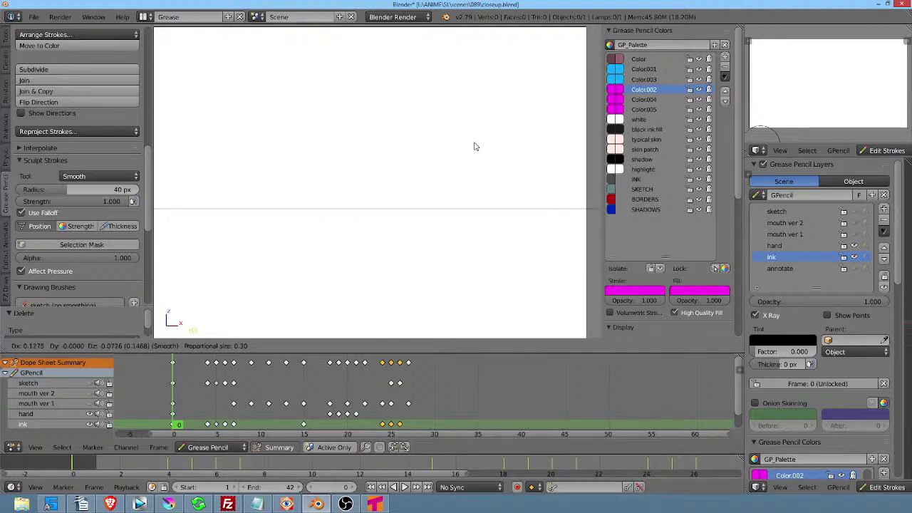
{"action": "key", "text": "z"}
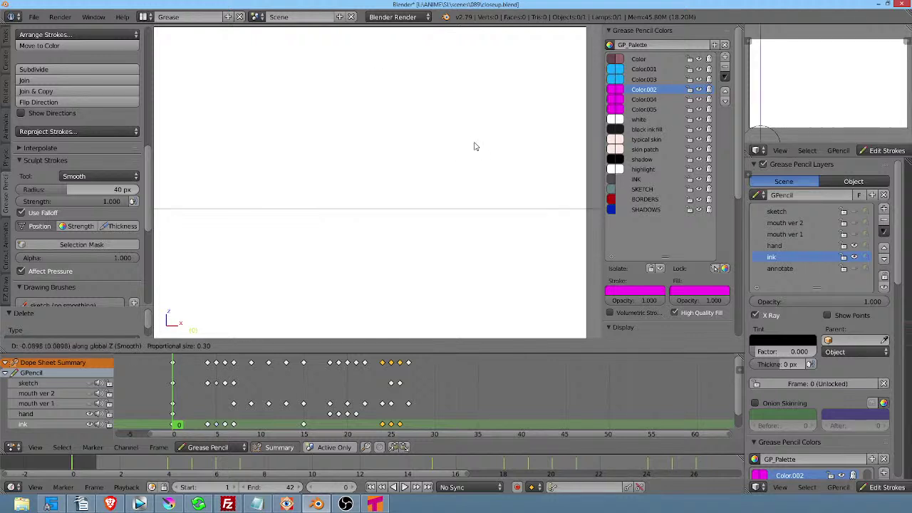
{"action": "key", "text": "Return"}
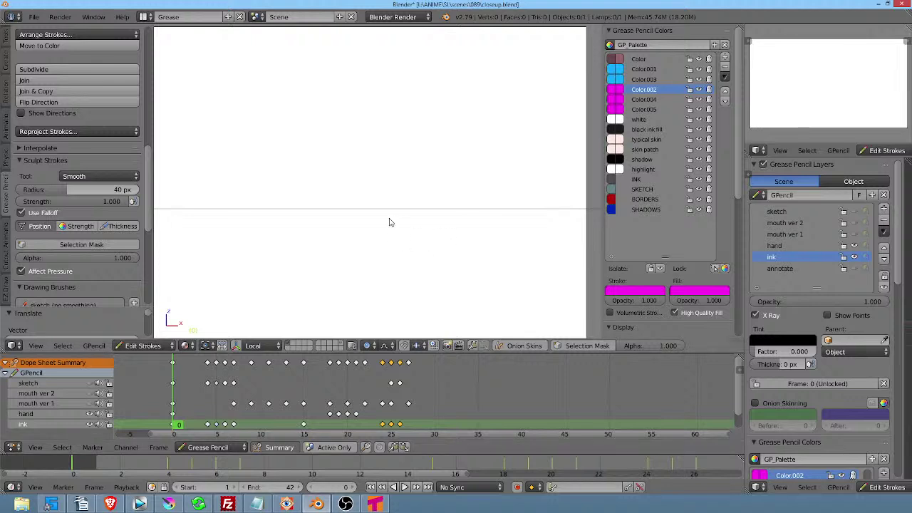
{"action": "middle_click", "coordinate": [445, 217]}
{"action": "scroll", "coordinate": [478, 180], "scroll_direction": "down", "scroll_amount": 3}
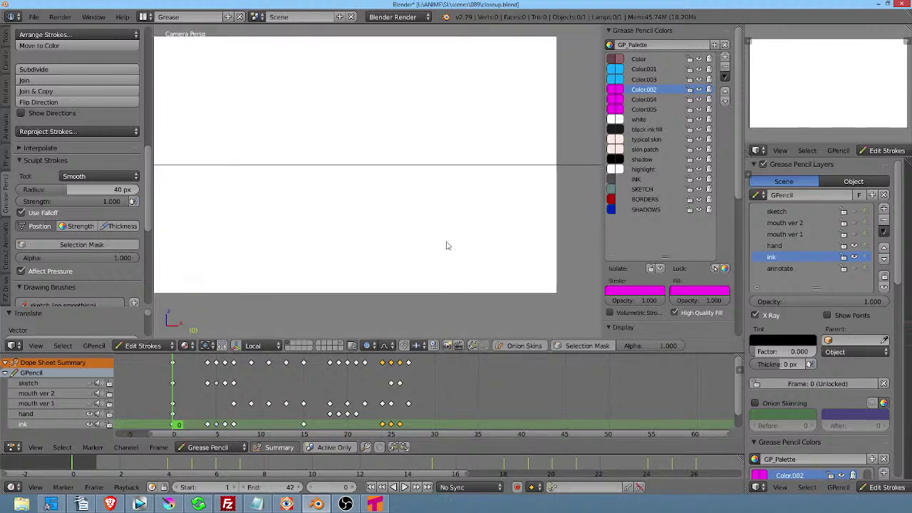
{"action": "key", "text": "ctrl+z"}
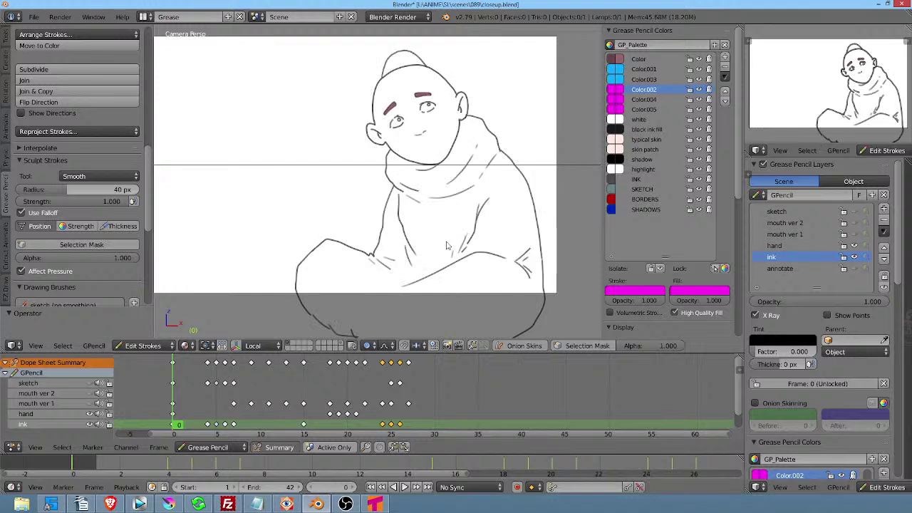
Enable Draw on Back and draw a filled magenta shadow shape along the jaw and collar on frame 0.
{"action": "middle_click", "coordinate": [501, 196]}
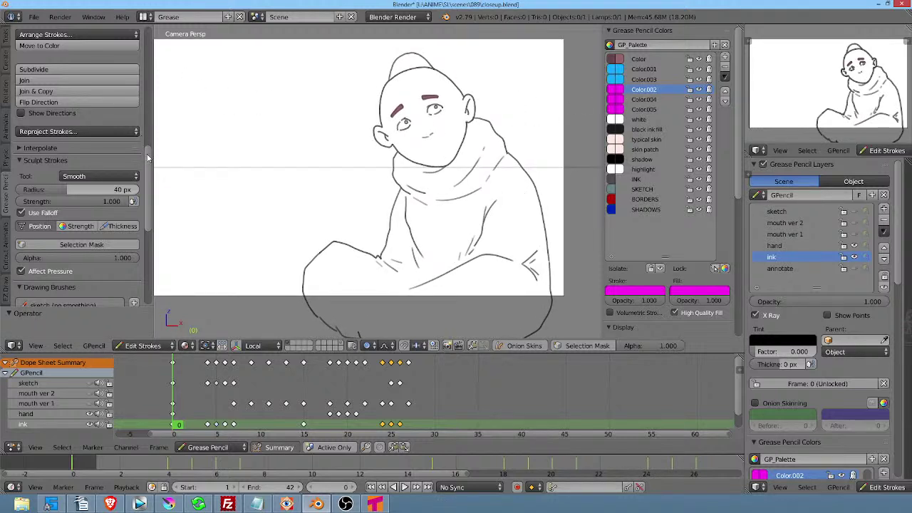
{"action": "left_click_drag", "start_coordinate": [147, 161], "coordinate": [152, 40]}
{"action": "left_click", "coordinate": [60, 126]}
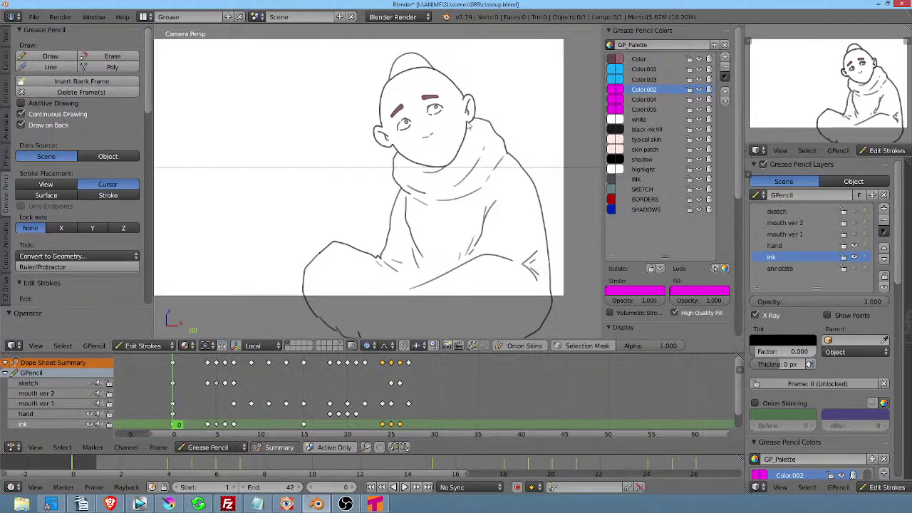
{"action": "mouse_move", "coordinate": [466, 121]}
{"action": "left_mouse_down"}
{"action": "mouse_move", "coordinate": [442, 157]}
{"action": "mouse_move", "coordinate": [419, 156]}
{"action": "mouse_move", "coordinate": [451, 167]}
{"action": "mouse_move", "coordinate": [474, 146]}
{"action": "mouse_move", "coordinate": [470, 112]}
{"action": "left_mouse_up"}
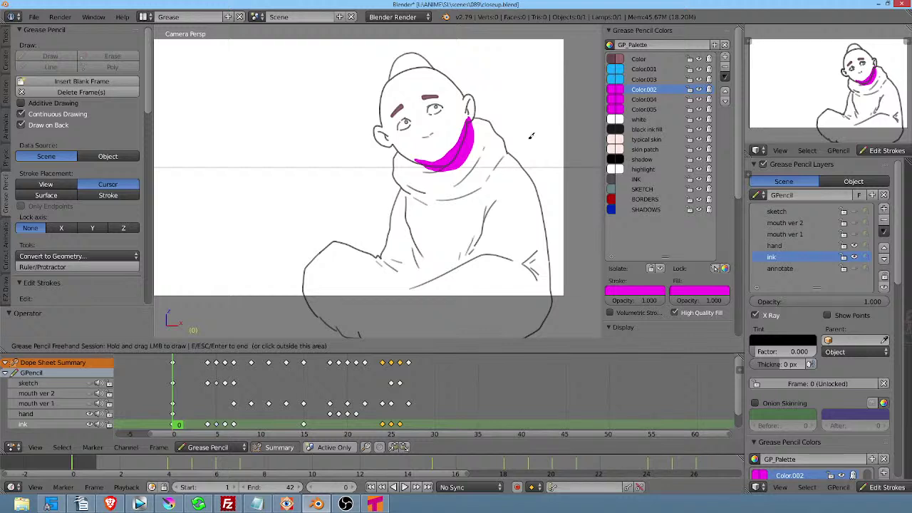
Set the fill opacity of Color.002 to 0.000, keeping only its magenta outline.
{"action": "left_click", "coordinate": [696, 300]}
{"action": "left_click_drag", "start_coordinate": [702, 300], "coordinate": [630, 305]}
{"action": "middle_click", "coordinate": [518, 142]}
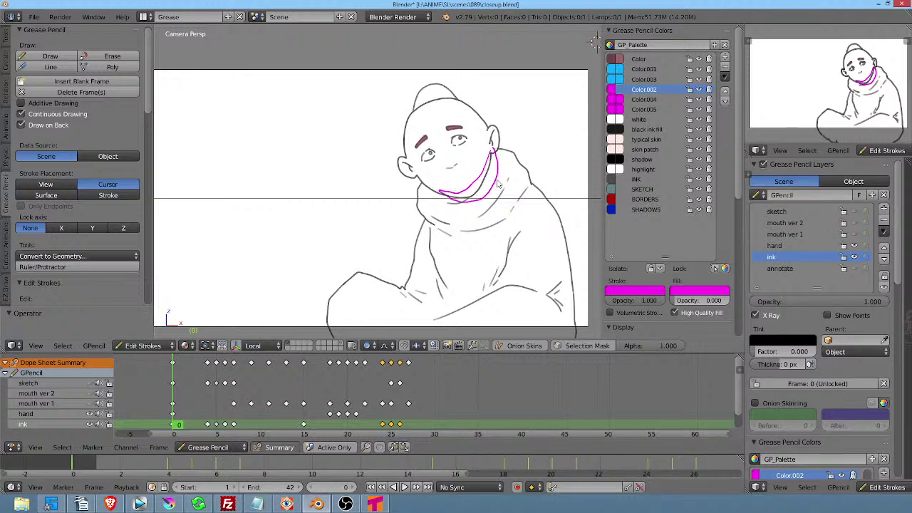
Delete the magenta shadow outline stroke along the jaw and collar.
{"action": "scroll", "coordinate": [497, 194], "scroll_direction": "up", "scroll_amount": 1}
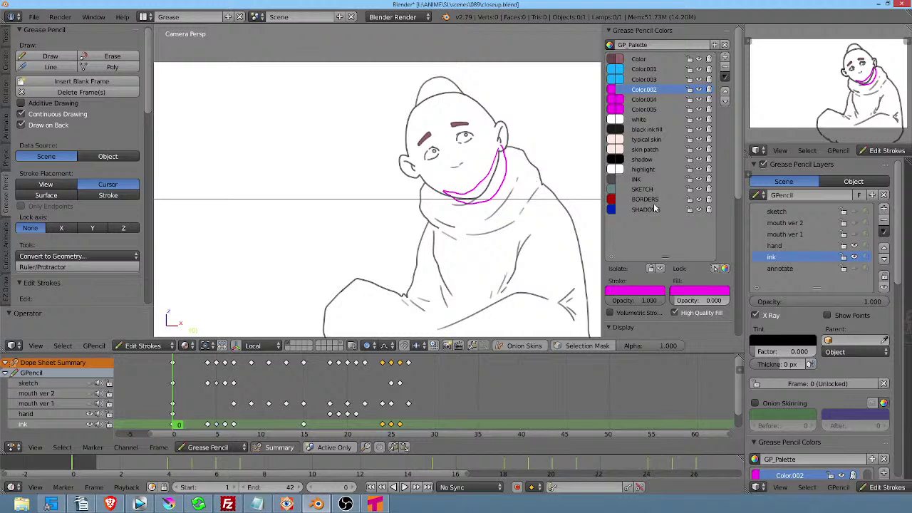
{"action": "right_click", "coordinate": [503, 192]}
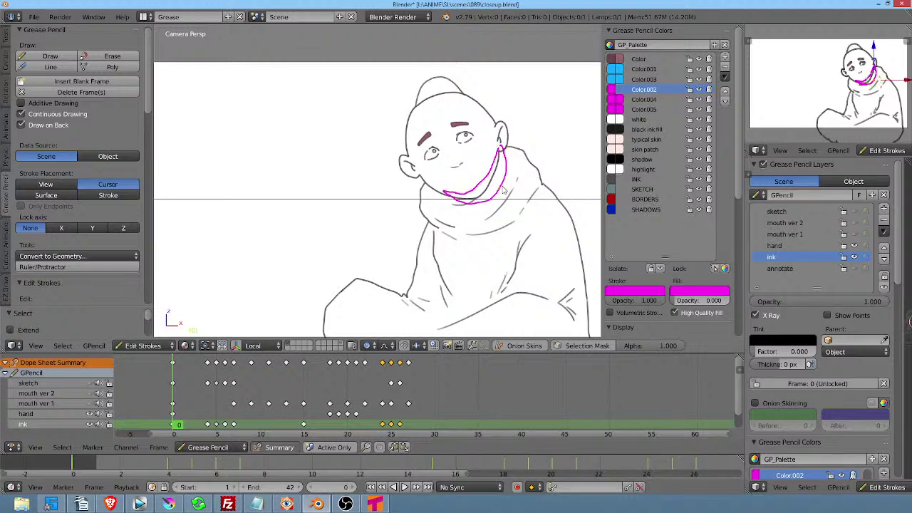
{"action": "key", "text": "x"}
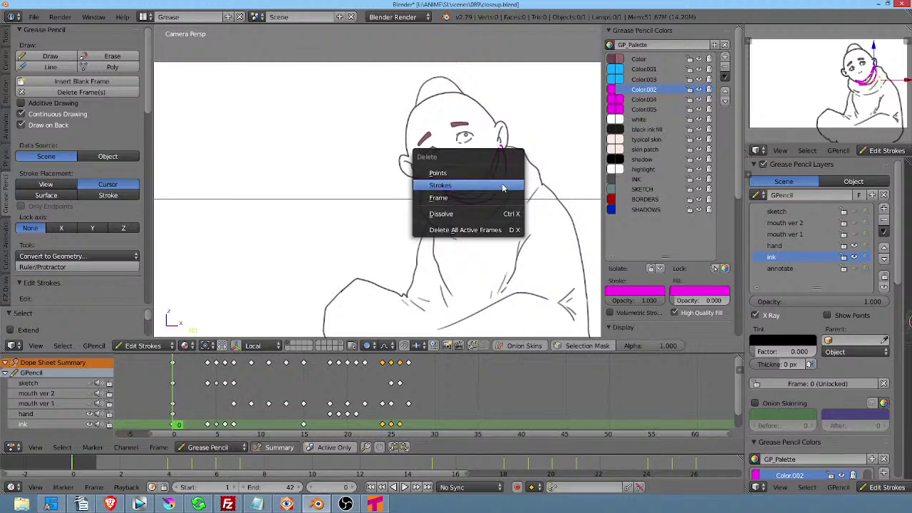
{"action": "left_click", "coordinate": [503, 186]}
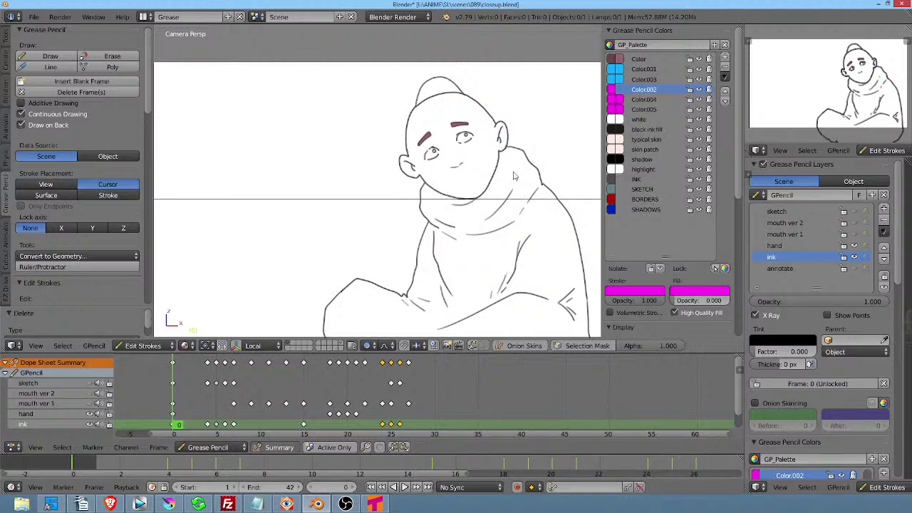
Switch to Krita and remove the shadow layer's keyframes at frames 4 and 0.
{"action": "left_click", "coordinate": [169, 504]}
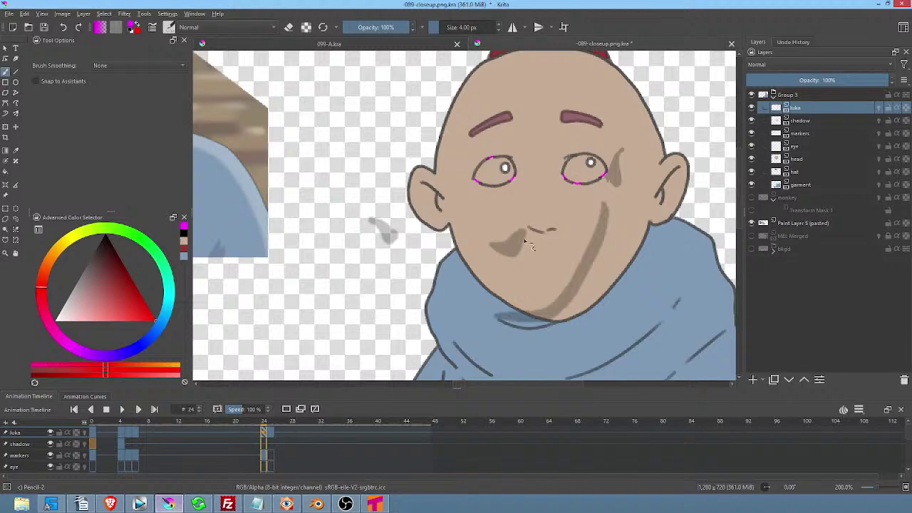
{"action": "left_click", "coordinate": [821, 121]}
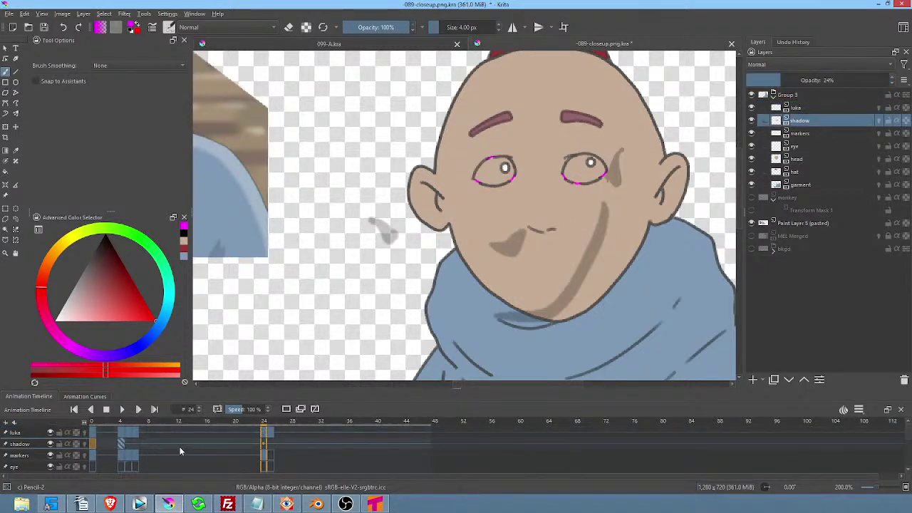
{"action": "left_click", "coordinate": [124, 443]}
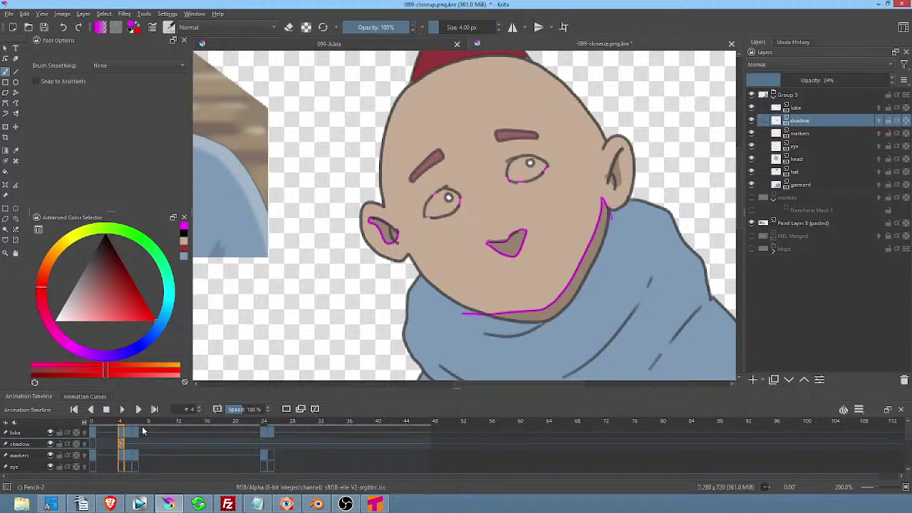
{"action": "left_click", "coordinate": [93, 443]}
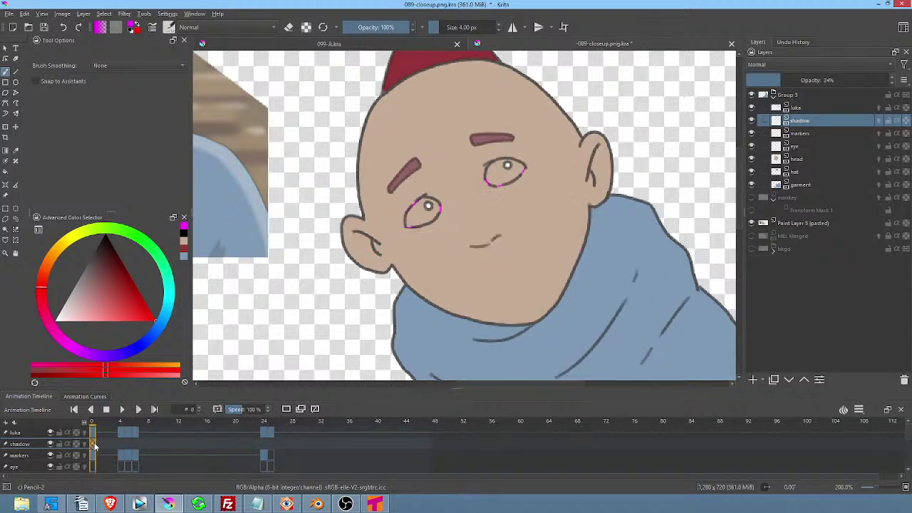
Erase the magenta shadow outlines along the jaw, mouth and ear from the markers layer on frame 4.
{"action": "left_click", "coordinate": [816, 133]}
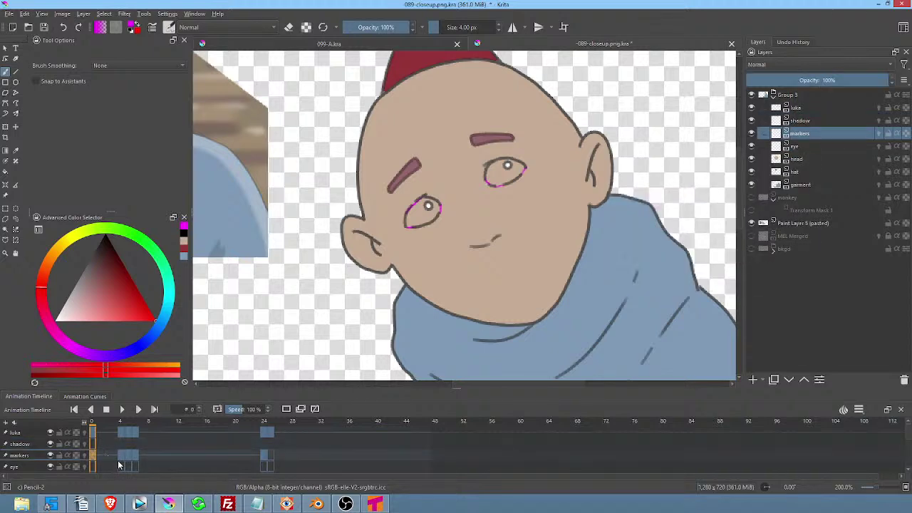
{"action": "left_click", "coordinate": [92, 404]}
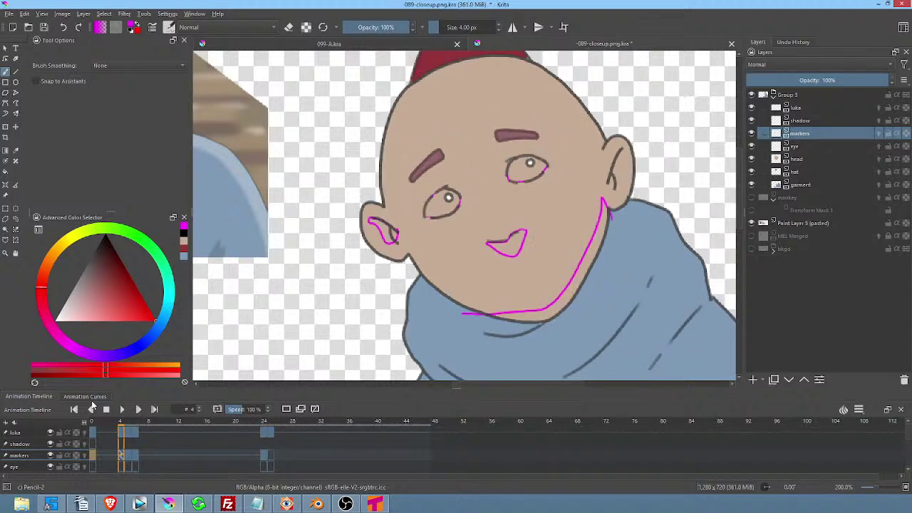
{"action": "key", "text": "shift+b"}
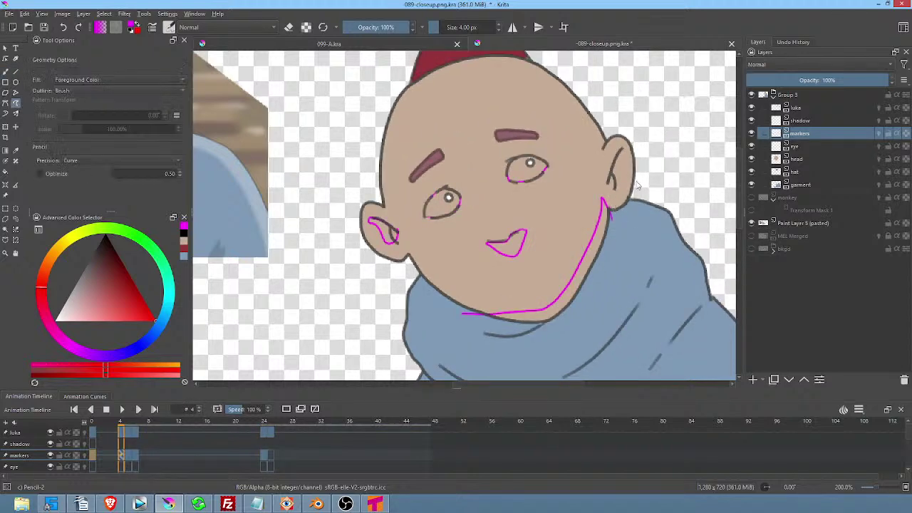
{"action": "key", "text": "e"}
{"action": "mouse_move", "coordinate": [627, 208]}
{"action": "left_mouse_down"}
{"action": "mouse_move", "coordinate": [579, 226]}
{"action": "mouse_move", "coordinate": [531, 213]}
{"action": "mouse_move", "coordinate": [450, 321]}
{"action": "mouse_move", "coordinate": [622, 206]}
{"action": "left_mouse_up"}
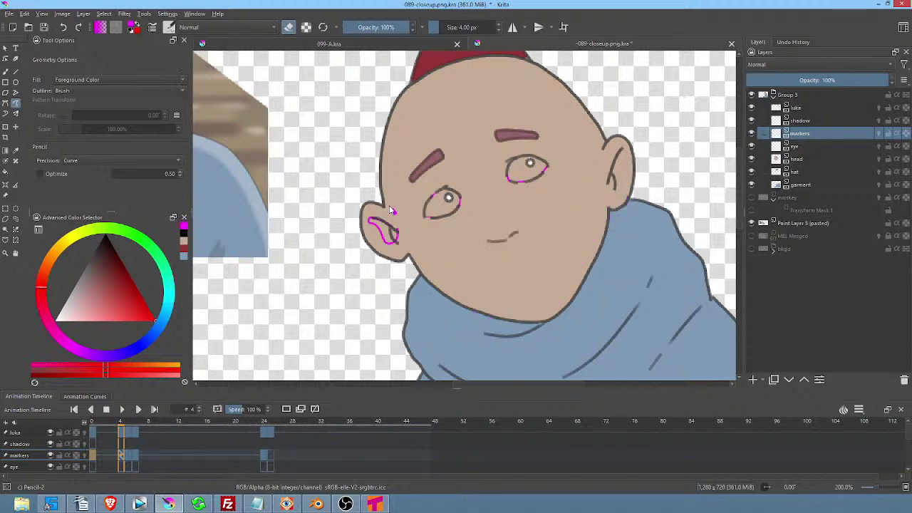
{"action": "left_click_drag", "start_coordinate": [388, 208], "coordinate": [376, 208]}
Brush magenta markers over the gaps in both eye outlines on frame 25 of the markers layer.
{"action": "key", "text": "b"}
{"action": "key", "text": "space"}
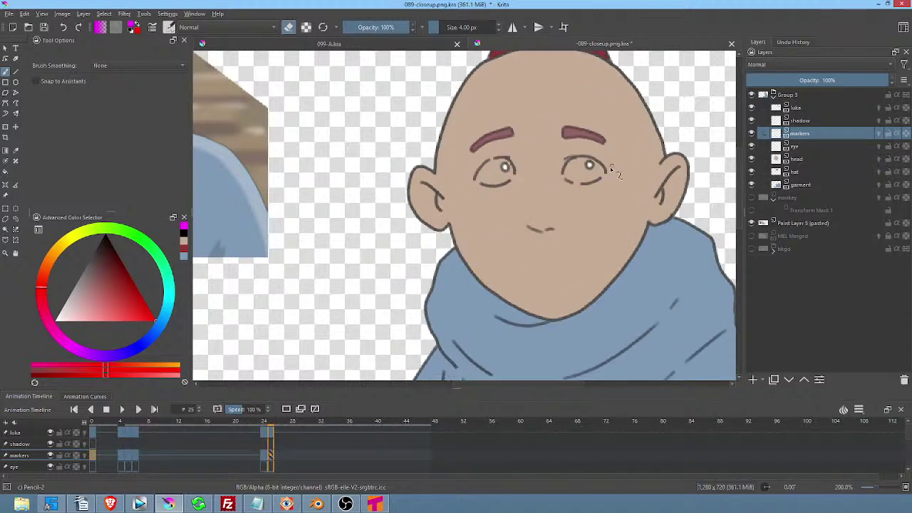
{"action": "middle_click", "coordinate": [607, 171]}
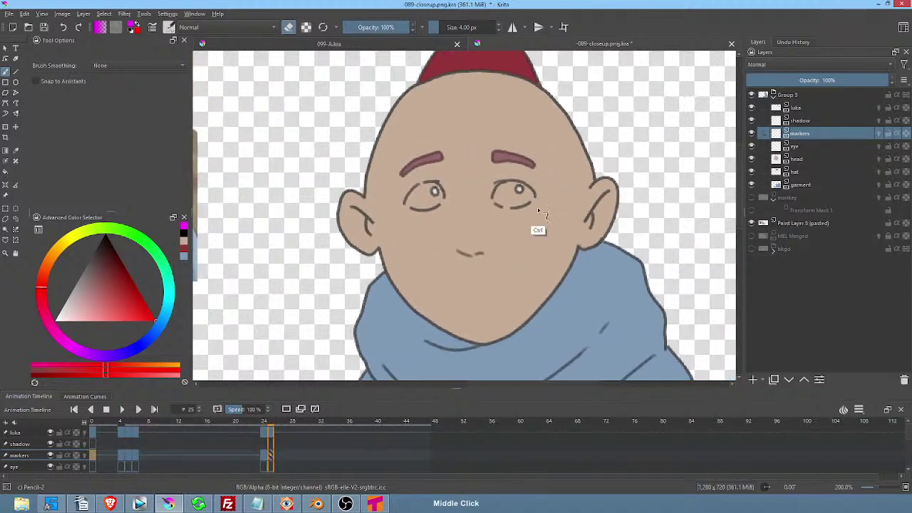
{"action": "scroll", "coordinate": [536, 226], "scroll_direction": "up", "scroll_amount": 3}
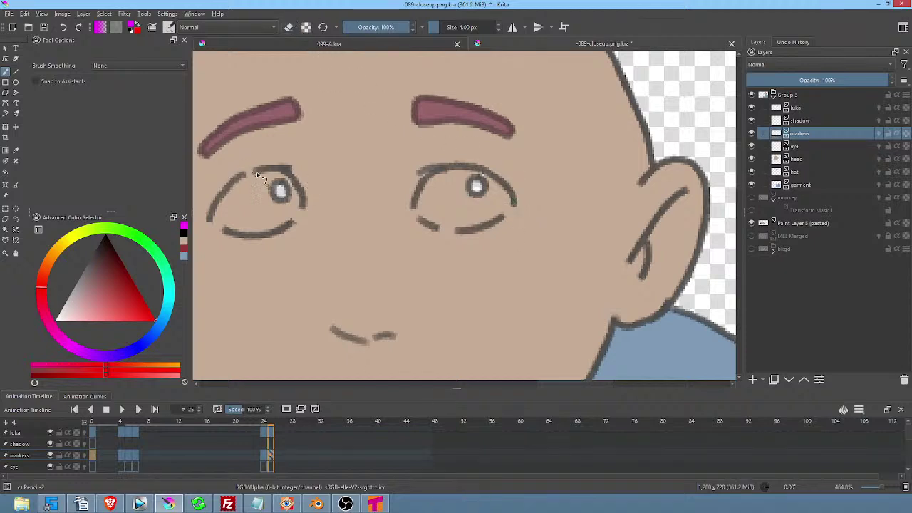
{"action": "left_click_drag", "start_coordinate": [240, 174], "coordinate": [255, 170]}
{"action": "left_click_drag", "start_coordinate": [211, 222], "coordinate": [228, 230]}
{"action": "left_click_drag", "start_coordinate": [292, 222], "coordinate": [302, 201]}
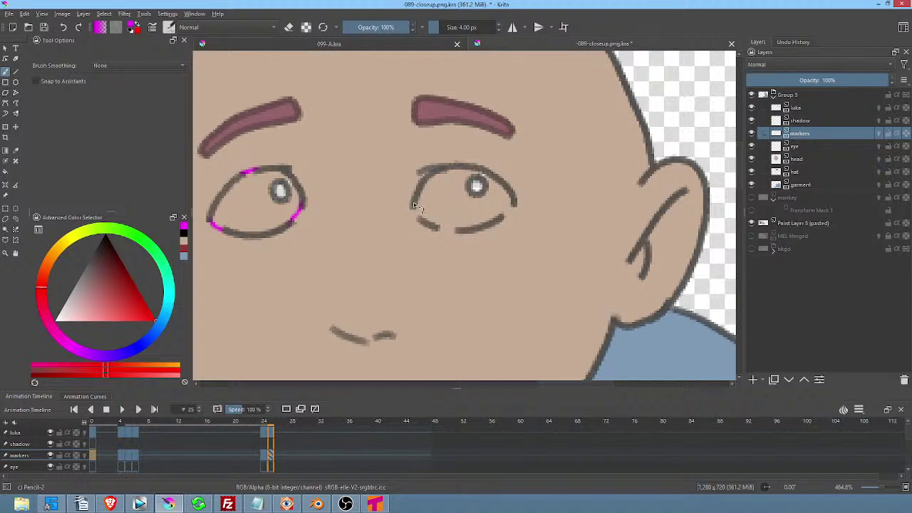
{"action": "mouse_move", "coordinate": [413, 204]}
{"action": "left_mouse_down"}
{"action": "mouse_move", "coordinate": [447, 235]}
{"action": "mouse_move", "coordinate": [435, 227]}
{"action": "mouse_move", "coordinate": [457, 230]}
{"action": "mouse_move", "coordinate": [488, 211]}
{"action": "mouse_move", "coordinate": [501, 219]}
{"action": "mouse_move", "coordinate": [516, 206]}
{"action": "mouse_move", "coordinate": [558, 232]}
{"action": "mouse_move", "coordinate": [645, 210]}
{"action": "left_mouse_up"}
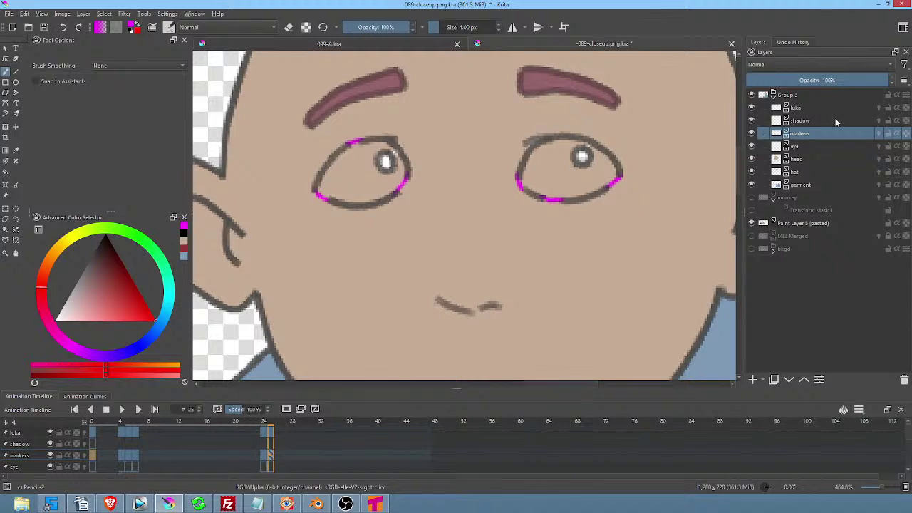
Paint both pupils solid black on the eye layer at frames 25 and 24.
{"action": "left_click", "coordinate": [803, 147]}
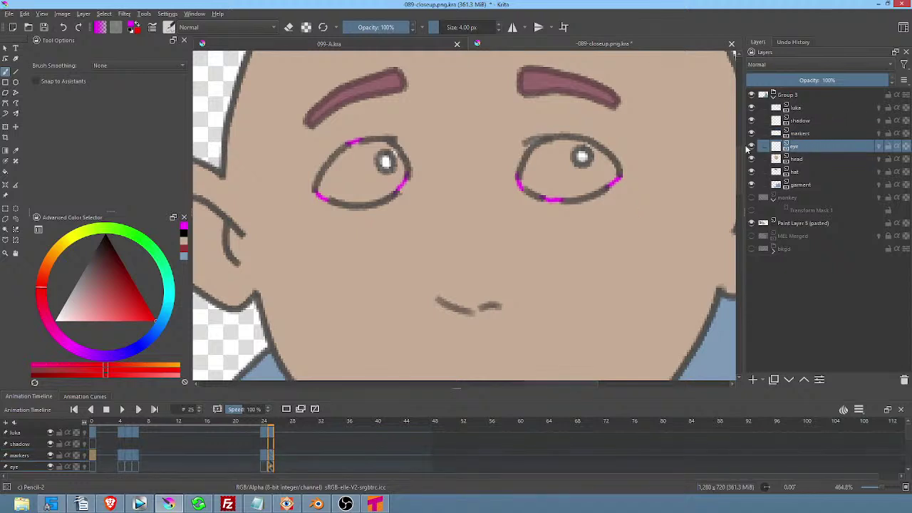
{"action": "left_click", "coordinate": [108, 270]}
{"action": "left_click_drag", "start_coordinate": [383, 158], "coordinate": [385, 158]}
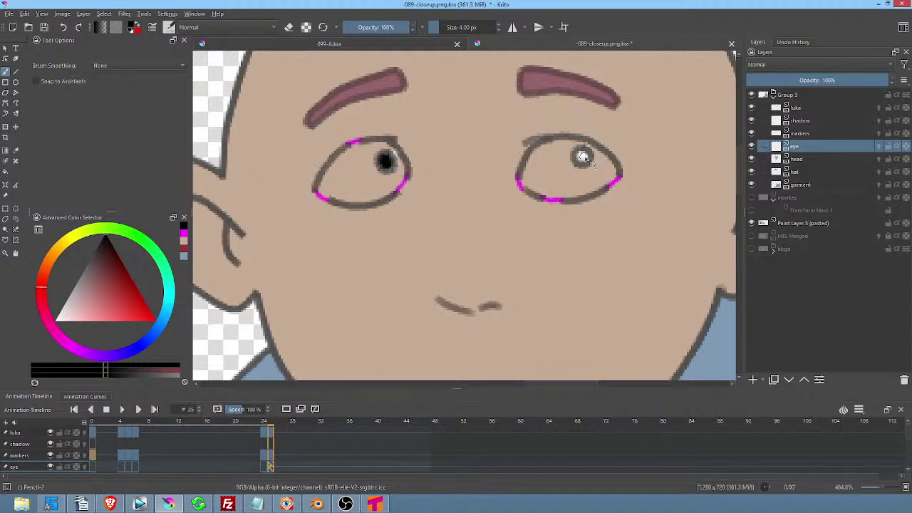
{"action": "left_click_drag", "start_coordinate": [582, 156], "coordinate": [582, 156]}
{"action": "key", "text": "Left"}
{"action": "left_click_drag", "start_coordinate": [586, 151], "coordinate": [585, 149]}
{"action": "left_click_drag", "start_coordinate": [385, 166], "coordinate": [364, 175]}
Paint the pupils solid black on the eye layer at keyframes 6, 5 and 4.
{"action": "key", "text": "comma"}
{"action": "left_click_drag", "start_coordinate": [562, 113], "coordinate": [560, 114]}
{"action": "key", "text": "comma"}
{"action": "left_click_drag", "start_coordinate": [347, 193], "coordinate": [348, 196]}
{"action": "left_click_drag", "start_coordinate": [548, 139], "coordinate": [551, 138]}
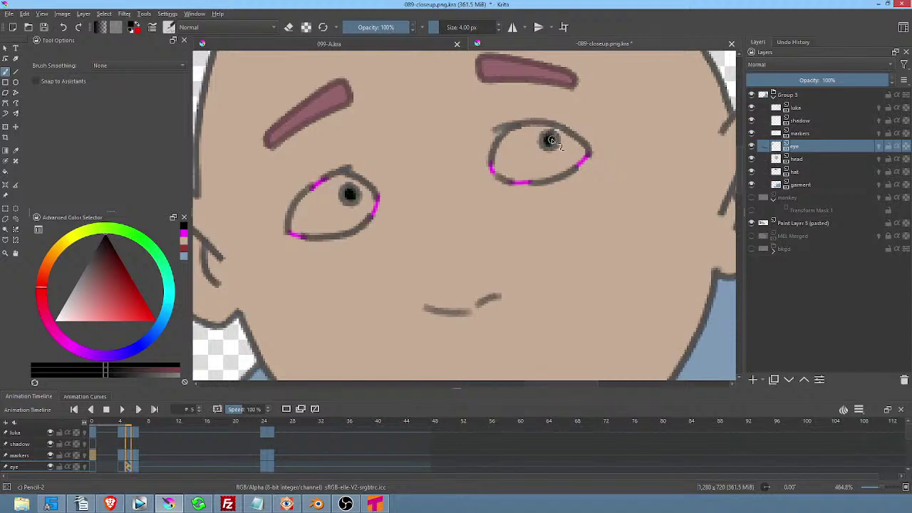
{"action": "key", "text": "comma"}
{"action": "left_click_drag", "start_coordinate": [441, 151], "coordinate": [445, 156]}
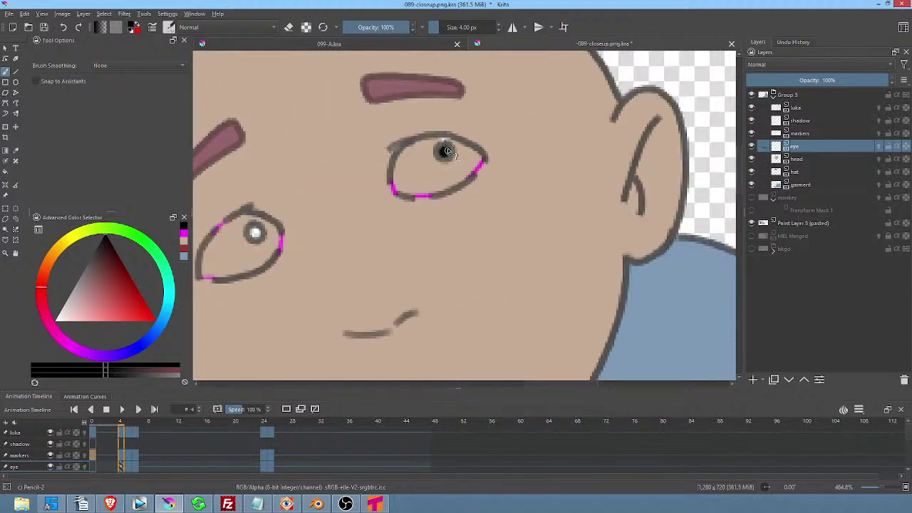
Paint the pupils of both eyes solid black on the eye layer in frames 4 and 0.
{"action": "mouse_move", "coordinate": [255, 232]}
{"action": "left_mouse_down"}
{"action": "mouse_move", "coordinate": [377, 193]}
{"action": "mouse_move", "coordinate": [361, 225]}
{"action": "left_mouse_up"}
{"action": "key", "text": "comma"}
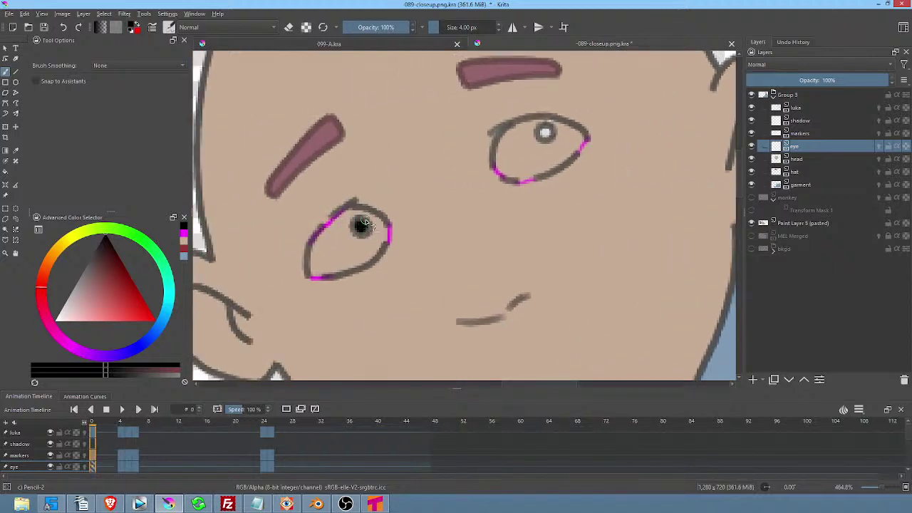
{"action": "left_click_drag", "start_coordinate": [544, 133], "coordinate": [547, 131]}
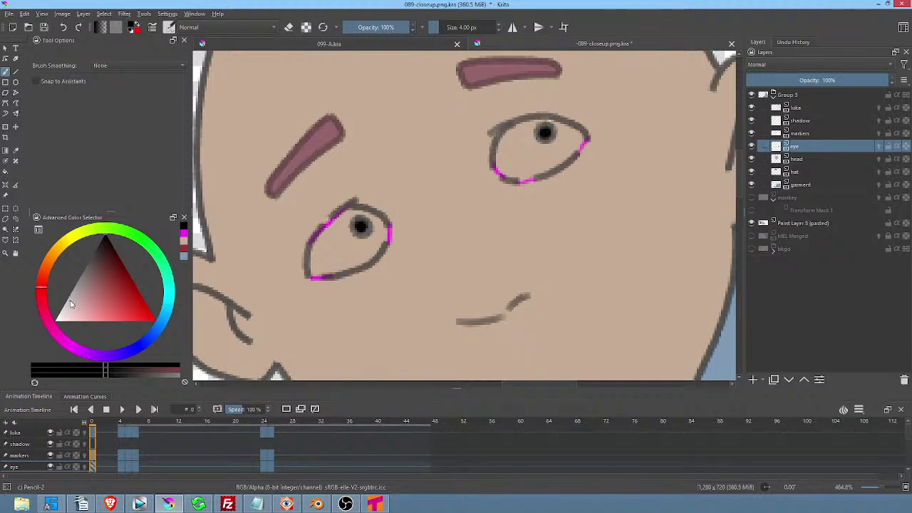
Fill the whites of both eyes in frame 0 with near-white on the eye layer.
{"action": "left_click_drag", "start_coordinate": [71, 305], "coordinate": [49, 317]}
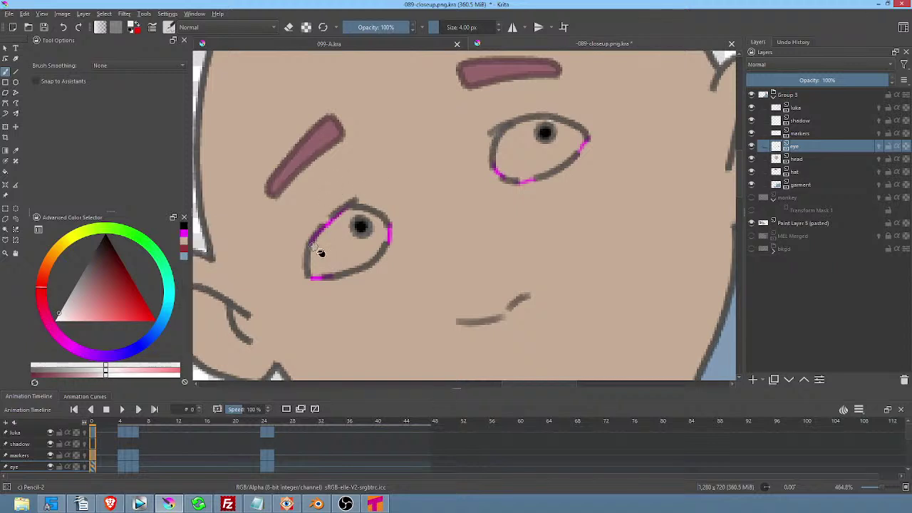
{"action": "key", "text": "f"}
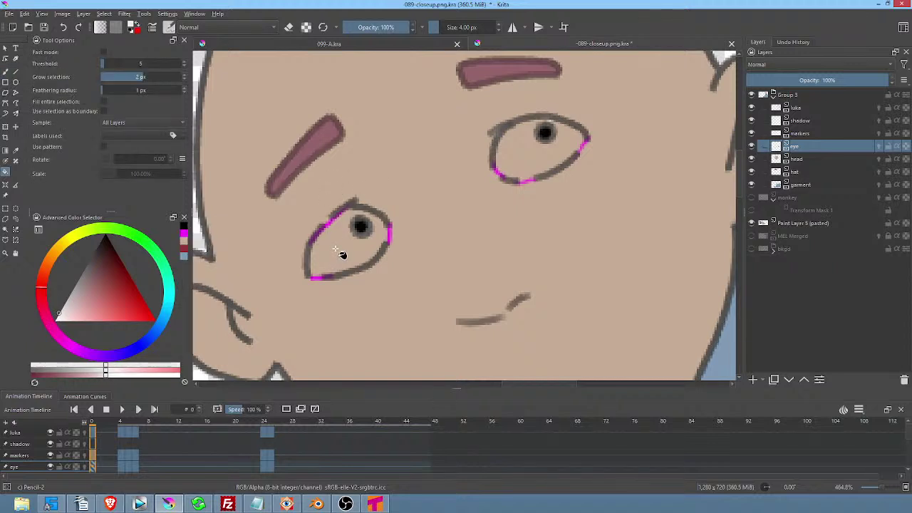
{"action": "left_click", "coordinate": [341, 254]}
{"action": "left_click", "coordinate": [524, 163]}
Fill both eye whites with the same near-white in frames 4 and 5.
{"action": "key", "text": "alt+period"}
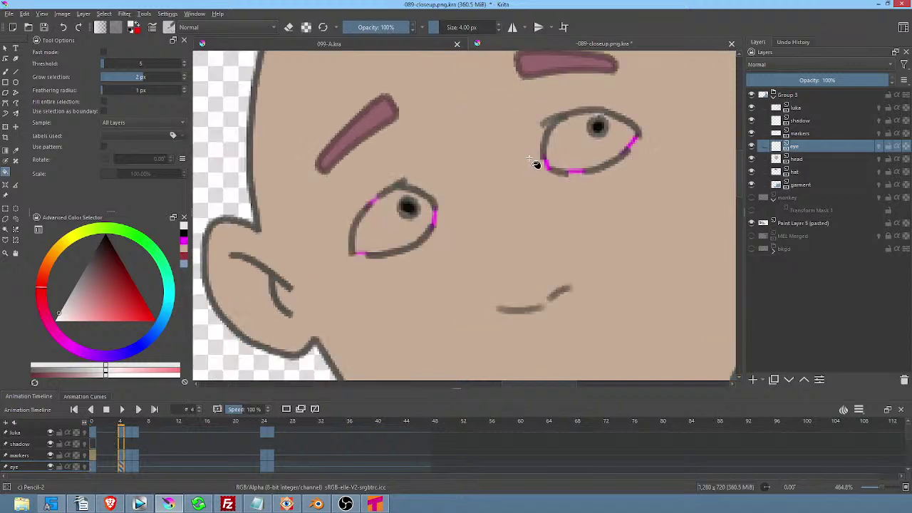
{"action": "left_click", "coordinate": [579, 156]}
{"action": "left_click", "coordinate": [392, 229]}
{"action": "key", "text": "alt+period"}
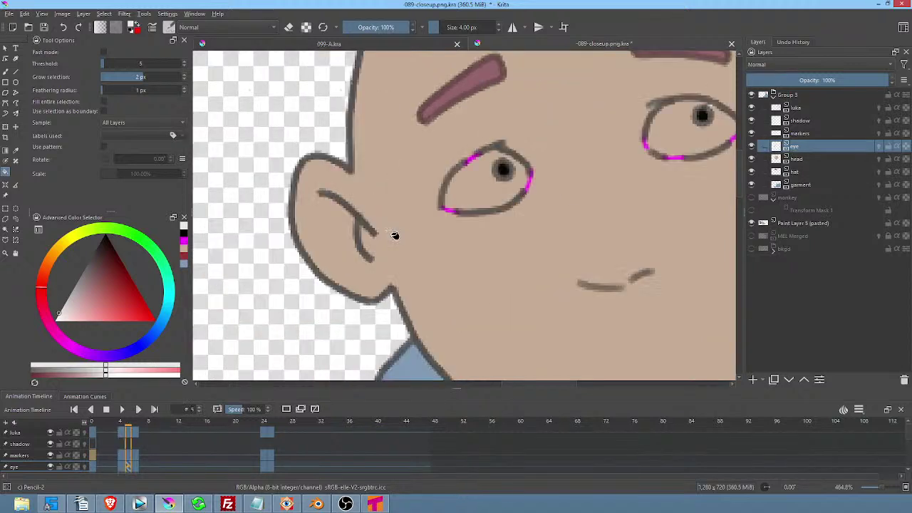
{"action": "left_click", "coordinate": [478, 190]}
{"action": "left_click", "coordinate": [686, 141]}
Fill both eye whites with the same near-white in frames 6, 24 and 25.
{"action": "key", "text": "alt+period"}
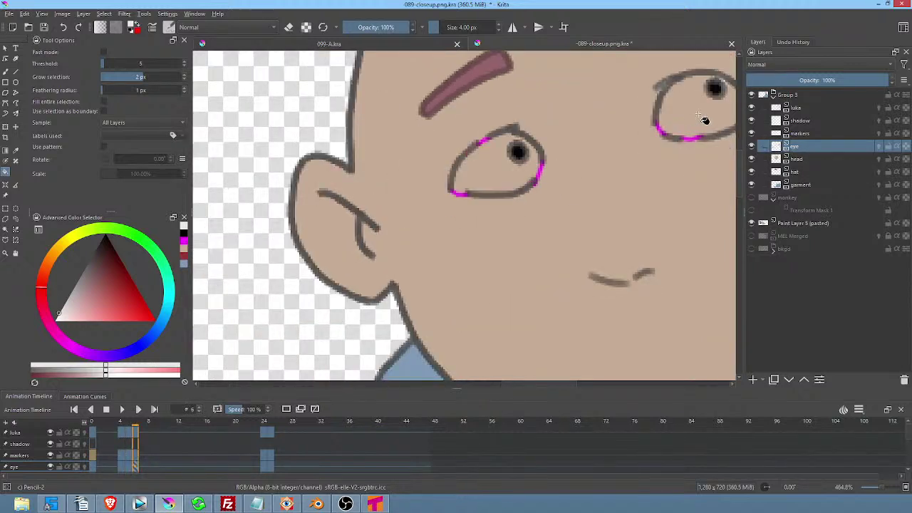
{"action": "left_click", "coordinate": [702, 129]}
{"action": "left_click", "coordinate": [503, 177]}
{"action": "key", "text": "alt+period"}
{"action": "left_click", "coordinate": [716, 155]}
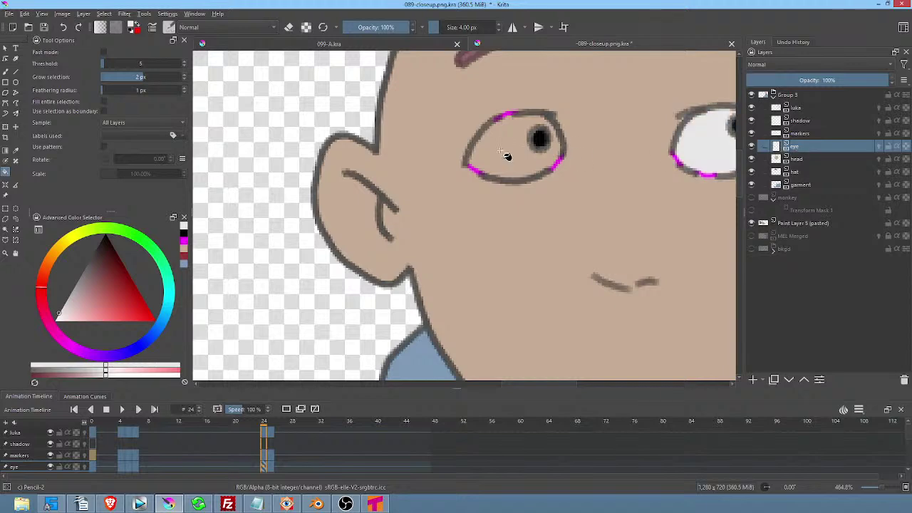
{"action": "left_click", "coordinate": [508, 153]}
{"action": "key", "text": "alt+period"}
{"action": "left_click", "coordinate": [509, 157]}
{"action": "left_click", "coordinate": [713, 150]}
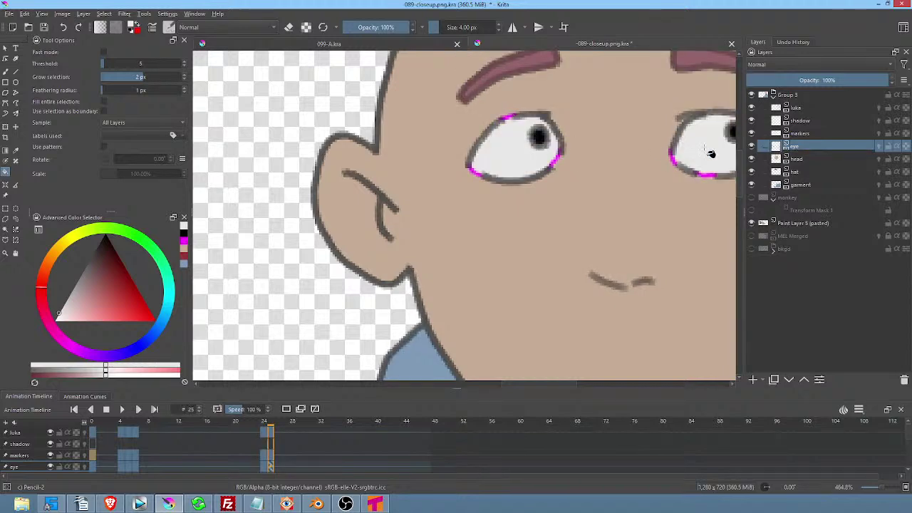
View the whole character at 100% zoom and save the file.
{"action": "key", "text": "alt+period"}
{"action": "key", "text": "minus"}
{"action": "key", "text": "minus"}
{"action": "key", "text": "minus"}
{"action": "key", "text": "minus"}
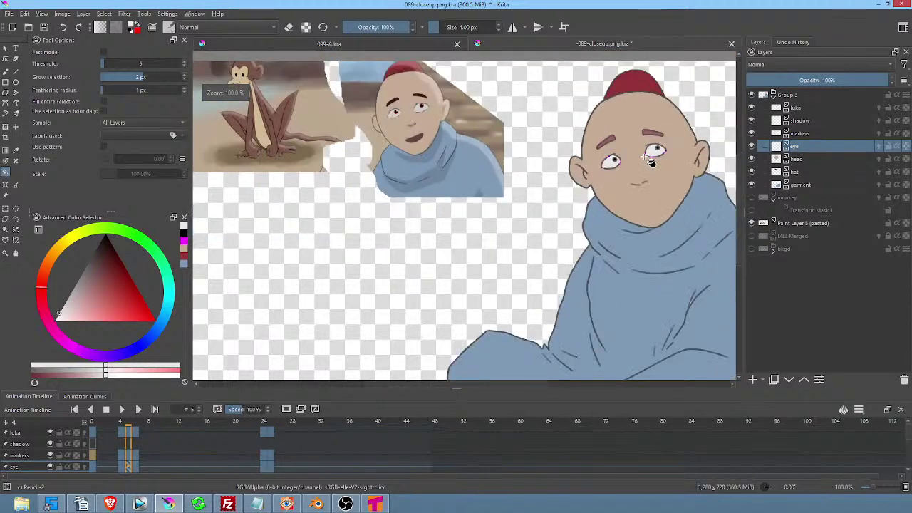
{"action": "key", "text": "ctrl+s"}
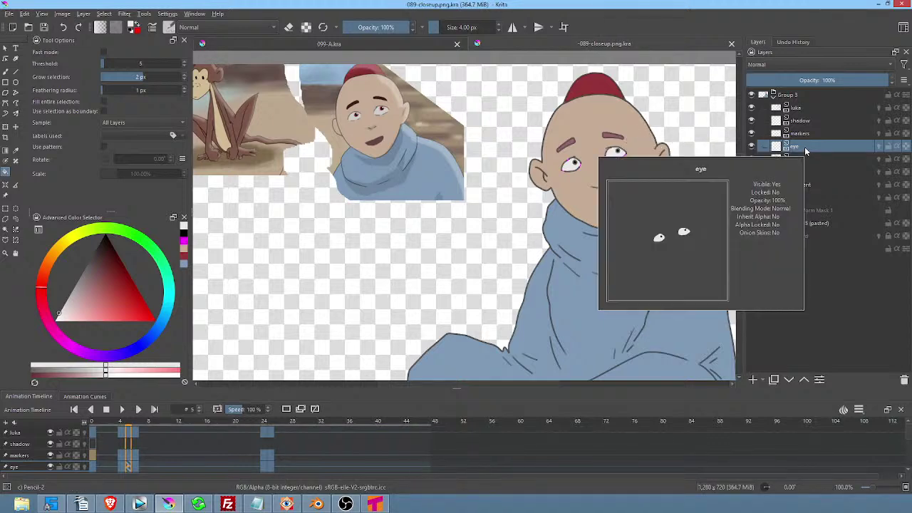
{"action": "mouse_move", "coordinate": [810, 147]}
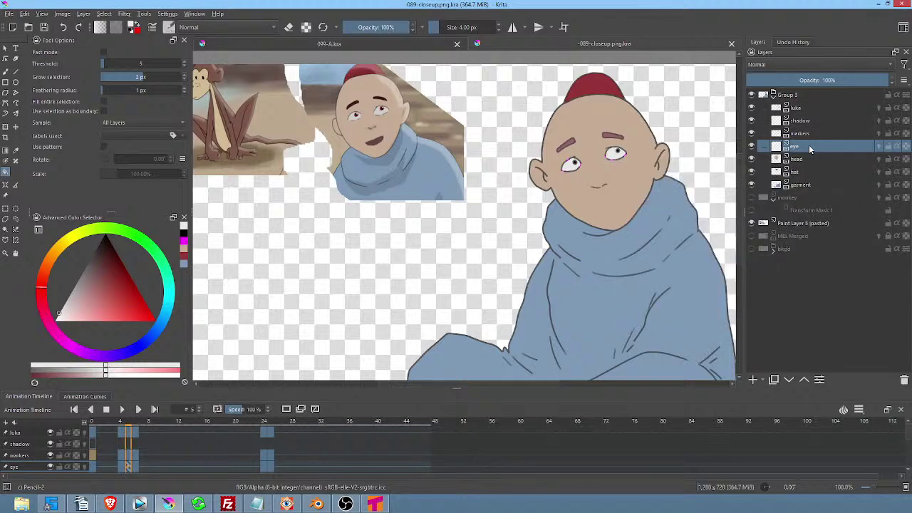
{"action": "key", "text": "ctrl+m"}
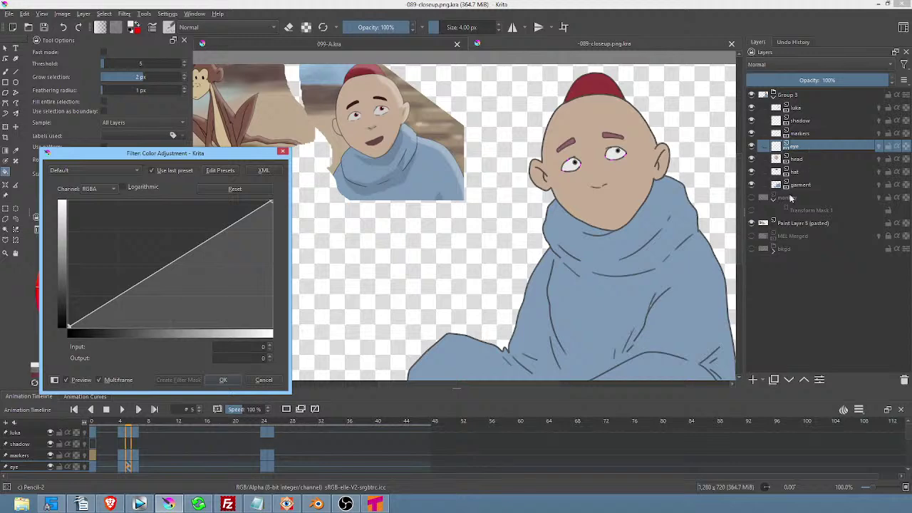
{"action": "key", "text": "Escape"}
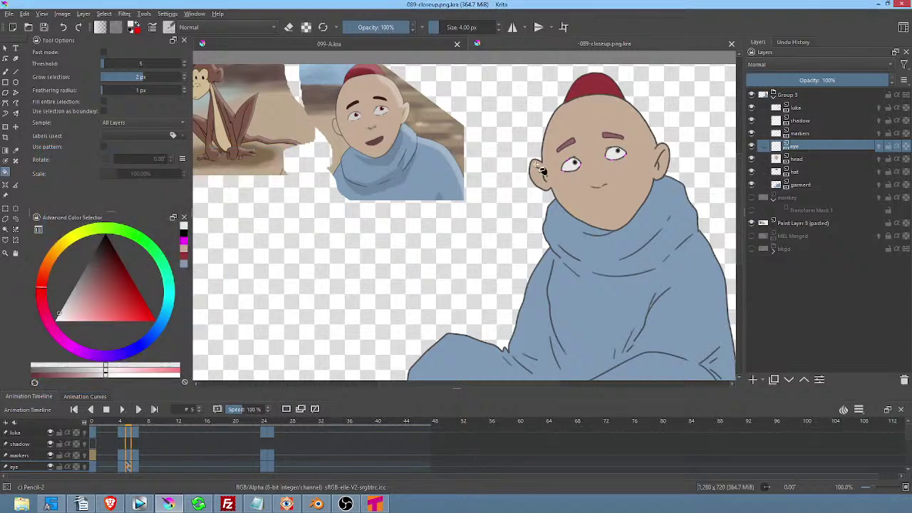
Try selecting the eye whites on the eye layer with Similar Color Selection, and clear the selection.
{"action": "scroll", "coordinate": [658, 135], "scroll_direction": "up", "scroll_amount": 3}
{"action": "left_click_drag", "start_coordinate": [653, 134], "coordinate": [678, 116]}
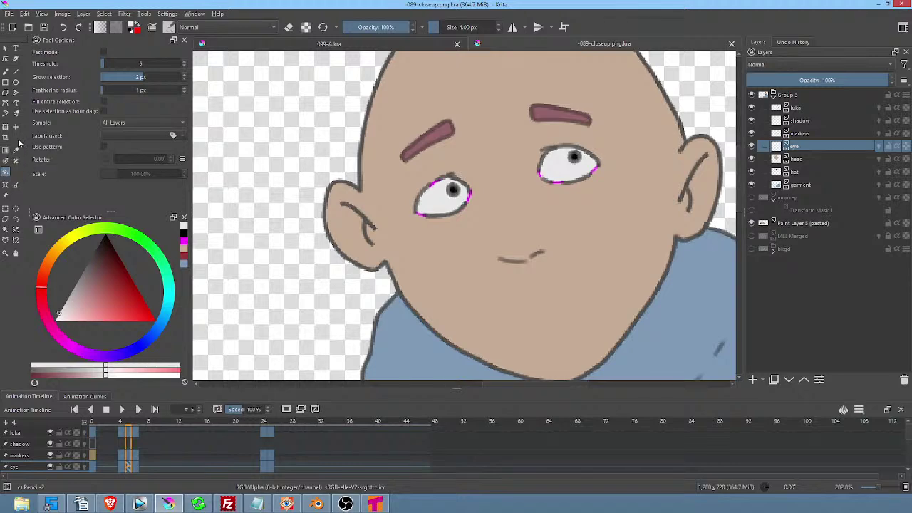
{"action": "left_click", "coordinate": [16, 229]}
{"action": "left_click", "coordinate": [450, 207]}
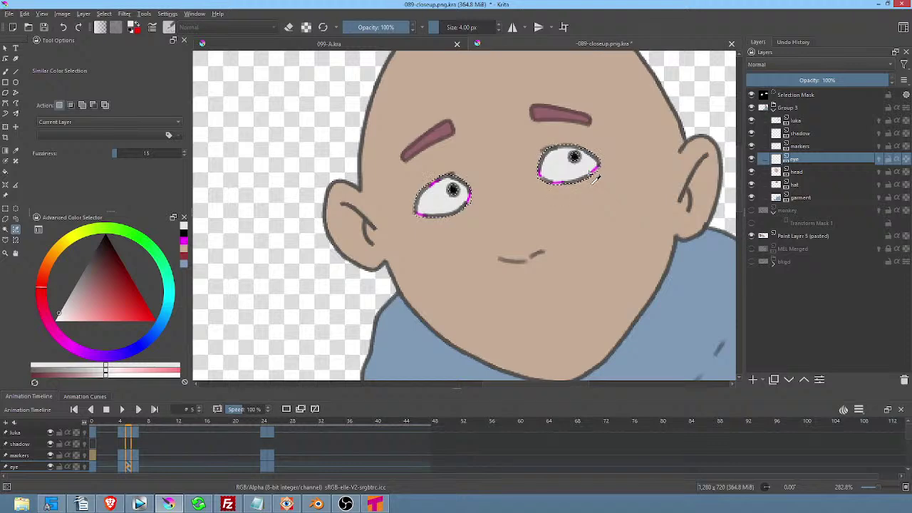
{"action": "key", "text": "ctrl+shift+a"}
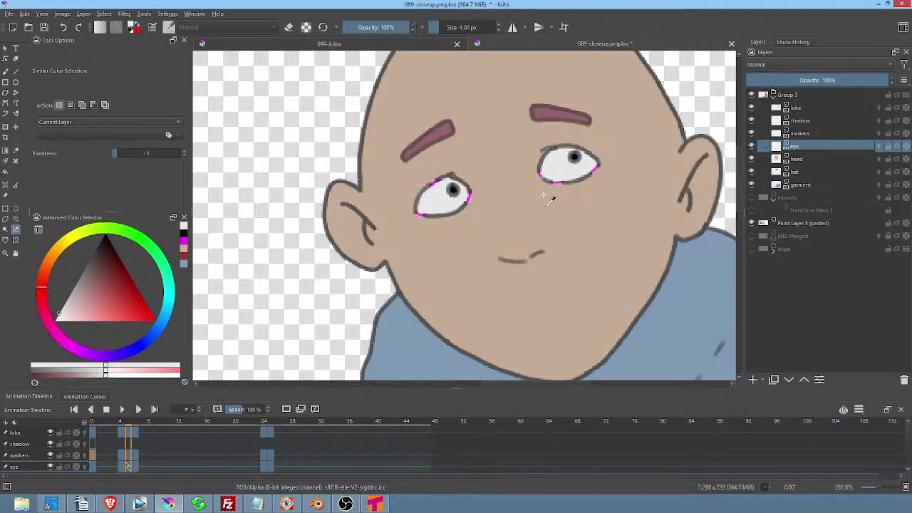
Add a Color Adjustment filter mask to the eye layer, with multiframe off and the curve at input 191, output 124.
{"action": "key", "text": "ctrl+m"}
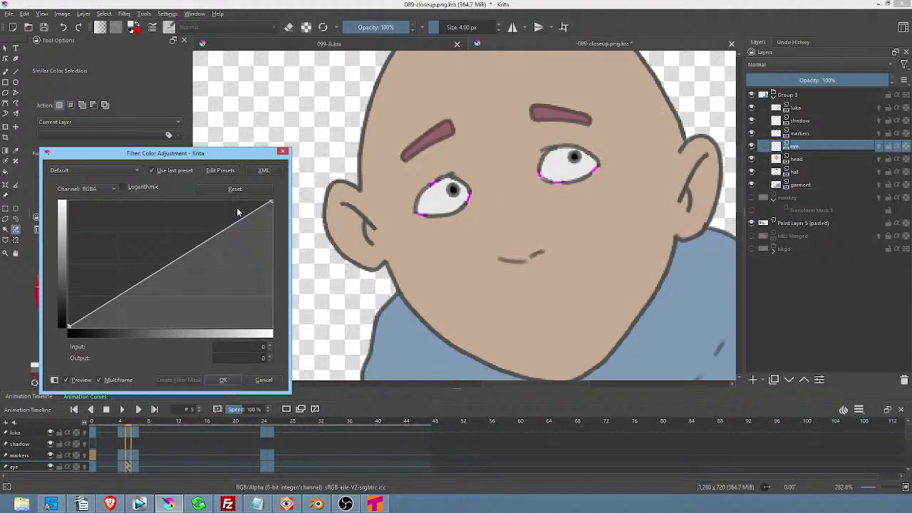
{"action": "left_click_drag", "start_coordinate": [220, 233], "coordinate": [220, 266]}
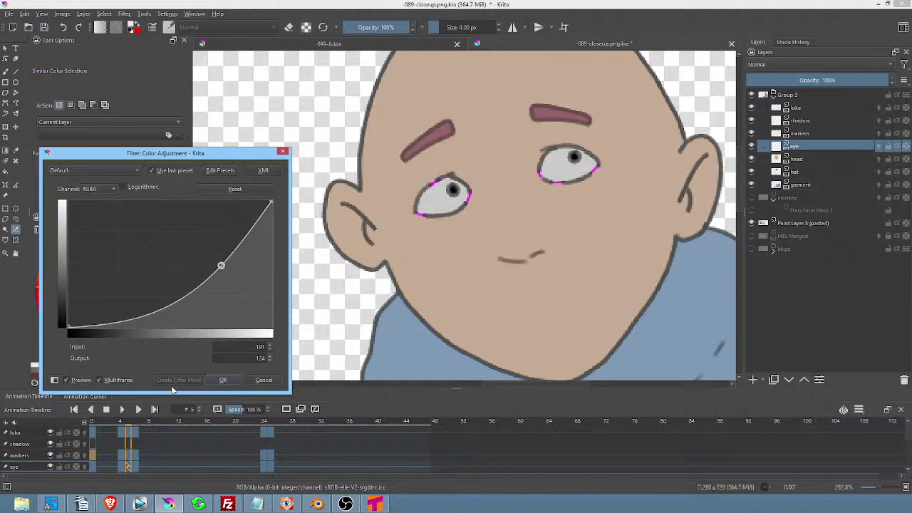
{"action": "left_click", "coordinate": [99, 380]}
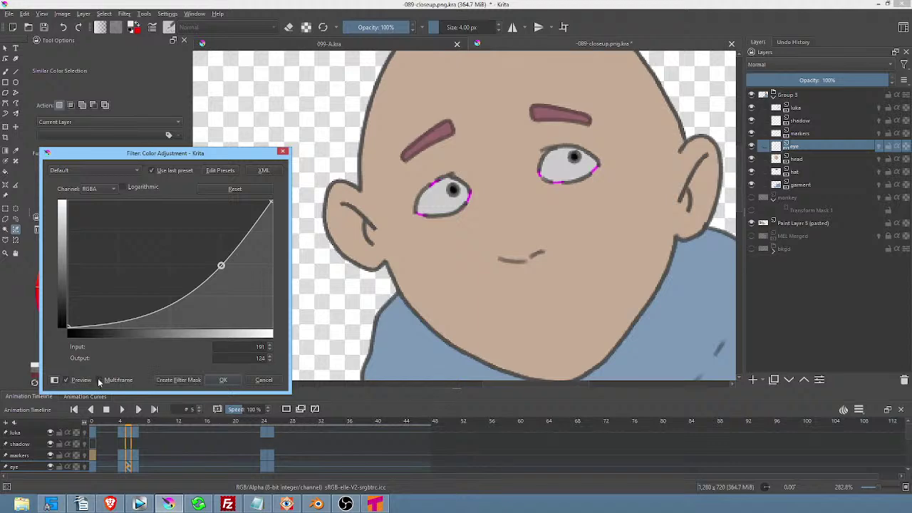
{"action": "left_click", "coordinate": [175, 379]}
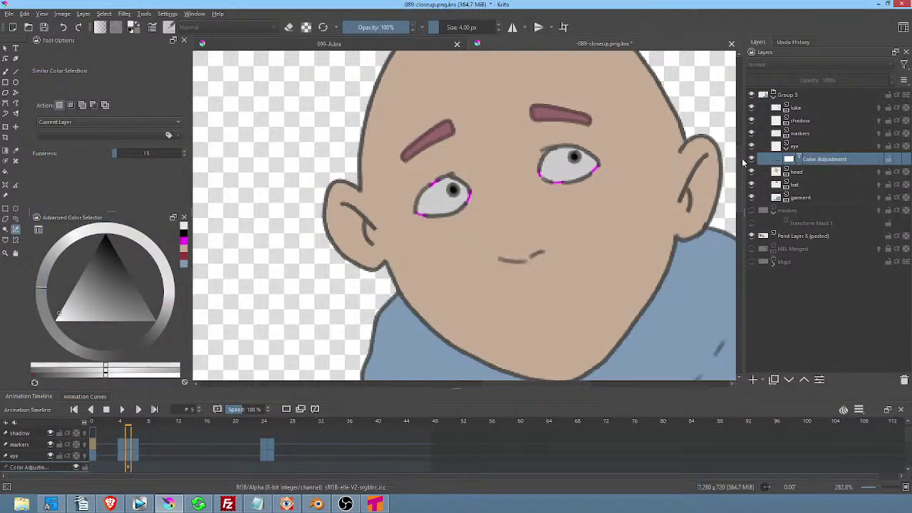
Compare the eyes with and without the Color Adjustment mask, and delete the mask.
{"action": "left_click", "coordinate": [751, 159]}
{"action": "left_click", "coordinate": [751, 159]}
{"action": "left_click", "coordinate": [751, 160]}
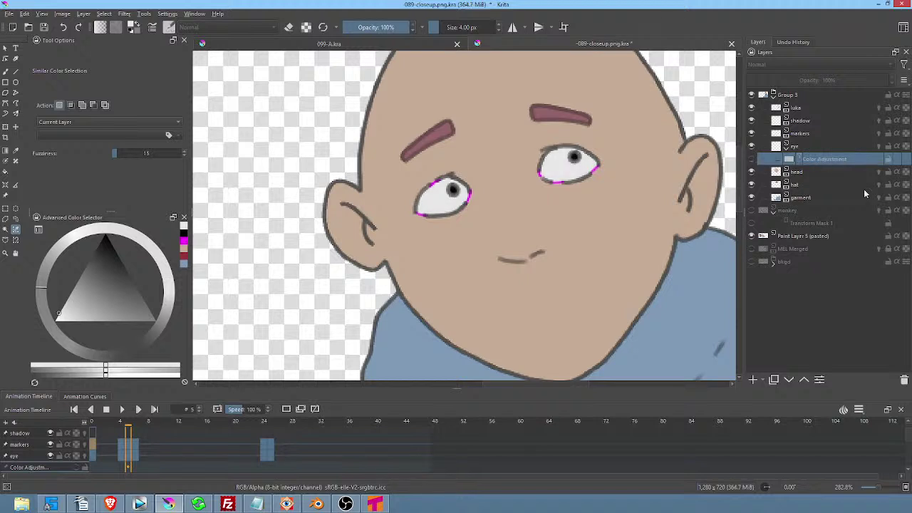
{"action": "left_click", "coordinate": [904, 381]}
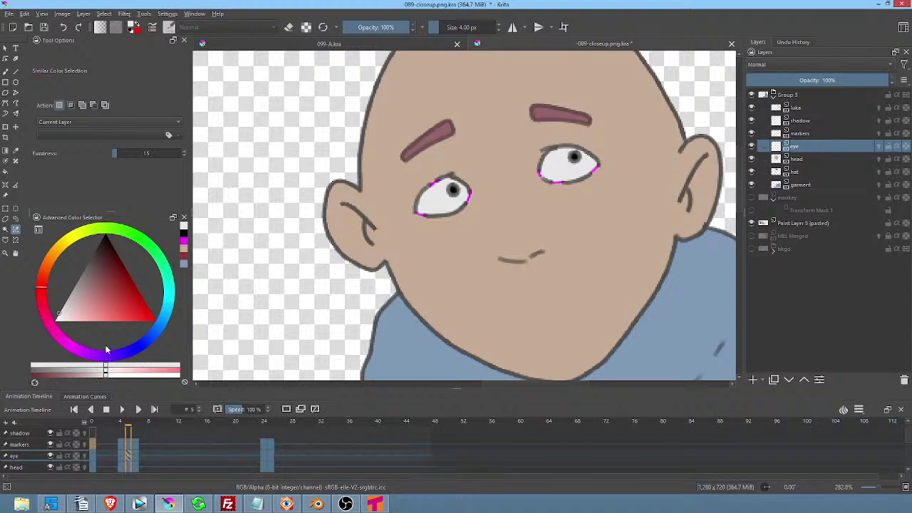
Darken all the eye layer's keyframes with a multiframe Color Adjustment curve at input 158, output 95, and check frame 25.
{"action": "left_click_drag", "start_coordinate": [290, 456], "coordinate": [86, 456]}
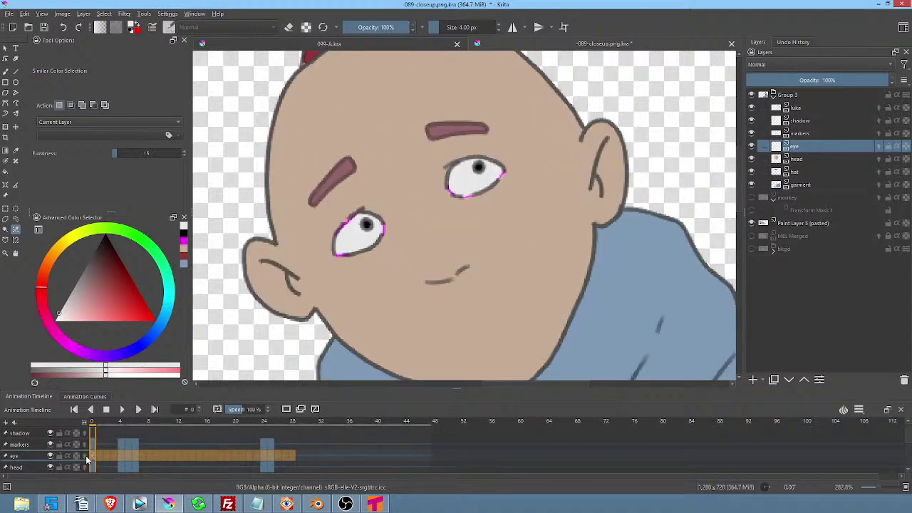
{"action": "key", "text": "ctrl+m"}
{"action": "left_click_drag", "start_coordinate": [195, 263], "coordinate": [193, 279]}
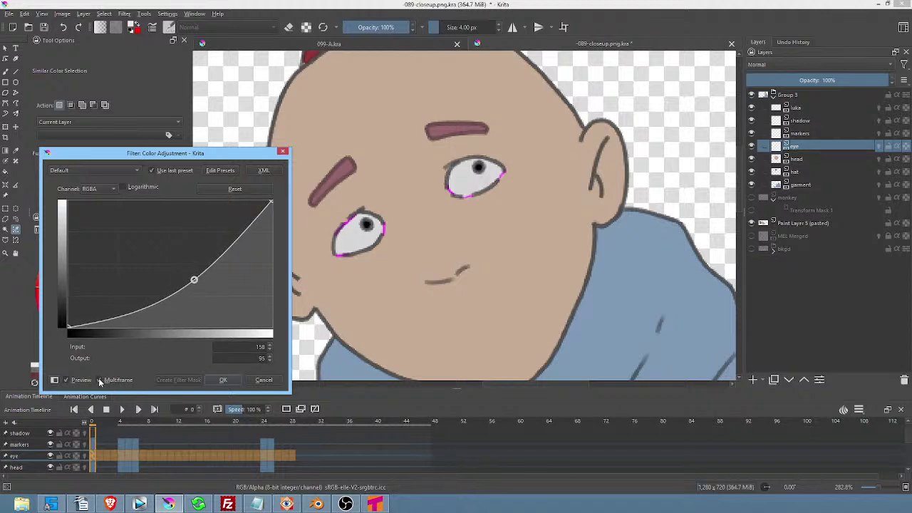
{"action": "left_click", "coordinate": [232, 380]}
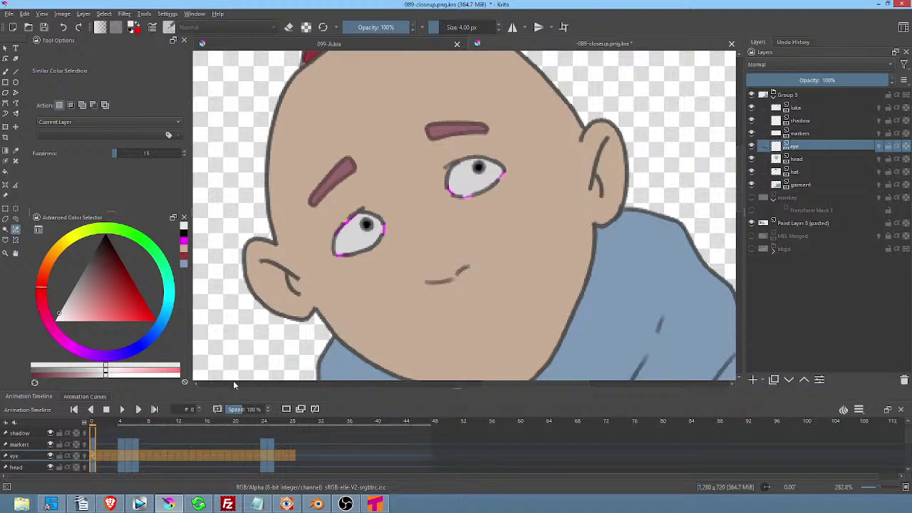
{"action": "left_click", "coordinate": [270, 455]}
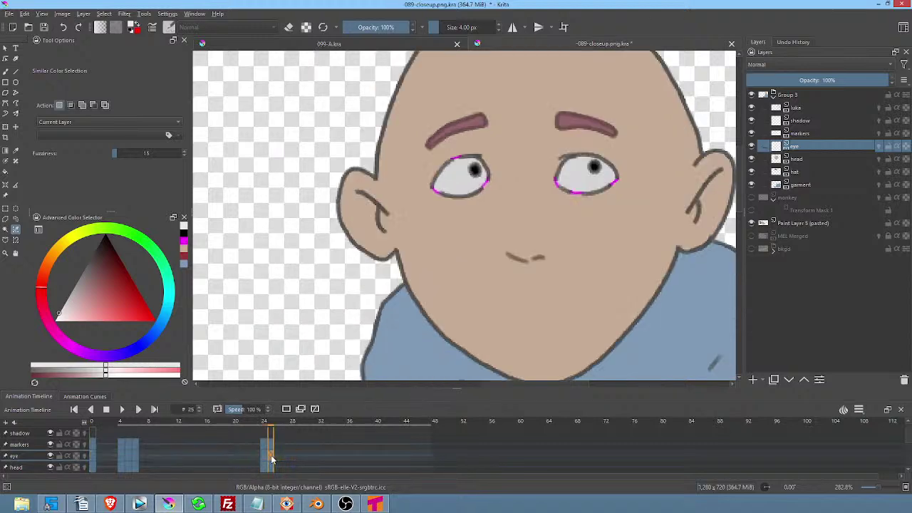
Hide the markers layer, scrub the animation back to frame 0 and save the file.
{"action": "left_click", "coordinate": [751, 136]}
{"action": "scroll", "coordinate": [620, 212], "scroll_direction": "down", "scroll_amount": 3}
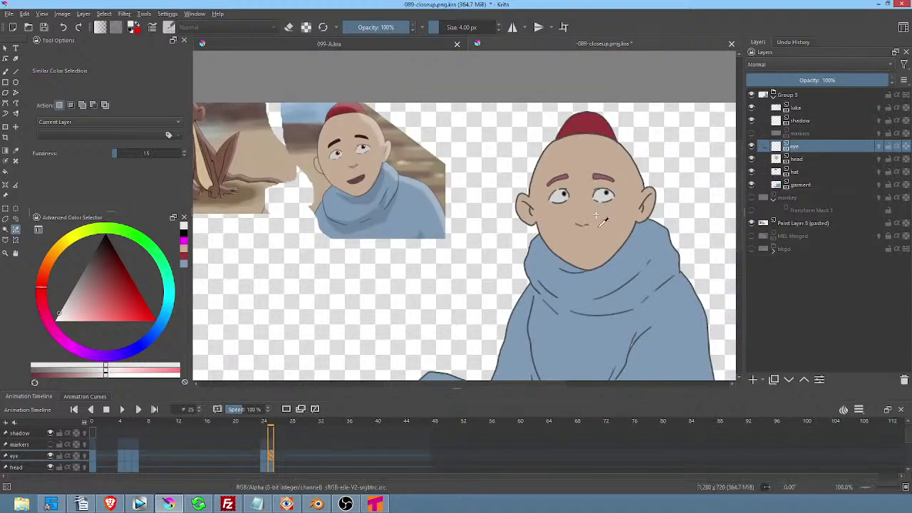
{"action": "left_click_drag", "start_coordinate": [276, 426], "coordinate": [91, 426]}
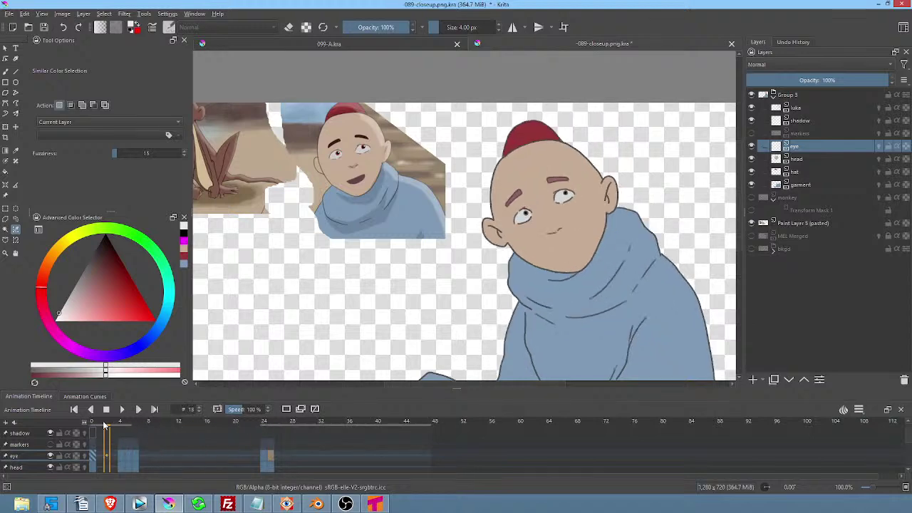
{"action": "key", "text": "ctrl+s"}
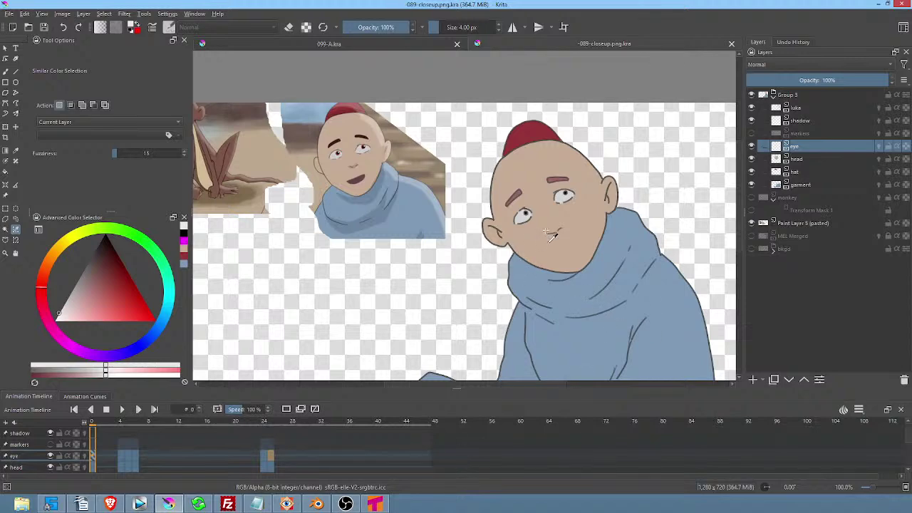
Render frames 0 to 47 as a JPEG image sequence into the scenes/089/closeup folder.
{"action": "scroll", "coordinate": [547, 231], "scroll_direction": "down", "scroll_amount": 1}
{"action": "left_click_drag", "start_coordinate": [559, 223], "coordinate": [568, 210]}
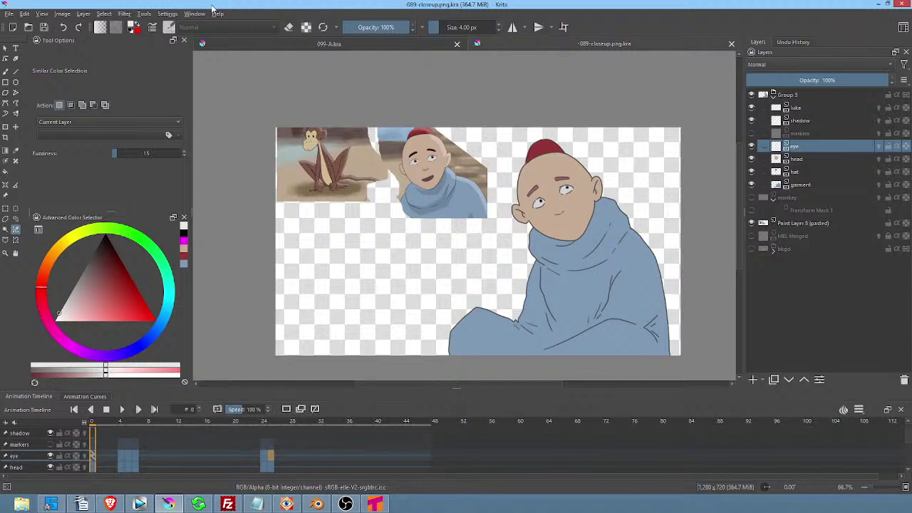
{"action": "key", "text": "ctrl+shift+r"}
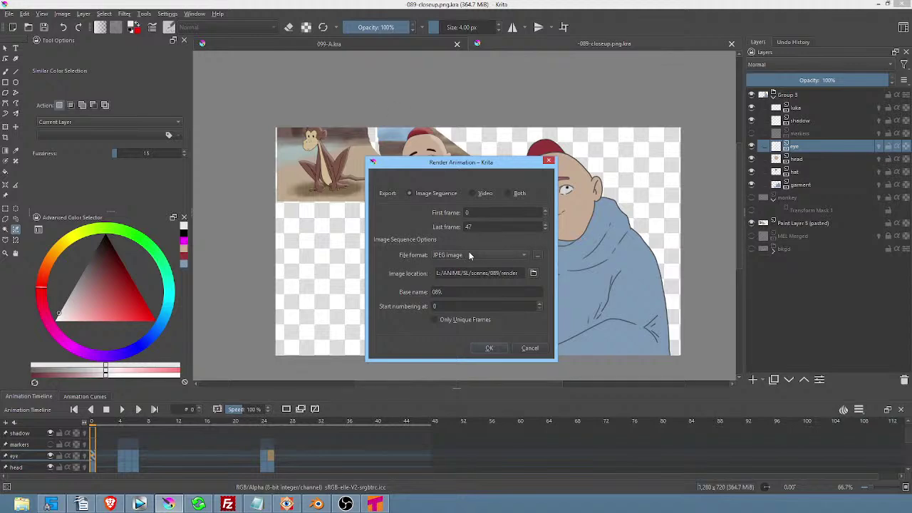
{"action": "left_click", "coordinate": [533, 274]}
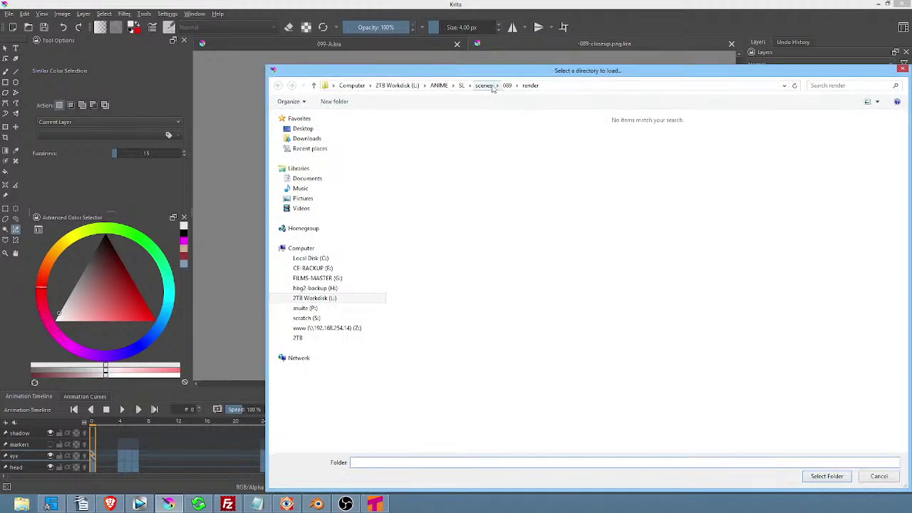
{"action": "left_click", "coordinate": [506, 85]}
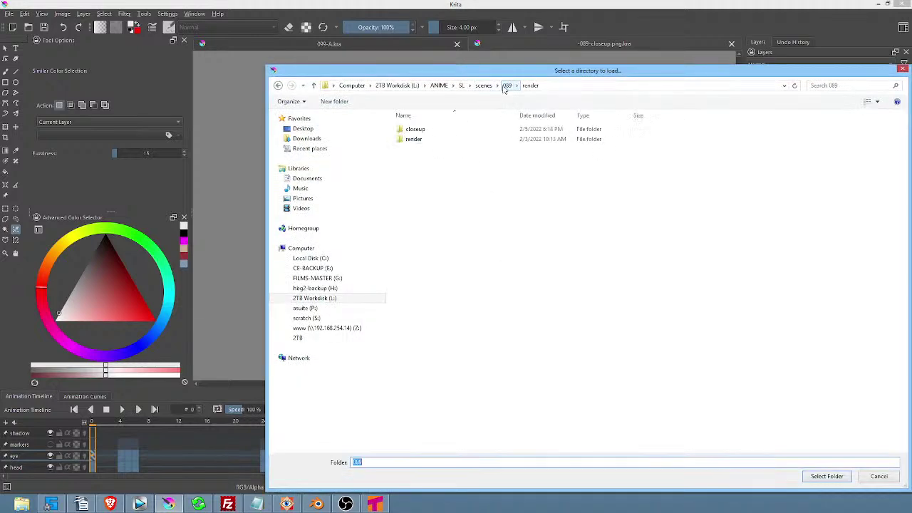
{"action": "double_click", "coordinate": [425, 129]}
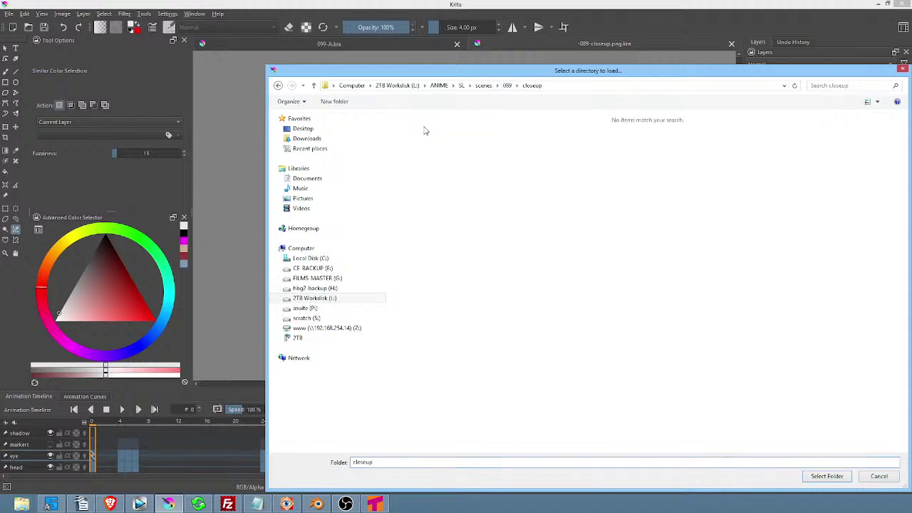
{"action": "left_click", "coordinate": [828, 475]}
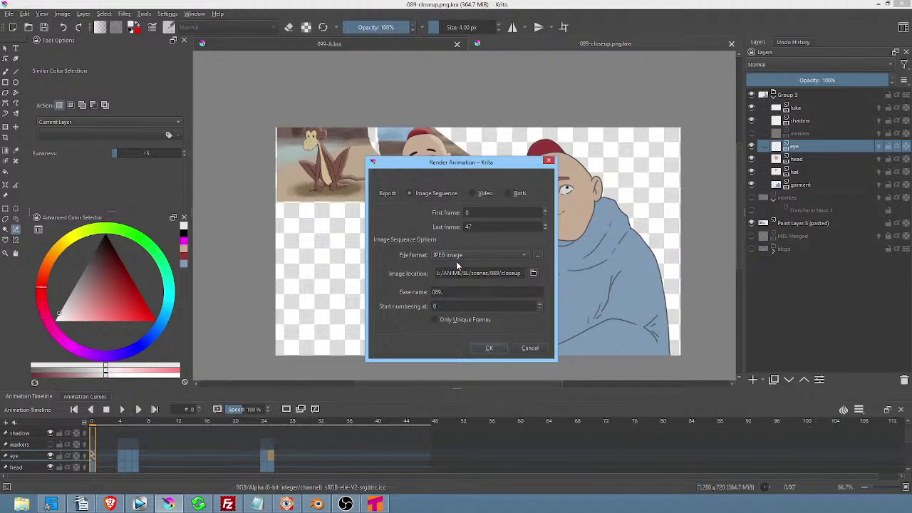
{"action": "left_click", "coordinate": [492, 348]}
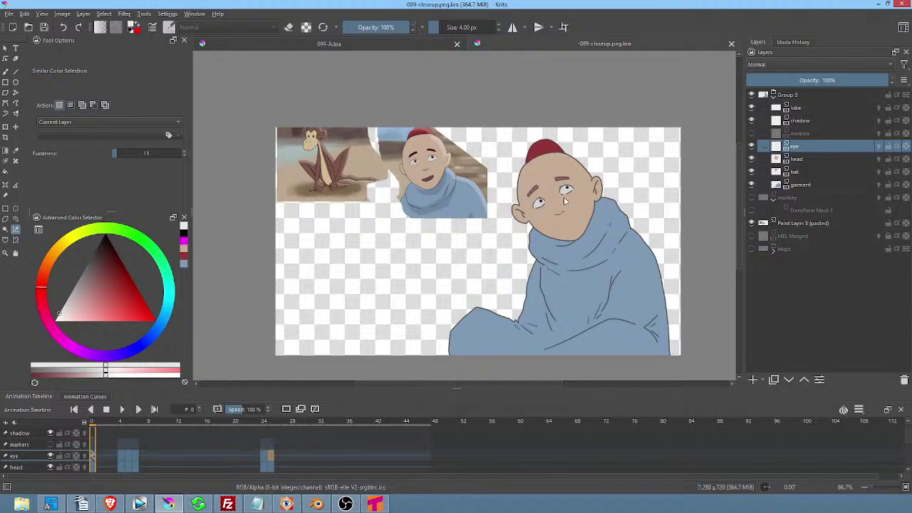
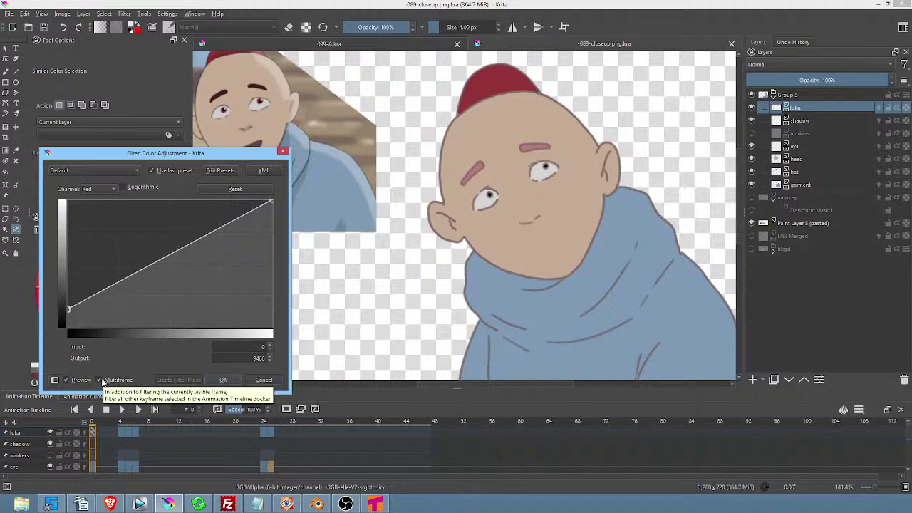
Create a Color Adjustment filter mask on the luka layer with multiframe off, hide the mask and save the file.
{"action": "left_click", "coordinate": [101, 381]}
{"action": "left_click", "coordinate": [180, 379]}
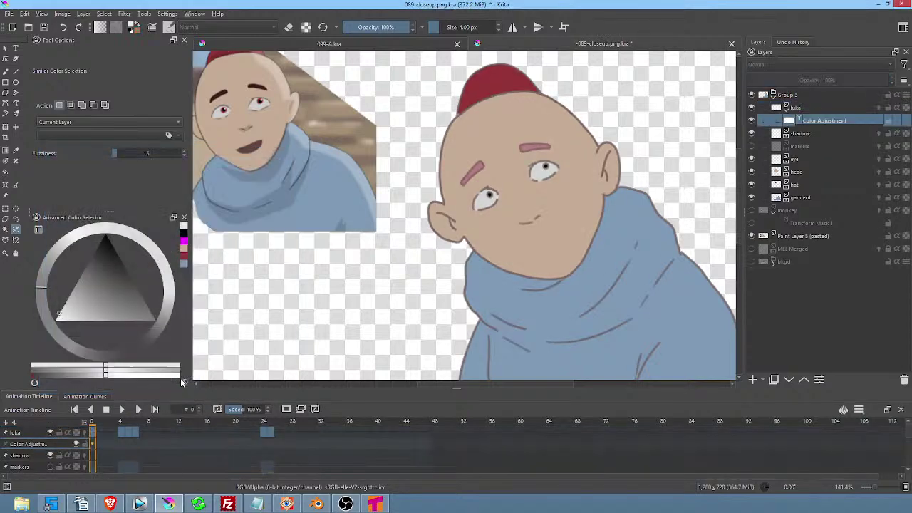
{"action": "left_click", "coordinate": [751, 121]}
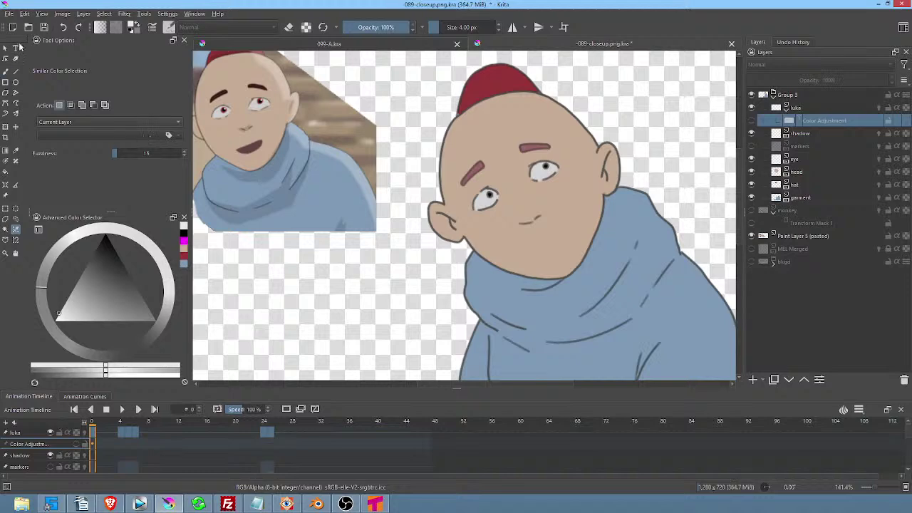
{"action": "left_click", "coordinate": [46, 28]}
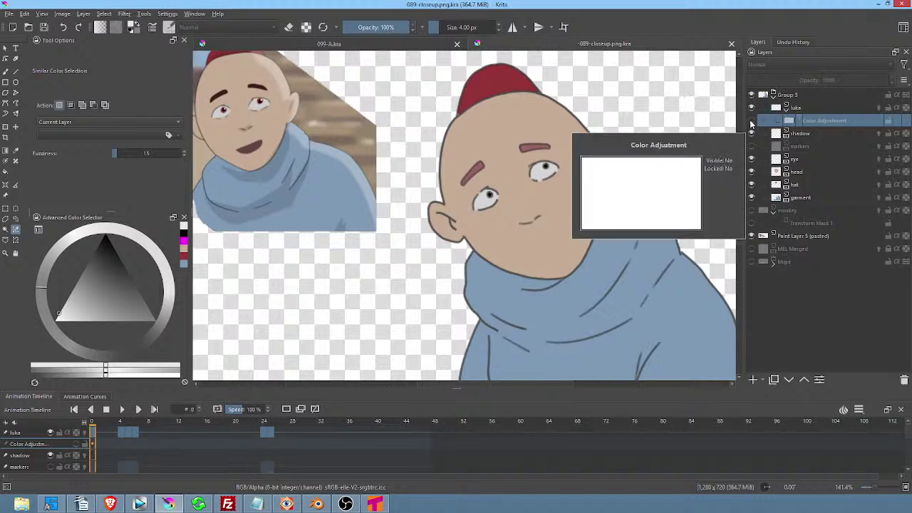
Lower the luka mask's curve start to output 6568 for RGBA, lower the Red channel's start too, and hide the mask.
{"action": "left_click", "coordinate": [751, 121]}
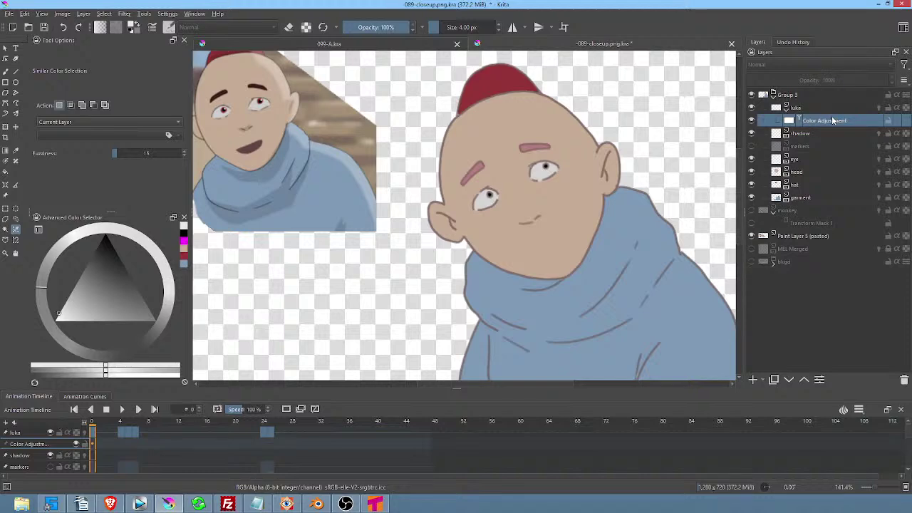
{"action": "left_click", "coordinate": [798, 106]}
{"action": "double_click", "coordinate": [819, 119]}
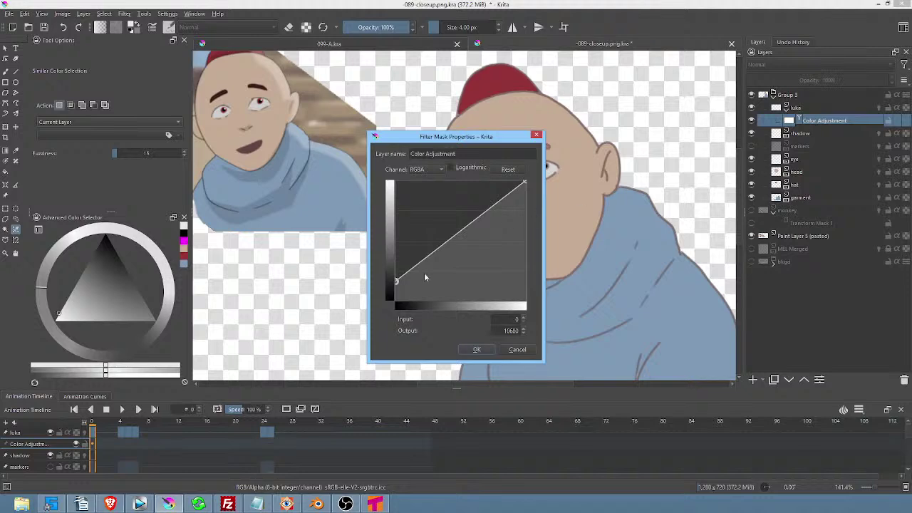
{"action": "left_click_drag", "start_coordinate": [396, 280], "coordinate": [396, 289]}
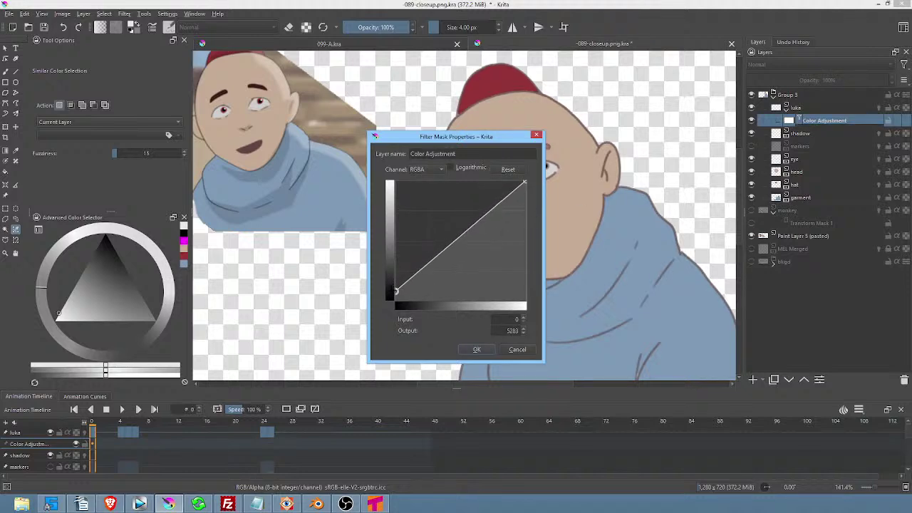
{"action": "left_click", "coordinate": [427, 171]}
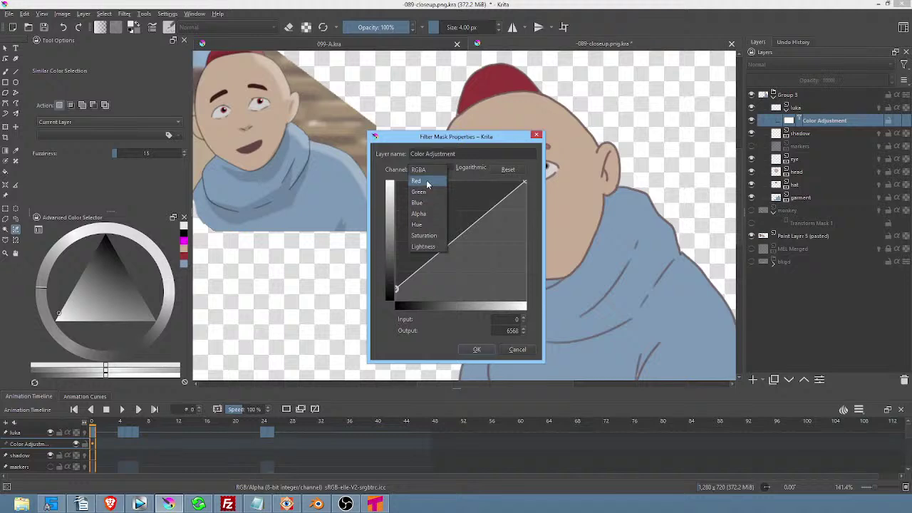
{"action": "left_click", "coordinate": [426, 182]}
{"action": "left_click_drag", "start_coordinate": [396, 280], "coordinate": [396, 289]}
{"action": "left_click", "coordinate": [478, 349]}
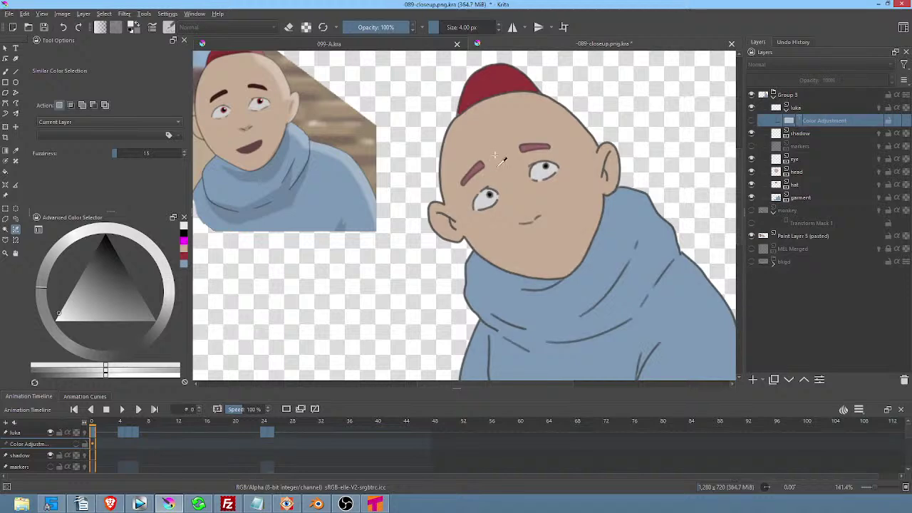
Show and select the markers layer, check its early keyframes from frame 4 on, and return to frame 0.
{"action": "scroll", "coordinate": [547, 147], "scroll_direction": "down", "scroll_amount": 3}
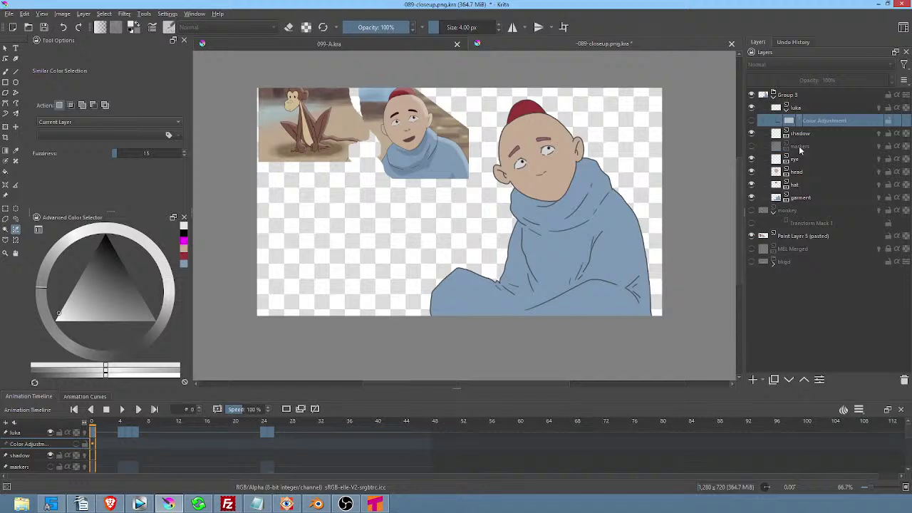
{"action": "left_click", "coordinate": [798, 145]}
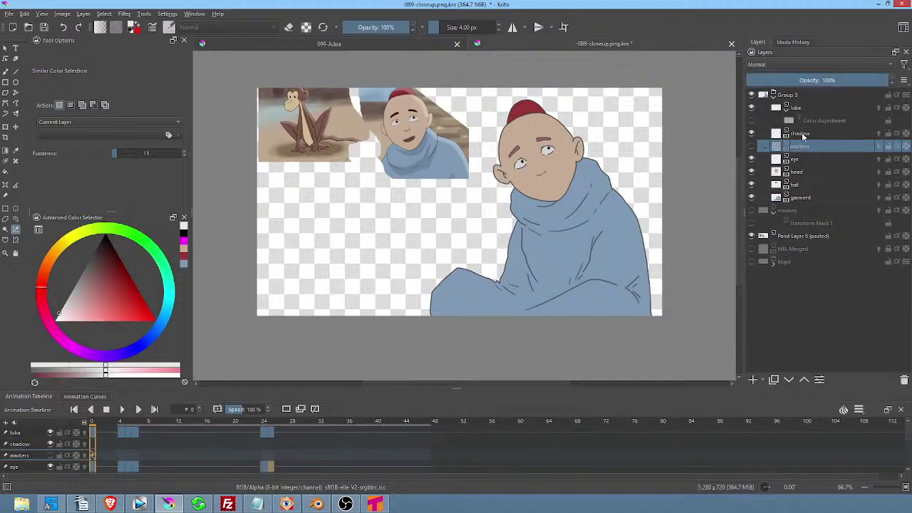
{"action": "left_click", "coordinate": [802, 135]}
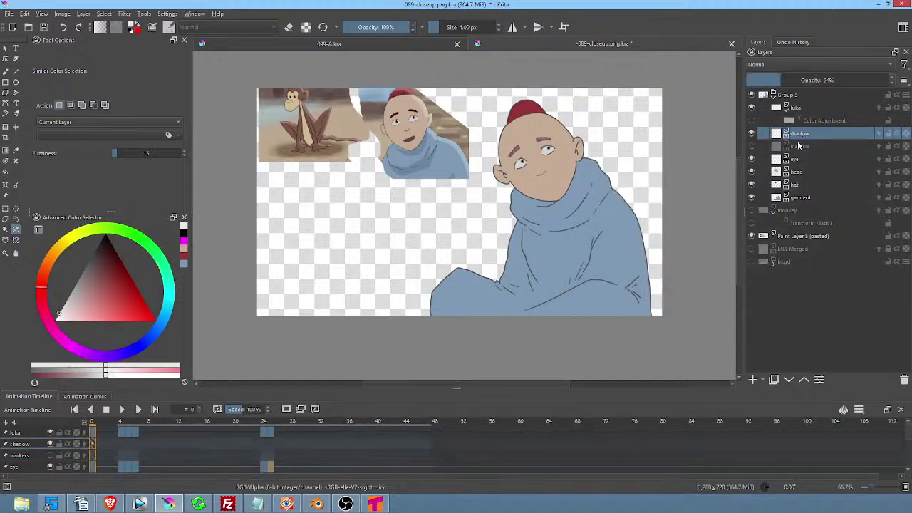
{"action": "left_click", "coordinate": [752, 146]}
{"action": "left_click", "coordinate": [819, 148]}
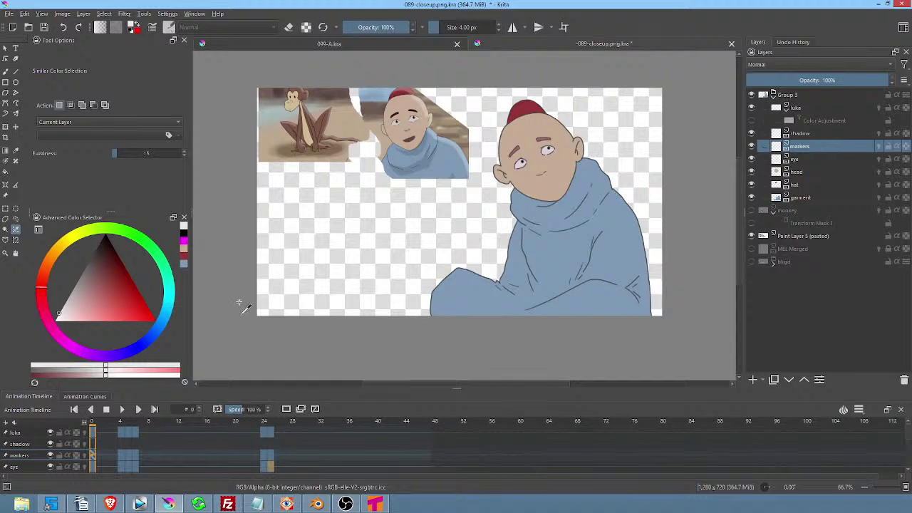
{"action": "left_click", "coordinate": [93, 456]}
{"action": "left_click", "coordinate": [123, 455]}
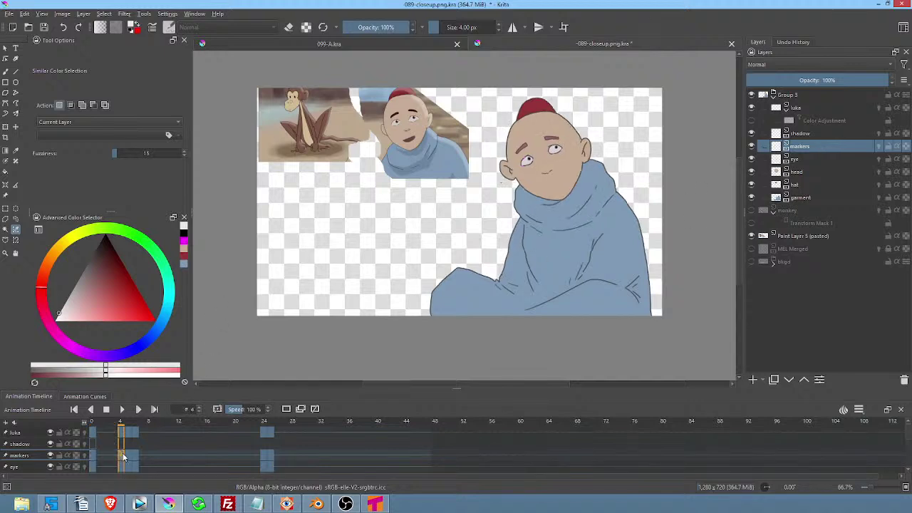
{"action": "left_click", "coordinate": [131, 455]}
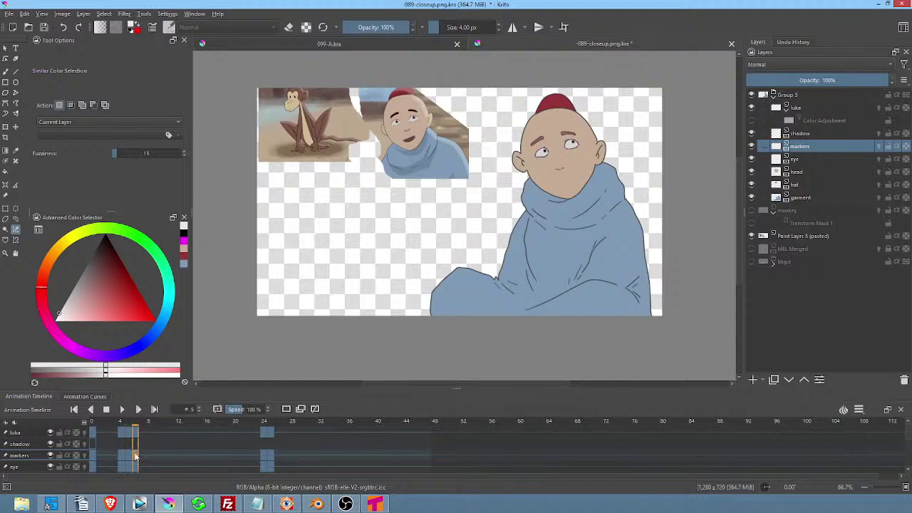
{"action": "left_click", "coordinate": [94, 454]}
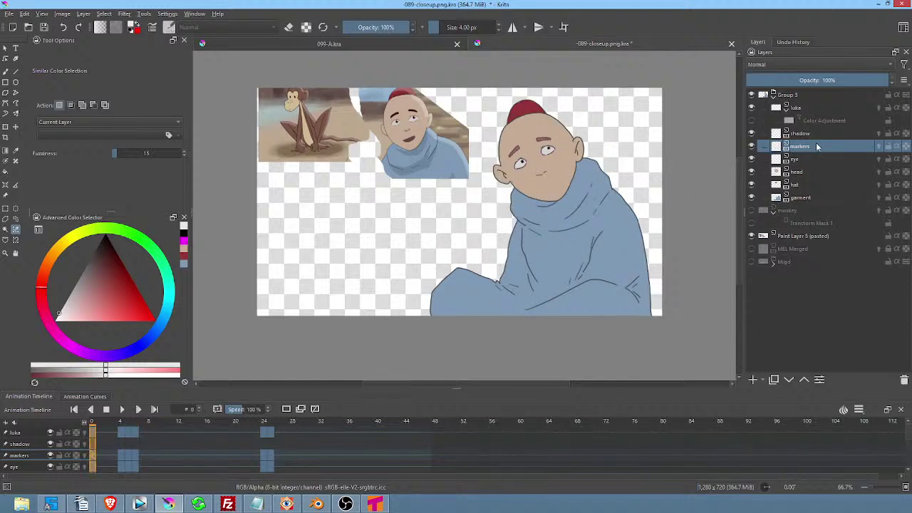
Set up the freehand brush with the magenta palette colour and Stabilizer smoothing for the markers layer.
{"action": "key", "text": "b"}
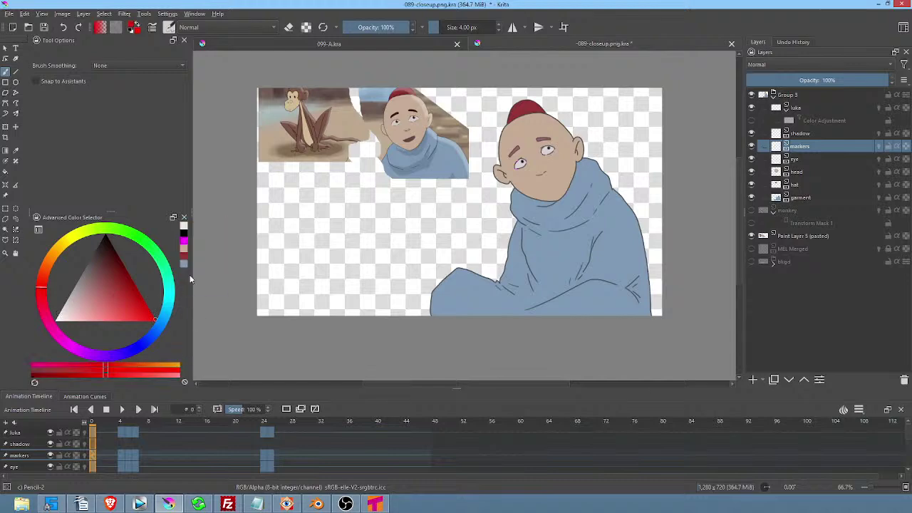
{"action": "left_click", "coordinate": [184, 241]}
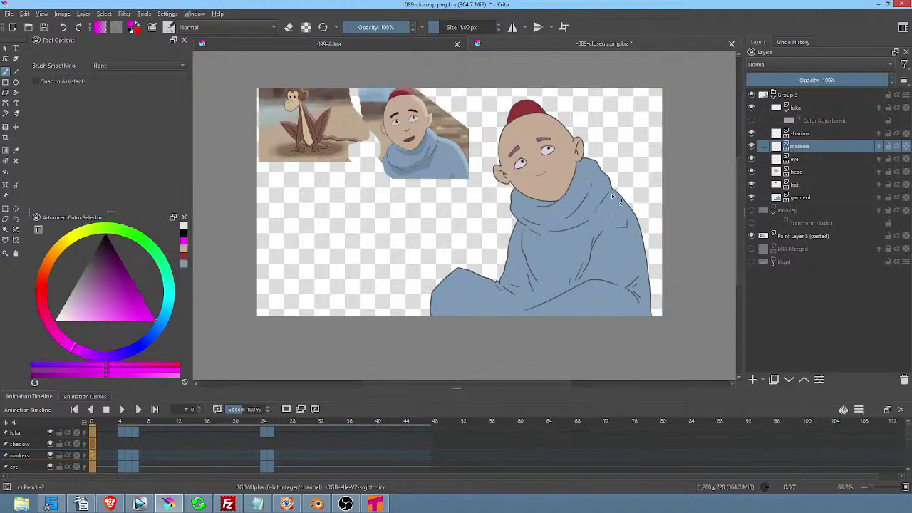
{"action": "middle_click", "coordinate": [625, 171], "text": "ctrl"}
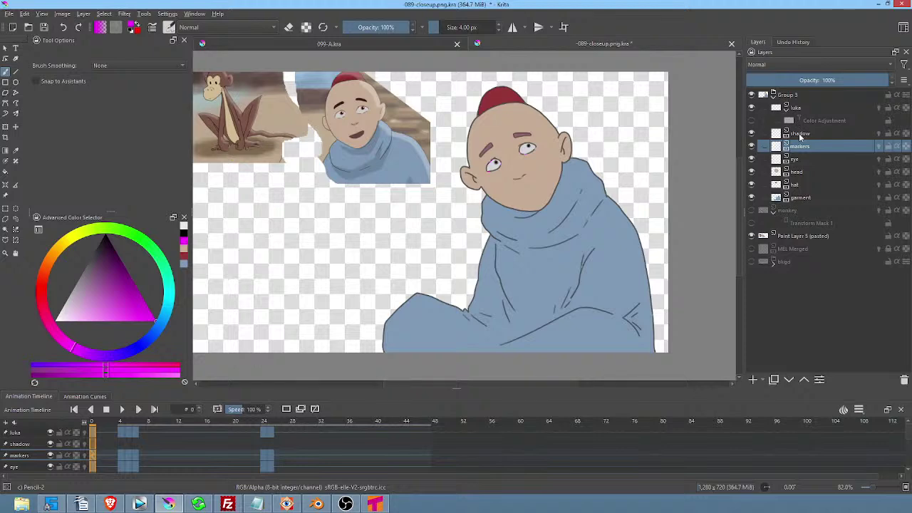
{"action": "mouse_move", "coordinate": [800, 138]}
{"action": "mouse_move", "coordinate": [888, 247]}
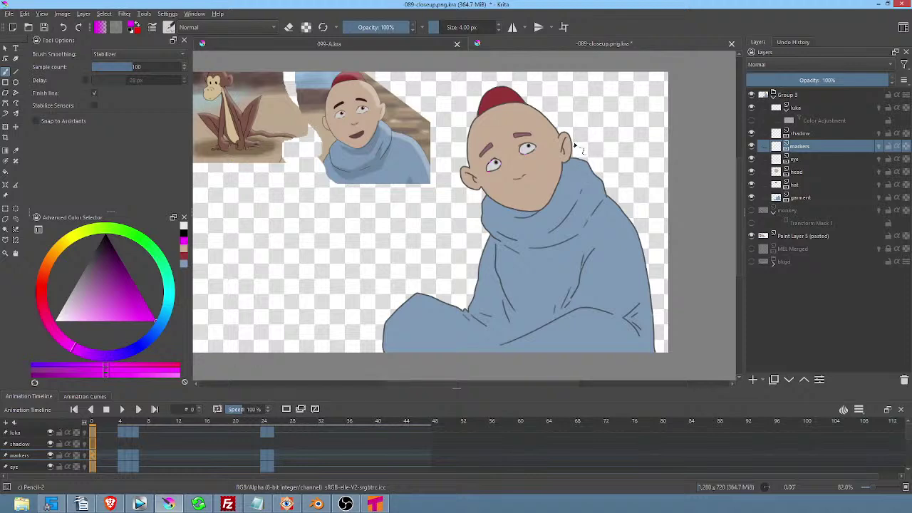
Outline the shadow areas under the chin and along the scarf folds in magenta on frame 0 of the markers layer.
{"action": "middle_click", "coordinate": [545, 97]}
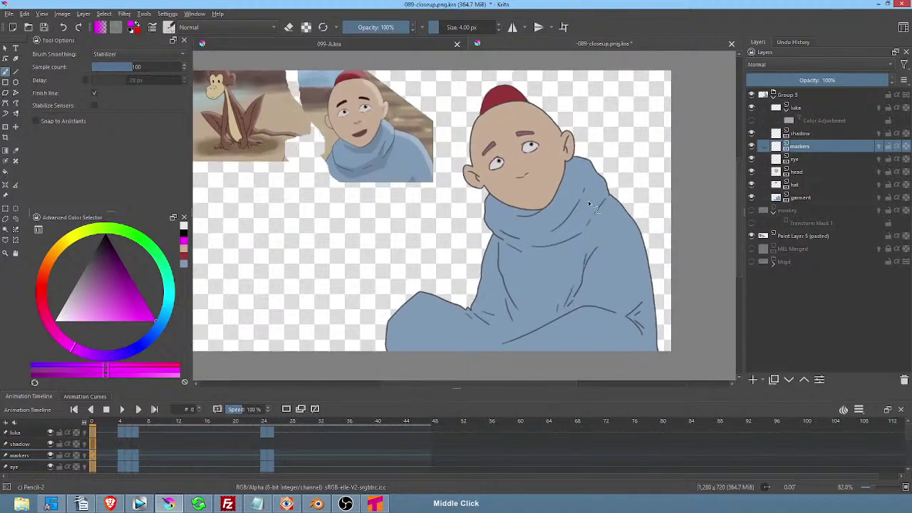
{"action": "scroll", "coordinate": [612, 142], "scroll_direction": "up", "scroll_amount": 2}
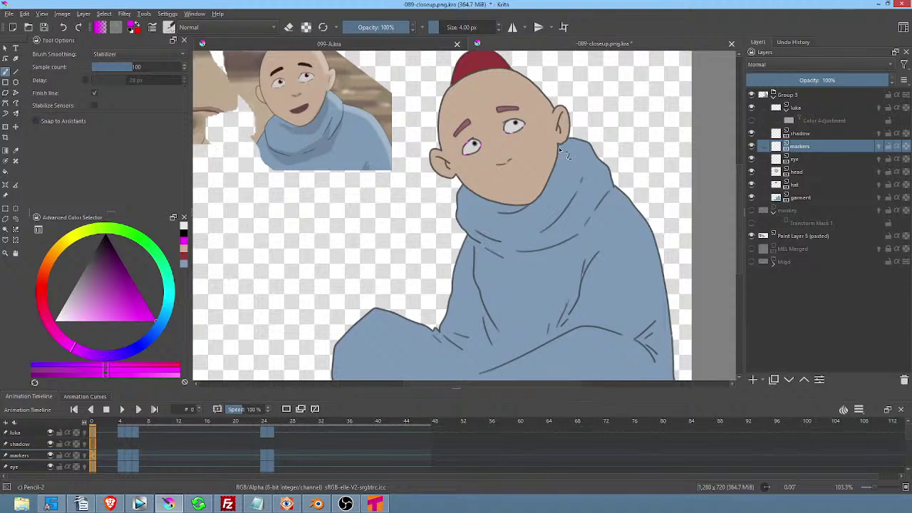
{"action": "mouse_move", "coordinate": [558, 143]}
{"action": "left_mouse_down"}
{"action": "mouse_move", "coordinate": [532, 192]}
{"action": "mouse_move", "coordinate": [501, 200]}
{"action": "mouse_move", "coordinate": [465, 194]}
{"action": "left_mouse_up"}
{"action": "mouse_move", "coordinate": [488, 222]}
{"action": "left_mouse_down"}
{"action": "mouse_move", "coordinate": [544, 208]}
{"action": "mouse_move", "coordinate": [560, 182]}
{"action": "mouse_move", "coordinate": [560, 141]}
{"action": "left_mouse_up"}
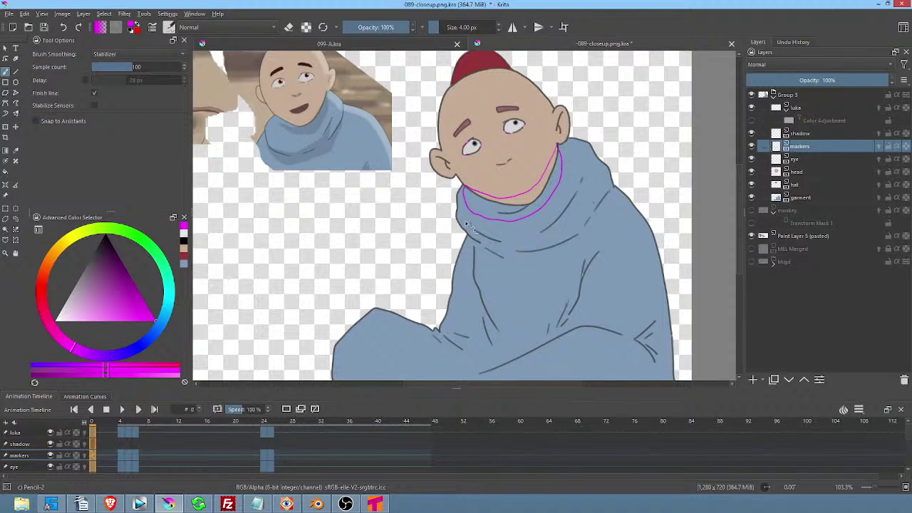
{"action": "mouse_move", "coordinate": [500, 232]}
{"action": "left_mouse_down"}
{"action": "mouse_move", "coordinate": [471, 226]}
{"action": "mouse_move", "coordinate": [456, 207]}
{"action": "mouse_move", "coordinate": [459, 242]}
{"action": "mouse_move", "coordinate": [504, 264]}
{"action": "mouse_move", "coordinate": [542, 251]}
{"action": "mouse_move", "coordinate": [521, 248]}
{"action": "mouse_move", "coordinate": [540, 247]}
{"action": "mouse_move", "coordinate": [570, 212]}
{"action": "mouse_move", "coordinate": [525, 235]}
{"action": "mouse_move", "coordinate": [595, 220]}
{"action": "left_mouse_up"}
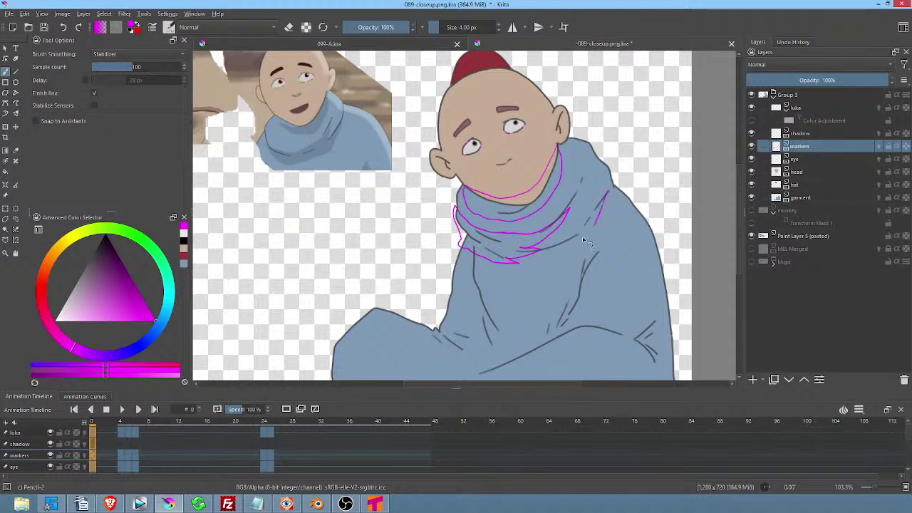
{"action": "left_click_drag", "start_coordinate": [558, 251], "coordinate": [608, 190]}
Outline the shadow of the long garment fold below the scarf in magenta on the markers layer.
{"action": "left_click_drag", "start_coordinate": [621, 264], "coordinate": [646, 117]}
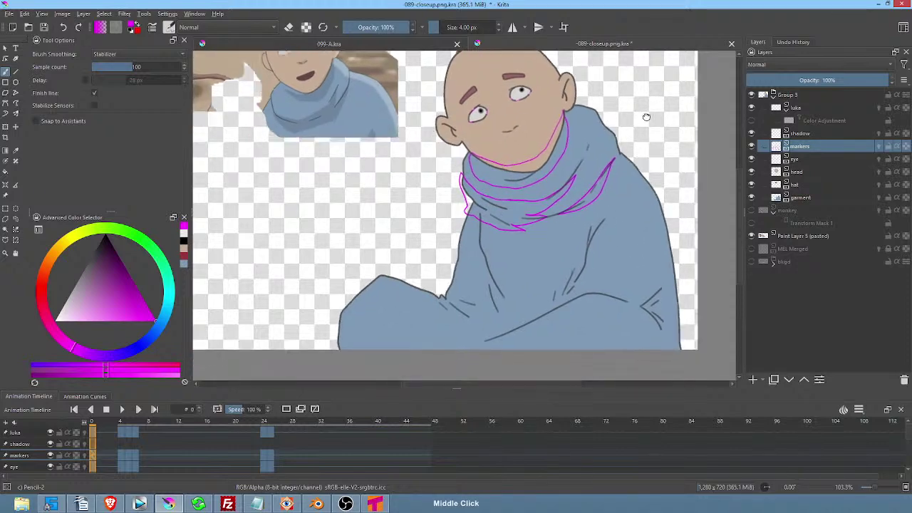
{"action": "left_click_drag", "start_coordinate": [505, 297], "coordinate": [487, 256]}
{"action": "mouse_move", "coordinate": [482, 223]}
{"action": "left_mouse_down"}
{"action": "mouse_move", "coordinate": [473, 280]}
{"action": "mouse_move", "coordinate": [491, 313]}
{"action": "mouse_move", "coordinate": [493, 305]}
{"action": "mouse_move", "coordinate": [510, 310]}
{"action": "mouse_move", "coordinate": [502, 295]}
{"action": "left_mouse_up"}
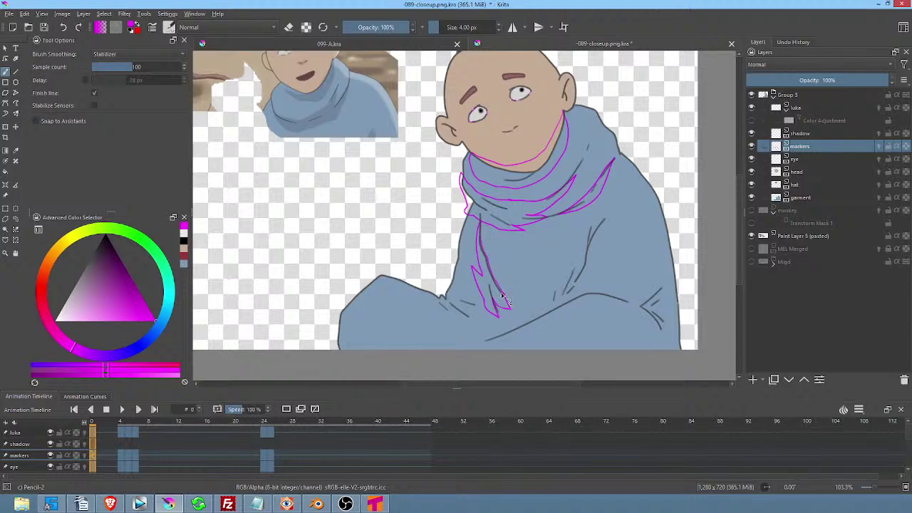
{"action": "middle_click", "coordinate": [639, 260]}
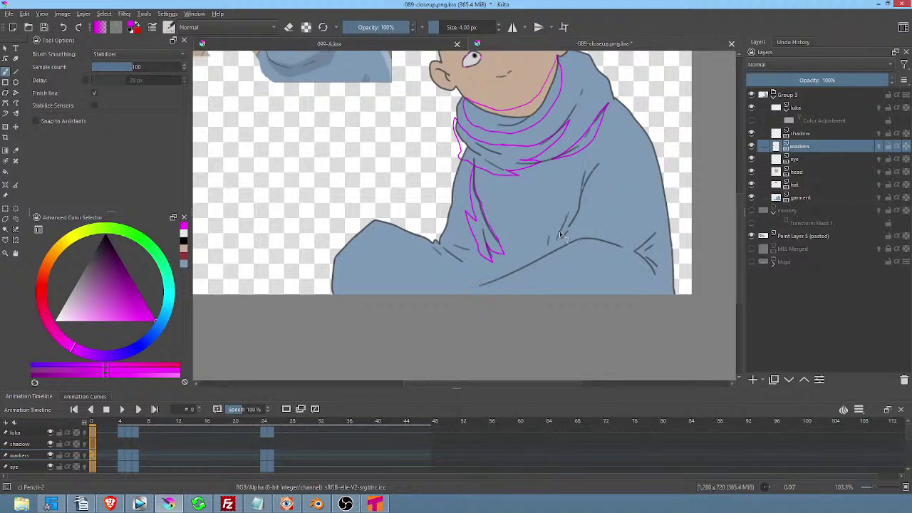
{"action": "middle_click", "coordinate": [584, 196]}
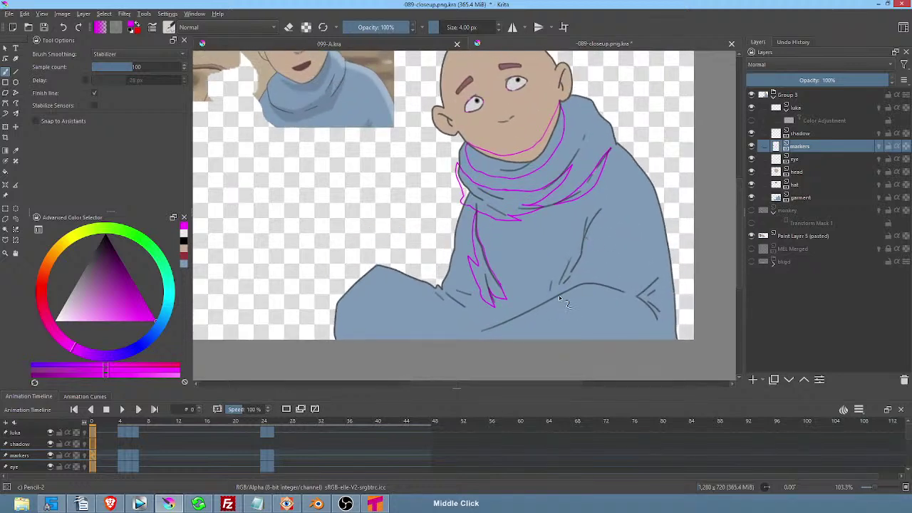
Outline the shadows of the chest fold, the crease above the lap and the elbow folds in magenta on the markers layer.
{"action": "mouse_move", "coordinate": [558, 295]}
{"action": "left_mouse_down"}
{"action": "mouse_move", "coordinate": [602, 206]}
{"action": "mouse_move", "coordinate": [588, 221]}
{"action": "mouse_move", "coordinate": [587, 208]}
{"action": "mouse_move", "coordinate": [570, 262]}
{"action": "mouse_move", "coordinate": [567, 246]}
{"action": "mouse_move", "coordinate": [531, 298]}
{"action": "mouse_move", "coordinate": [479, 330]}
{"action": "mouse_move", "coordinate": [559, 297]}
{"action": "left_mouse_up"}
{"action": "middle_click", "coordinate": [644, 266]}
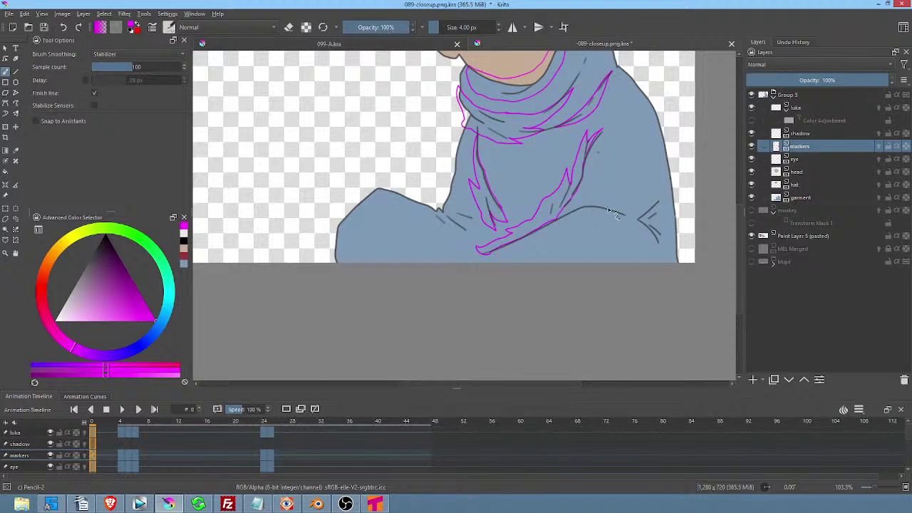
{"action": "mouse_move", "coordinate": [606, 208]}
{"action": "left_mouse_down"}
{"action": "mouse_move", "coordinate": [645, 161]}
{"action": "mouse_move", "coordinate": [664, 203]}
{"action": "mouse_move", "coordinate": [663, 253]}
{"action": "mouse_move", "coordinate": [579, 211]}
{"action": "left_mouse_up"}
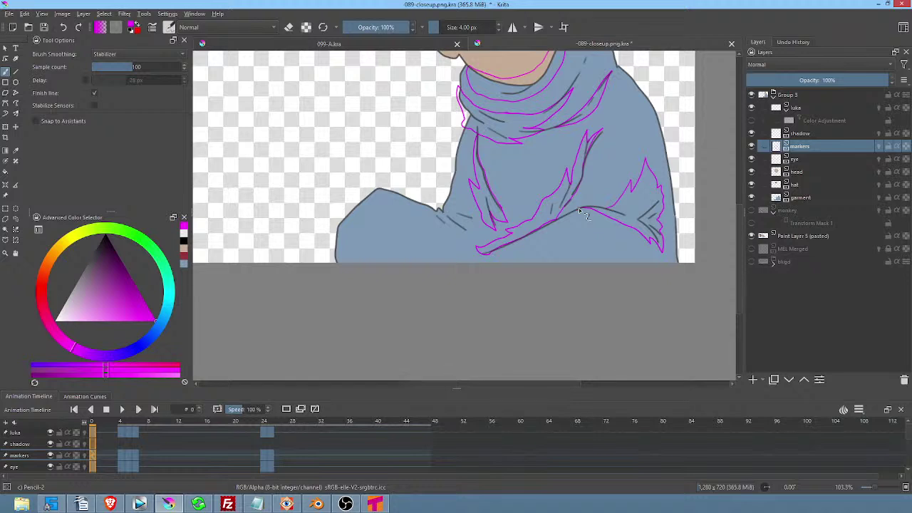
{"action": "scroll", "coordinate": [580, 212], "scroll_direction": "up", "scroll_amount": 3}
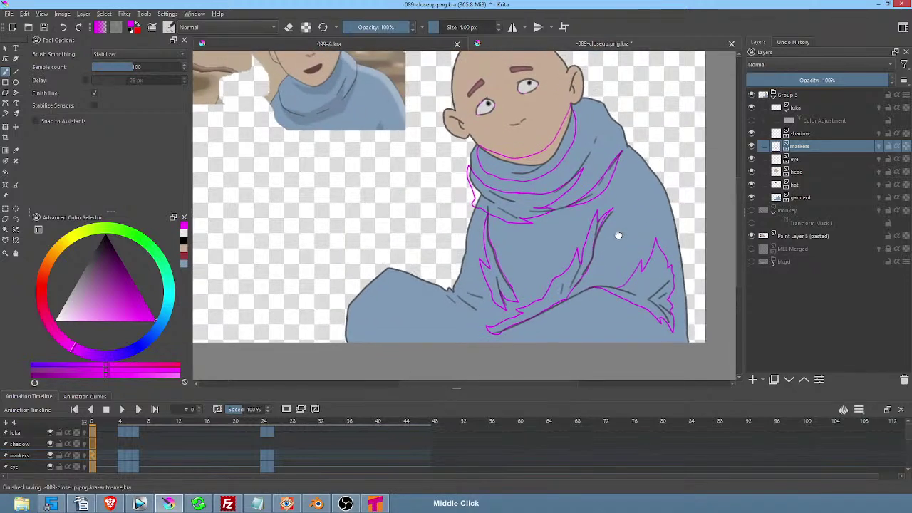
Outline the shadows of the small hip fold, the outstretched knee and the lower lap in magenta on the markers layer.
{"action": "mouse_move", "coordinate": [466, 292]}
{"action": "left_mouse_down"}
{"action": "mouse_move", "coordinate": [491, 301]}
{"action": "mouse_move", "coordinate": [473, 285]}
{"action": "left_mouse_up"}
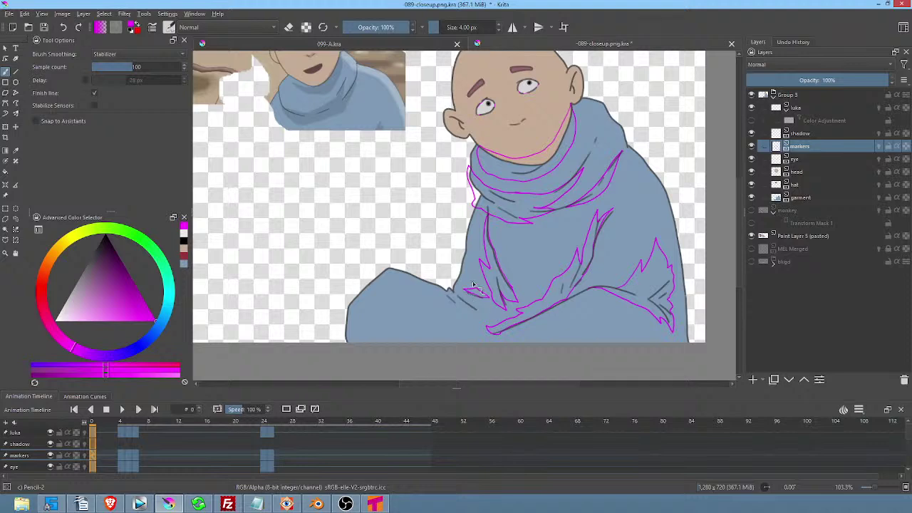
{"action": "mouse_move", "coordinate": [477, 349]}
{"action": "left_mouse_down"}
{"action": "mouse_move", "coordinate": [398, 320]}
{"action": "mouse_move", "coordinate": [380, 273]}
{"action": "mouse_move", "coordinate": [341, 318]}
{"action": "mouse_move", "coordinate": [342, 342]}
{"action": "left_mouse_up"}
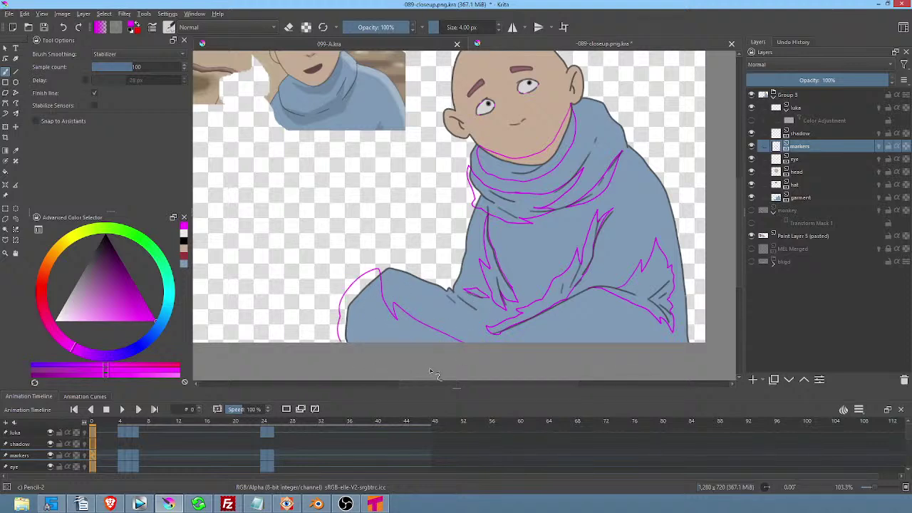
{"action": "left_click_drag", "start_coordinate": [617, 304], "coordinate": [620, 167]}
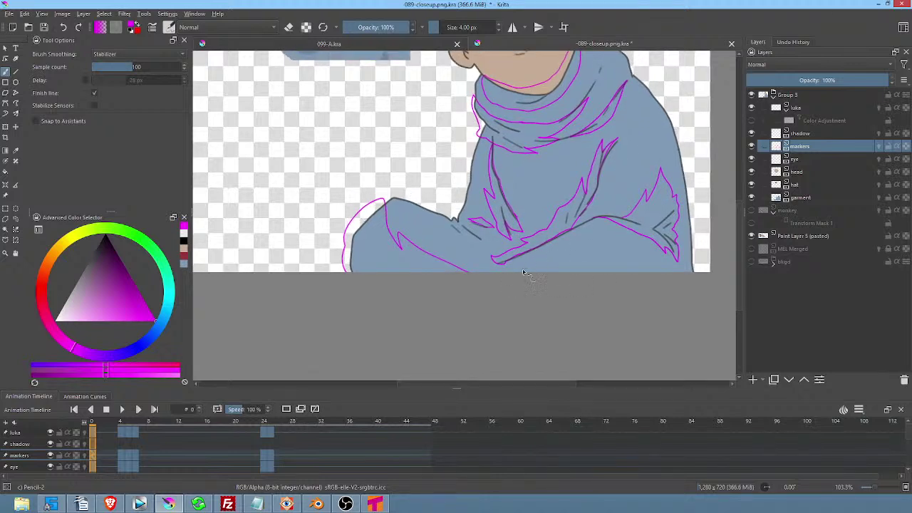
{"action": "mouse_move", "coordinate": [510, 267]}
{"action": "left_mouse_down"}
{"action": "mouse_move", "coordinate": [585, 239]}
{"action": "mouse_move", "coordinate": [570, 256]}
{"action": "mouse_move", "coordinate": [608, 248]}
{"action": "mouse_move", "coordinate": [677, 281]}
{"action": "left_mouse_up"}
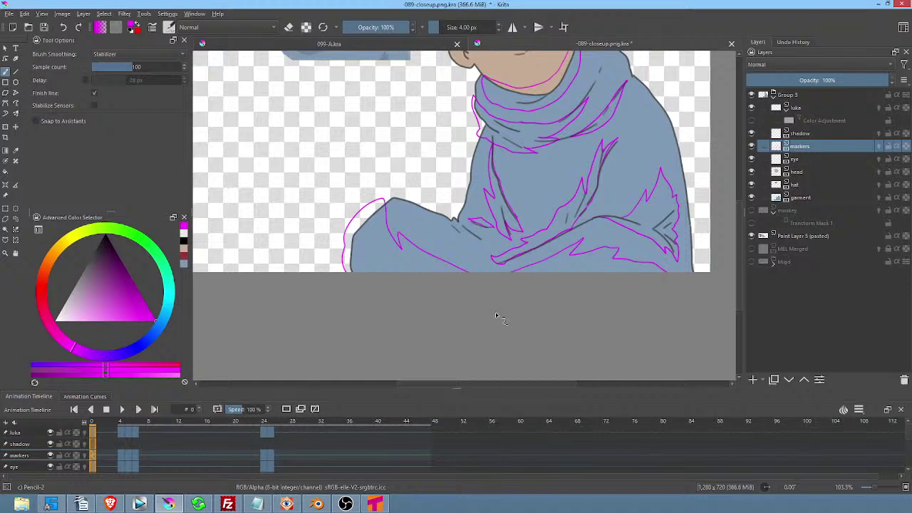
{"action": "left_click_drag", "start_coordinate": [637, 138], "coordinate": [590, 217]}
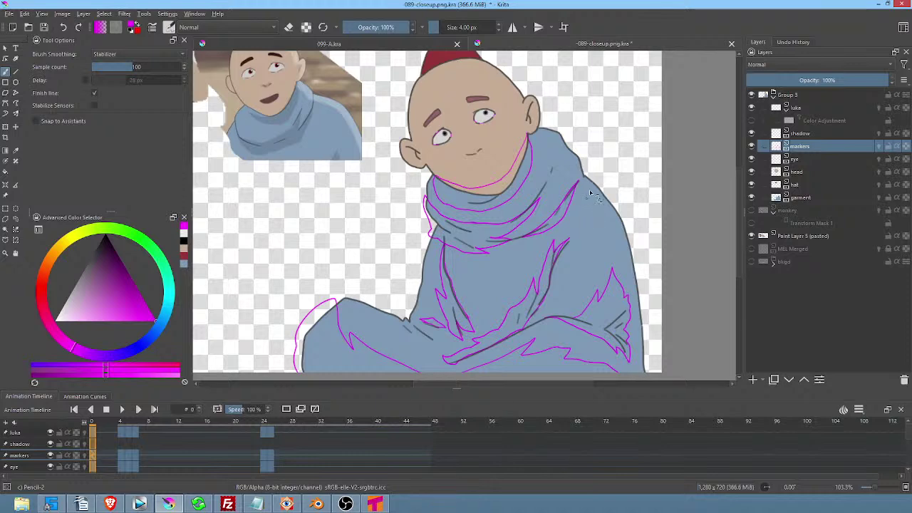
Outline the shadows inside both ears, below the mouth and around the hat in magenta on frame 0 of the markers layer.
{"action": "mouse_move", "coordinate": [545, 125]}
{"action": "left_mouse_down"}
{"action": "mouse_move", "coordinate": [549, 152]}
{"action": "mouse_move", "coordinate": [584, 86]}
{"action": "mouse_move", "coordinate": [639, 212]}
{"action": "mouse_move", "coordinate": [658, 230]}
{"action": "left_mouse_up"}
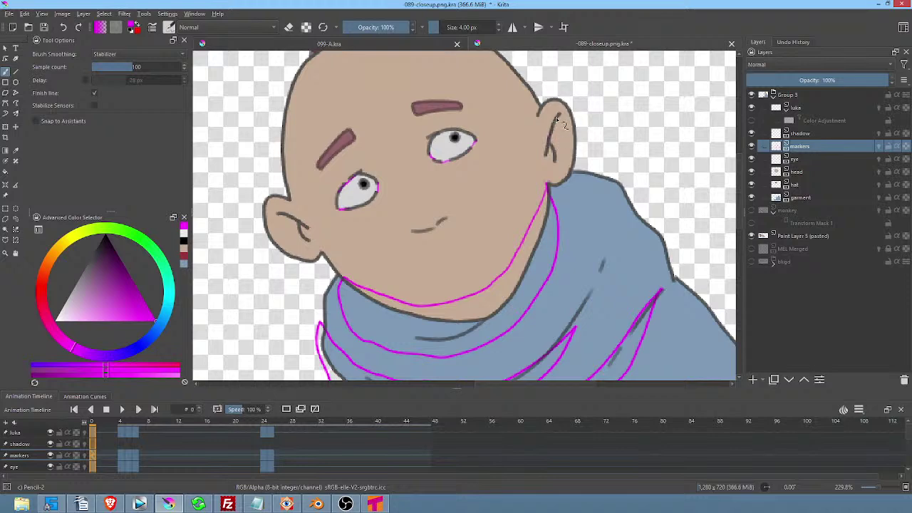
{"action": "left_click_drag", "start_coordinate": [562, 114], "coordinate": [561, 129]}
{"action": "mouse_move", "coordinate": [287, 187]}
{"action": "left_mouse_down"}
{"action": "mouse_move", "coordinate": [372, 197]}
{"action": "mouse_move", "coordinate": [363, 237]}
{"action": "mouse_move", "coordinate": [391, 255]}
{"action": "mouse_move", "coordinate": [364, 256]}
{"action": "left_mouse_up"}
{"action": "mouse_move", "coordinate": [527, 259]}
{"action": "left_mouse_down"}
{"action": "mouse_move", "coordinate": [489, 275]}
{"action": "mouse_move", "coordinate": [514, 289]}
{"action": "mouse_move", "coordinate": [529, 277]}
{"action": "mouse_move", "coordinate": [570, 197]}
{"action": "mouse_move", "coordinate": [586, 245]}
{"action": "mouse_move", "coordinate": [626, 268]}
{"action": "left_mouse_up"}
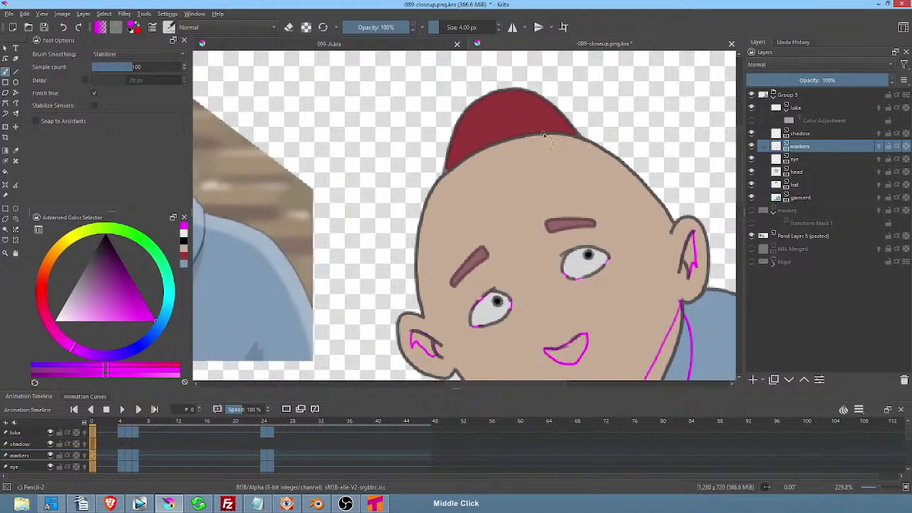
{"action": "mouse_move", "coordinate": [538, 136]}
{"action": "left_mouse_down"}
{"action": "mouse_move", "coordinate": [463, 157]}
{"action": "mouse_move", "coordinate": [484, 81]}
{"action": "left_mouse_up"}
{"action": "mouse_move", "coordinate": [531, 136]}
{"action": "left_mouse_down"}
{"action": "mouse_move", "coordinate": [439, 190]}
{"action": "mouse_move", "coordinate": [393, 229]}
{"action": "mouse_move", "coordinate": [420, 168]}
{"action": "left_mouse_up"}
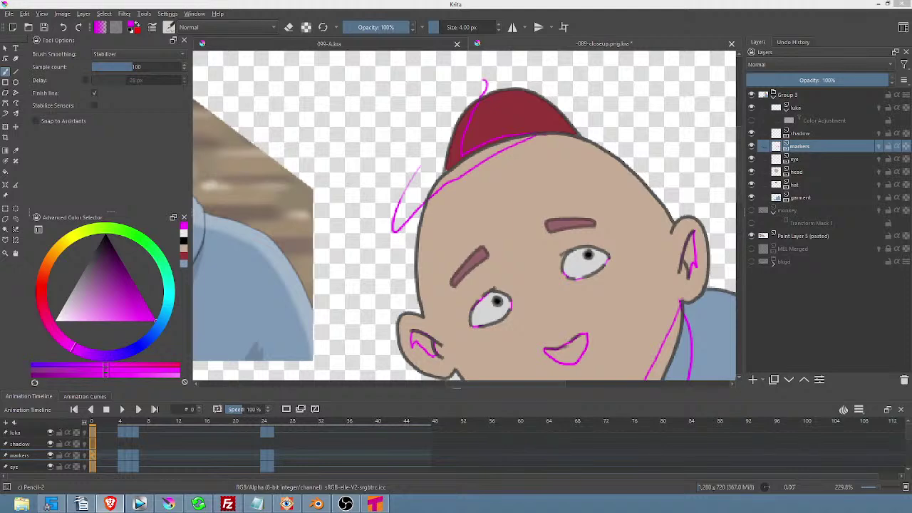
Switch to the Brave browser, open the EncourageTV channel on YouTube and search the channel for "healed", then close the browser.
{"action": "left_click_drag", "start_coordinate": [372, 3], "coordinate": [550, 100]}
{"action": "double_click", "coordinate": [550, 92]}
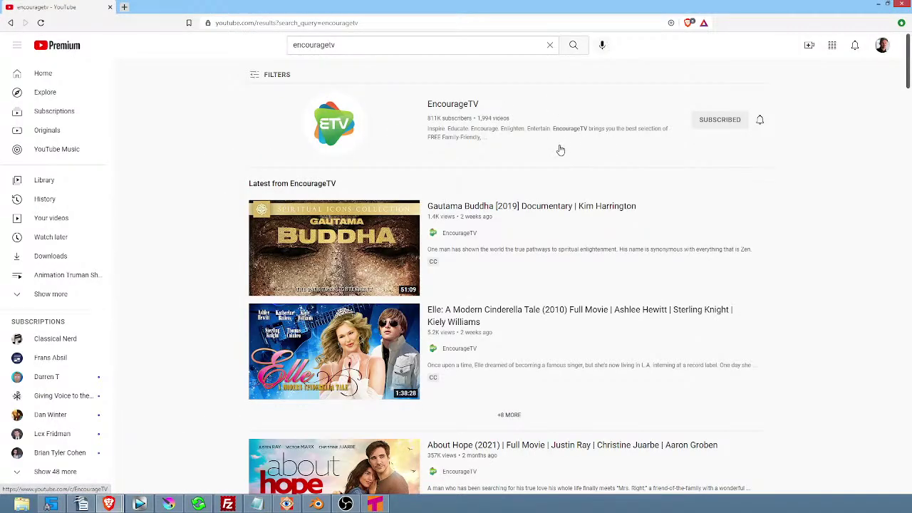
{"action": "left_click", "coordinate": [450, 105]}
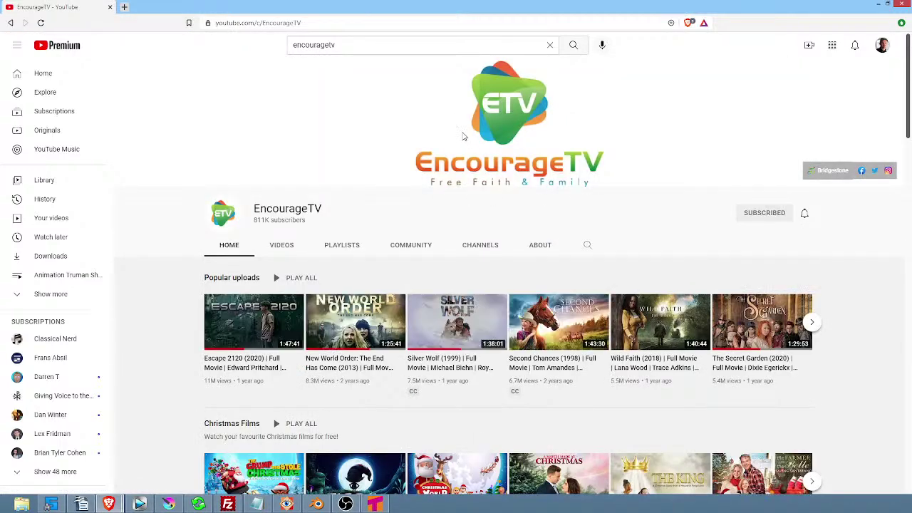
{"action": "scroll", "coordinate": [403, 209], "scroll_direction": "down", "scroll_amount": 3}
{"action": "scroll", "coordinate": [407, 213], "scroll_direction": "up", "scroll_amount": 3}
{"action": "left_click", "coordinate": [587, 244]}
{"action": "type", "text": "healed"}
{"action": "key", "text": "Return"}
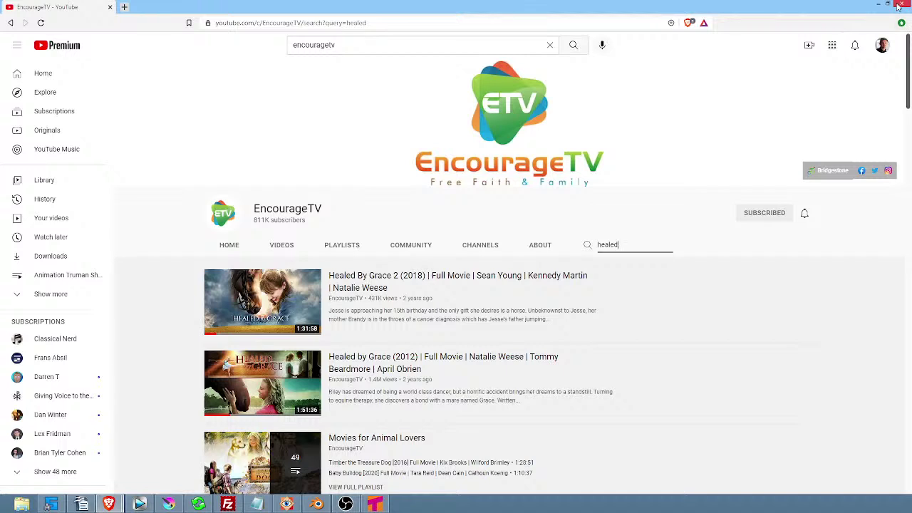
{"action": "mouse_move", "coordinate": [900, 5]}
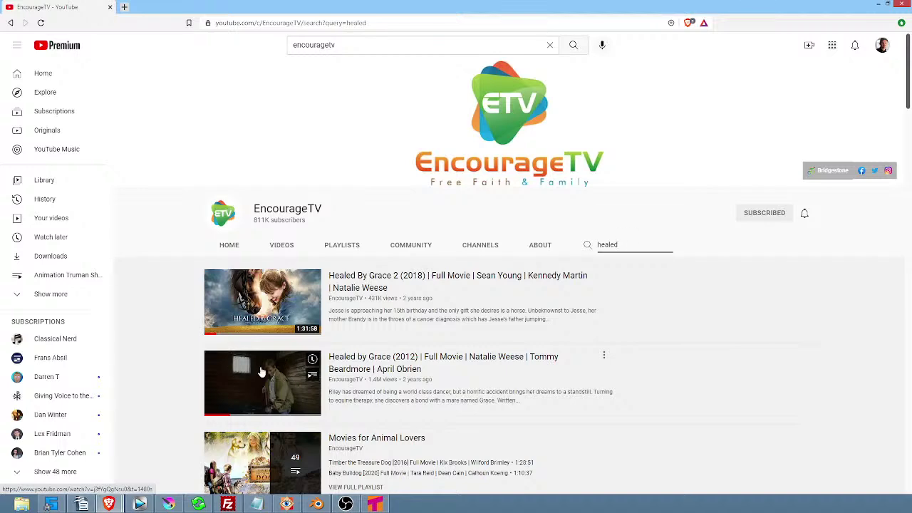
{"action": "left_click", "coordinate": [902, 7]}
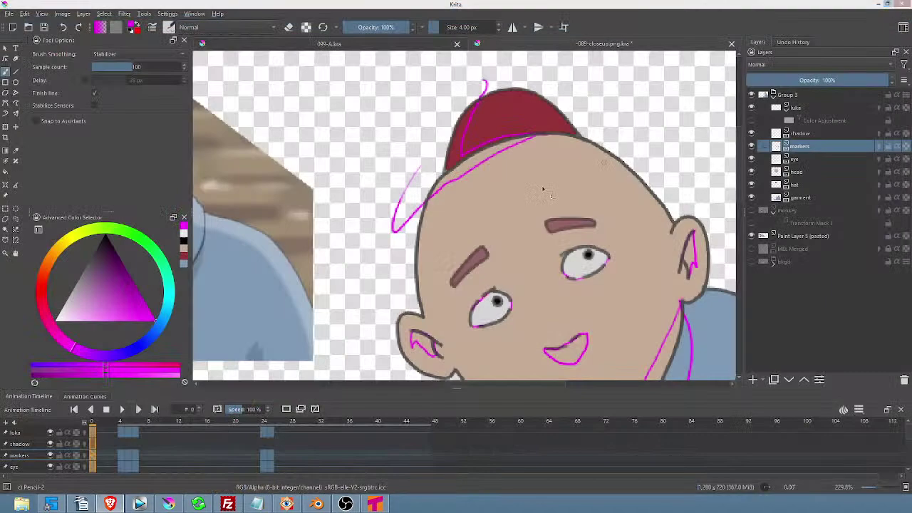
Select the shadow layer at frame 0 and set up the Fill tool with black.
{"action": "scroll", "coordinate": [521, 183], "scroll_direction": "up", "scroll_amount": 2}
{"action": "left_click_drag", "start_coordinate": [532, 154], "coordinate": [526, 155]}
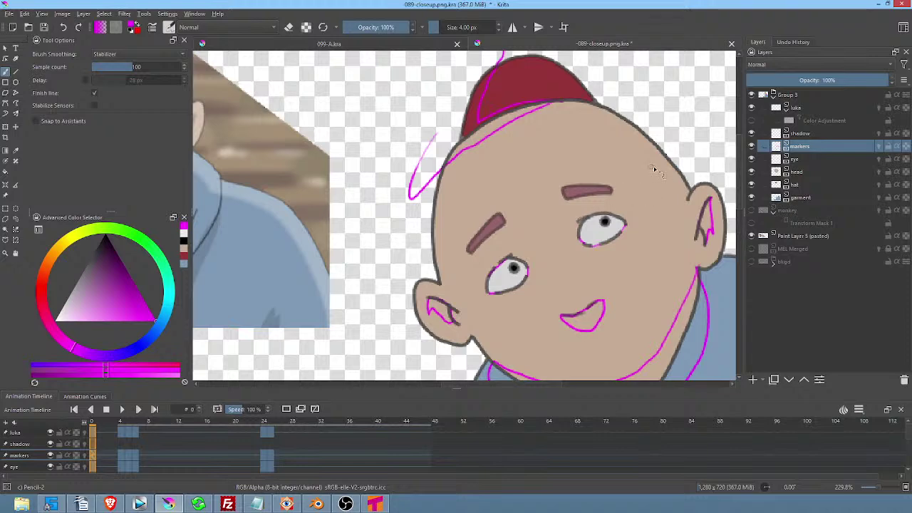
{"action": "left_click", "coordinate": [804, 134]}
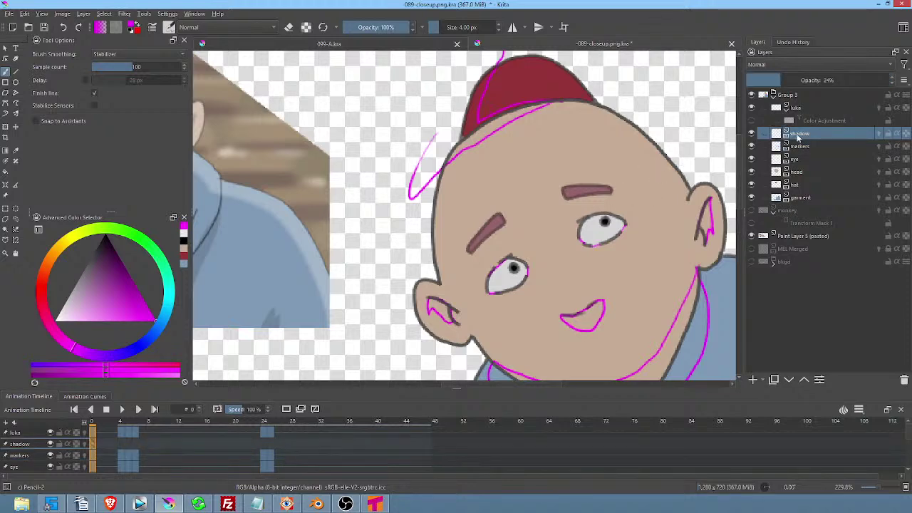
{"action": "left_click_drag", "start_coordinate": [56, 289], "coordinate": [105, 230]}
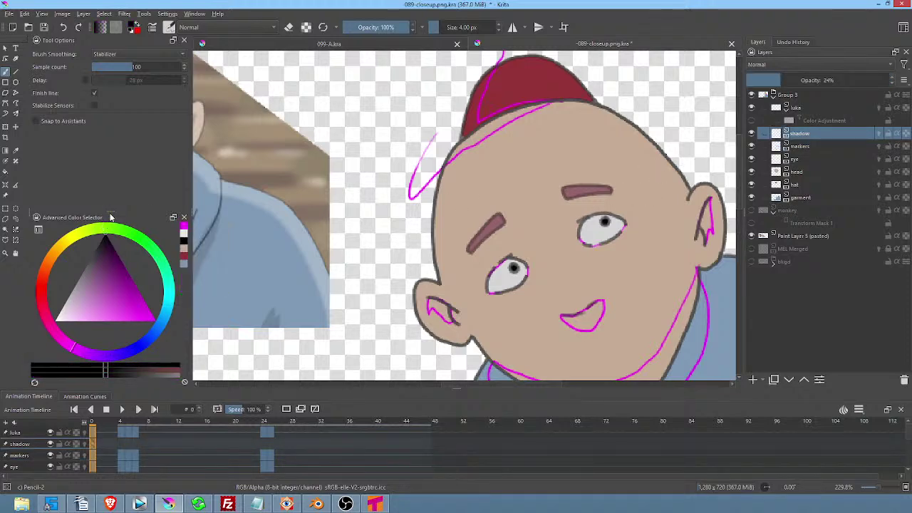
{"action": "left_click", "coordinate": [124, 442]}
{"action": "left_click", "coordinate": [92, 443]}
{"action": "left_click_drag", "start_coordinate": [606, 264], "coordinate": [593, 226]}
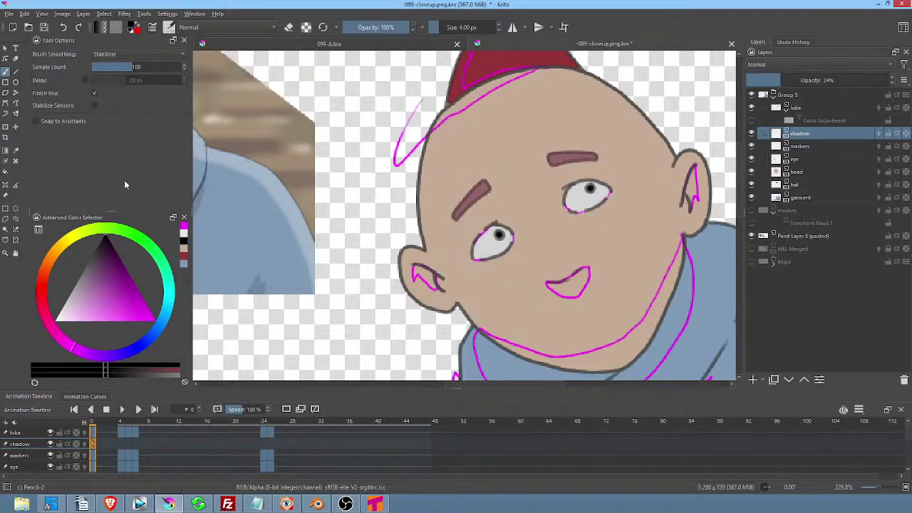
{"action": "key", "text": "f"}
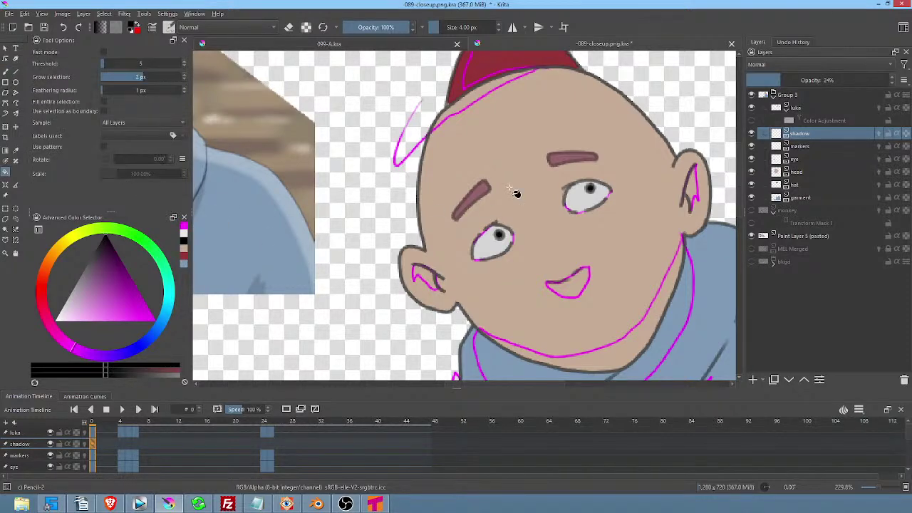
Compare frames 0 and 4 repeatedly to check how the magenta markers line up with the head, scarf and garment.
{"action": "scroll", "coordinate": [620, 158], "scroll_direction": "down", "scroll_amount": 5}
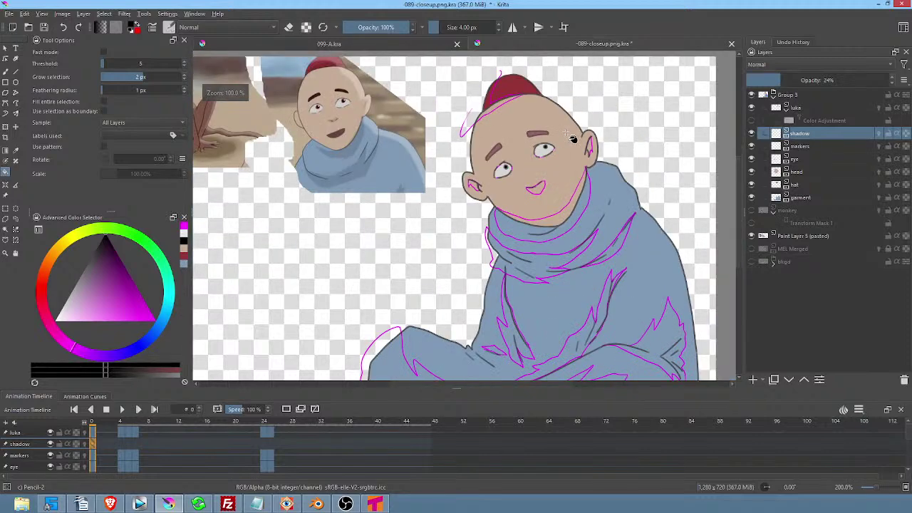
{"action": "scroll", "coordinate": [602, 128], "scroll_direction": "down", "scroll_amount": 1}
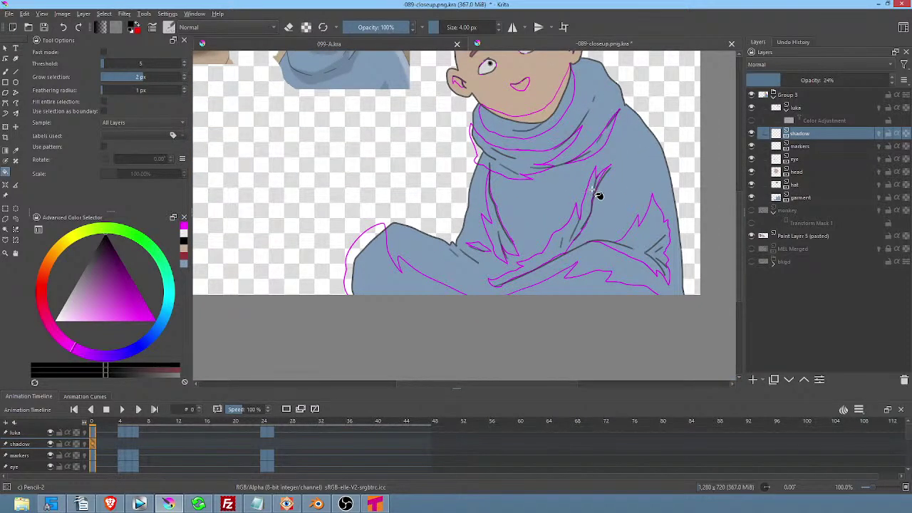
{"action": "scroll", "coordinate": [602, 196], "scroll_direction": "up", "scroll_amount": 1}
{"action": "left_click_drag", "start_coordinate": [606, 193], "coordinate": [585, 241]}
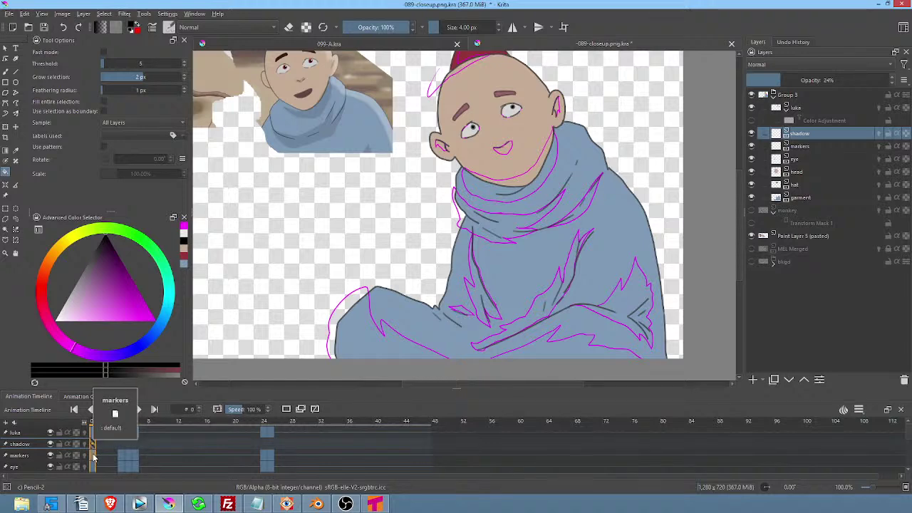
{"action": "left_click", "coordinate": [120, 454]}
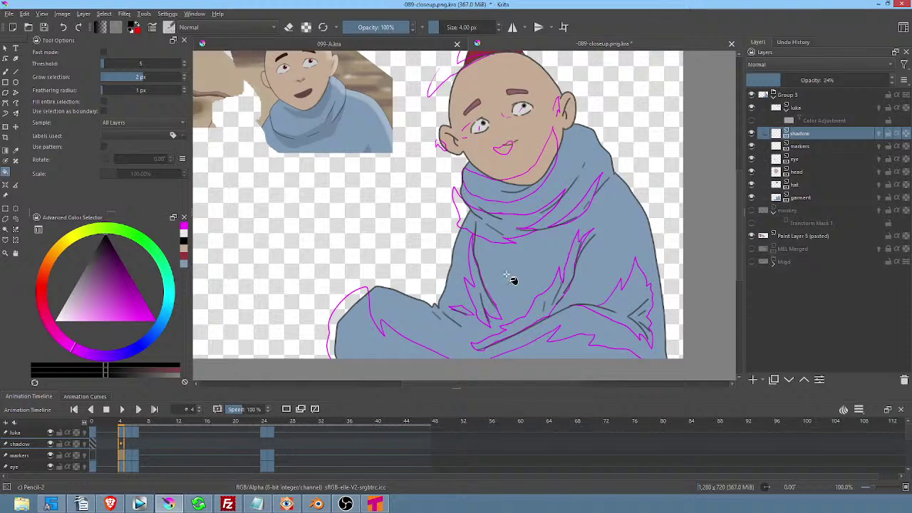
{"action": "scroll", "coordinate": [645, 172], "scroll_direction": "up", "scroll_amount": 1}
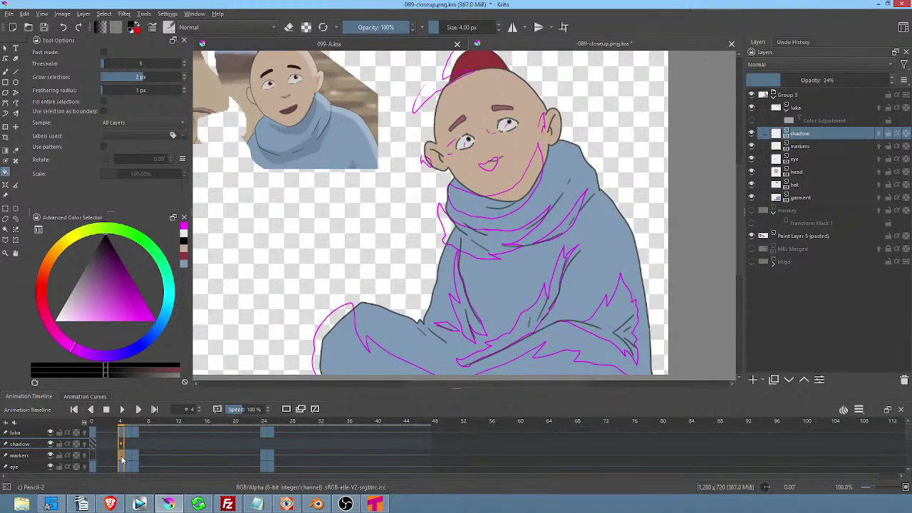
{"action": "key", "text": "space"}
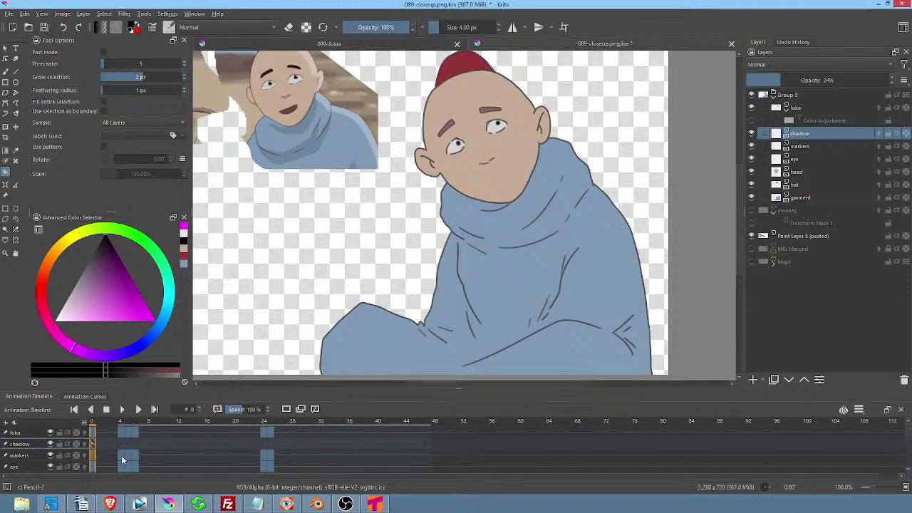
{"action": "left_click", "coordinate": [122, 460]}
{"action": "left_click", "coordinate": [90, 460]}
{"action": "left_click", "coordinate": [122, 459]}
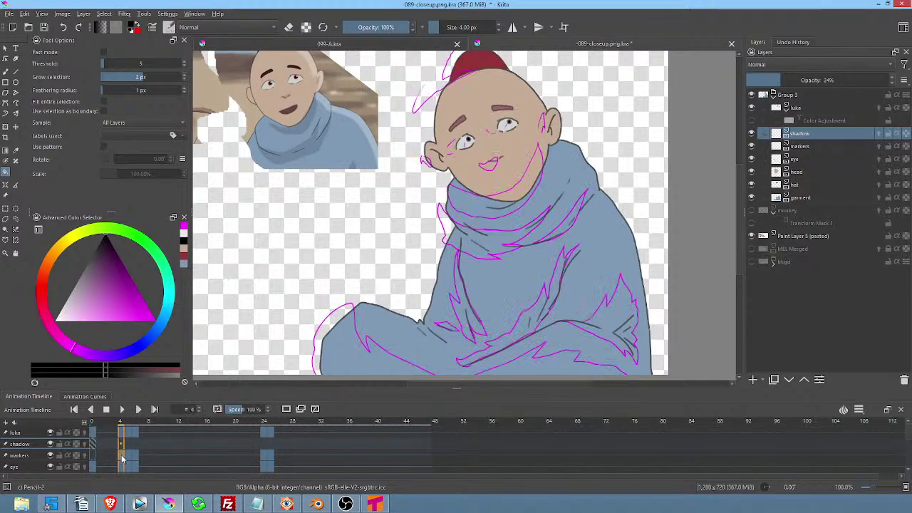
{"action": "left_click", "coordinate": [92, 456]}
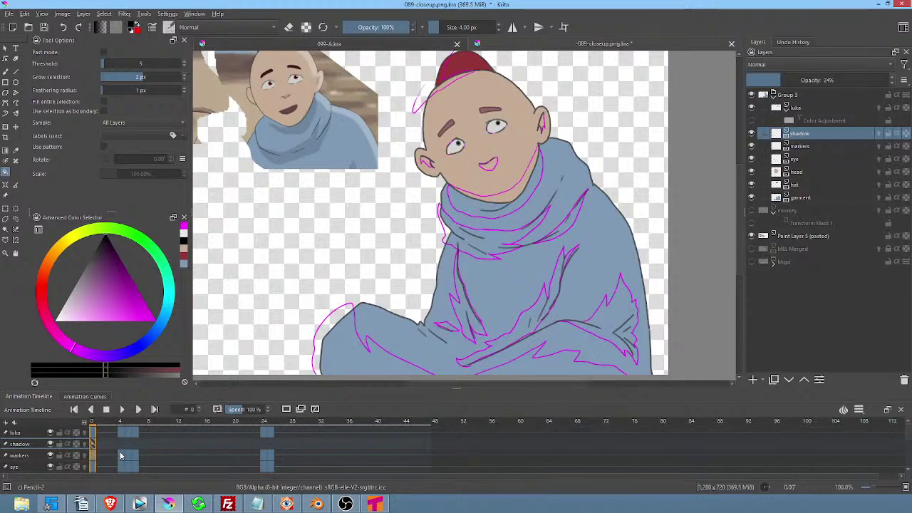
{"action": "left_click", "coordinate": [121, 456]}
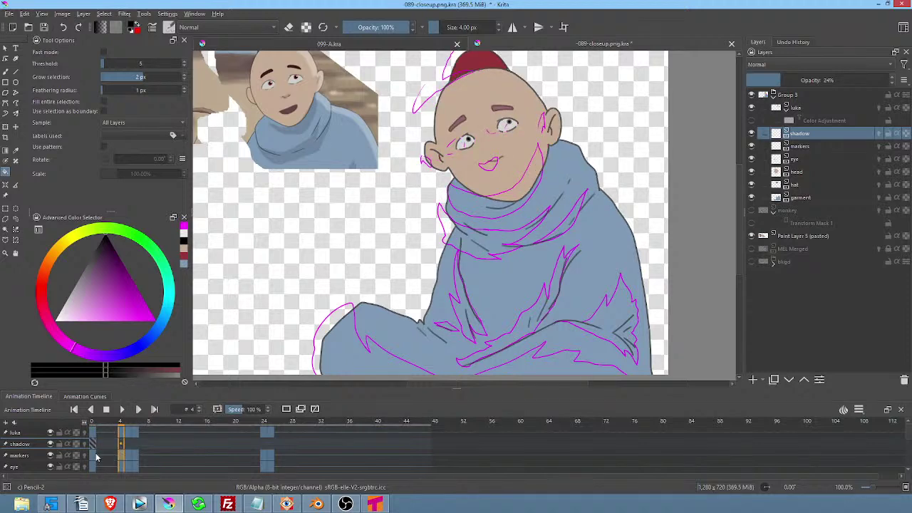
{"action": "left_click", "coordinate": [90, 459]}
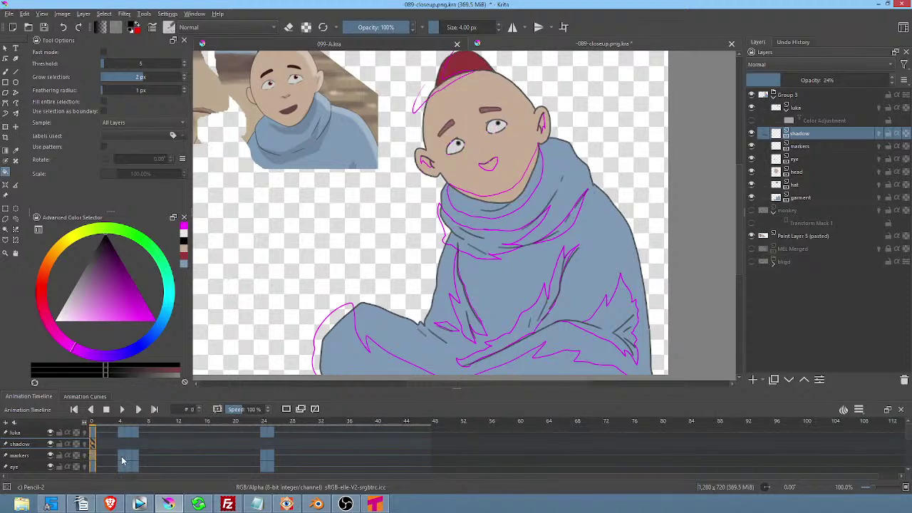
{"action": "left_click", "coordinate": [122, 460]}
{"action": "left_click", "coordinate": [93, 459]}
{"action": "left_click", "coordinate": [122, 459]}
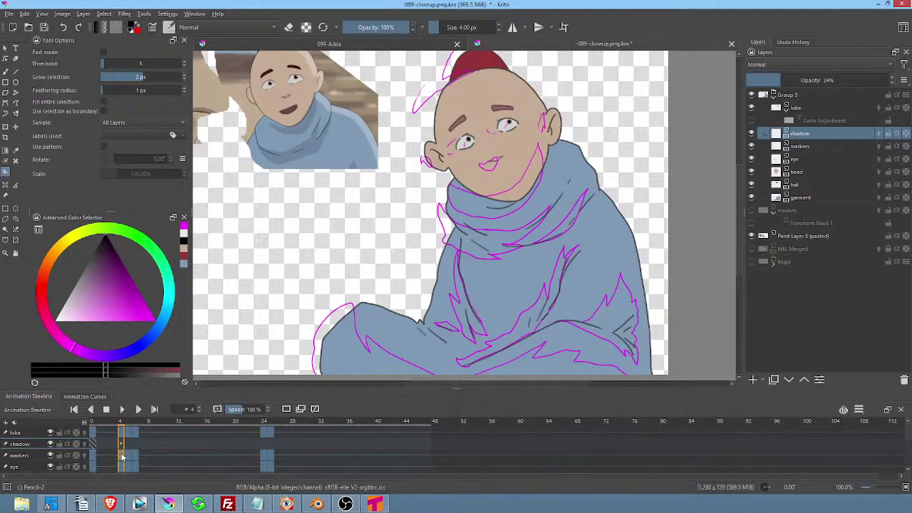
Erase the magenta markers around the hat, head, face and scarf on frame 4 of the markers layer.
{"action": "mouse_move", "coordinate": [590, 159]}
{"action": "left_mouse_down"}
{"action": "mouse_move", "coordinate": [563, 198]}
{"action": "mouse_move", "coordinate": [576, 196]}
{"action": "left_mouse_up"}
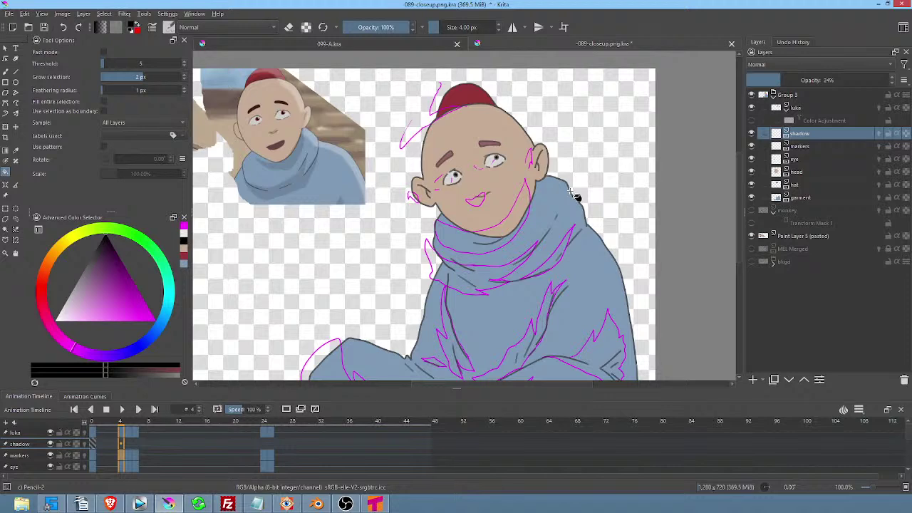
{"action": "key", "text": "b"}
{"action": "mouse_move", "coordinate": [549, 93]}
{"action": "left_mouse_down"}
{"action": "mouse_move", "coordinate": [433, 67]}
{"action": "mouse_move", "coordinate": [399, 150]}
{"action": "mouse_move", "coordinate": [414, 219]}
{"action": "mouse_move", "coordinate": [407, 262]}
{"action": "mouse_move", "coordinate": [420, 287]}
{"action": "left_mouse_up"}
{"action": "mouse_move", "coordinate": [444, 302]}
{"action": "left_mouse_down"}
{"action": "mouse_move", "coordinate": [521, 302]}
{"action": "mouse_move", "coordinate": [570, 271]}
{"action": "mouse_move", "coordinate": [609, 147]}
{"action": "left_mouse_up"}
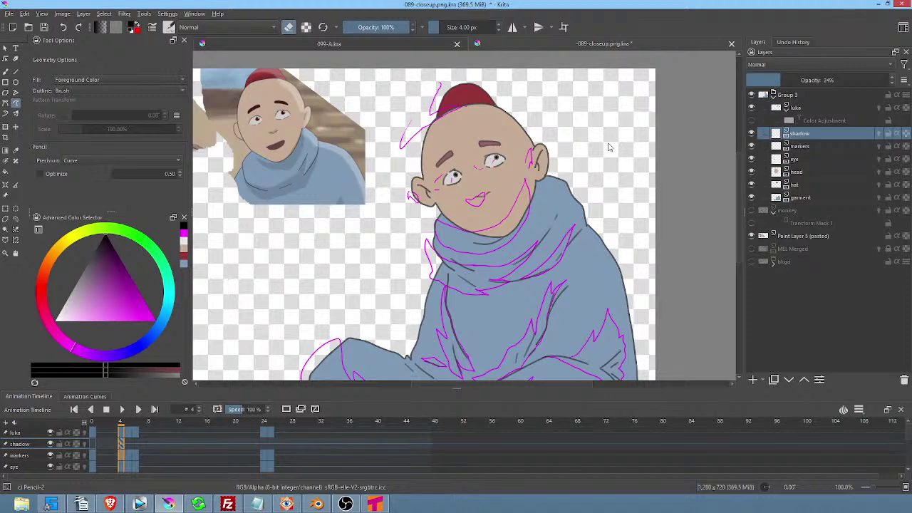
{"action": "left_click", "coordinate": [29, 457]}
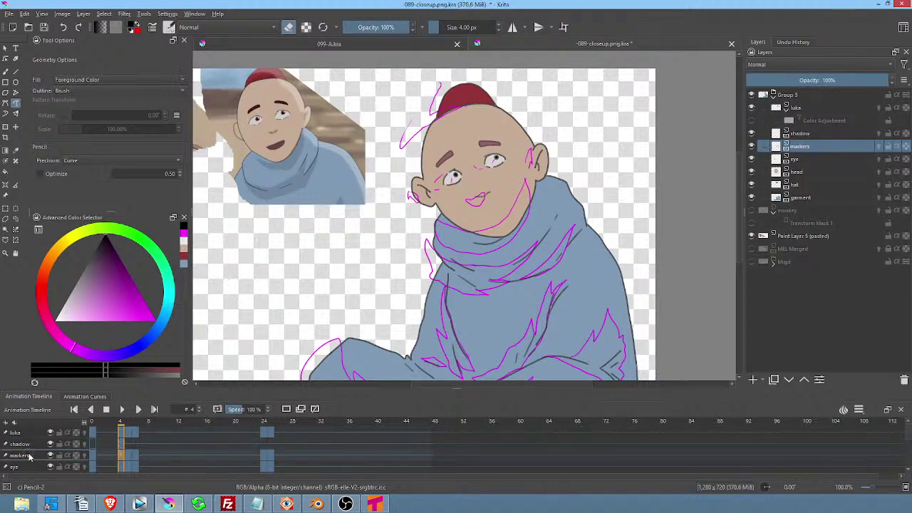
{"action": "mouse_move", "coordinate": [548, 88]}
{"action": "left_mouse_down"}
{"action": "mouse_move", "coordinate": [490, 68]}
{"action": "mouse_move", "coordinate": [427, 79]}
{"action": "mouse_move", "coordinate": [394, 147]}
{"action": "mouse_move", "coordinate": [387, 218]}
{"action": "mouse_move", "coordinate": [433, 289]}
{"action": "mouse_move", "coordinate": [486, 307]}
{"action": "mouse_move", "coordinate": [519, 309]}
{"action": "mouse_move", "coordinate": [595, 248]}
{"action": "left_mouse_up"}
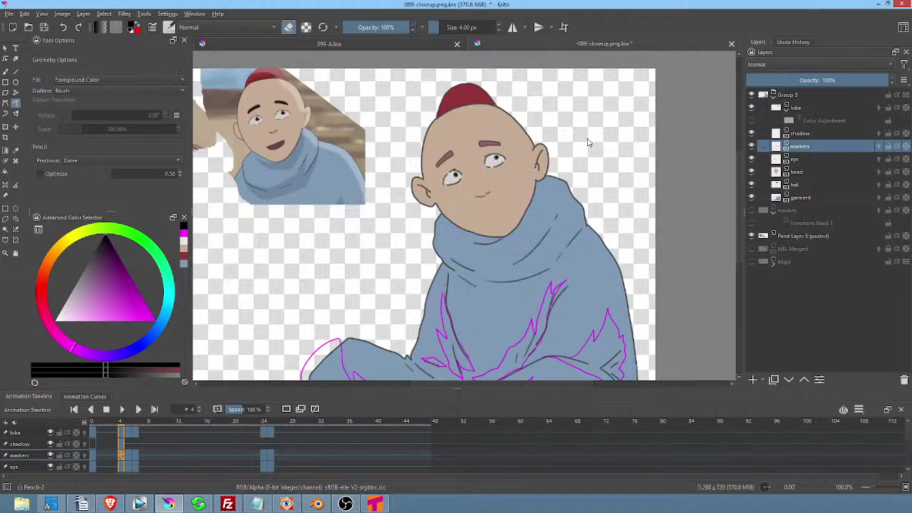
Copy the frame 4 keyframe of the markers layer to frames 5, 6, 24 and 25.
{"action": "scroll", "coordinate": [474, 204], "scroll_direction": "down", "scroll_amount": 1}
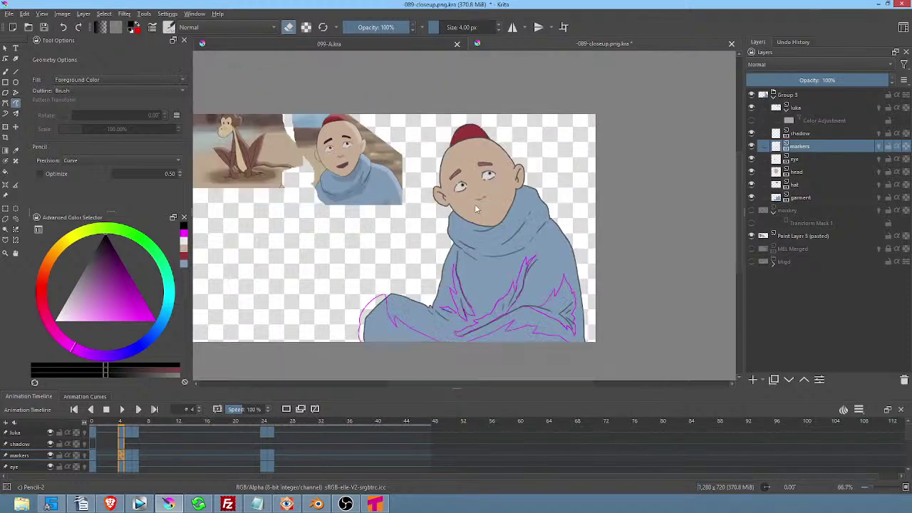
{"action": "scroll", "coordinate": [474, 204], "scroll_direction": "down", "scroll_amount": 2}
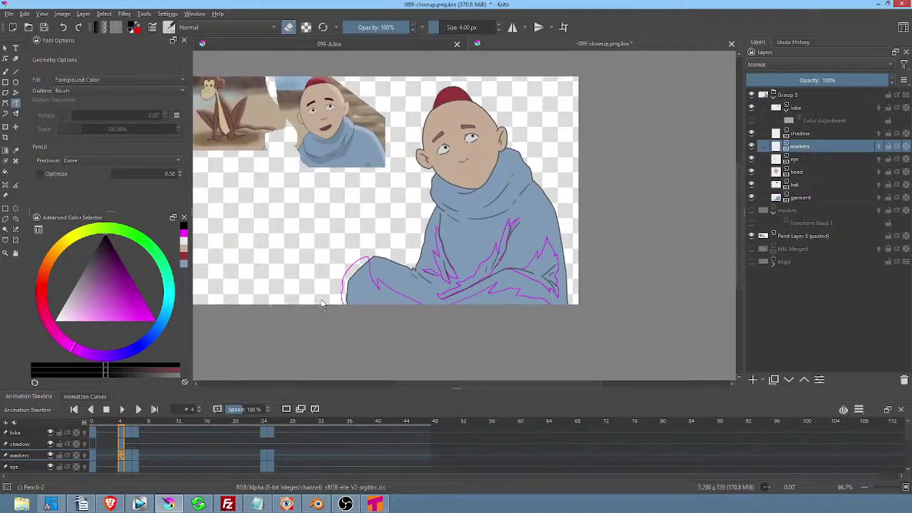
{"action": "left_click", "coordinate": [129, 455]}
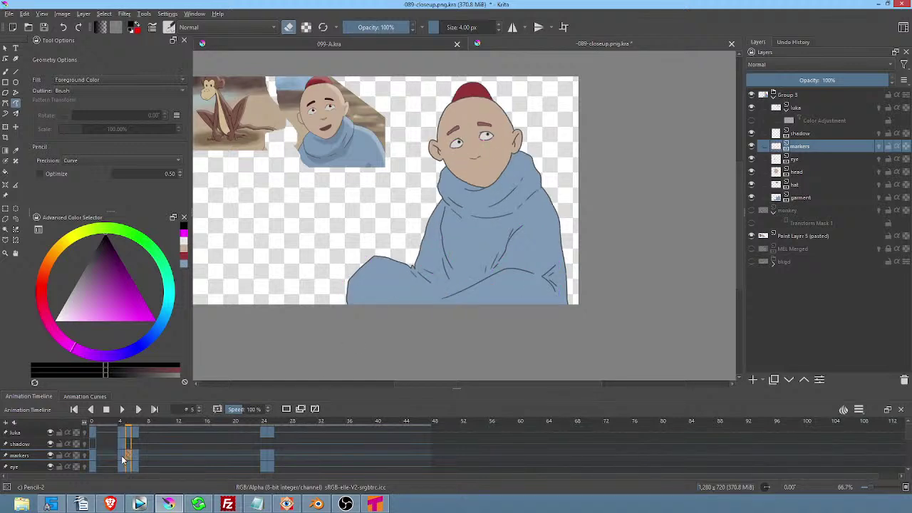
{"action": "left_click", "coordinate": [122, 455]}
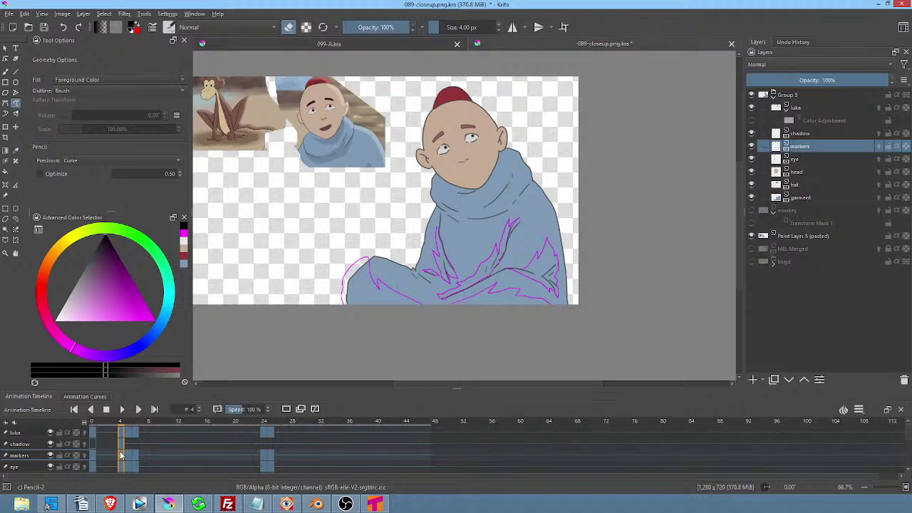
{"action": "left_click", "coordinate": [126, 455]}
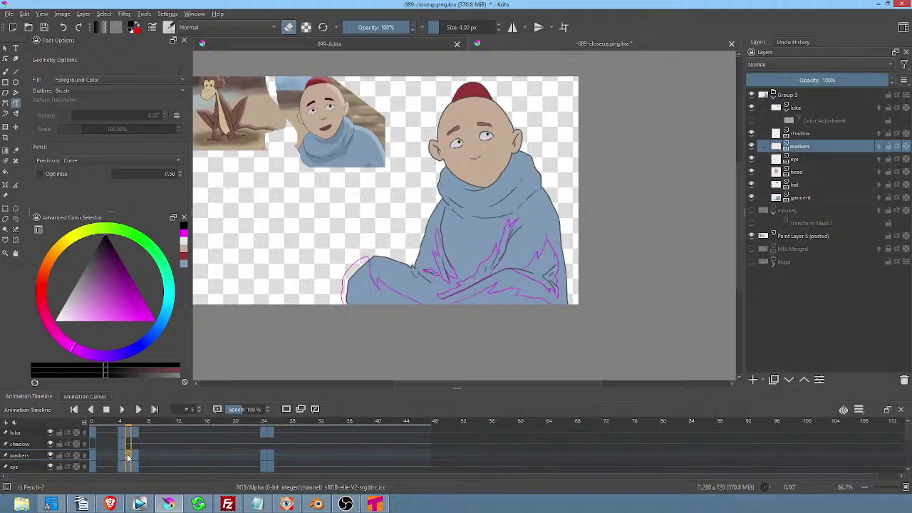
{"action": "left_click", "coordinate": [134, 454]}
{"action": "left_click_drag", "start_coordinate": [135, 454], "coordinate": [264, 456]}
{"action": "left_click", "coordinate": [270, 456]}
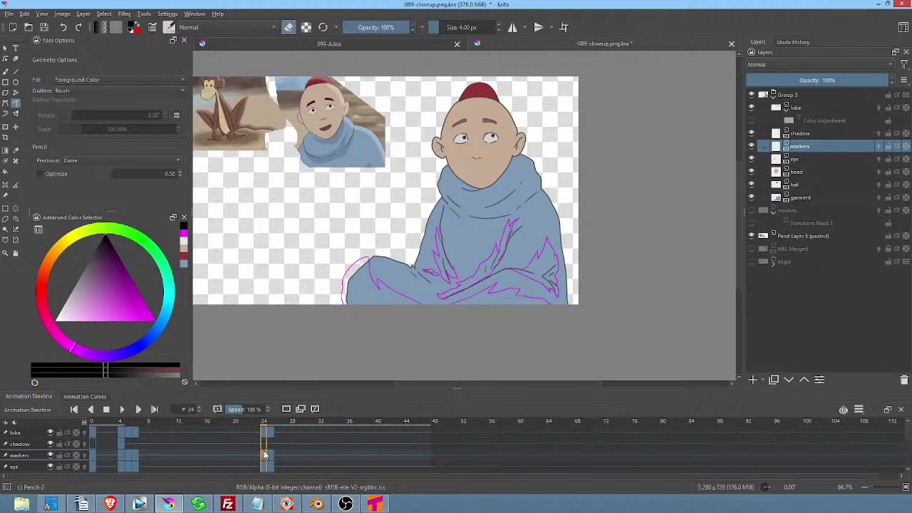
{"action": "left_click", "coordinate": [264, 456]}
{"action": "left_click", "coordinate": [270, 456]}
Reshape the two chest fold markers on frame 5 with the Liquify transform to follow the garment's fold lines.
{"action": "left_click", "coordinate": [122, 457]}
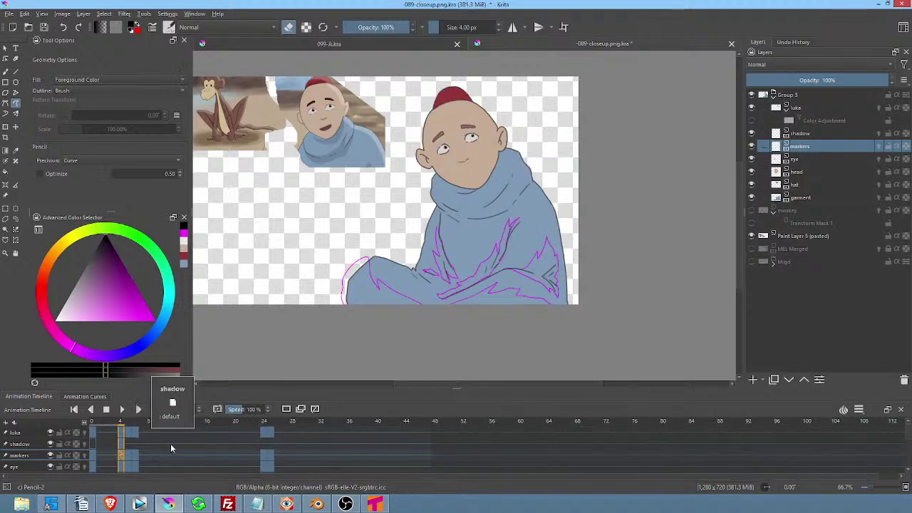
{"action": "key", "text": "Right"}
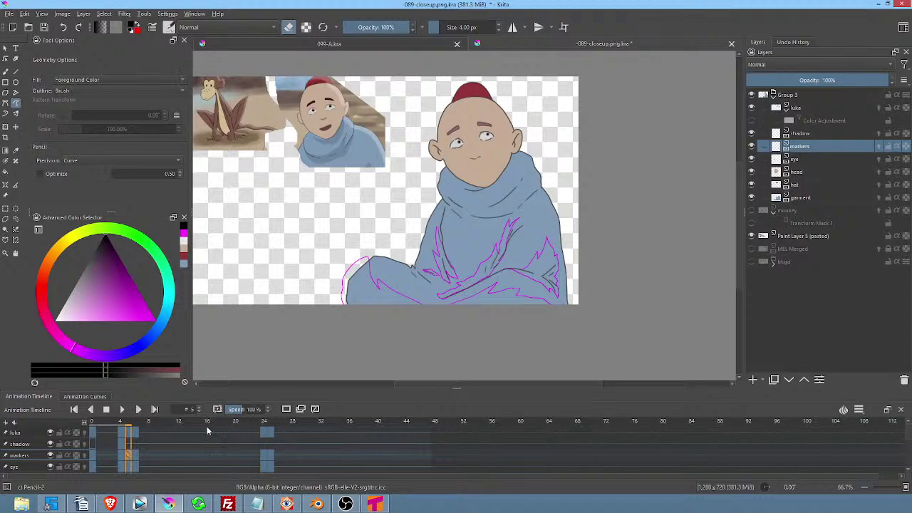
{"action": "scroll", "coordinate": [513, 222], "scroll_direction": "up", "scroll_amount": 1}
{"action": "scroll", "coordinate": [566, 242], "scroll_direction": "down", "scroll_amount": 1}
{"action": "key", "text": "Left"}
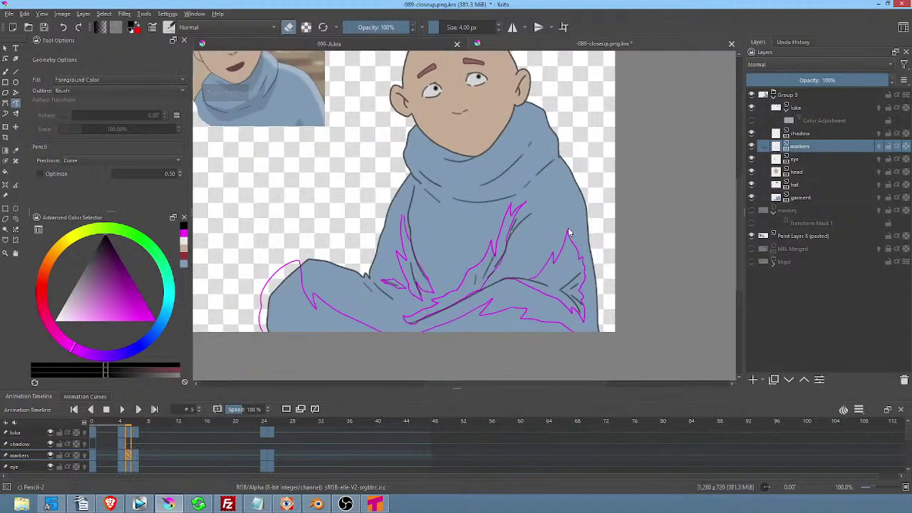
{"action": "key", "text": "Right"}
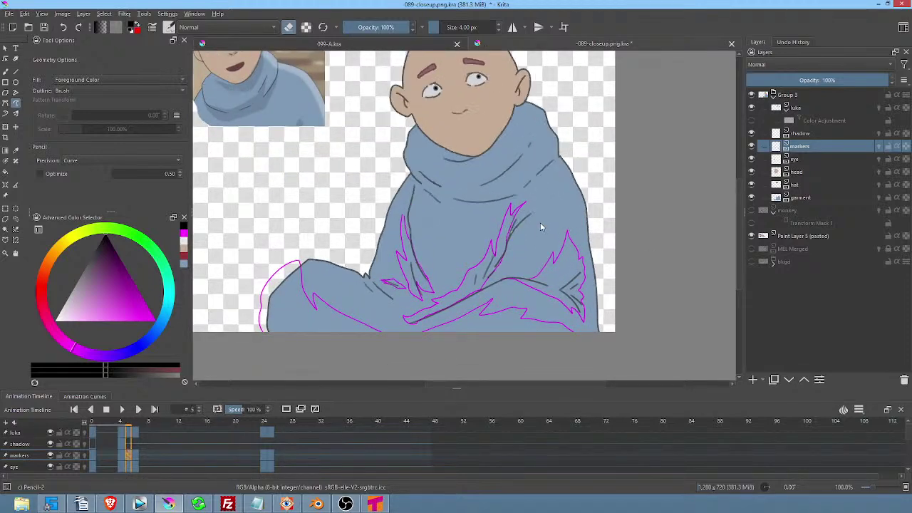
{"action": "key", "text": "ctrl+t"}
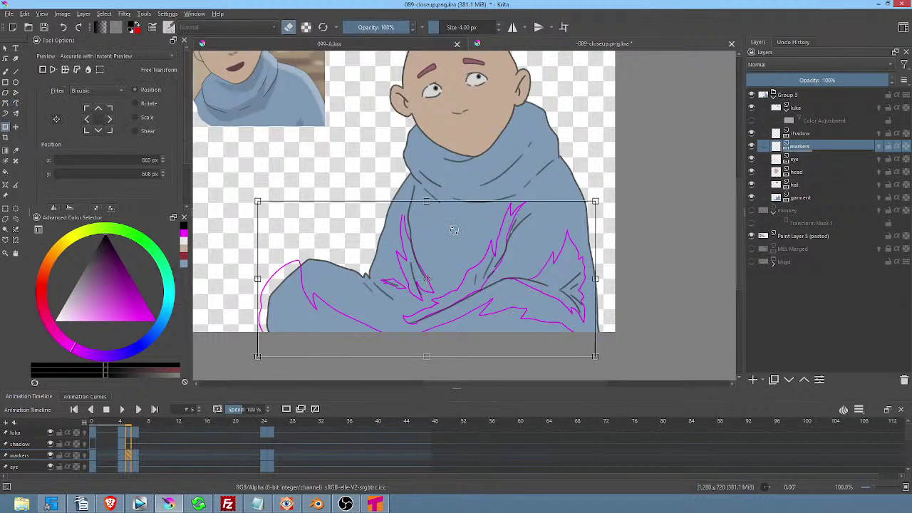
{"action": "right_click", "coordinate": [456, 230]}
{"action": "left_click", "coordinate": [489, 288]}
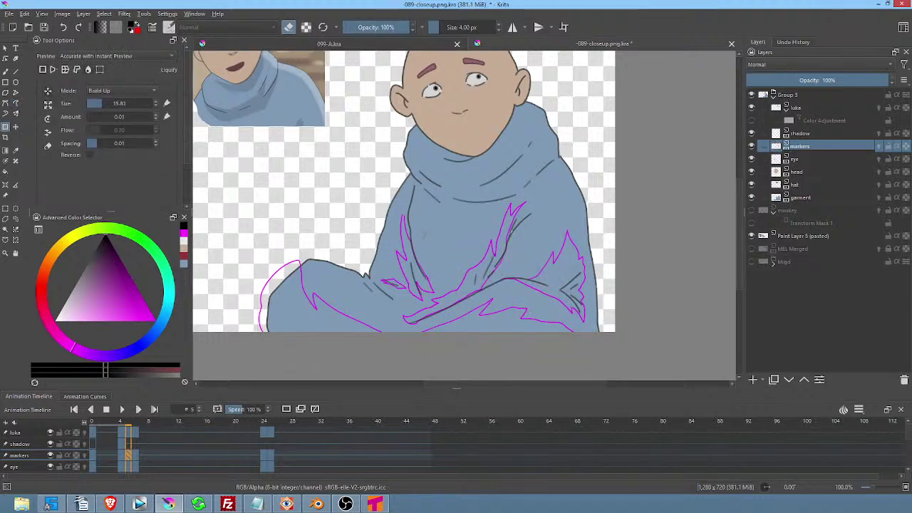
{"action": "mouse_move", "coordinate": [428, 233]}
{"action": "left_mouse_down"}
{"action": "mouse_move", "coordinate": [399, 227]}
{"action": "mouse_move", "coordinate": [410, 242]}
{"action": "left_mouse_up"}
{"action": "mouse_move", "coordinate": [531, 218]}
{"action": "left_mouse_down"}
{"action": "mouse_move", "coordinate": [512, 214]}
{"action": "mouse_move", "coordinate": [525, 205]}
{"action": "left_mouse_up"}
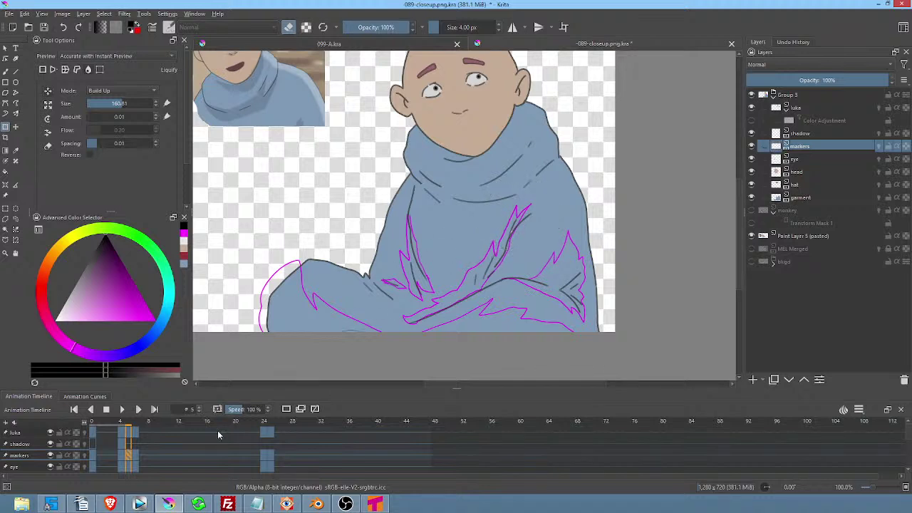
Copy the reshaped frame 5 markers keyframe onto frame 6 and compare the two frames.
{"action": "left_click", "coordinate": [133, 447]}
{"action": "left_click", "coordinate": [129, 456]}
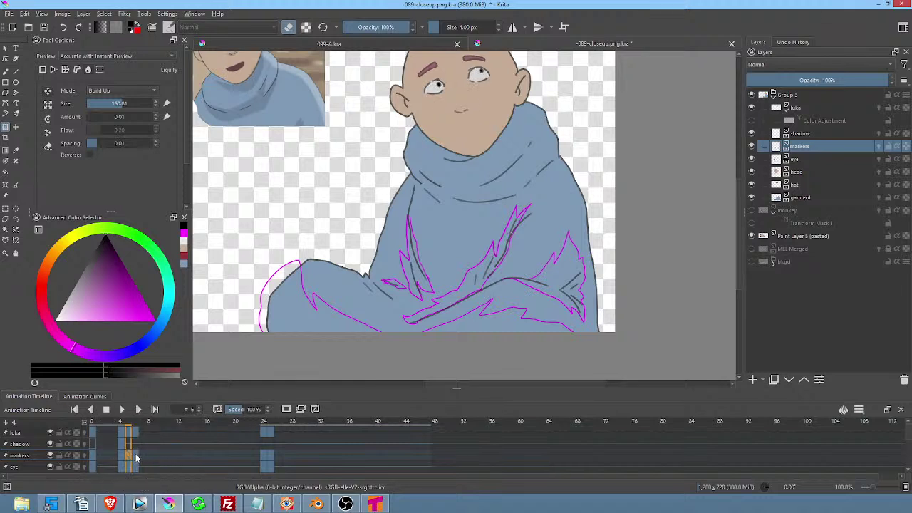
{"action": "left_click", "coordinate": [140, 457]}
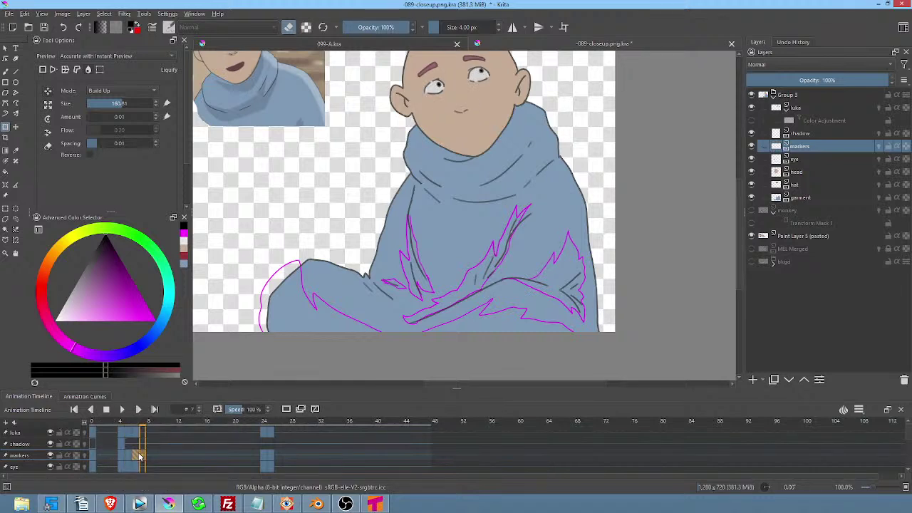
{"action": "left_click", "coordinate": [132, 457]}
{"action": "left_click", "coordinate": [129, 458]}
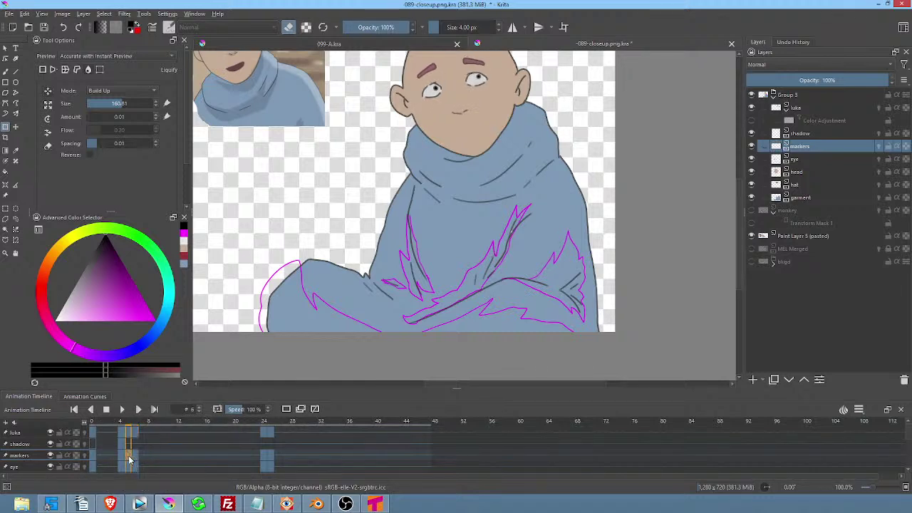
{"action": "left_click", "coordinate": [133, 460]}
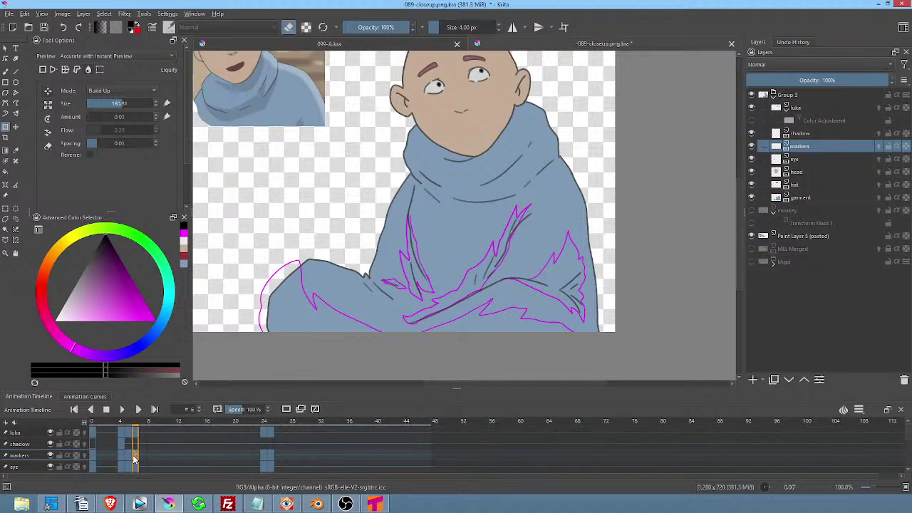
{"action": "left_click", "coordinate": [130, 456]}
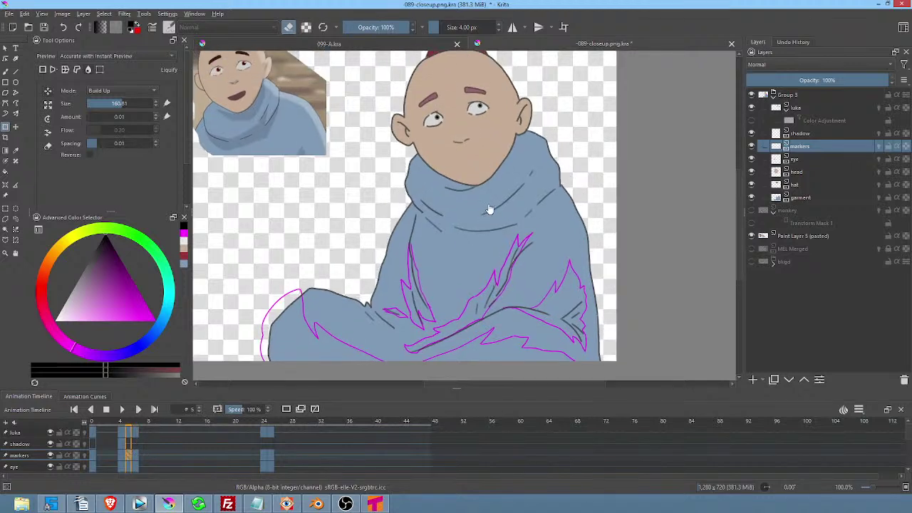
{"action": "left_click", "coordinate": [138, 456]}
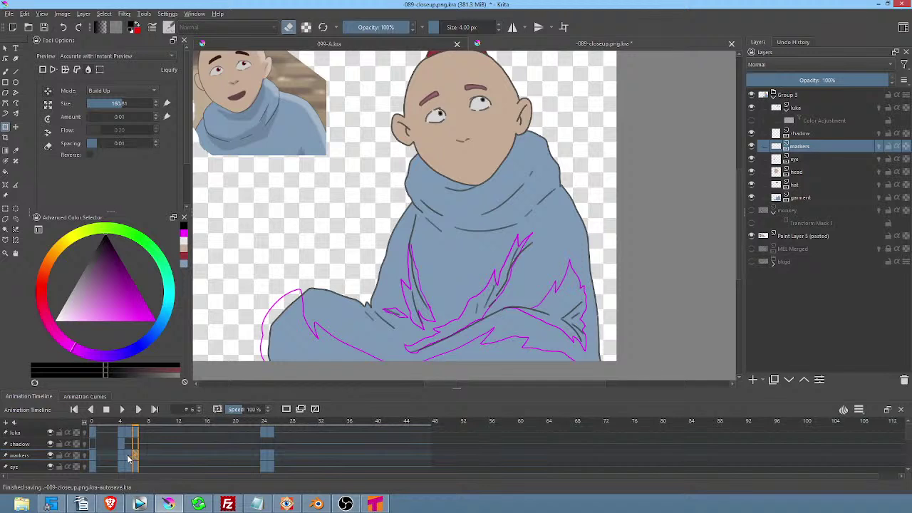
{"action": "left_click", "coordinate": [130, 457]}
{"action": "left_click", "coordinate": [138, 458]}
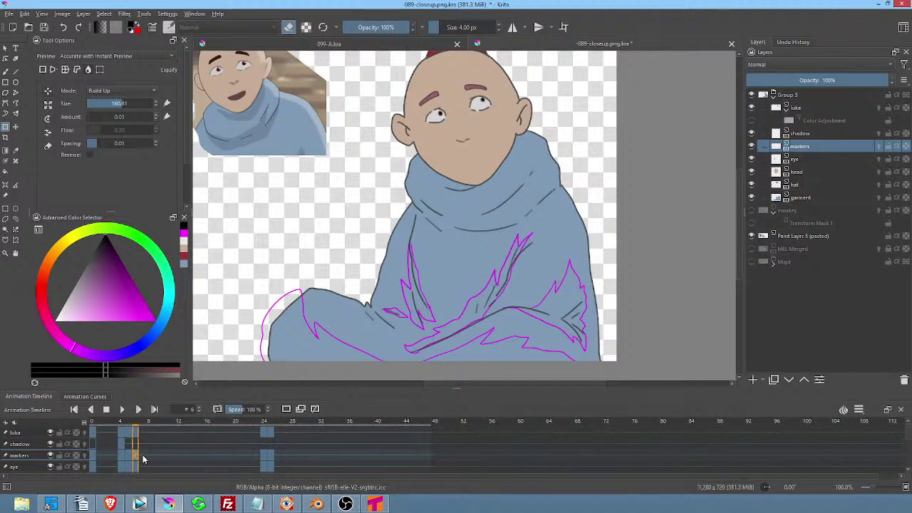
{"action": "left_click", "coordinate": [130, 457]}
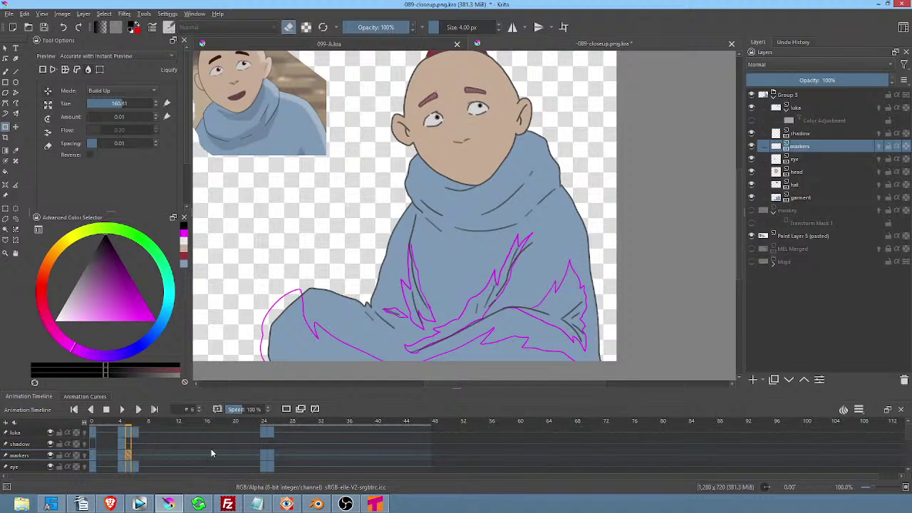
Liquify the chest fold marker on frame 24 to follow the garment line and copy that markers keyframe to frame 25.
{"action": "left_click", "coordinate": [264, 456]}
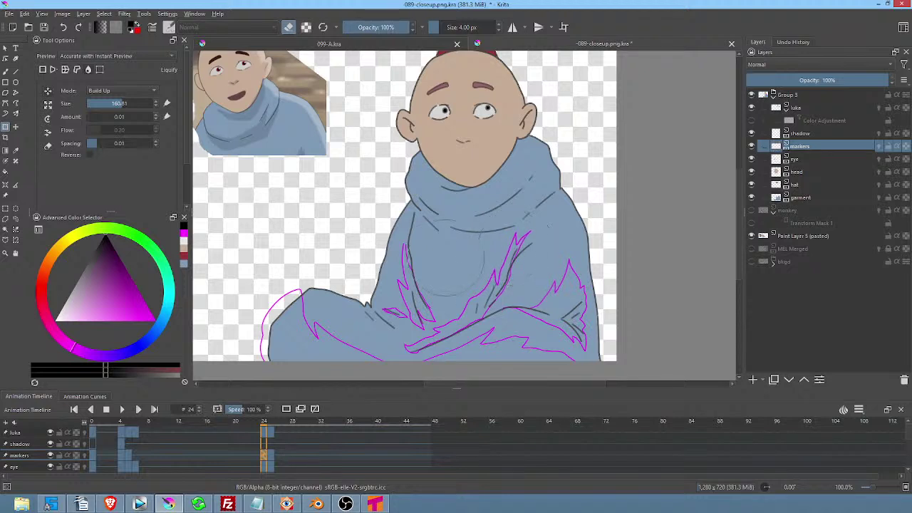
{"action": "left_click_drag", "start_coordinate": [418, 253], "coordinate": [409, 267]}
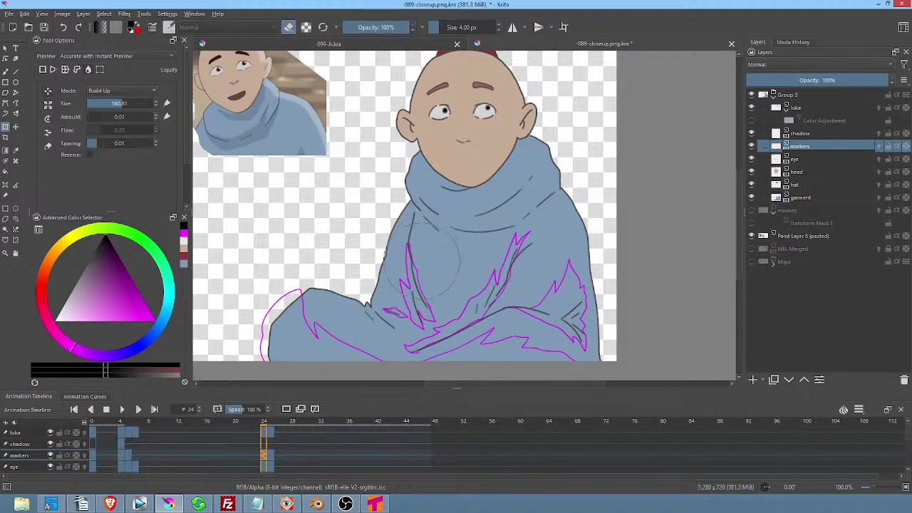
{"action": "left_click_drag", "start_coordinate": [268, 456], "coordinate": [264, 453]}
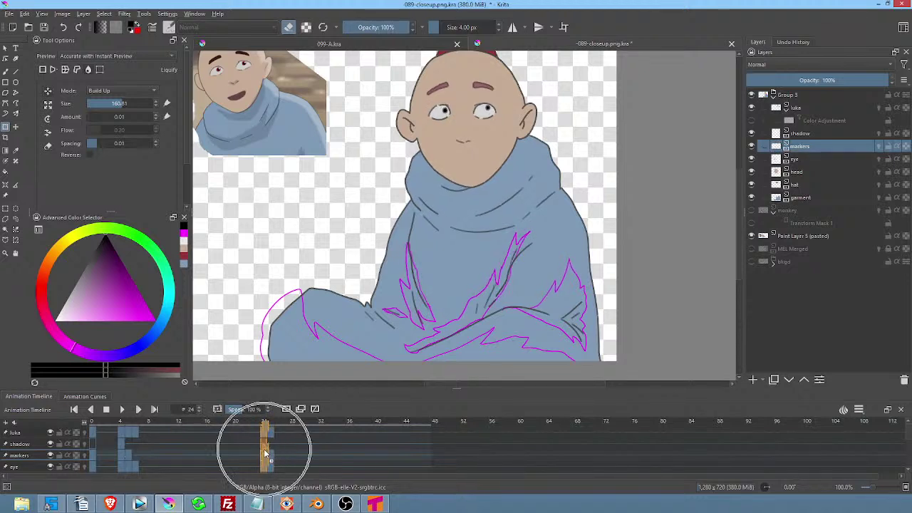
{"action": "left_click", "coordinate": [265, 456]}
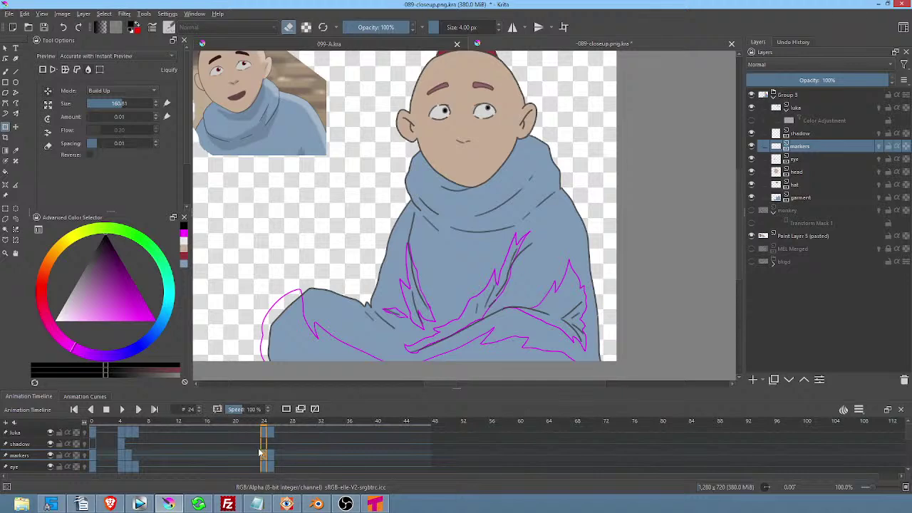
{"action": "left_click", "coordinate": [281, 456]}
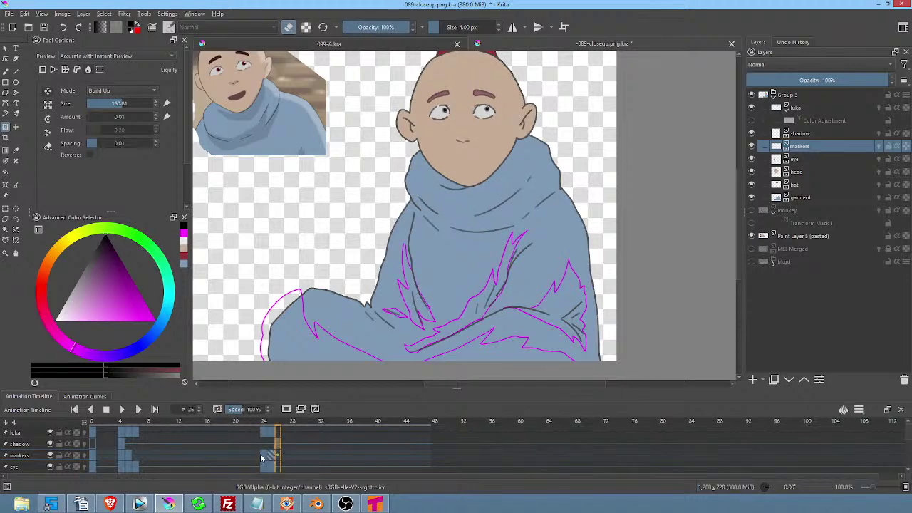
{"action": "left_click", "coordinate": [263, 456]}
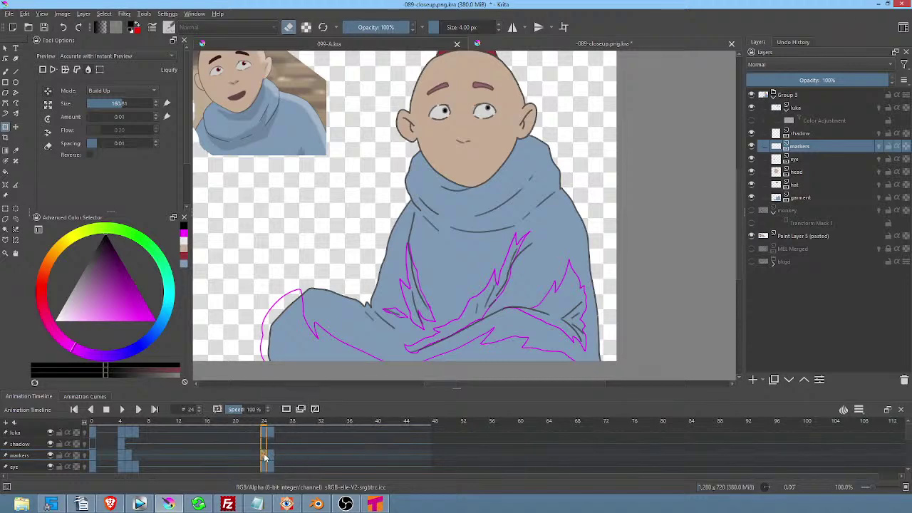
{"action": "left_click", "coordinate": [270, 456]}
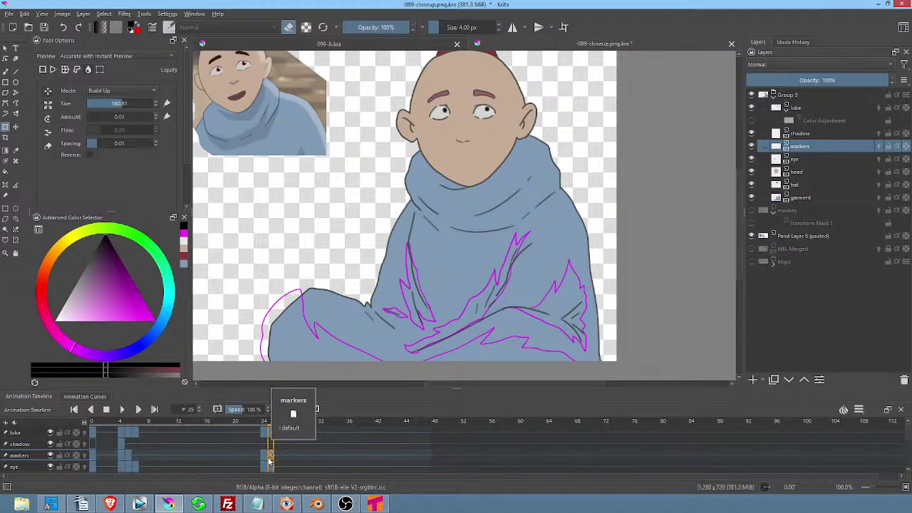
{"action": "key", "text": "Left"}
{"action": "key", "text": "Right"}
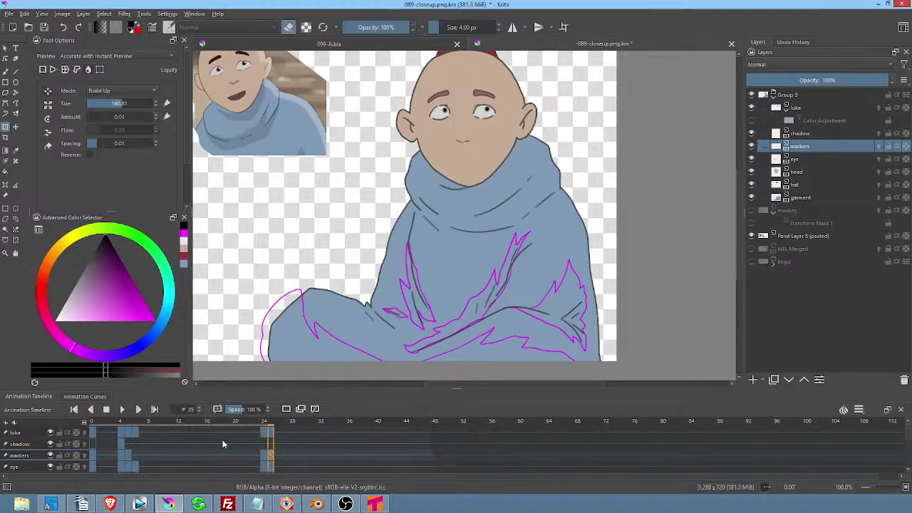
Check the markers on frames 0, 24 and 25 against the character drawing.
{"action": "left_click", "coordinate": [94, 454]}
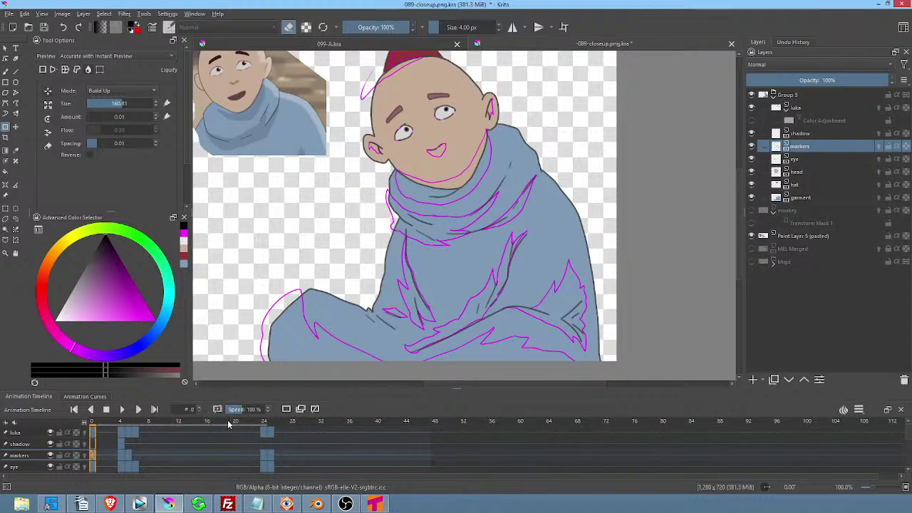
{"action": "left_click", "coordinate": [263, 431]}
{"action": "left_click", "coordinate": [271, 432]}
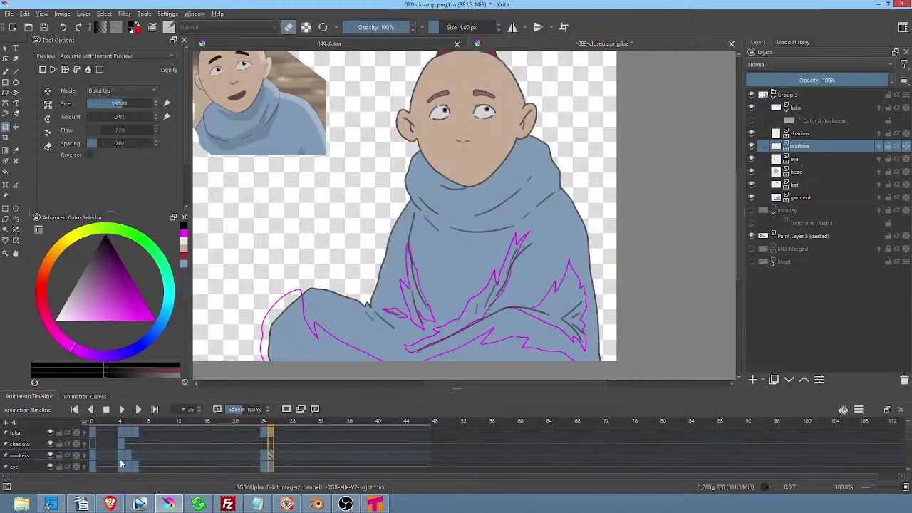
Compare the head drawing and its existing shadow markers between frames 0 and 4.
{"action": "left_click", "coordinate": [95, 458]}
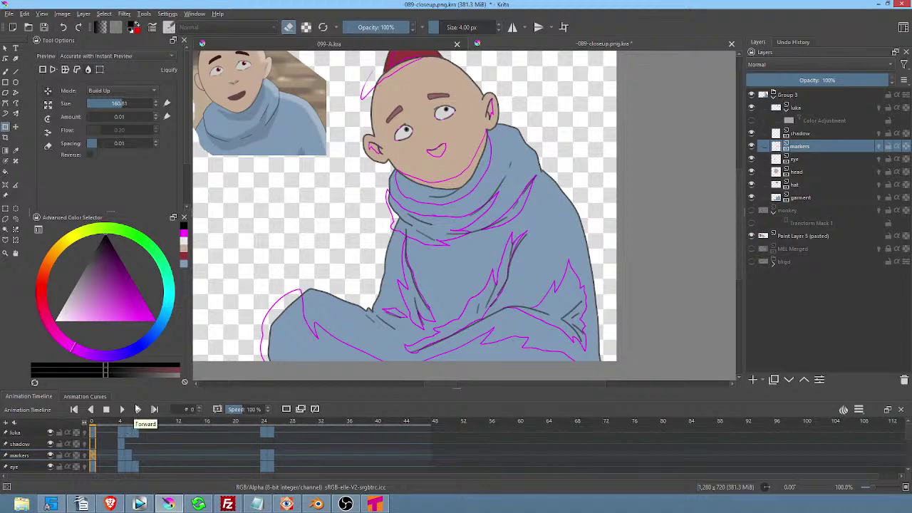
{"action": "scroll", "coordinate": [487, 179], "scroll_direction": "up", "scroll_amount": 2}
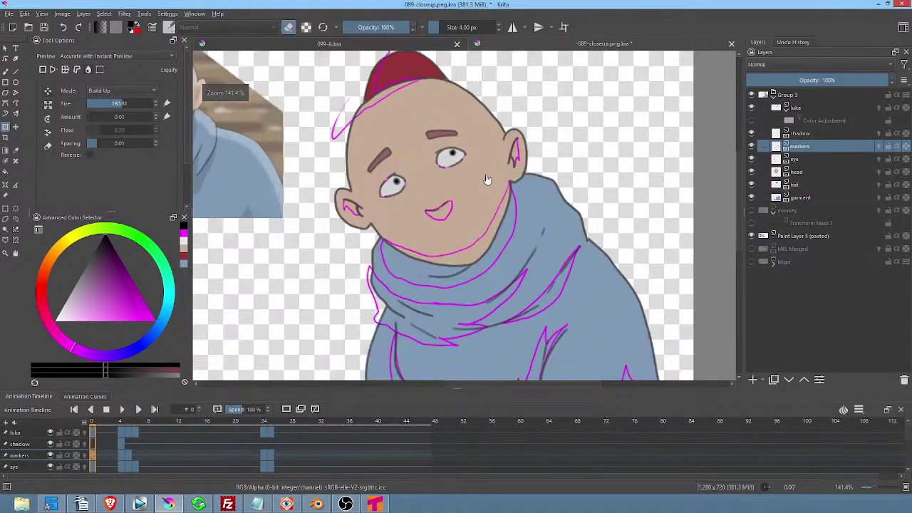
{"action": "left_click_drag", "start_coordinate": [486, 179], "coordinate": [523, 201]}
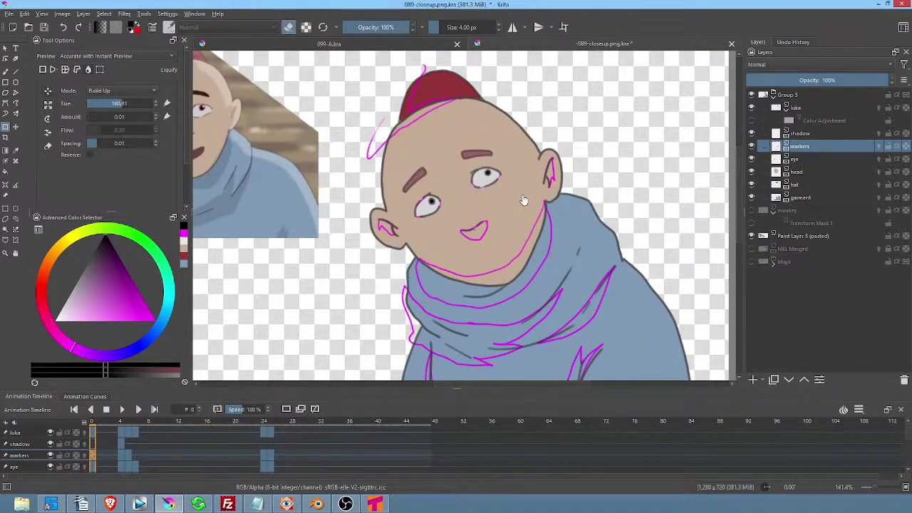
{"action": "key", "text": "b"}
{"action": "key", "text": "Right"}
{"action": "key", "text": "Right"}
{"action": "key", "text": "Right"}
{"action": "key", "text": "Right"}
{"action": "key", "text": "Left"}
{"action": "key", "text": "Left"}
{"action": "key", "text": "Left"}
{"action": "key", "text": "Left"}
{"action": "key", "text": "Right"}
{"action": "key", "text": "Right"}
{"action": "key", "text": "Right"}
{"action": "key", "text": "Right"}
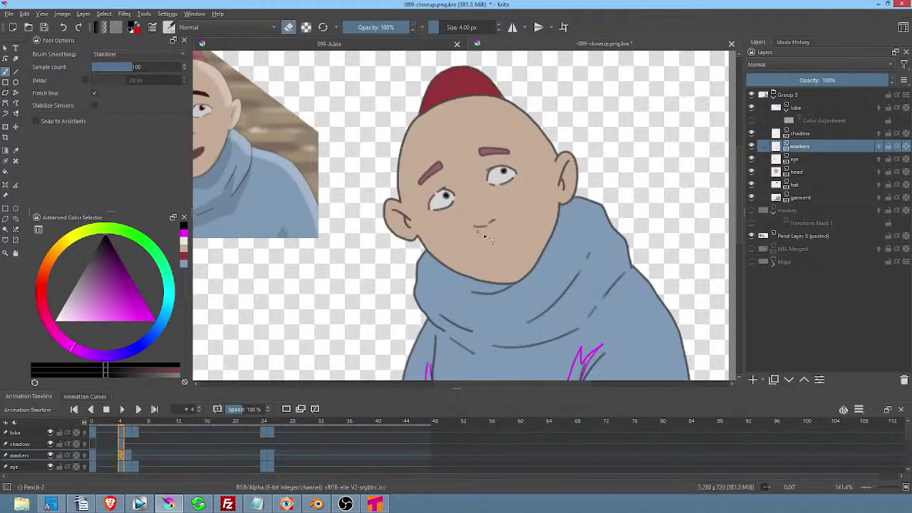
Turn off the brush's erase mode and switch its colour to magenta for the mouth marker on frame 4.
{"action": "key", "text": "e"}
{"action": "key", "text": "Left"}
{"action": "key", "text": "Left"}
{"action": "key", "text": "Left"}
{"action": "key", "text": "Left"}
{"action": "key", "text": "Right"}
{"action": "key", "text": "Right"}
{"action": "key", "text": "Right"}
{"action": "key", "text": "Right"}
{"action": "left_click_drag", "start_coordinate": [502, 218], "coordinate": [476, 226]}
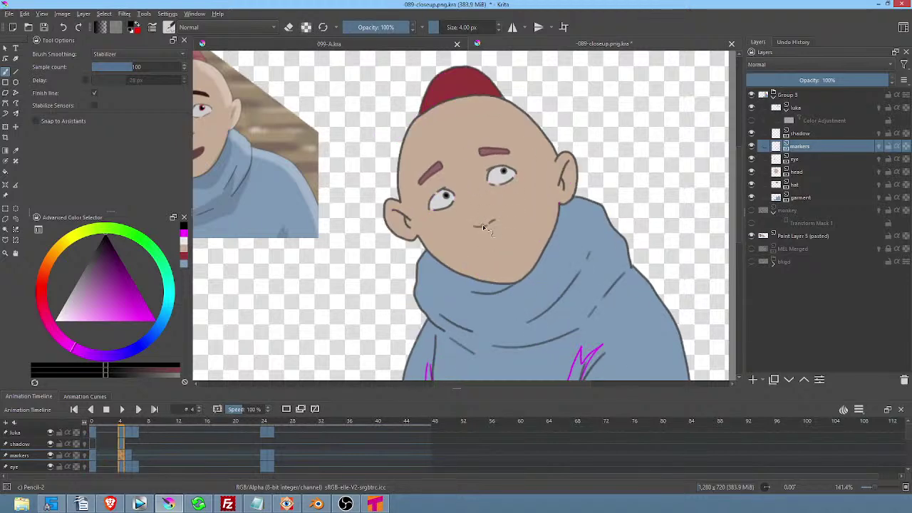
{"action": "key", "text": "Right"}
{"action": "key", "text": "Left"}
{"action": "left_click_drag", "start_coordinate": [94, 280], "coordinate": [182, 332]}
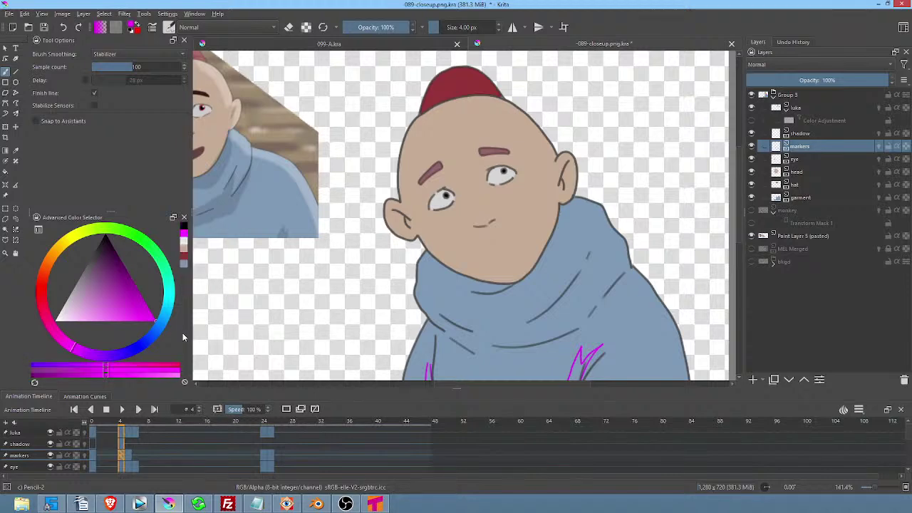
Draw the magenta shadow marker under the mouth line on frames 4, 5, 24 and 25, then play the animation to check it.
{"action": "mouse_move", "coordinate": [501, 226]}
{"action": "left_mouse_down"}
{"action": "mouse_move", "coordinate": [475, 230]}
{"action": "mouse_move", "coordinate": [488, 236]}
{"action": "mouse_move", "coordinate": [509, 220]}
{"action": "mouse_move", "coordinate": [499, 221]}
{"action": "mouse_move", "coordinate": [508, 232]}
{"action": "mouse_move", "coordinate": [524, 215]}
{"action": "mouse_move", "coordinate": [505, 218]}
{"action": "mouse_move", "coordinate": [526, 224]}
{"action": "left_mouse_up"}
{"action": "key", "text": "."}
{"action": "key", "text": "."}
{"action": "key", "text": "alt+period"}
{"action": "key", "text": "alt+comma"}
{"action": "key", "text": "alt+period"}
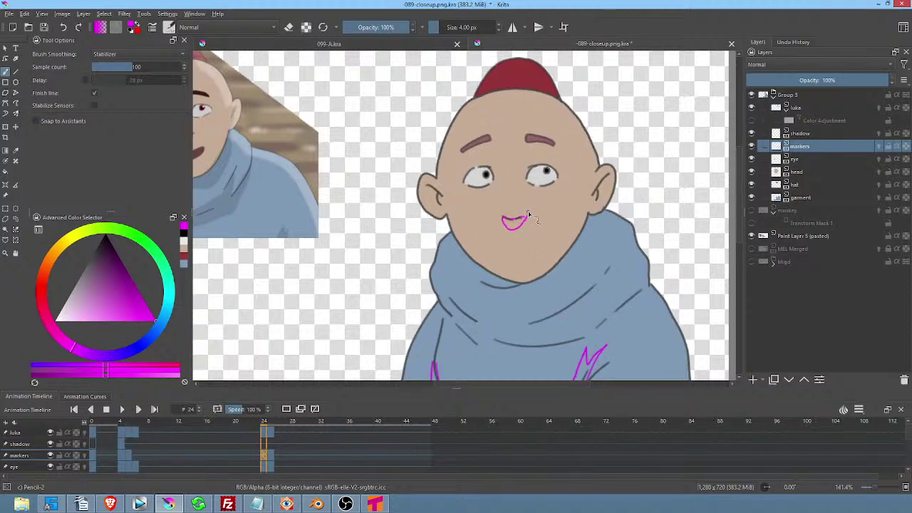
{"action": "key", "text": "period"}
{"action": "key", "text": "comma"}
{"action": "key", "text": "period"}
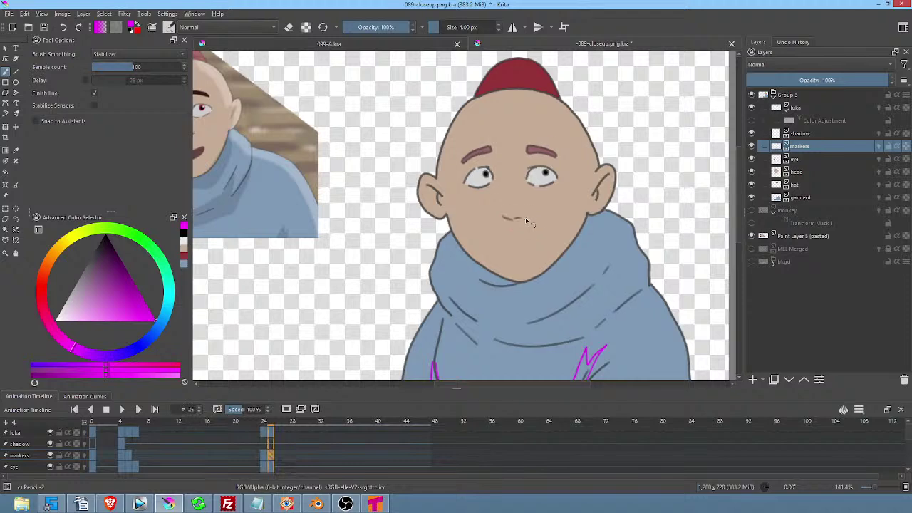
{"action": "mouse_move", "coordinate": [526, 220]}
{"action": "left_mouse_down"}
{"action": "mouse_move", "coordinate": [501, 216]}
{"action": "mouse_move", "coordinate": [518, 226]}
{"action": "mouse_move", "coordinate": [529, 214]}
{"action": "left_mouse_up"}
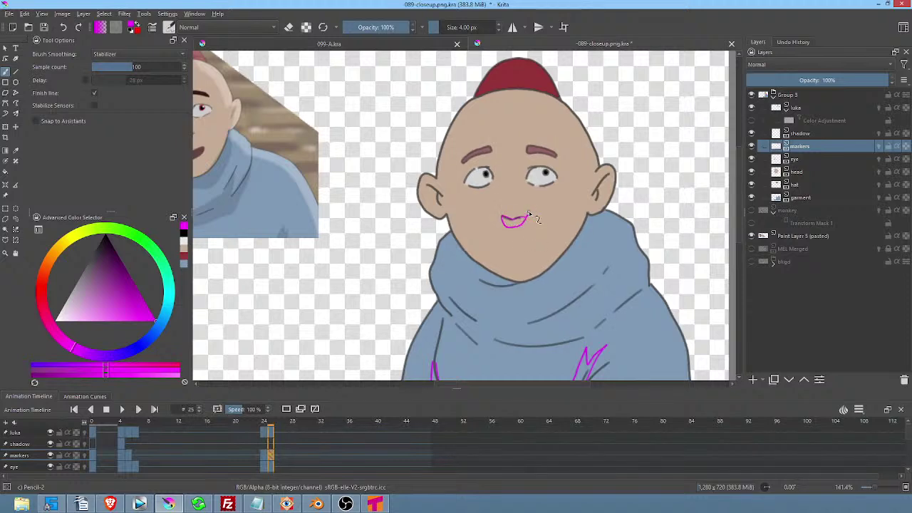
{"action": "key", "text": "space"}
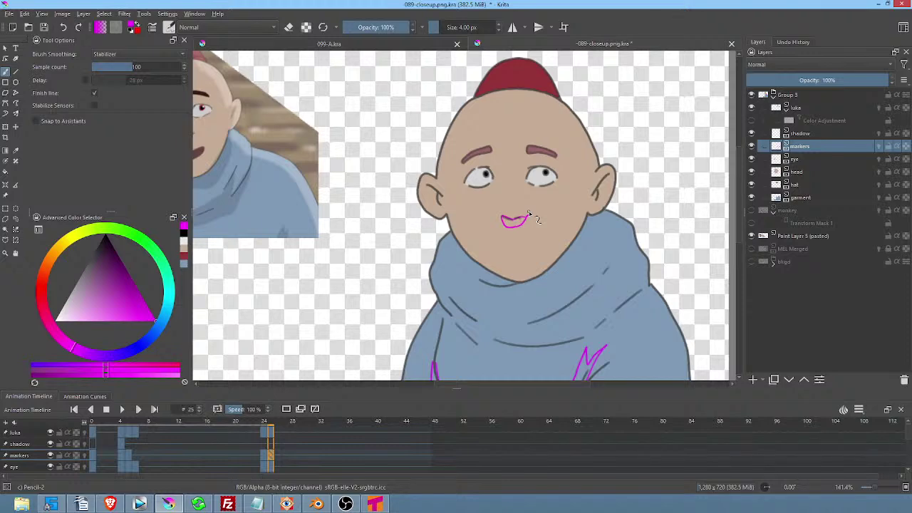
{"action": "key", "text": "space"}
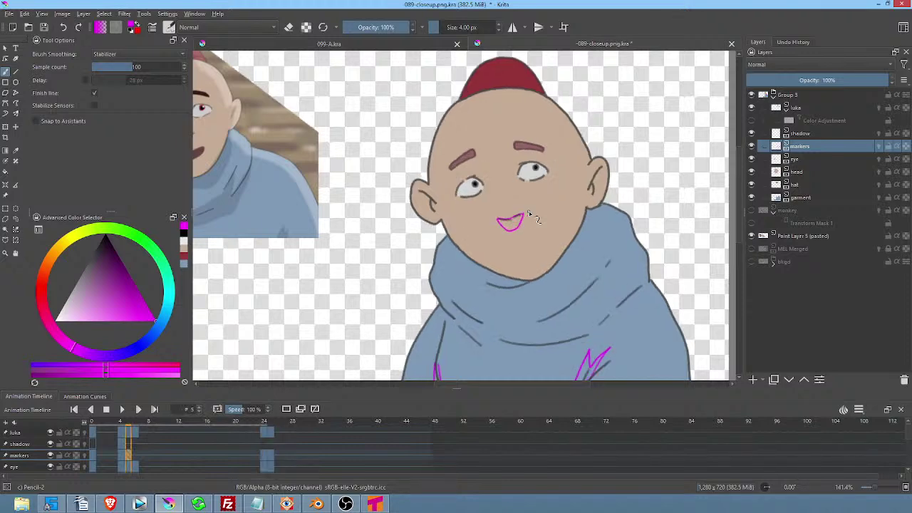
Draw the curved marker along the scarf's lower-right edge on frames 4, 5 and 24.
{"action": "middle_click", "coordinate": [616, 251]}
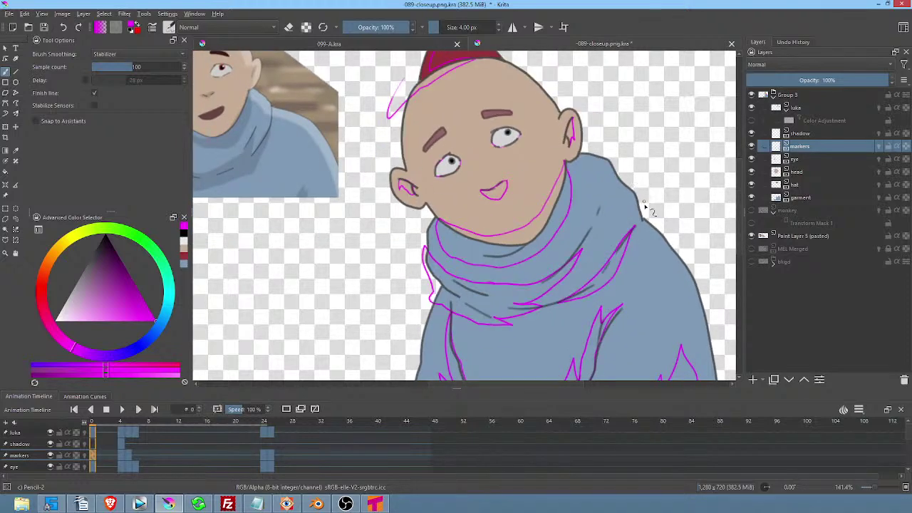
{"action": "mouse_move", "coordinate": [602, 280]}
{"action": "left_mouse_down"}
{"action": "mouse_move", "coordinate": [531, 309]}
{"action": "mouse_move", "coordinate": [591, 301]}
{"action": "mouse_move", "coordinate": [635, 245]}
{"action": "left_mouse_up"}
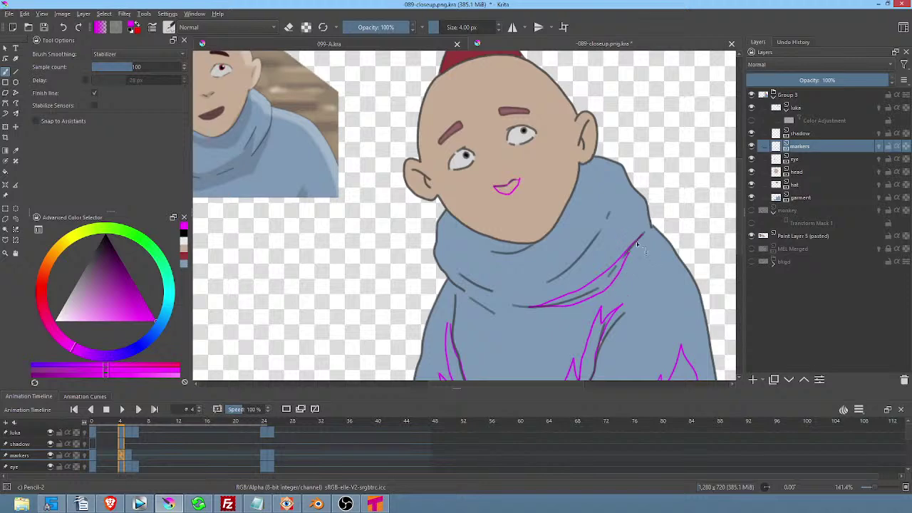
{"action": "key", "text": "space"}
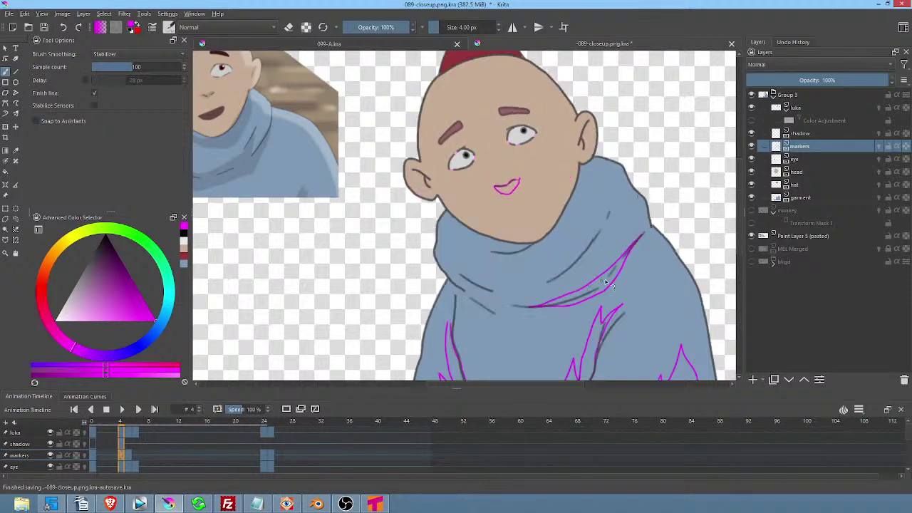
{"action": "mouse_move", "coordinate": [549, 304]}
{"action": "left_mouse_down"}
{"action": "mouse_move", "coordinate": [645, 265]}
{"action": "mouse_move", "coordinate": [663, 248]}
{"action": "mouse_move", "coordinate": [599, 300]}
{"action": "mouse_move", "coordinate": [560, 308]}
{"action": "left_mouse_up"}
{"action": "key", "text": "Left"}
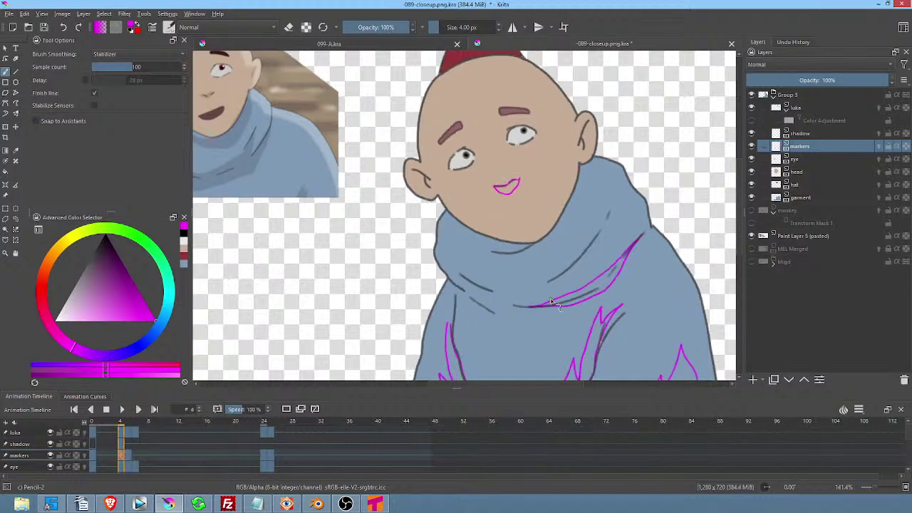
{"action": "key", "text": "space"}
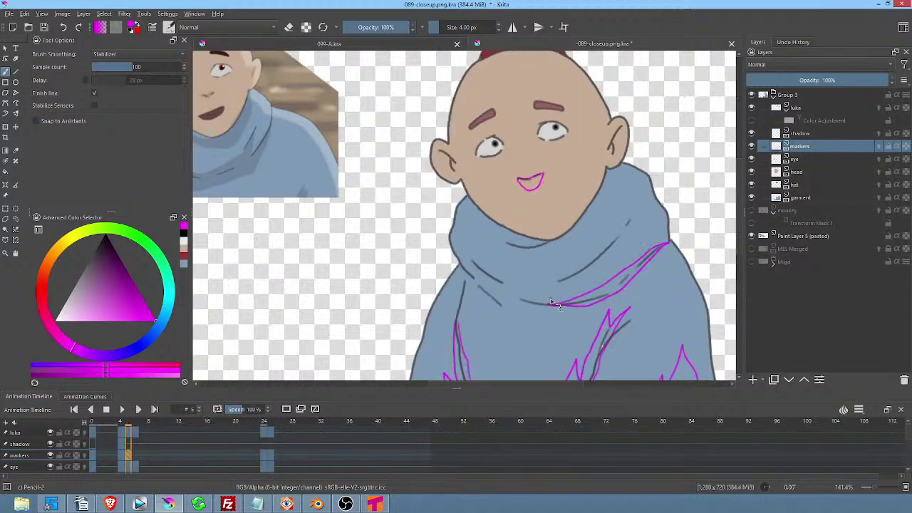
{"action": "mouse_move", "coordinate": [654, 258]}
{"action": "left_mouse_down"}
{"action": "mouse_move", "coordinate": [588, 296]}
{"action": "mouse_move", "coordinate": [531, 305]}
{"action": "left_mouse_up"}
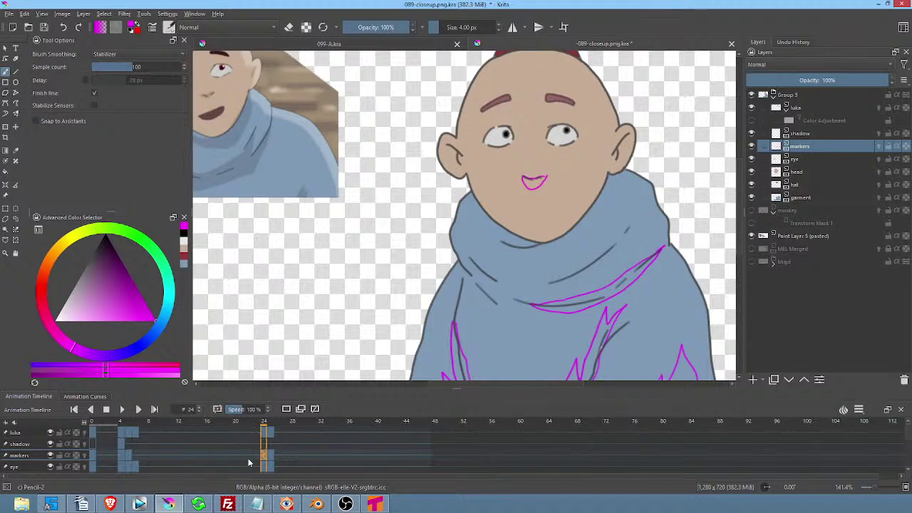
Draw the scarf's lower-right edge marker on frame 25 and compare it with frame 24.
{"action": "key", "text": "Left"}
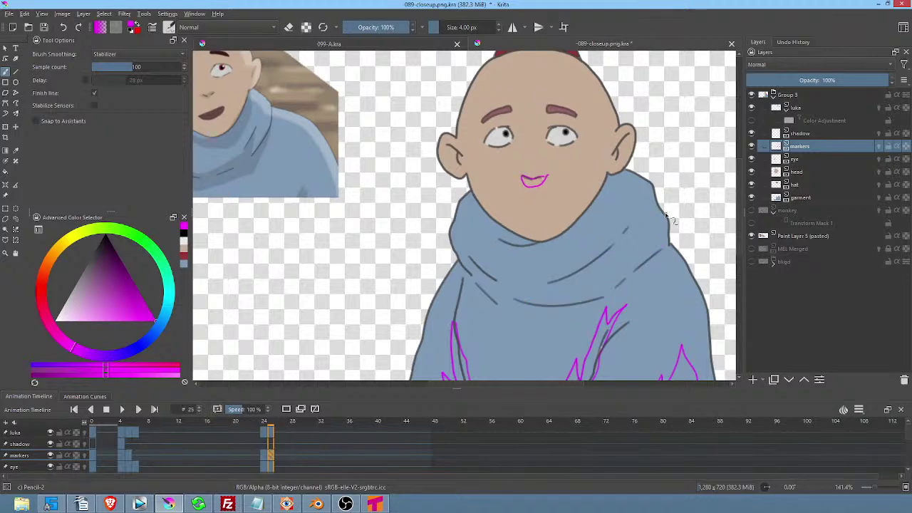
{"action": "key", "text": "Right"}
{"action": "key", "text": "comma"}
{"action": "key", "text": "period"}
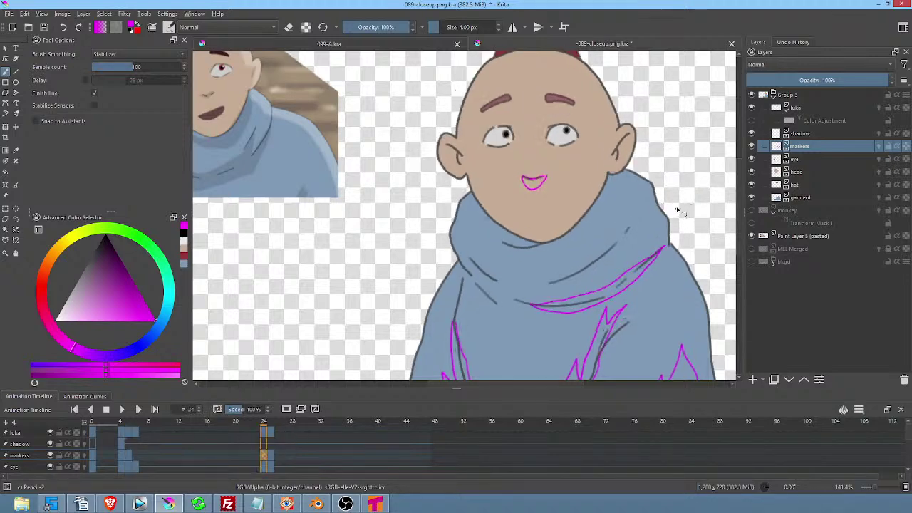
{"action": "key", "text": "period"}
{"action": "mouse_move", "coordinate": [641, 265]}
{"action": "left_mouse_down"}
{"action": "mouse_move", "coordinate": [584, 298]}
{"action": "mouse_move", "coordinate": [516, 304]}
{"action": "mouse_move", "coordinate": [594, 310]}
{"action": "mouse_move", "coordinate": [621, 298]}
{"action": "mouse_move", "coordinate": [675, 247]}
{"action": "left_mouse_up"}
{"action": "key", "text": "comma"}
{"action": "key", "text": "period"}
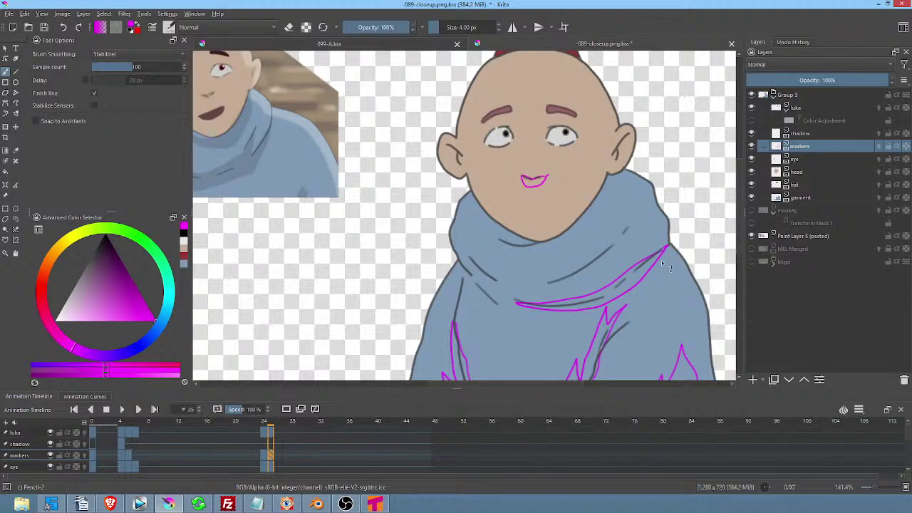
Remove the markers keyframe on frame 25 so that frame 24's markers hold through it.
{"action": "key", "text": "comma"}
{"action": "key", "text": "comma"}
{"action": "key", "text": "period"}
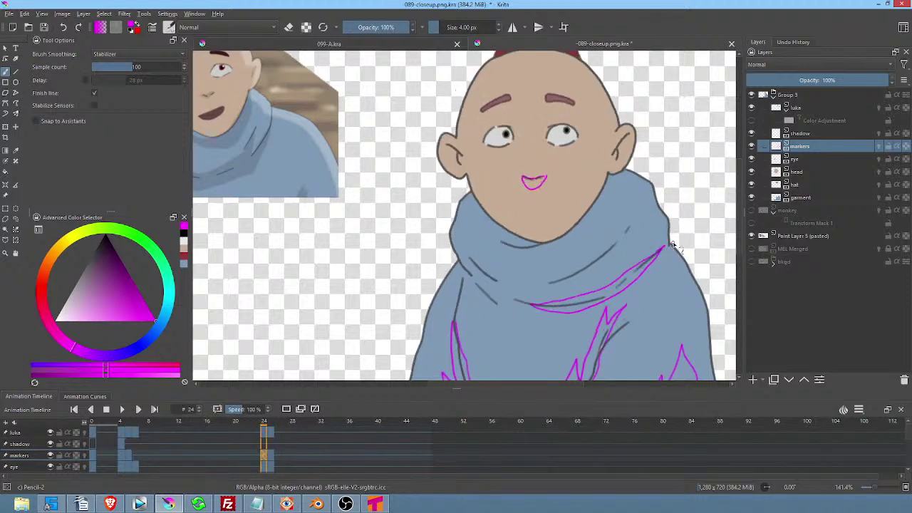
{"action": "left_click", "coordinate": [269, 457]}
{"action": "left_click", "coordinate": [265, 460]}
{"action": "left_click", "coordinate": [272, 458]}
{"action": "left_click", "coordinate": [265, 457]}
{"action": "left_click", "coordinate": [270, 457]}
{"action": "left_click", "coordinate": [274, 457]}
{"action": "left_click", "coordinate": [274, 457]}
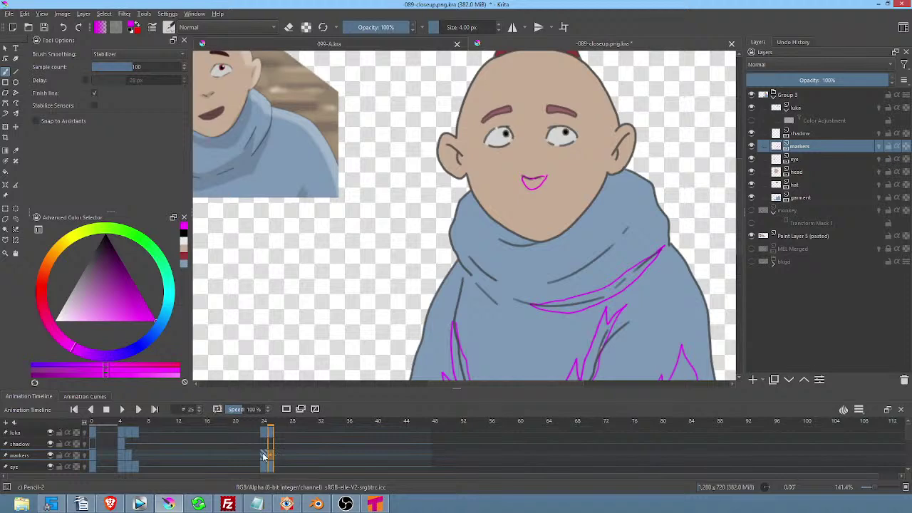
Draw the marker around the scarf's lower-left folds on frame 4 and compare it with frame 0.
{"action": "key", "text": "space"}
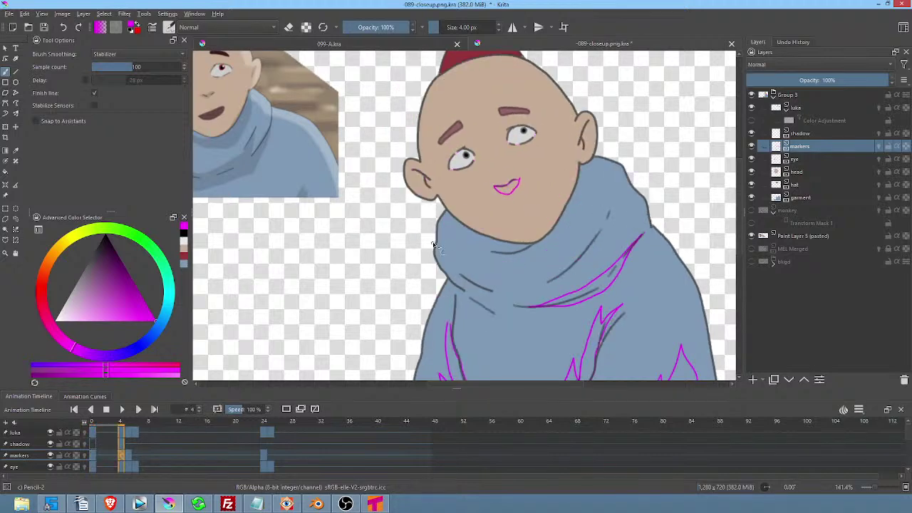
{"action": "mouse_move", "coordinate": [441, 251]}
{"action": "left_mouse_down"}
{"action": "mouse_move", "coordinate": [490, 297]}
{"action": "mouse_move", "coordinate": [543, 296]}
{"action": "mouse_move", "coordinate": [509, 303]}
{"action": "mouse_move", "coordinate": [532, 314]}
{"action": "mouse_move", "coordinate": [476, 310]}
{"action": "mouse_move", "coordinate": [480, 317]}
{"action": "mouse_move", "coordinate": [448, 304]}
{"action": "mouse_move", "coordinate": [430, 273]}
{"action": "left_mouse_up"}
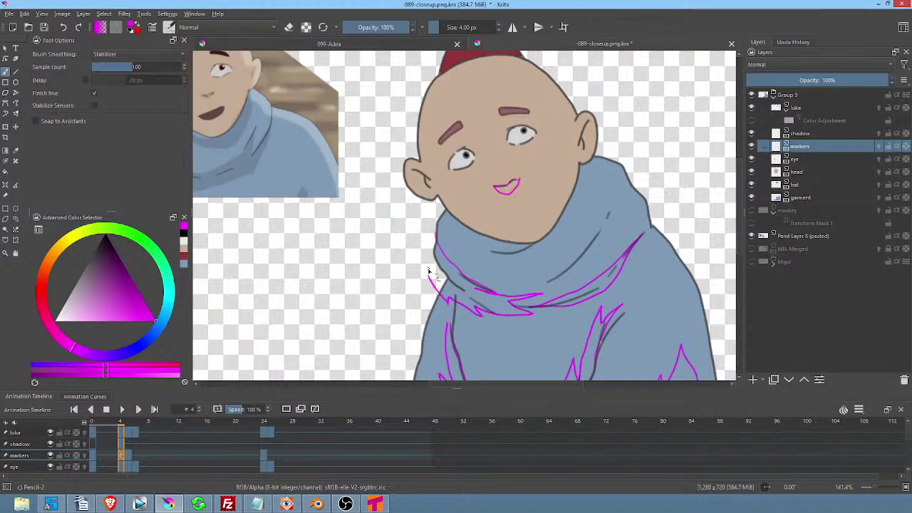
{"action": "key", "text": "space"}
{"action": "key", "text": "space"}
{"action": "key", "text": "space"}
{"action": "key", "text": "space"}
{"action": "key", "text": "space"}
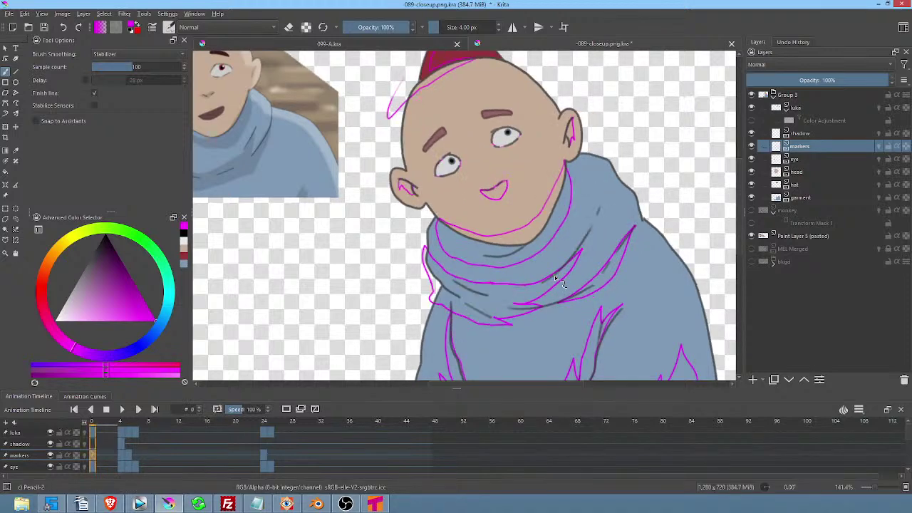
Draw the markers for the chin shadow, the scarf's upper-right fold and the left-hand ear on frame 4.
{"action": "key", "text": "space"}
{"action": "mouse_move", "coordinate": [578, 164]}
{"action": "left_mouse_down"}
{"action": "mouse_move", "coordinate": [569, 207]}
{"action": "mouse_move", "coordinate": [531, 235]}
{"action": "mouse_move", "coordinate": [492, 233]}
{"action": "mouse_move", "coordinate": [445, 208]}
{"action": "left_mouse_up"}
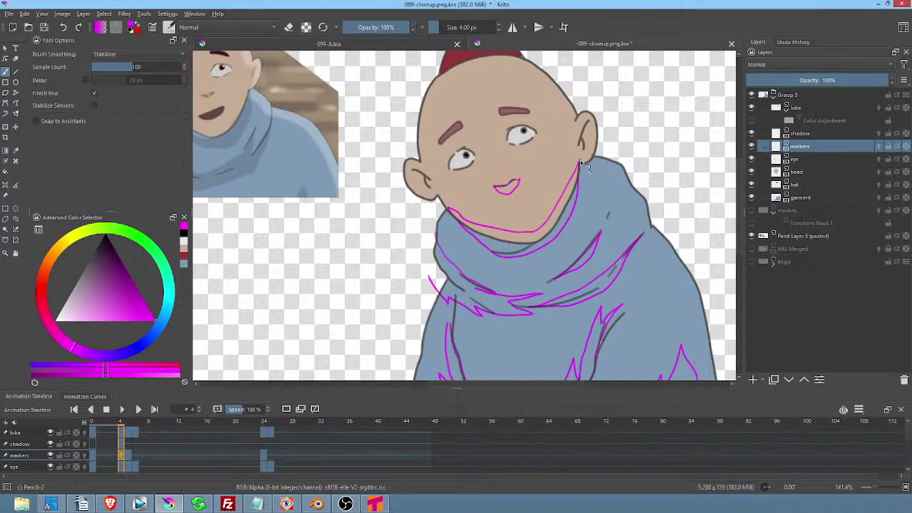
{"action": "key", "text": "space"}
{"action": "key", "text": "space"}
{"action": "left_click_drag", "start_coordinate": [420, 186], "coordinate": [428, 187]}
{"action": "key", "text": "space"}
Outline the hat's shadow with a marker on frame 4, using frame 0's hat marker as reference.
{"action": "middle_click", "coordinate": [492, 81]}
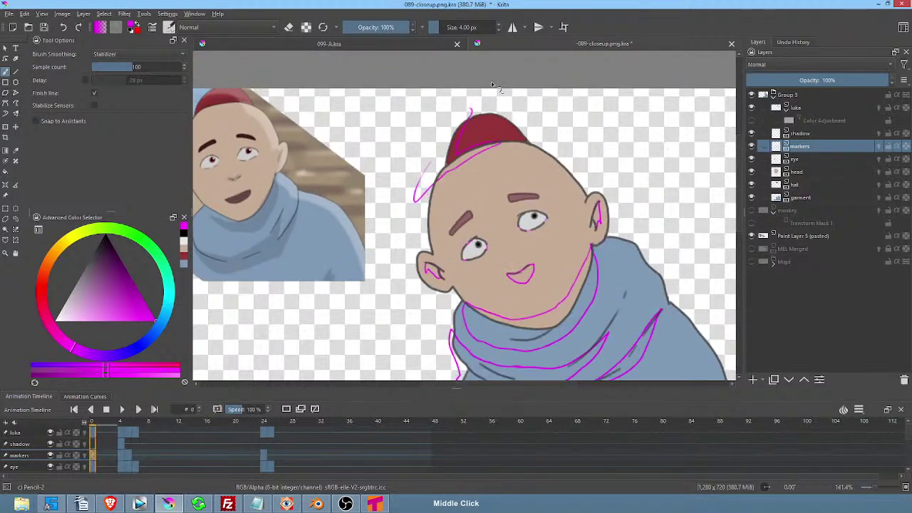
{"action": "left_click_drag", "start_coordinate": [496, 112], "coordinate": [480, 116]}
{"action": "mouse_move", "coordinate": [461, 146]}
{"action": "left_mouse_down"}
{"action": "mouse_move", "coordinate": [446, 184]}
{"action": "mouse_move", "coordinate": [531, 140]}
{"action": "left_mouse_up"}
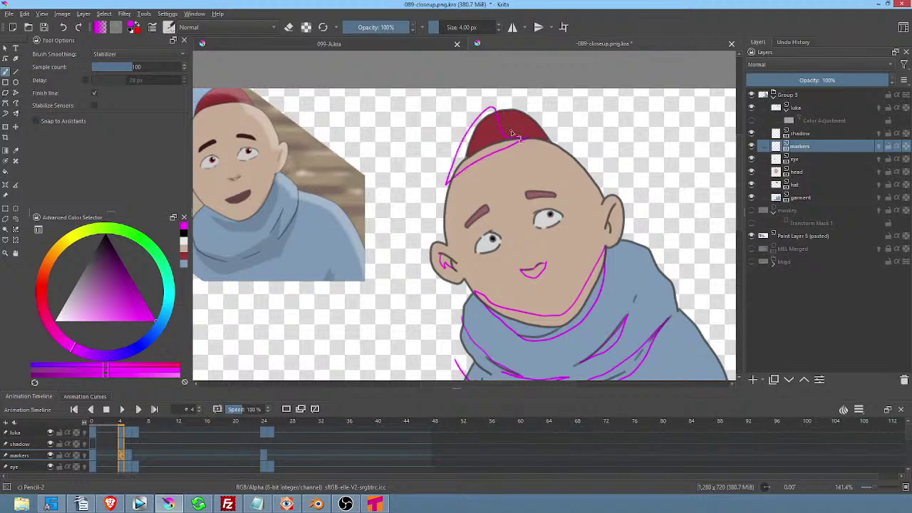
{"action": "key", "text": "Left"}
{"action": "key", "text": "Right"}
{"action": "key", "text": "Right"}
{"action": "key", "text": "Left"}
Draw the scarf's lower-left and upper-right fold markers on frame 5, matching those on frame 4.
{"action": "middle_click", "coordinate": [511, 134]}
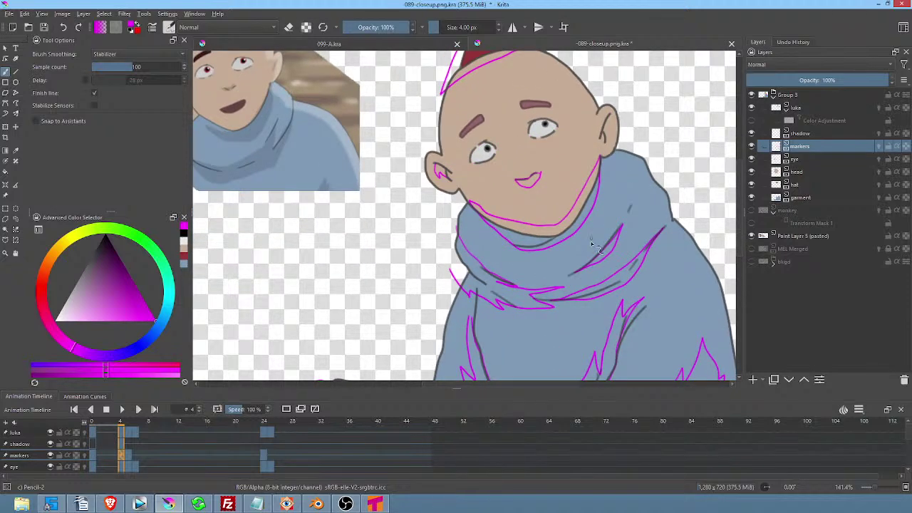
{"action": "key", "text": "Right"}
{"action": "key", "text": "Left"}
{"action": "key", "text": "Right"}
{"action": "mouse_move", "coordinate": [470, 212]}
{"action": "left_mouse_down"}
{"action": "mouse_move", "coordinate": [522, 273]}
{"action": "mouse_move", "coordinate": [560, 293]}
{"action": "mouse_move", "coordinate": [559, 286]}
{"action": "left_mouse_up"}
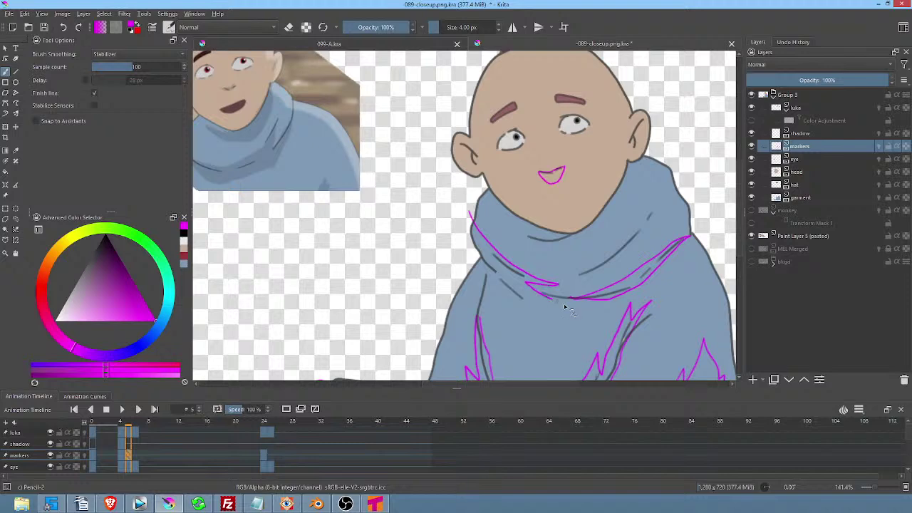
{"action": "key", "text": "Left"}
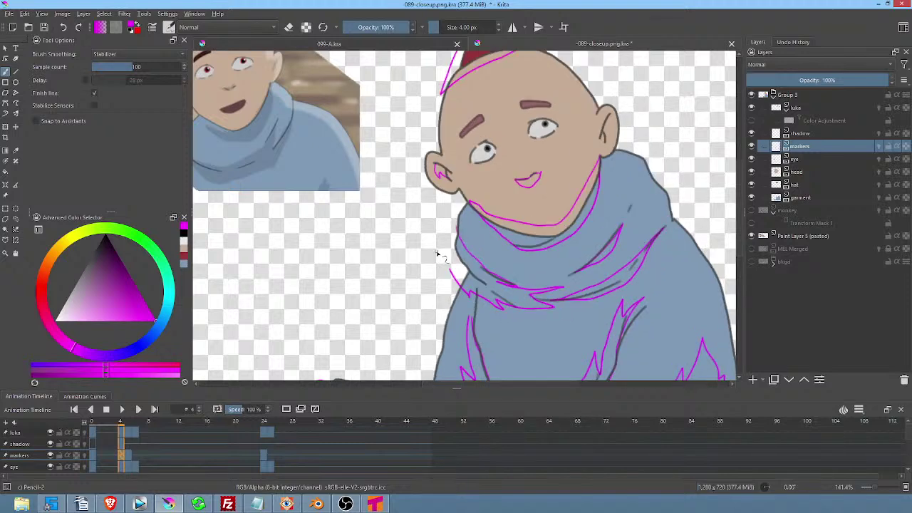
{"action": "key", "text": "Right"}
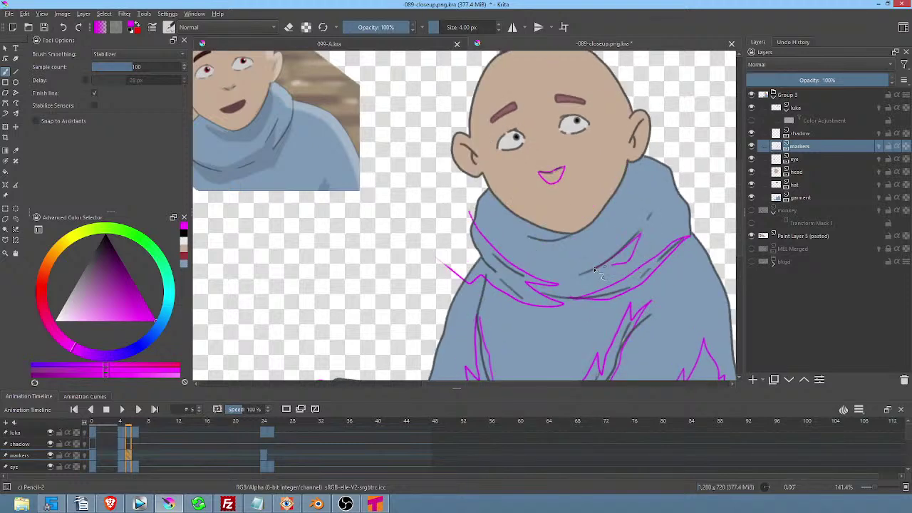
{"action": "key", "text": "Left"}
{"action": "key", "text": "Right"}
{"action": "key", "text": "Left"}
{"action": "key", "text": "Right"}
{"action": "mouse_move", "coordinate": [628, 161]}
{"action": "left_mouse_down"}
{"action": "mouse_move", "coordinate": [600, 208]}
{"action": "mouse_move", "coordinate": [574, 223]}
{"action": "mouse_move", "coordinate": [516, 213]}
{"action": "mouse_move", "coordinate": [492, 183]}
{"action": "left_mouse_up"}
{"action": "left_click_drag", "start_coordinate": [588, 230], "coordinate": [617, 183]}
{"action": "key", "text": "ctrl+z"}
{"action": "key", "text": "ctrl+z"}
Raise the stabilizer's sample count to 540 and draw the chin and neck shadow marker on frame 5.
{"action": "left_click_drag", "start_coordinate": [144, 69], "coordinate": [161, 66]}
{"action": "left_click_drag", "start_coordinate": [487, 176], "coordinate": [501, 207]}
{"action": "mouse_move", "coordinate": [536, 237]}
{"action": "left_mouse_down"}
{"action": "mouse_move", "coordinate": [573, 243]}
{"action": "mouse_move", "coordinate": [599, 228]}
{"action": "mouse_move", "coordinate": [629, 161]}
{"action": "mouse_move", "coordinate": [587, 213]}
{"action": "mouse_move", "coordinate": [542, 215]}
{"action": "mouse_move", "coordinate": [487, 173]}
{"action": "left_mouse_up"}
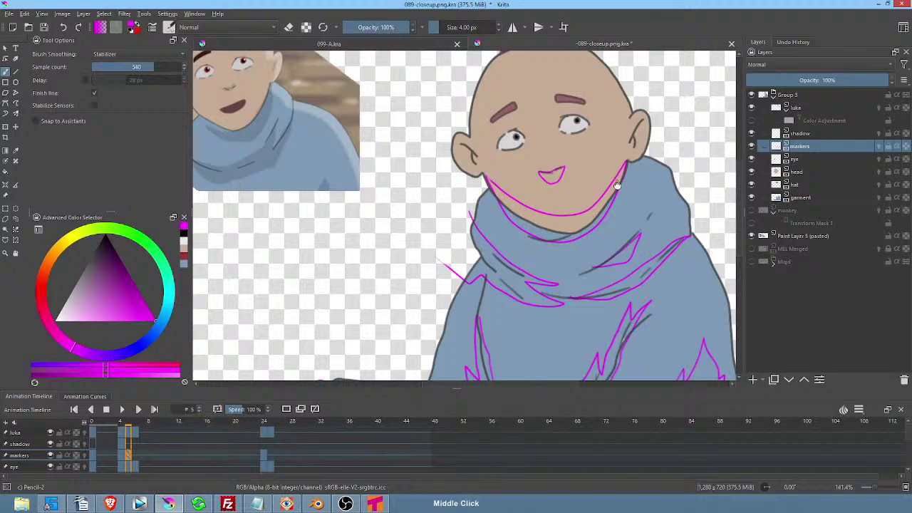
Draw the inner shadow markers in both ears on frame 5.
{"action": "key", "text": "space"}
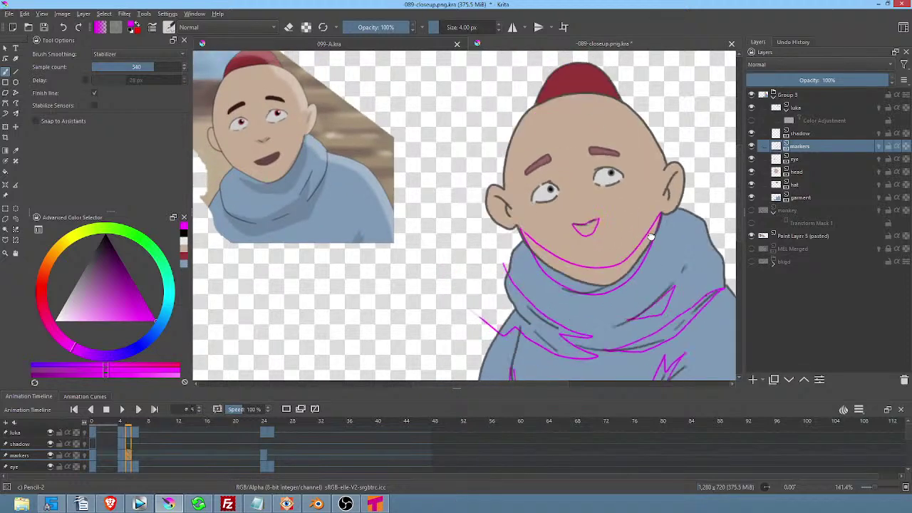
{"action": "left_click_drag", "start_coordinate": [676, 171], "coordinate": [678, 193]}
{"action": "key", "text": "Right"}
{"action": "key", "text": "Left"}
{"action": "mouse_move", "coordinate": [500, 200]}
{"action": "left_mouse_down"}
{"action": "mouse_move", "coordinate": [508, 222]}
{"action": "mouse_move", "coordinate": [507, 208]}
{"action": "left_mouse_up"}
Draw the shadow marker across the forehead and hat on frame 5.
{"action": "key", "text": "space"}
{"action": "key", "text": "space"}
{"action": "mouse_move", "coordinate": [506, 148]}
{"action": "left_mouse_down"}
{"action": "mouse_move", "coordinate": [554, 112]}
{"action": "mouse_move", "coordinate": [606, 94]}
{"action": "mouse_move", "coordinate": [567, 79]}
{"action": "mouse_move", "coordinate": [503, 102]}
{"action": "left_mouse_up"}
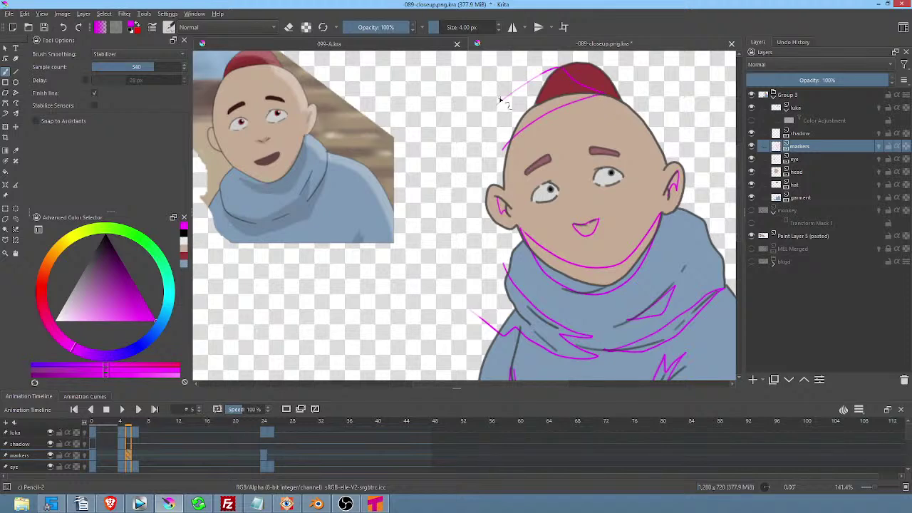
Draw the forehead-and-hat shadow marker and the inner shadow markers in both ears on frame 24.
{"action": "key", "text": "Left"}
{"action": "key", "text": "space"}
{"action": "mouse_move", "coordinate": [512, 160]}
{"action": "left_mouse_down"}
{"action": "mouse_move", "coordinate": [566, 113]}
{"action": "mouse_move", "coordinate": [611, 92]}
{"action": "mouse_move", "coordinate": [525, 85]}
{"action": "left_mouse_up"}
{"action": "left_click_drag", "start_coordinate": [505, 198], "coordinate": [514, 208]}
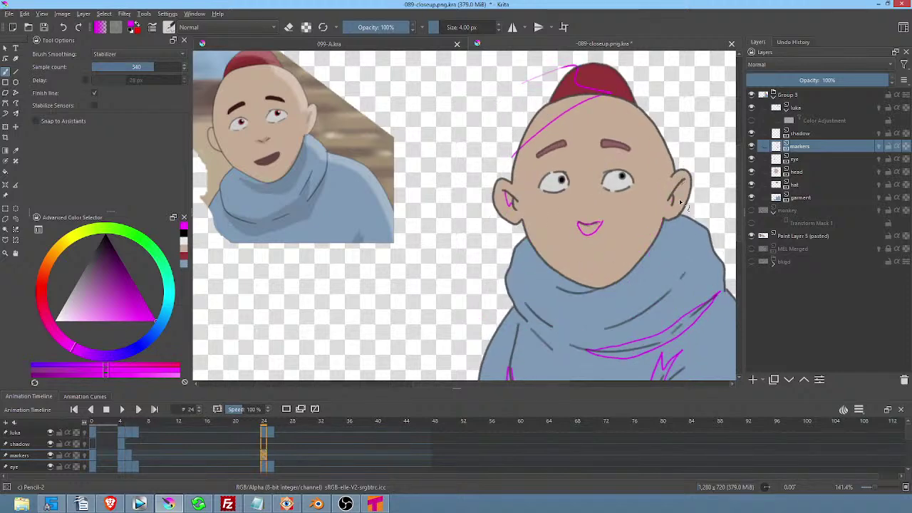
{"action": "left_click_drag", "start_coordinate": [682, 203], "coordinate": [664, 173]}
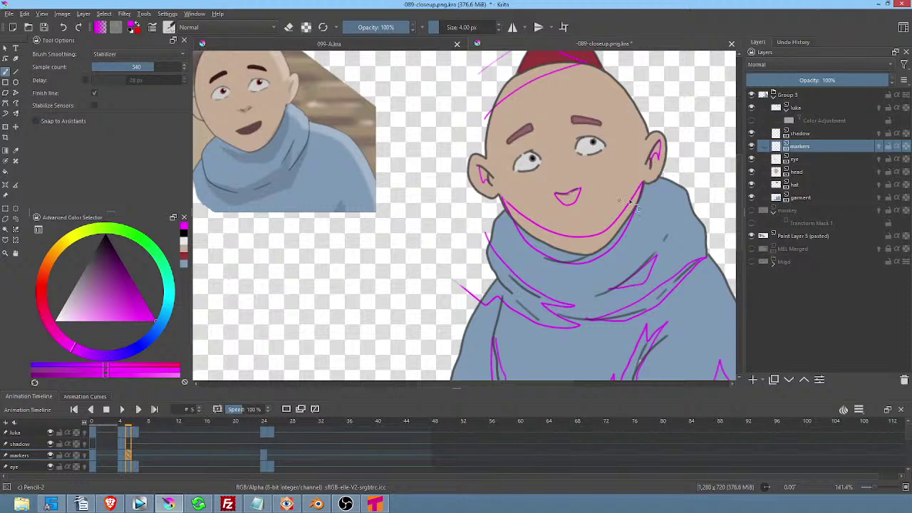
Liquify the chin and neck markers on frame 5, pushing the chin curve down closer to the jawline.
{"action": "key", "text": "ctrl+t"}
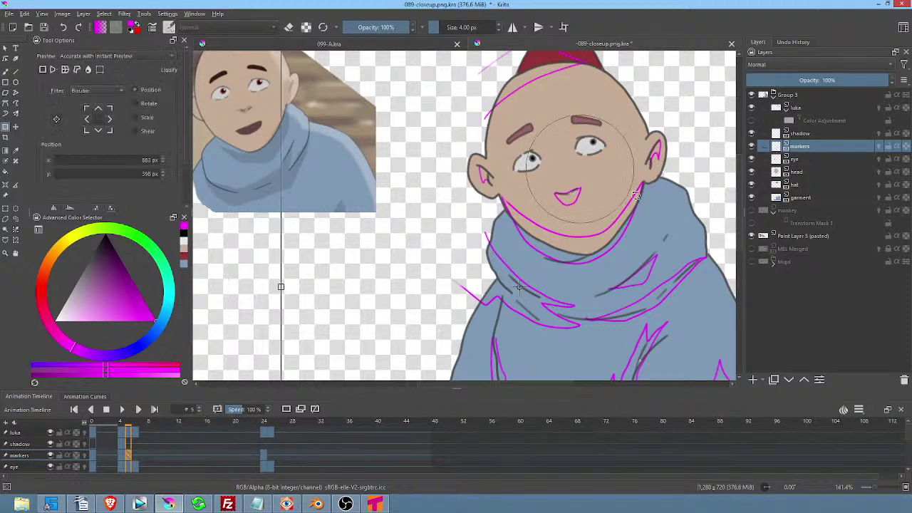
{"action": "right_click", "coordinate": [585, 200]}
{"action": "left_click", "coordinate": [625, 275]}
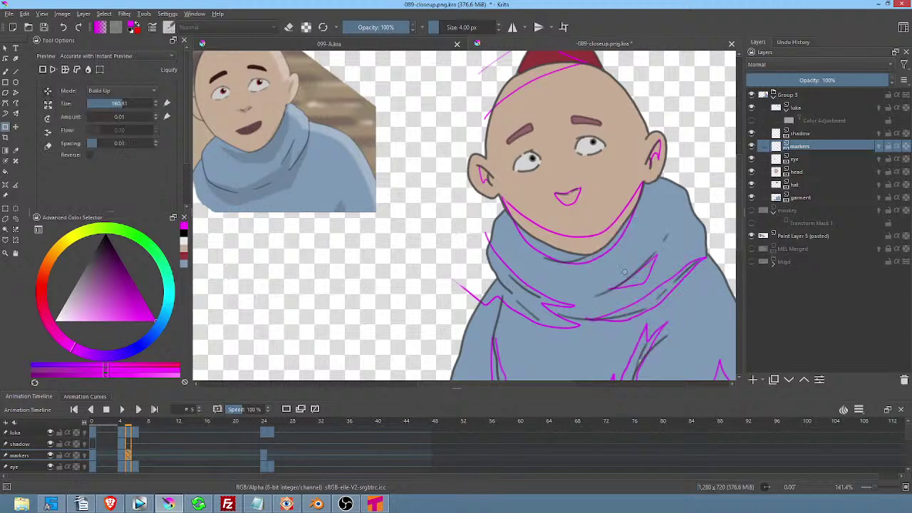
{"action": "key", "text": "bracketleft"}
{"action": "key", "text": "bracketleft"}
{"action": "key", "text": "bracketleft"}
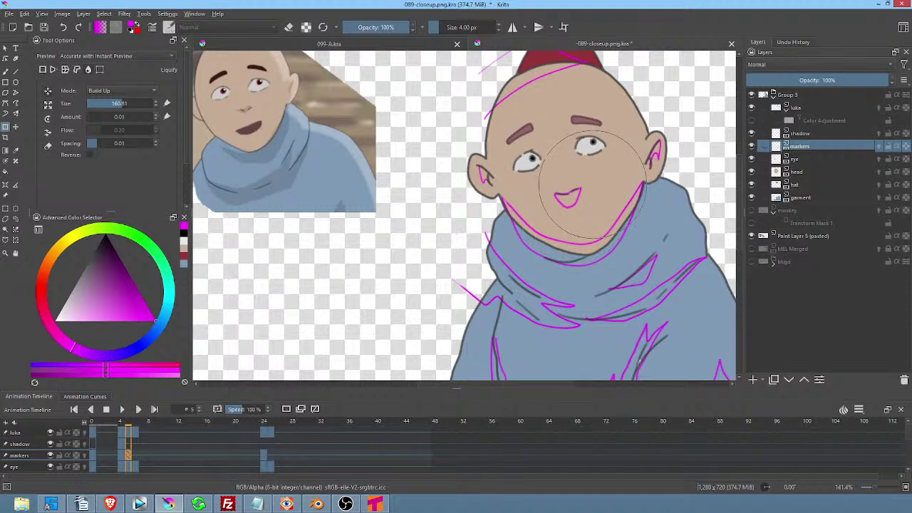
{"action": "key", "text": "bracketright"}
{"action": "key", "text": "bracketright"}
{"action": "key", "text": "bracketright"}
{"action": "key", "text": "bracketright"}
{"action": "mouse_move", "coordinate": [588, 184]}
{"action": "left_mouse_down"}
{"action": "mouse_move", "coordinate": [600, 174]}
{"action": "mouse_move", "coordinate": [522, 247]}
{"action": "mouse_move", "coordinate": [534, 231]}
{"action": "left_mouse_up"}
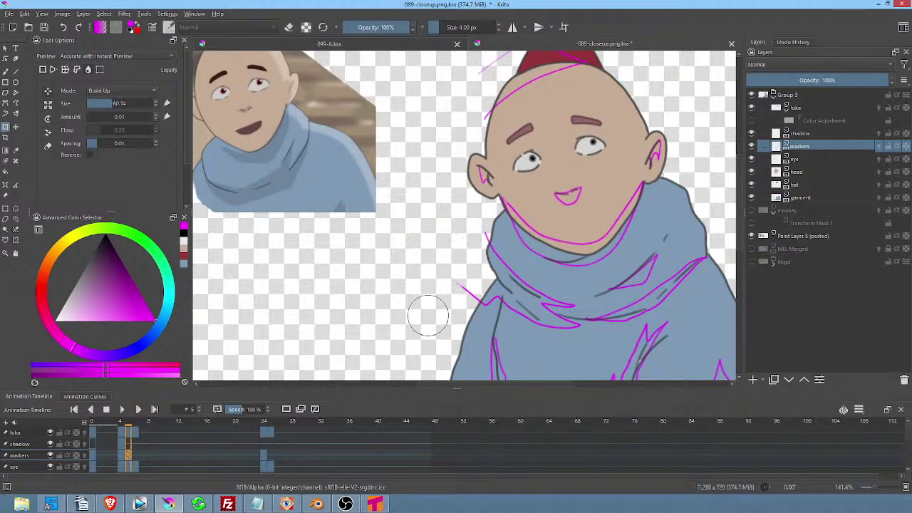
{"action": "mouse_move", "coordinate": [563, 195]}
{"action": "left_mouse_down"}
{"action": "mouse_move", "coordinate": [602, 174]}
{"action": "mouse_move", "coordinate": [554, 203]}
{"action": "mouse_move", "coordinate": [482, 287]}
{"action": "mouse_move", "coordinate": [492, 266]}
{"action": "left_mouse_up"}
Draw the missing inner shadow marker in the ear on the image's right side on frame 4.
{"action": "key", "text": "b"}
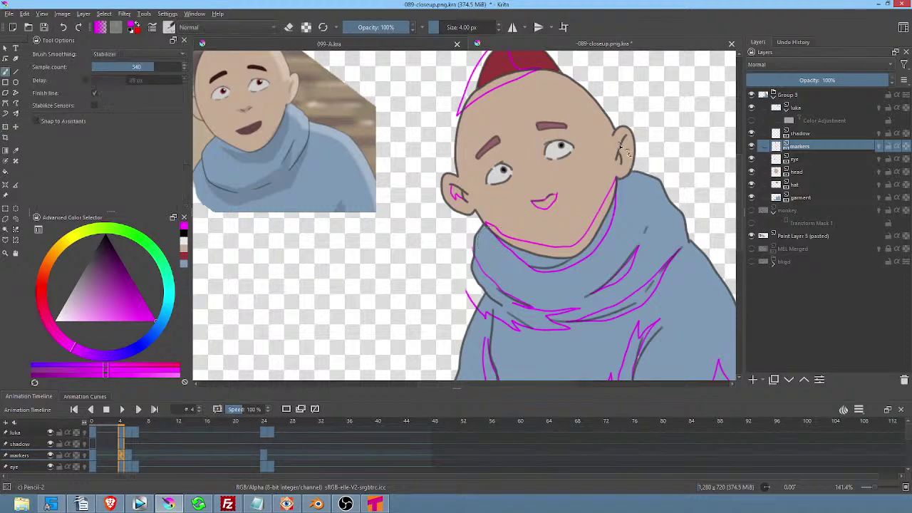
{"action": "left_click_drag", "start_coordinate": [626, 139], "coordinate": [622, 163]}
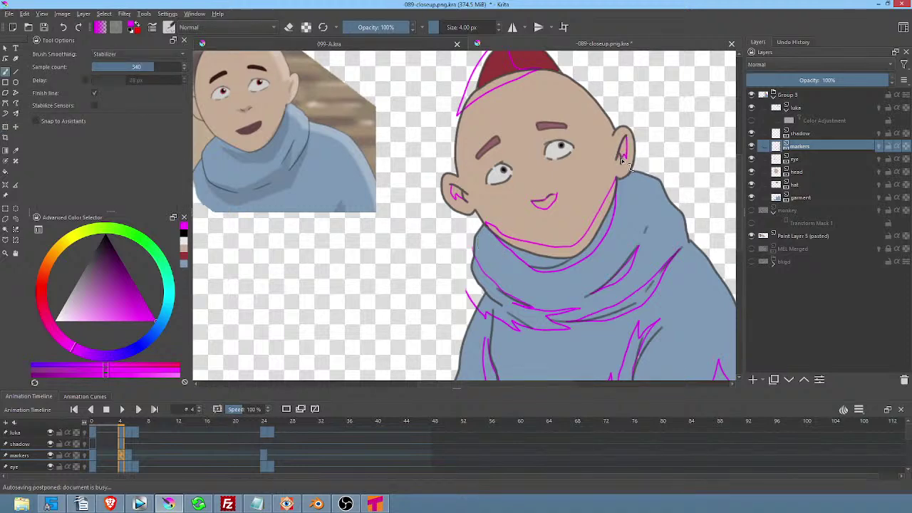
{"action": "middle_click", "coordinate": [621, 163]}
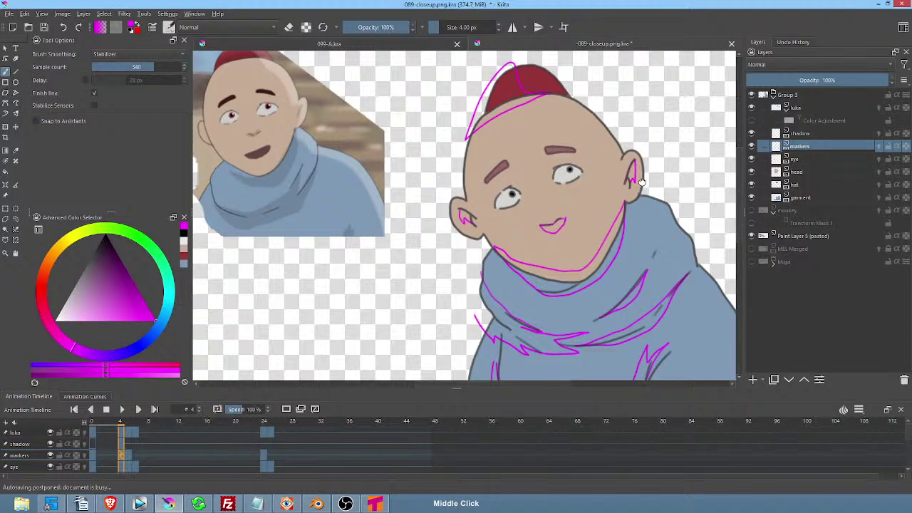
Draw the chin and neck shadow markers on frame 24, following those on the earlier keyframes.
{"action": "key", "text": "alt+period"}
{"action": "key", "text": "alt+comma"}
{"action": "key", "text": "alt+period"}
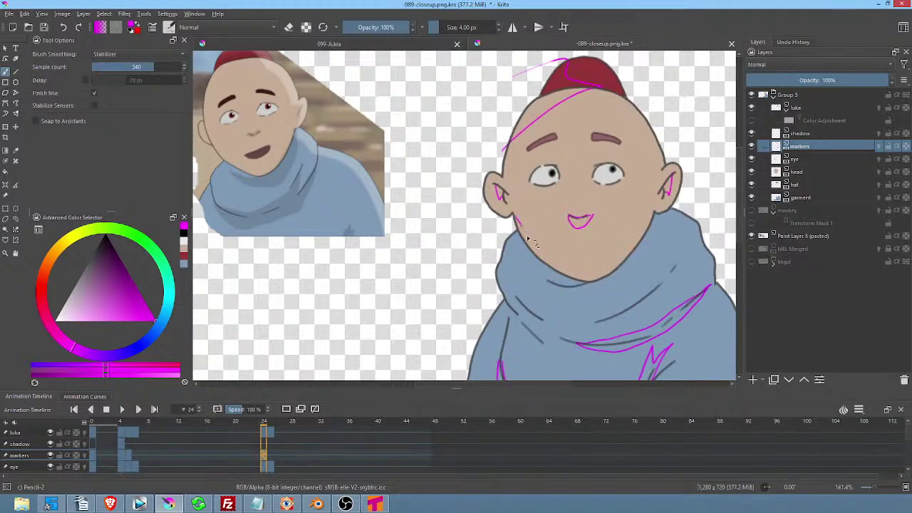
{"action": "mouse_move", "coordinate": [553, 266]}
{"action": "left_mouse_down"}
{"action": "mouse_move", "coordinate": [569, 275]}
{"action": "mouse_move", "coordinate": [608, 270]}
{"action": "left_mouse_up"}
{"action": "left_click_drag", "start_coordinate": [665, 215], "coordinate": [654, 243]}
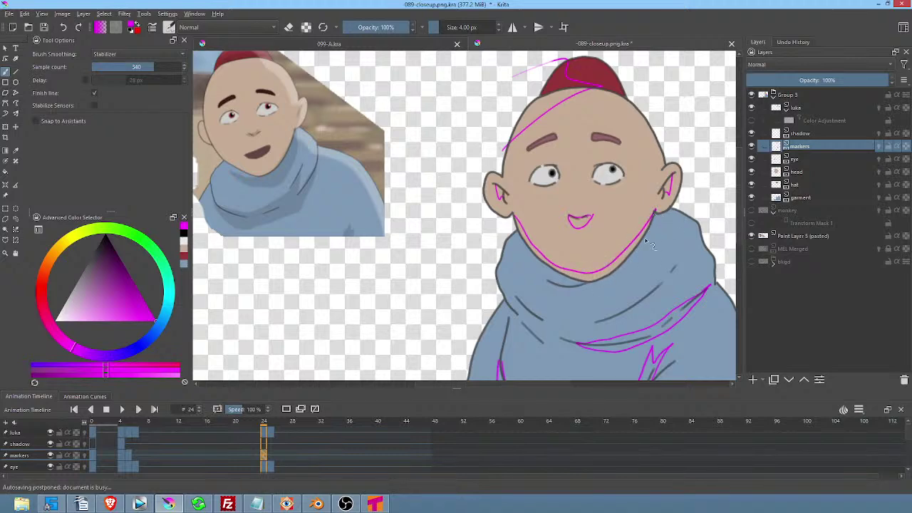
{"action": "mouse_move", "coordinate": [612, 280]}
{"action": "left_mouse_down"}
{"action": "mouse_move", "coordinate": [572, 289]}
{"action": "mouse_move", "coordinate": [539, 265]}
{"action": "mouse_move", "coordinate": [519, 217]}
{"action": "left_mouse_up"}
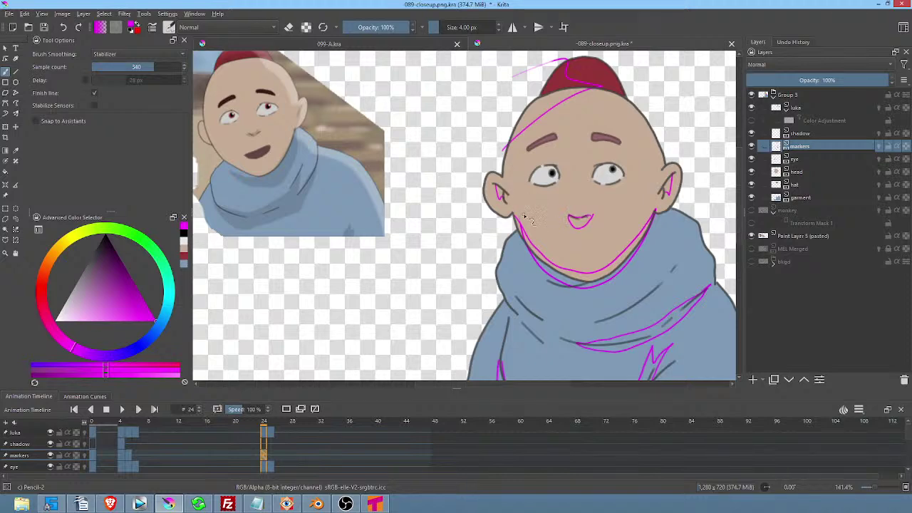
Erase the upper-left end of frame 24's chin and neck markers and redraw it along the jaw up to the ear.
{"action": "key", "text": "shift+b"}
{"action": "key", "text": "e"}
{"action": "mouse_move", "coordinate": [523, 208]}
{"action": "left_mouse_down"}
{"action": "mouse_move", "coordinate": [519, 222]}
{"action": "mouse_move", "coordinate": [527, 205]}
{"action": "left_mouse_up"}
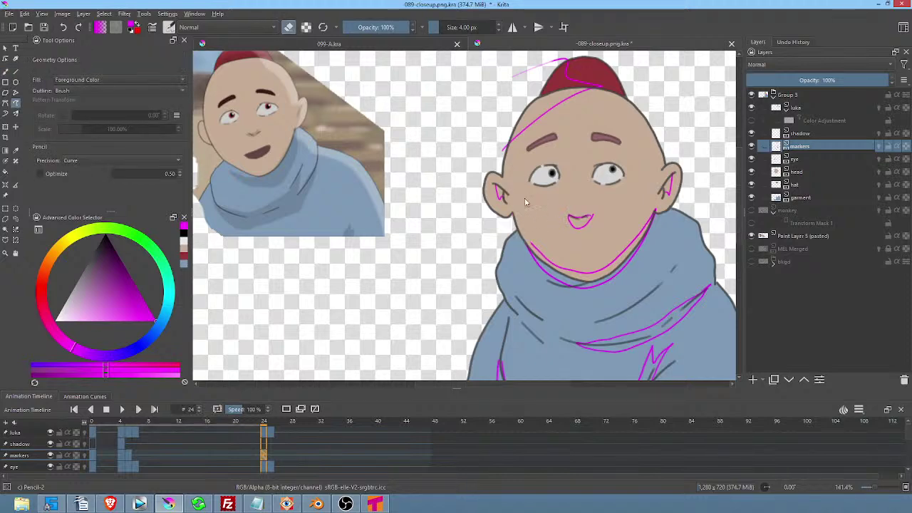
{"action": "key", "text": "b"}
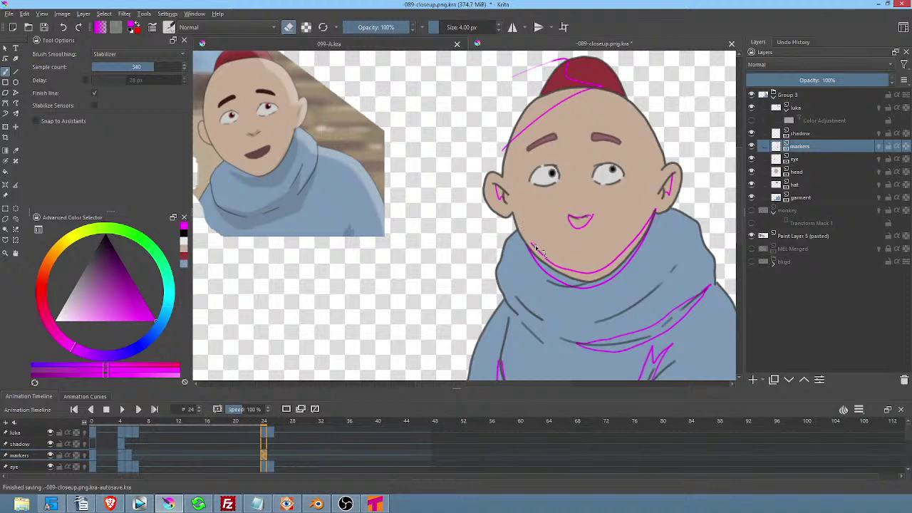
{"action": "key", "text": "e"}
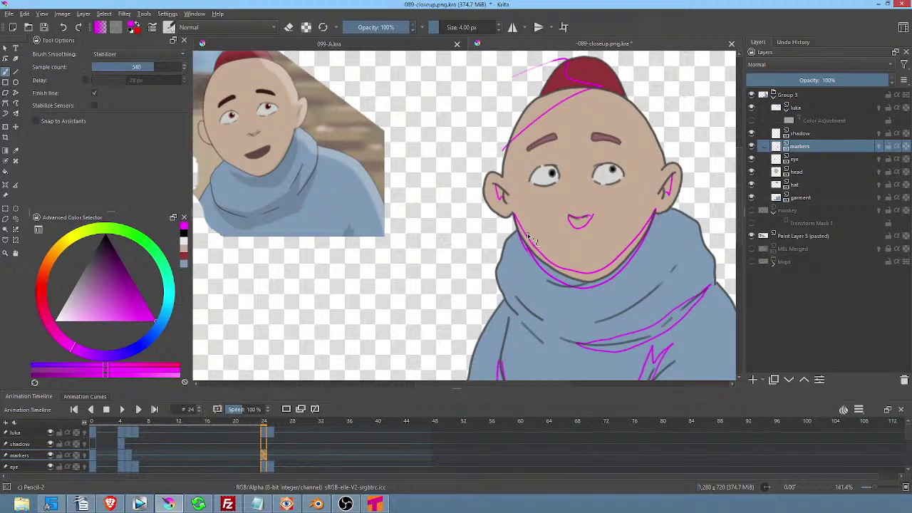
Draw the scarf's lower-left fold markers on frame 24, using frame 5 as reference.
{"action": "key", "text": "comma"}
{"action": "key", "text": "period"}
{"action": "key", "text": "comma"}
{"action": "key", "text": "period"}
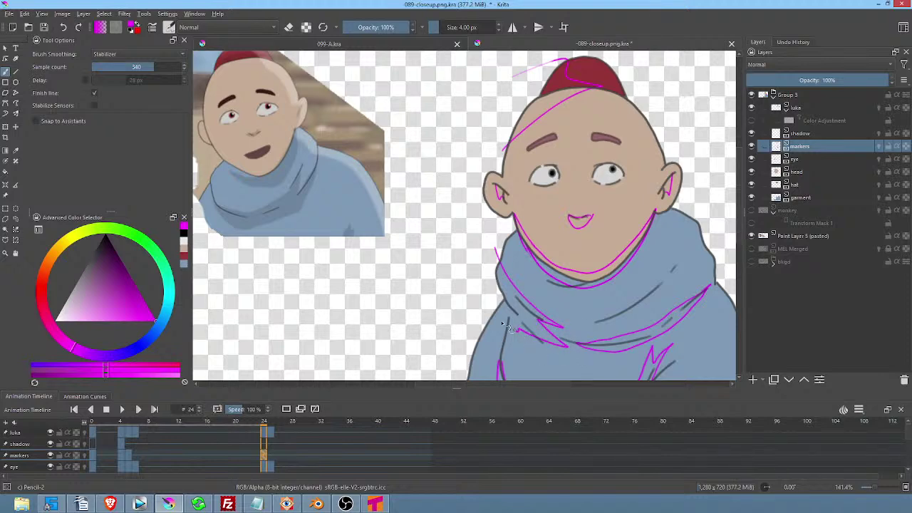
Extend the scarf's lower-left marker past the shoulder and outline the upper-right fold on frame 24, matching frame 5.
{"action": "key", "text": "comma"}
{"action": "key", "text": "period"}
{"action": "key", "text": "comma"}
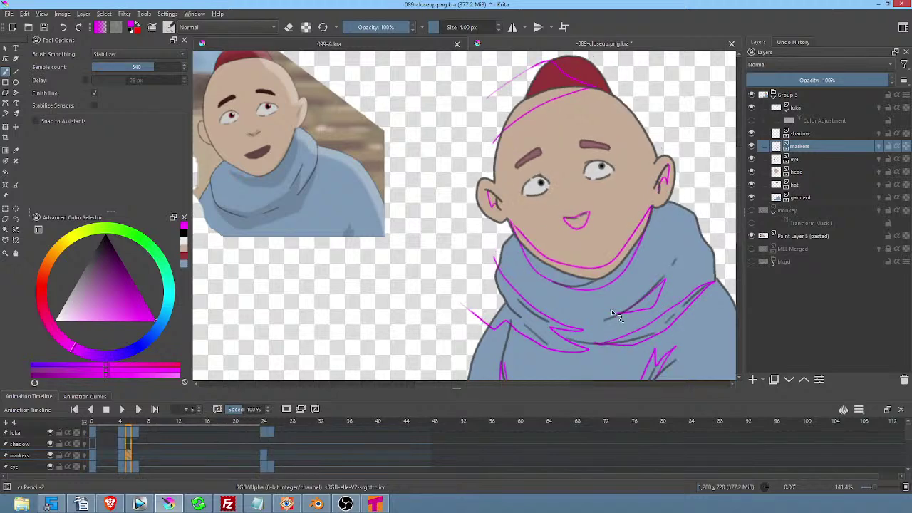
{"action": "key", "text": "period"}
{"action": "key", "text": "comma"}
{"action": "key", "text": "period"}
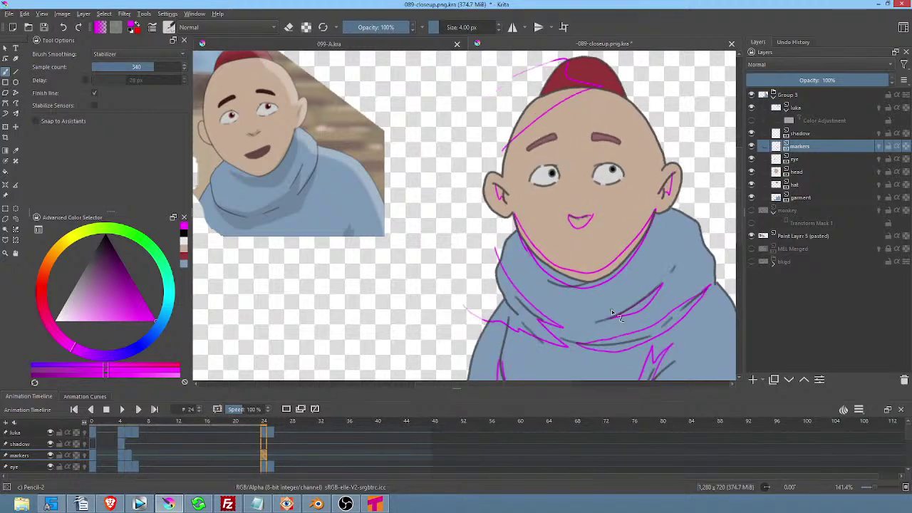
Compare the markers on frames 5 and 24, checking the shadow shapes on the head and scarf.
{"action": "key", "text": "comma"}
{"action": "key", "text": "period"}
{"action": "key", "text": "comma"}
{"action": "key", "text": "period"}
{"action": "key", "text": "comma"}
{"action": "key", "text": "period"}
{"action": "scroll", "coordinate": [673, 158], "scroll_direction": "down", "scroll_amount": 1}
{"action": "scroll", "coordinate": [657, 158], "scroll_direction": "up", "scroll_amount": 3}
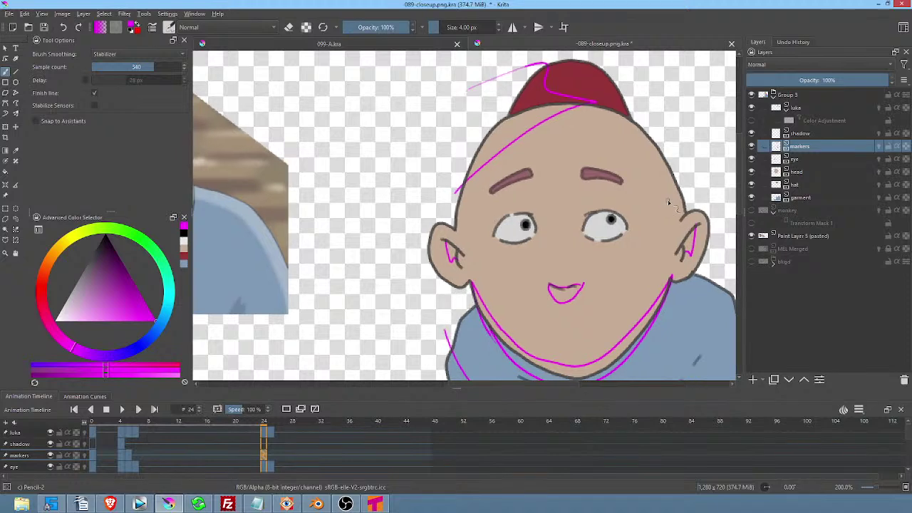
{"action": "scroll", "coordinate": [667, 194], "scroll_direction": "down", "scroll_amount": 2}
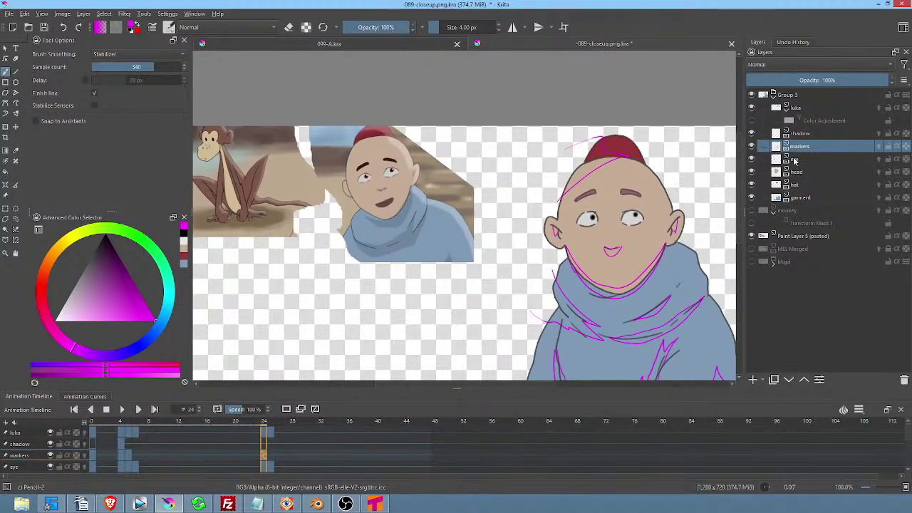
Isolate the markers layer to inspect frame 24's outlines, and end the isolation to check them against the figure.
{"action": "key", "text": "alt+i"}
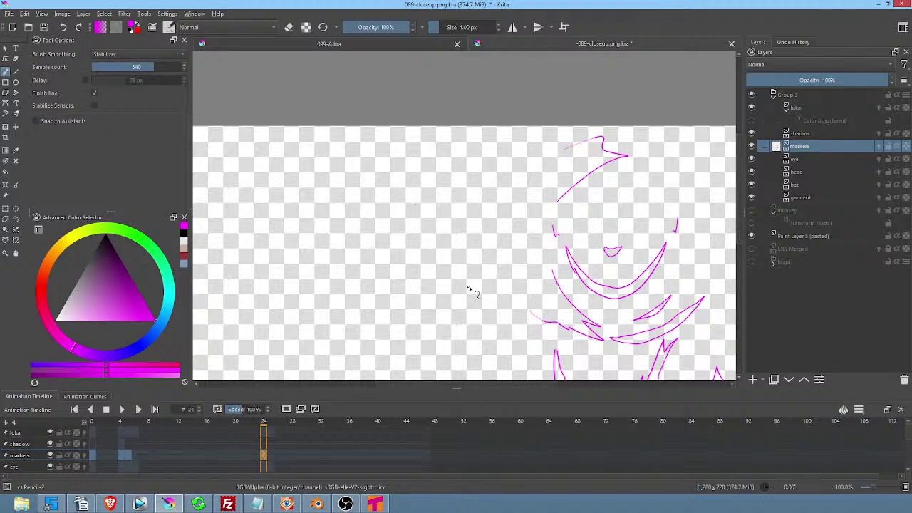
{"action": "left_click_drag", "start_coordinate": [468, 290], "coordinate": [420, 226]}
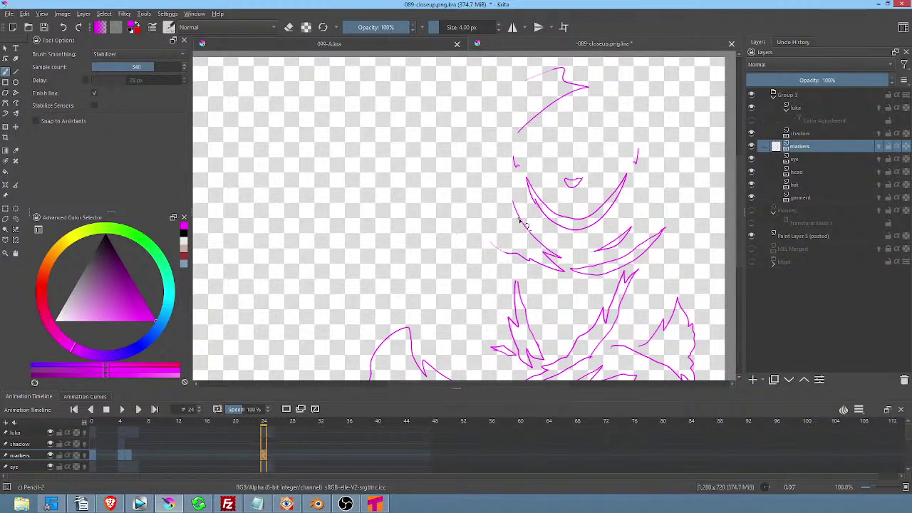
{"action": "scroll", "coordinate": [504, 255], "scroll_direction": "down", "scroll_amount": 3}
{"action": "scroll", "coordinate": [527, 253], "scroll_direction": "up", "scroll_amount": 4}
{"action": "key", "text": "alt+i"}
{"action": "scroll", "coordinate": [545, 204], "scroll_direction": "down", "scroll_amount": 2}
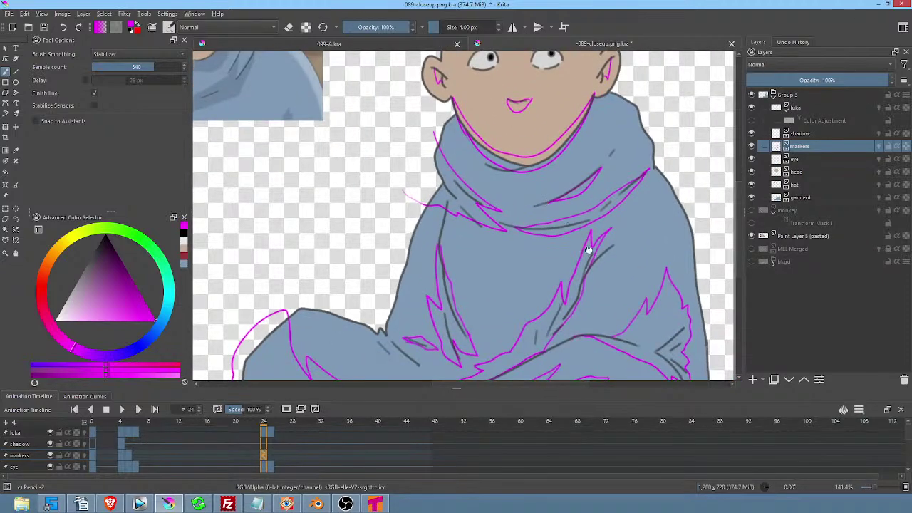
{"action": "scroll", "coordinate": [571, 188], "scroll_direction": "up", "scroll_amount": 2}
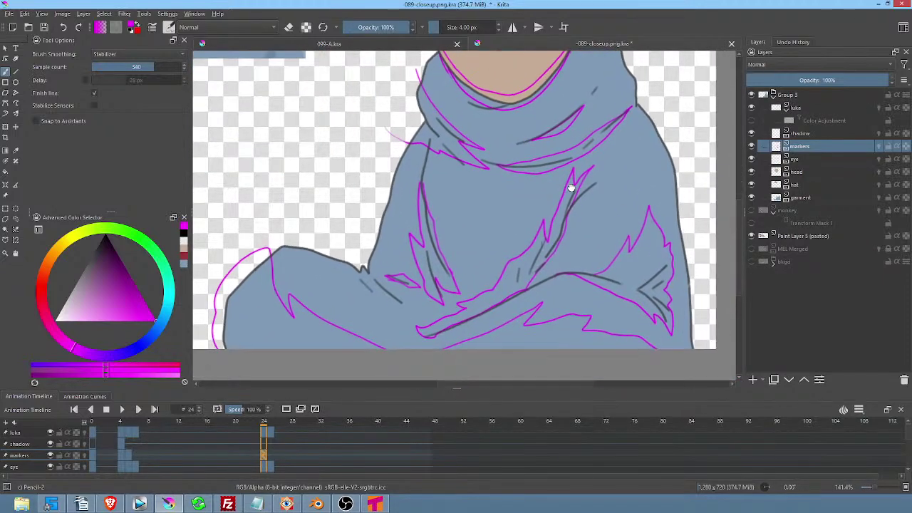
Fill the marked shadow areas on the knee, lower lap and right-side sleeve with black on frame 0.
{"action": "left_click", "coordinate": [95, 456]}
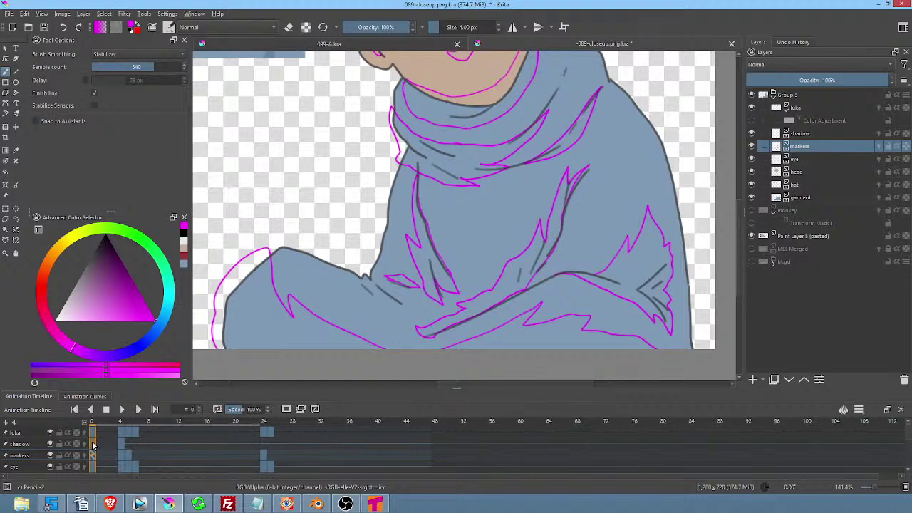
{"action": "left_click_drag", "start_coordinate": [114, 279], "coordinate": [114, 210]}
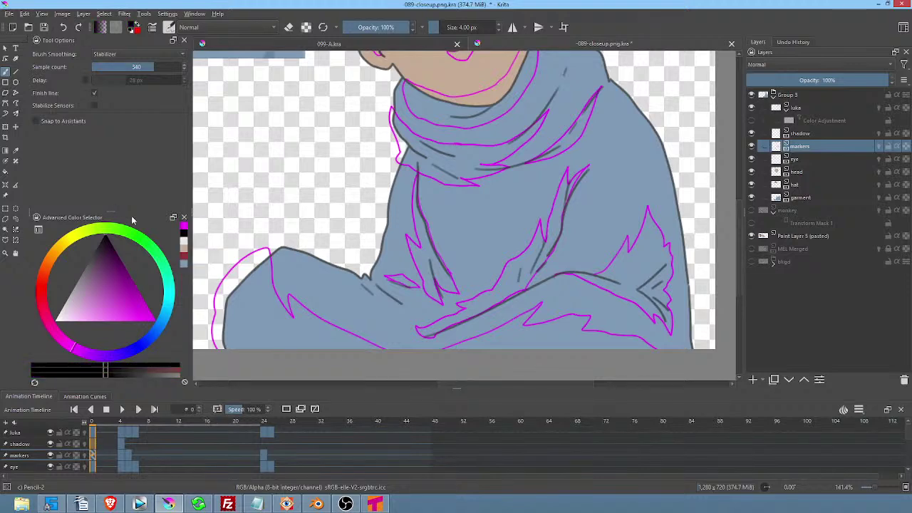
{"action": "key", "text": "f"}
{"action": "left_click_drag", "start_coordinate": [280, 342], "coordinate": [321, 302]}
{"action": "scroll", "coordinate": [432, 297], "scroll_direction": "down", "scroll_amount": 2}
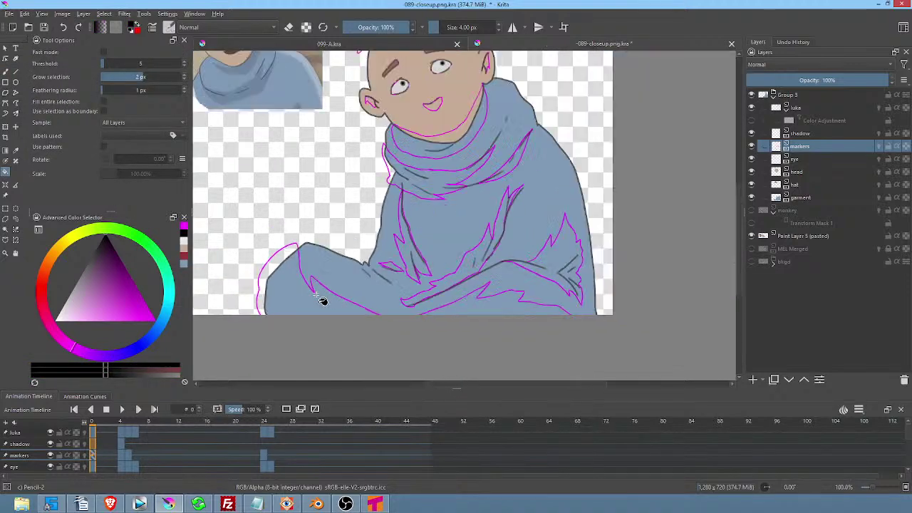
{"action": "left_click", "coordinate": [340, 337]}
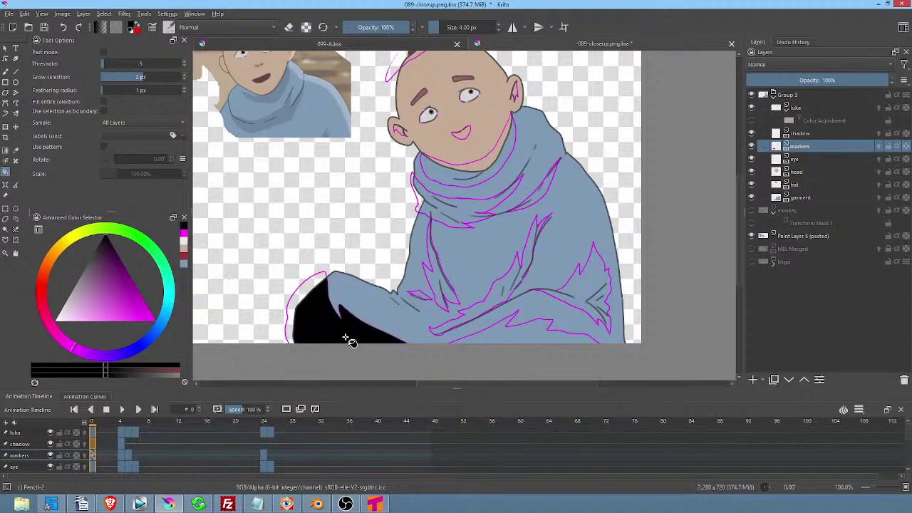
{"action": "left_click", "coordinate": [518, 335]}
{"action": "left_click", "coordinate": [584, 289]}
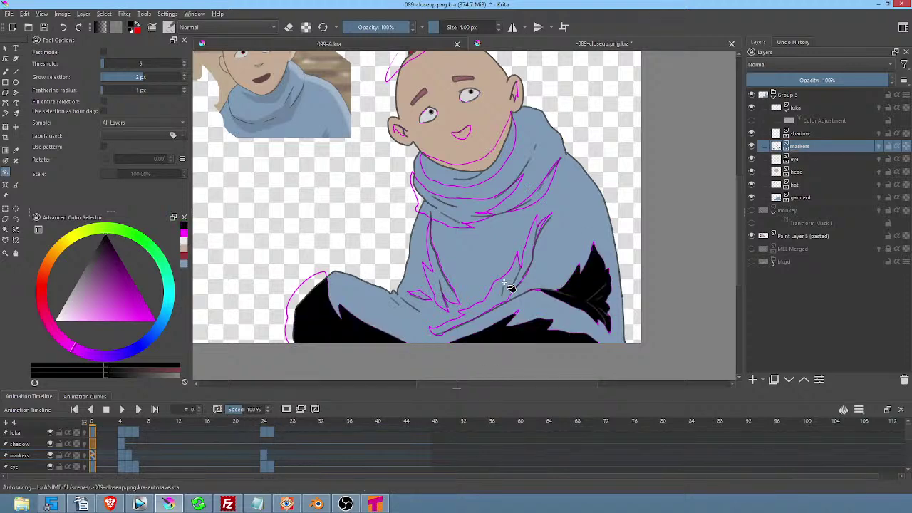
Fill the torso's two long fold shadows and the small waist fold with black on frame 0.
{"action": "left_click", "coordinate": [504, 283]}
{"action": "left_click", "coordinate": [437, 277]}
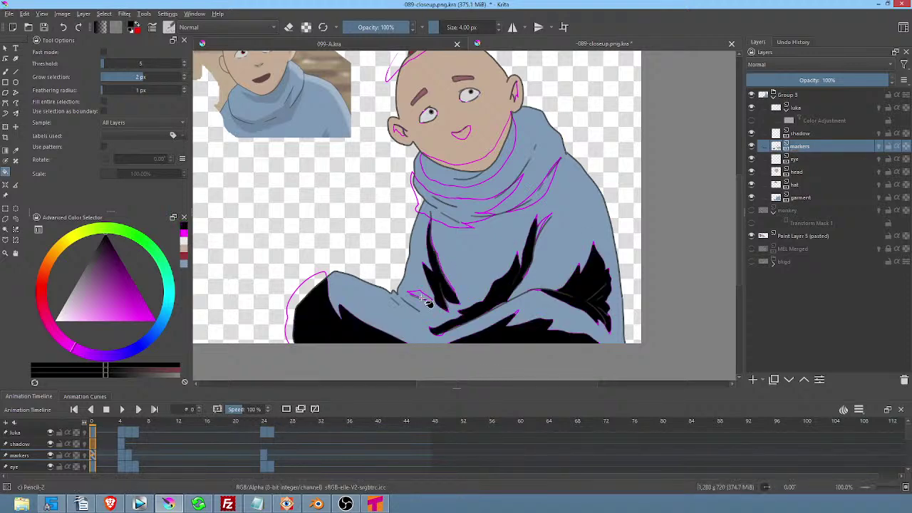
{"action": "left_click", "coordinate": [422, 295]}
Fill the scarf's lower fold, neck and upper-right fold shadow areas with black on frame 0.
{"action": "left_click", "coordinate": [477, 209]}
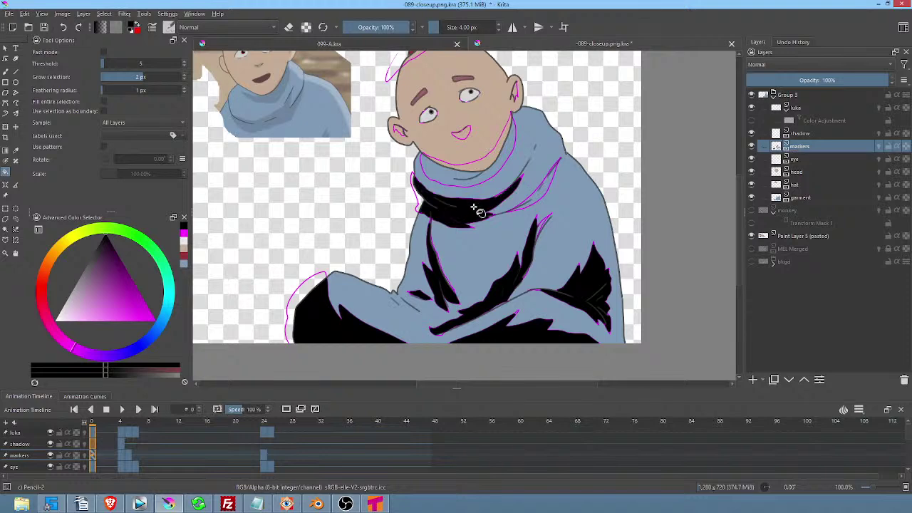
{"action": "left_click", "coordinate": [455, 180]}
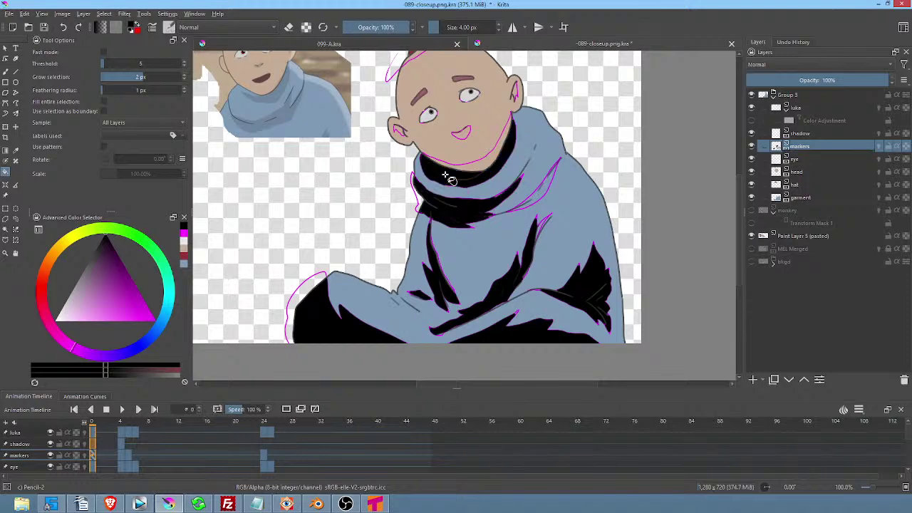
{"action": "left_click", "coordinate": [483, 168]}
{"action": "scroll", "coordinate": [488, 166], "scroll_direction": "up", "scroll_amount": 1}
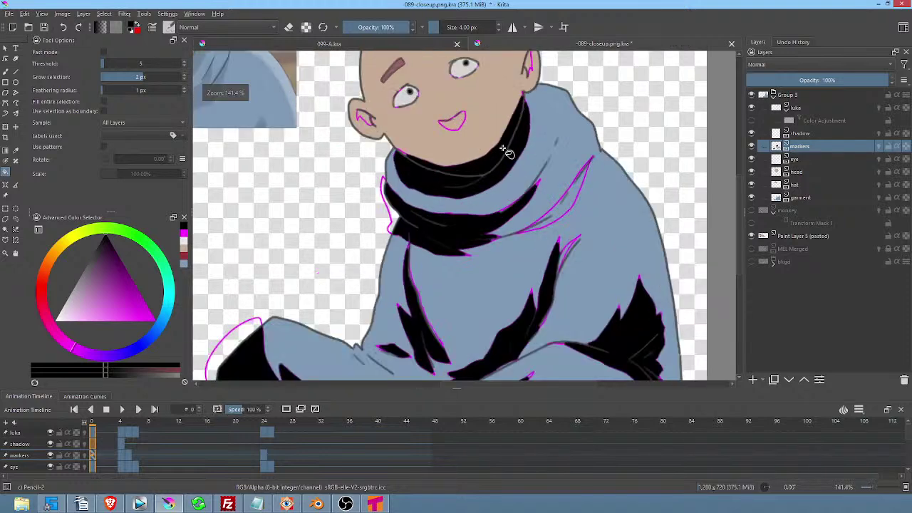
{"action": "left_click", "coordinate": [567, 205]}
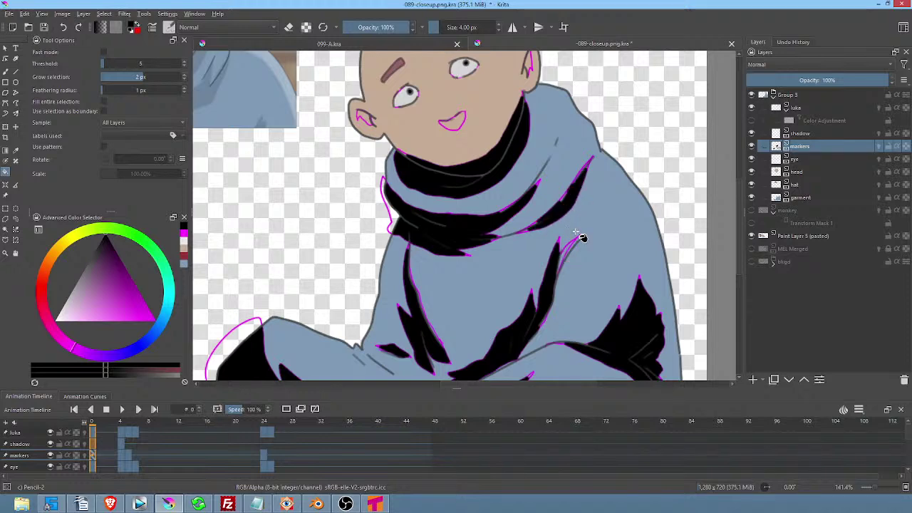
Fill the narrow branch at the top of the torso's right-side fold with black on the markers layer at frame 0.
{"action": "scroll", "coordinate": [597, 255], "scroll_direction": "up", "scroll_amount": 3}
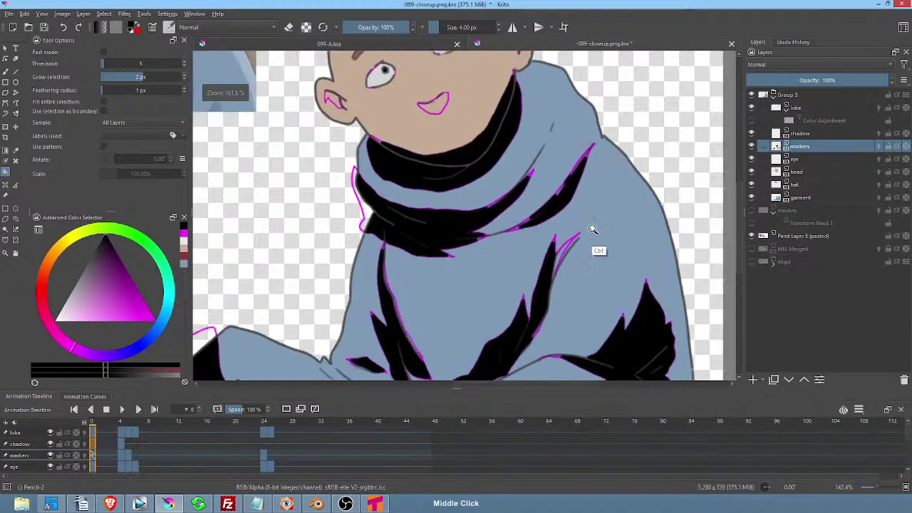
{"action": "left_click", "coordinate": [547, 271]}
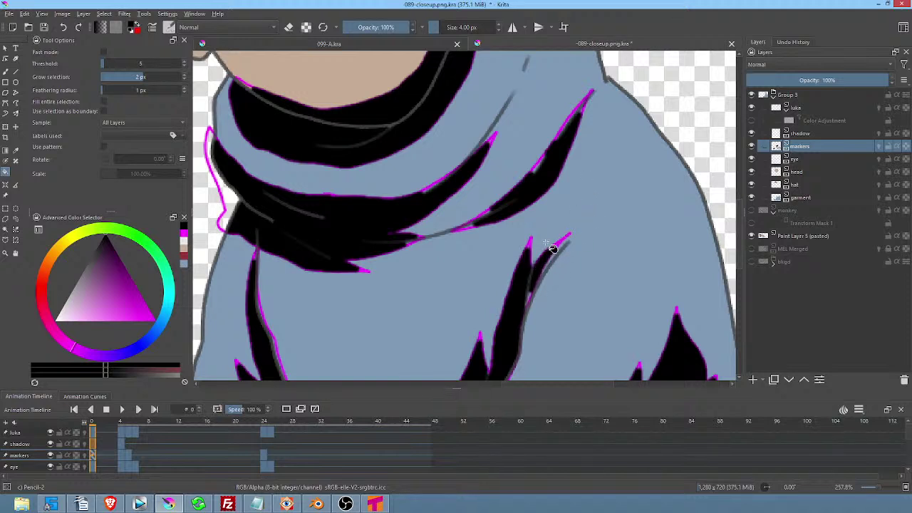
{"action": "key", "text": "b"}
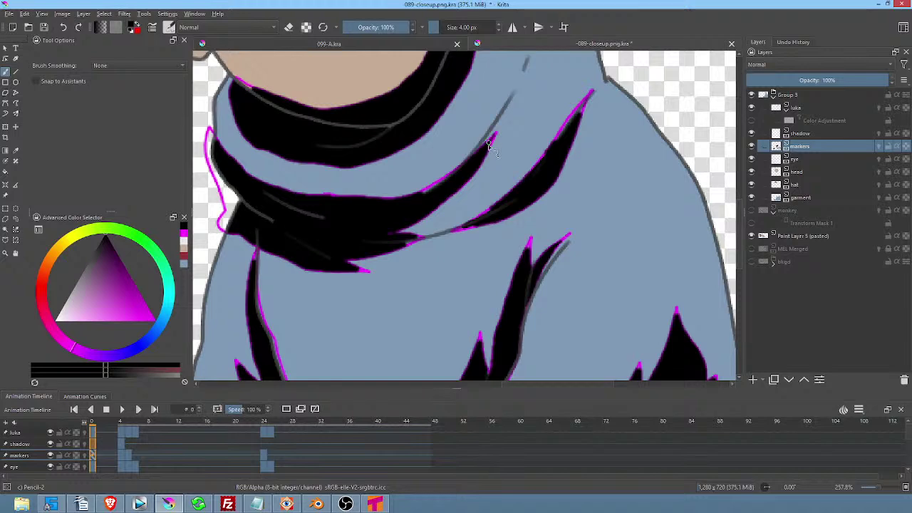
Fill the mouth, hair, upper head edge and both ear shadow areas with black on the markers layer at frame 0.
{"action": "scroll", "coordinate": [494, 135], "scroll_direction": "down", "scroll_amount": 5}
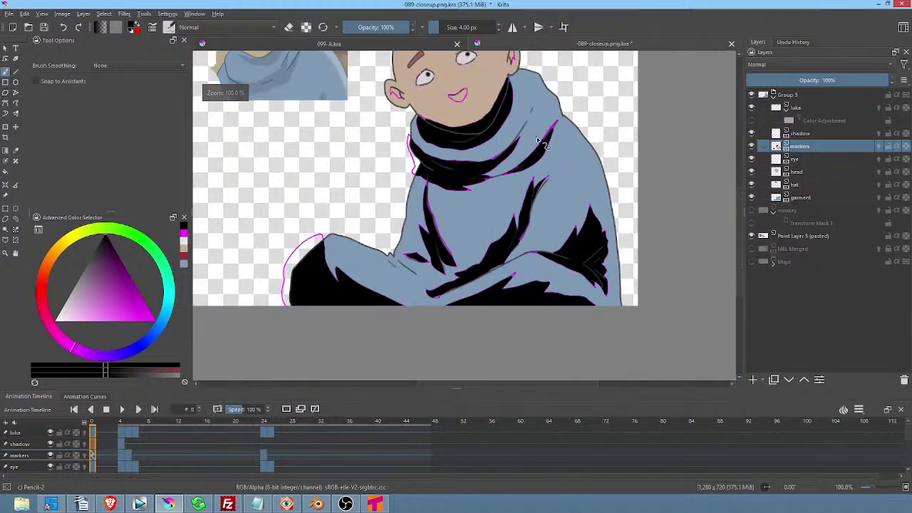
{"action": "scroll", "coordinate": [548, 145], "scroll_direction": "up", "scroll_amount": 3}
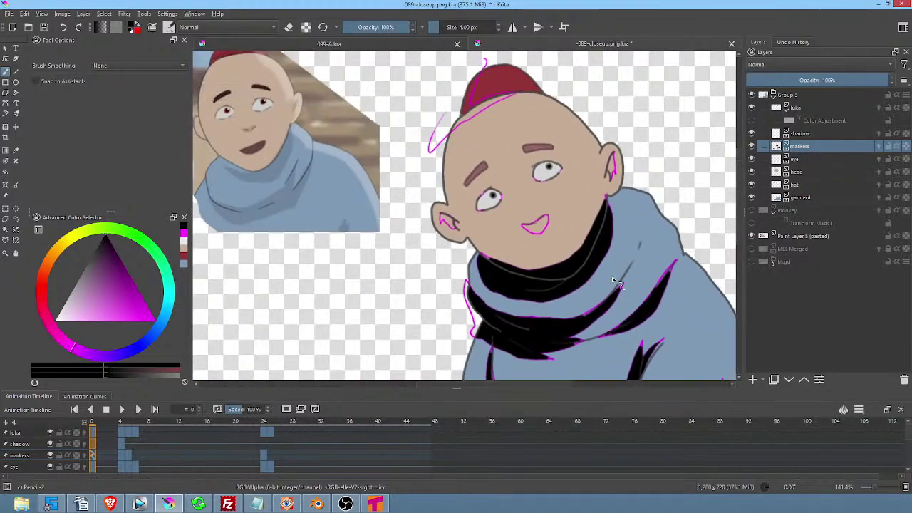
{"action": "key", "text": "f"}
{"action": "left_click", "coordinate": [545, 228]}
{"action": "left_click", "coordinate": [482, 106]}
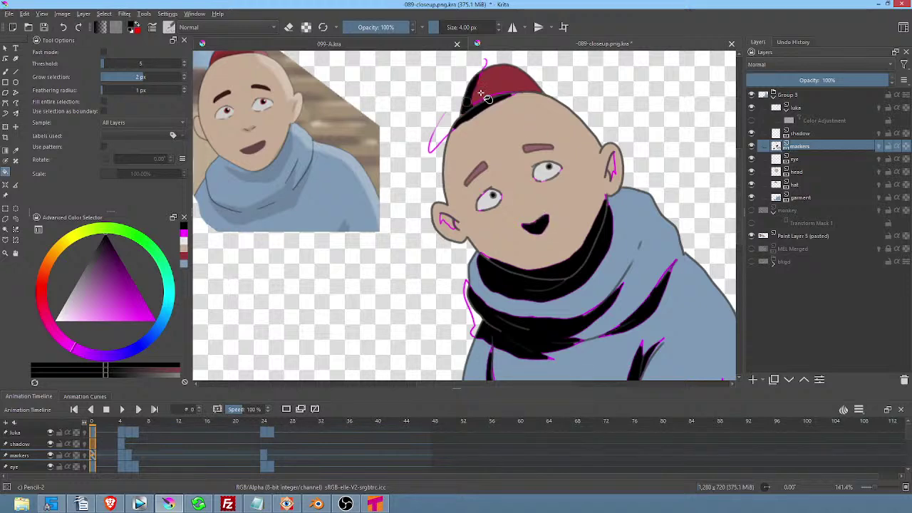
{"action": "left_click", "coordinate": [613, 166]}
{"action": "left_click", "coordinate": [452, 217]}
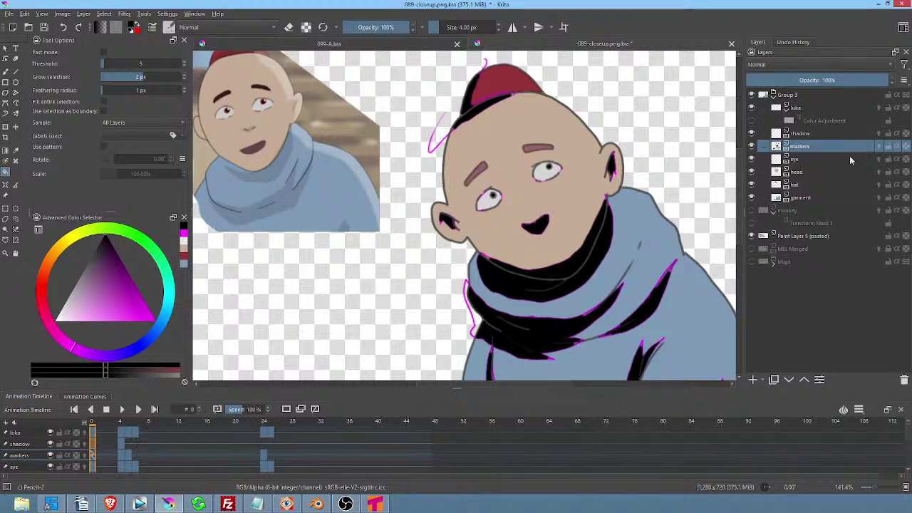
Hide and show the markers layer to check its fills, and undo the black fills on frame 0.
{"action": "mouse_move", "coordinate": [850, 158]}
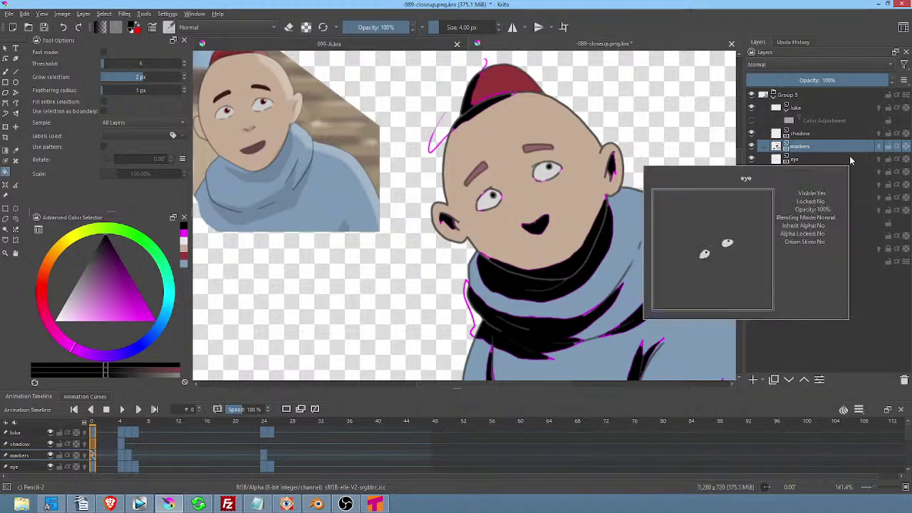
{"action": "left_click", "coordinate": [752, 146]}
{"action": "left_click", "coordinate": [752, 146]}
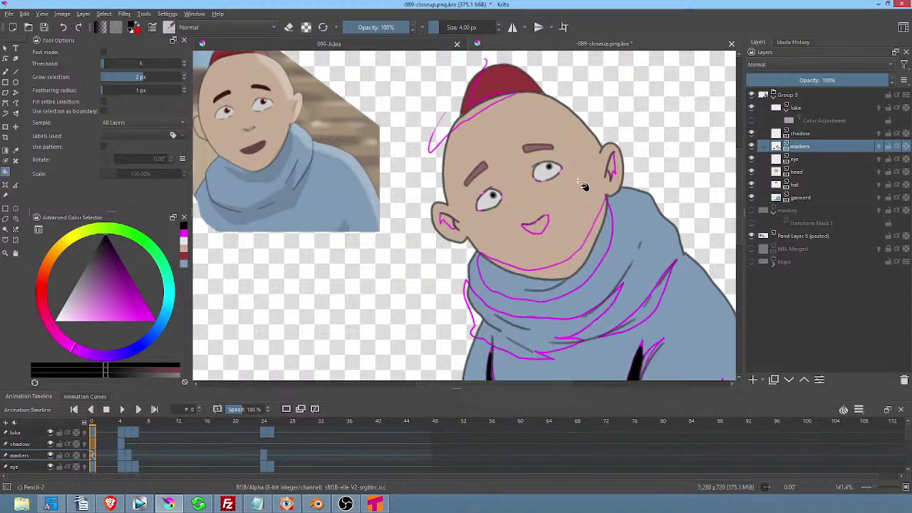
Select the shadow layer and move it below the markers layer.
{"action": "scroll", "coordinate": [583, 186], "scroll_direction": "down", "scroll_amount": 1}
{"action": "left_click_drag", "start_coordinate": [582, 187], "coordinate": [600, 132]}
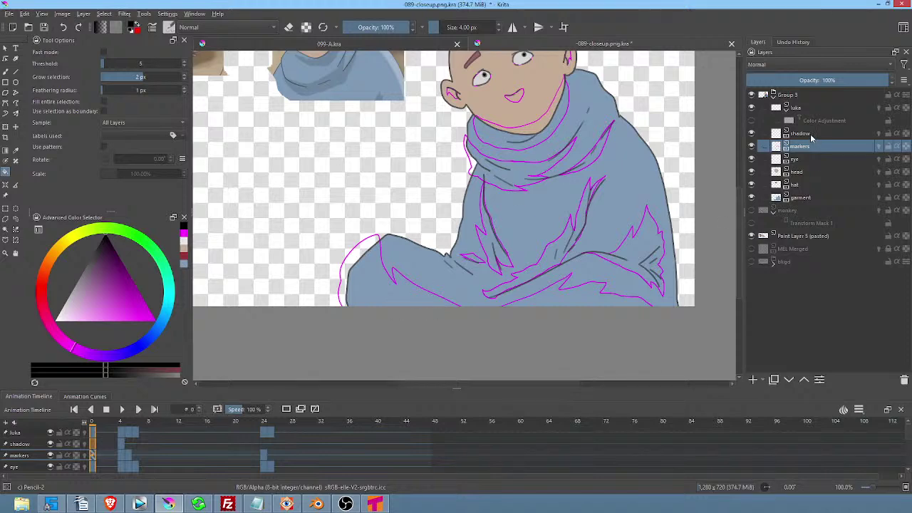
{"action": "left_click", "coordinate": [811, 135]}
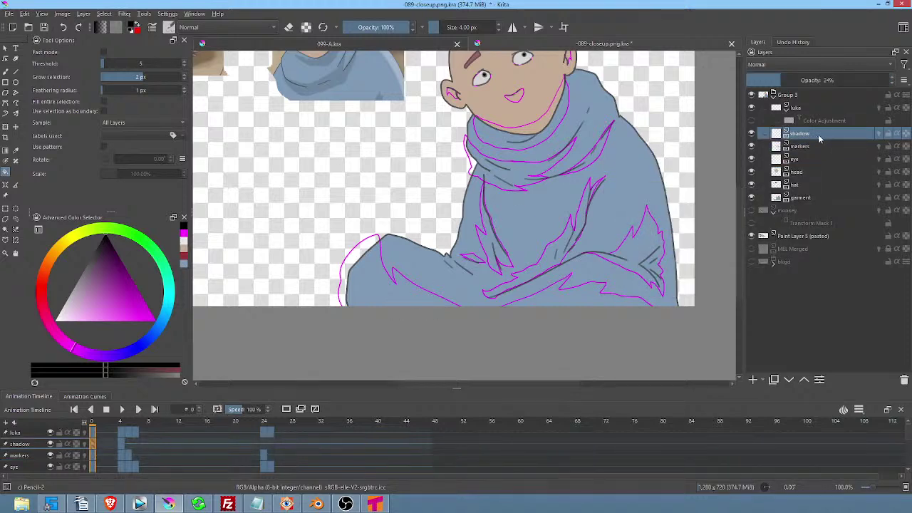
{"action": "left_click", "coordinate": [788, 381]}
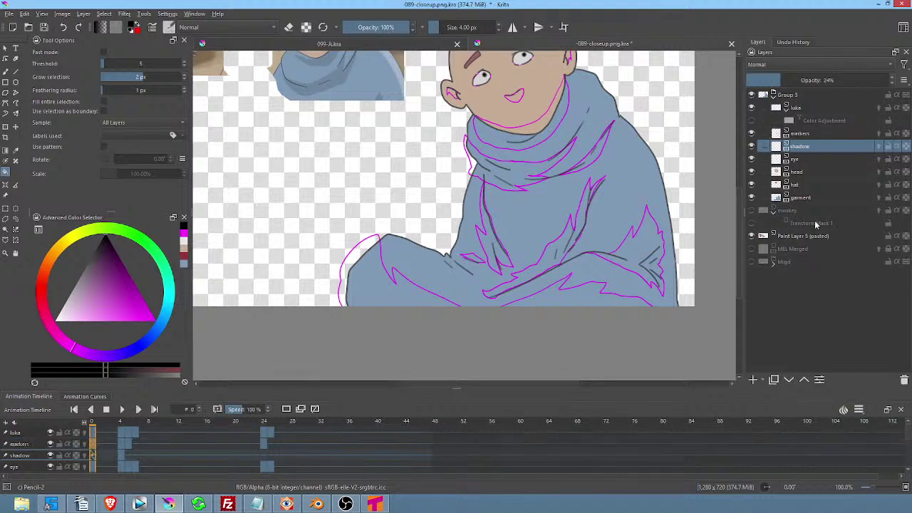
Fill the marked lap, knee, torso, sleeve and scarf fold shadows with black on the shadow layer at frame 0.
{"action": "left_click", "coordinate": [561, 299]}
{"action": "left_click", "coordinate": [405, 294]}
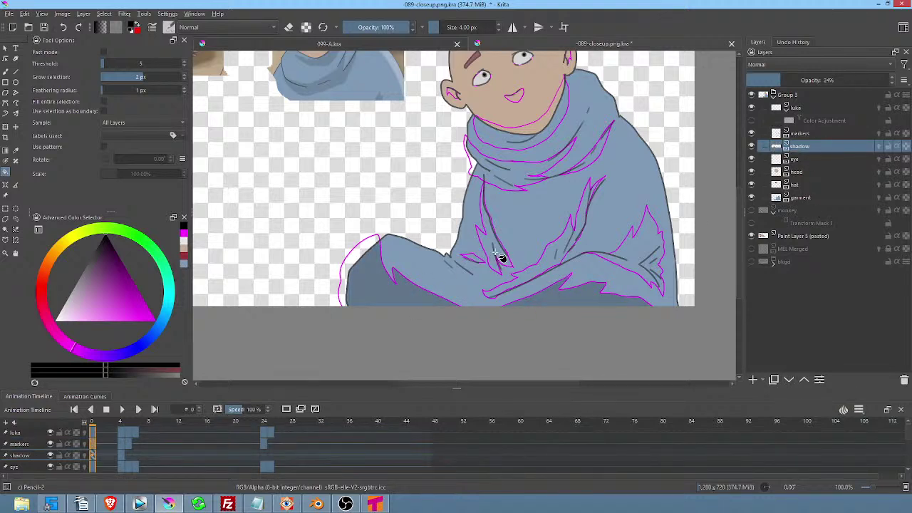
{"action": "left_click", "coordinate": [483, 261]}
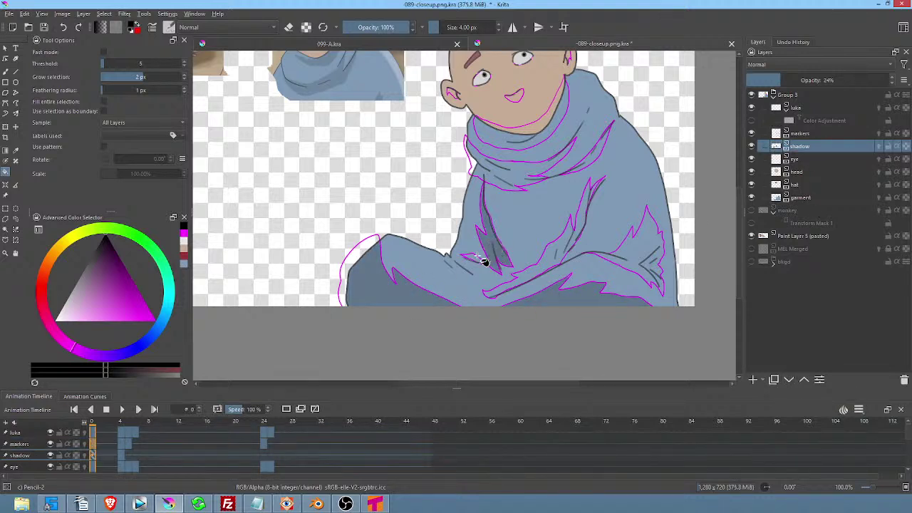
{"action": "left_click", "coordinate": [545, 259]}
{"action": "left_click", "coordinate": [627, 228]}
{"action": "left_click", "coordinate": [595, 158]}
{"action": "left_click", "coordinate": [545, 173]}
{"action": "key", "text": "minus"}
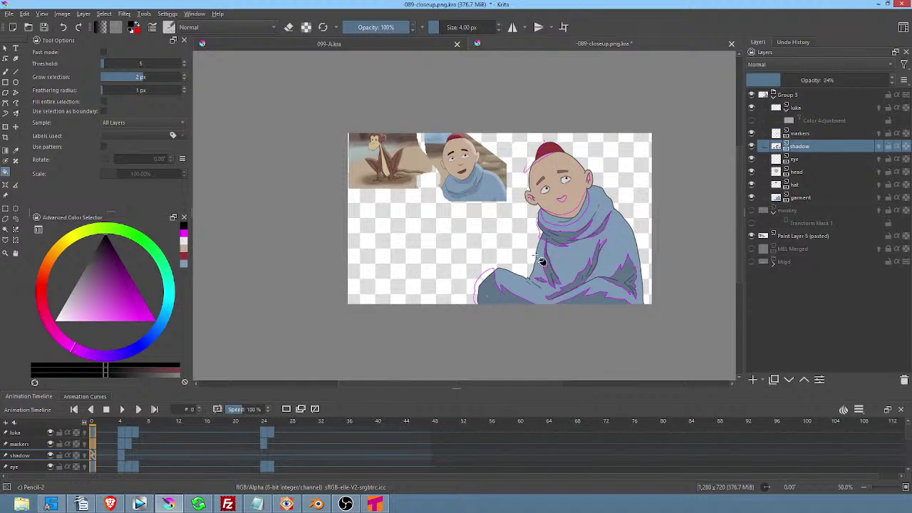
Play the animation to review the shadows, stop it and return to frame 0.
{"action": "key", "text": "space"}
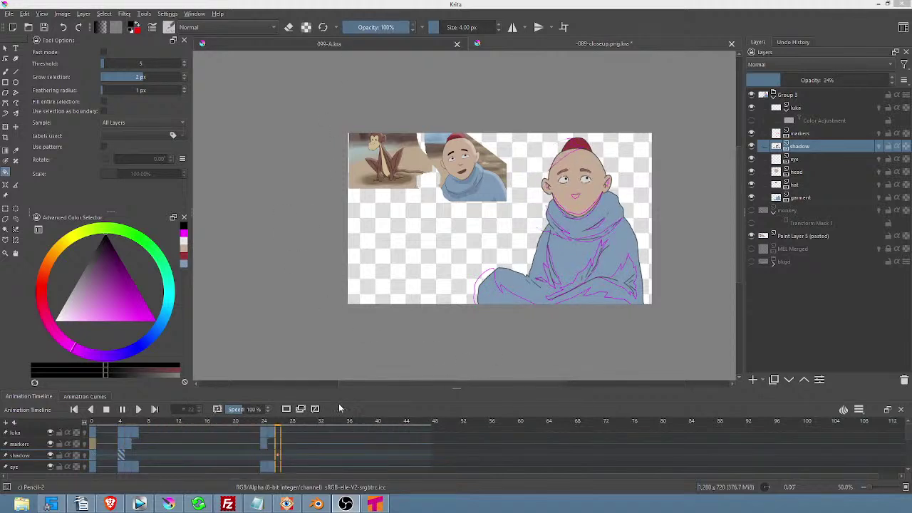
{"action": "key", "text": "space"}
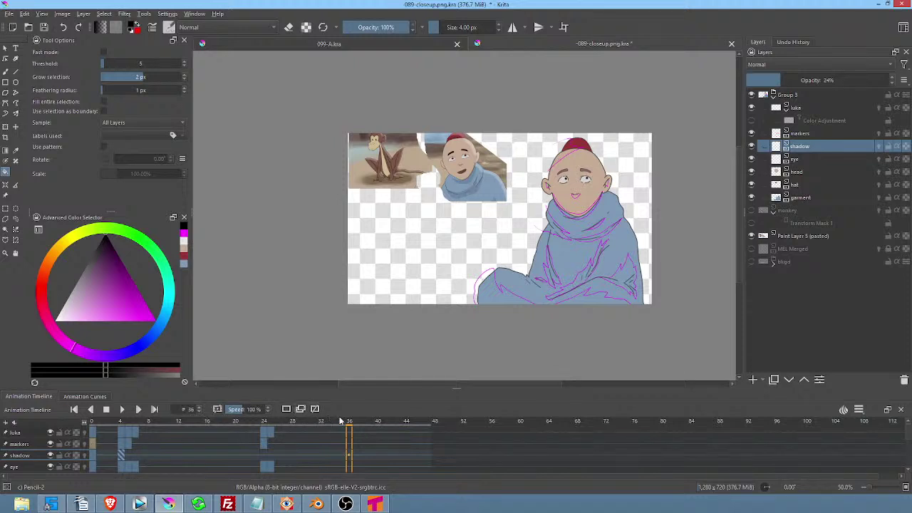
{"action": "left_click_drag", "start_coordinate": [335, 425], "coordinate": [91, 426]}
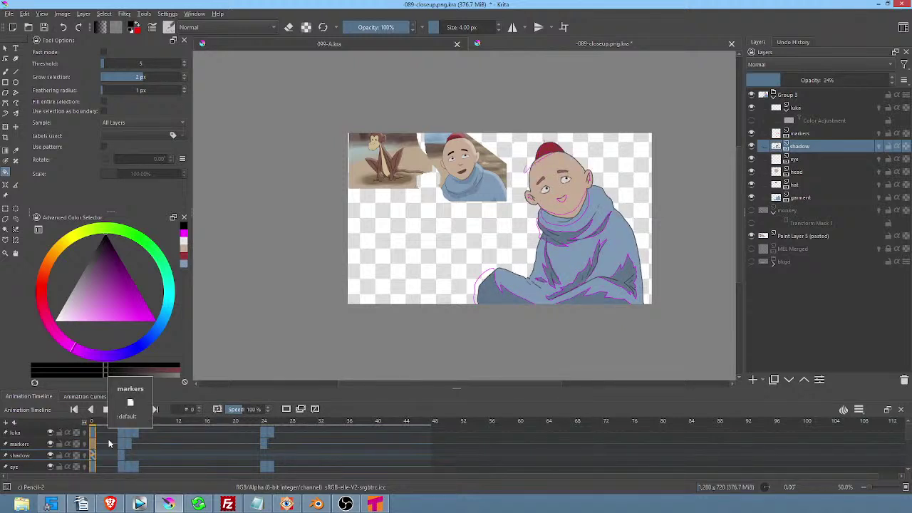
{"action": "mouse_move", "coordinate": [251, 504]}
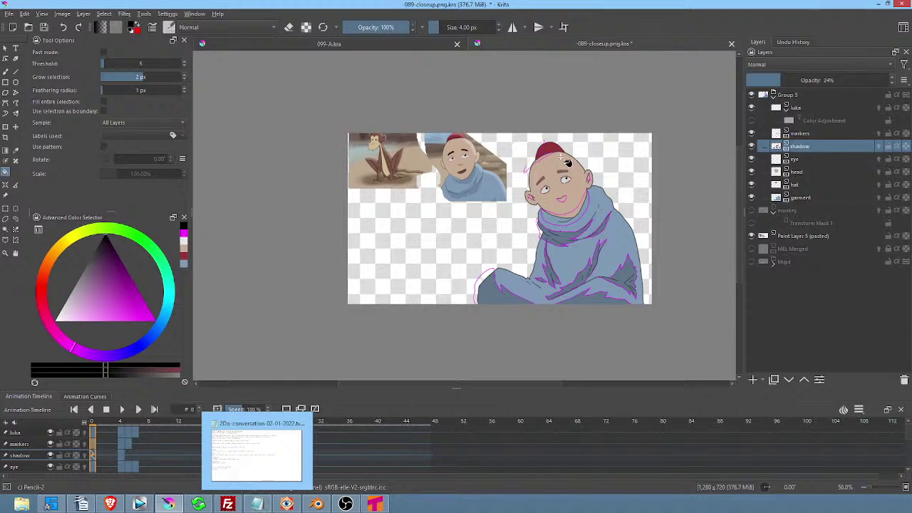
Fill the hair, upper head edge, mouth and both ear shadows with black on the shadow layer at frame 0.
{"action": "left_click_drag", "start_coordinate": [566, 160], "coordinate": [611, 82]}
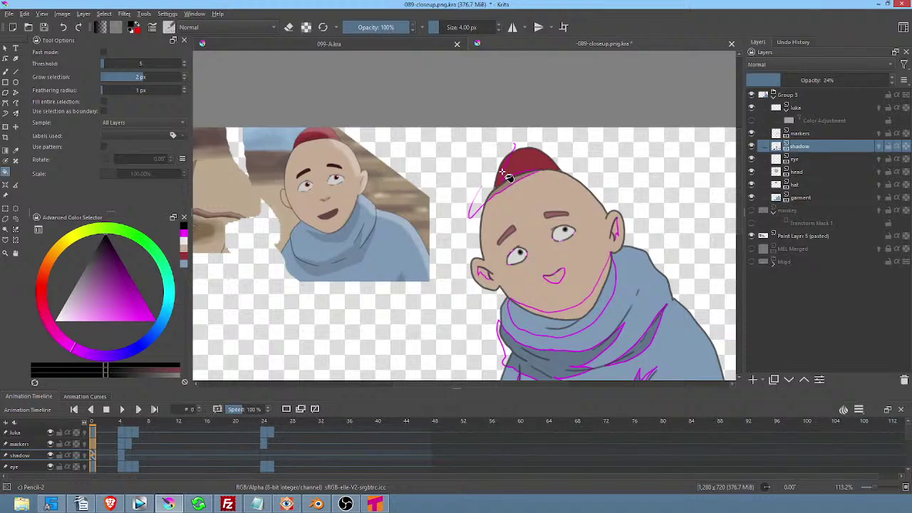
{"action": "left_click", "coordinate": [562, 274]}
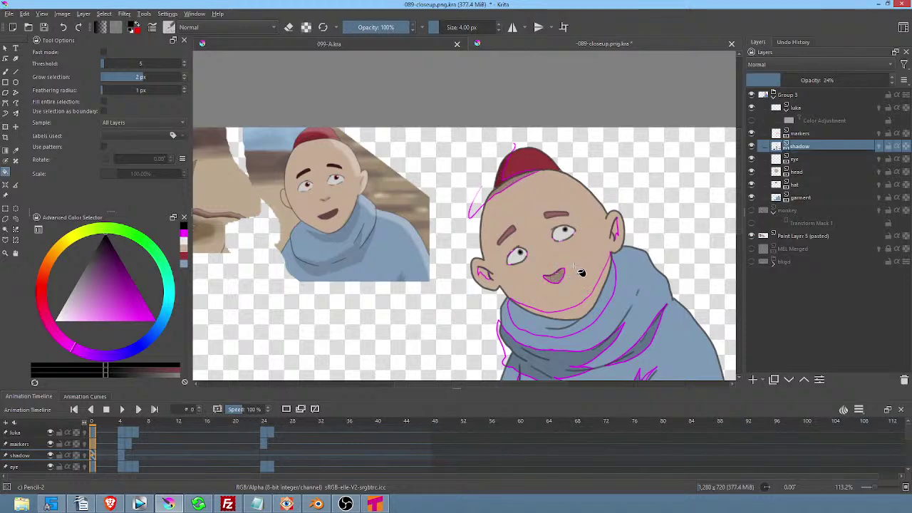
{"action": "left_click", "coordinate": [620, 233]}
{"action": "left_click", "coordinate": [486, 273]}
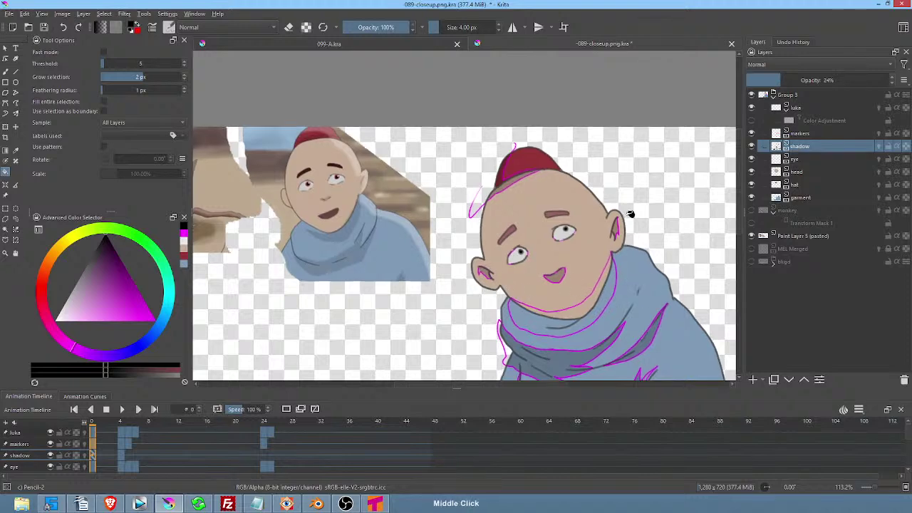
Fill the shadow under the chin and the scarf's neck shadow with black on frame 0.
{"action": "left_click_drag", "start_coordinate": [609, 285], "coordinate": [595, 214]}
{"action": "left_click", "coordinate": [577, 240]}
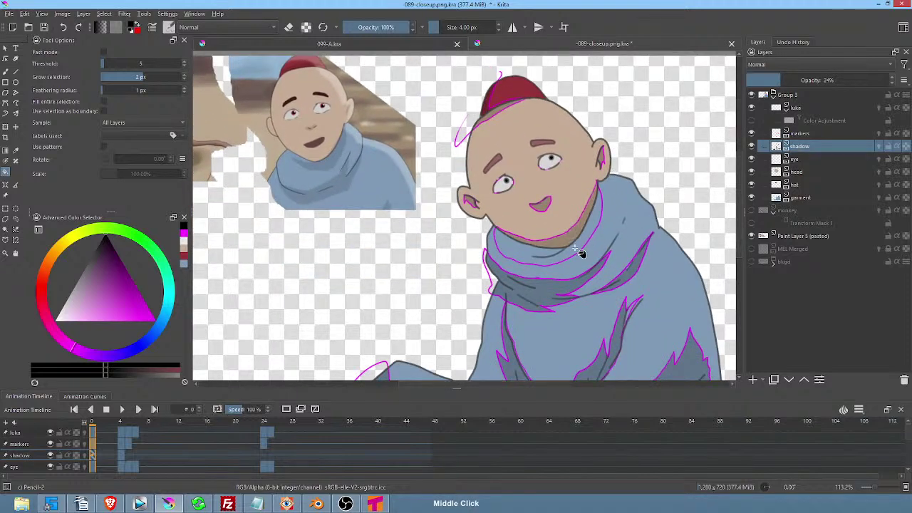
{"action": "left_click", "coordinate": [584, 248]}
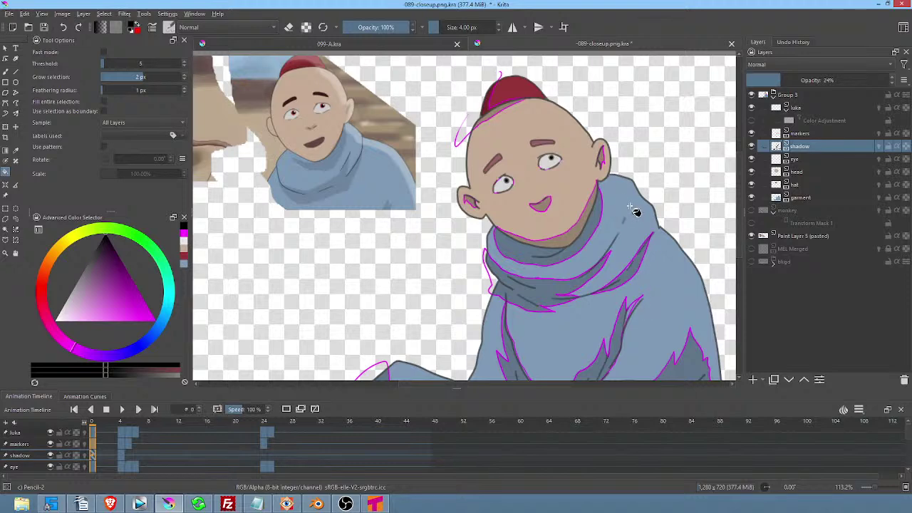
Go to frame 4 and fill the knee, lower lap, right-side sleeve and right-side torso fold shadows with black on the shadow layer.
{"action": "scroll", "coordinate": [635, 212], "scroll_direction": "down", "scroll_amount": 2}
{"action": "scroll", "coordinate": [643, 215], "scroll_direction": "up", "scroll_amount": 1}
{"action": "scroll", "coordinate": [638, 212], "scroll_direction": "down", "scroll_amount": 1}
{"action": "left_click_drag", "start_coordinate": [613, 193], "coordinate": [634, 210]}
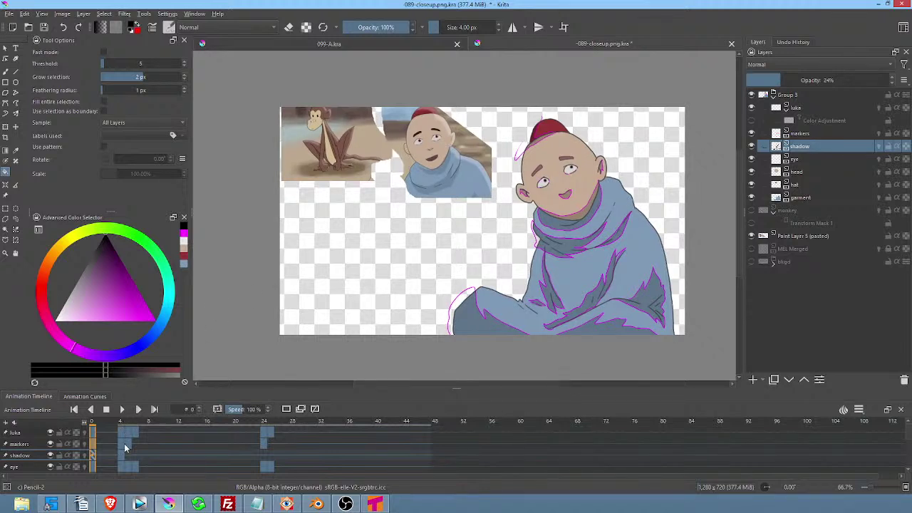
{"action": "left_click", "coordinate": [125, 447]}
{"action": "mouse_move", "coordinate": [483, 327]}
{"action": "left_mouse_down"}
{"action": "mouse_move", "coordinate": [619, 323]}
{"action": "mouse_move", "coordinate": [603, 329]}
{"action": "mouse_move", "coordinate": [653, 307]}
{"action": "mouse_move", "coordinate": [650, 295]}
{"action": "mouse_move", "coordinate": [546, 294]}
{"action": "mouse_move", "coordinate": [527, 284]}
{"action": "mouse_move", "coordinate": [549, 297]}
{"action": "left_mouse_up"}
Undo the stray garment fill on frame 4, and fill the left-side torso fold and small waist fold with black.
{"action": "left_click", "coordinate": [553, 296]}
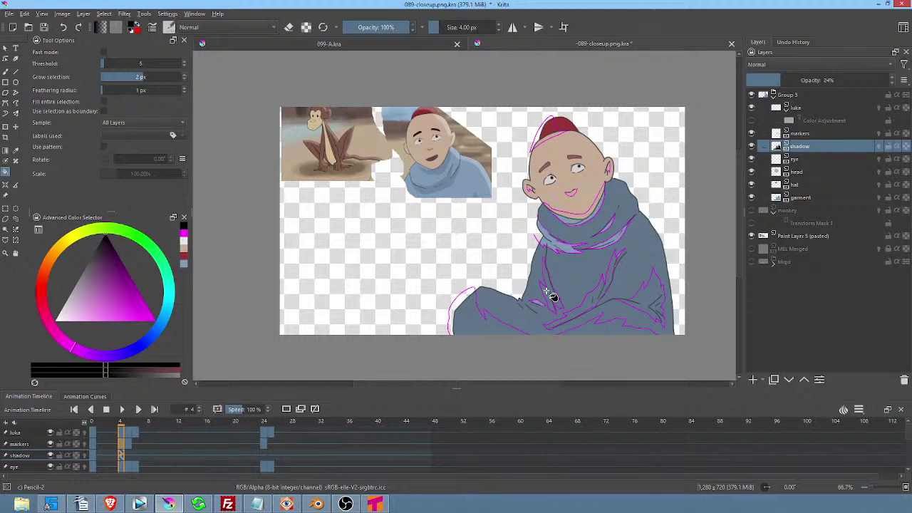
{"action": "key", "text": "ctrl+z"}
{"action": "scroll", "coordinate": [553, 296], "scroll_direction": "up", "scroll_amount": 5}
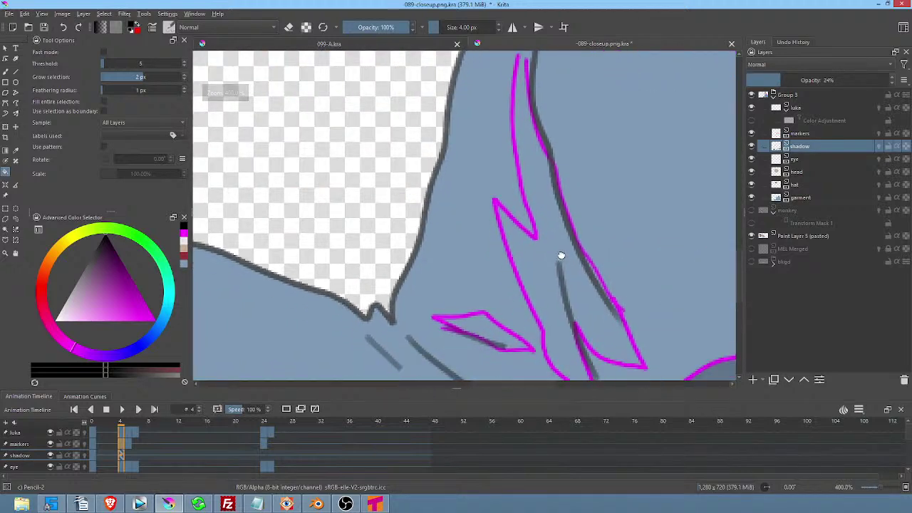
{"action": "scroll", "coordinate": [556, 249], "scroll_direction": "down", "scroll_amount": 4}
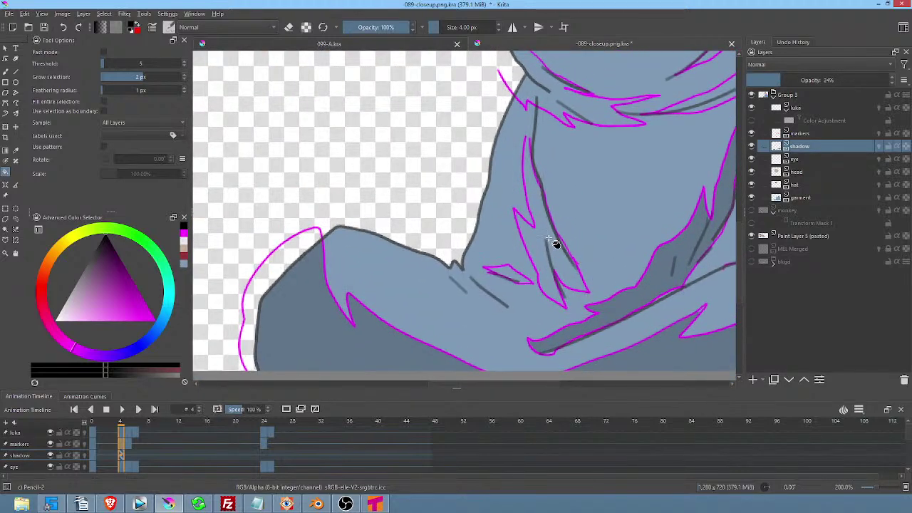
{"action": "key", "text": "b"}
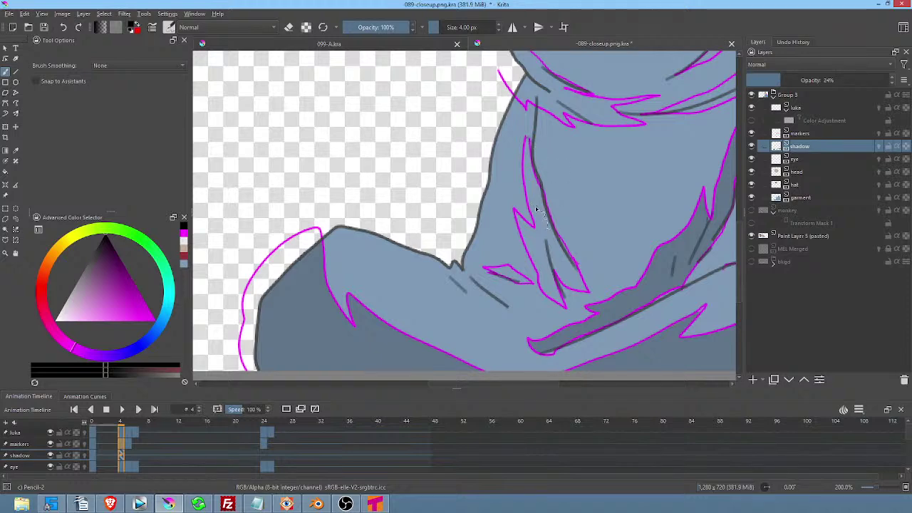
{"action": "key", "text": "f"}
{"action": "left_click", "coordinate": [549, 237]}
{"action": "left_click", "coordinate": [518, 277]}
Fill the scarf's lower fold and its two right-side fold shadows with black on frame 4.
{"action": "left_click_drag", "start_coordinate": [612, 229], "coordinate": [579, 265]}
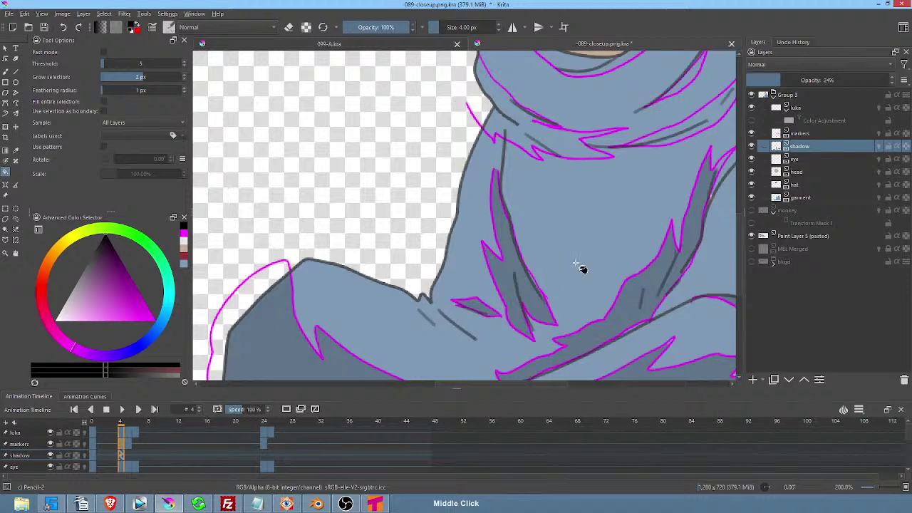
{"action": "left_click", "coordinate": [562, 145]}
{"action": "left_click_drag", "start_coordinate": [617, 179], "coordinate": [536, 263]}
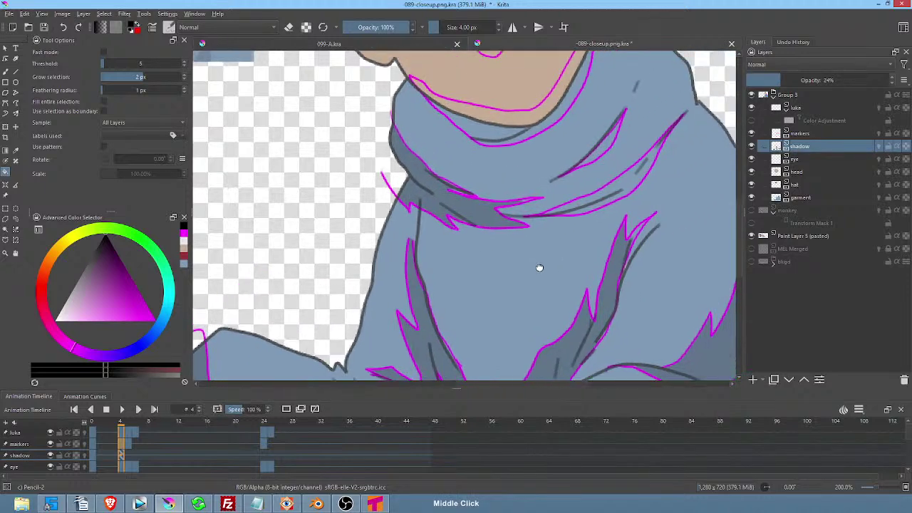
{"action": "left_click", "coordinate": [626, 184]}
{"action": "left_click", "coordinate": [612, 146]}
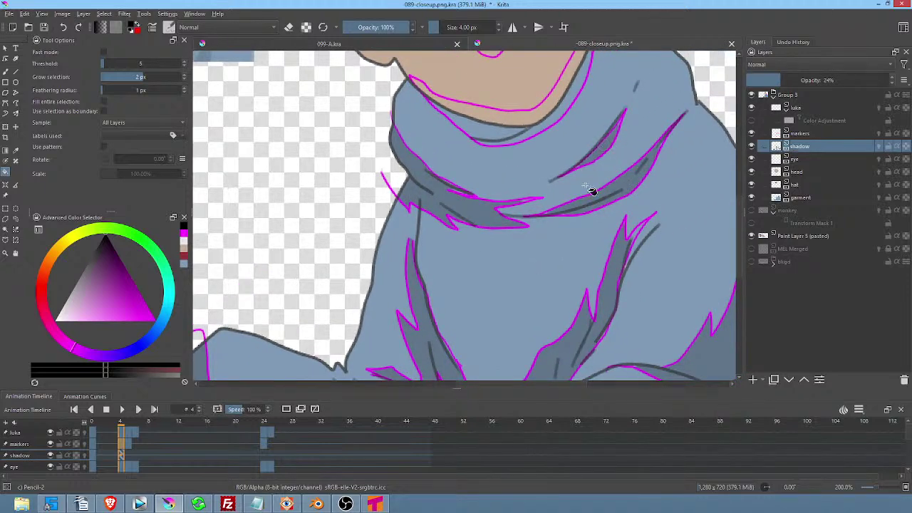
Fill the shadow under the chin and the scarf's neck shadow with black on frame 4.
{"action": "left_click_drag", "start_coordinate": [589, 190], "coordinate": [606, 210]}
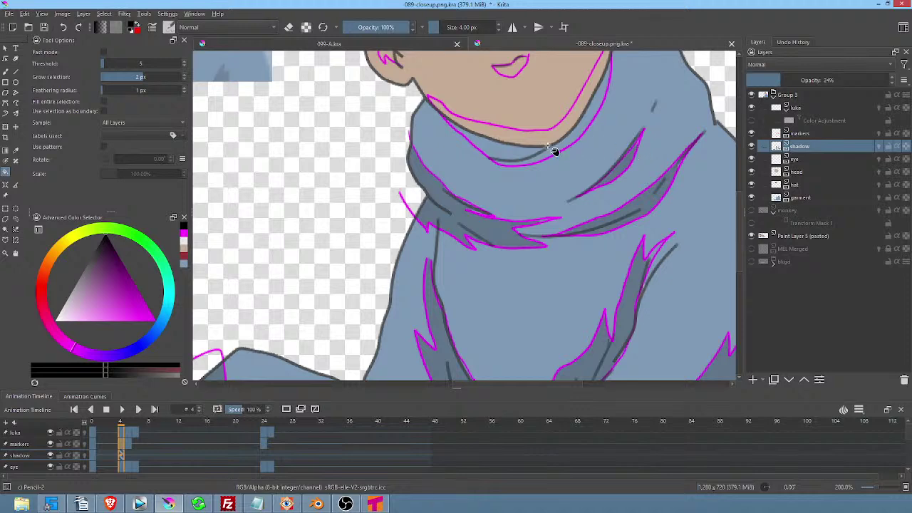
{"action": "left_click", "coordinate": [519, 151]}
{"action": "left_click", "coordinate": [535, 143]}
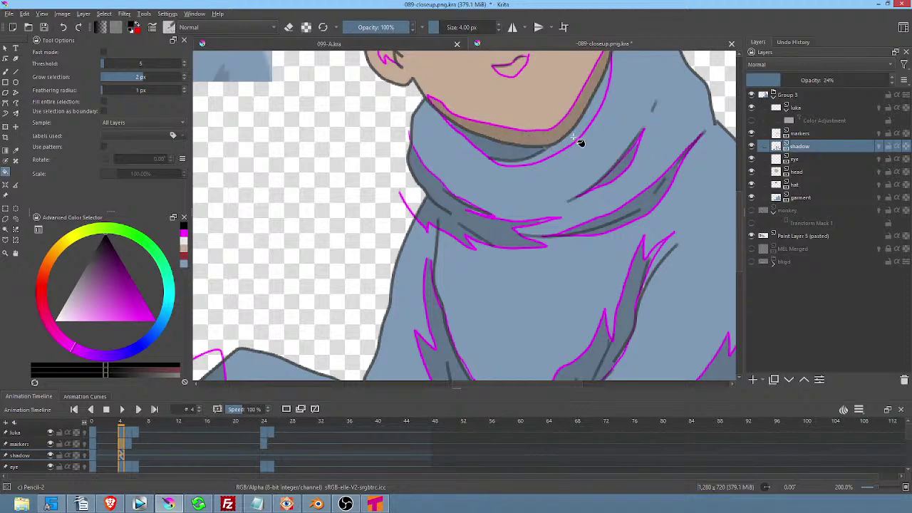
{"action": "left_click", "coordinate": [594, 142]}
Fill the mouth, both ear, forehead and hat shadows with black on frame 4.
{"action": "left_click_drag", "start_coordinate": [595, 142], "coordinate": [625, 314]}
{"action": "left_click", "coordinate": [540, 213]}
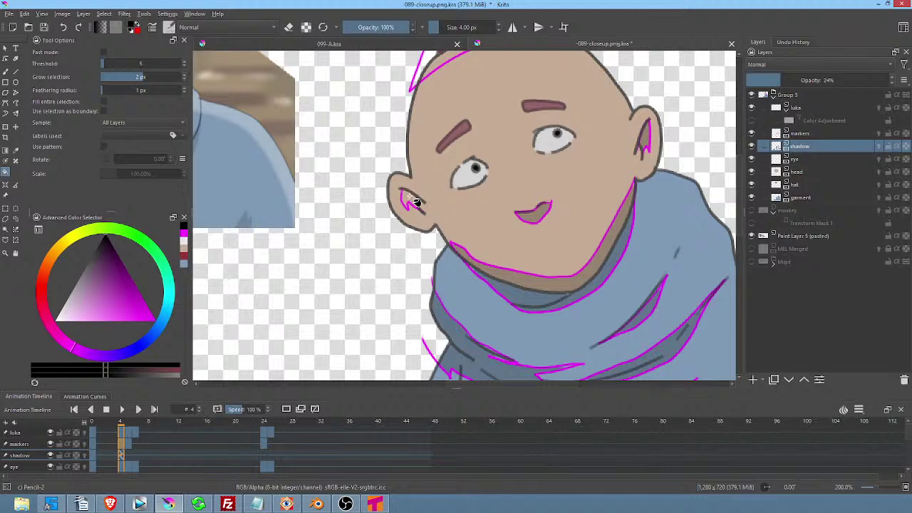
{"action": "mouse_move", "coordinate": [482, 159]}
{"action": "left_mouse_down"}
{"action": "mouse_move", "coordinate": [529, 171]}
{"action": "mouse_move", "coordinate": [511, 201]}
{"action": "mouse_move", "coordinate": [510, 175]}
{"action": "mouse_move", "coordinate": [474, 138]}
{"action": "left_mouse_up"}
{"action": "left_click", "coordinate": [475, 159]}
{"action": "left_click", "coordinate": [470, 161]}
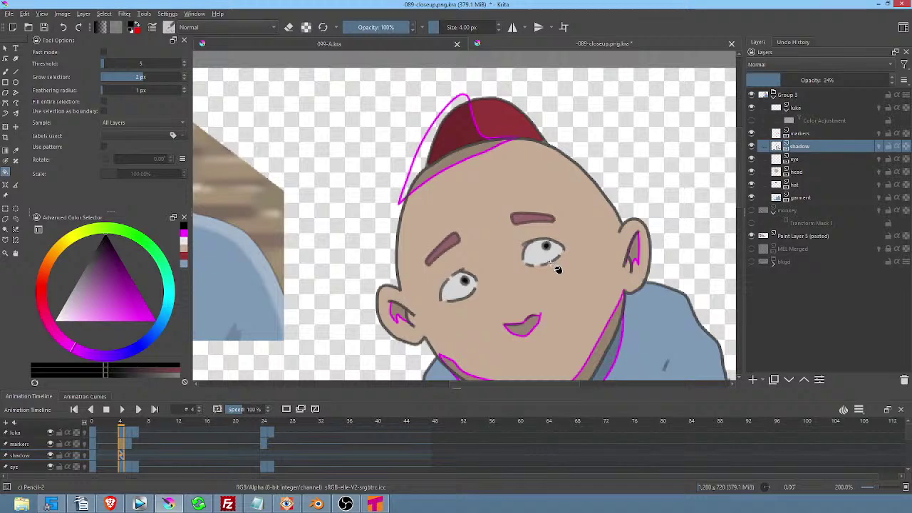
Review the whole frame 4 shading in canvas-only view and step through the frames that follow it.
{"action": "key", "text": "Tab"}
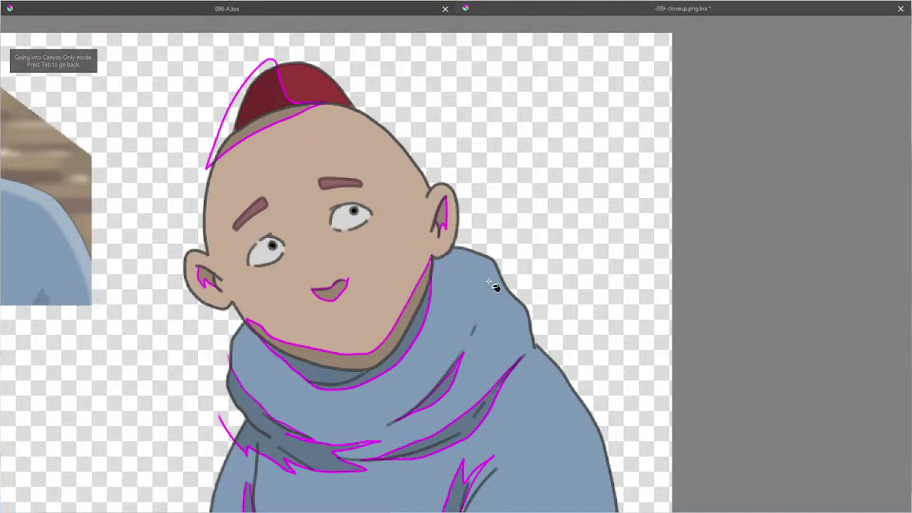
{"action": "left_click_drag", "start_coordinate": [541, 282], "coordinate": [602, 257]}
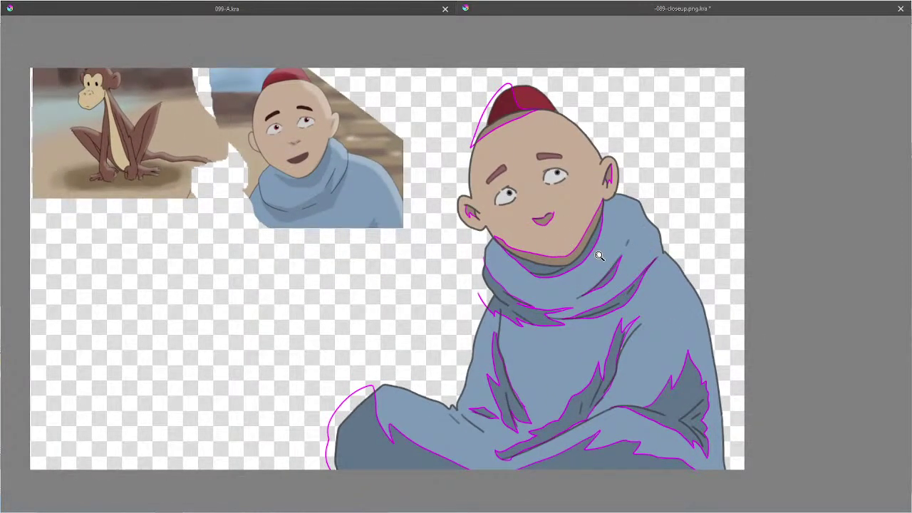
{"action": "key", "text": "Right"}
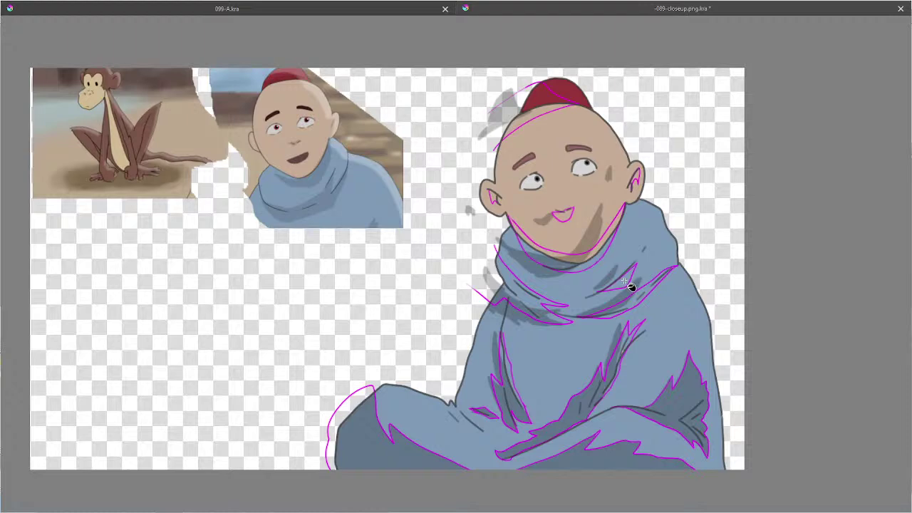
{"action": "key", "text": "Right"}
{"action": "key", "text": "Right"}
{"action": "key", "text": "Delete"}
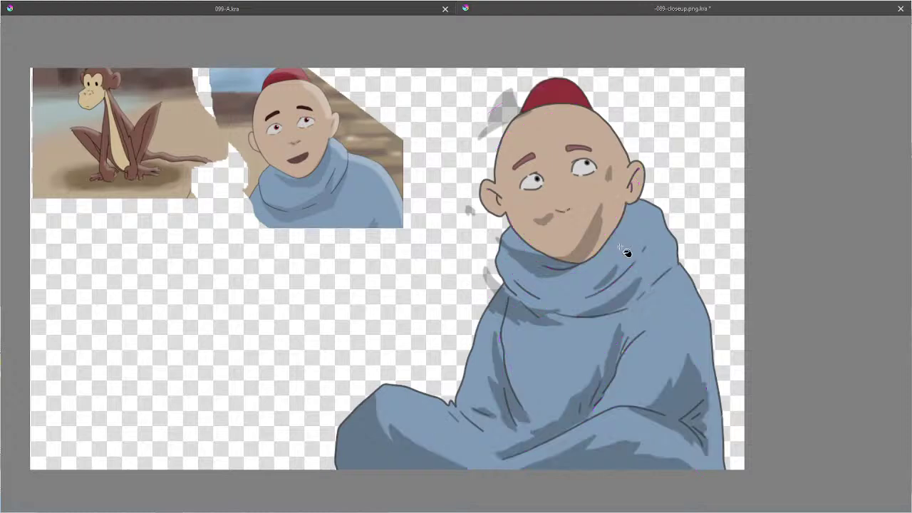
{"action": "key", "text": "ctrl+z"}
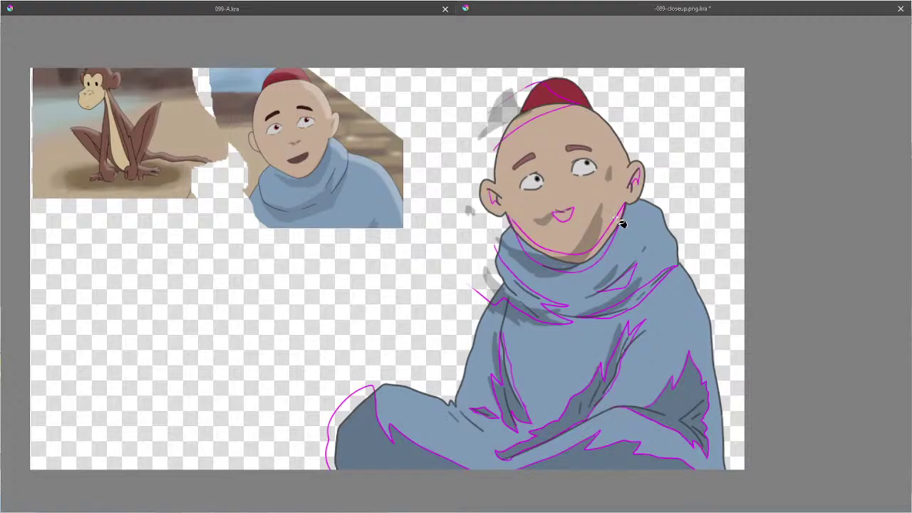
{"action": "key", "text": "Tab"}
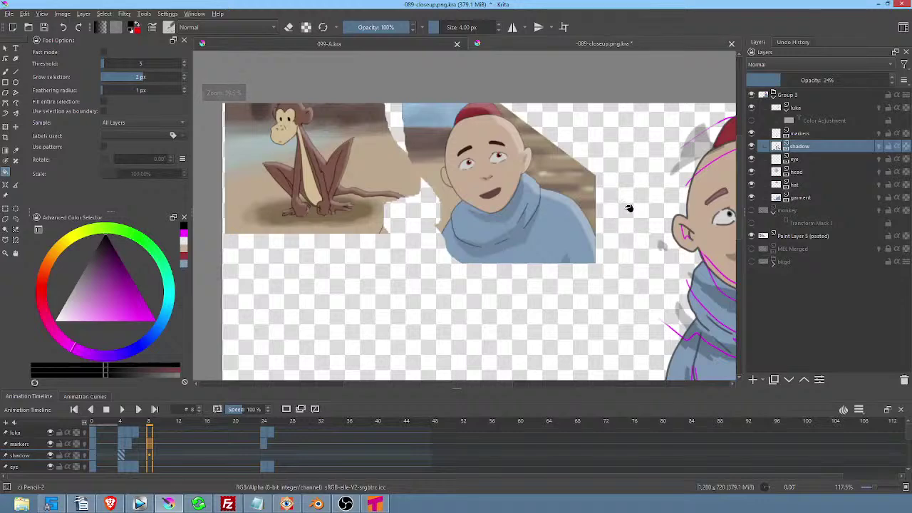
Go to frame 5 and fill the marked knee, lap, torso, waist, sleeve and scarf fold shadows with black on the shadow layer.
{"action": "middle_click", "coordinate": [688, 249]}
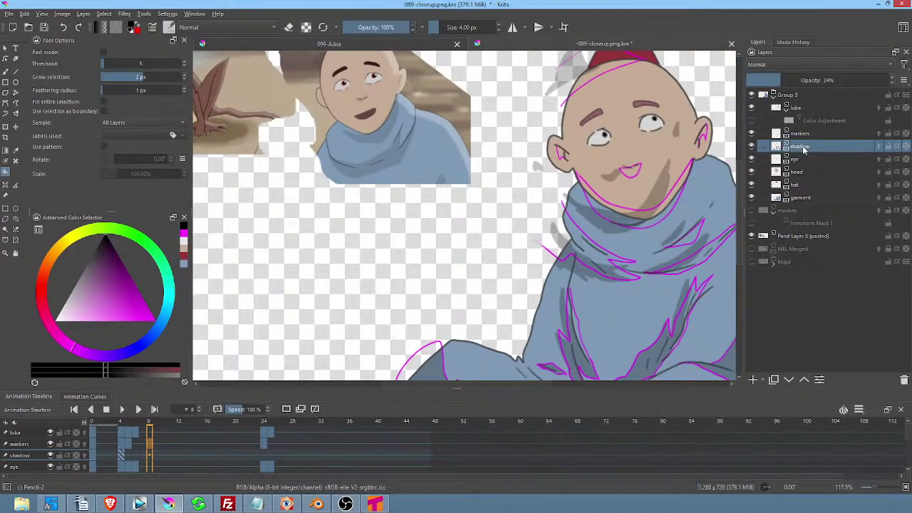
{"action": "left_click", "coordinate": [123, 452]}
{"action": "left_click", "coordinate": [128, 454]}
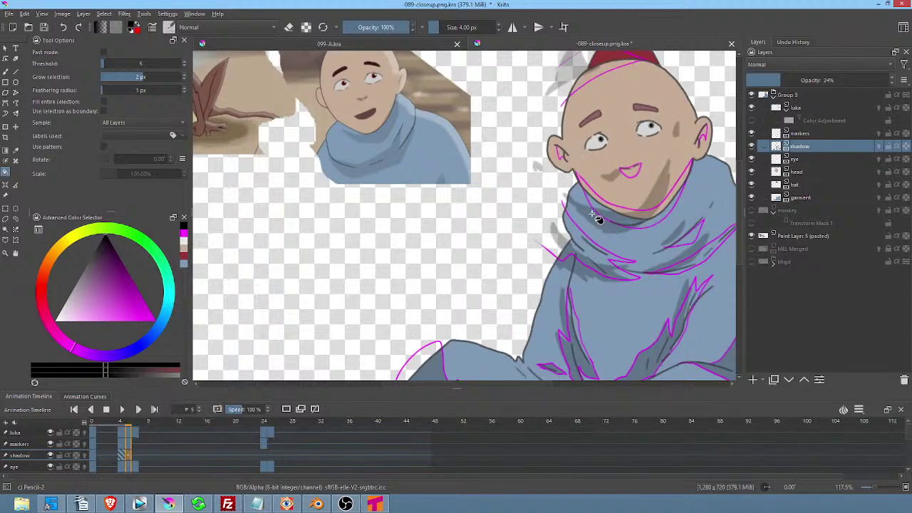
{"action": "mouse_move", "coordinate": [666, 276]}
{"action": "left_mouse_down"}
{"action": "mouse_move", "coordinate": [608, 214]}
{"action": "mouse_move", "coordinate": [601, 261]}
{"action": "mouse_move", "coordinate": [633, 206]}
{"action": "mouse_move", "coordinate": [619, 215]}
{"action": "mouse_move", "coordinate": [614, 239]}
{"action": "mouse_move", "coordinate": [597, 245]}
{"action": "mouse_move", "coordinate": [620, 238]}
{"action": "left_mouse_up"}
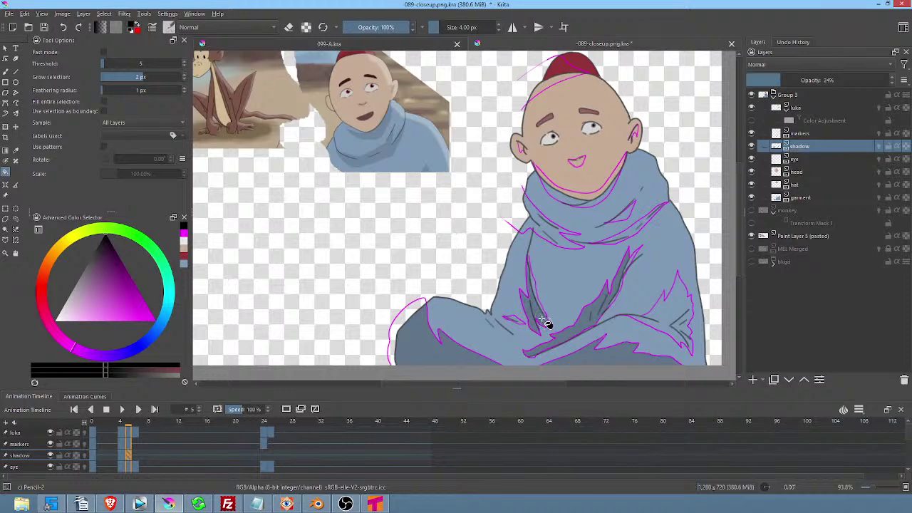
{"action": "scroll", "coordinate": [541, 286], "scroll_direction": "up", "scroll_amount": 5}
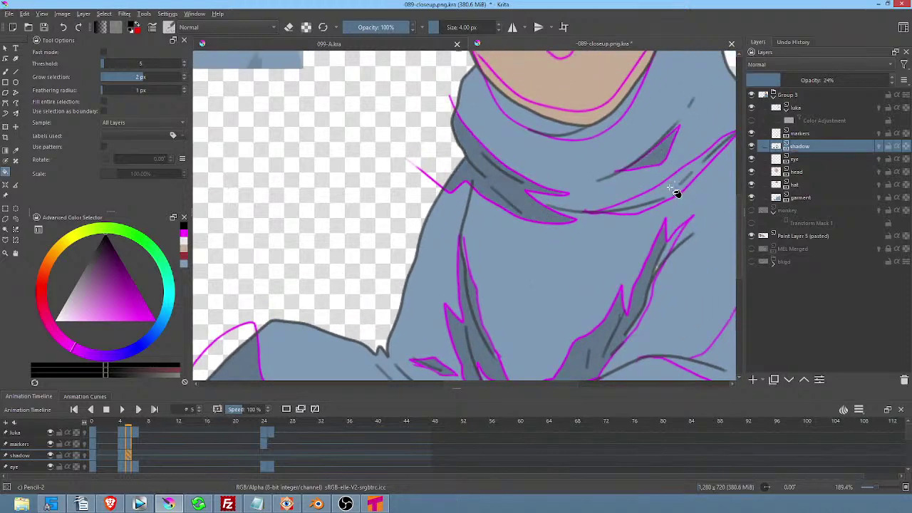
{"action": "middle_click", "coordinate": [556, 140]}
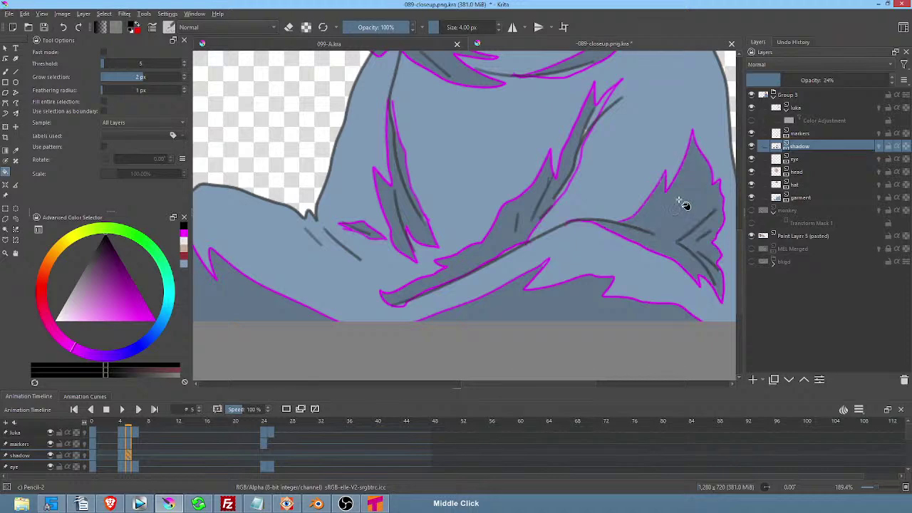
Fill the chin, scarf neck, mouth, ear, forehead and hat shadows with black on frame 5.
{"action": "middle_click", "coordinate": [682, 205]}
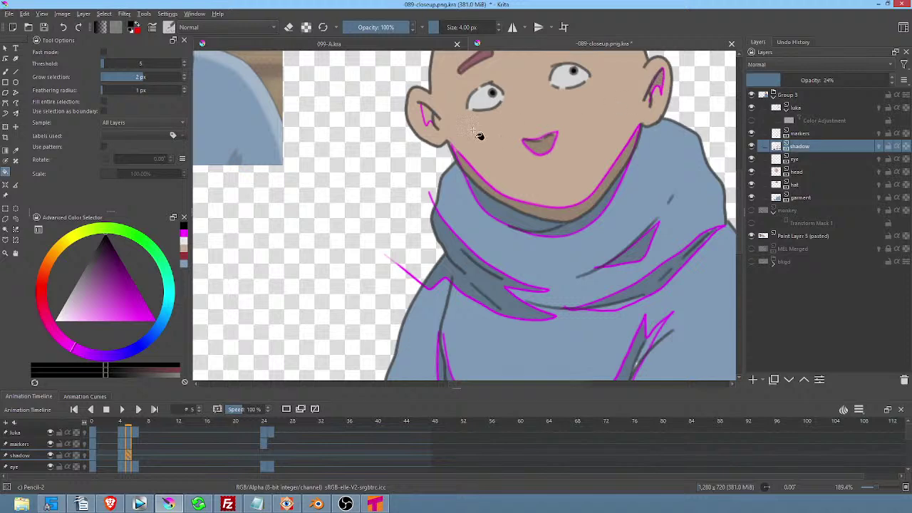
{"action": "scroll", "coordinate": [576, 106], "scroll_direction": "up", "scroll_amount": 5}
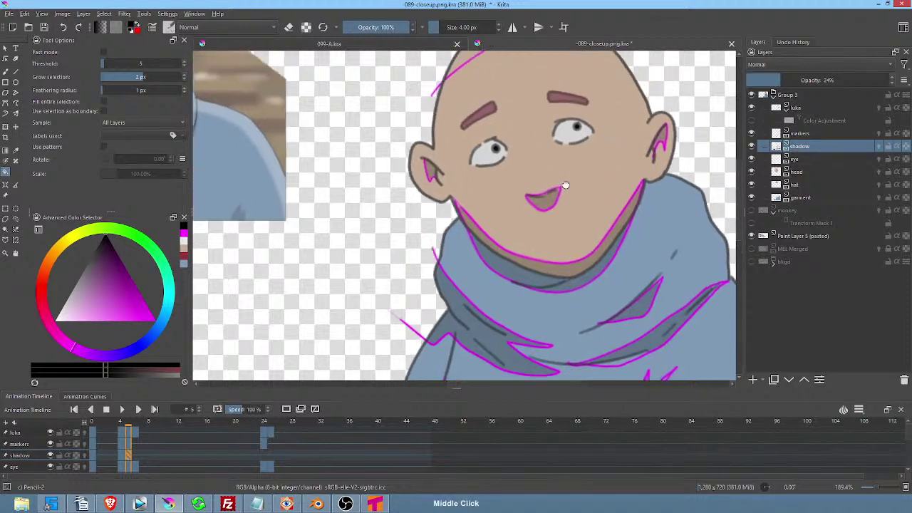
{"action": "left_click", "coordinate": [533, 134]}
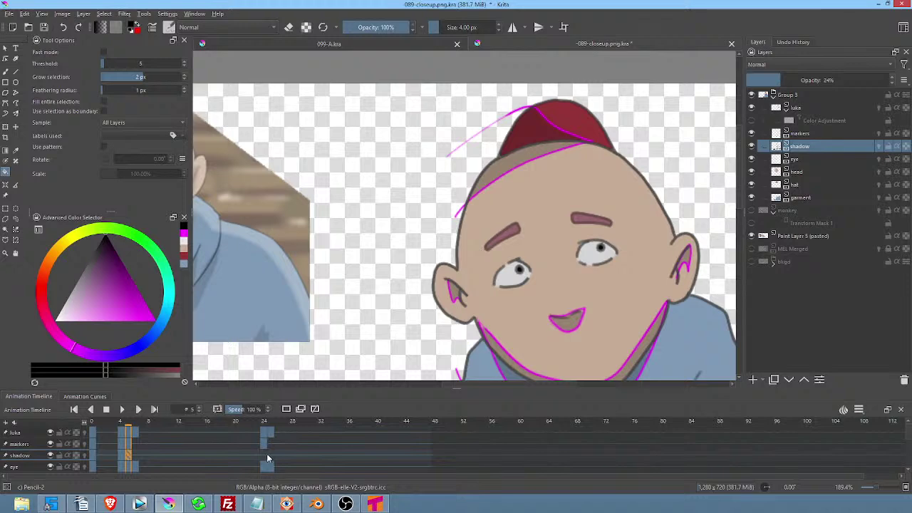
Go to frame 24 and fill the hat, forehead and left-side ear shadows with black on the shadow layer.
{"action": "left_click", "coordinate": [138, 454]}
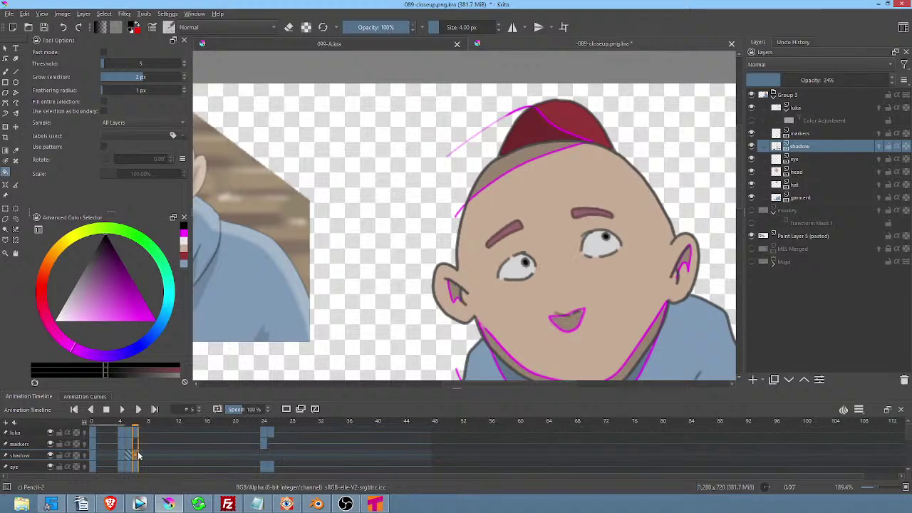
{"action": "left_click", "coordinate": [265, 456]}
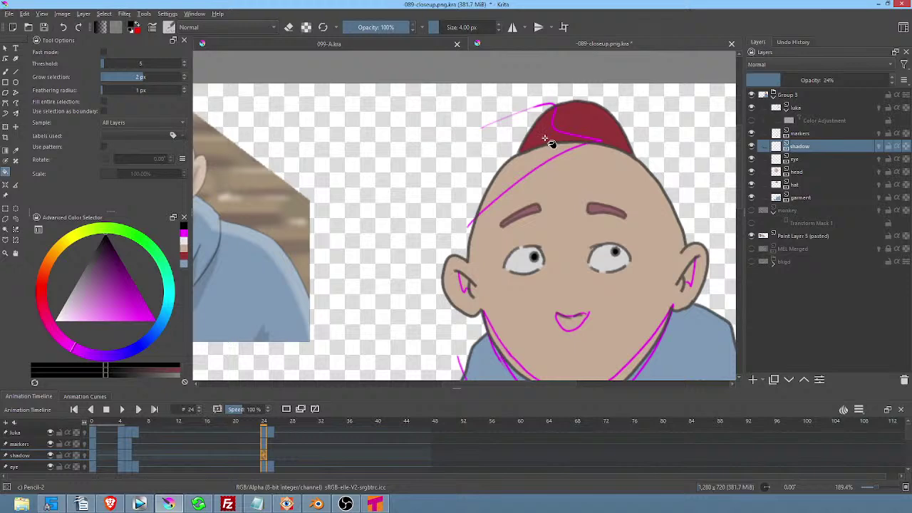
{"action": "left_click", "coordinate": [526, 164]}
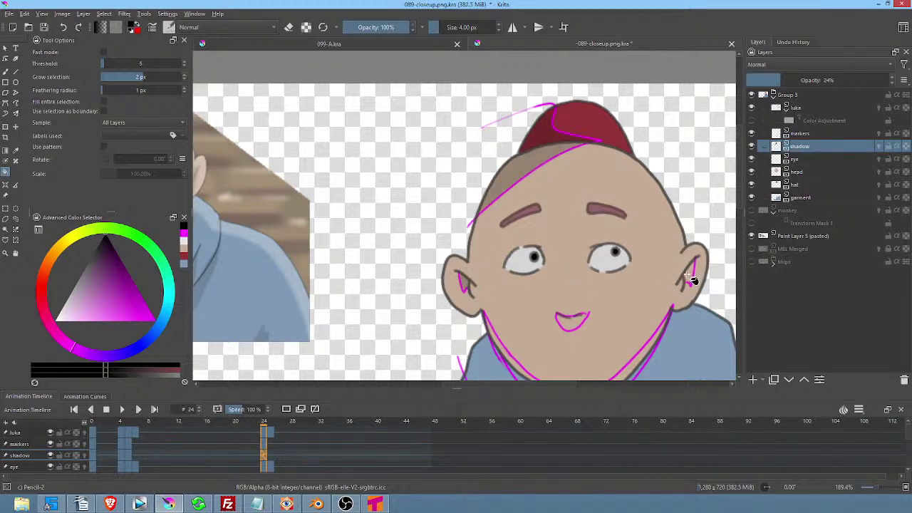
Fill the right-side ear, mouth, chin and scarf neck shadows with black on frame 24.
{"action": "left_click_drag", "start_coordinate": [691, 320], "coordinate": [637, 196]}
{"action": "left_click", "coordinate": [526, 200]}
{"action": "left_click", "coordinate": [560, 271]}
{"action": "left_click", "coordinate": [539, 278]}
{"action": "left_click", "coordinate": [512, 277]}
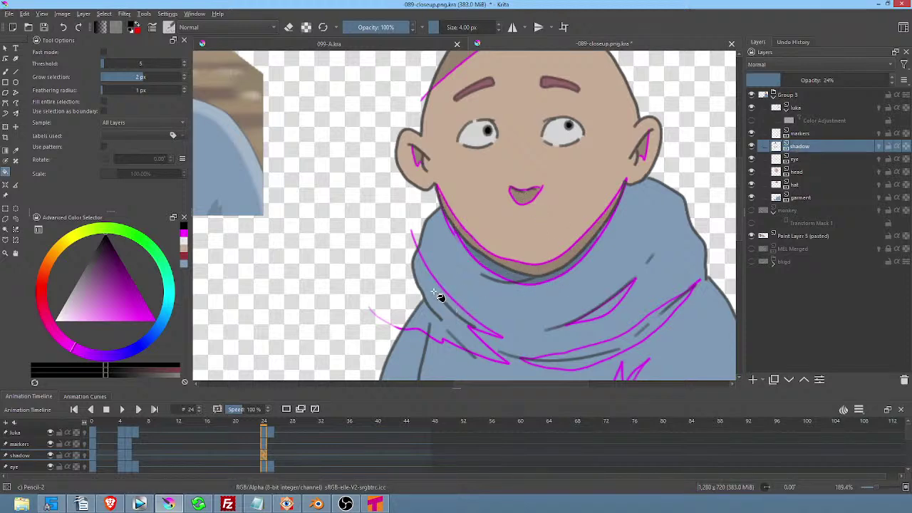
Fill the scarf's lower fold and its two right-side fold shadows with black on frame 24.
{"action": "left_click", "coordinate": [440, 298]}
{"action": "left_click", "coordinate": [614, 314]}
{"action": "left_click", "coordinate": [622, 340]}
Fill the right-side torso fold, sleeve and lower lap shadows with black on frame 24.
{"action": "mouse_move", "coordinate": [666, 357]}
{"action": "left_mouse_down"}
{"action": "mouse_move", "coordinate": [647, 212]}
{"action": "mouse_move", "coordinate": [596, 270]}
{"action": "left_mouse_up"}
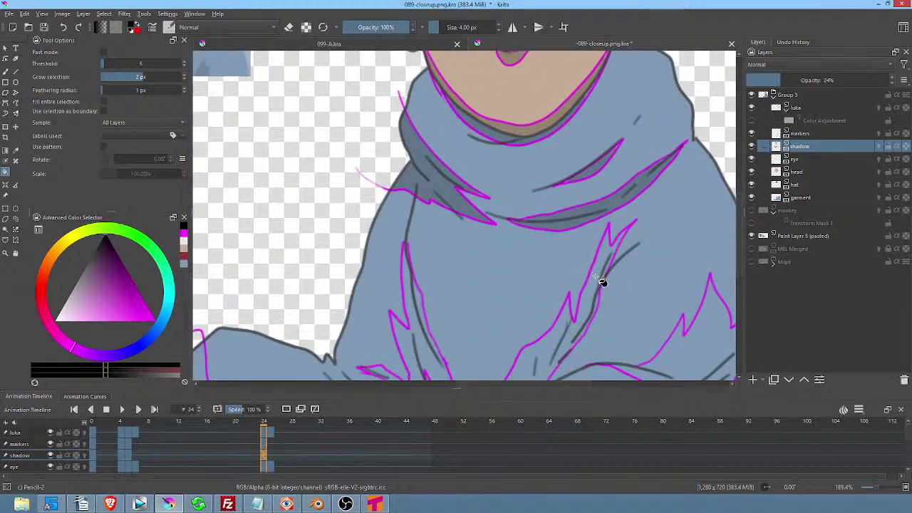
{"action": "left_click", "coordinate": [600, 282]}
{"action": "left_click", "coordinate": [705, 344]}
{"action": "mouse_move", "coordinate": [704, 344]}
{"action": "left_mouse_down"}
{"action": "mouse_move", "coordinate": [674, 302]}
{"action": "mouse_move", "coordinate": [662, 173]}
{"action": "left_mouse_up"}
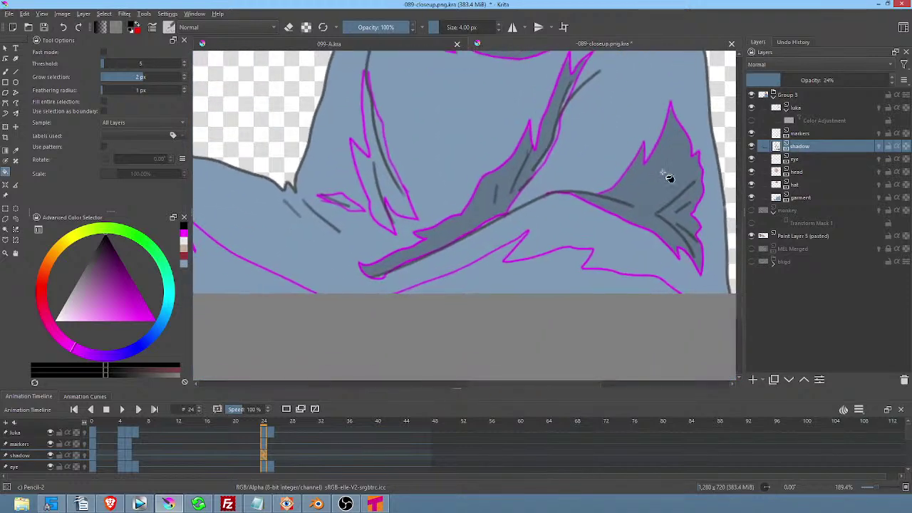
{"action": "left_click", "coordinate": [534, 278]}
Fill the left-side torso fold, small waist fold and knee shadows with black on frame 24.
{"action": "left_click_drag", "start_coordinate": [480, 259], "coordinate": [554, 309]}
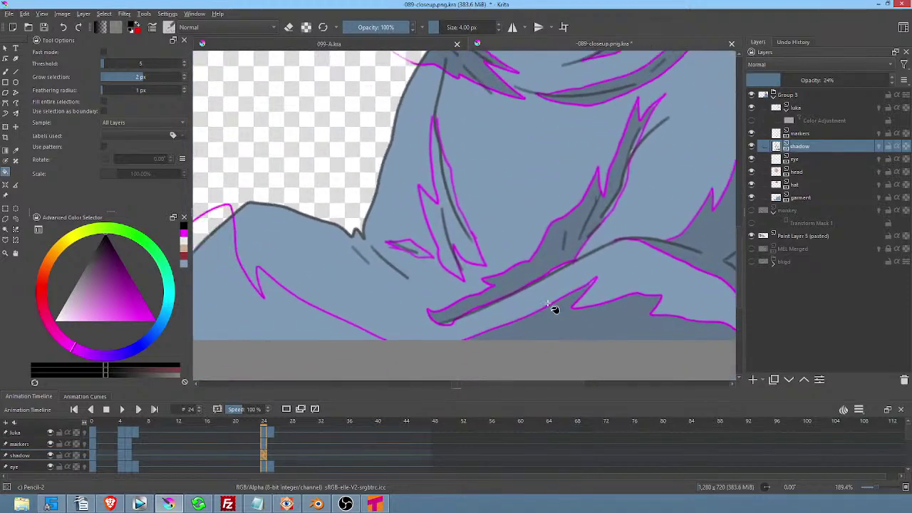
{"action": "left_click", "coordinate": [473, 250]}
{"action": "left_click", "coordinate": [414, 249]}
{"action": "left_click", "coordinate": [253, 314]}
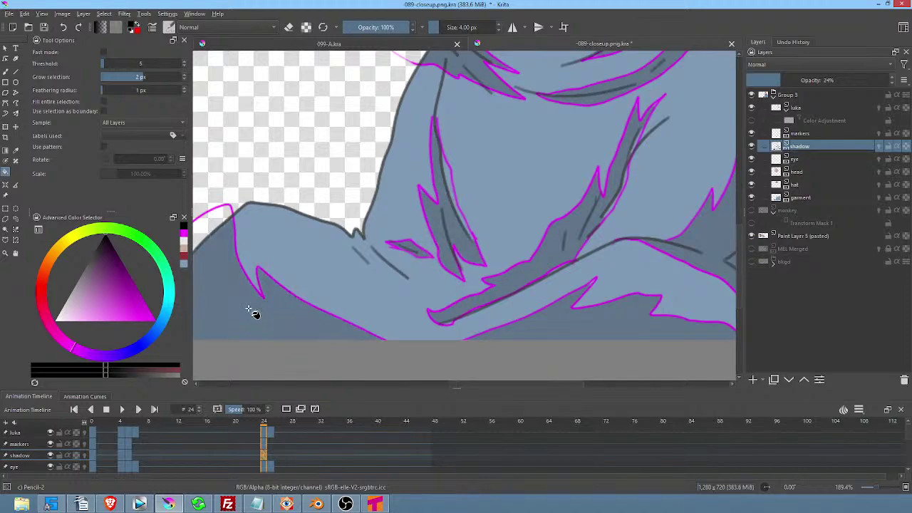
Go to frame 25, hide the markers layer and set the shadow layer's opacity to 13%.
{"action": "left_click", "coordinate": [273, 460]}
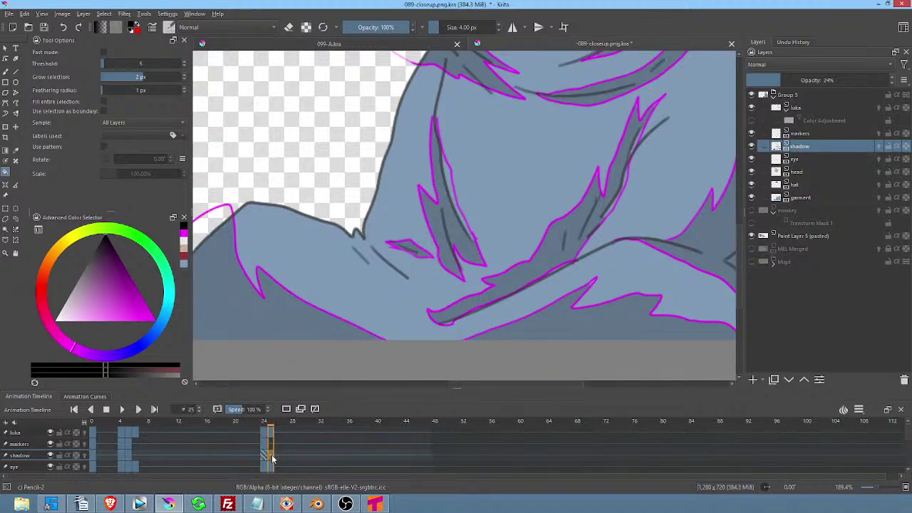
{"action": "scroll", "coordinate": [574, 239], "scroll_direction": "down", "scroll_amount": 3}
{"action": "left_click_drag", "start_coordinate": [568, 247], "coordinate": [561, 253]}
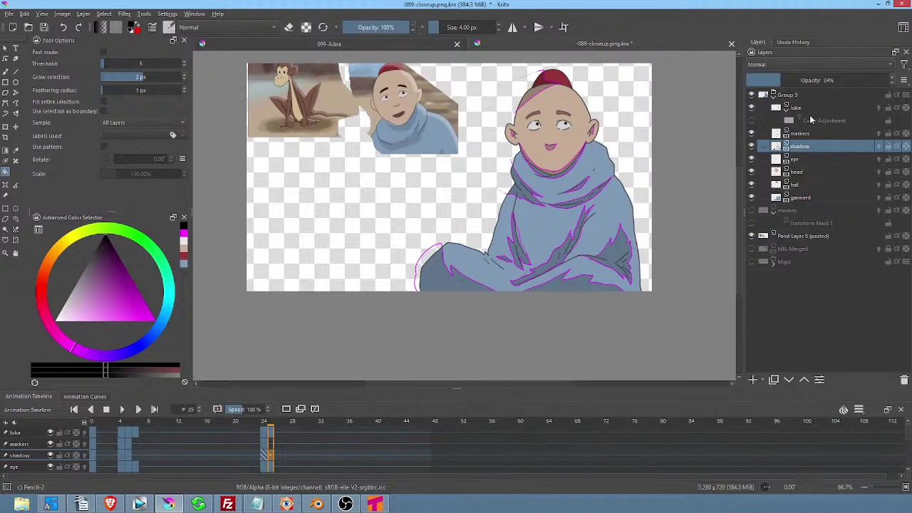
{"action": "left_click", "coordinate": [751, 133]}
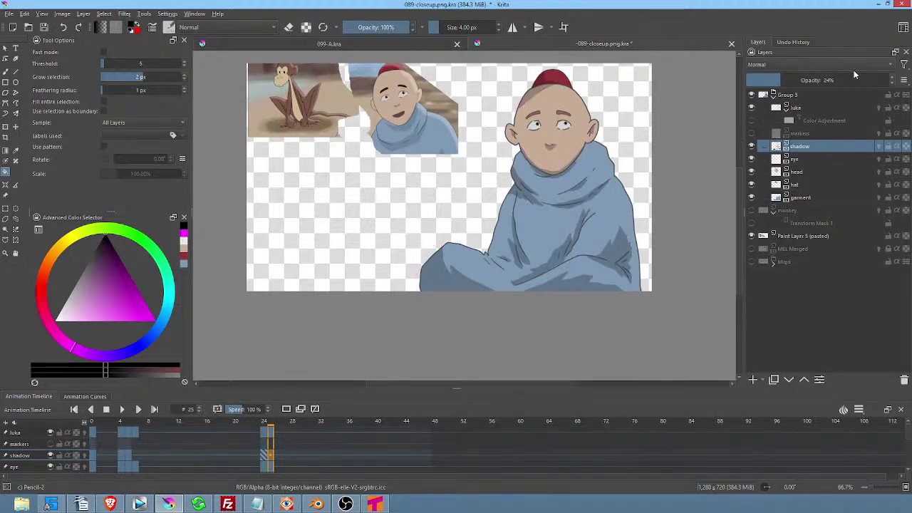
{"action": "mouse_move", "coordinate": [783, 80]}
{"action": "left_mouse_down"}
{"action": "mouse_move", "coordinate": [758, 81]}
{"action": "mouse_move", "coordinate": [768, 81]}
{"action": "left_mouse_up"}
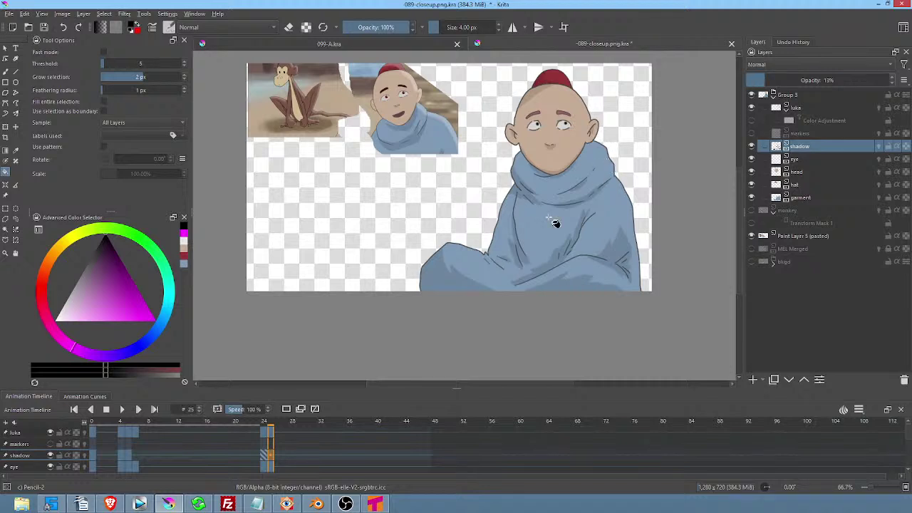
Compare the softened shading across the shadow keyframes at frames 24, 5 and 4.
{"action": "left_click", "coordinate": [264, 455]}
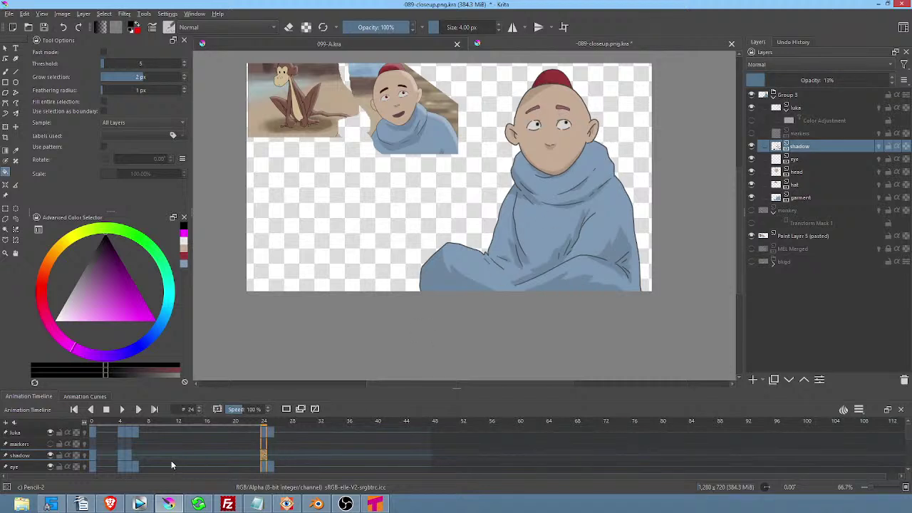
{"action": "left_click", "coordinate": [130, 452]}
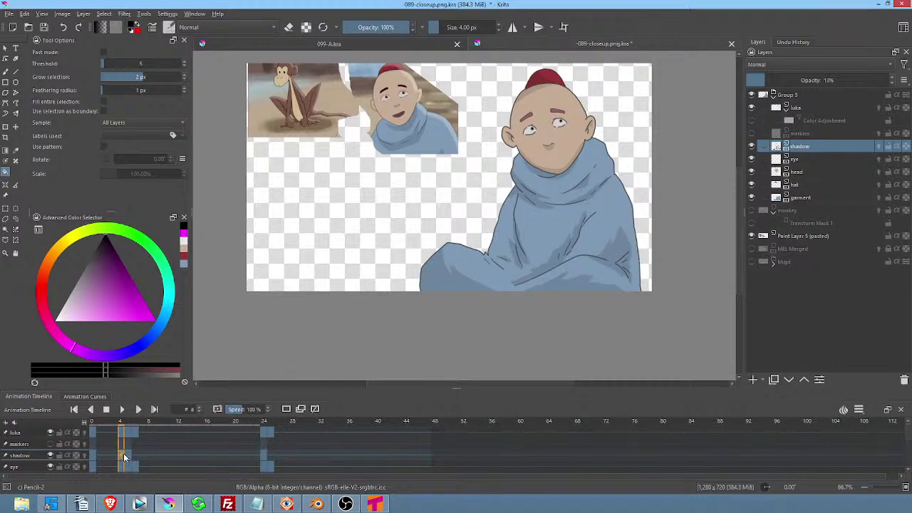
{"action": "left_click", "coordinate": [263, 455]}
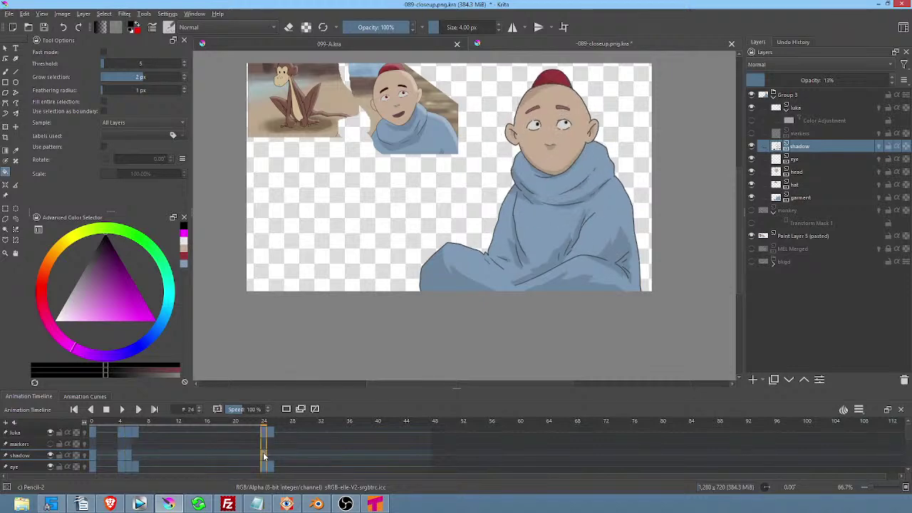
Erase the end of the forehead shadow just below the hat on frame 24 using the freehand path tool in eraser mode.
{"action": "scroll", "coordinate": [544, 133], "scroll_direction": "up", "scroll_amount": 3}
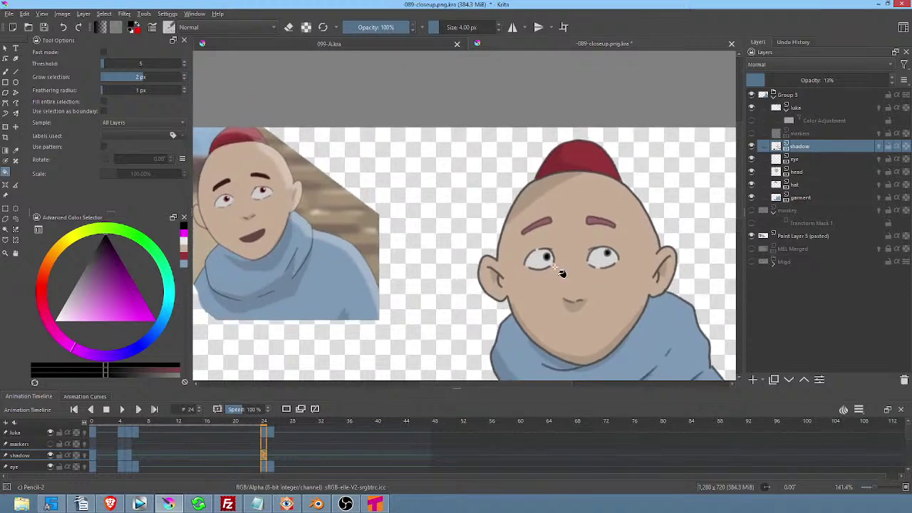
{"action": "key", "text": "b"}
{"action": "key", "text": "e"}
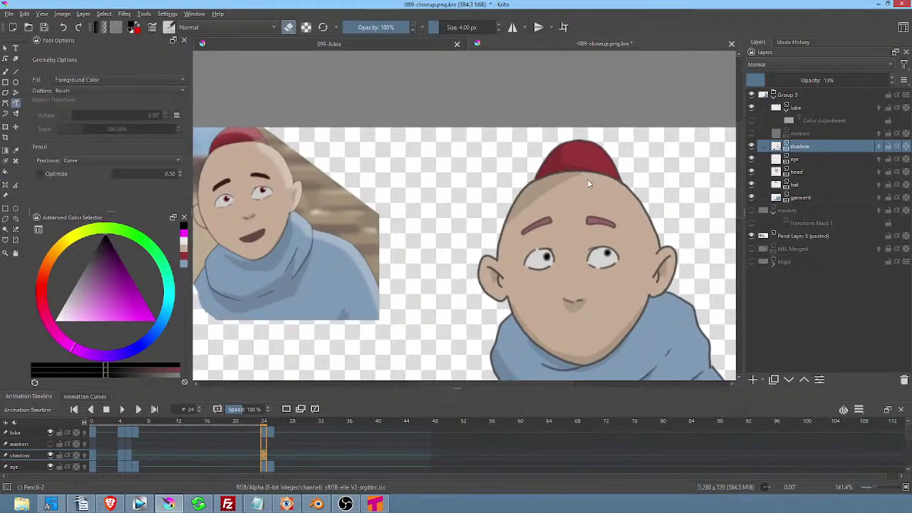
{"action": "mouse_move", "coordinate": [573, 181]}
{"action": "left_mouse_down"}
{"action": "mouse_move", "coordinate": [515, 212]}
{"action": "mouse_move", "coordinate": [501, 239]}
{"action": "mouse_move", "coordinate": [588, 182]}
{"action": "left_mouse_up"}
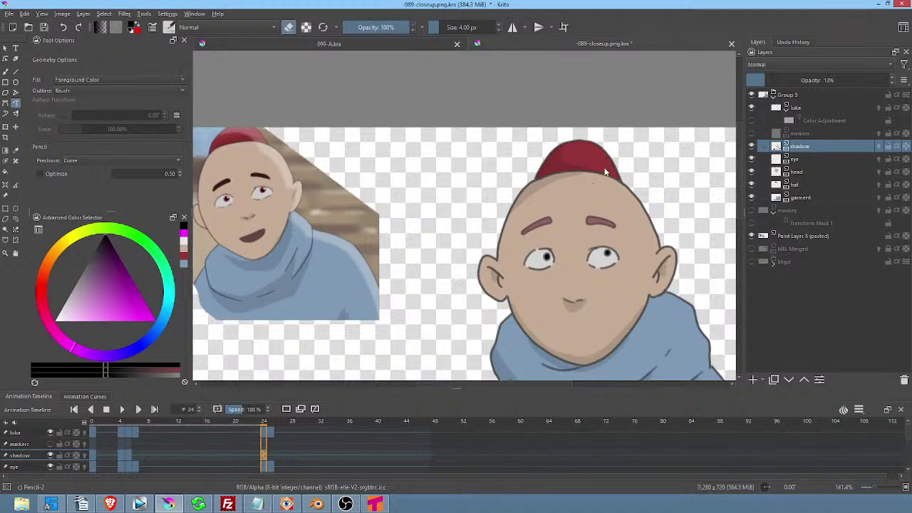
{"action": "scroll", "coordinate": [588, 182], "scroll_direction": "down", "scroll_amount": 3}
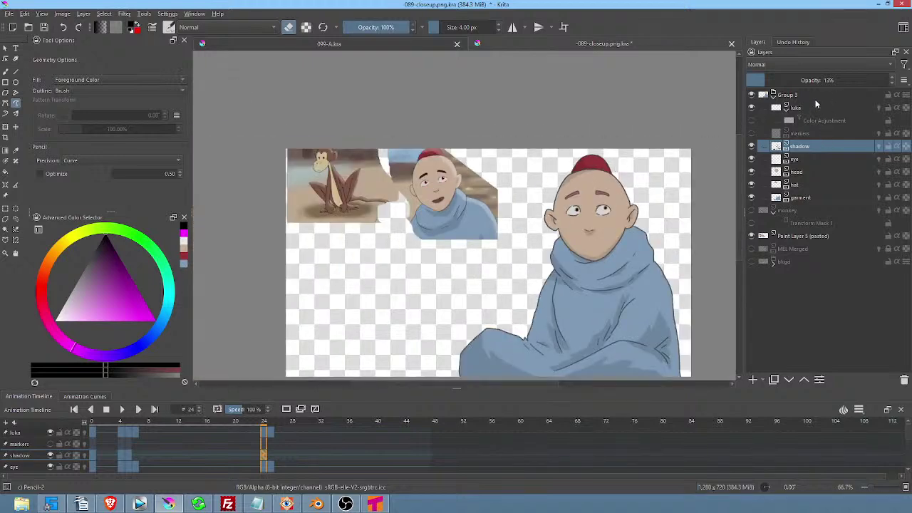
Add a new paint layer directly above the luka layer and show the bkgd group.
{"action": "left_click", "coordinate": [807, 108]}
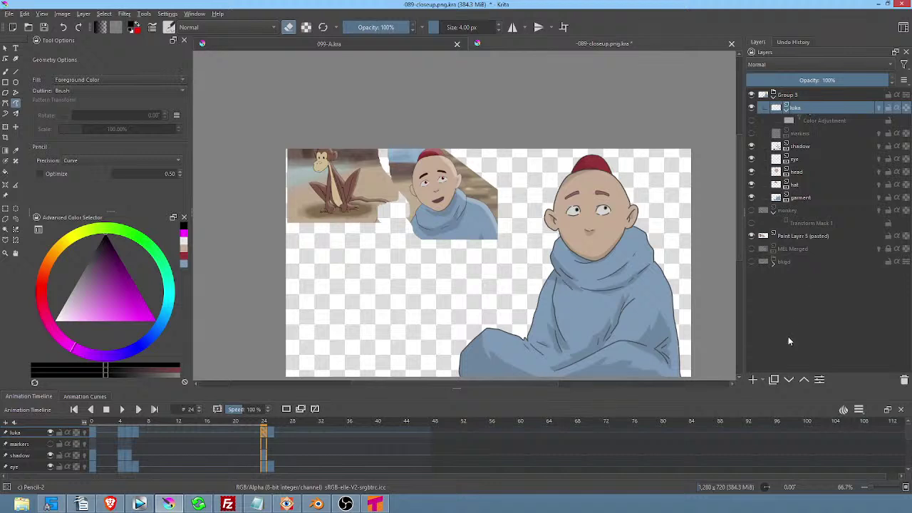
{"action": "left_click", "coordinate": [754, 379]}
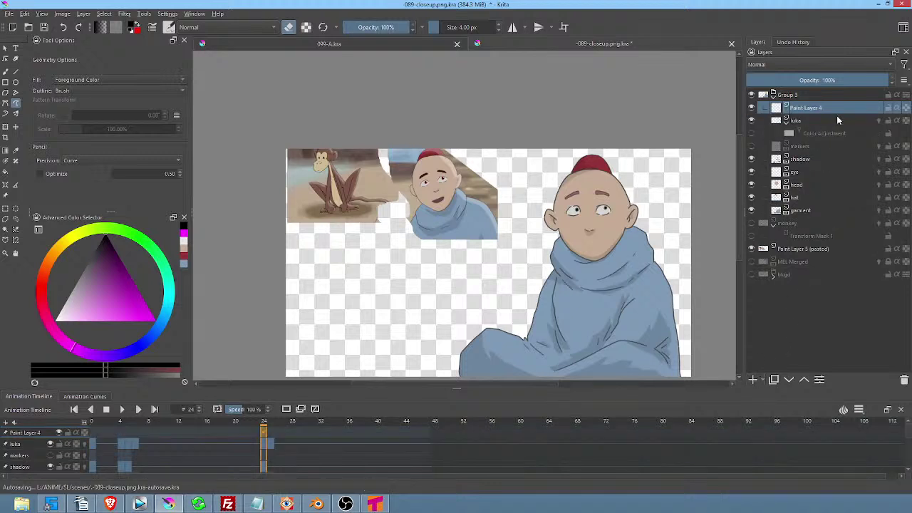
{"action": "scroll", "coordinate": [647, 230], "scroll_direction": "down", "scroll_amount": 2}
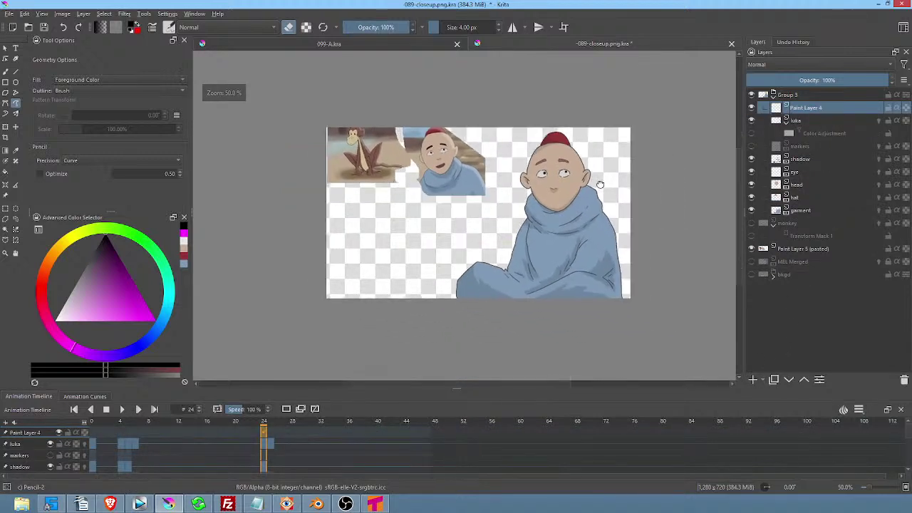
{"action": "left_click", "coordinate": [751, 274]}
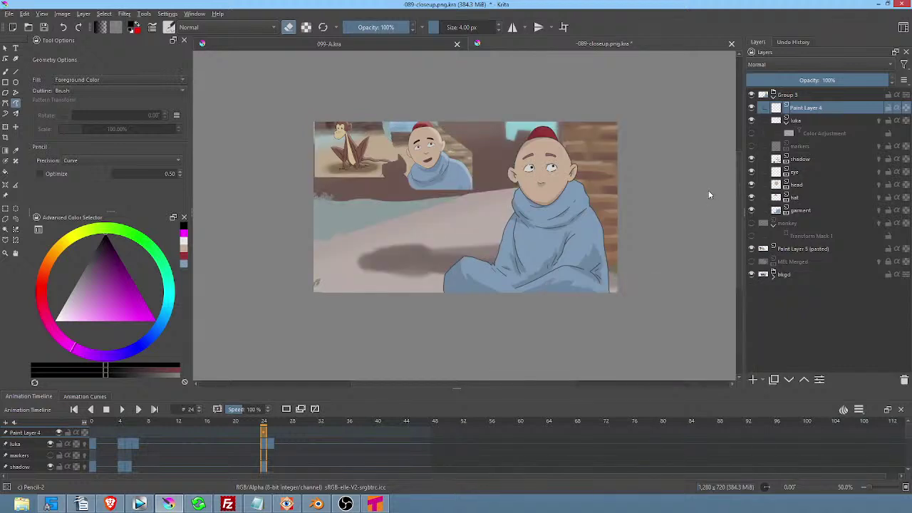
Enlarge the bkgd group proportionally around its centre with the Transform tool.
{"action": "left_click", "coordinate": [791, 276]}
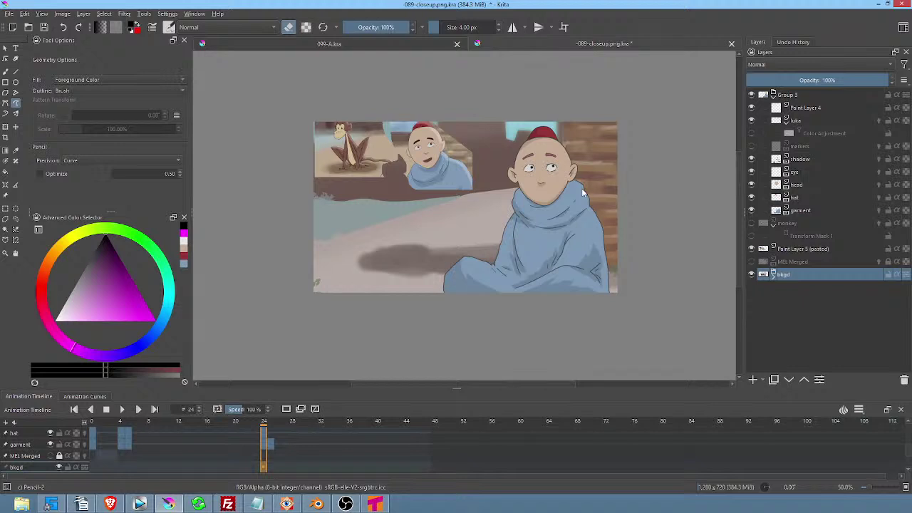
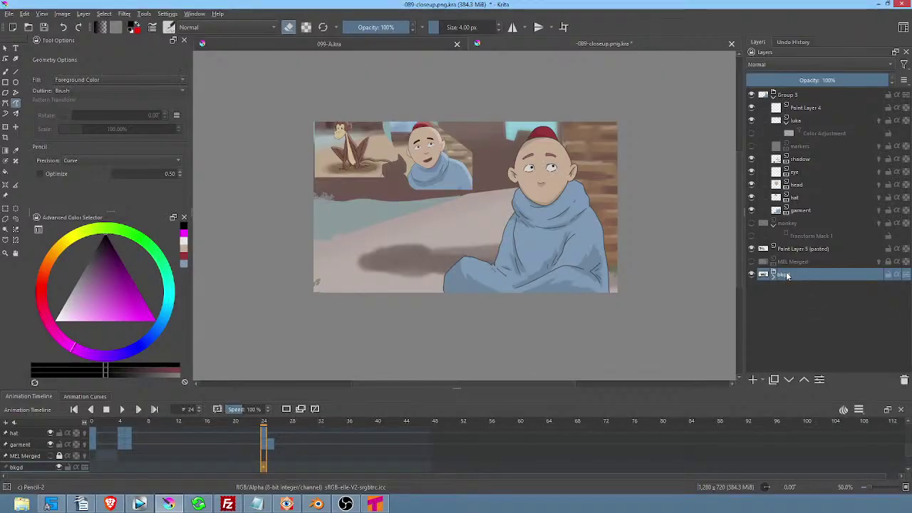
{"action": "key", "text": "ctrl+t"}
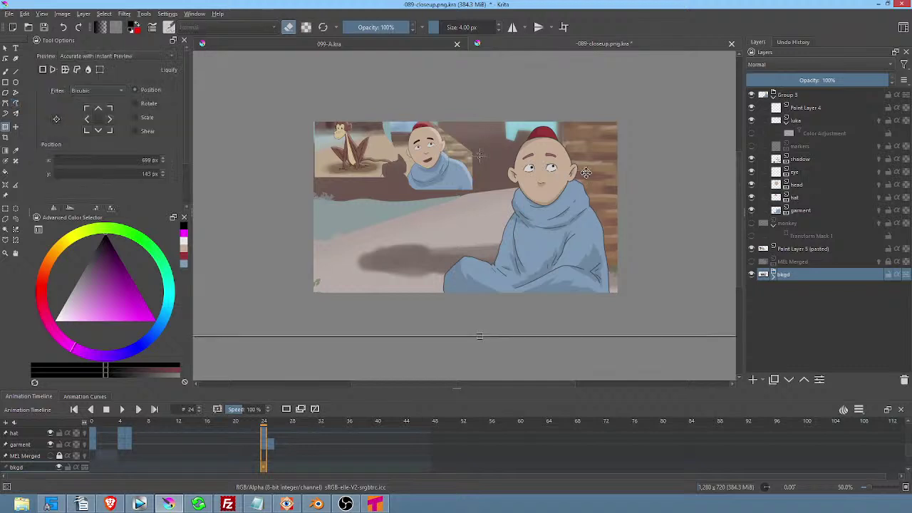
{"action": "scroll", "coordinate": [597, 163], "scroll_direction": "down", "scroll_amount": 2}
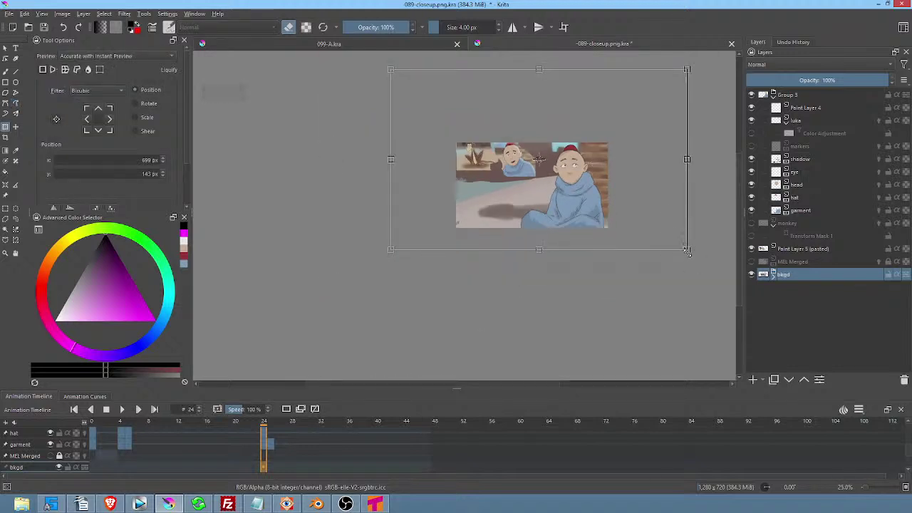
{"action": "key", "text": "Escape"}
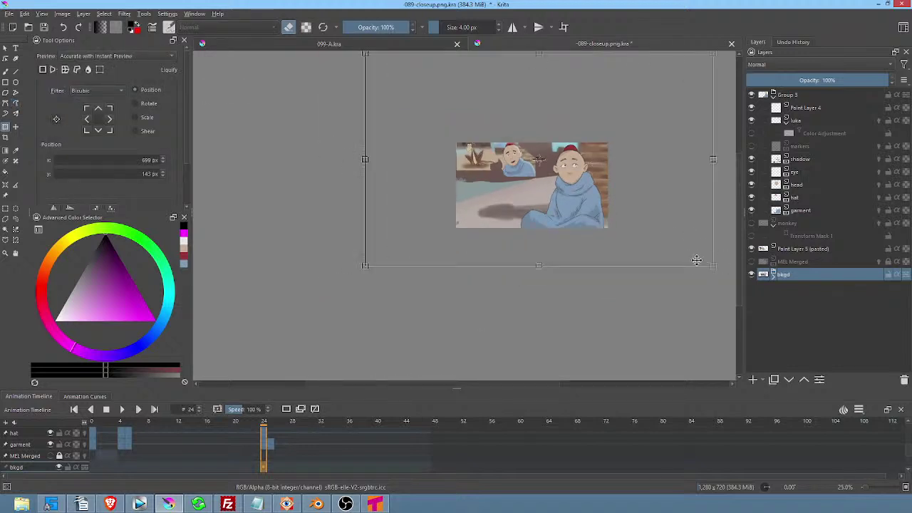
{"action": "key", "text": "ctrl+z"}
{"action": "left_click", "coordinate": [659, 256]}
{"action": "left_click_drag", "start_coordinate": [657, 217], "coordinate": [611, 243]}
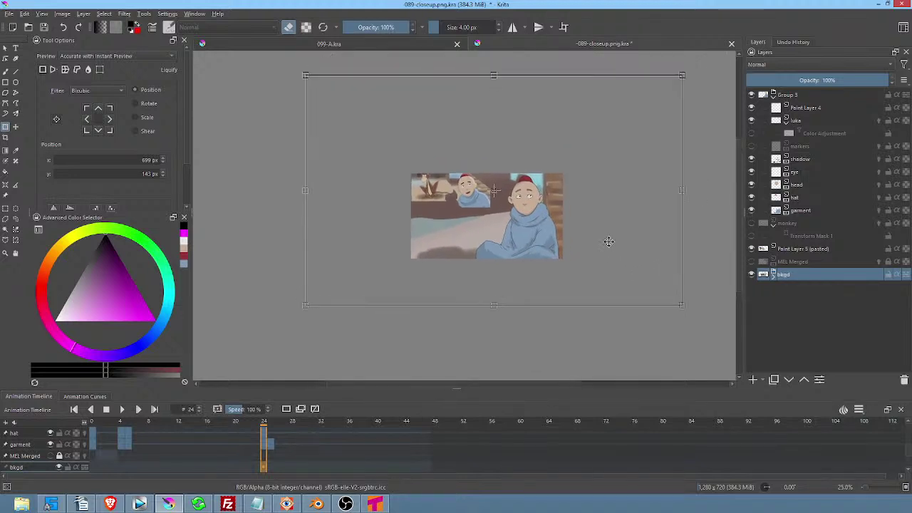
Scale the bkgd group up slightly more and reposition it to x 795 px, y 54 px.
{"action": "scroll", "coordinate": [603, 238], "scroll_direction": "up", "scroll_amount": 1}
{"action": "scroll", "coordinate": [602, 238], "scroll_direction": "down", "scroll_amount": 1}
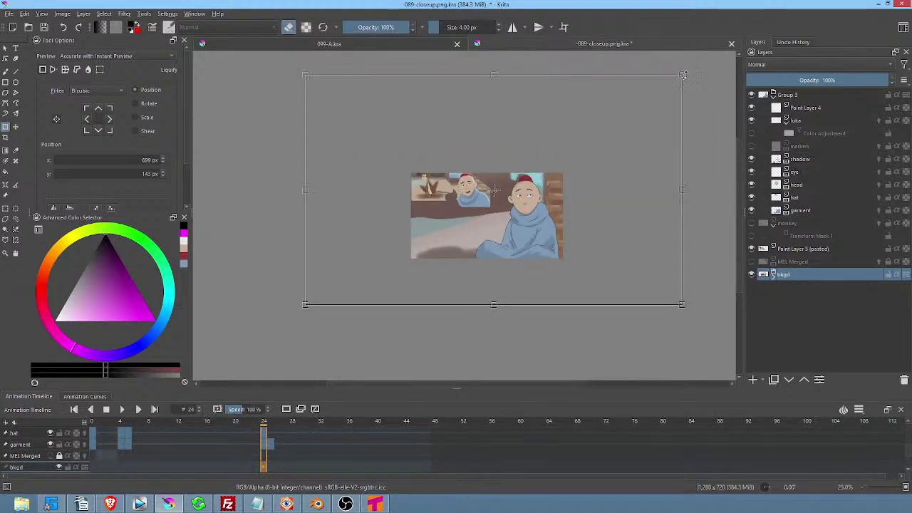
{"action": "key", "text": "Escape"}
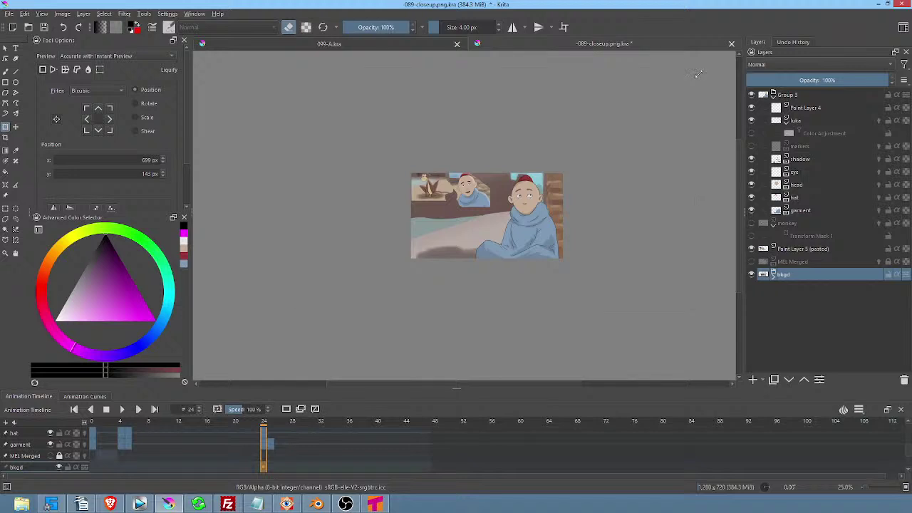
{"action": "left_click", "coordinate": [695, 70]}
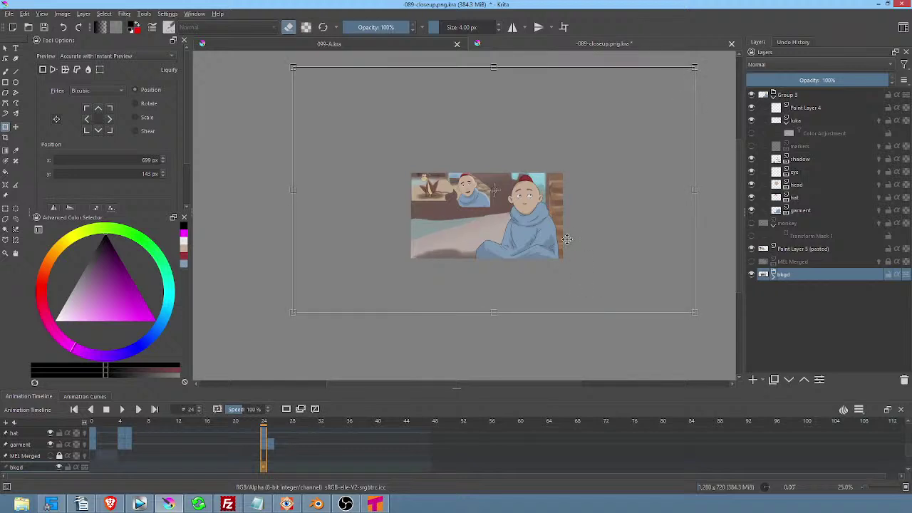
{"action": "key", "text": "Escape"}
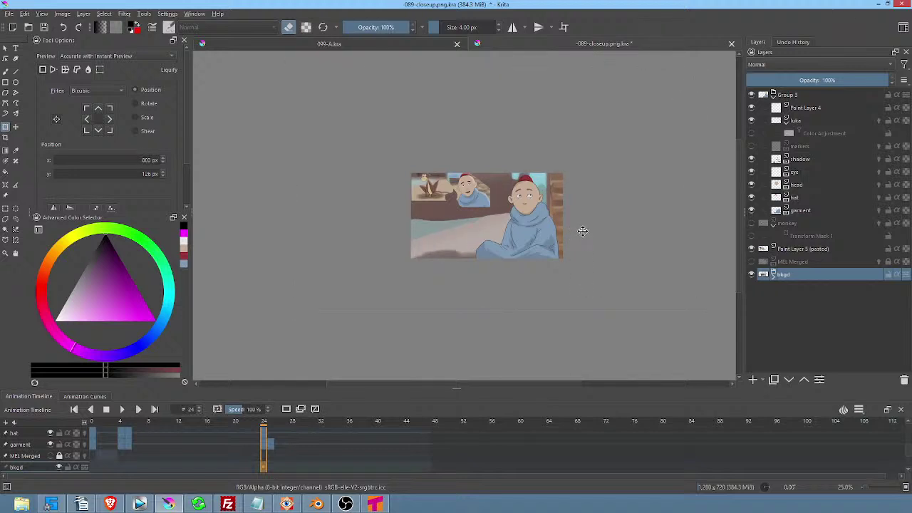
{"action": "left_click", "coordinate": [599, 226]}
{"action": "key", "text": "Escape"}
{"action": "left_click_drag", "start_coordinate": [593, 228], "coordinate": [579, 222]}
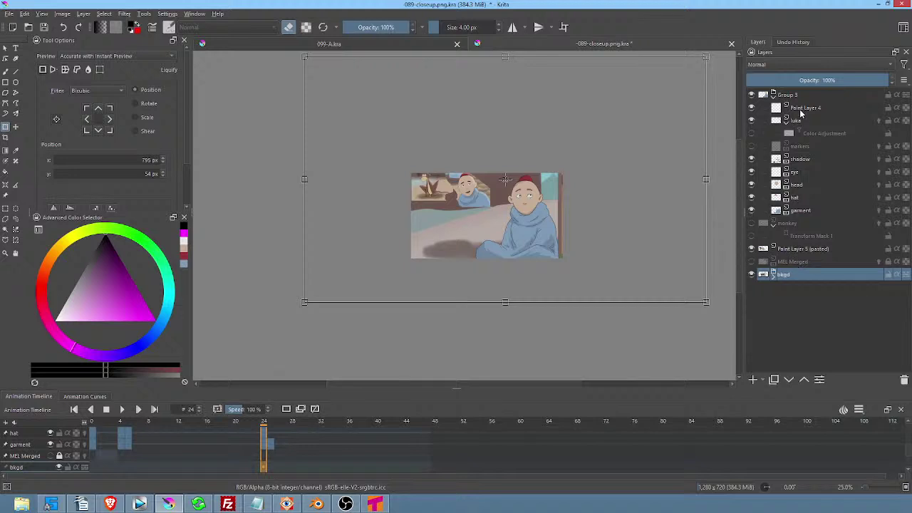
Fill the character's right half with a large black freehand shape running past the canvas edge on the new paint layer.
{"action": "left_click", "coordinate": [803, 108]}
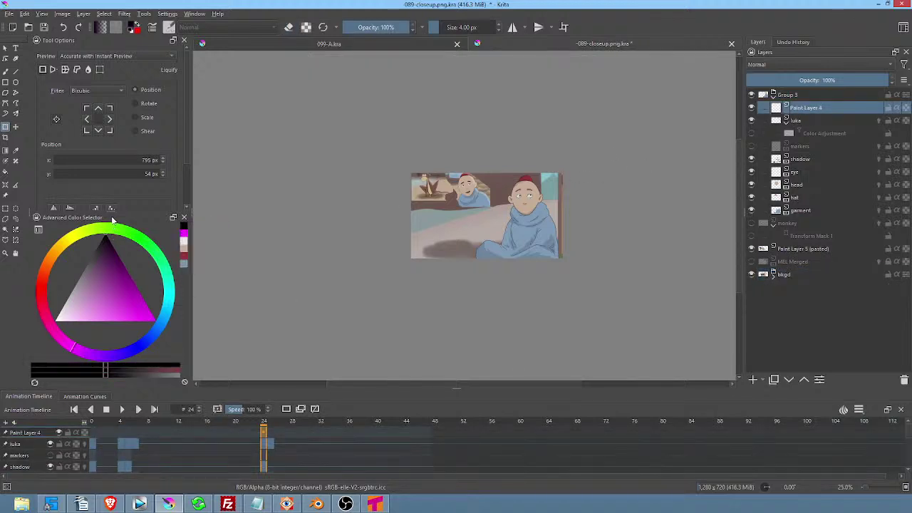
{"action": "left_click", "coordinate": [16, 102]}
{"action": "mouse_move", "coordinate": [528, 151]}
{"action": "left_mouse_down"}
{"action": "mouse_move", "coordinate": [541, 262]}
{"action": "mouse_move", "coordinate": [568, 281]}
{"action": "left_mouse_up"}
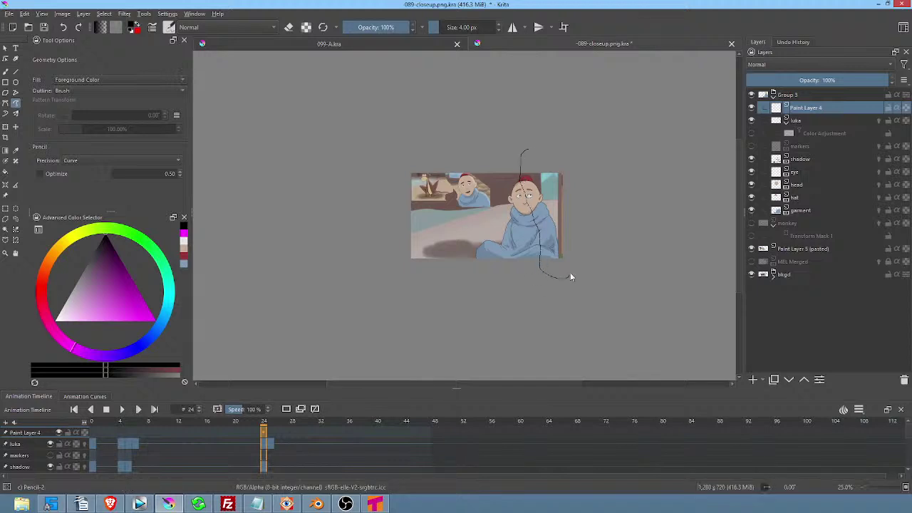
{"action": "left_click_drag", "start_coordinate": [558, 141], "coordinate": [552, 146]}
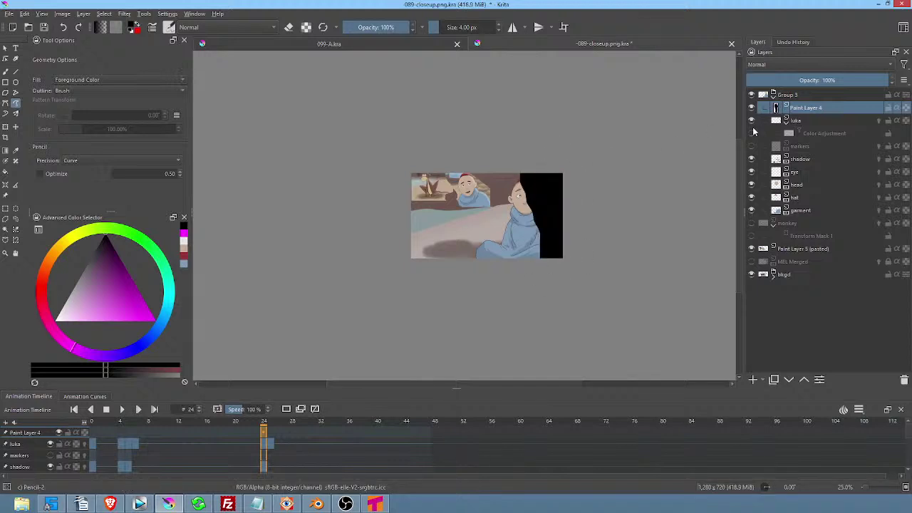
Blur the black shape with horizontal and vertical radius 30 and set its layer's opacity to 20%.
{"action": "mouse_move", "coordinate": [786, 108]}
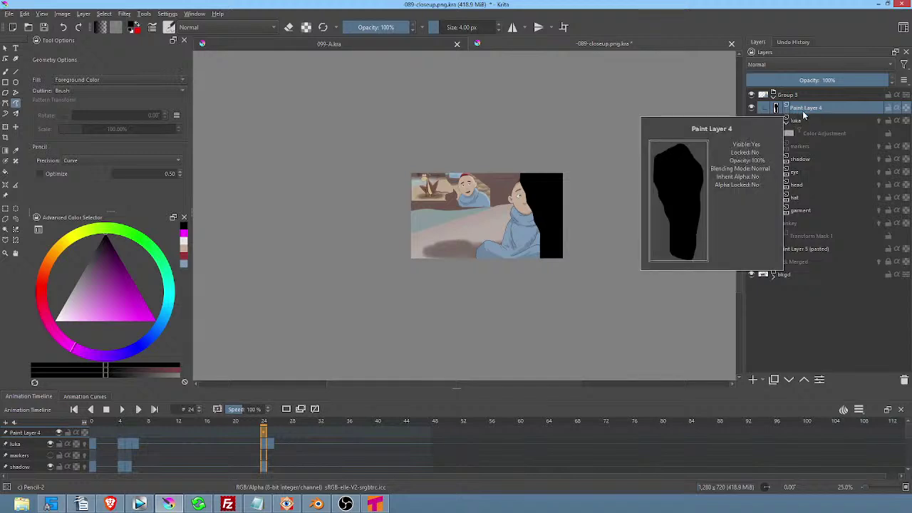
{"action": "mouse_move", "coordinate": [821, 111]}
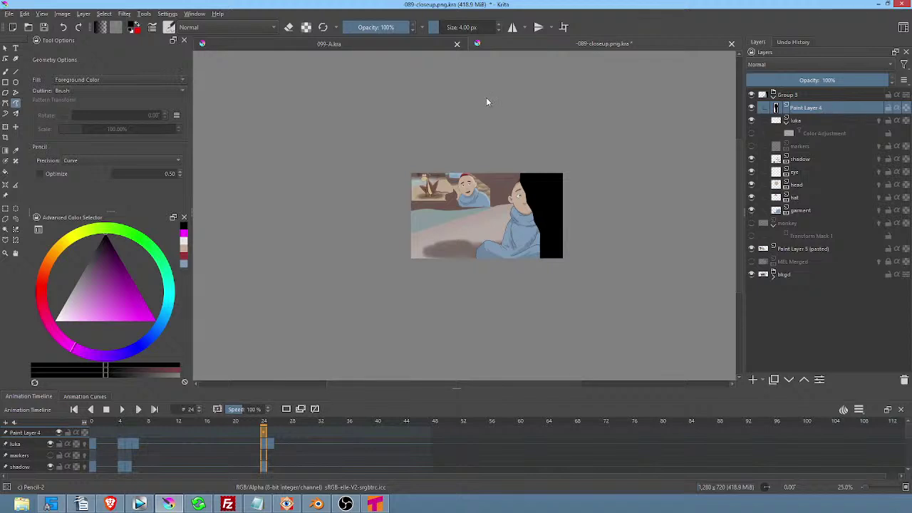
{"action": "left_click", "coordinate": [124, 14]}
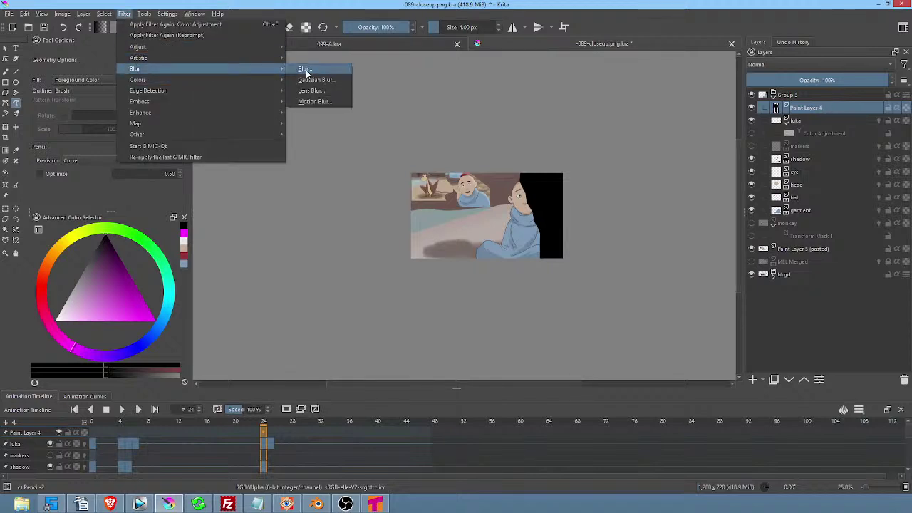
{"action": "left_click", "coordinate": [302, 70]}
{"action": "left_click_drag", "start_coordinate": [122, 190], "coordinate": [145, 189]}
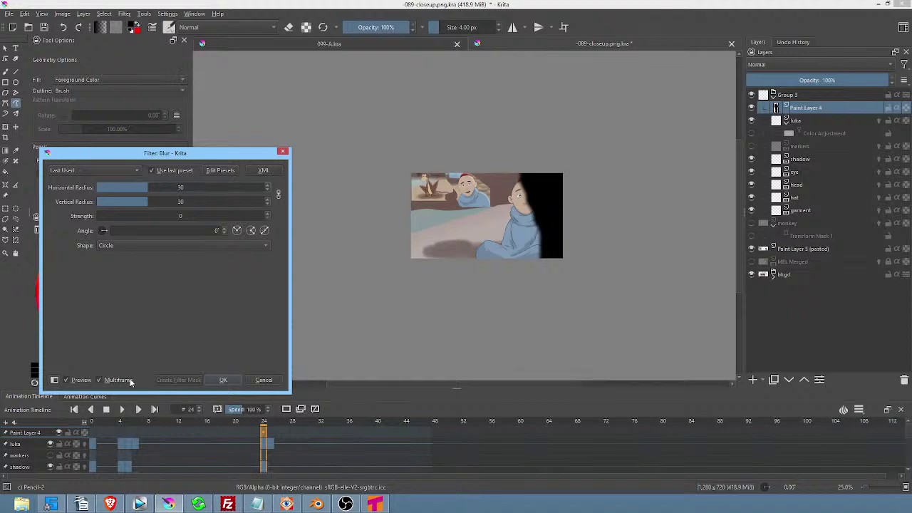
{"action": "left_click", "coordinate": [223, 380]}
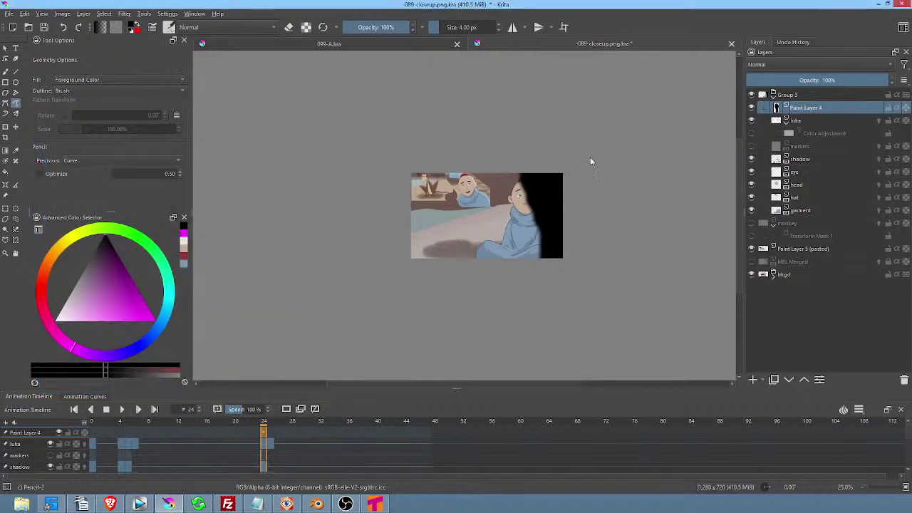
{"action": "mouse_move", "coordinate": [874, 79]}
{"action": "left_mouse_down"}
{"action": "mouse_move", "coordinate": [758, 82]}
{"action": "mouse_move", "coordinate": [774, 83]}
{"action": "left_mouse_up"}
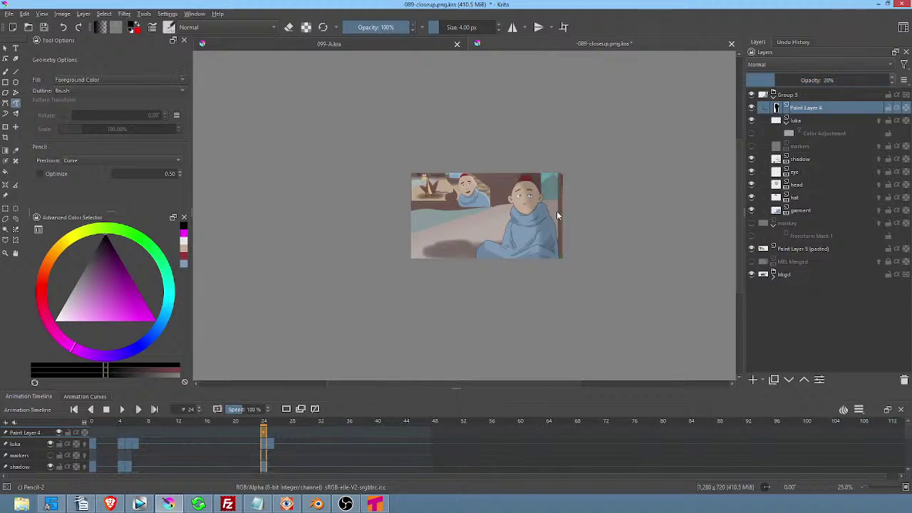
Rename the character's layer group Group 3 as "luka grp".
{"action": "left_click", "coordinate": [785, 97]}
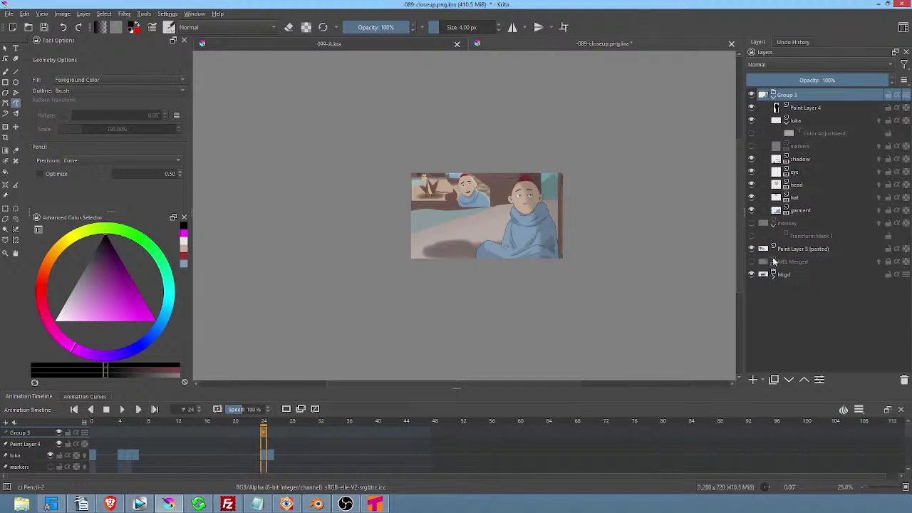
{"action": "left_click", "coordinate": [774, 99]}
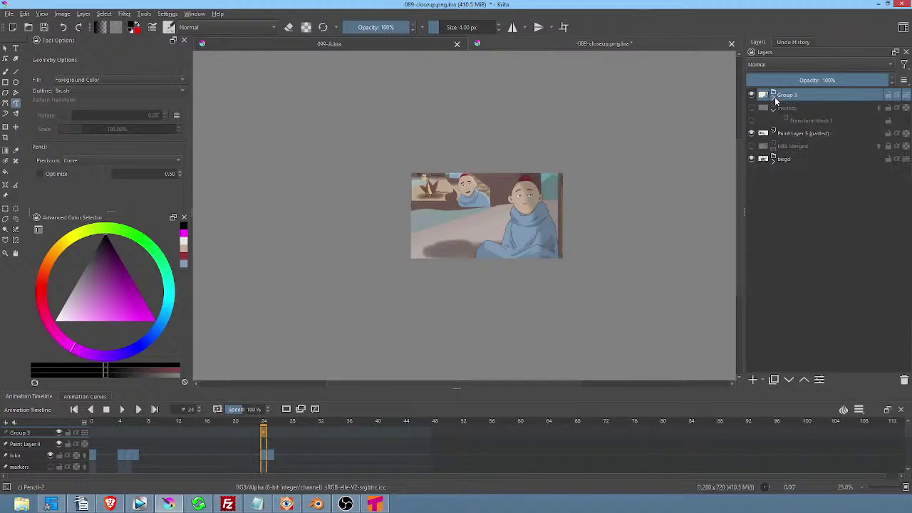
{"action": "left_click", "coordinate": [774, 99]}
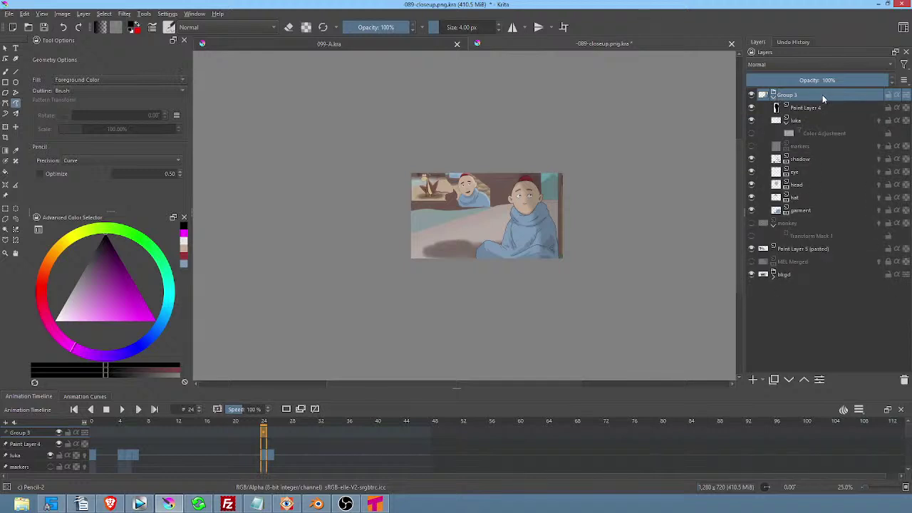
{"action": "left_click", "coordinate": [820, 109]}
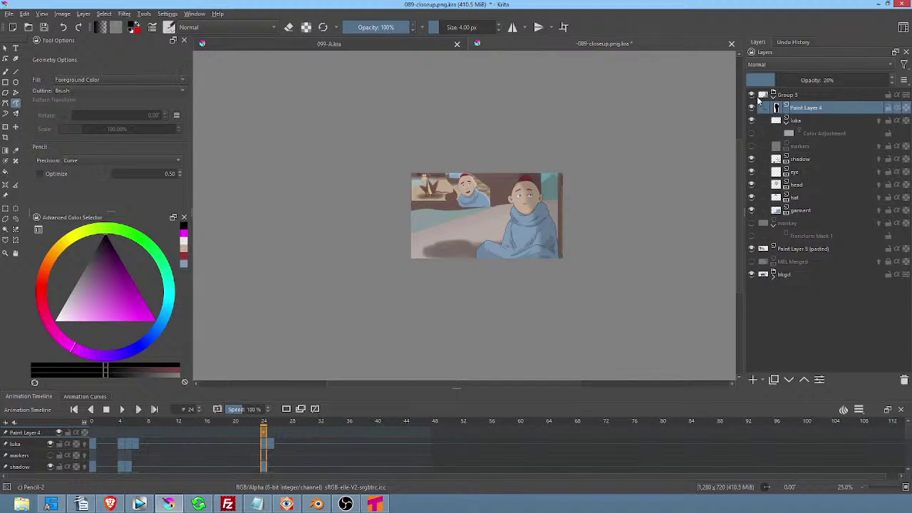
{"action": "double_click", "coordinate": [795, 95]}
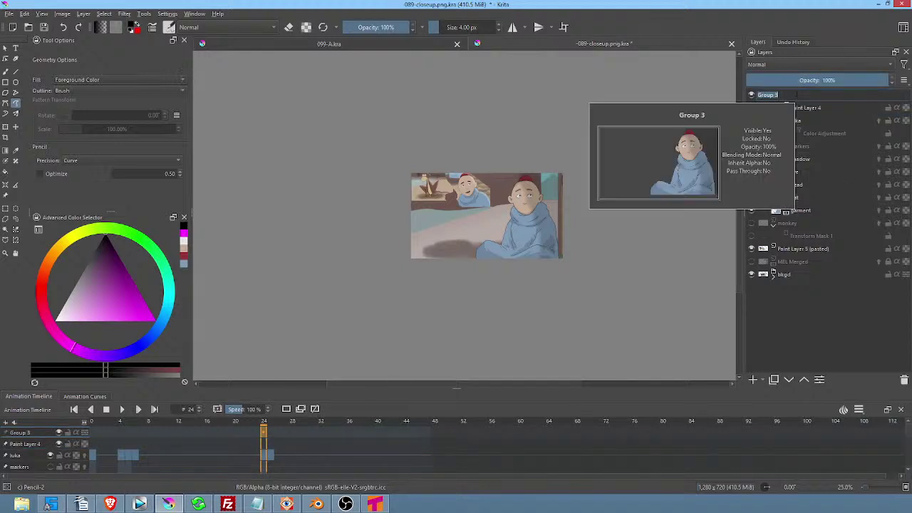
{"action": "key", "text": "BackSpace"}
{"action": "type", "text": "luka grp"}
{"action": "key", "text": "Return"}
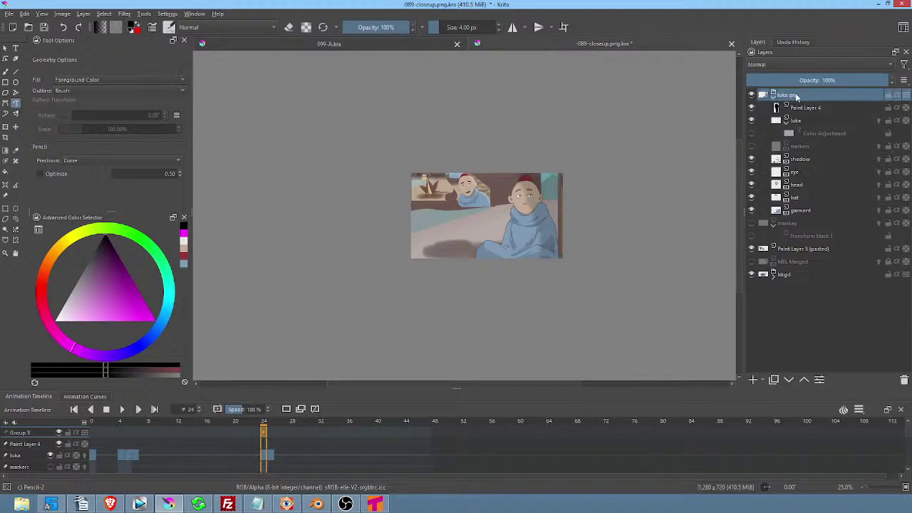
Turn on Inherit Alpha for the blurred shadow layer to clip it to the character group.
{"action": "left_click", "coordinate": [897, 107]}
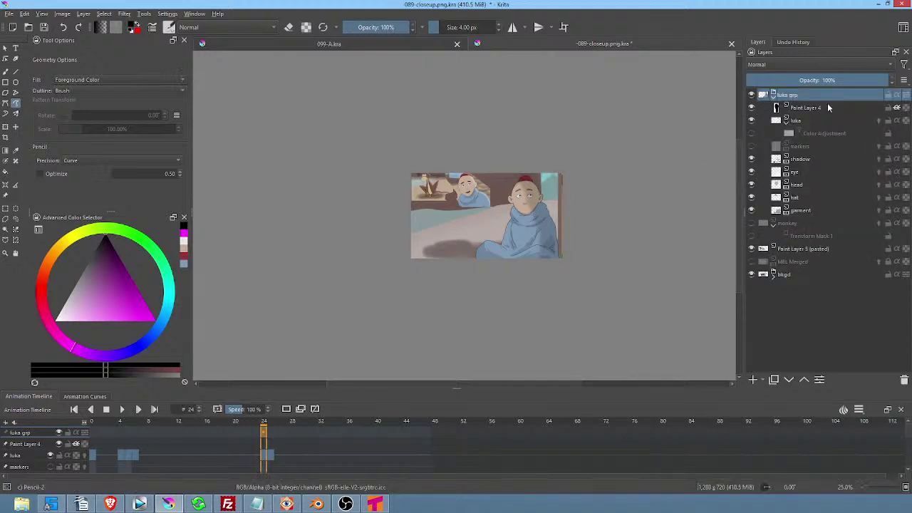
{"action": "left_click", "coordinate": [773, 96]}
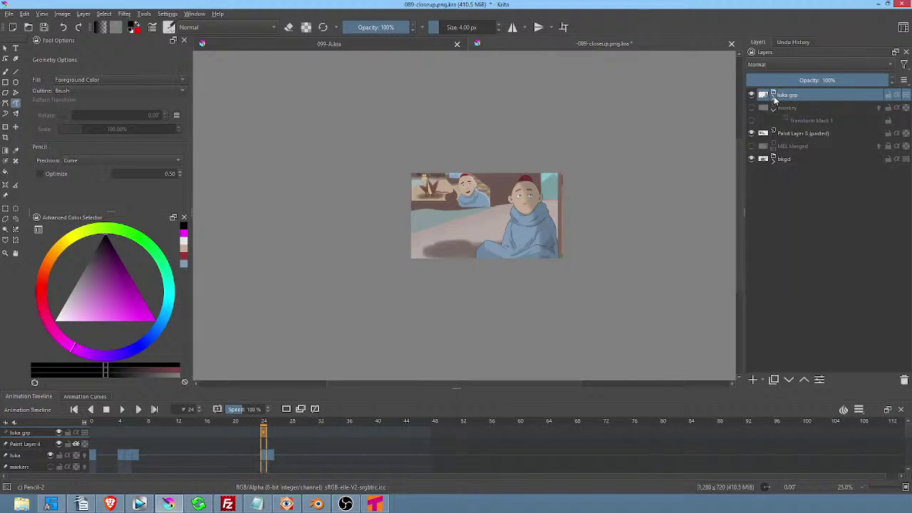
{"action": "left_click", "coordinate": [774, 98]}
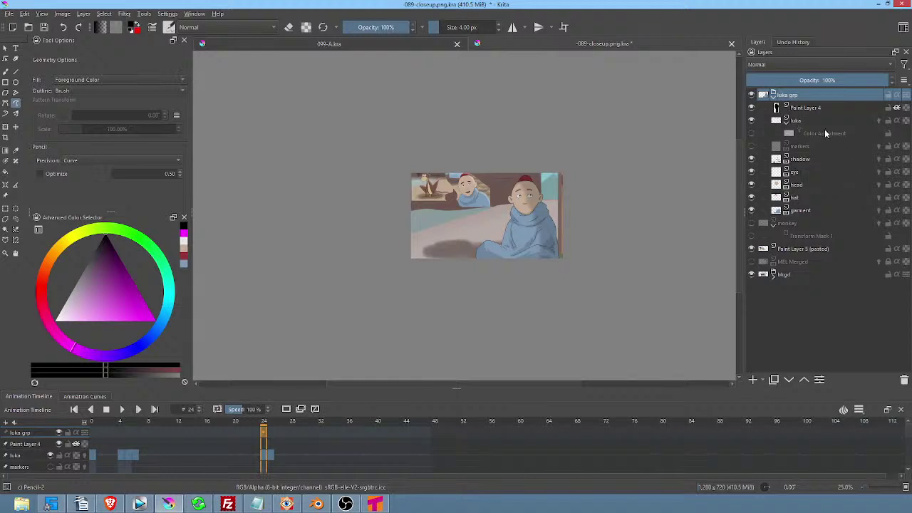
Show the monkey layer and hide the pasted layer containing the reference images.
{"action": "left_click", "coordinate": [751, 224]}
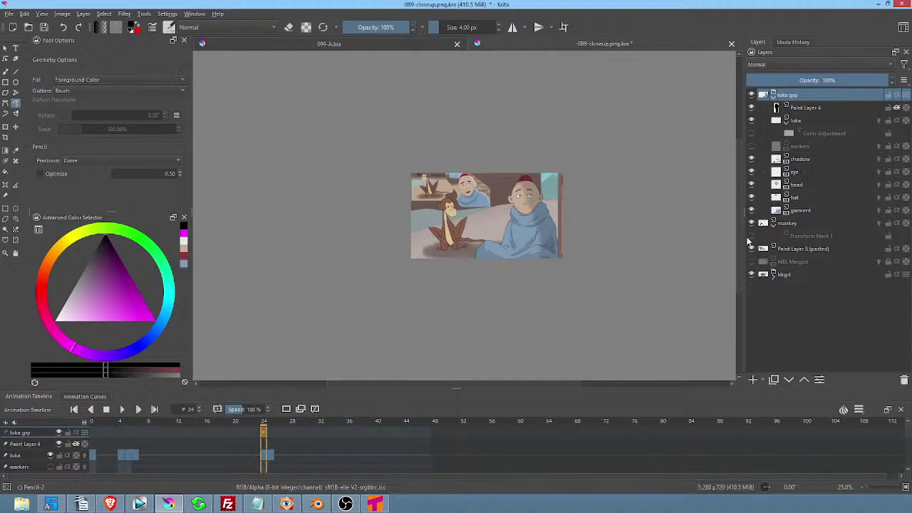
{"action": "left_click", "coordinate": [752, 249]}
{"action": "left_click", "coordinate": [751, 249]}
{"action": "left_click", "coordinate": [751, 249]}
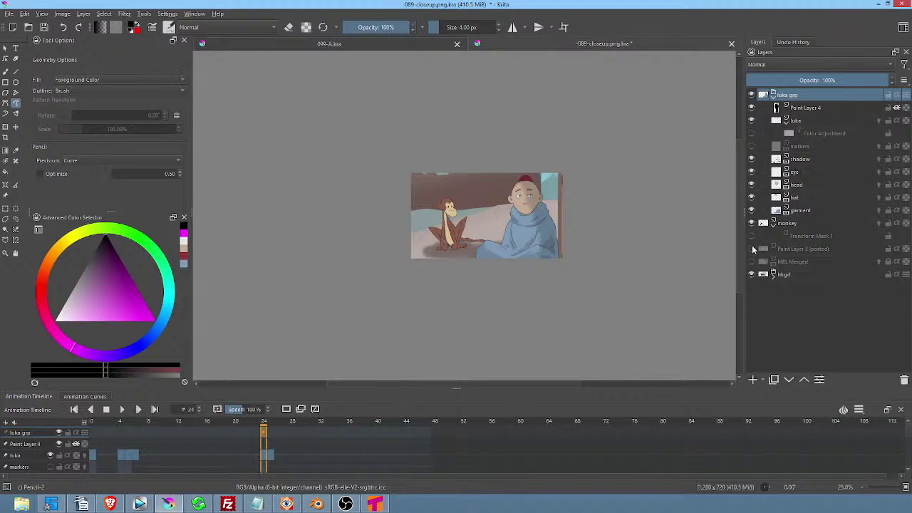
Duplicate the bkgd layer group and hide the original group.
{"action": "left_click", "coordinate": [781, 275]}
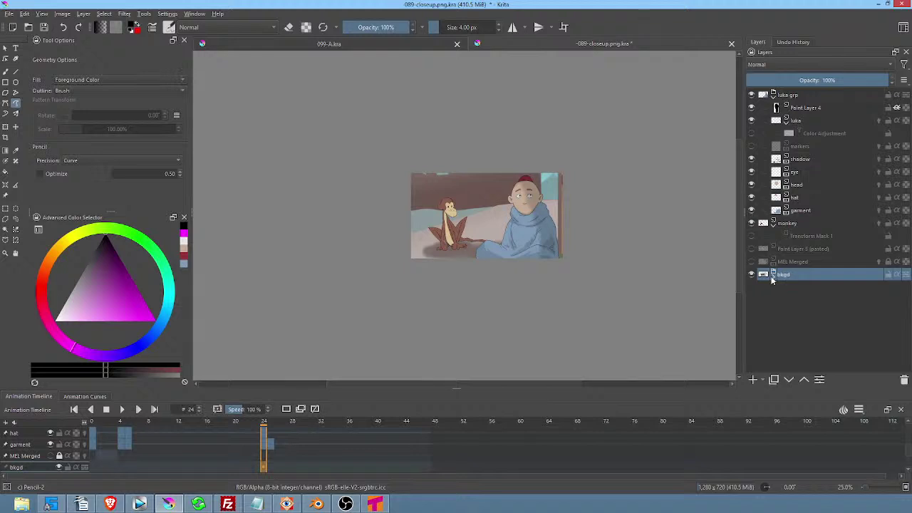
{"action": "left_click", "coordinate": [774, 380]}
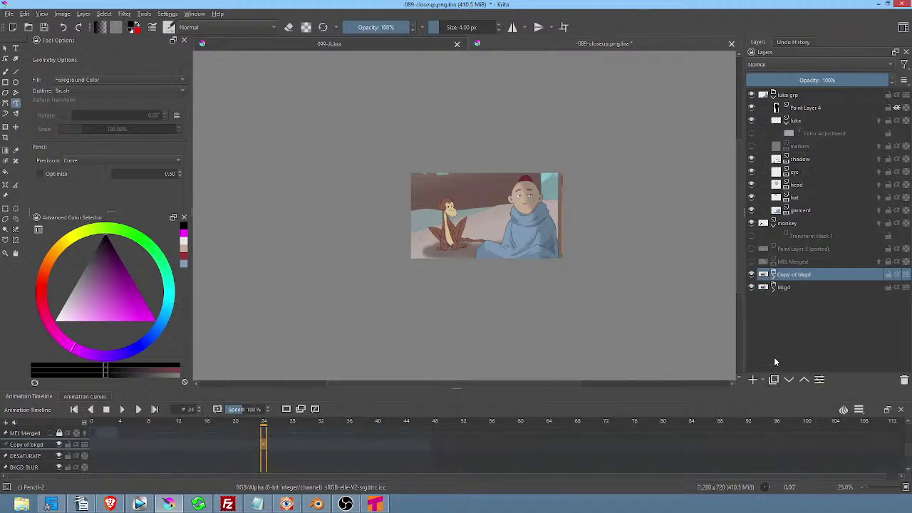
{"action": "left_click", "coordinate": [751, 286]}
{"action": "left_click", "coordinate": [773, 290]}
Merge the duplicated bkgd group into a single layer and save the file.
{"action": "right_click", "coordinate": [779, 275]}
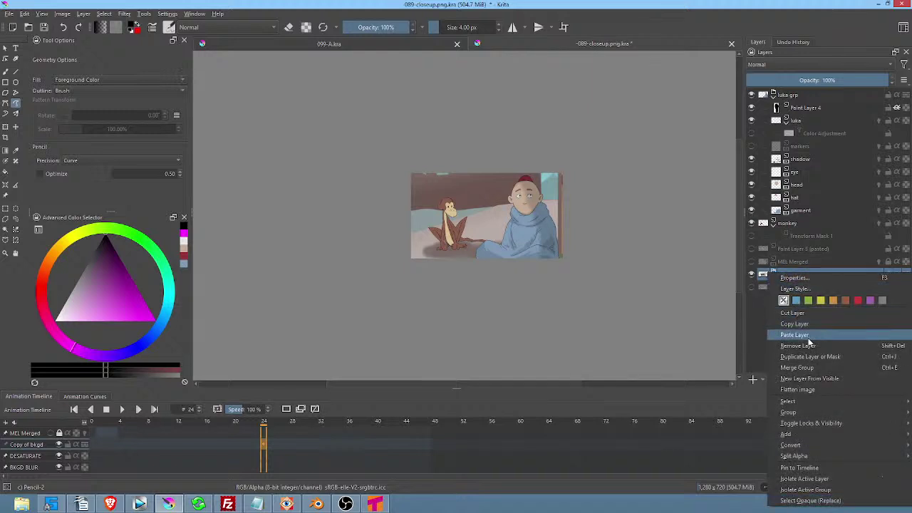
{"action": "left_click", "coordinate": [798, 368]}
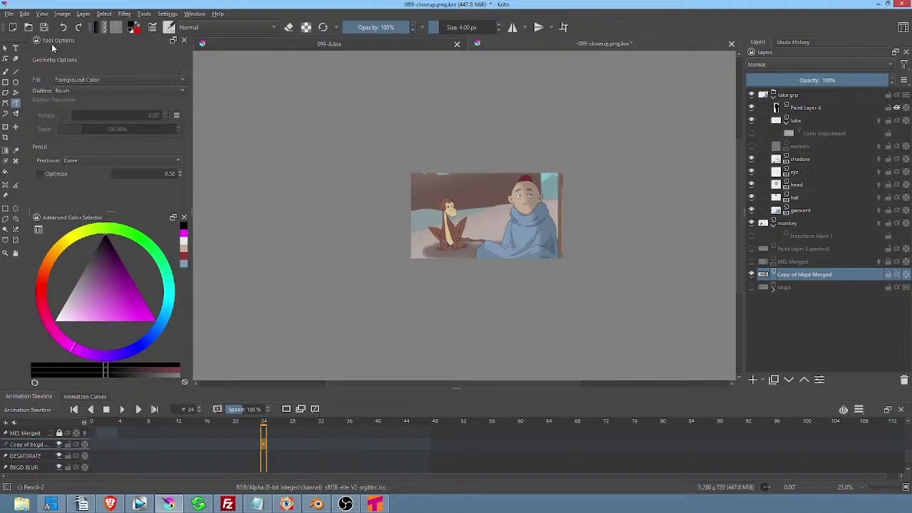
{"action": "left_click", "coordinate": [44, 27]}
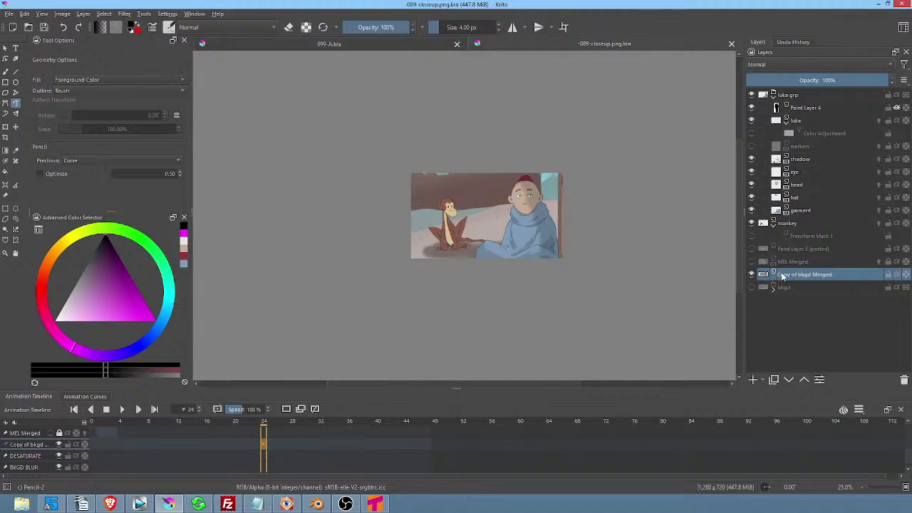
Choose the Blender Blur brush with a size of about 168 px and set its opacity to 2%.
{"action": "scroll", "coordinate": [487, 189], "scroll_direction": "up", "scroll_amount": 2}
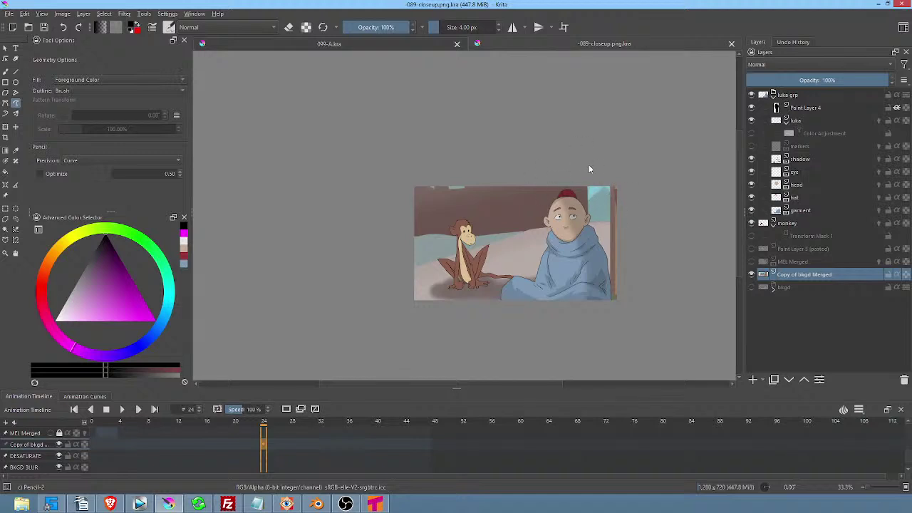
{"action": "key", "text": "b"}
{"action": "right_click", "coordinate": [614, 145]}
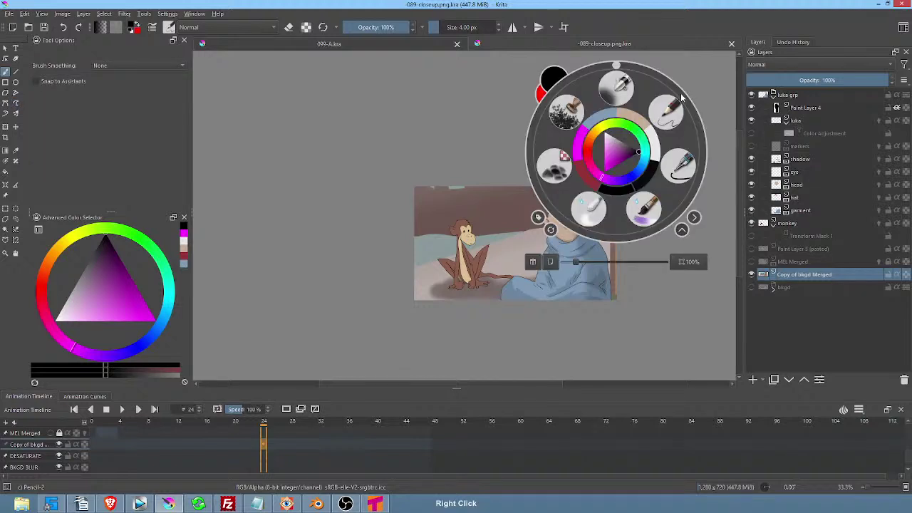
{"action": "left_click", "coordinate": [590, 208]}
{"action": "mouse_move", "coordinate": [518, 222]}
{"action": "left_mouse_down"}
{"action": "mouse_move", "coordinate": [529, 250]}
{"action": "mouse_move", "coordinate": [617, 214]}
{"action": "left_mouse_up"}
{"action": "left_click_drag", "start_coordinate": [400, 27], "coordinate": [350, 27]}
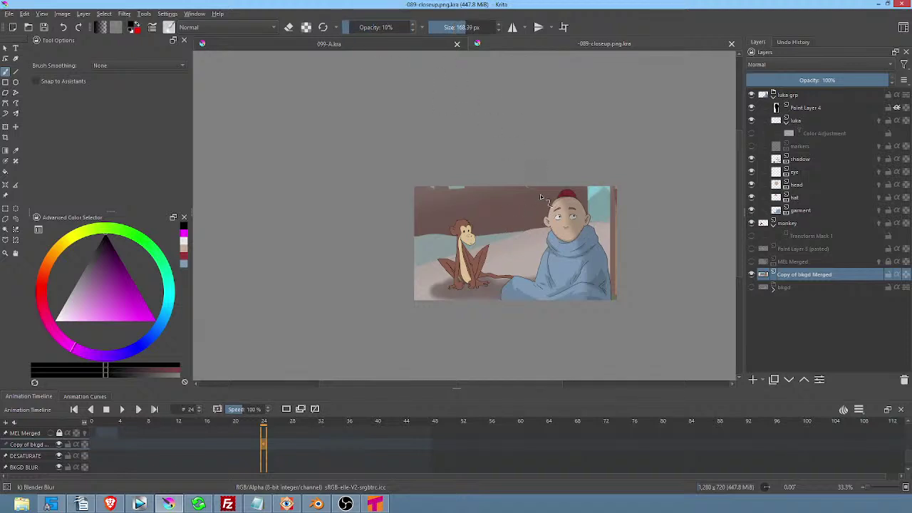
{"action": "mouse_move", "coordinate": [521, 235]}
{"action": "left_mouse_down"}
{"action": "mouse_move", "coordinate": [427, 238]}
{"action": "mouse_move", "coordinate": [537, 237]}
{"action": "mouse_move", "coordinate": [582, 224]}
{"action": "mouse_move", "coordinate": [583, 212]}
{"action": "left_mouse_up"}
{"action": "left_click_drag", "start_coordinate": [411, 29], "coordinate": [398, 26]}
{"action": "left_click", "coordinate": [398, 27]}
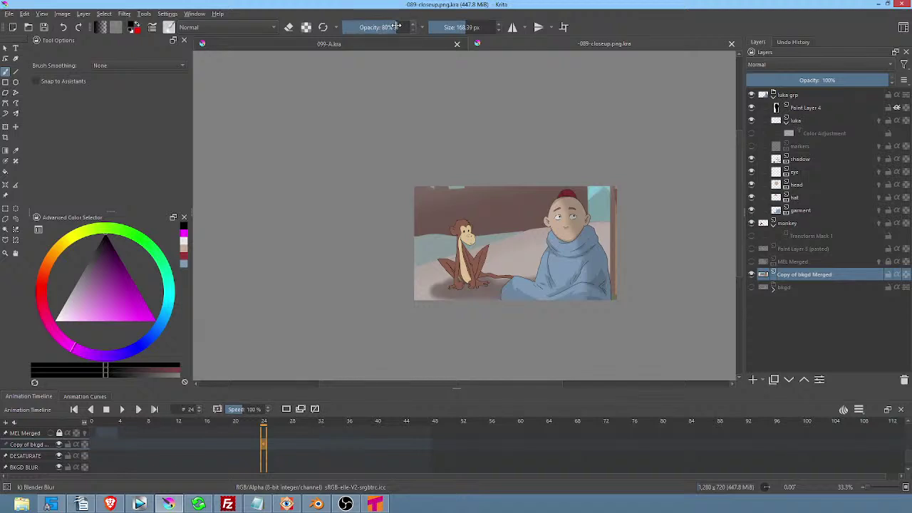
{"action": "scroll", "coordinate": [399, 32], "scroll_direction": "down", "scroll_amount": 10}
Soften the edges of the shapes in the merged background layer with blur strokes and save the file.
{"action": "left_click_drag", "start_coordinate": [531, 205], "coordinate": [567, 228]}
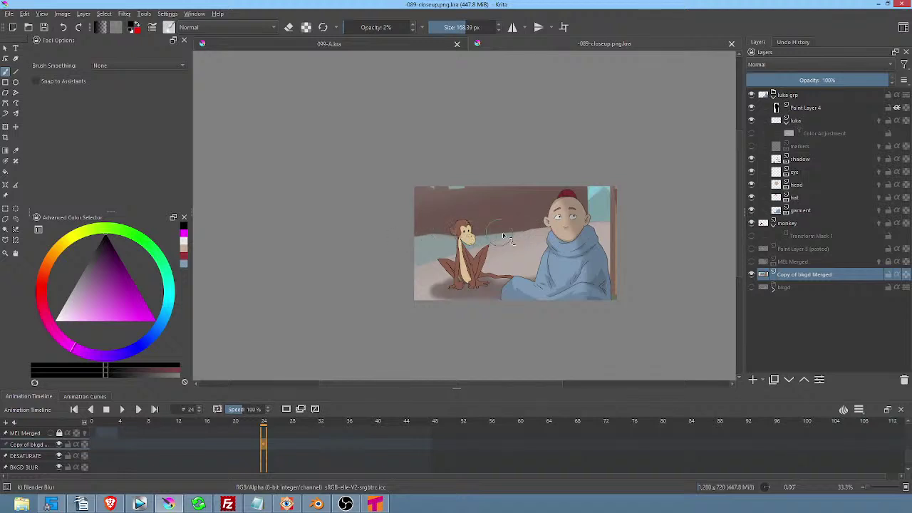
{"action": "left_click_drag", "start_coordinate": [425, 246], "coordinate": [495, 236]}
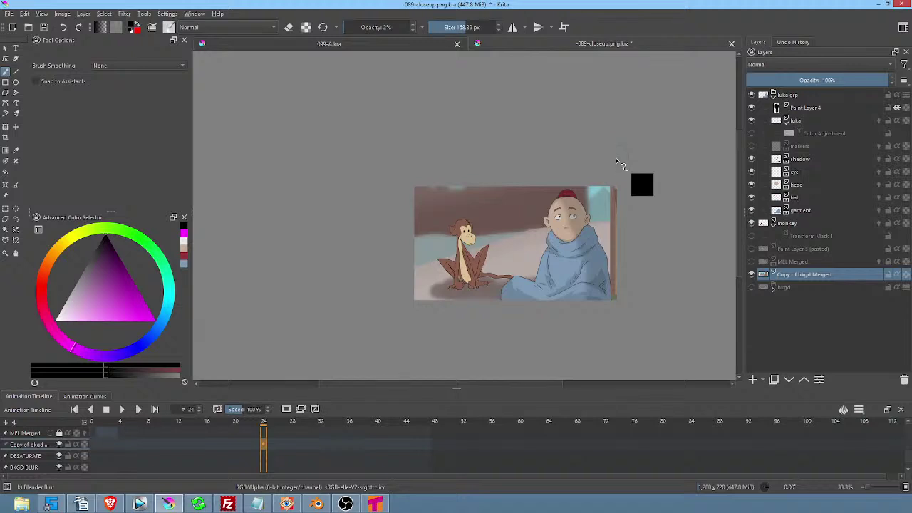
{"action": "key", "text": "ctrl+s"}
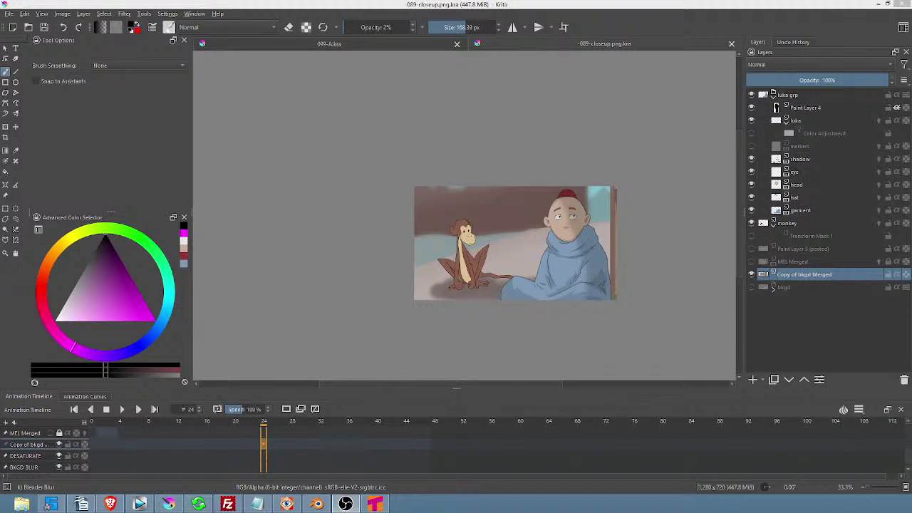
Go to frame 0 and turn on the luka layer's Color Adjustment mask, comparing the line art with and without it.
{"action": "left_click_drag", "start_coordinate": [262, 426], "coordinate": [77, 420]}
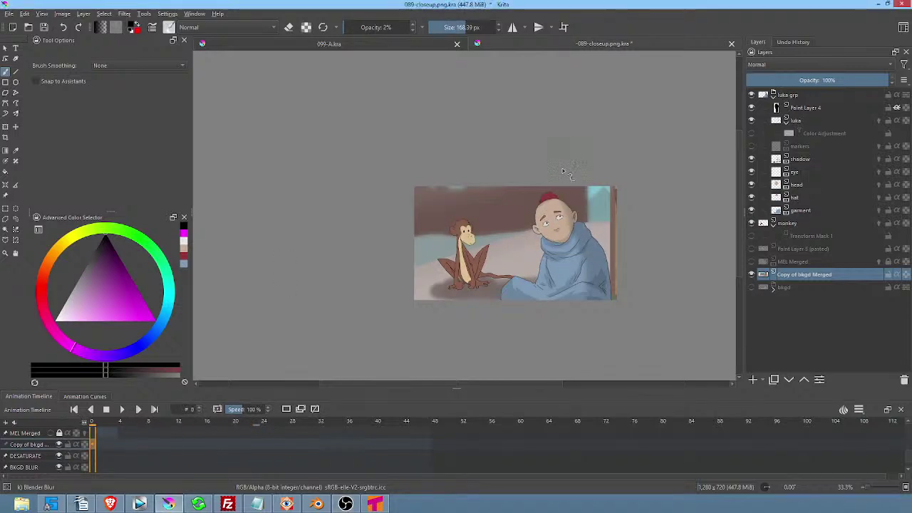
{"action": "scroll", "coordinate": [565, 167], "scroll_direction": "up", "scroll_amount": 1}
{"action": "left_click_drag", "start_coordinate": [597, 171], "coordinate": [562, 148]}
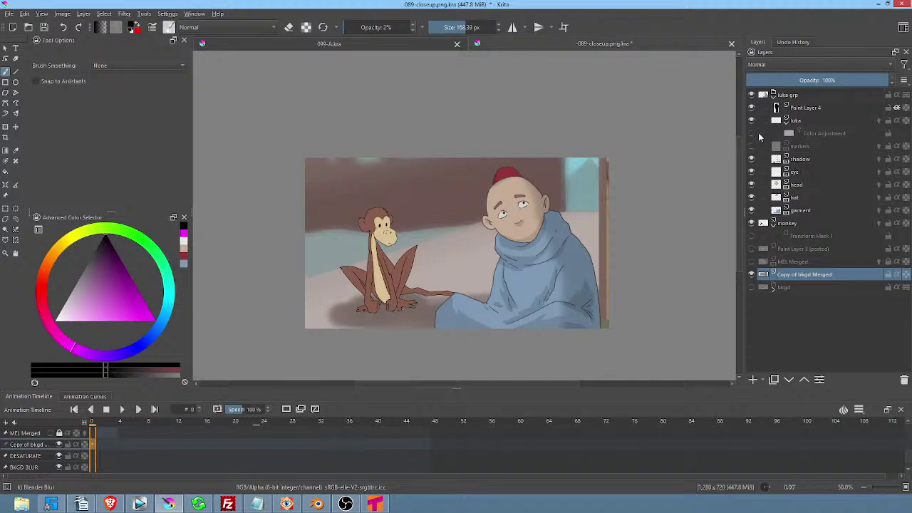
{"action": "left_click", "coordinate": [751, 135]}
{"action": "left_click", "coordinate": [752, 135]}
{"action": "left_click", "coordinate": [751, 135]}
{"action": "left_click", "coordinate": [751, 134]}
{"action": "left_click", "coordinate": [752, 134]}
{"action": "left_click", "coordinate": [752, 135]}
{"action": "left_click", "coordinate": [751, 135]}
{"action": "scroll", "coordinate": [578, 245], "scroll_direction": "up", "scroll_amount": 2}
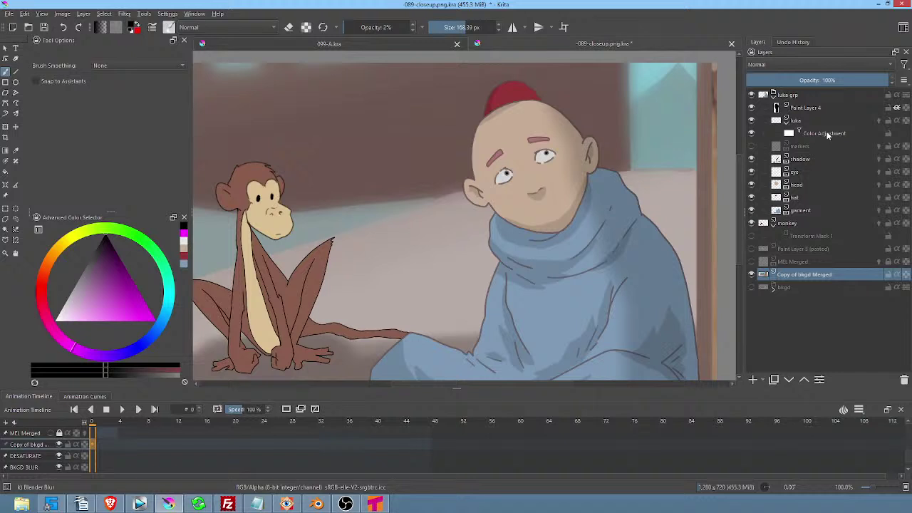
Open the Color Adjustment mask's properties and lower the RGBA curve's black point to an output of 4769.
{"action": "mouse_move", "coordinate": [827, 134]}
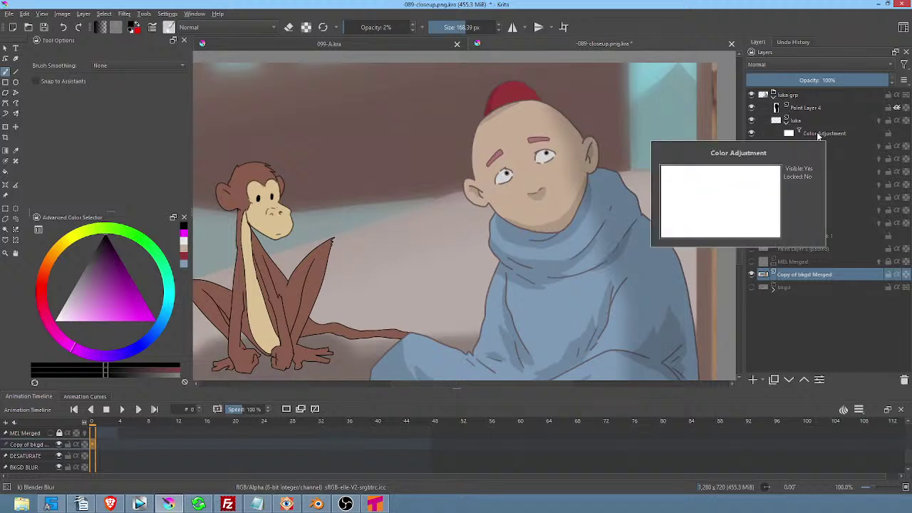
{"action": "left_click", "coordinate": [818, 134]}
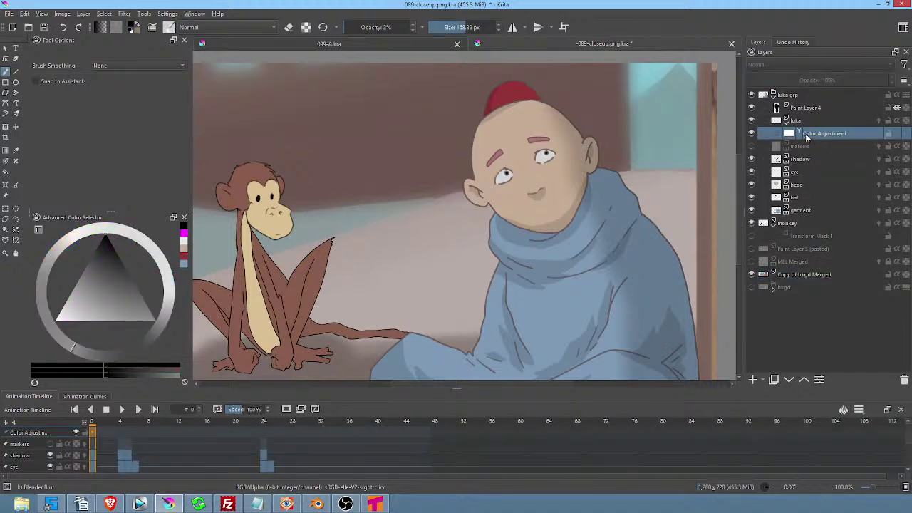
{"action": "double_click", "coordinate": [806, 138]}
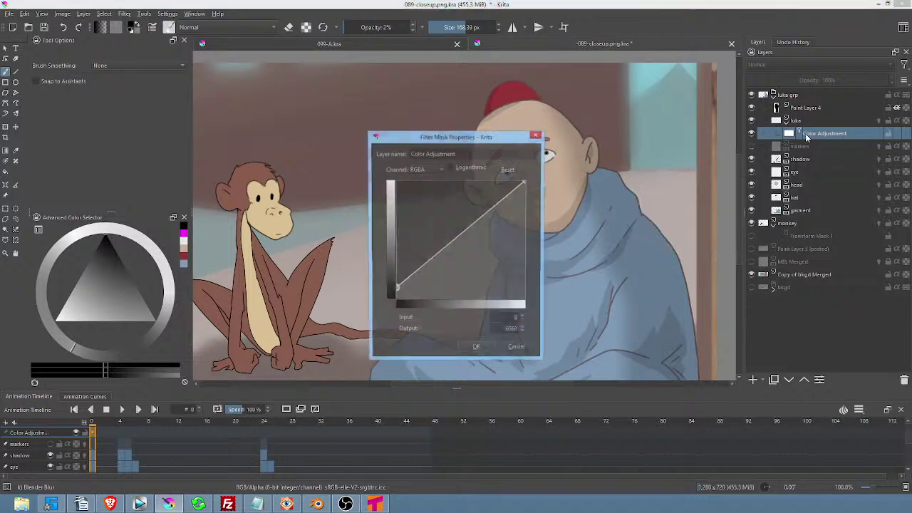
{"action": "left_click_drag", "start_coordinate": [376, 140], "coordinate": [214, 140]}
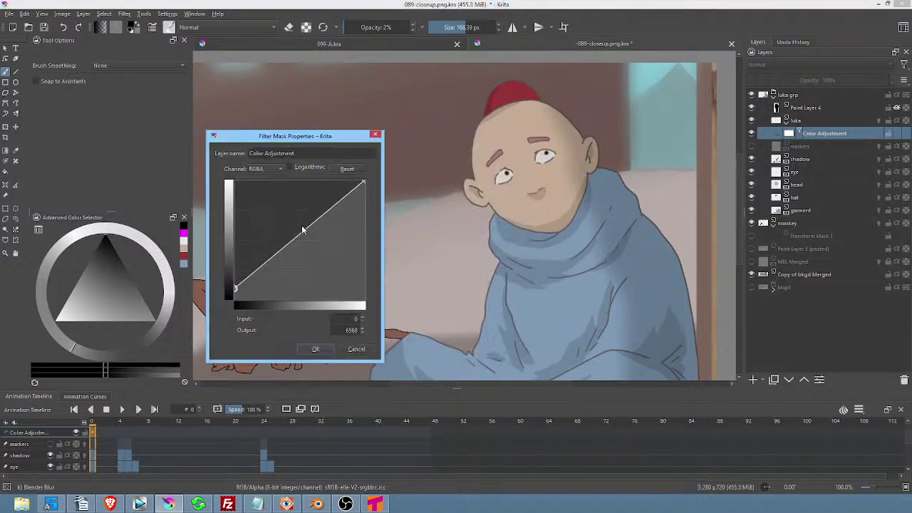
{"action": "left_click_drag", "start_coordinate": [236, 288], "coordinate": [234, 292]}
Set the Red channel curve's black point to an output of 4069 and apply the mask's changes.
{"action": "left_click", "coordinate": [268, 168]}
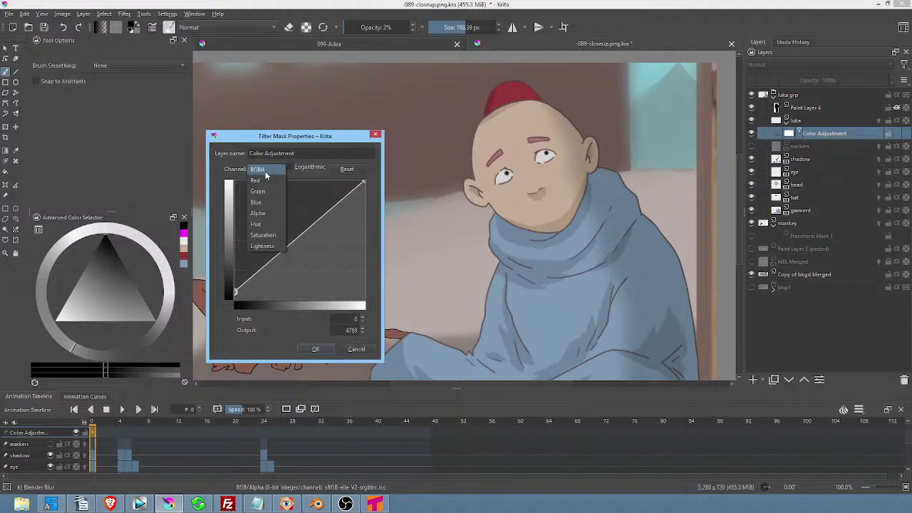
{"action": "left_click", "coordinate": [256, 180]}
{"action": "left_click_drag", "start_coordinate": [235, 288], "coordinate": [235, 293]}
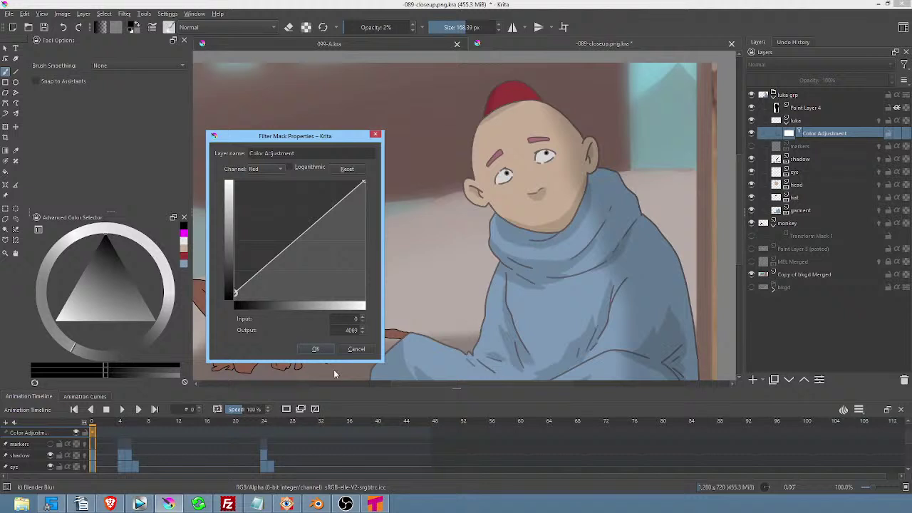
{"action": "left_click", "coordinate": [316, 349]}
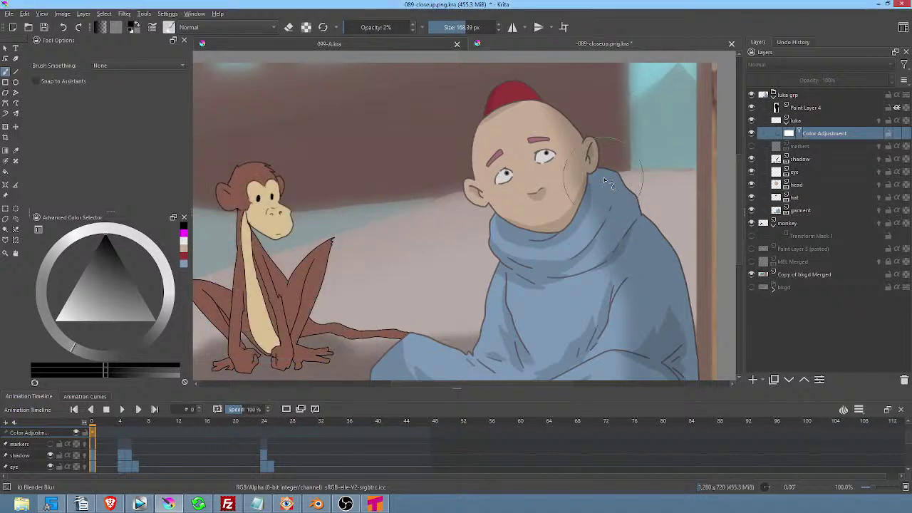
Compare the seated character with the Color Adjustment mask on and off, and save the file.
{"action": "left_click", "coordinate": [752, 133]}
{"action": "left_click", "coordinate": [751, 133]}
{"action": "left_click", "coordinate": [751, 133]}
{"action": "left_click", "coordinate": [751, 133]}
{"action": "scroll", "coordinate": [661, 185], "scroll_direction": "down", "scroll_amount": 2}
{"action": "left_click_drag", "start_coordinate": [670, 187], "coordinate": [630, 186]}
{"action": "scroll", "coordinate": [627, 179], "scroll_direction": "up", "scroll_amount": 2}
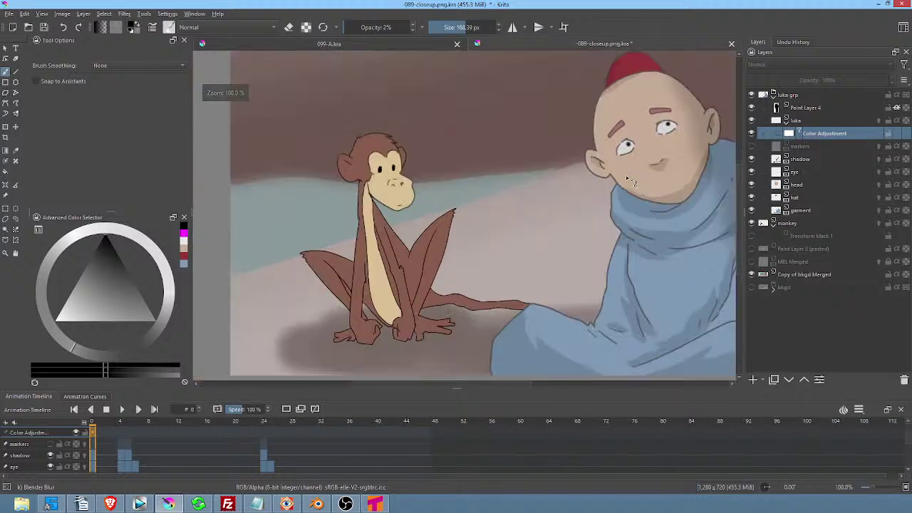
{"action": "mouse_move", "coordinate": [704, 224]}
{"action": "left_mouse_down"}
{"action": "mouse_move", "coordinate": [636, 224]}
{"action": "mouse_move", "coordinate": [617, 183]}
{"action": "mouse_move", "coordinate": [631, 199]}
{"action": "left_mouse_up"}
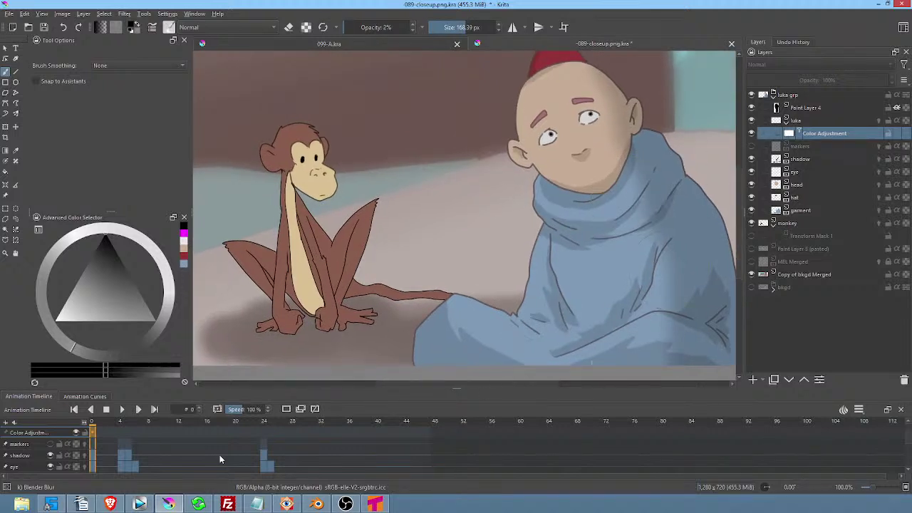
{"action": "mouse_move", "coordinate": [98, 426]}
{"action": "left_mouse_down"}
{"action": "mouse_move", "coordinate": [285, 448]}
{"action": "mouse_move", "coordinate": [90, 440]}
{"action": "left_mouse_up"}
{"action": "left_click", "coordinate": [46, 28]}
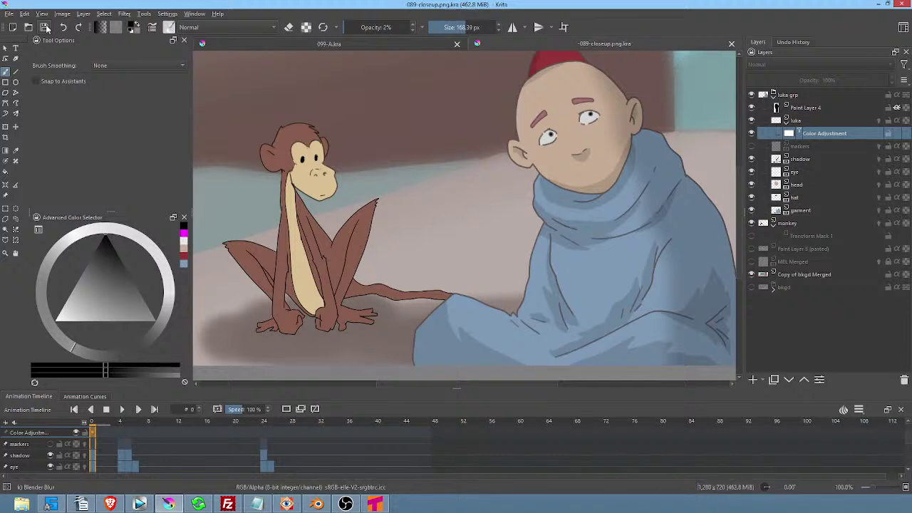
Add a paint layer directly above the eye layer and name it mouth.
{"action": "left_click", "coordinate": [807, 172]}
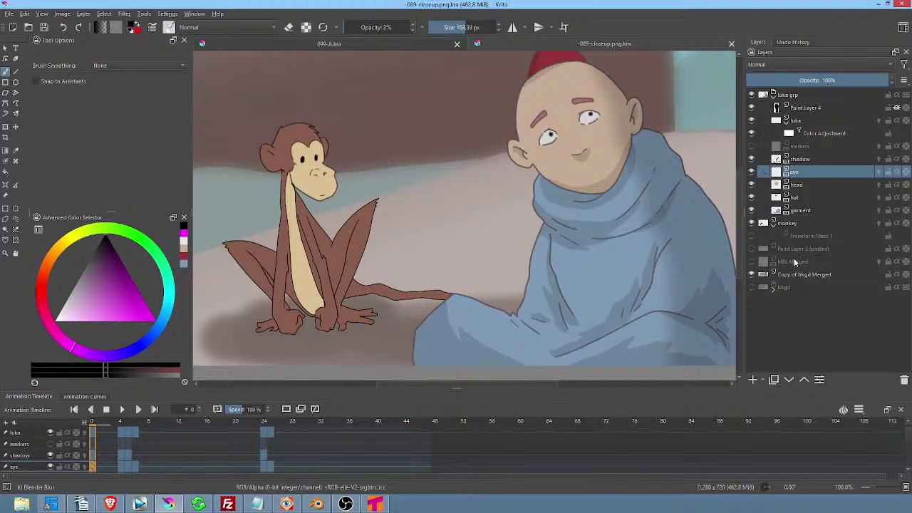
{"action": "left_click", "coordinate": [755, 382]}
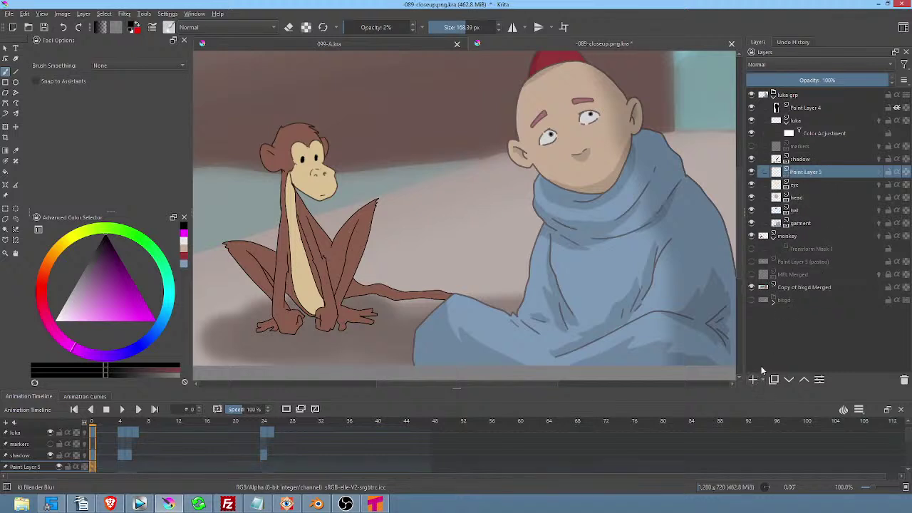
{"action": "double_click", "coordinate": [816, 171]}
{"action": "type", "text": "mouth"}
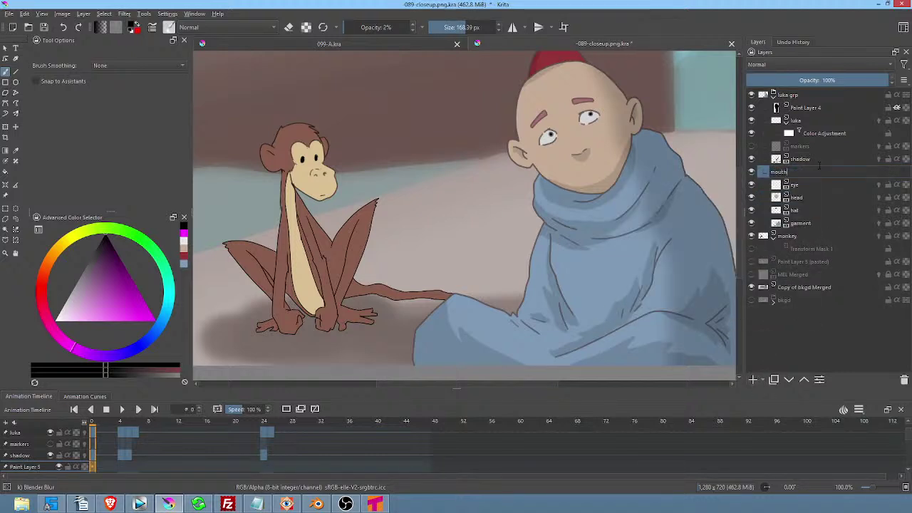
{"action": "key", "text": "Return"}
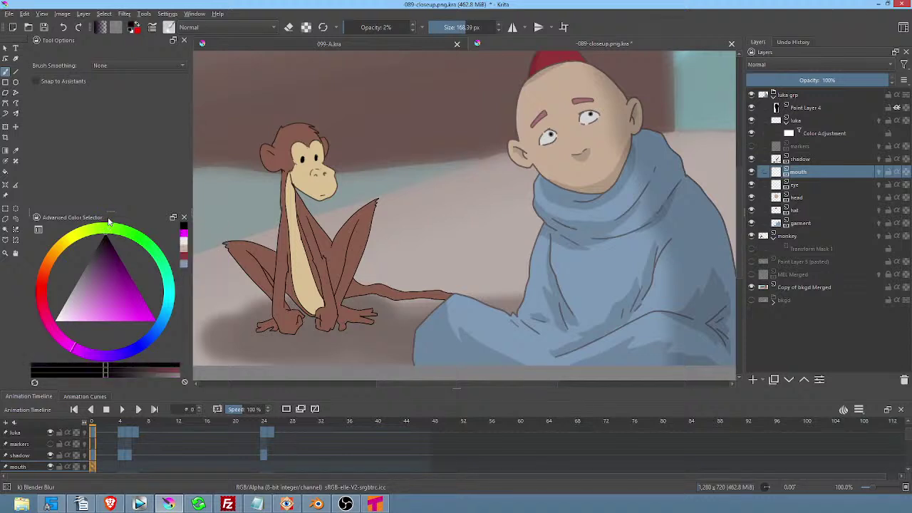
Draw a black filled mouth on the character's face with the freehand path tool and the Pencil-2 brush at 4 px.
{"action": "key", "text": "p"}
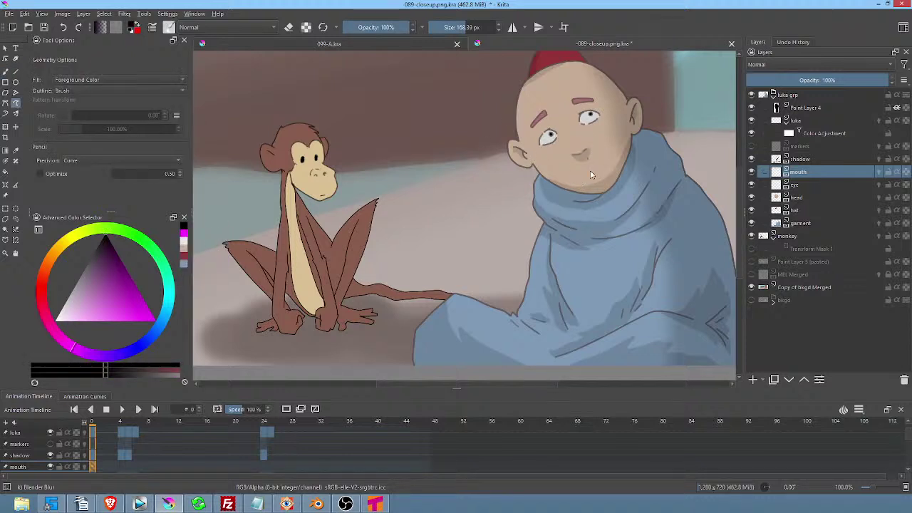
{"action": "right_click", "coordinate": [632, 159]}
{"action": "left_click", "coordinate": [681, 116]}
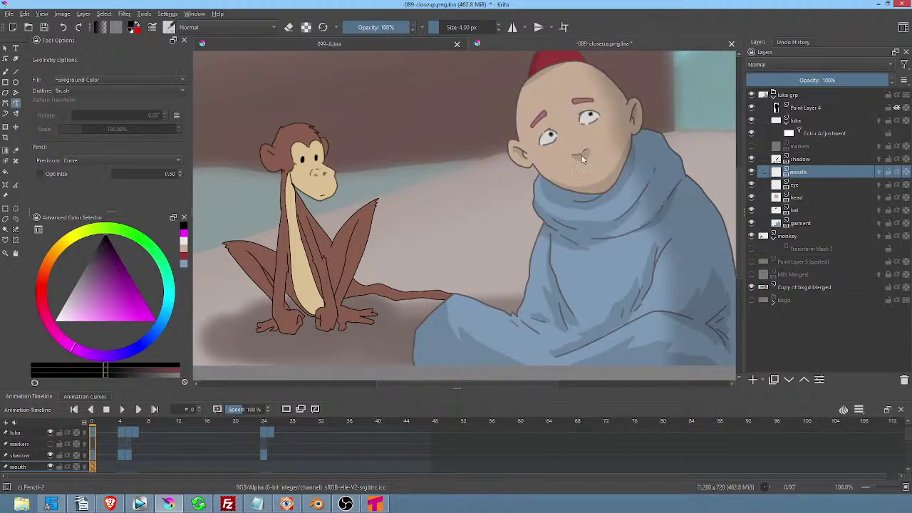
{"action": "left_click_drag", "start_coordinate": [586, 181], "coordinate": [601, 174]}
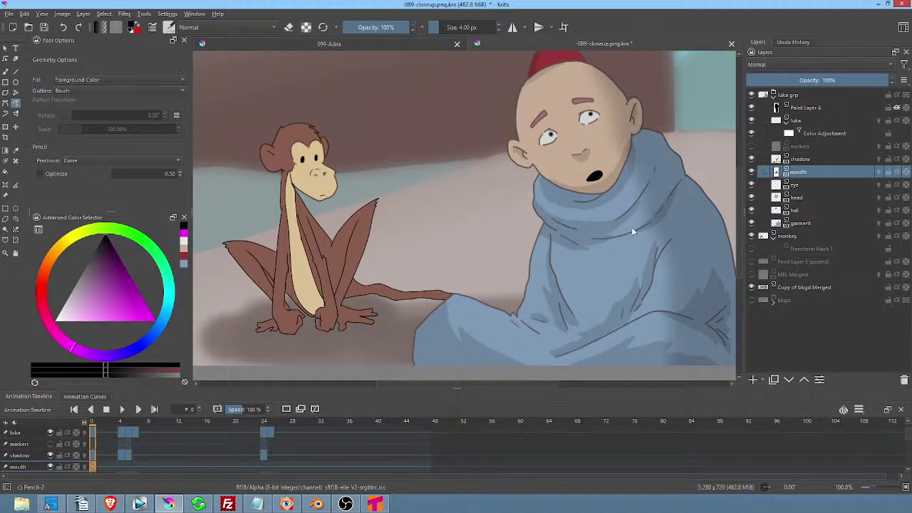
Redraw the mouth in a dark red and set the mouth layer's opacity to 51%.
{"action": "left_click_drag", "start_coordinate": [880, 80], "coordinate": [806, 82]}
{"action": "left_click_drag", "start_coordinate": [47, 274], "coordinate": [40, 292]}
{"action": "left_click", "coordinate": [129, 297]}
{"action": "left_click_drag", "start_coordinate": [128, 298], "coordinate": [105, 255]}
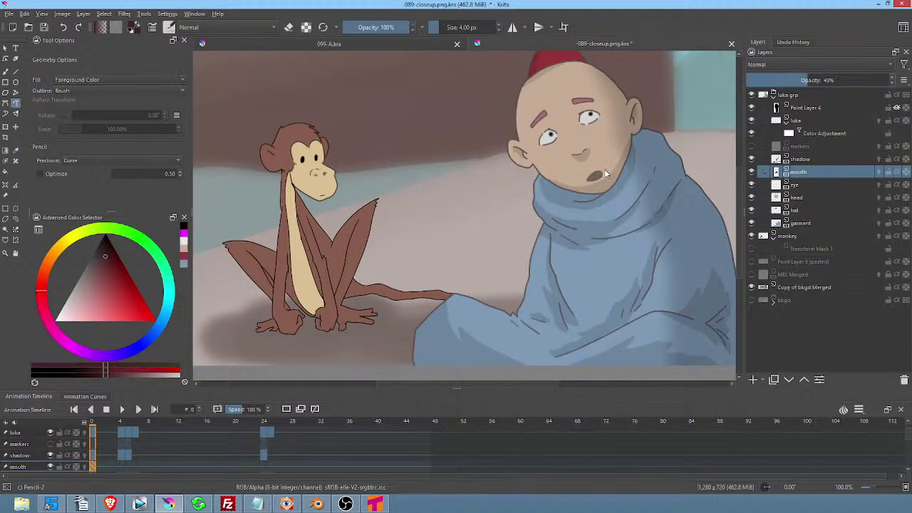
{"action": "mouse_move", "coordinate": [602, 170]}
{"action": "left_mouse_down"}
{"action": "mouse_move", "coordinate": [589, 184]}
{"action": "mouse_move", "coordinate": [612, 171]}
{"action": "left_mouse_up"}
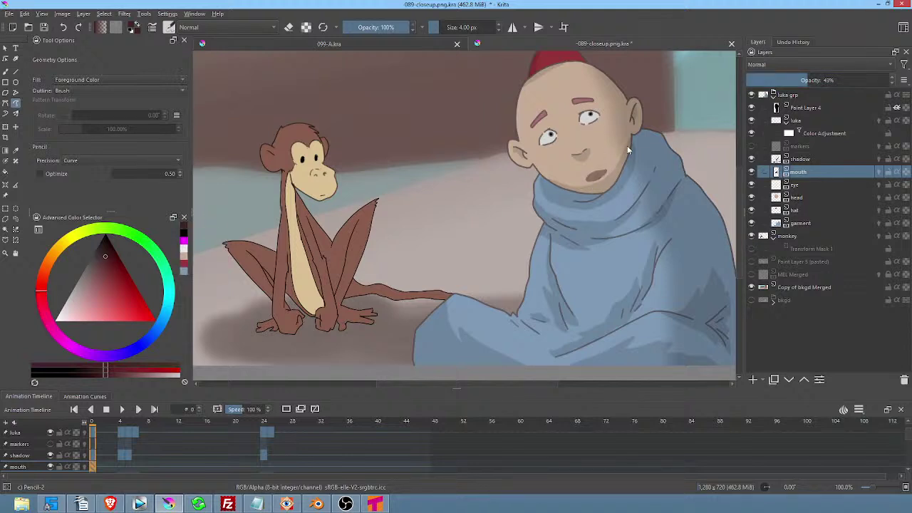
{"action": "left_click_drag", "start_coordinate": [807, 81], "coordinate": [819, 81]}
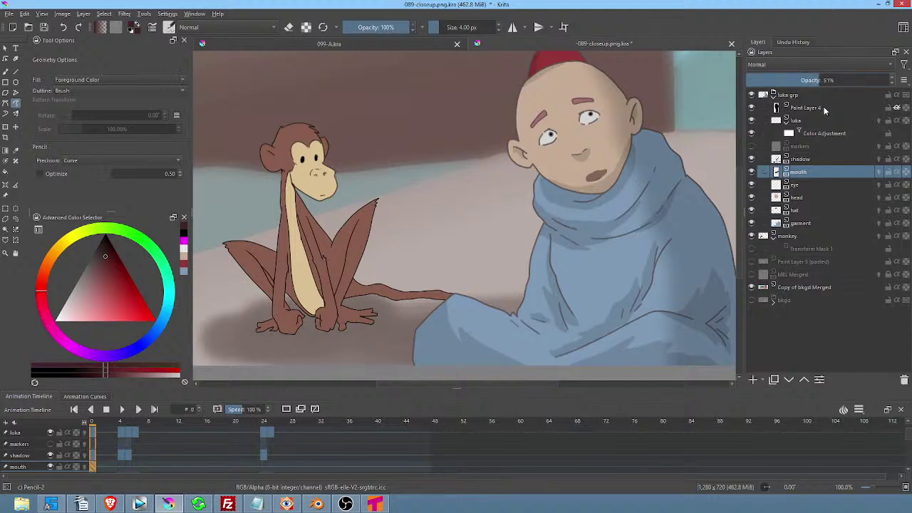
Erase the trial mouth and set the freehand path's precision to Raw.
{"action": "key", "text": "e"}
{"action": "left_click_drag", "start_coordinate": [604, 161], "coordinate": [602, 161]}
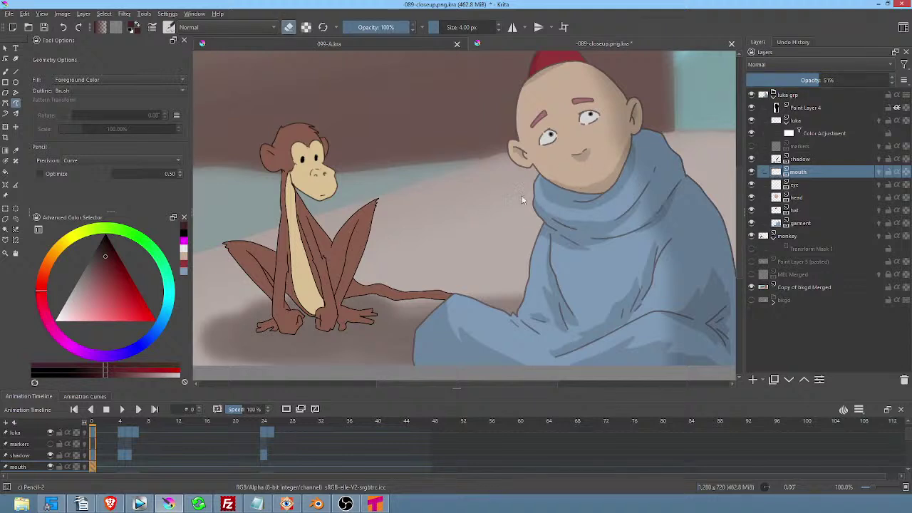
{"action": "left_click", "coordinate": [87, 161]}
{"action": "left_click", "coordinate": [86, 152]}
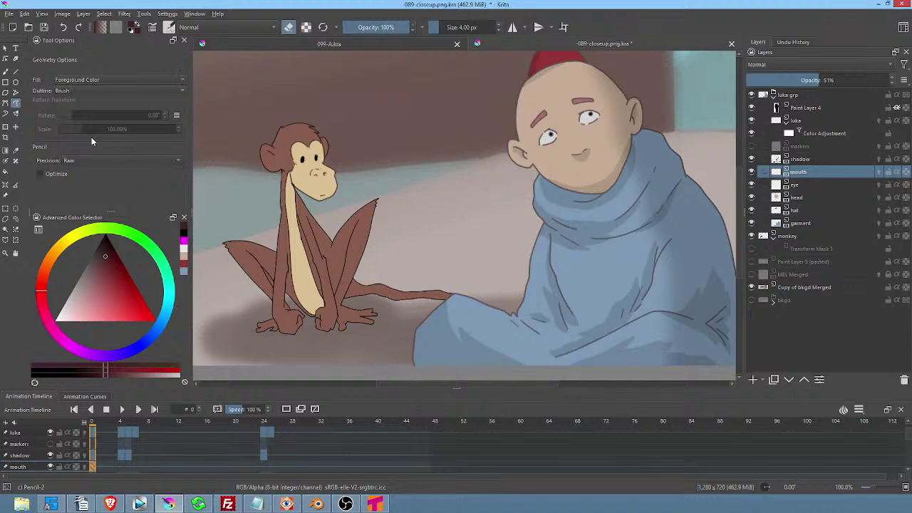
Draw a narrow, slanted dark red mouth on the face at frame 0.
{"action": "scroll", "coordinate": [612, 183], "scroll_direction": "up", "scroll_amount": 4, "text": "ctrl"}
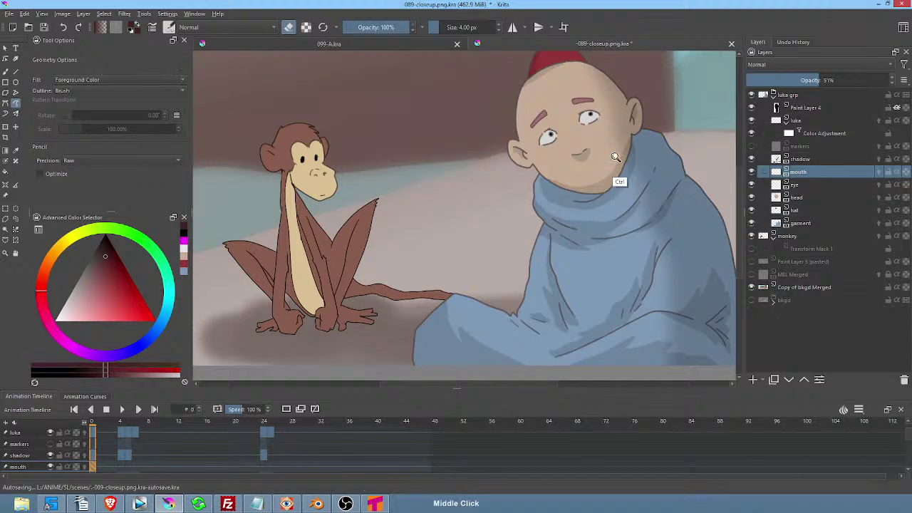
{"action": "left_click_drag", "start_coordinate": [644, 143], "coordinate": [586, 232]}
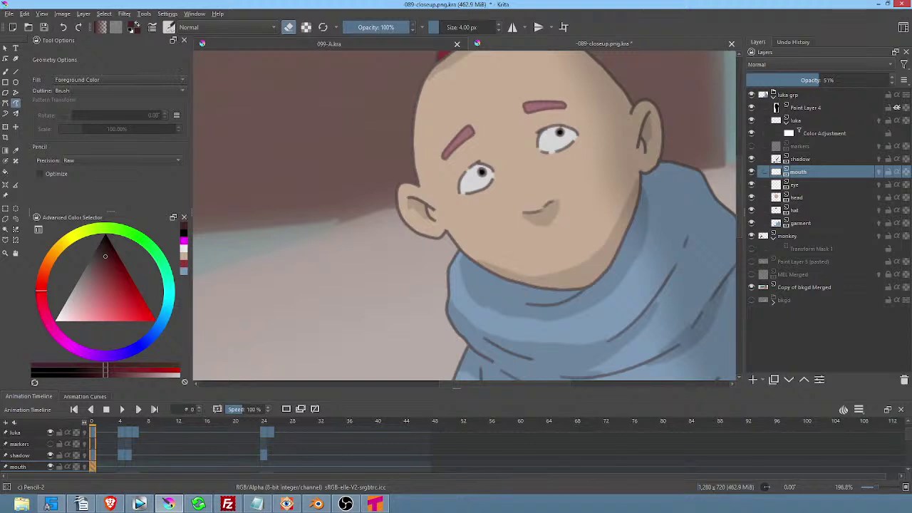
{"action": "key", "text": "e"}
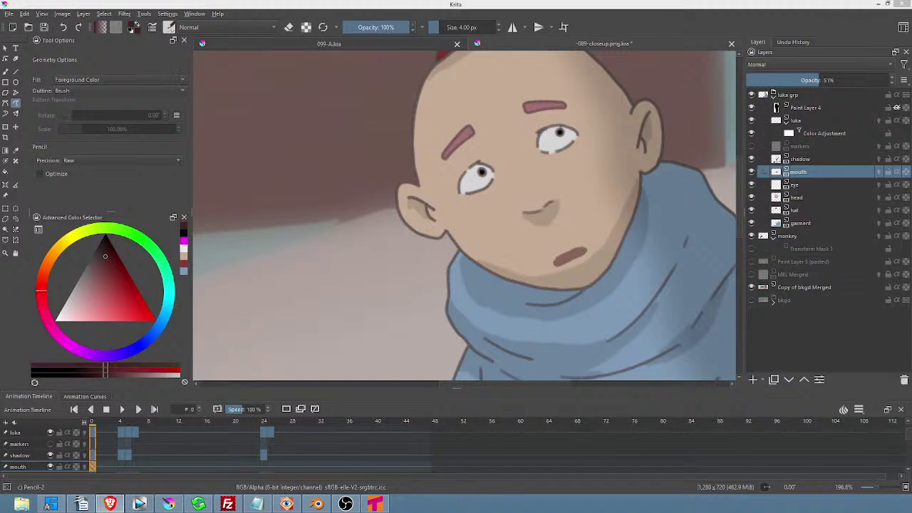
Clear the mouth layer at frame 4 and draw a new mouth fitted to the turned head.
{"action": "left_click", "coordinate": [106, 426]}
{"action": "left_click", "coordinate": [112, 426]}
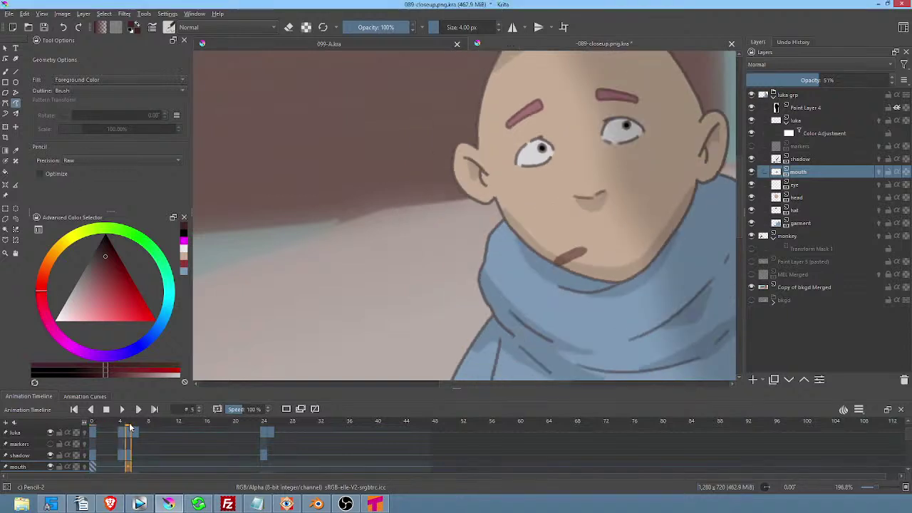
{"action": "left_click", "coordinate": [121, 426]}
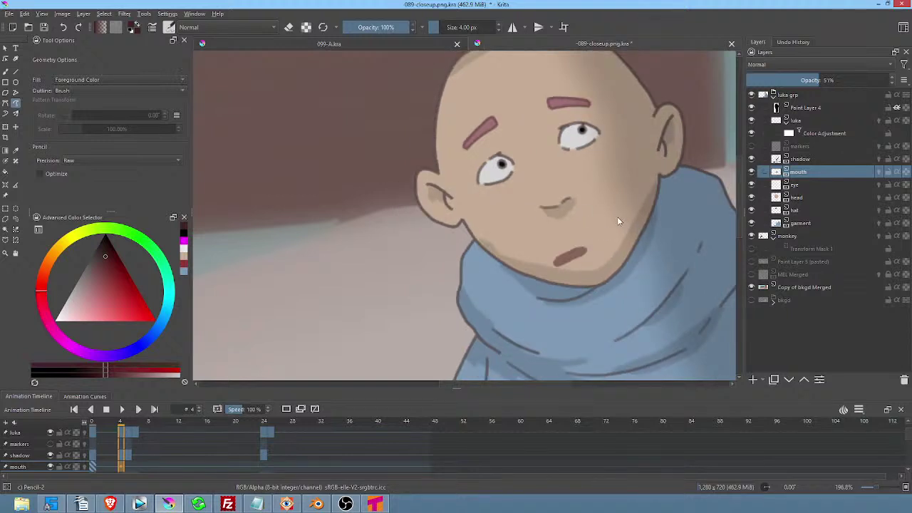
{"action": "key", "text": "Delete"}
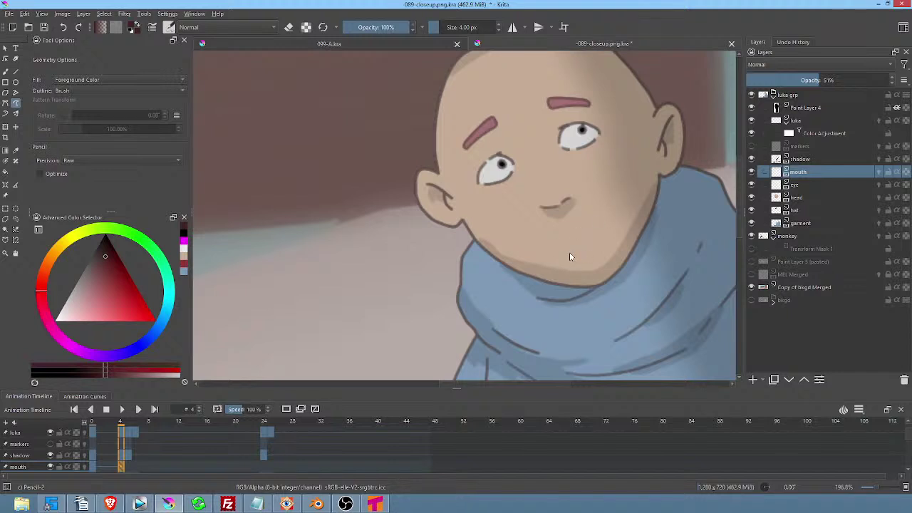
{"action": "left_click_drag", "start_coordinate": [603, 247], "coordinate": [569, 253]}
Clear the mouth layer at frame 5 and draw a wider mouth with a curved upper edge.
{"action": "left_click", "coordinate": [127, 467]}
{"action": "key", "text": "Delete"}
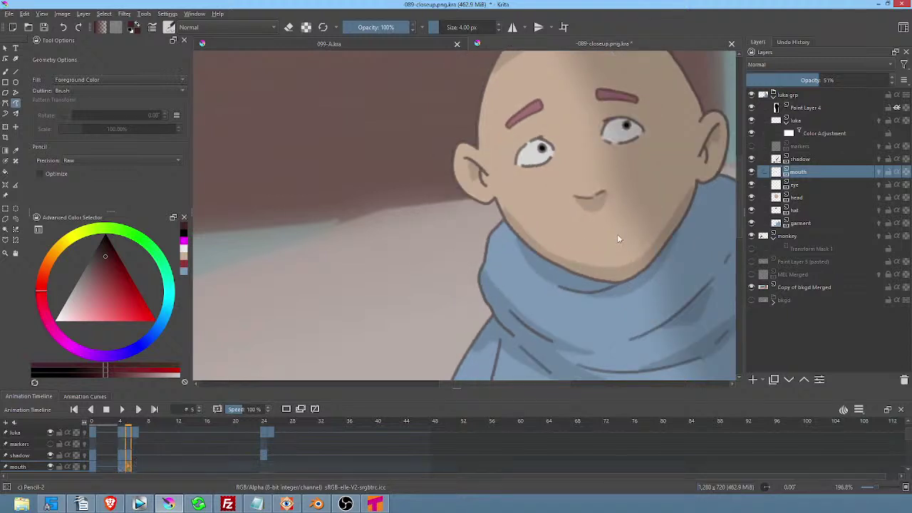
{"action": "mouse_move", "coordinate": [629, 236]}
{"action": "left_mouse_down"}
{"action": "mouse_move", "coordinate": [587, 247]}
{"action": "mouse_move", "coordinate": [610, 251]}
{"action": "mouse_move", "coordinate": [629, 238]}
{"action": "left_mouse_up"}
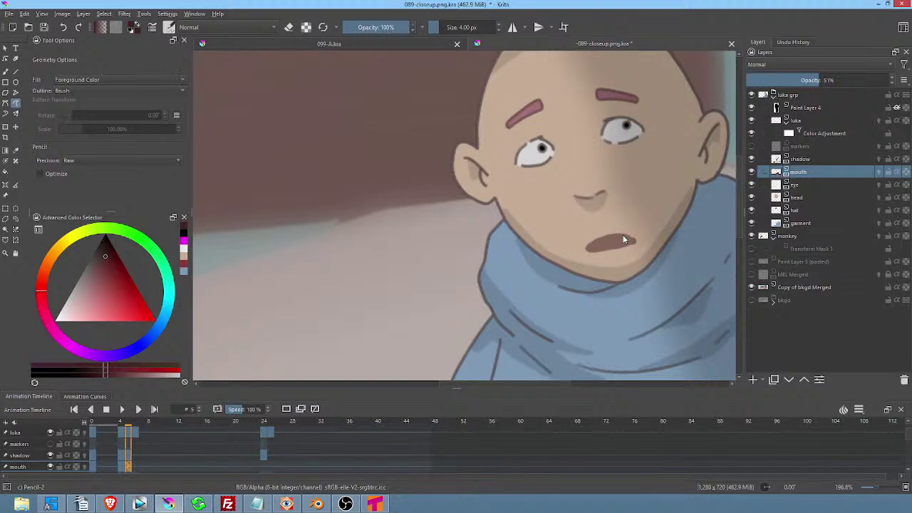
Set the mouth layer's opacity to 55% and trim the frame 5 mouth's edge with the eraser.
{"action": "left_click_drag", "start_coordinate": [820, 81], "coordinate": [826, 80]}
{"action": "key", "text": "e"}
{"action": "left_click_drag", "start_coordinate": [634, 238], "coordinate": [643, 236]}
Compare the character's face at frames 5 and 7 of the animation.
{"action": "left_click_drag", "start_coordinate": [95, 416], "coordinate": [128, 420]}
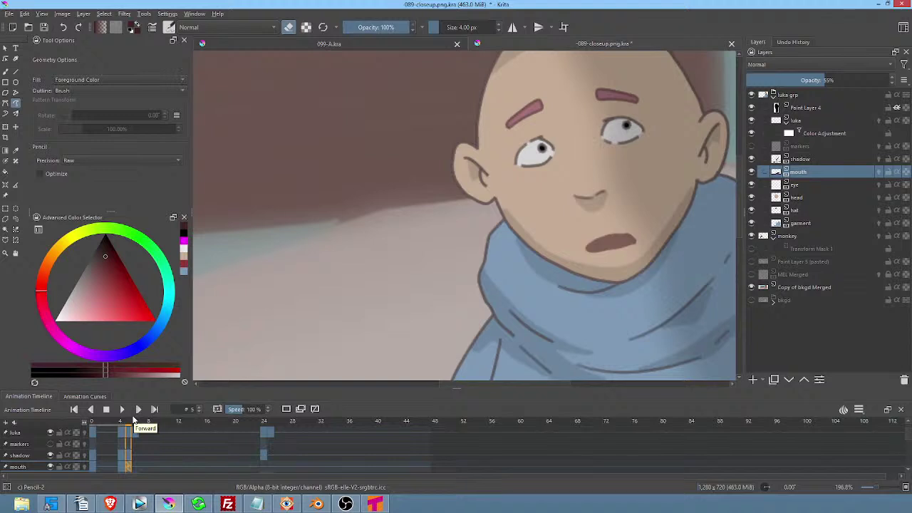
{"action": "left_click", "coordinate": [142, 456]}
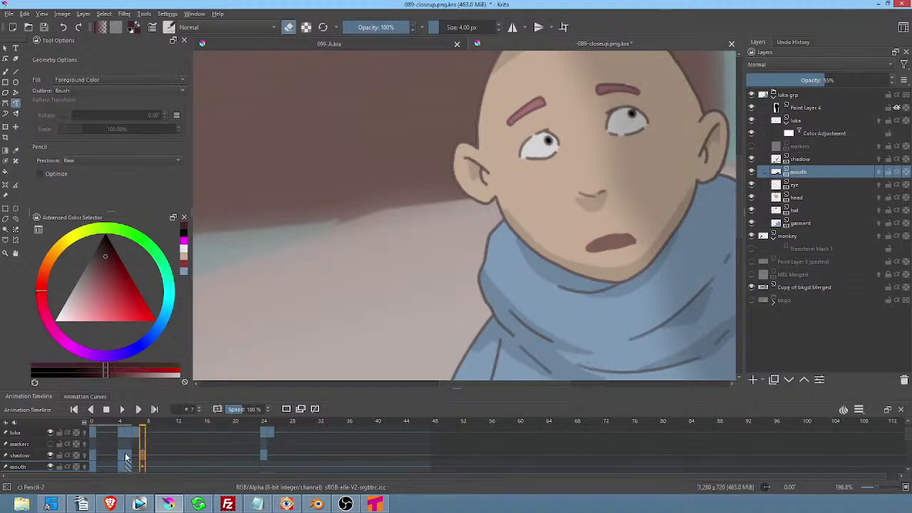
{"action": "left_click", "coordinate": [127, 456]}
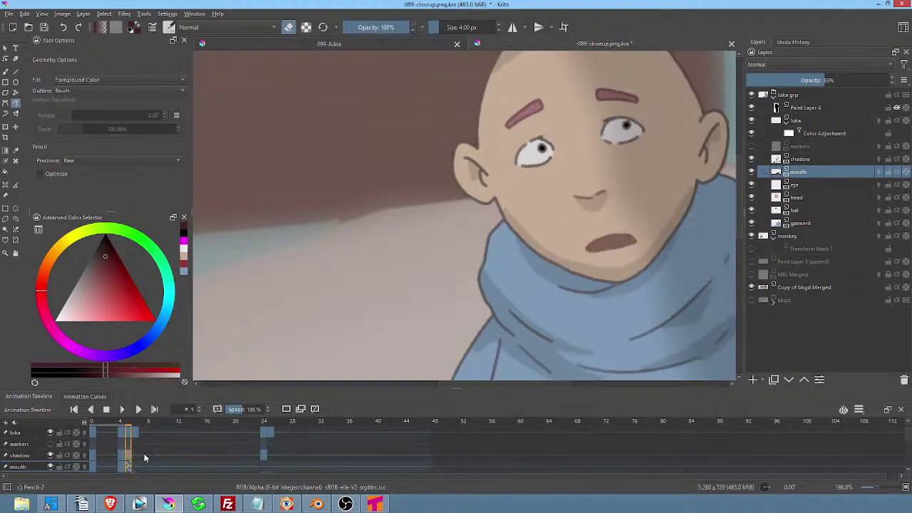
{"action": "left_click", "coordinate": [143, 456]}
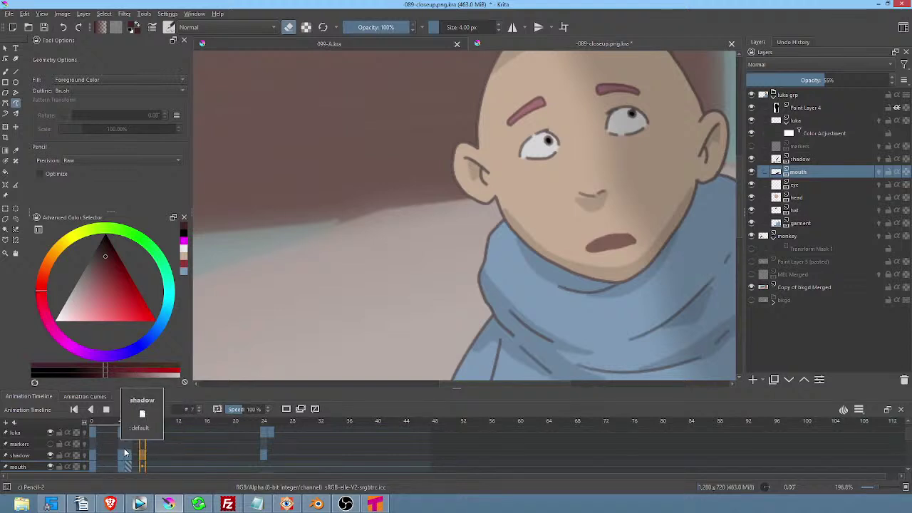
Draw a smaller mouth at frame 7 on the mouth layer, using onion skins as a guide to the preceding shape.
{"action": "mouse_move", "coordinate": [799, 172]}
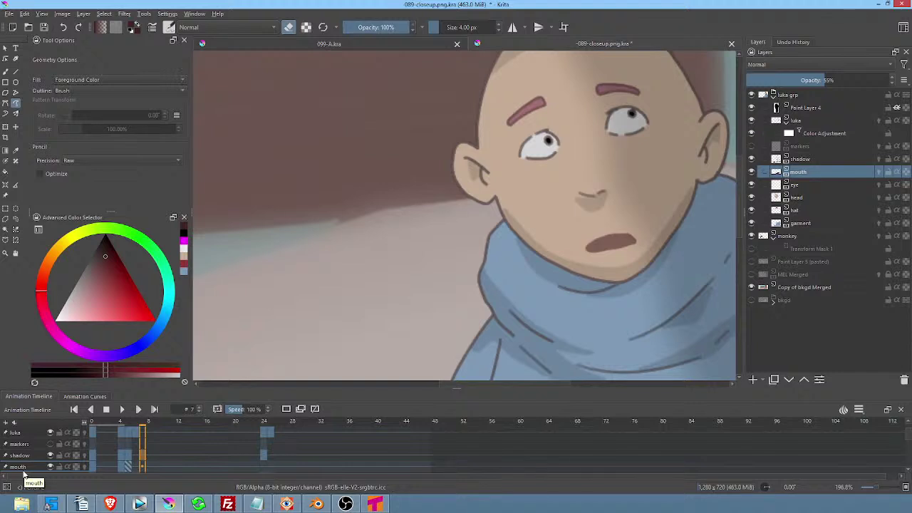
{"action": "left_click", "coordinate": [142, 468]}
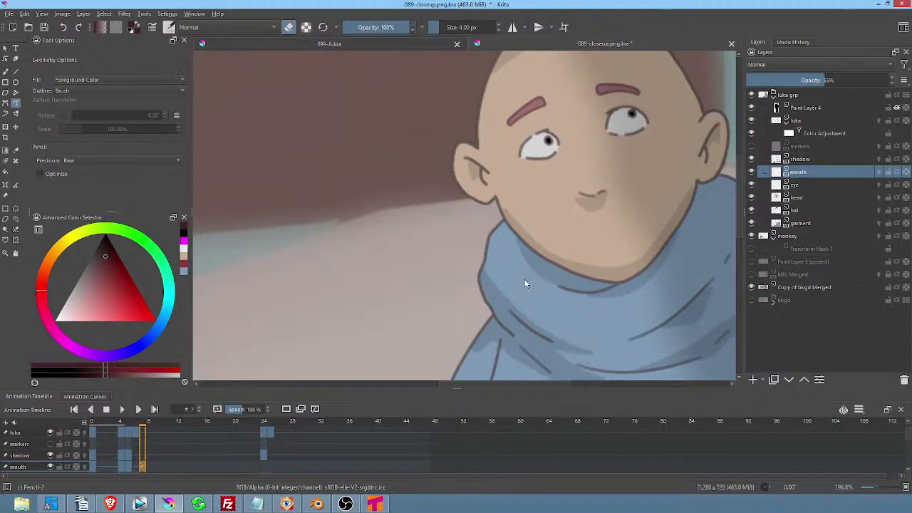
{"action": "left_click", "coordinate": [84, 467]}
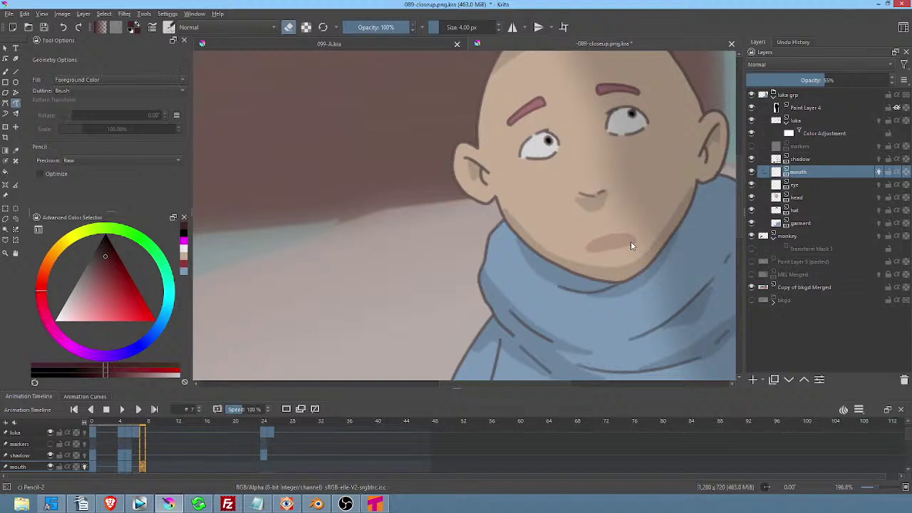
{"action": "mouse_move", "coordinate": [631, 240]}
{"action": "left_mouse_down"}
{"action": "mouse_move", "coordinate": [595, 244]}
{"action": "mouse_move", "coordinate": [595, 253]}
{"action": "mouse_move", "coordinate": [630, 242]}
{"action": "left_mouse_up"}
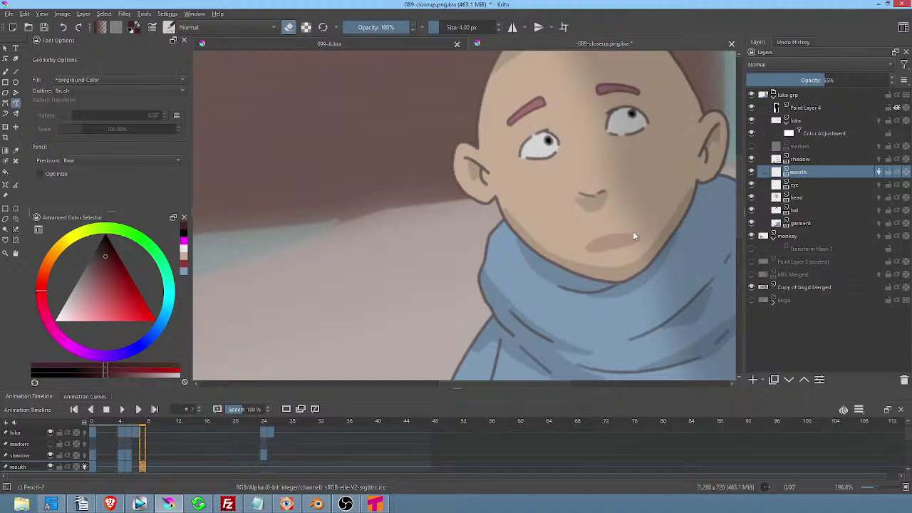
{"action": "key", "text": "e"}
{"action": "left_click_drag", "start_coordinate": [610, 241], "coordinate": [600, 246]}
{"action": "key", "text": "ctrl+z"}
{"action": "key", "text": "ctrl+z"}
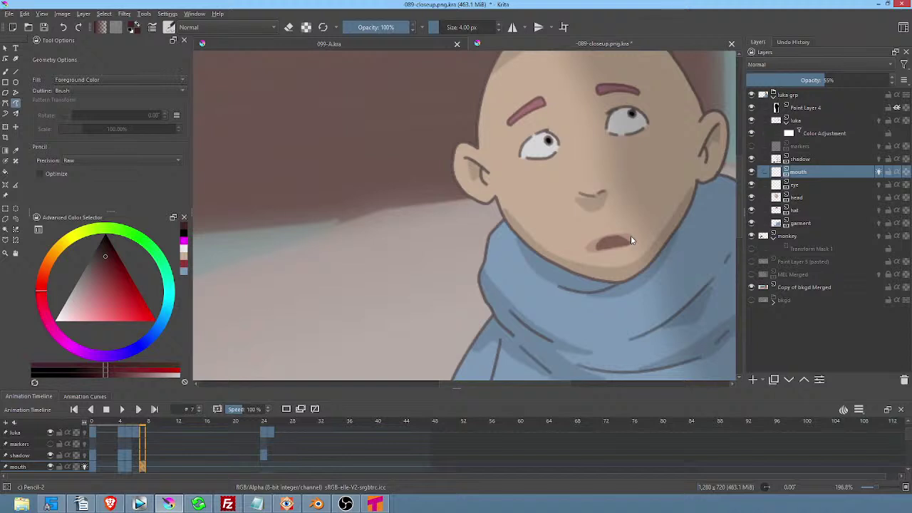
Draw a wider, arched mouth at frame 9 and review the mouth movement from frame 0.
{"action": "left_click", "coordinate": [155, 466]}
{"action": "left_click", "coordinate": [635, 231]}
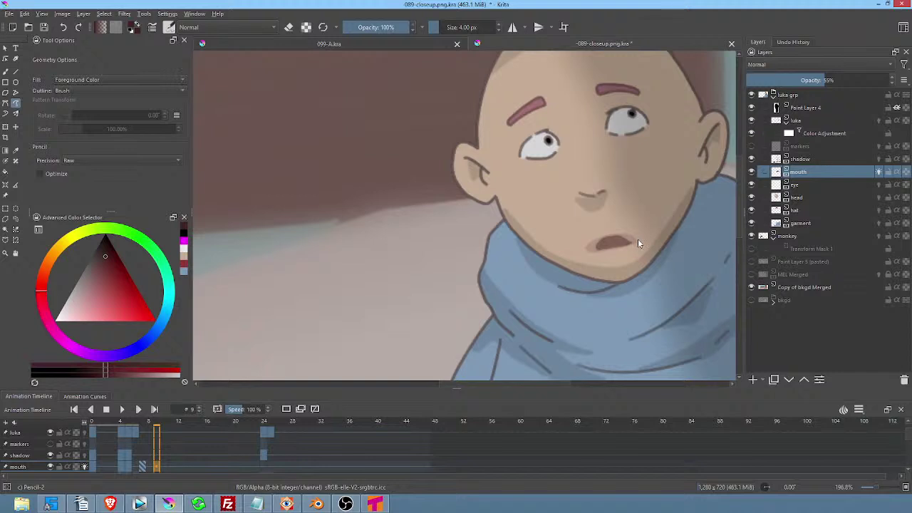
{"action": "mouse_move", "coordinate": [638, 242]}
{"action": "left_mouse_down"}
{"action": "mouse_move", "coordinate": [596, 242]}
{"action": "mouse_move", "coordinate": [589, 256]}
{"action": "mouse_move", "coordinate": [637, 242]}
{"action": "left_mouse_up"}
{"action": "left_click", "coordinate": [92, 466]}
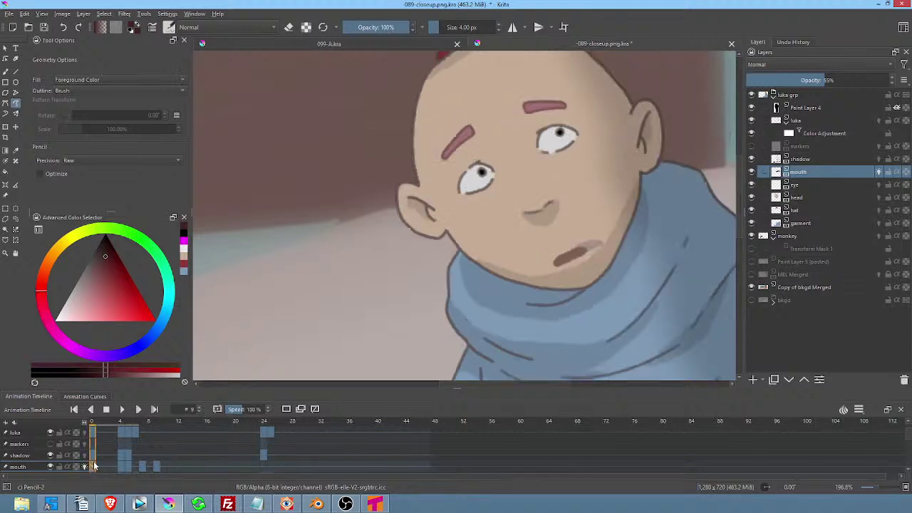
{"action": "key", "text": "space"}
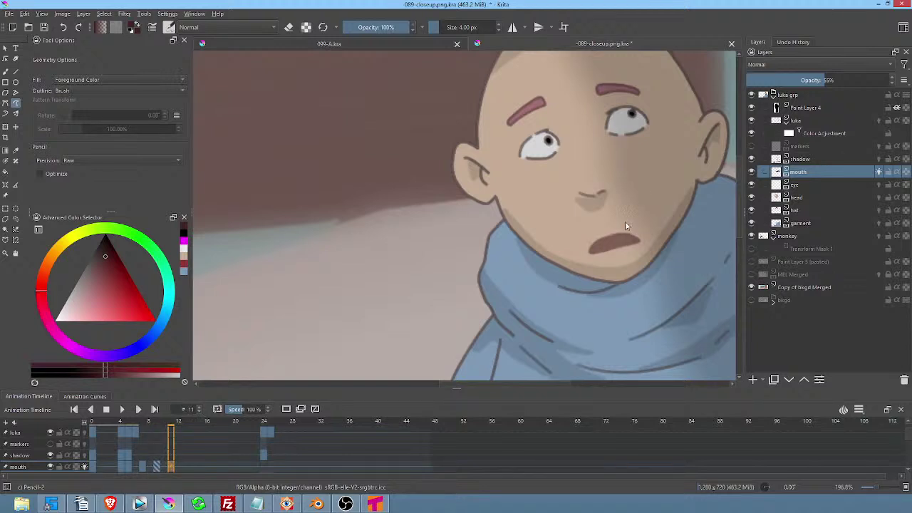
Clear the wide mouth at frame 11 on the mouth layer and draw a thin, nearly closed mouth there instead.
{"action": "key", "text": "Delete"}
{"action": "left_click_drag", "start_coordinate": [638, 239], "coordinate": [597, 248]}
{"action": "key", "text": "ctrl+z"}
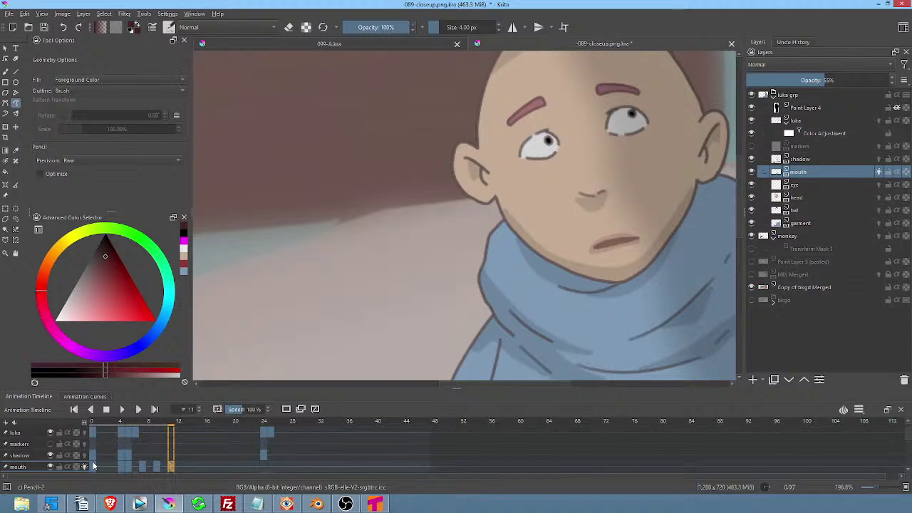
{"action": "double_click", "coordinate": [639, 7]}
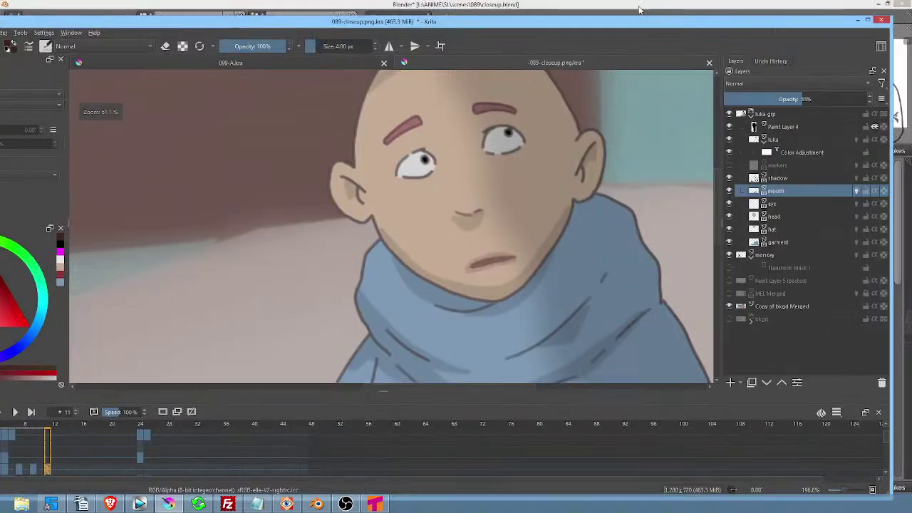
{"action": "left_click", "coordinate": [867, 20]}
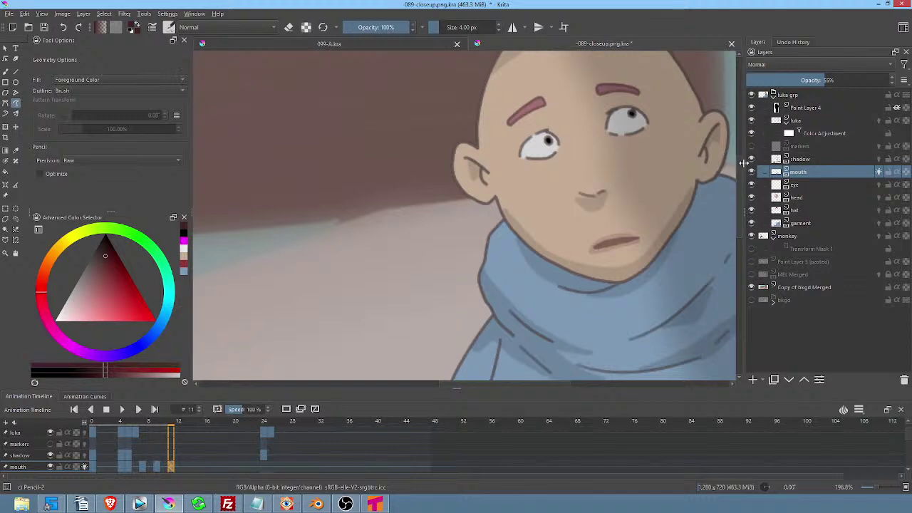
{"action": "left_click_drag", "start_coordinate": [743, 163], "coordinate": [656, 167]}
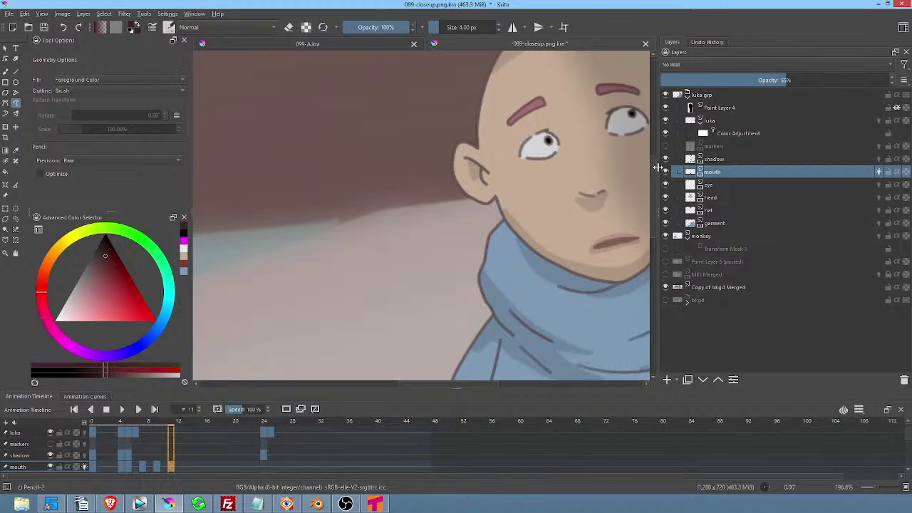
{"action": "left_click_drag", "start_coordinate": [457, 389], "coordinate": [466, 328]}
{"action": "left_click_drag", "start_coordinate": [467, 363], "coordinate": [463, 390]}
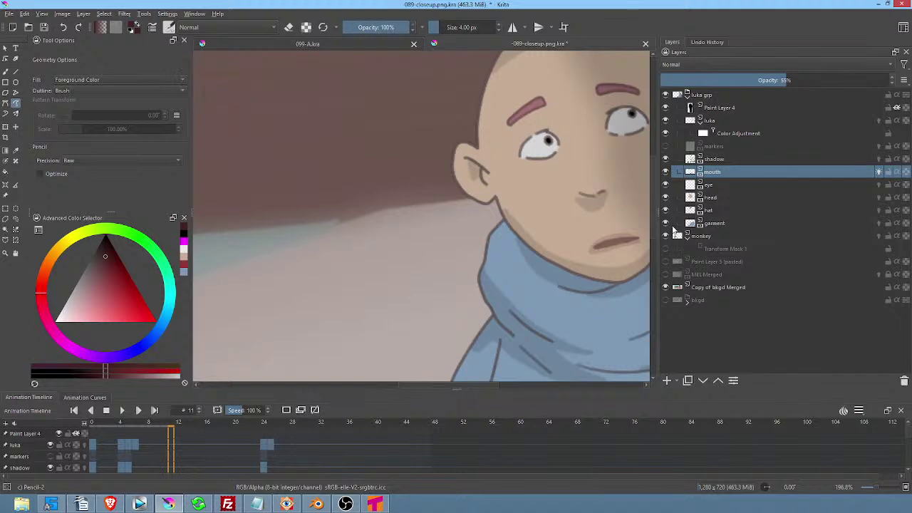
{"action": "left_click_drag", "start_coordinate": [654, 212], "coordinate": [751, 214]}
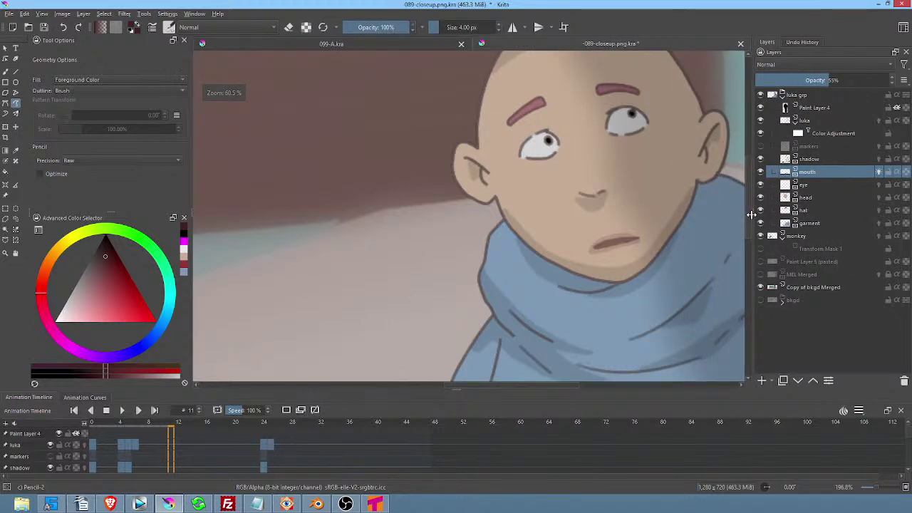
{"action": "scroll", "coordinate": [563, 173], "scroll_direction": "down", "scroll_amount": 1}
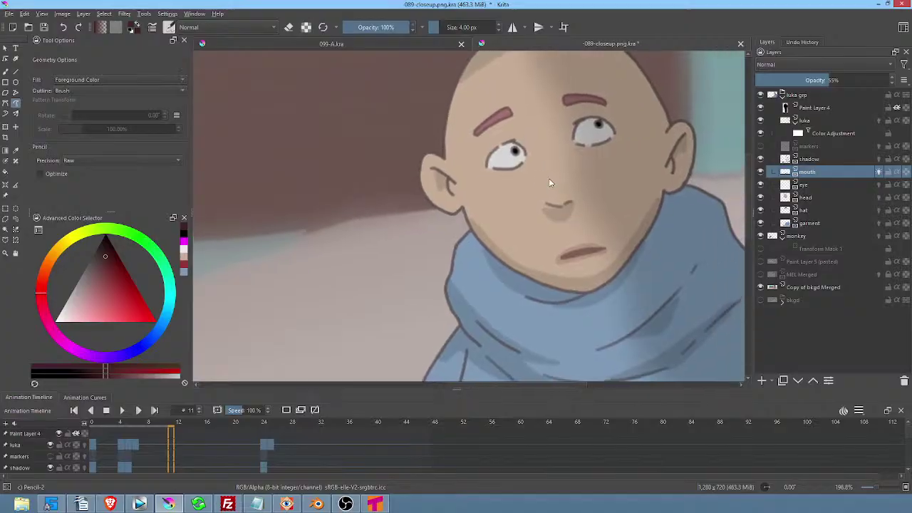
{"action": "key", "text": "Tab"}
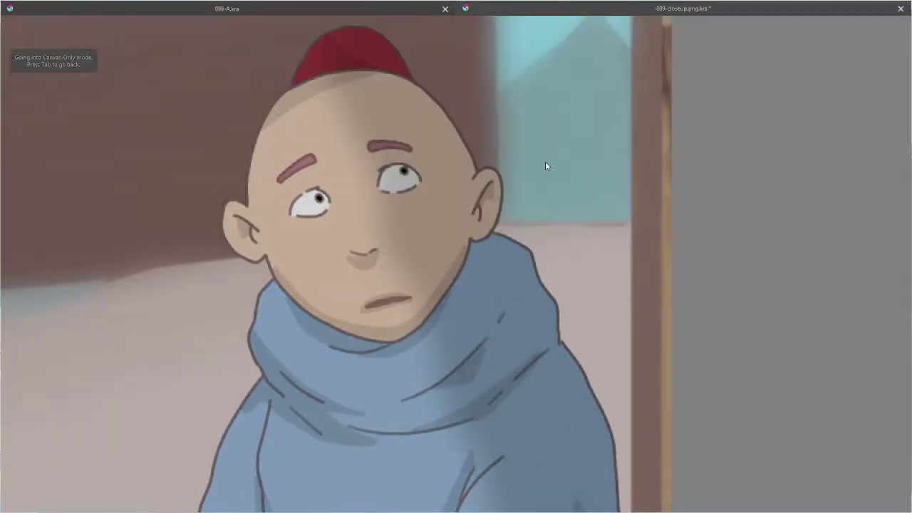
{"action": "key", "text": "Tab"}
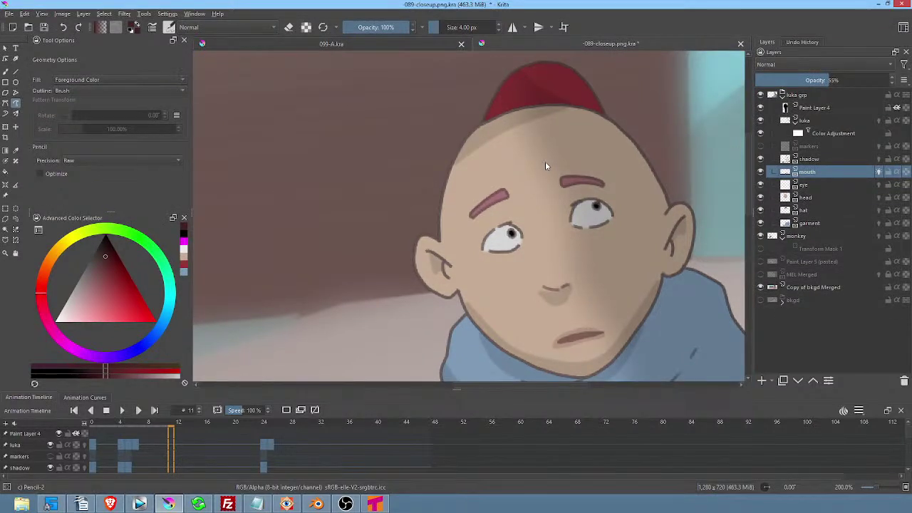
{"action": "left_click_drag", "start_coordinate": [662, 156], "coordinate": [609, 188]}
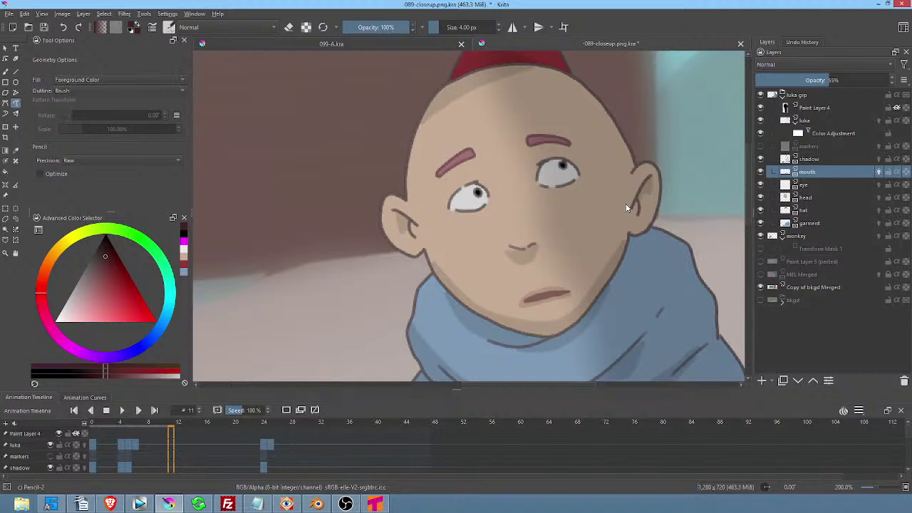
Scrub the mouth animation back to frame 0 and look at the line drawing in Blender for comparison before returning to Krita.
{"action": "left_click", "coordinate": [176, 423]}
{"action": "left_click_drag", "start_coordinate": [186, 424], "coordinate": [74, 416]}
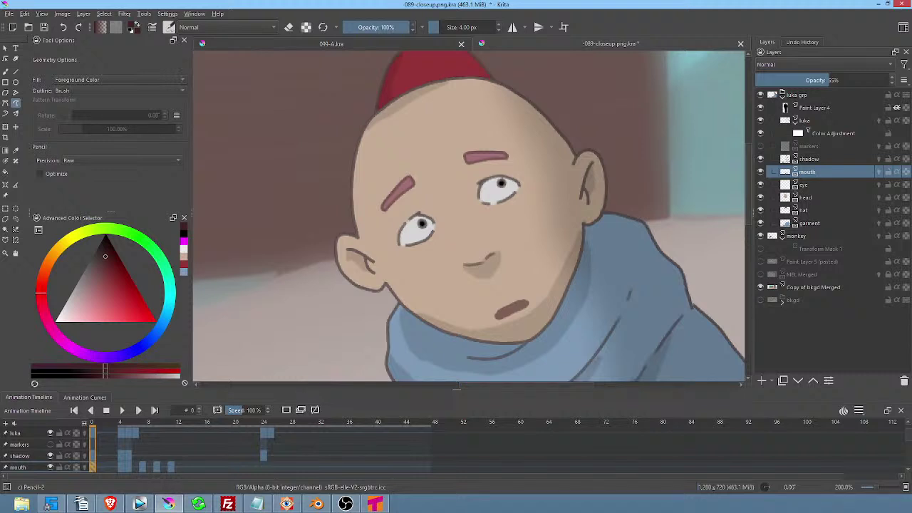
{"action": "left_click_drag", "start_coordinate": [517, 182], "coordinate": [528, 155]}
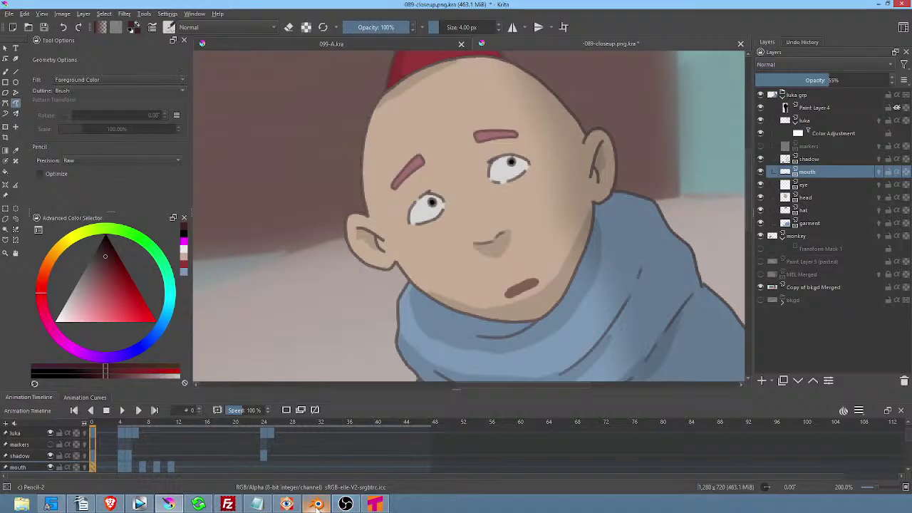
{"action": "left_click", "coordinate": [317, 504]}
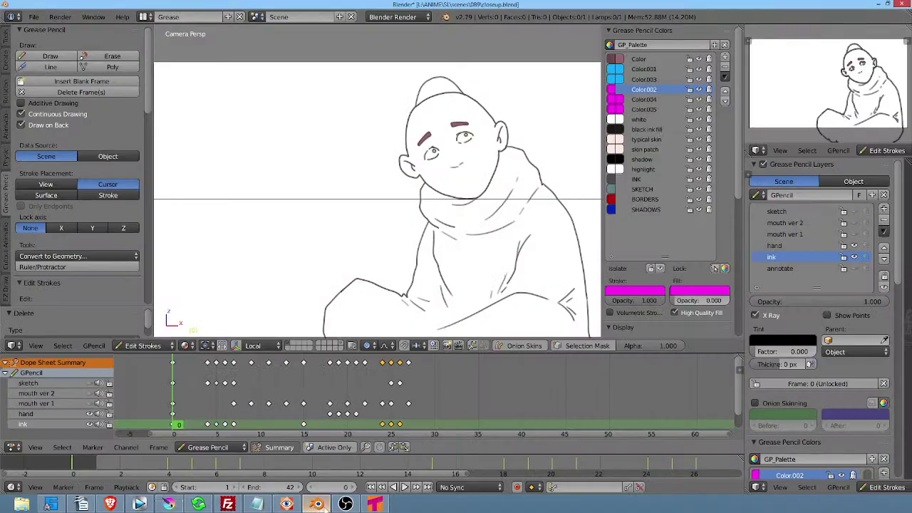
{"action": "left_click", "coordinate": [168, 504]}
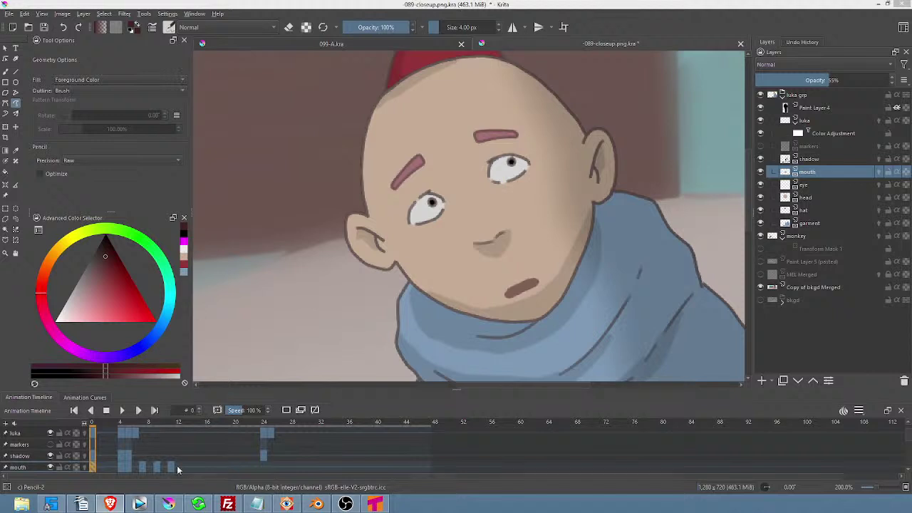
Play the animation from frame 0 to review the mouth movement, and return to frame 0.
{"action": "left_click", "coordinate": [93, 458]}
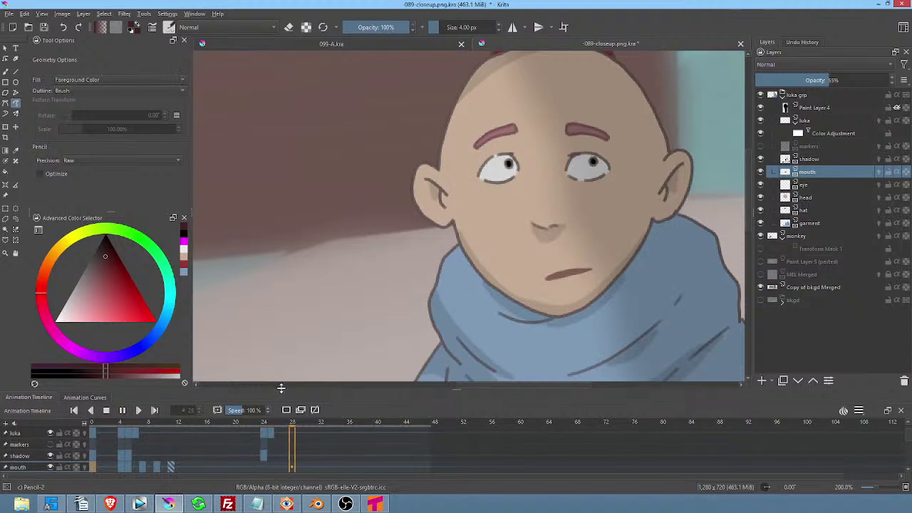
{"action": "key", "text": "space"}
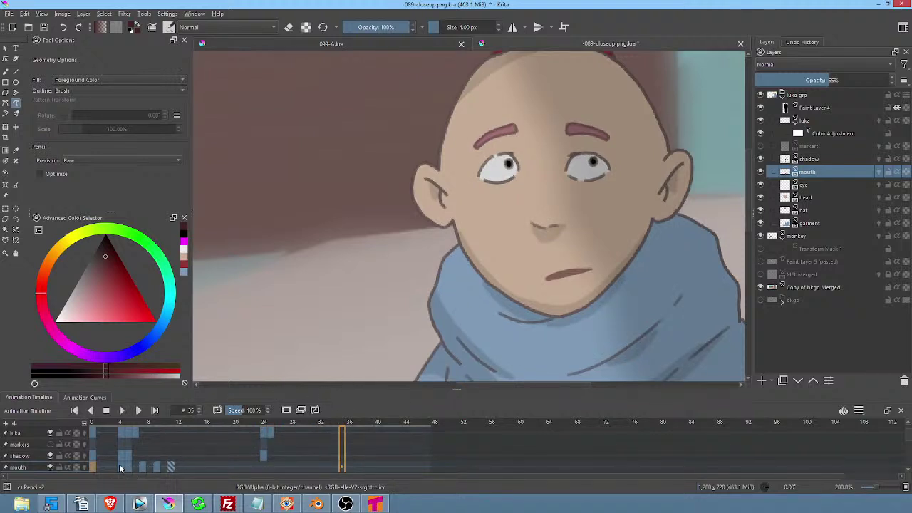
{"action": "key", "text": "space"}
{"action": "key", "text": "space"}
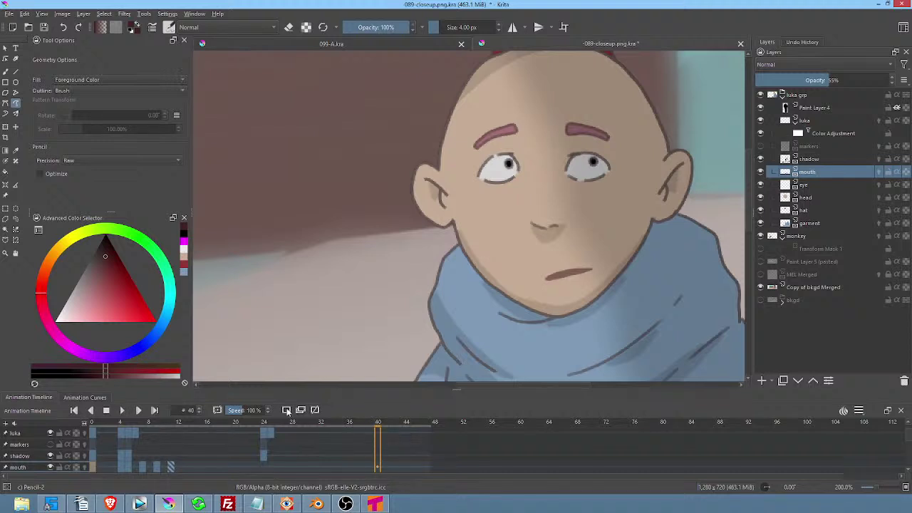
{"action": "left_click_drag", "start_coordinate": [380, 425], "coordinate": [91, 424]}
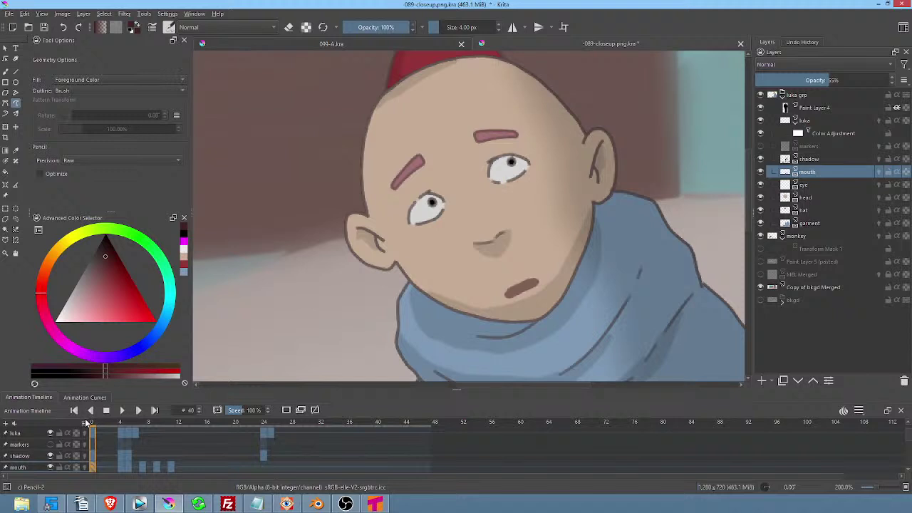
Check the character's face at frames 37 and 34 and scrub back to frame 0.
{"action": "left_click", "coordinate": [357, 422]}
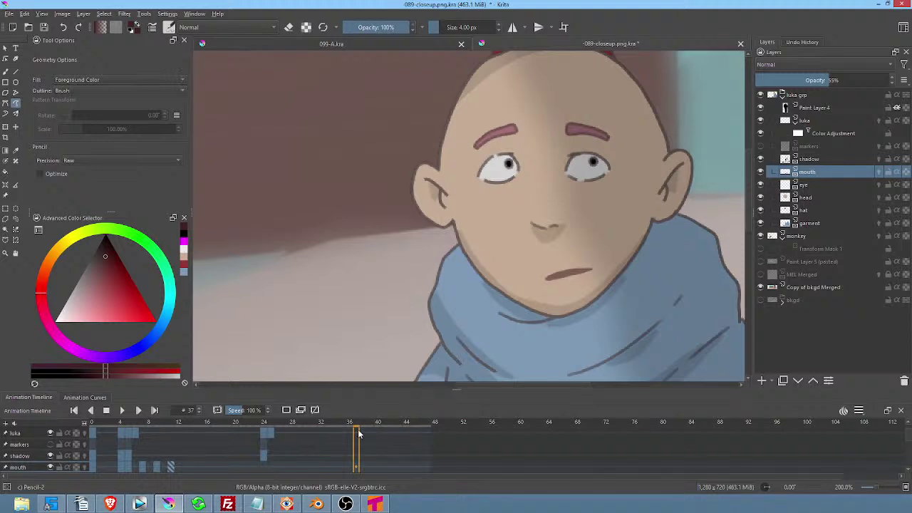
{"action": "left_click", "coordinate": [356, 467]}
{"action": "left_click", "coordinate": [335, 470]}
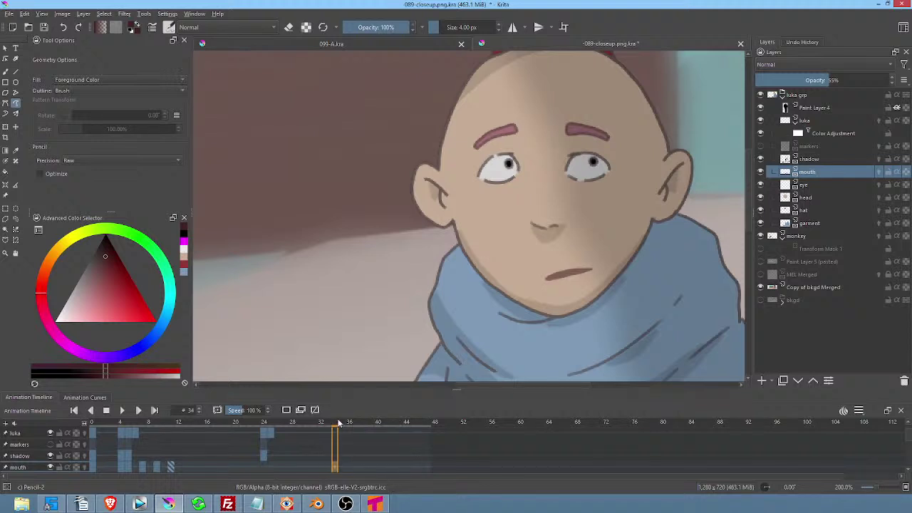
{"action": "left_click_drag", "start_coordinate": [337, 425], "coordinate": [134, 425]}
{"action": "left_click", "coordinate": [91, 442]}
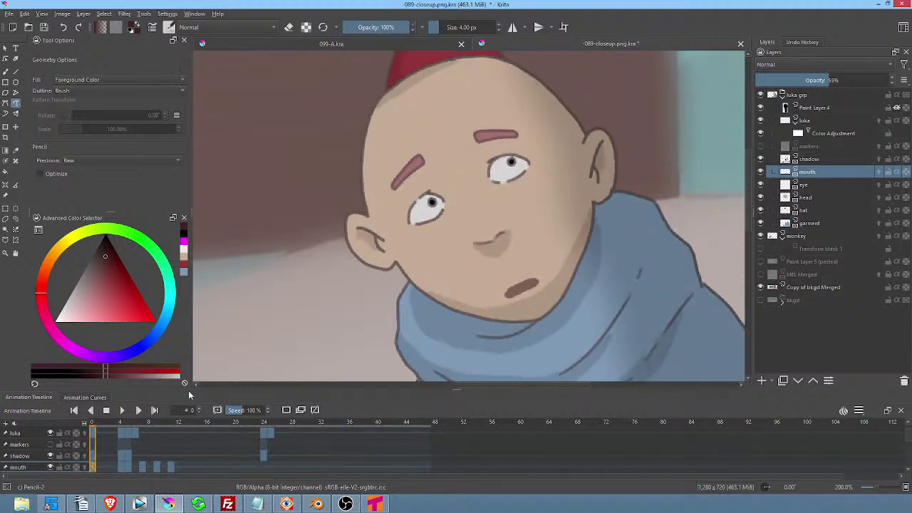
Save the close-up file and scrub the animation from frame 0 to frame 14.
{"action": "left_click", "coordinate": [43, 27]}
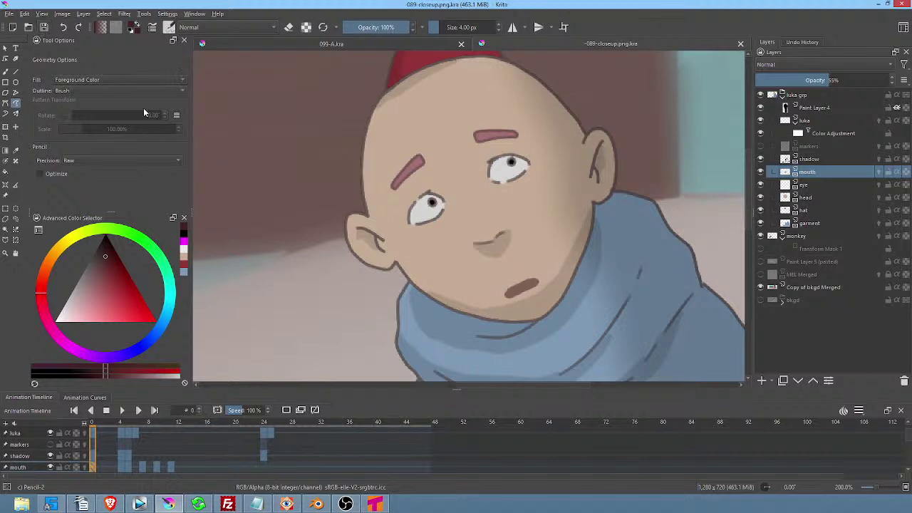
{"action": "left_click", "coordinate": [102, 425]}
{"action": "left_click_drag", "start_coordinate": [102, 426], "coordinate": [193, 432]}
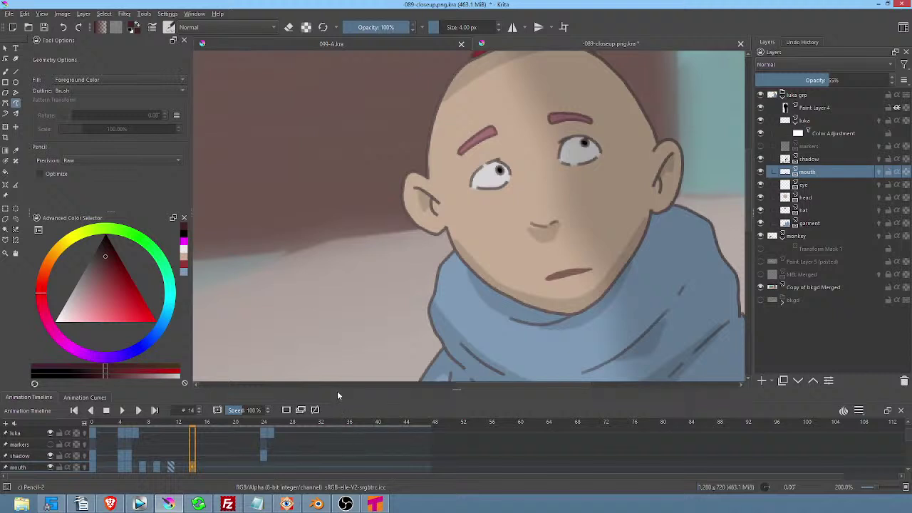
Switch to Blender and draw several magenta Grease Pencil test strokes in the empty area beside the seated figure.
{"action": "left_click", "coordinate": [319, 505]}
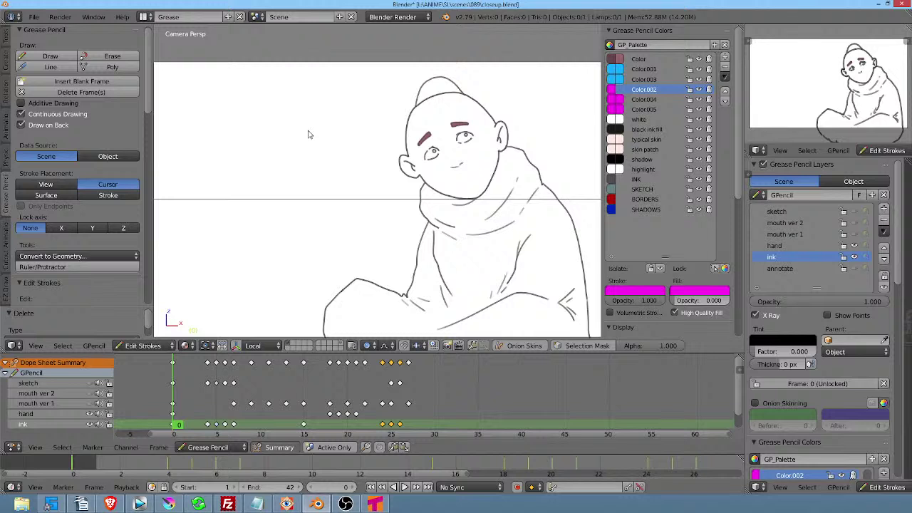
{"action": "left_click_drag", "start_coordinate": [286, 133], "coordinate": [314, 126]}
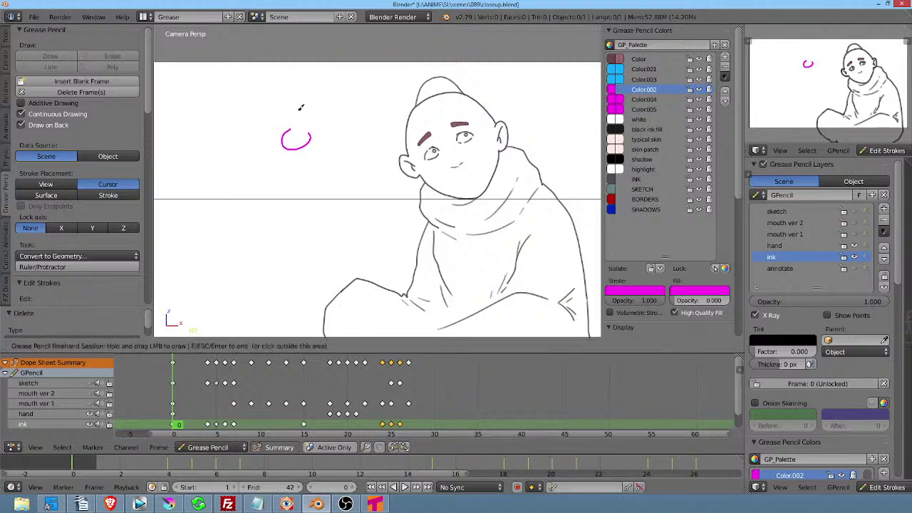
{"action": "left_click", "coordinate": [280, 103]}
{"action": "left_click", "coordinate": [249, 174]}
{"action": "left_click", "coordinate": [265, 238]}
{"action": "left_click", "coordinate": [356, 219]}
{"action": "left_click", "coordinate": [374, 148]}
{"action": "mouse_move", "coordinate": [356, 118]}
{"action": "left_mouse_down"}
{"action": "mouse_move", "coordinate": [334, 93]}
{"action": "mouse_move", "coordinate": [289, 93]}
{"action": "left_mouse_up"}
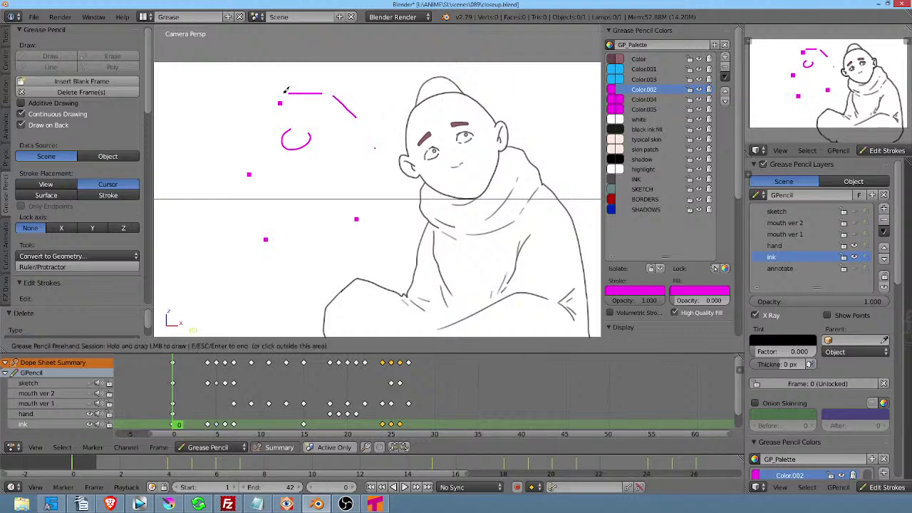
Undo all the magenta test strokes and switch back to Krita.
{"action": "key", "text": "ctrl+z"}
{"action": "key", "text": "ctrl+z"}
{"action": "key", "text": "ctrl+z"}
{"action": "key", "text": "ctrl+z"}
{"action": "key", "text": "ctrl+z"}
{"action": "key", "text": "ctrl+z"}
{"action": "key", "text": "ctrl+z"}
{"action": "key", "text": "ctrl+z"}
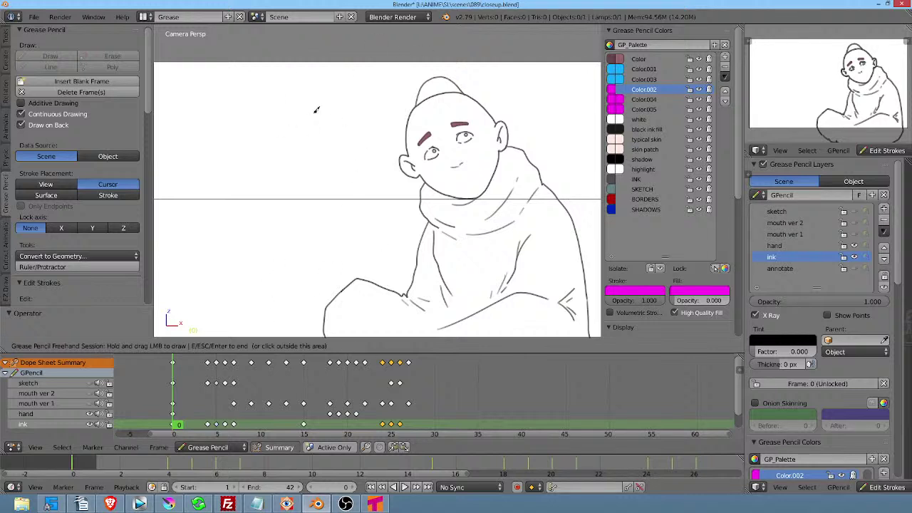
{"action": "left_click", "coordinate": [169, 505]}
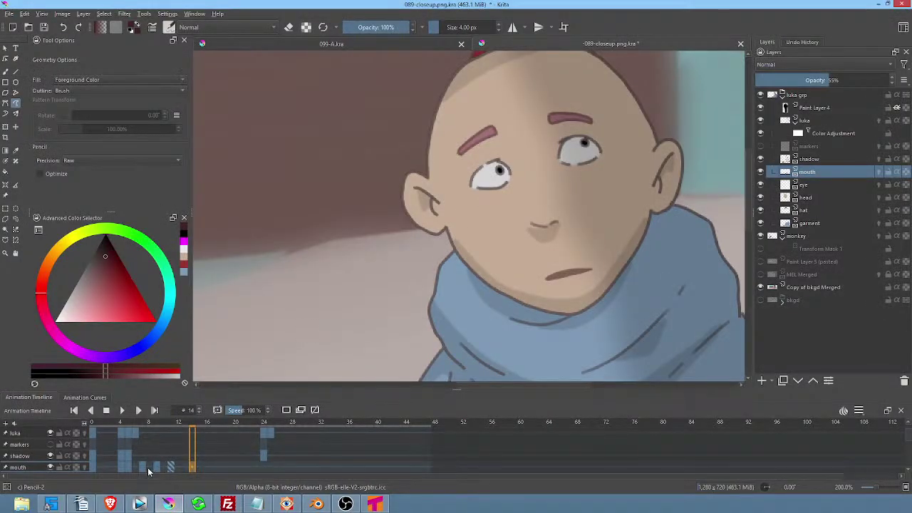
Play the mouth animation from frame 4 and stop to select frame 18 on the mouth layer.
{"action": "left_click", "coordinate": [122, 467]}
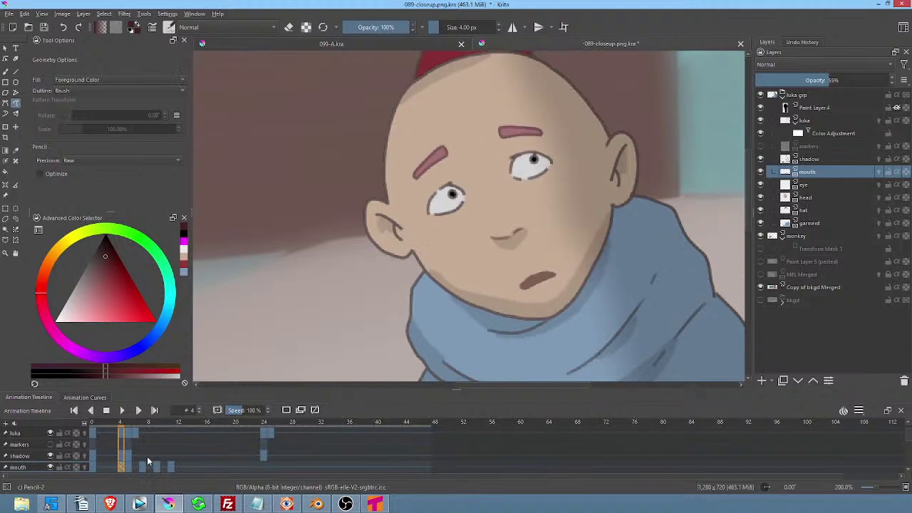
{"action": "key", "text": "space"}
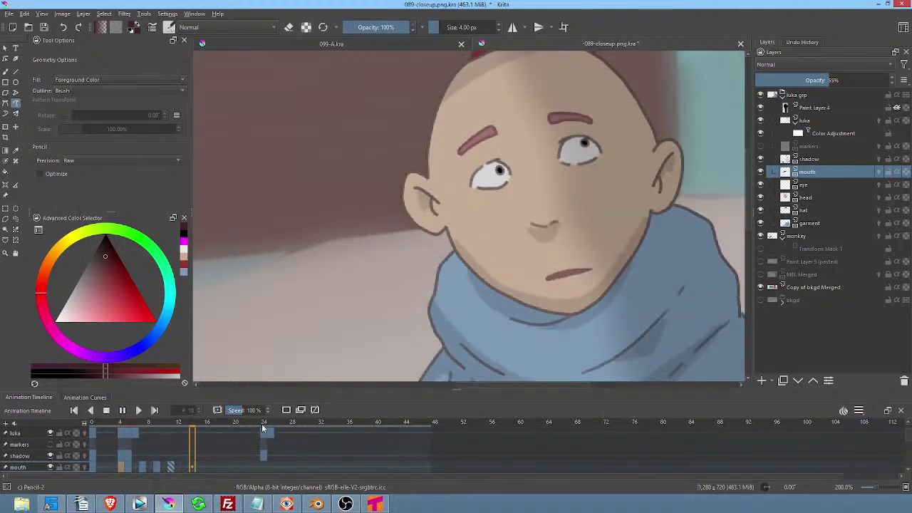
{"action": "key", "text": "space"}
{"action": "left_click", "coordinate": [218, 466]}
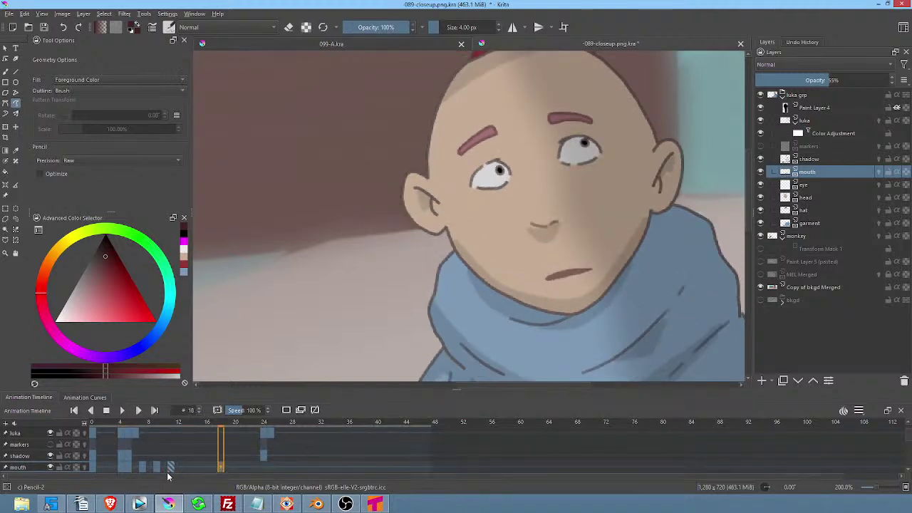
Copy the mouth keyframes at frames 7 and 9 to frames 17, 19, 21 and 23, and select frame 26.
{"action": "left_click", "coordinate": [142, 467]}
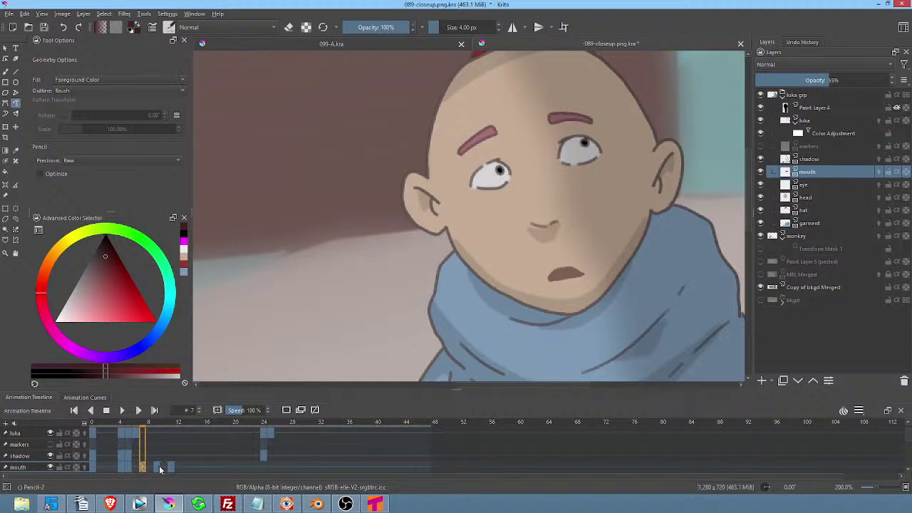
{"action": "left_click", "coordinate": [163, 467], "text": "shift"}
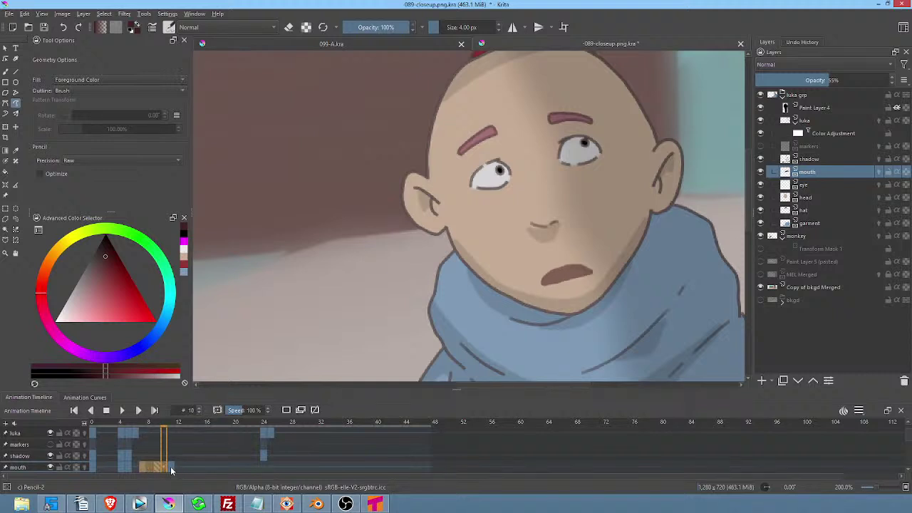
{"action": "left_click_drag", "start_coordinate": [144, 466], "coordinate": [246, 456]}
{"action": "left_click", "coordinate": [263, 453]}
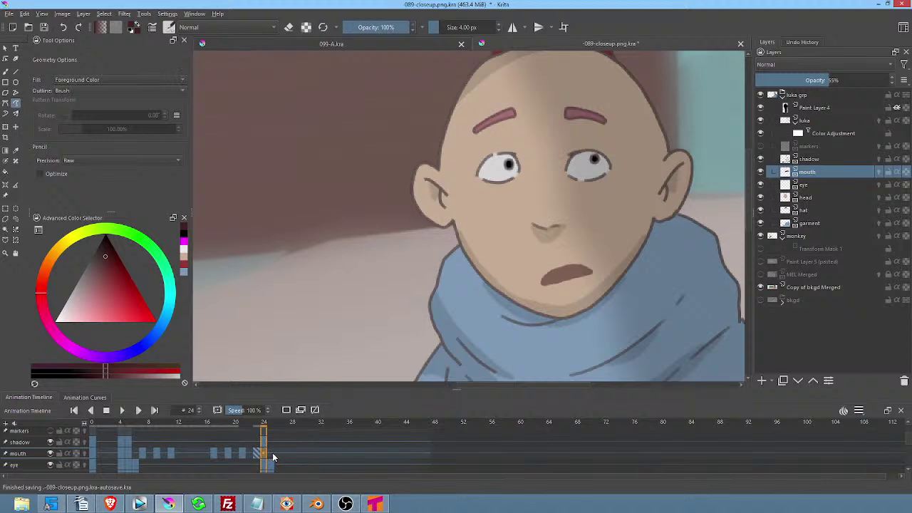
{"action": "left_click", "coordinate": [279, 454]}
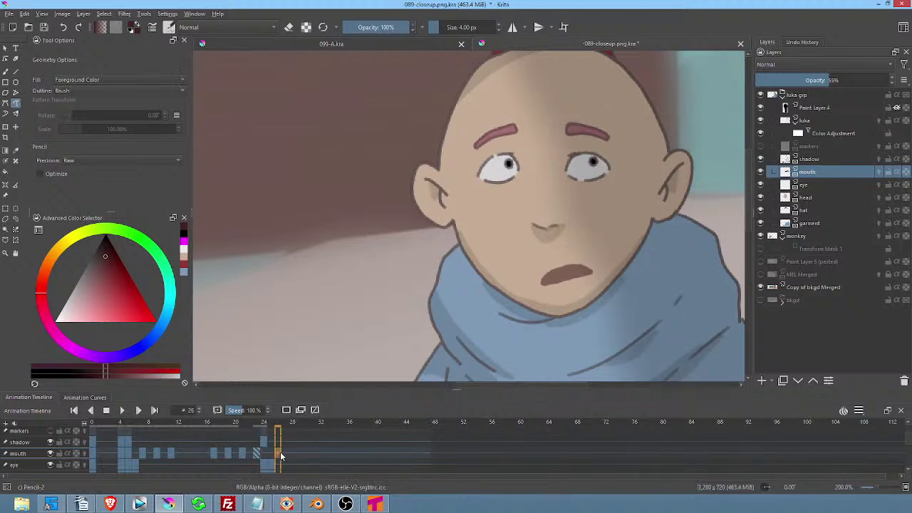
Copy the closed-mouth keyframe from frame 11 to frame 25 on the mouth layer.
{"action": "left_click", "coordinate": [269, 454]}
{"action": "left_click", "coordinate": [171, 455]}
{"action": "left_click_drag", "start_coordinate": [173, 458], "coordinate": [275, 460]}
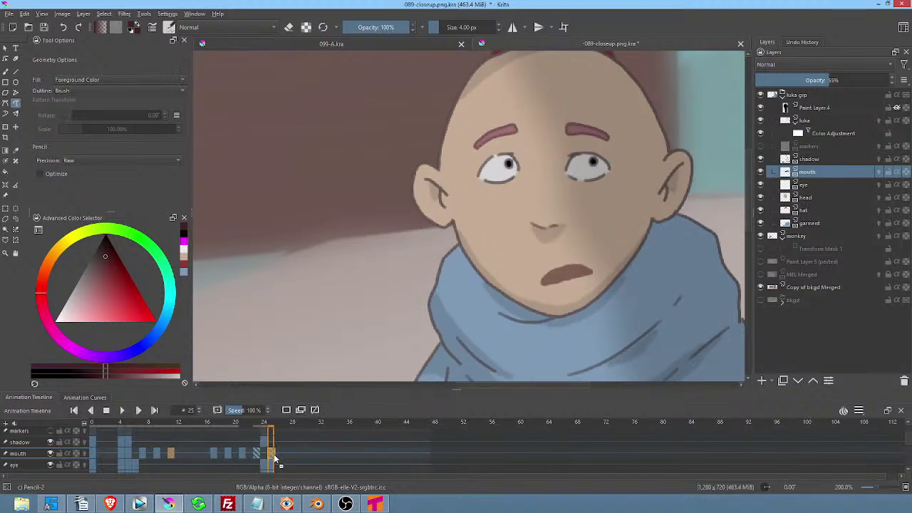
{"action": "left_click", "coordinate": [271, 453]}
{"action": "left_click_drag", "start_coordinate": [171, 455], "coordinate": [270, 456]}
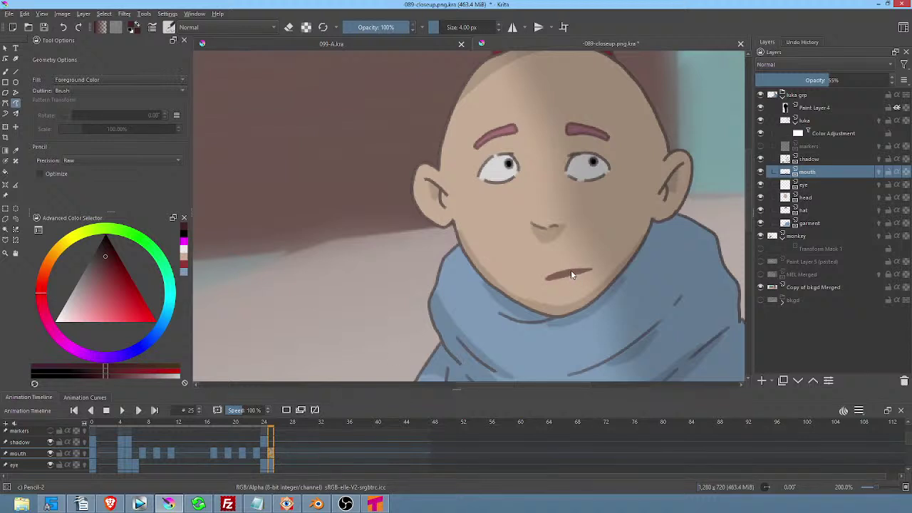
Transform the mouth at frame 25, moving it to about X 973 px, Y 312 px to fit the turned head.
{"action": "key", "text": "ctrl+t"}
{"action": "scroll", "coordinate": [571, 272], "scroll_direction": "up", "scroll_amount": 1}
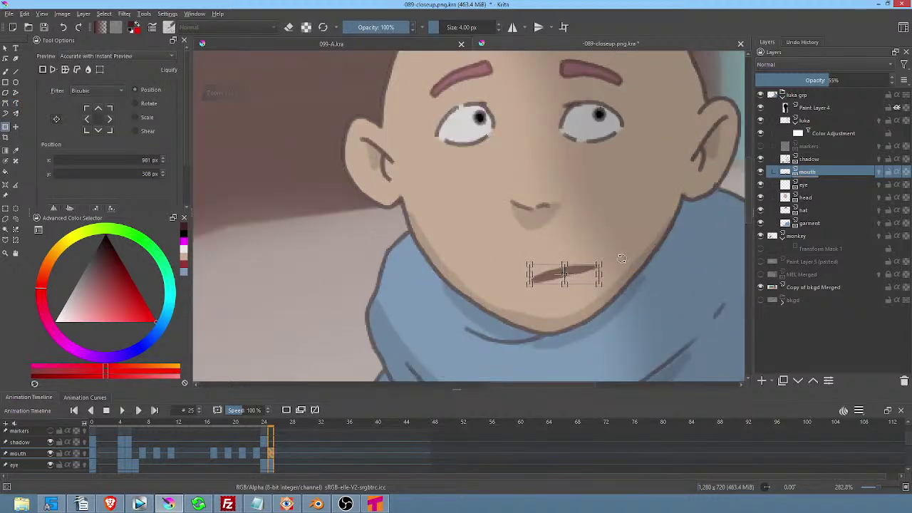
{"action": "left_click_drag", "start_coordinate": [610, 247], "coordinate": [563, 279]}
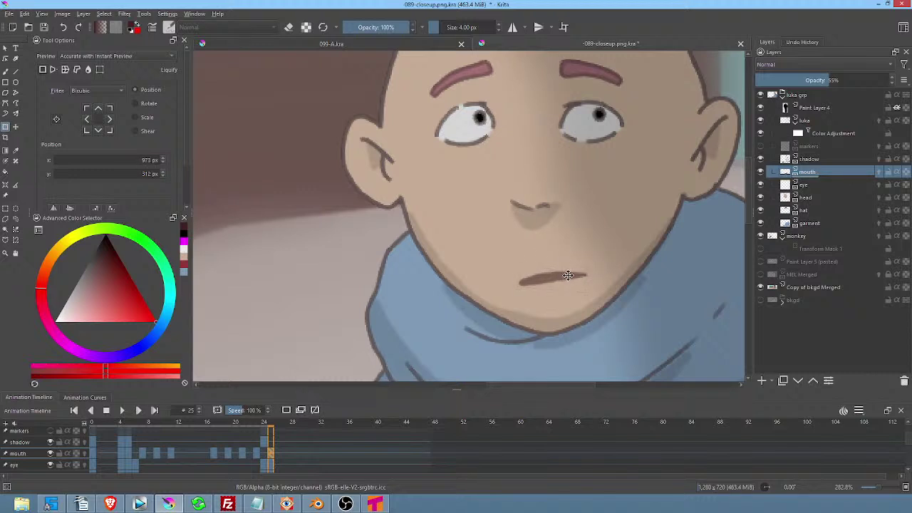
{"action": "scroll", "coordinate": [591, 239], "scroll_direction": "down", "scroll_amount": 2}
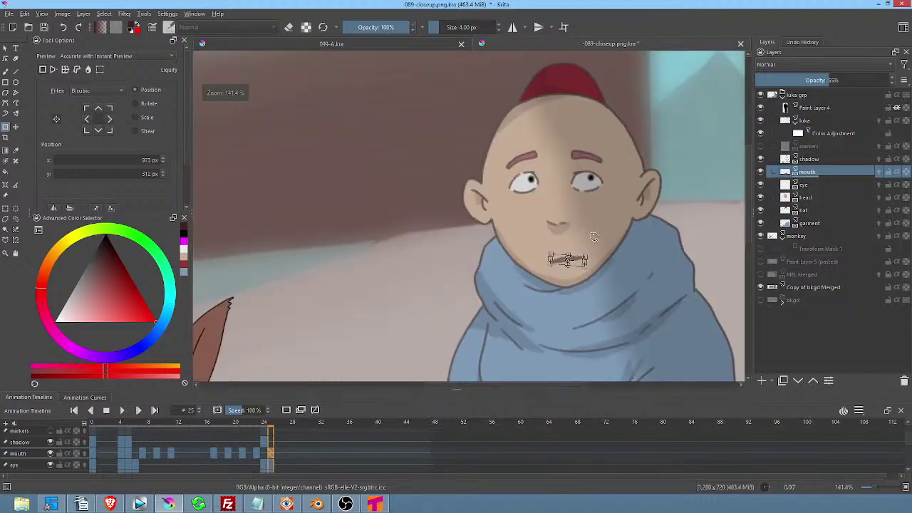
Play the animation from frame 0 to review the mouth movement, then stop playback.
{"action": "left_click", "coordinate": [94, 454]}
{"action": "key", "text": "space"}
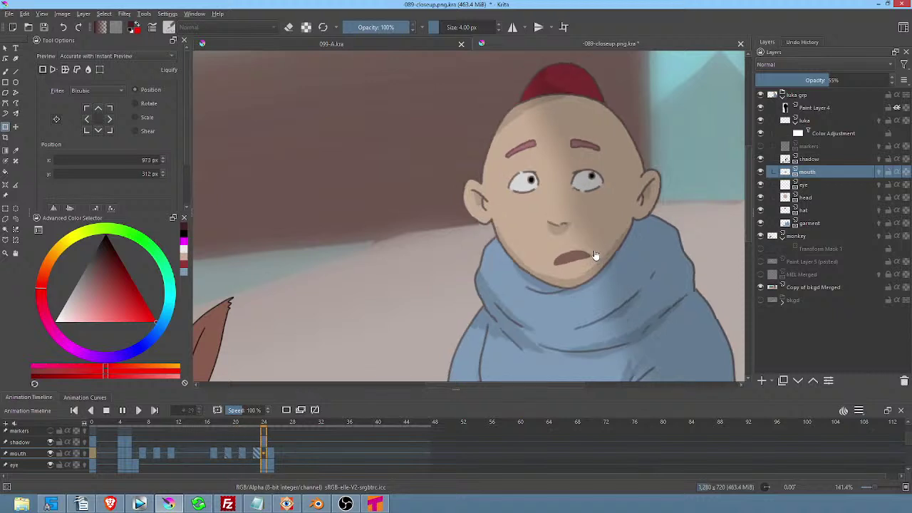
{"action": "key", "text": "space"}
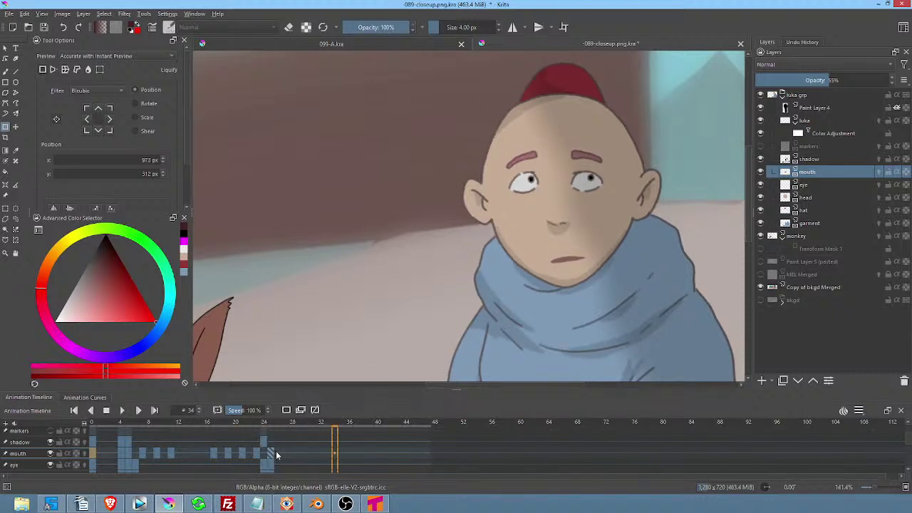
Replay the latter part of the talking movement and move the mouth keyframe from frame 25 to frame 30.
{"action": "left_click", "coordinate": [271, 454]}
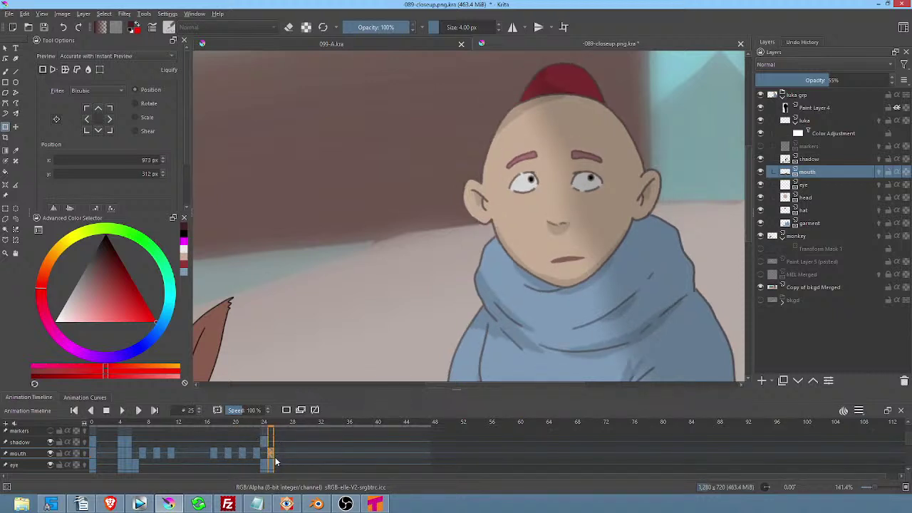
{"action": "left_click", "coordinate": [218, 456]}
{"action": "key", "text": "space"}
{"action": "key", "text": "space"}
{"action": "left_click", "coordinate": [269, 454]}
{"action": "left_click_drag", "start_coordinate": [270, 454], "coordinate": [306, 454]}
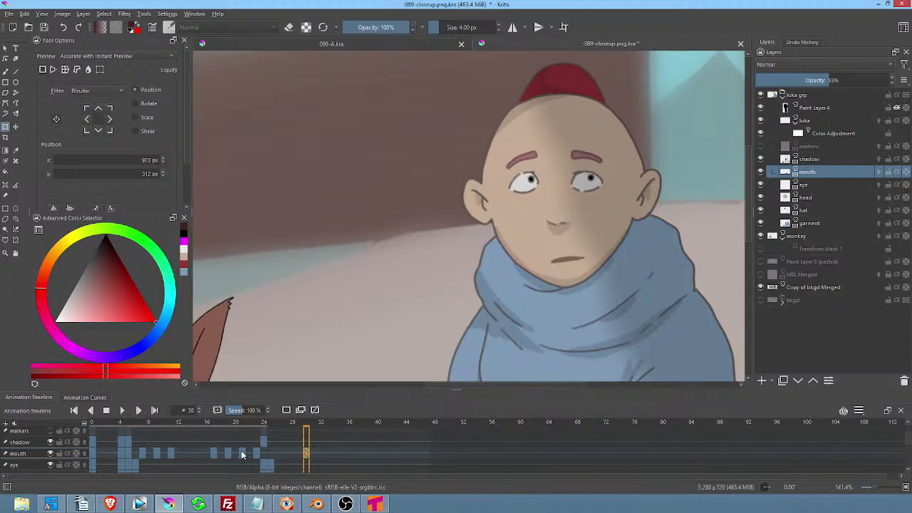
Create a mouth keyframe at frame 24 and reposition the open mouth to X 973 px, Y 310 px.
{"action": "left_click", "coordinate": [243, 455]}
{"action": "left_click", "coordinate": [264, 455]}
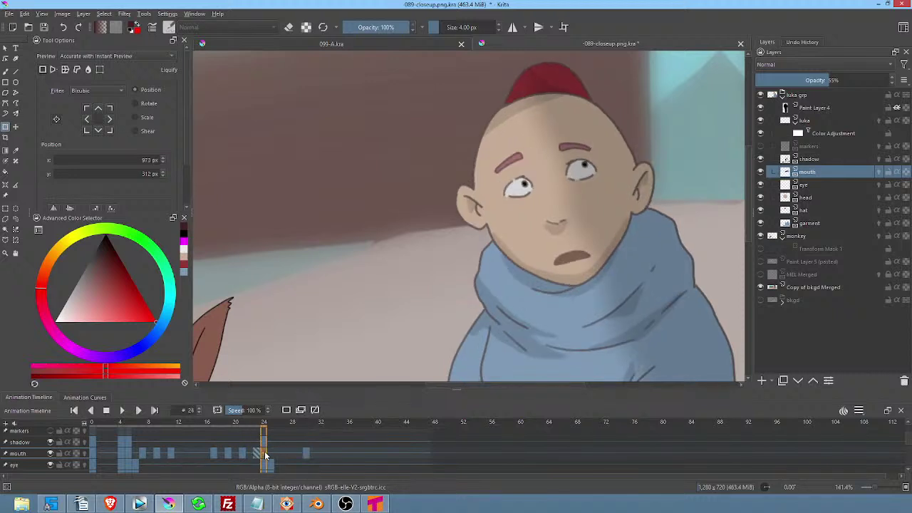
{"action": "left_click_drag", "start_coordinate": [577, 258], "coordinate": [580, 257]}
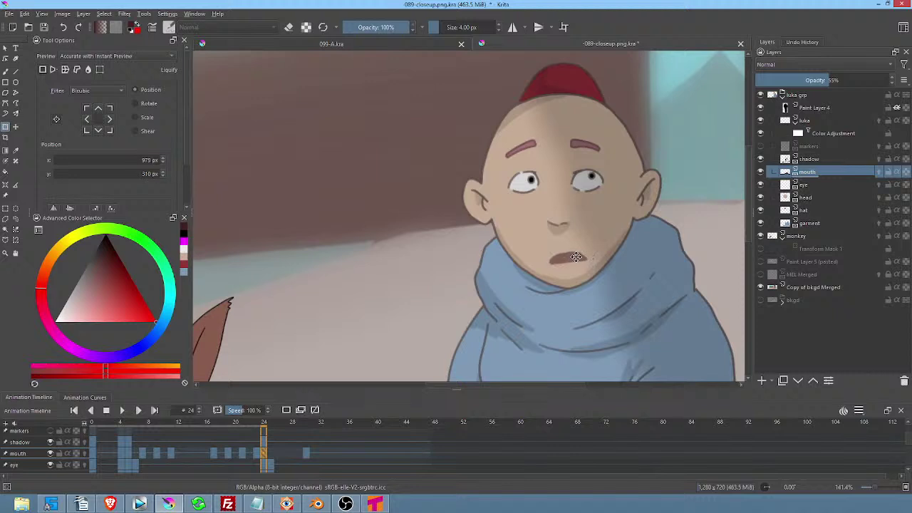
Copy the mouth keyframe from frame 17 to frame 26 and shift the mouth to X 972 px, Y 310 px.
{"action": "left_click", "coordinate": [216, 454]}
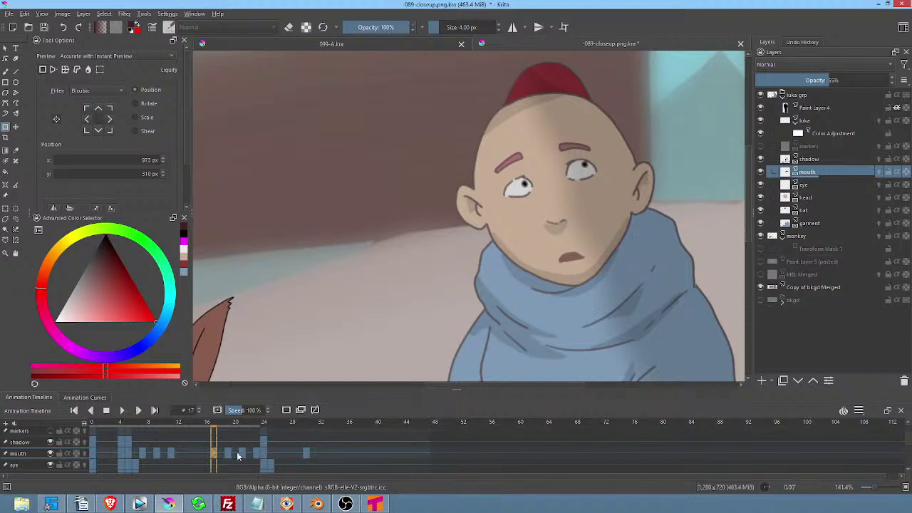
{"action": "left_click_drag", "start_coordinate": [214, 456], "coordinate": [279, 456]}
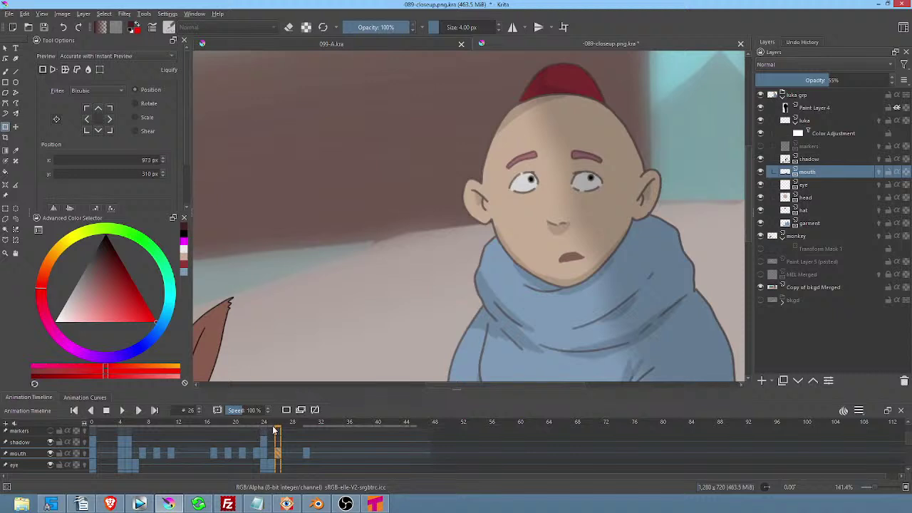
{"action": "left_click", "coordinate": [576, 259]}
{"action": "scroll", "coordinate": [579, 258], "scroll_direction": "up", "scroll_amount": 2}
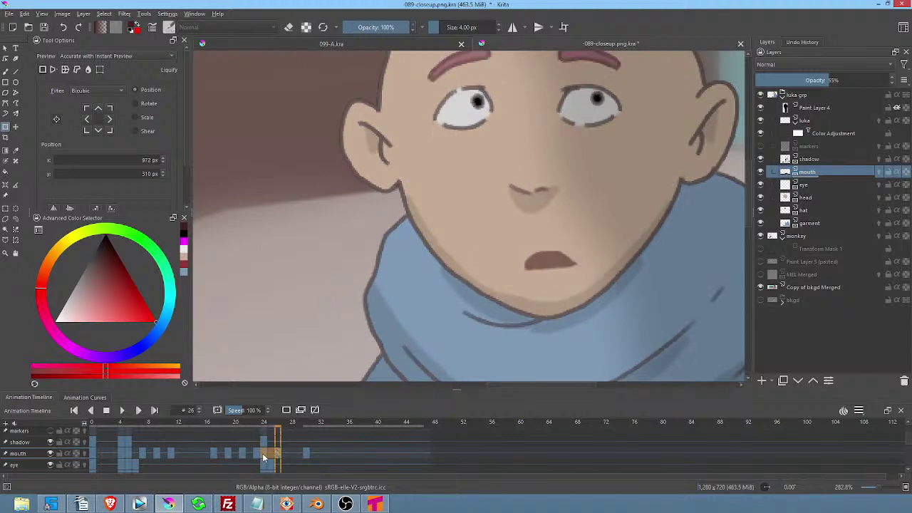
Copy the mouth keyframes at frames 24 and 26 to frames 28 and 30, and play back the result.
{"action": "left_click", "coordinate": [293, 454]}
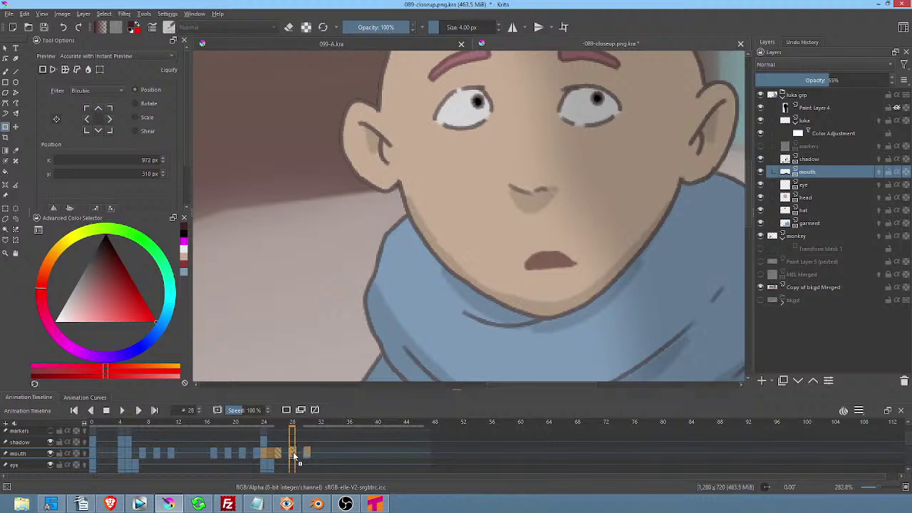
{"action": "left_click_drag", "start_coordinate": [298, 461], "coordinate": [295, 456]}
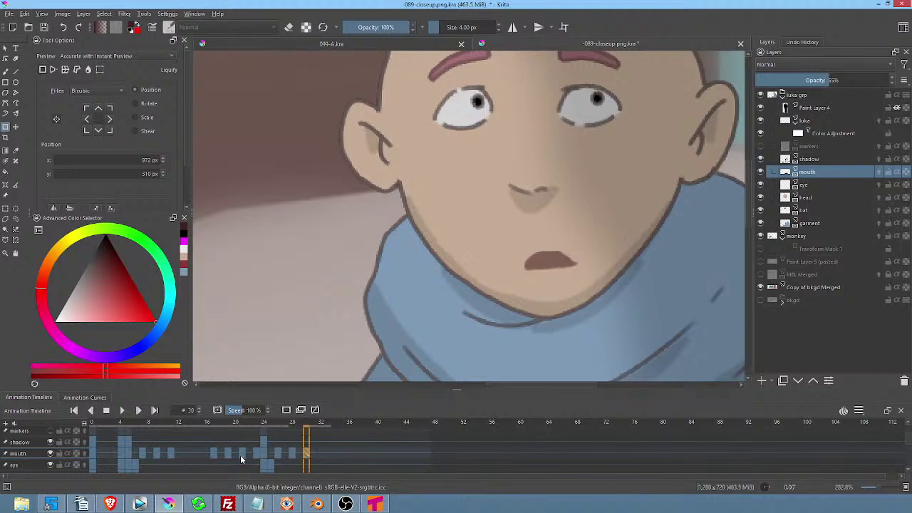
{"action": "left_click", "coordinate": [199, 456]}
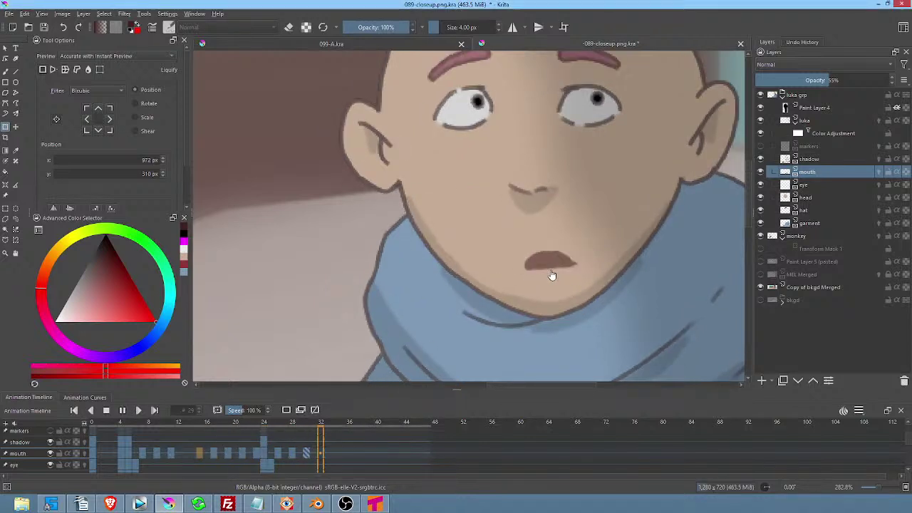
{"action": "key", "text": "space"}
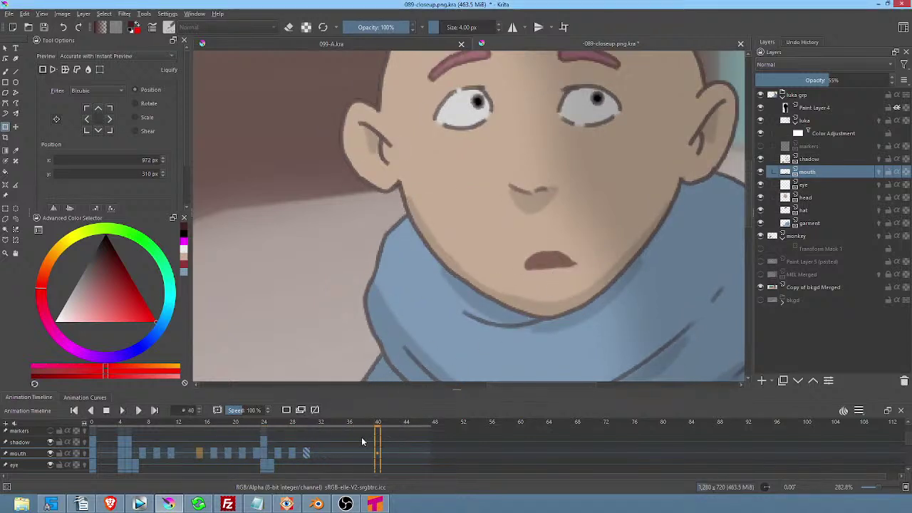
Create a mouth keyframe at frame 32 and squash the open mouth vertically into a nearly closed shape.
{"action": "left_click", "coordinate": [322, 453]}
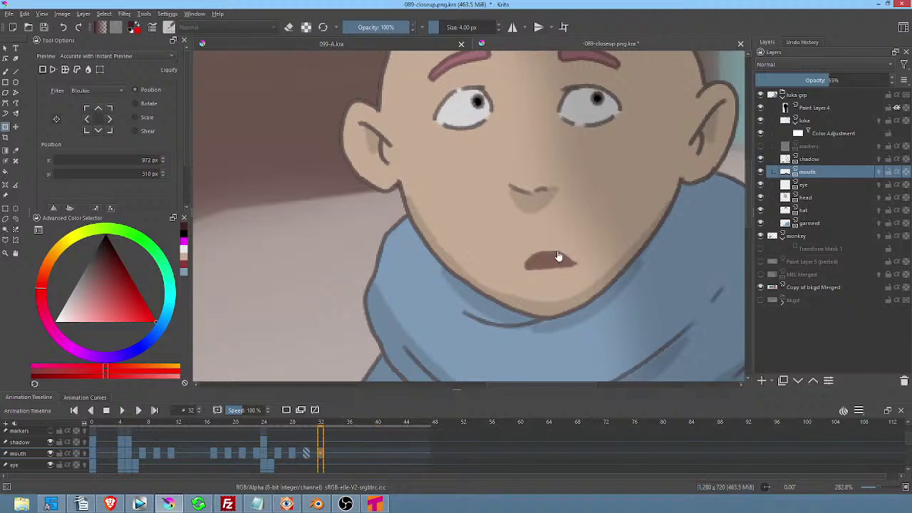
{"action": "left_click", "coordinate": [550, 264]}
{"action": "left_click_drag", "start_coordinate": [550, 272], "coordinate": [552, 265]}
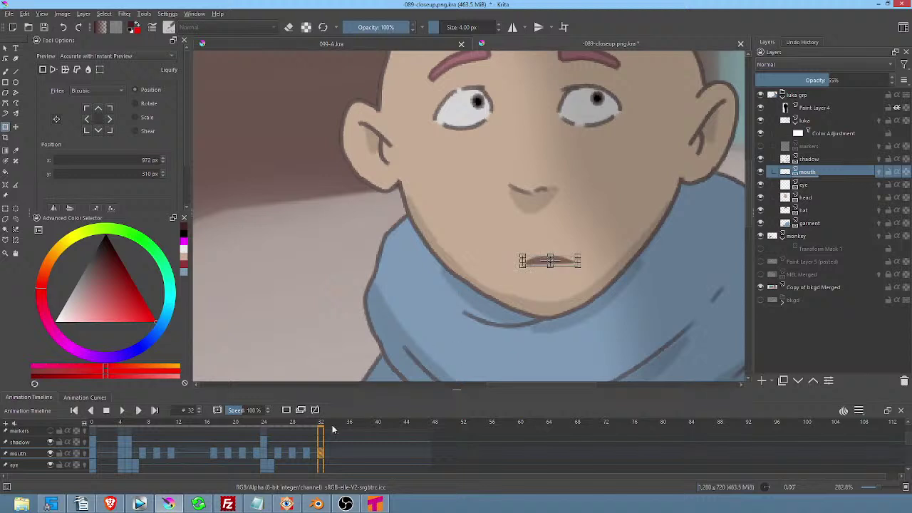
Play the animation from frame 0 to check the extended talking movement and stop.
{"action": "left_click", "coordinate": [92, 454]}
{"action": "scroll", "coordinate": [539, 157], "scroll_direction": "down", "scroll_amount": 2}
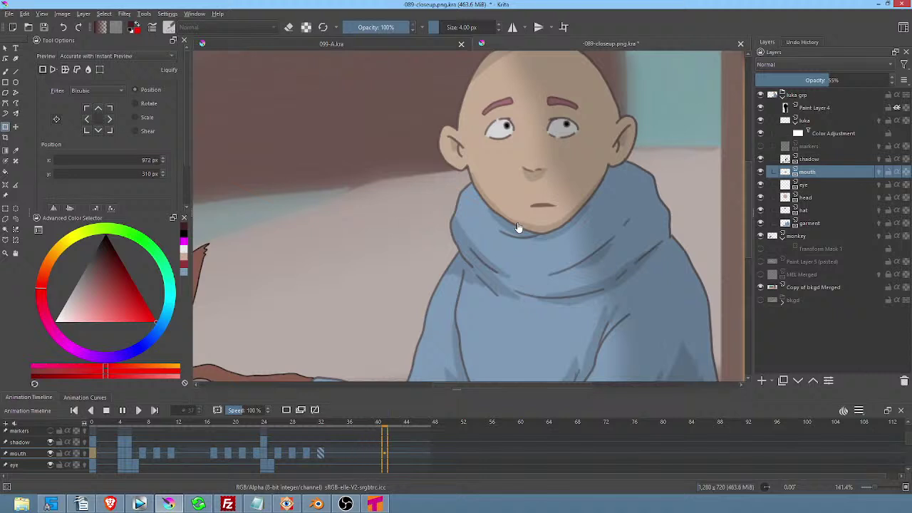
{"action": "key", "text": "space"}
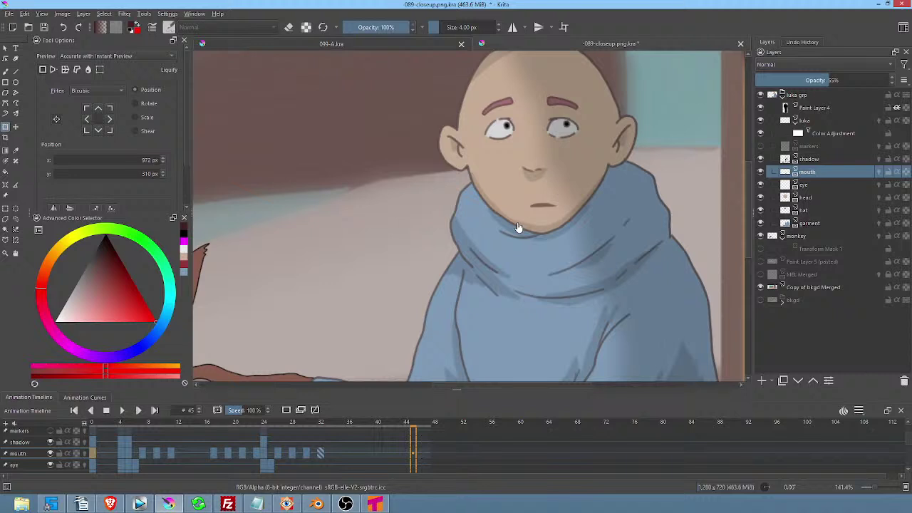
Hide the Color Adjustment layer and play the animation starting at frame 14.
{"action": "left_click", "coordinate": [761, 133]}
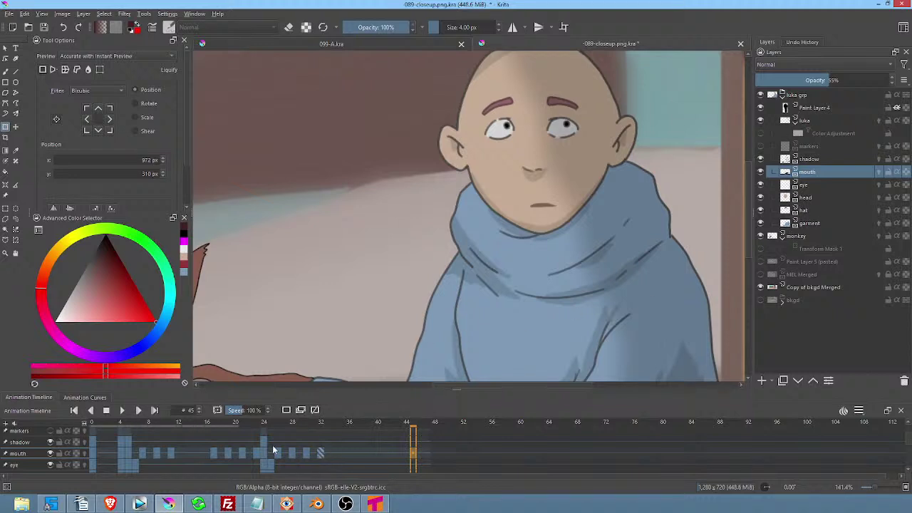
{"action": "left_click", "coordinate": [194, 454]}
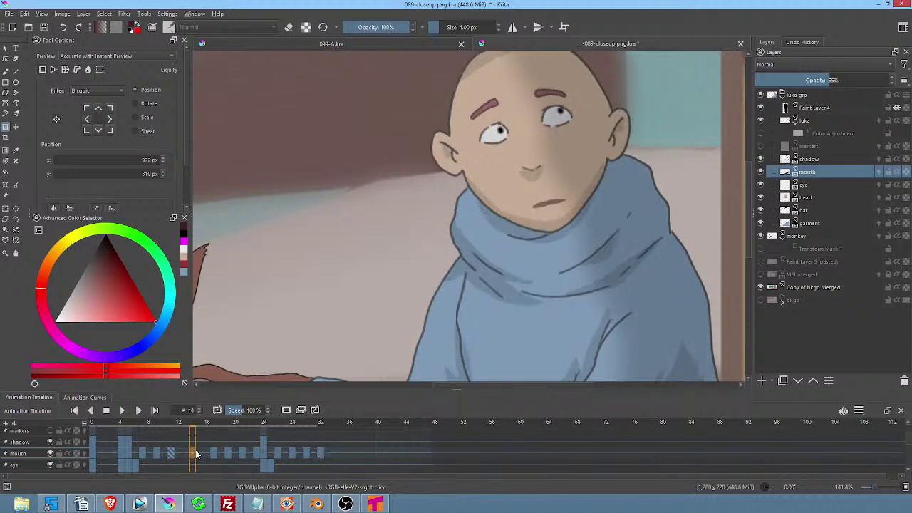
{"action": "key", "text": "space"}
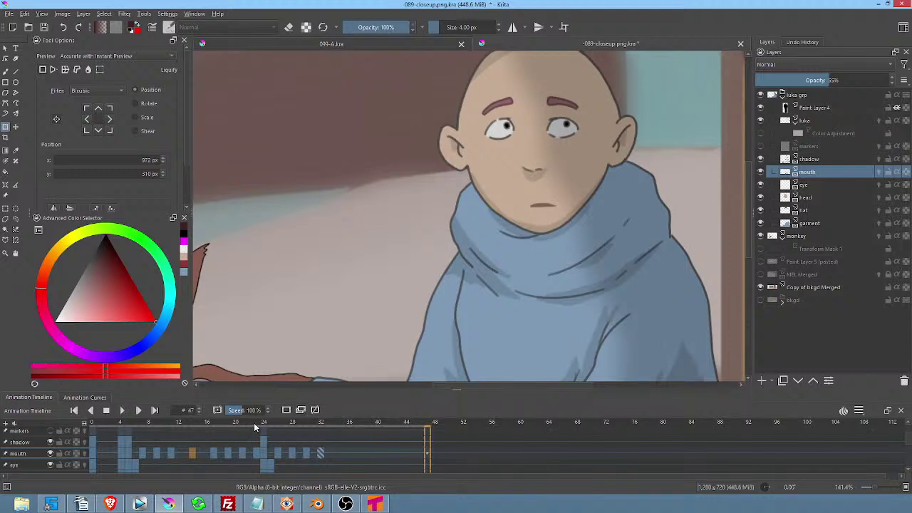
Scrub back to frame 0 and play the animation with both the monkey and the seated figure in view.
{"action": "left_click_drag", "start_coordinate": [264, 424], "coordinate": [93, 428]}
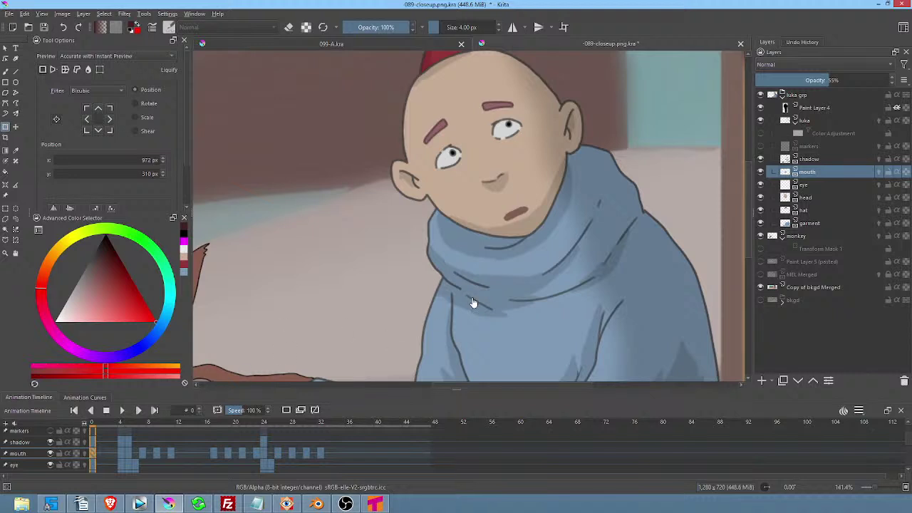
{"action": "scroll", "coordinate": [572, 264], "scroll_direction": "down", "scroll_amount": 3}
{"action": "scroll", "coordinate": [569, 269], "scroll_direction": "up", "scroll_amount": 2}
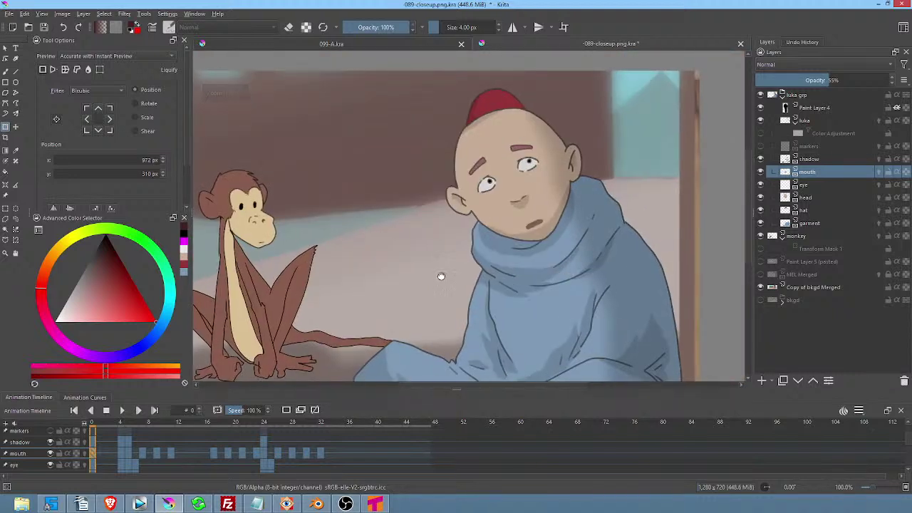
{"action": "scroll", "coordinate": [480, 270], "scroll_direction": "up", "scroll_amount": 1}
{"action": "key", "text": "space"}
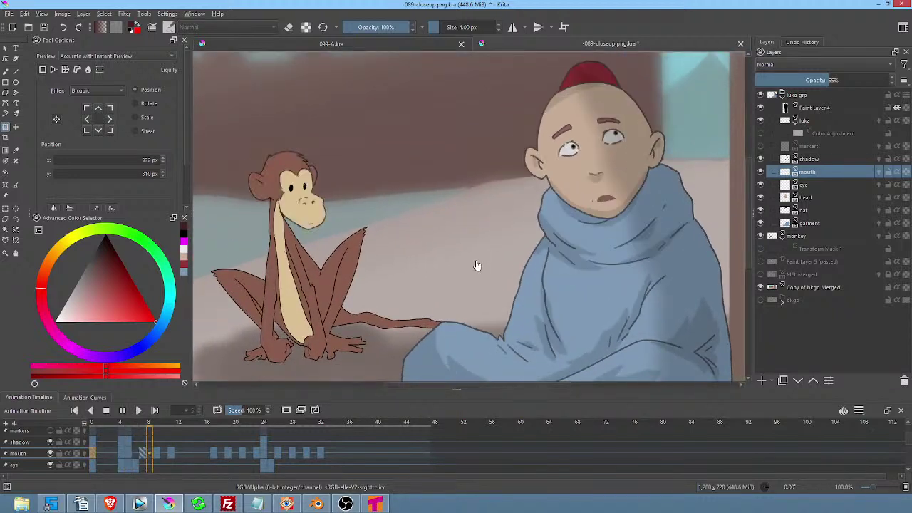
{"action": "key", "text": "space"}
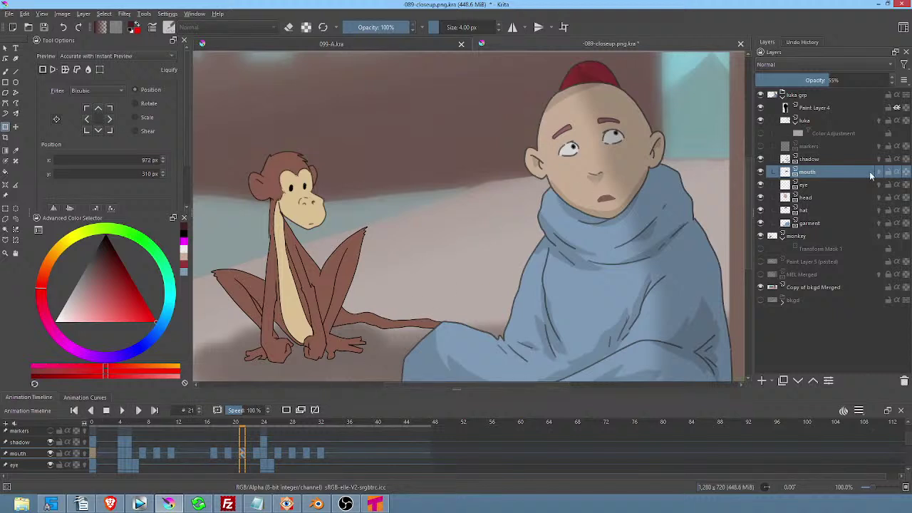
On the eye layer, replay the animation and copy the eye keyframe from frame 6 to frame 15.
{"action": "left_click", "coordinate": [811, 185]}
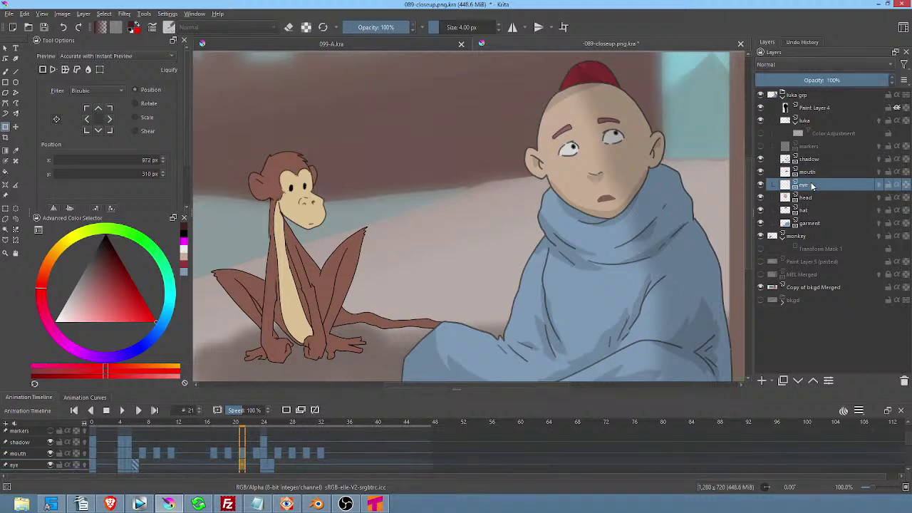
{"action": "left_click", "coordinate": [94, 465]}
{"action": "key", "text": "space"}
{"action": "key", "text": "space"}
{"action": "left_click", "coordinate": [188, 465]}
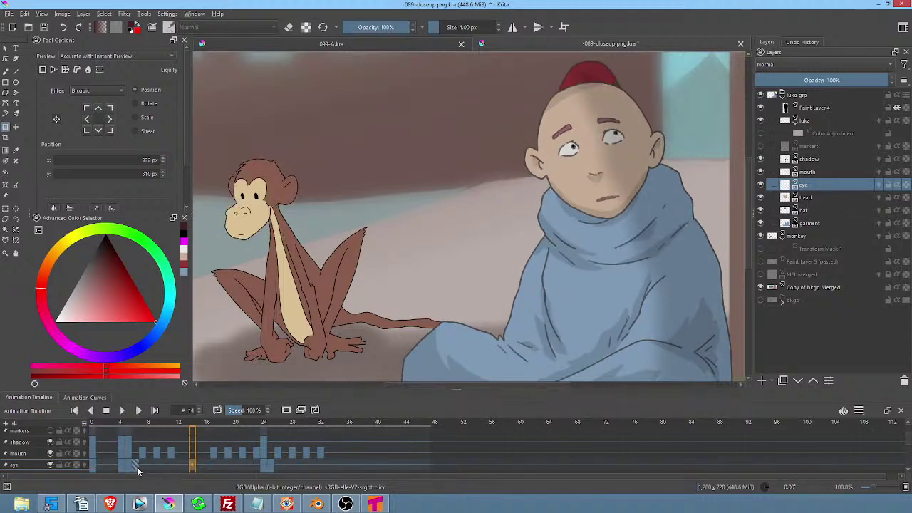
{"action": "mouse_move", "coordinate": [135, 463]}
{"action": "left_mouse_down"}
{"action": "mouse_move", "coordinate": [197, 467]}
{"action": "mouse_move", "coordinate": [192, 460]}
{"action": "left_mouse_up"}
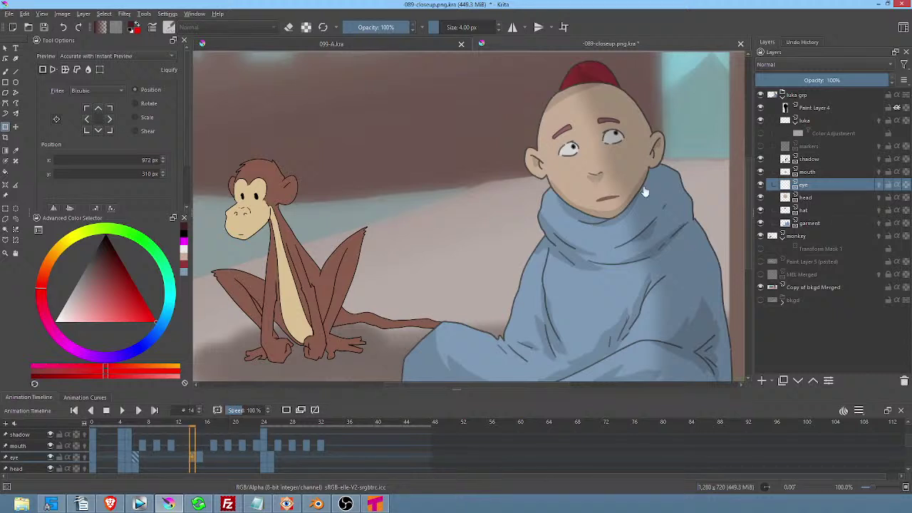
Hide Paint Layer 4 and, on the eye layer at frame 14, cover both eyes with filled shapes in the sampled skin colour.
{"action": "scroll", "coordinate": [622, 140], "scroll_direction": "up", "scroll_amount": 3}
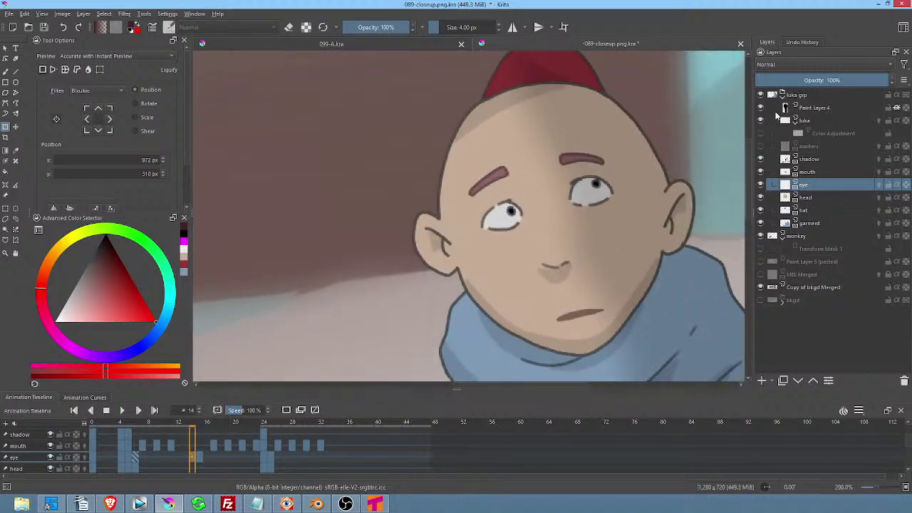
{"action": "left_click", "coordinate": [761, 108]}
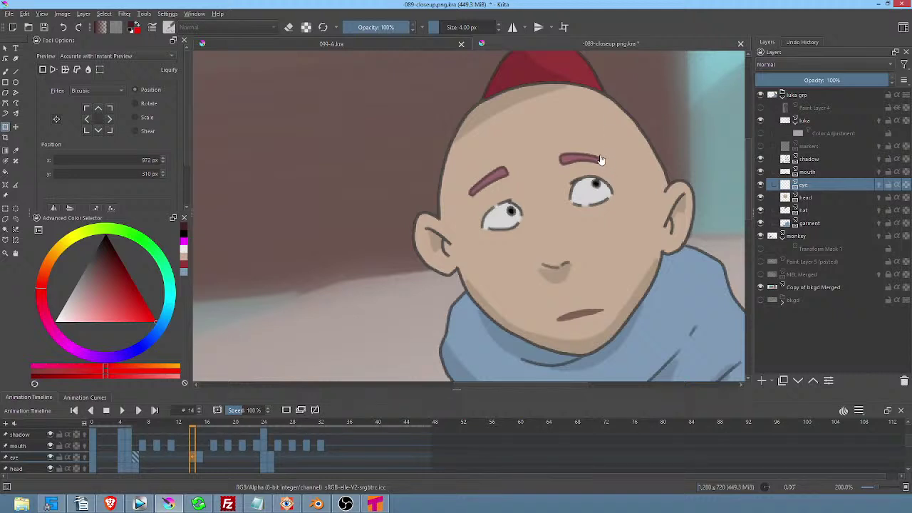
{"action": "key", "text": "shift+b"}
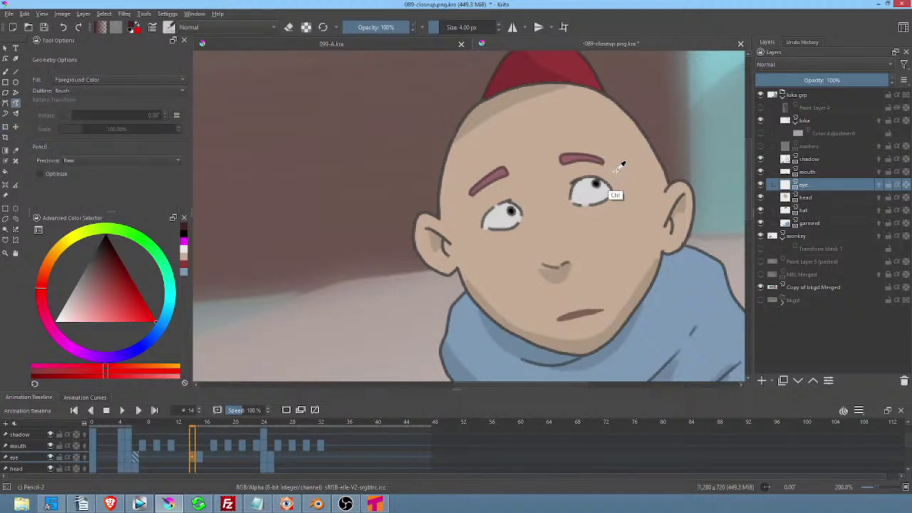
{"action": "left_click", "coordinate": [614, 166], "text": "ctrl"}
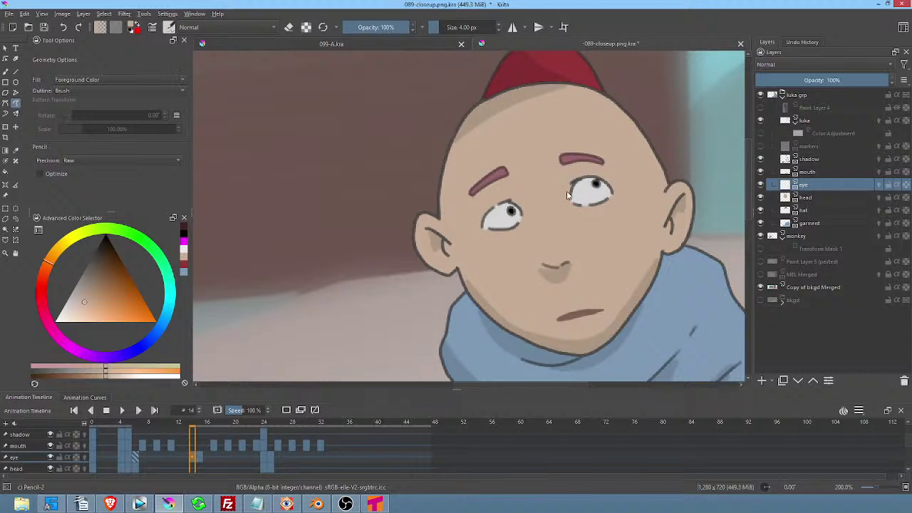
{"action": "left_click_drag", "start_coordinate": [601, 203], "coordinate": [611, 169]}
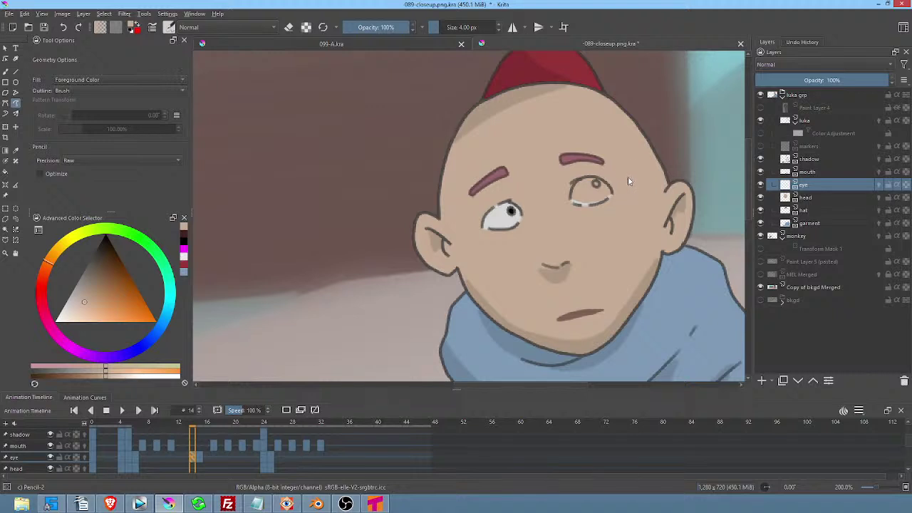
{"action": "key", "text": "ctrl+z"}
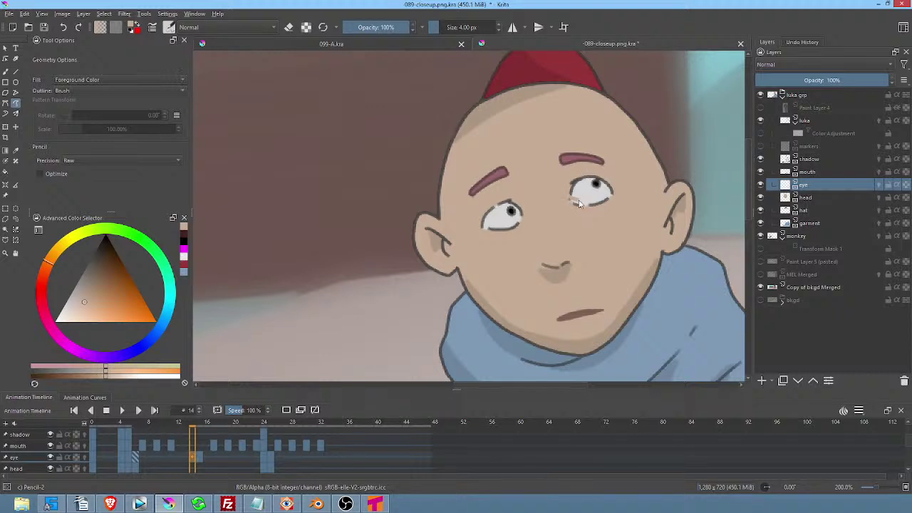
{"action": "key", "text": "ctrl+z"}
{"action": "key", "text": "ctrl+z"}
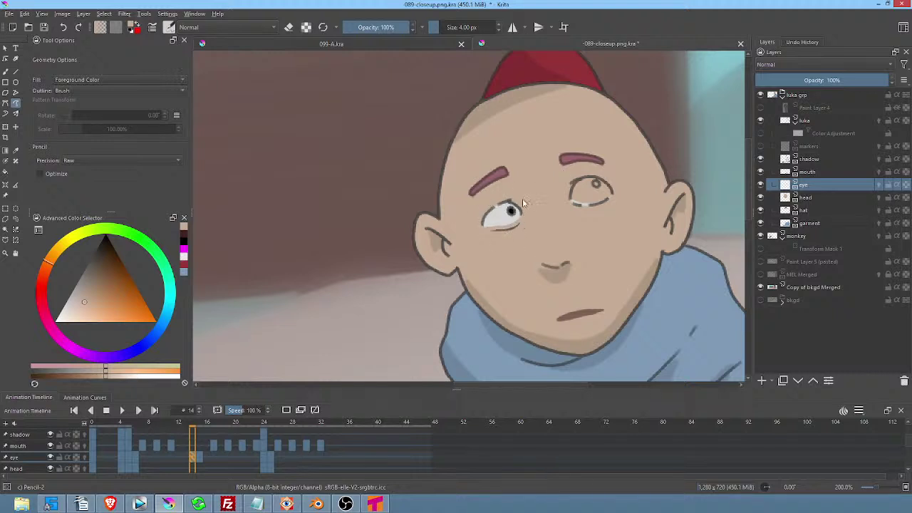
{"action": "key", "text": "ctrl+z"}
{"action": "key", "text": "ctrl+z"}
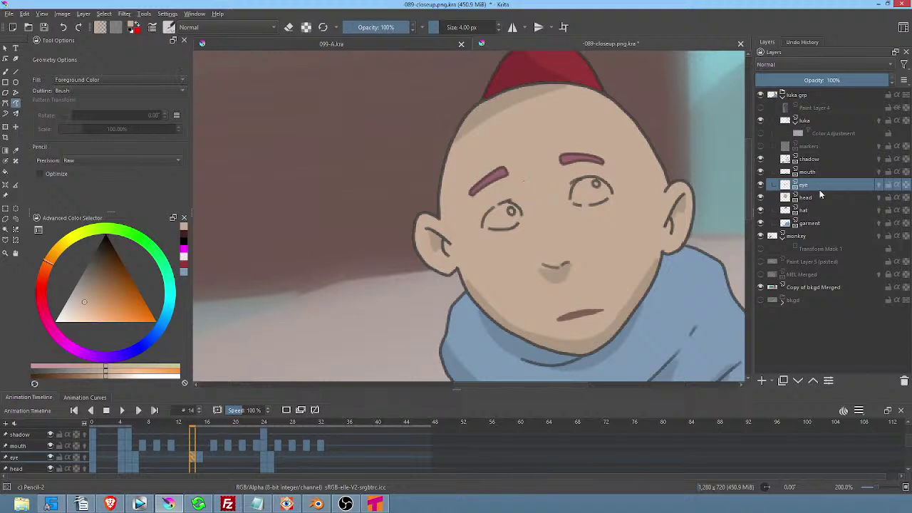
On the luka layer at frame 14, erase the upper eyelid and pupil outlines of both eyes with filled freehand shapes.
{"action": "left_click", "coordinate": [819, 122]}
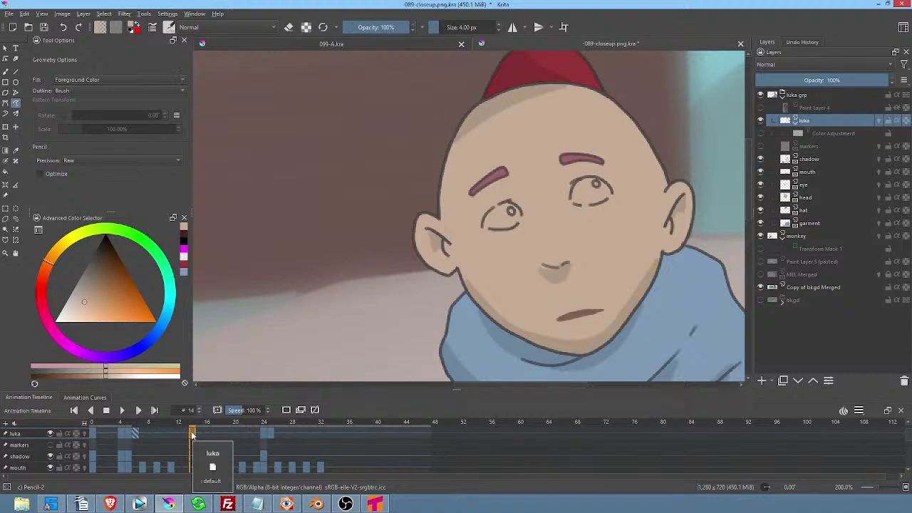
{"action": "key", "text": "e"}
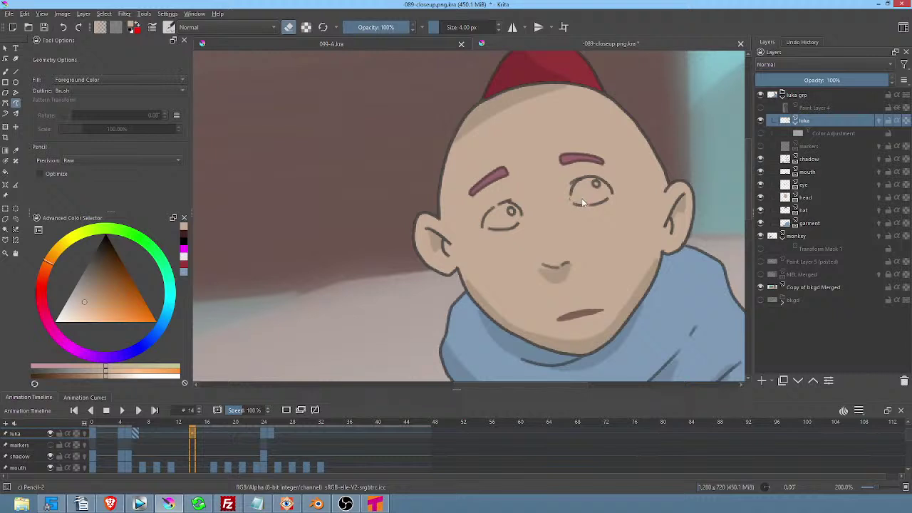
{"action": "left_click_drag", "start_coordinate": [607, 191], "coordinate": [572, 182]}
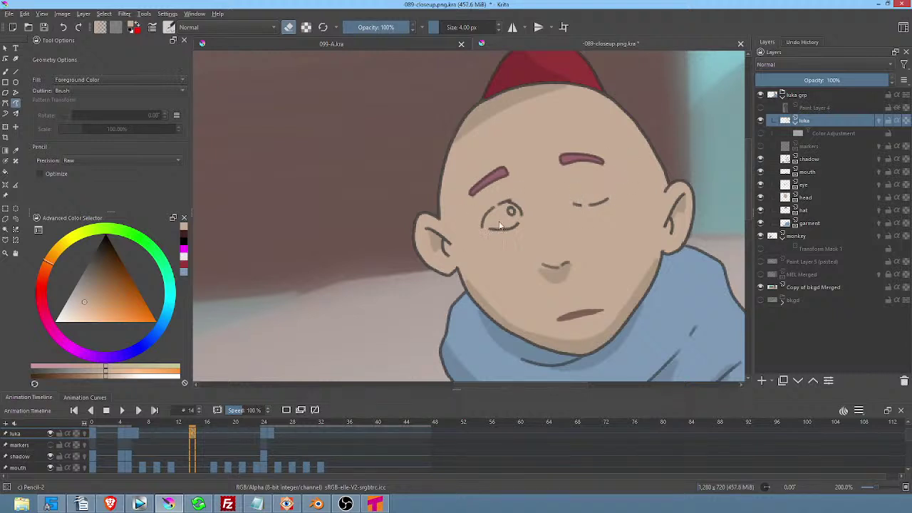
{"action": "mouse_move", "coordinate": [517, 221]}
{"action": "left_mouse_down"}
{"action": "mouse_move", "coordinate": [486, 214]}
{"action": "mouse_move", "coordinate": [524, 195]}
{"action": "left_mouse_up"}
Sample the outline colour and brush in the closed eyelid lines of both eyes on the luka layer at frame 14.
{"action": "key", "text": "b"}
{"action": "key", "text": "e"}
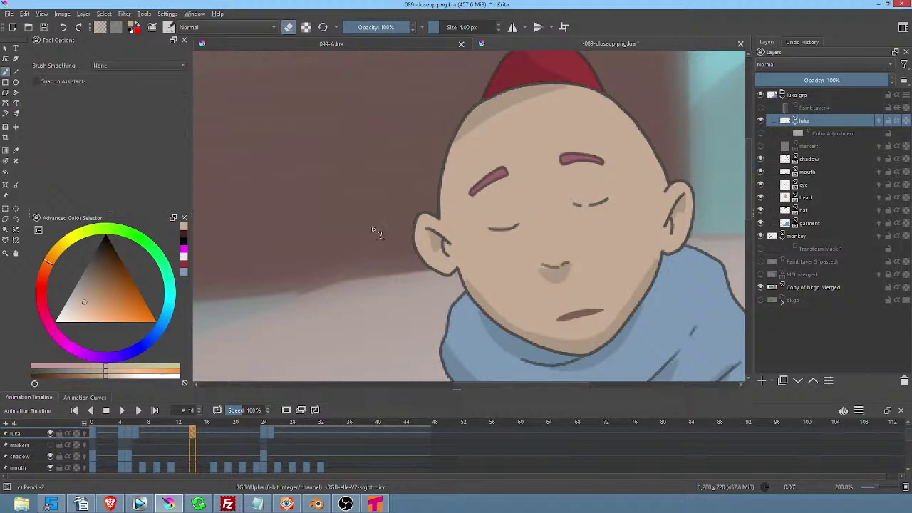
{"action": "left_click", "coordinate": [105, 246]}
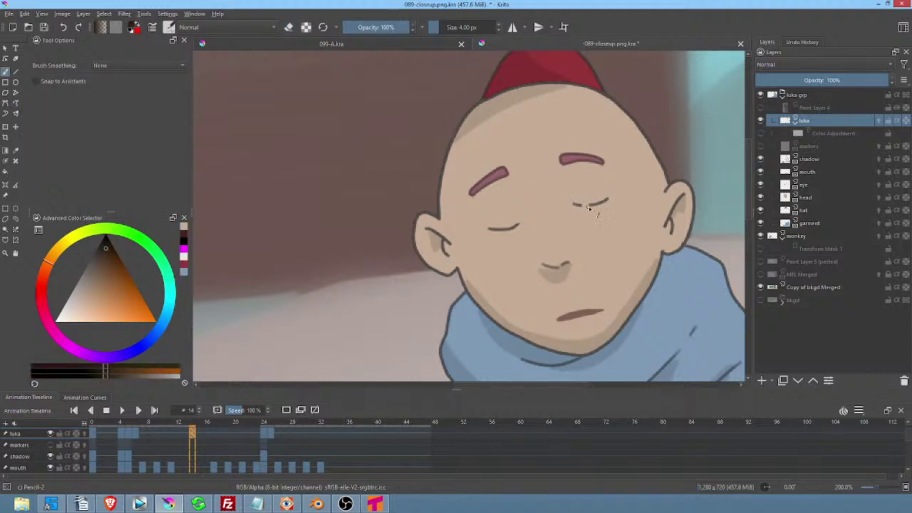
{"action": "middle_click", "coordinate": [647, 150], "text": "ctrl"}
{"action": "middle_click", "coordinate": [668, 116], "text": "ctrl"}
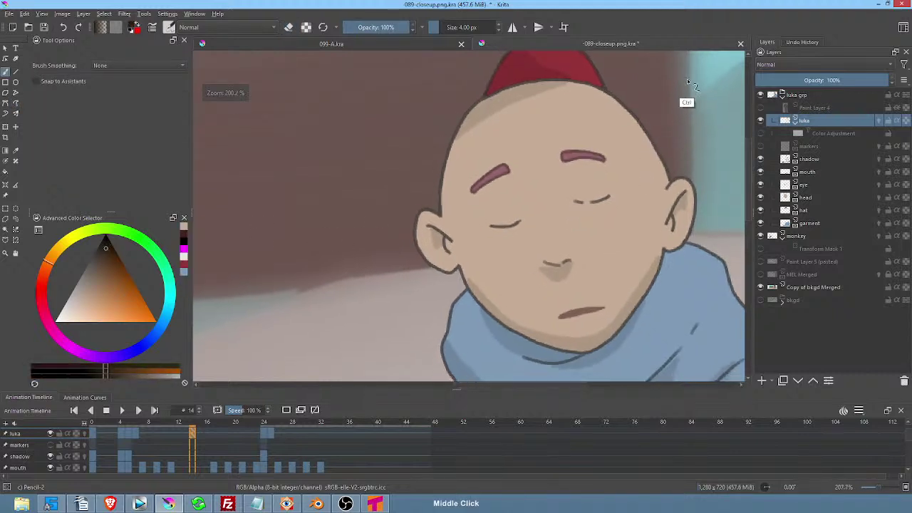
{"action": "left_click", "coordinate": [550, 255], "text": "ctrl"}
{"action": "mouse_move", "coordinate": [526, 255]}
{"action": "left_mouse_down"}
{"action": "mouse_move", "coordinate": [548, 259]}
{"action": "mouse_move", "coordinate": [529, 259]}
{"action": "mouse_move", "coordinate": [582, 241]}
{"action": "left_mouse_up"}
{"action": "left_click_drag", "start_coordinate": [409, 295], "coordinate": [416, 284]}
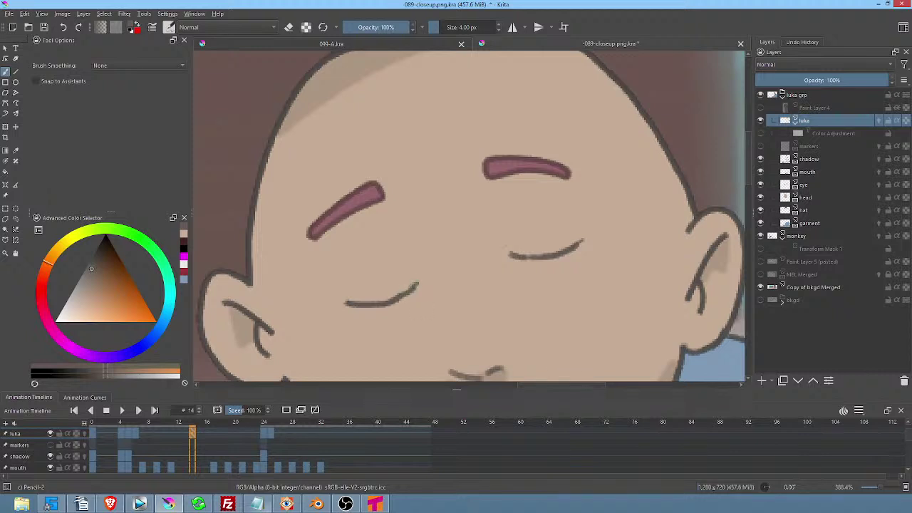
Copy the luka layer's keyframe from frame 6 to frame 15 and play the animation from frame 8 to check the blink.
{"action": "left_click", "coordinate": [137, 434]}
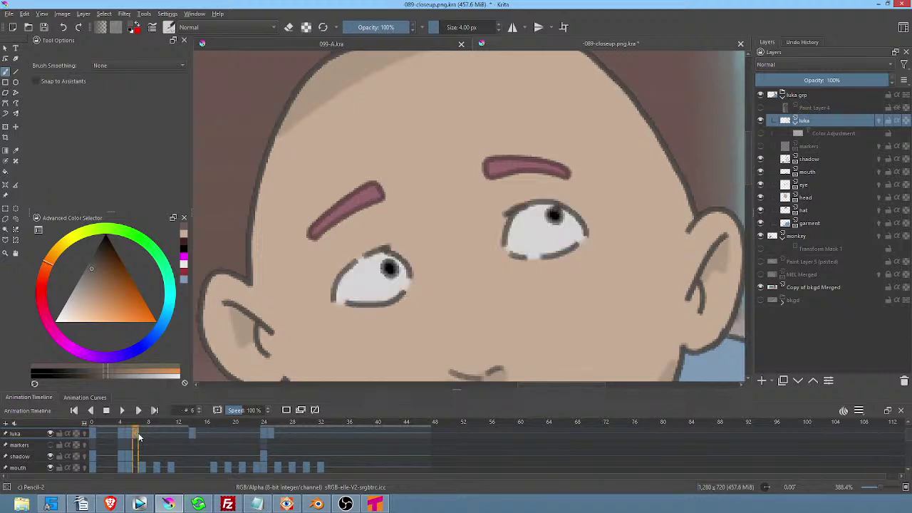
{"action": "left_click_drag", "start_coordinate": [138, 436], "coordinate": [201, 441]}
{"action": "left_click", "coordinate": [171, 436], "text": "shift"}
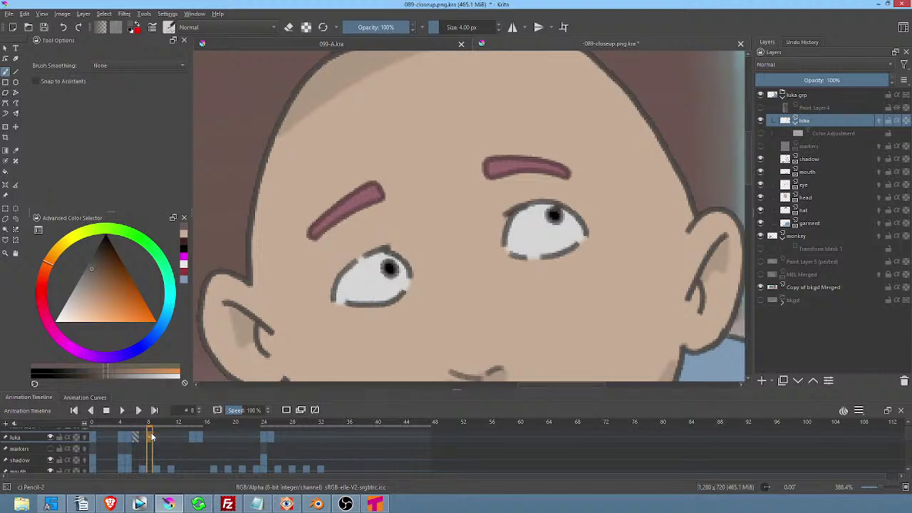
{"action": "key", "text": "space"}
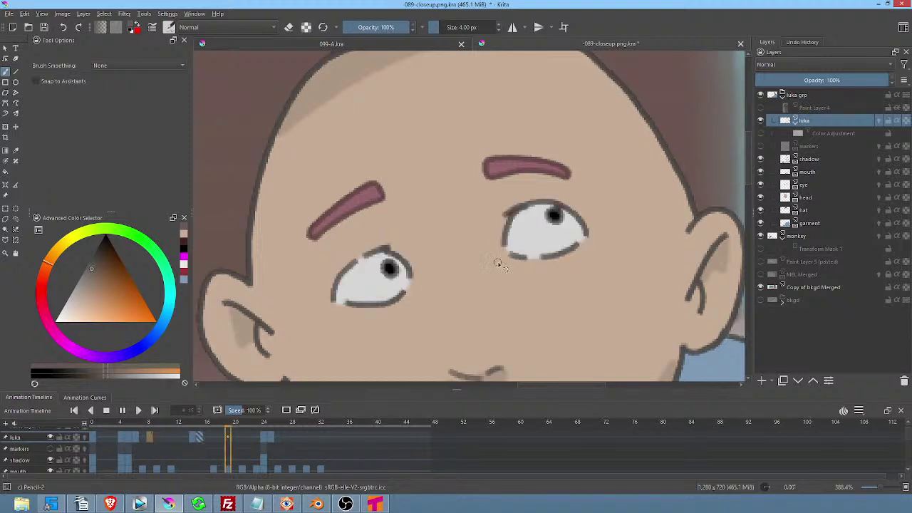
{"action": "scroll", "coordinate": [593, 249], "scroll_direction": "down", "scroll_amount": 3}
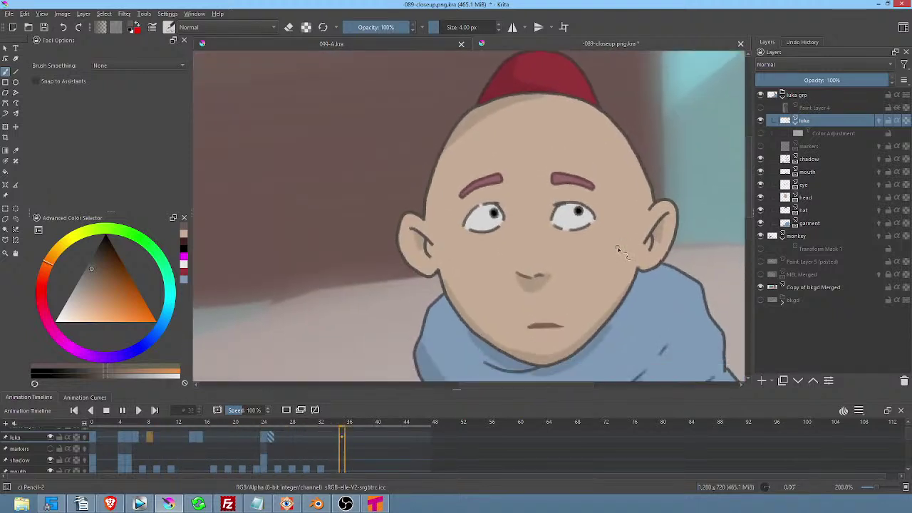
{"action": "key", "text": "space"}
At frame 36 on the luka layer, erase the upper eyelid and pupil outlines of both eyes.
{"action": "left_click", "coordinate": [350, 438]}
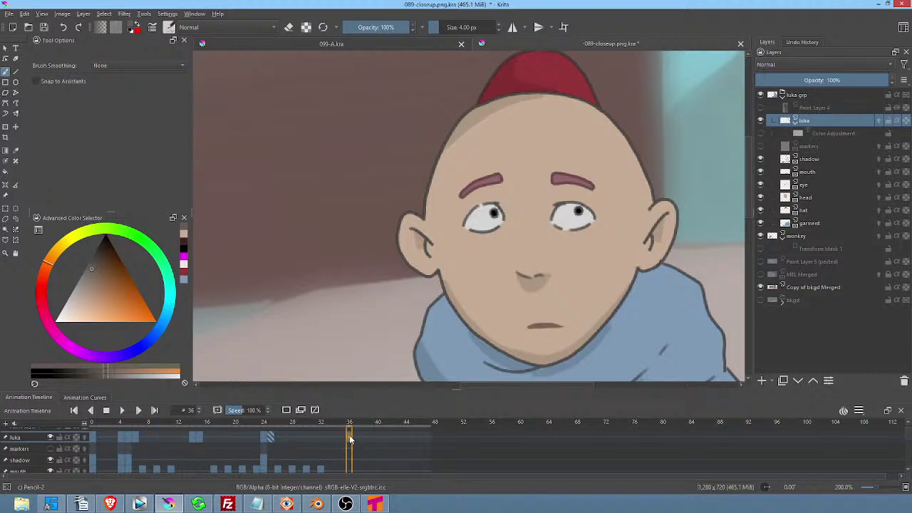
{"action": "key", "text": "shift+f"}
{"action": "key", "text": "e"}
{"action": "mouse_move", "coordinate": [547, 212]}
{"action": "left_mouse_down"}
{"action": "mouse_move", "coordinate": [554, 225]}
{"action": "mouse_move", "coordinate": [602, 230]}
{"action": "mouse_move", "coordinate": [599, 175]}
{"action": "left_mouse_up"}
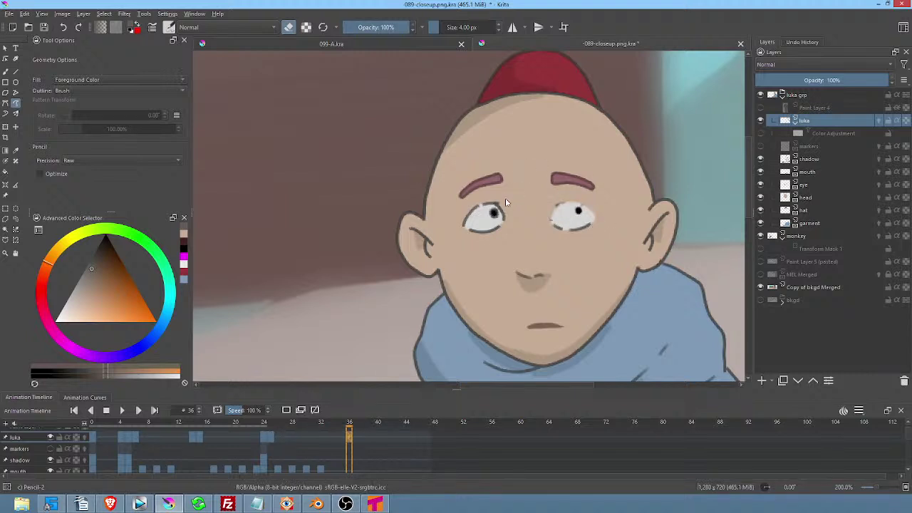
{"action": "mouse_move", "coordinate": [469, 210]}
{"action": "left_mouse_down"}
{"action": "mouse_move", "coordinate": [474, 236]}
{"action": "mouse_move", "coordinate": [497, 232]}
{"action": "mouse_move", "coordinate": [515, 207]}
{"action": "mouse_move", "coordinate": [508, 190]}
{"action": "left_mouse_up"}
On the eye layer at frame 36, cover both eyes with filled shapes in the sampled skin colour.
{"action": "left_click", "coordinate": [808, 184]}
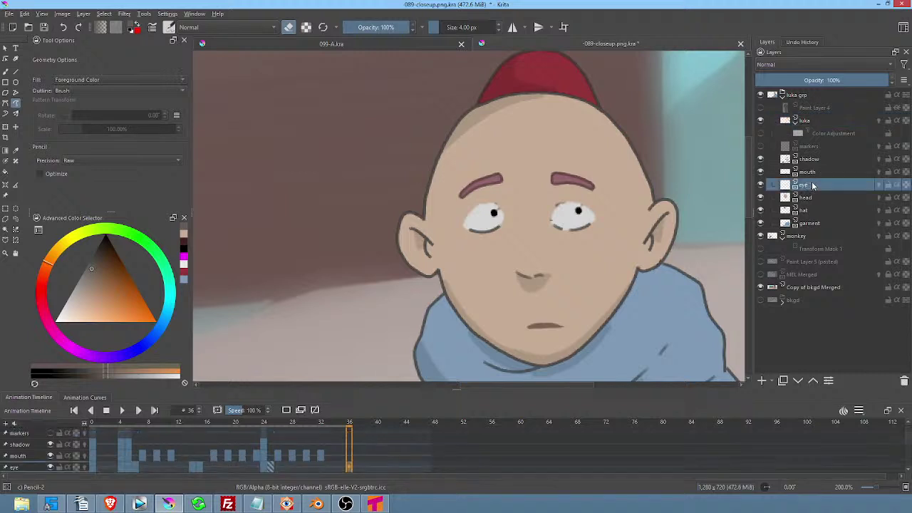
{"action": "left_click", "coordinate": [620, 218], "text": "ctrl"}
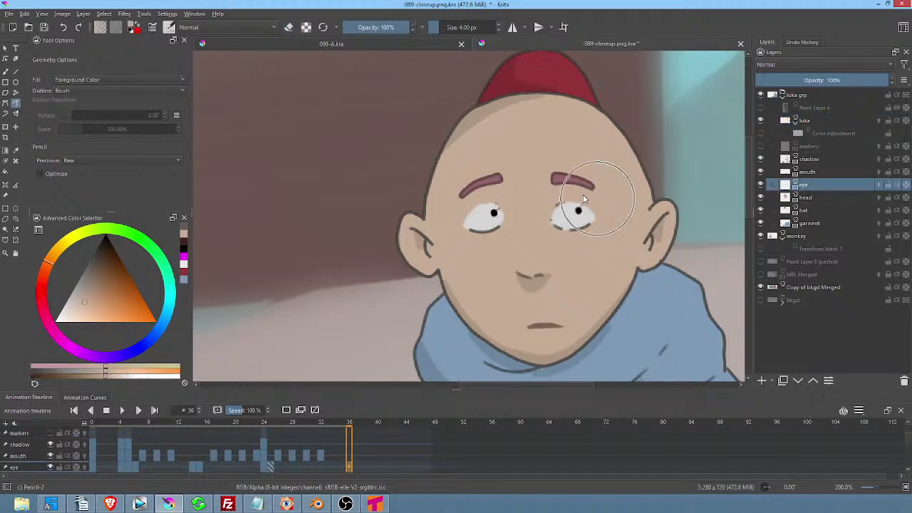
{"action": "left_click_drag", "start_coordinate": [581, 195], "coordinate": [580, 197]}
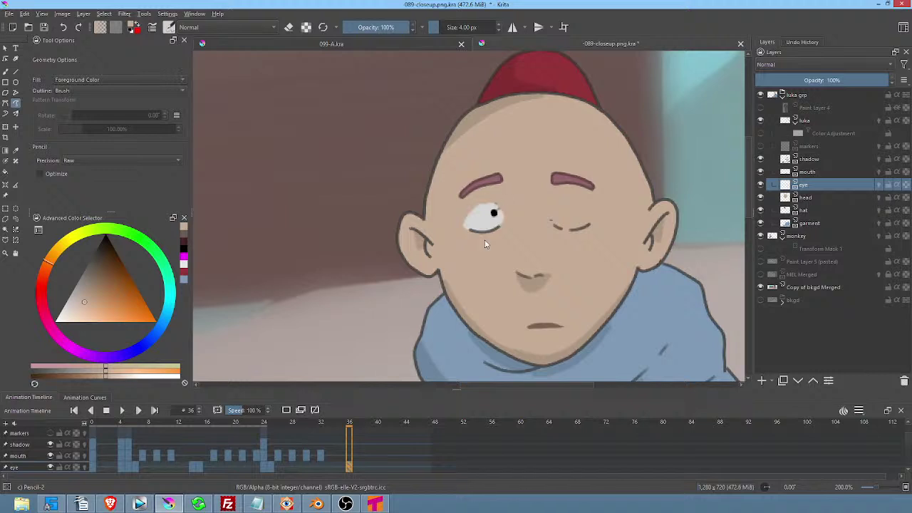
{"action": "left_click_drag", "start_coordinate": [464, 239], "coordinate": [504, 185]}
Complete the closed eyelid lines of both eyes with the sampled outline colour on the luka layer at frame 36.
{"action": "left_click", "coordinate": [808, 121]}
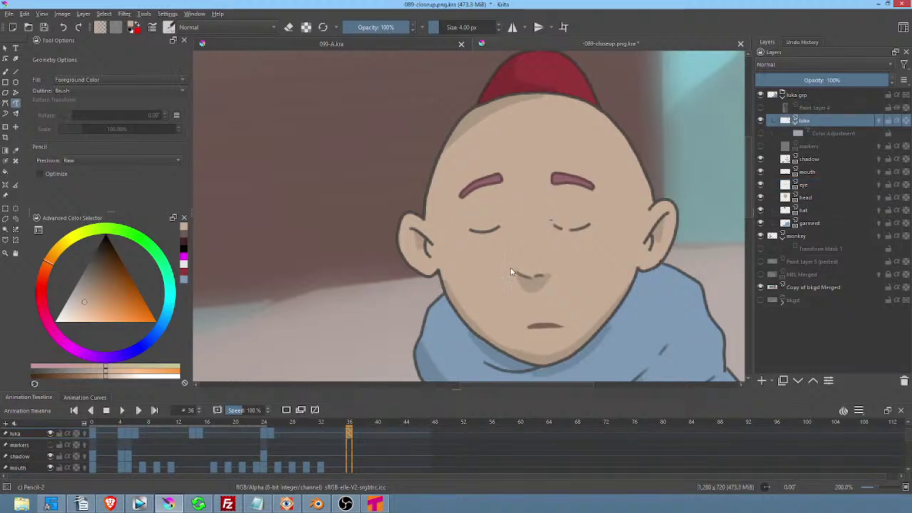
{"action": "key", "text": "b"}
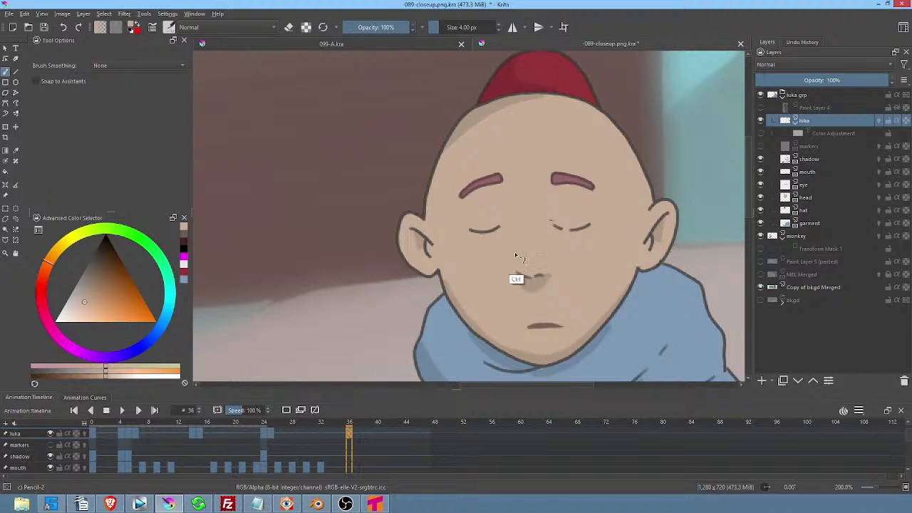
{"action": "middle_click", "coordinate": [525, 281]}
{"action": "scroll", "coordinate": [539, 216], "scroll_direction": "up", "scroll_amount": 4}
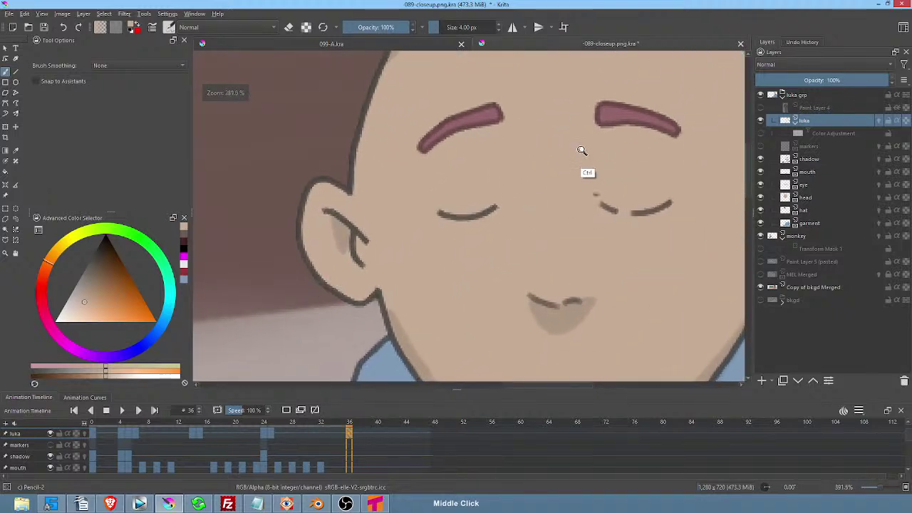
{"action": "left_click", "coordinate": [492, 212], "text": "ctrl"}
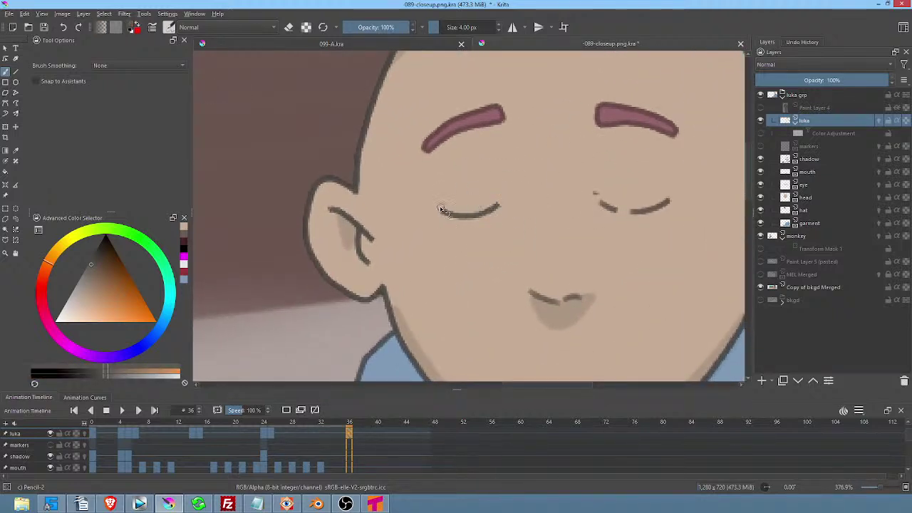
{"action": "mouse_move", "coordinate": [594, 193]}
{"action": "left_mouse_down"}
{"action": "mouse_move", "coordinate": [624, 211]}
{"action": "mouse_move", "coordinate": [677, 187]}
{"action": "left_mouse_up"}
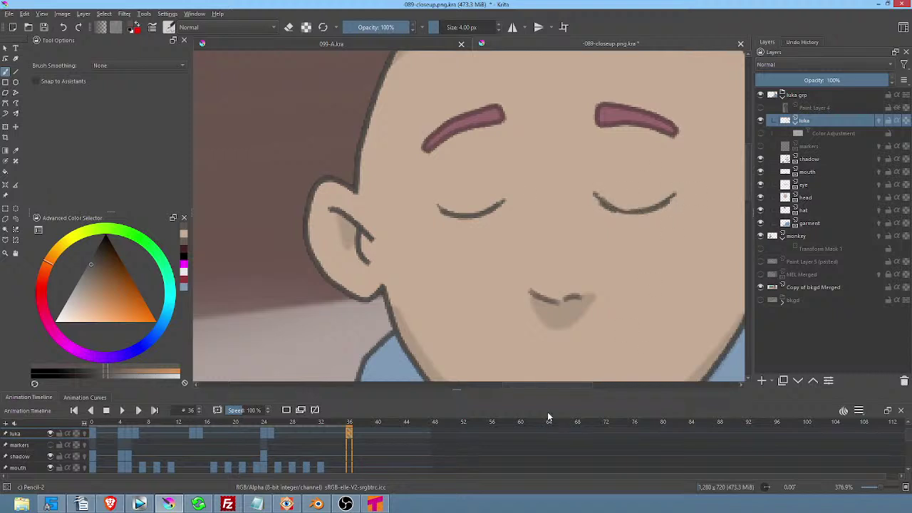
Copy the frame 25 keyframe to frame 37 on both the luka layer and the eye layer.
{"action": "left_click", "coordinate": [271, 430]}
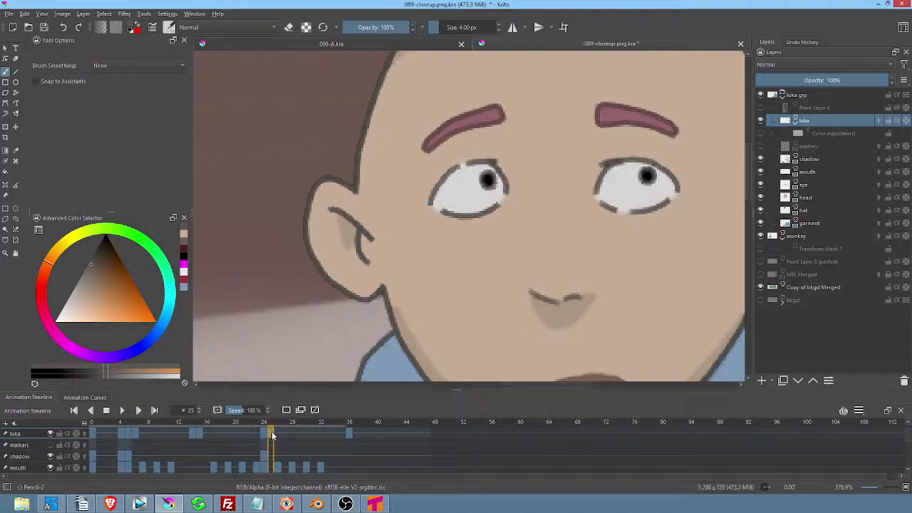
{"action": "left_click_drag", "start_coordinate": [272, 432], "coordinate": [354, 432]}
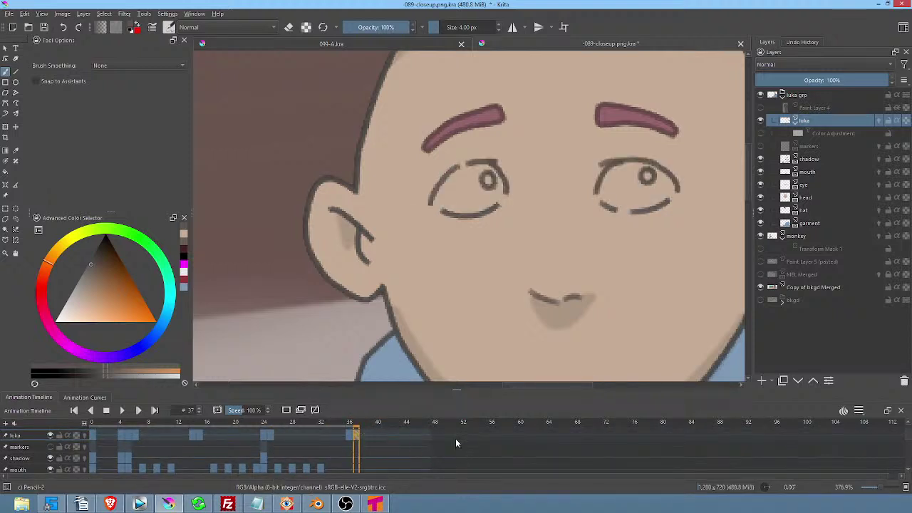
{"action": "scroll", "coordinate": [458, 440], "scroll_direction": "up", "scroll_amount": 3}
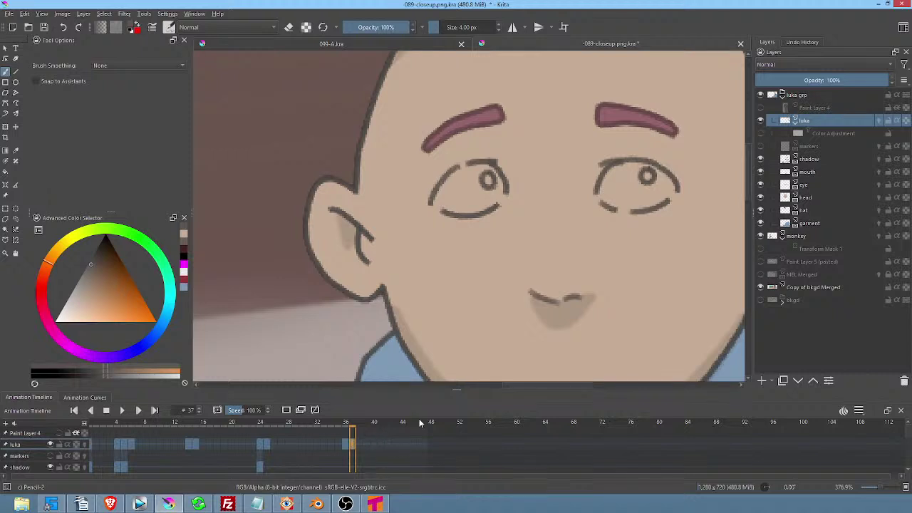
{"action": "left_click_drag", "start_coordinate": [425, 389], "coordinate": [435, 301]}
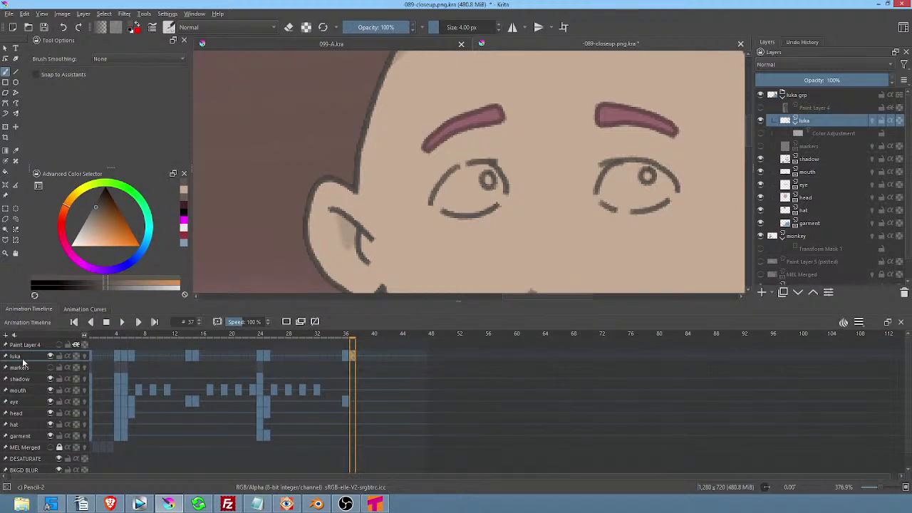
{"action": "left_click", "coordinate": [14, 403]}
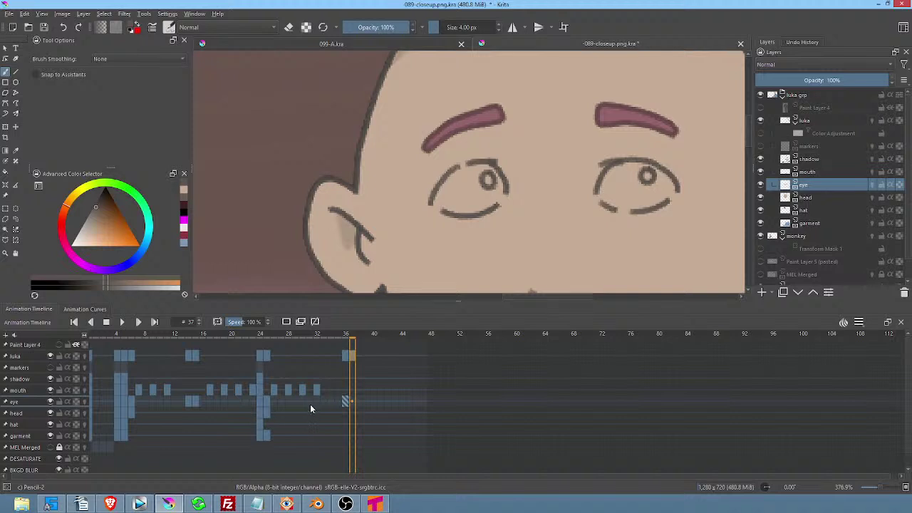
{"action": "left_click", "coordinate": [267, 399]}
{"action": "left_click_drag", "start_coordinate": [266, 399], "coordinate": [349, 400]}
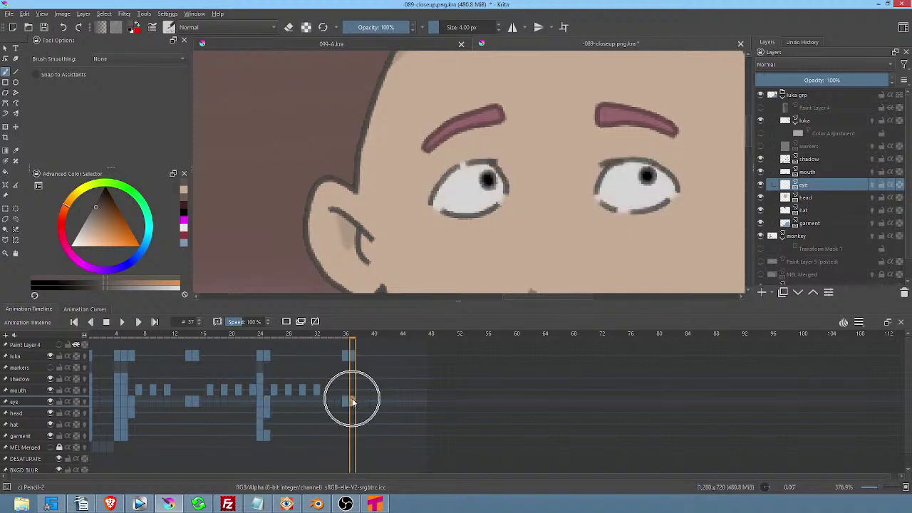
Play the close-up animation from frame 0 in an enlarged canvas area, and save the document.
{"action": "scroll", "coordinate": [551, 228], "scroll_direction": "down", "scroll_amount": 3}
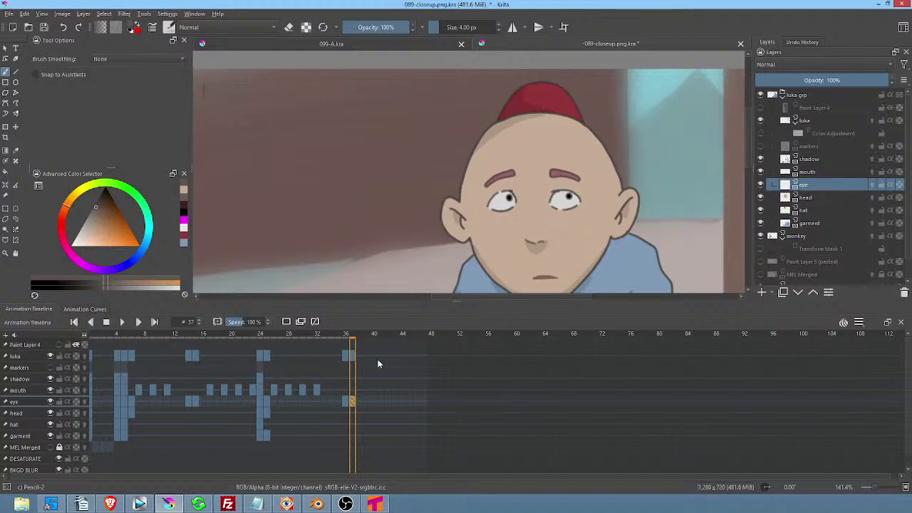
{"action": "left_click_drag", "start_coordinate": [451, 301], "coordinate": [453, 390]}
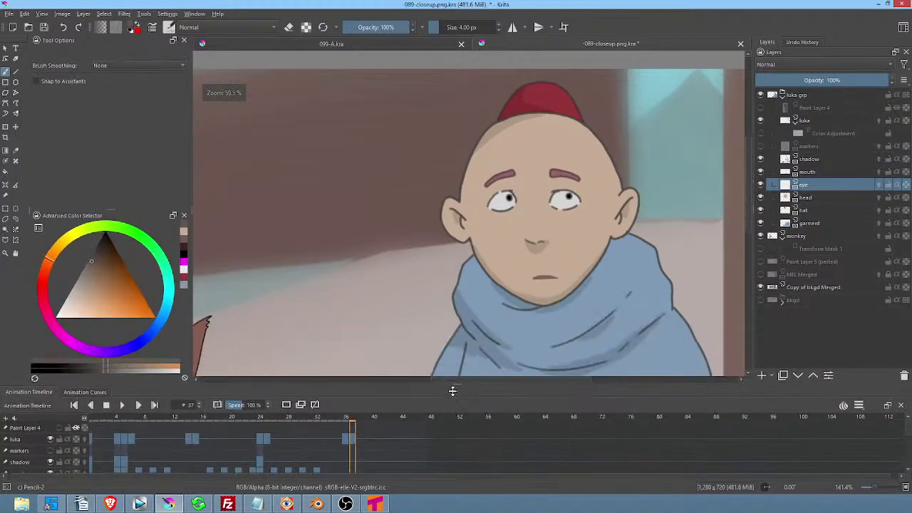
{"action": "scroll", "coordinate": [549, 223], "scroll_direction": "down", "scroll_amount": 3}
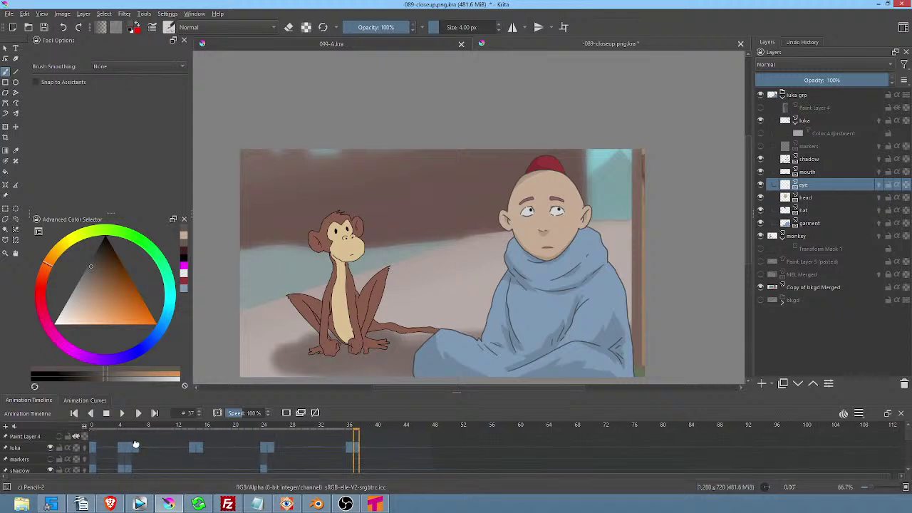
{"action": "left_click", "coordinate": [93, 426]}
{"action": "key", "text": "space"}
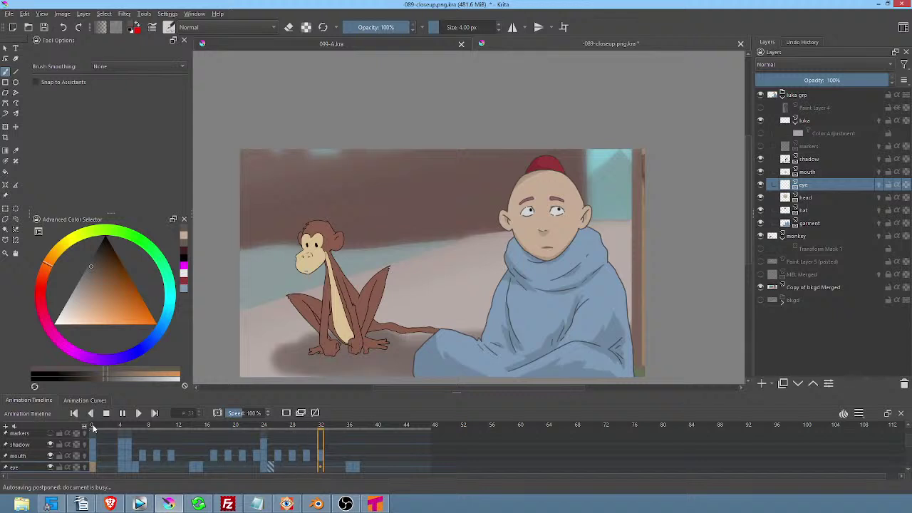
{"action": "left_click", "coordinate": [122, 412]}
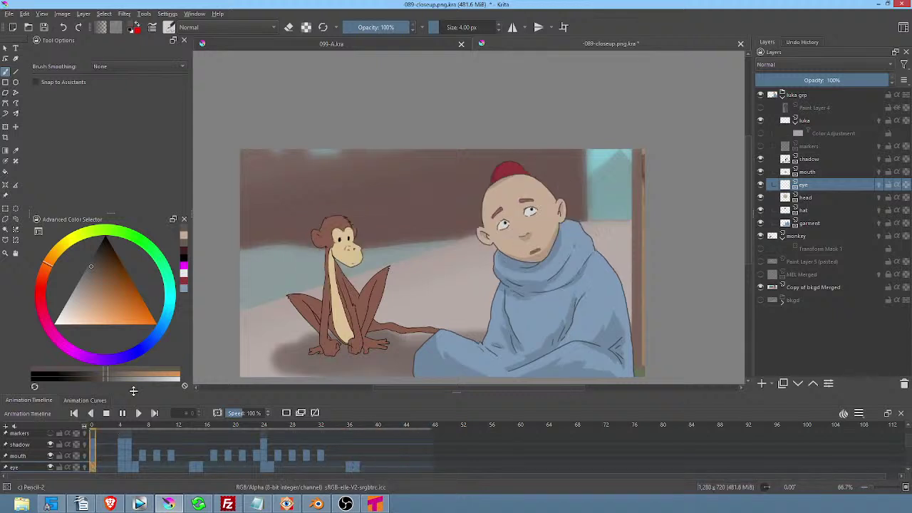
{"action": "left_click", "coordinate": [45, 28]}
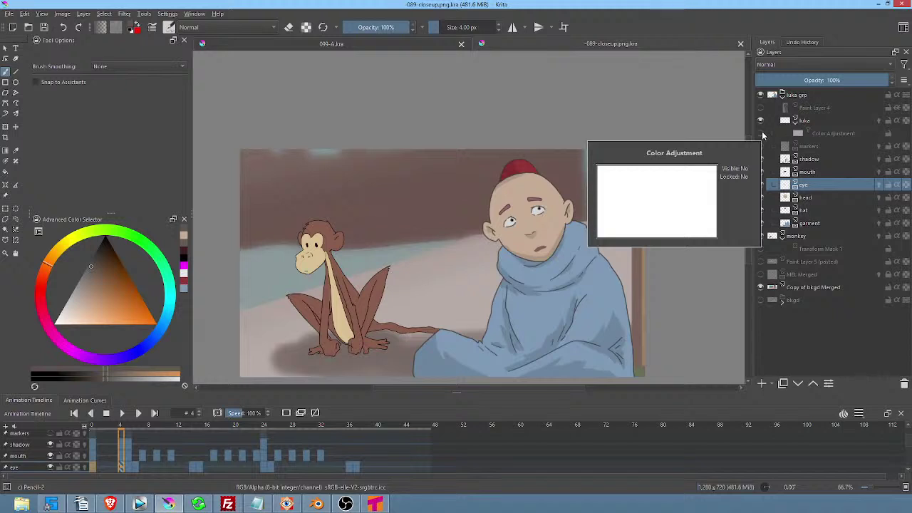
Make the luka layer's Color Adjustment mask and Paint Layer 4 visible.
{"action": "left_click", "coordinate": [761, 133]}
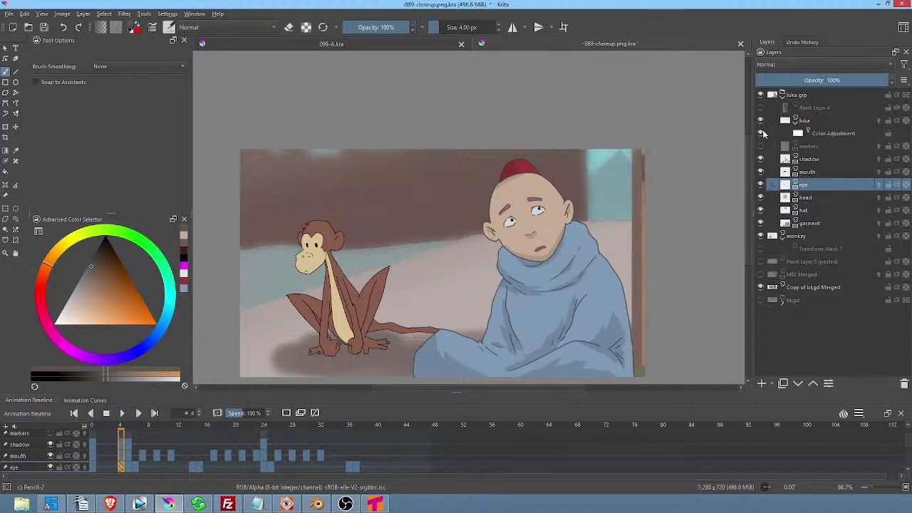
{"action": "left_click", "coordinate": [796, 122]}
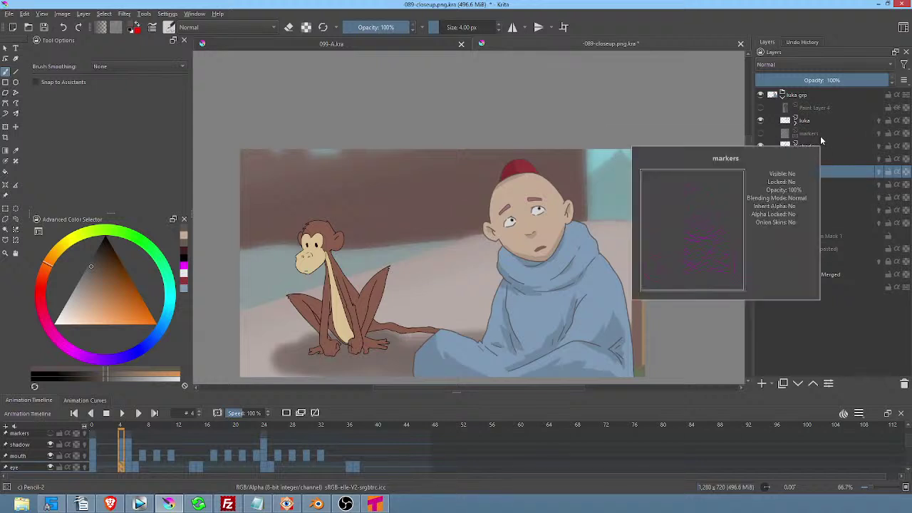
{"action": "mouse_move", "coordinate": [771, 160]}
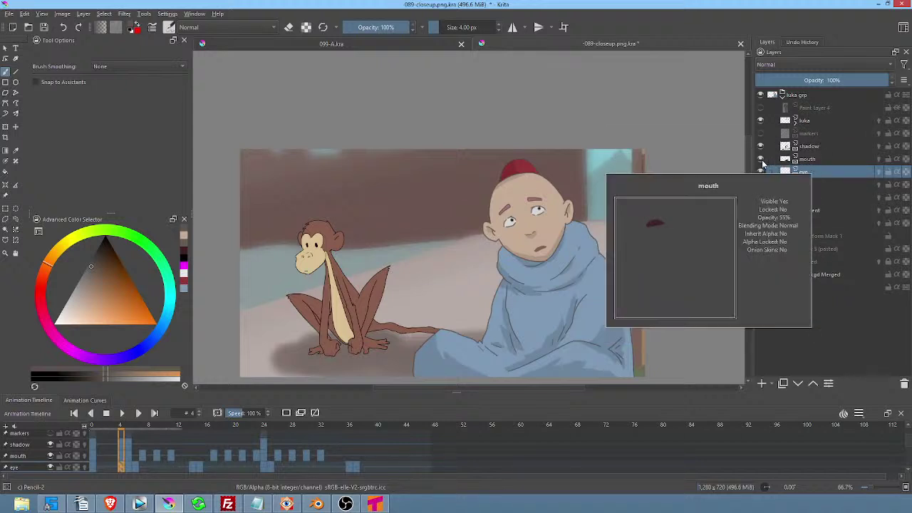
{"action": "left_click", "coordinate": [795, 122]}
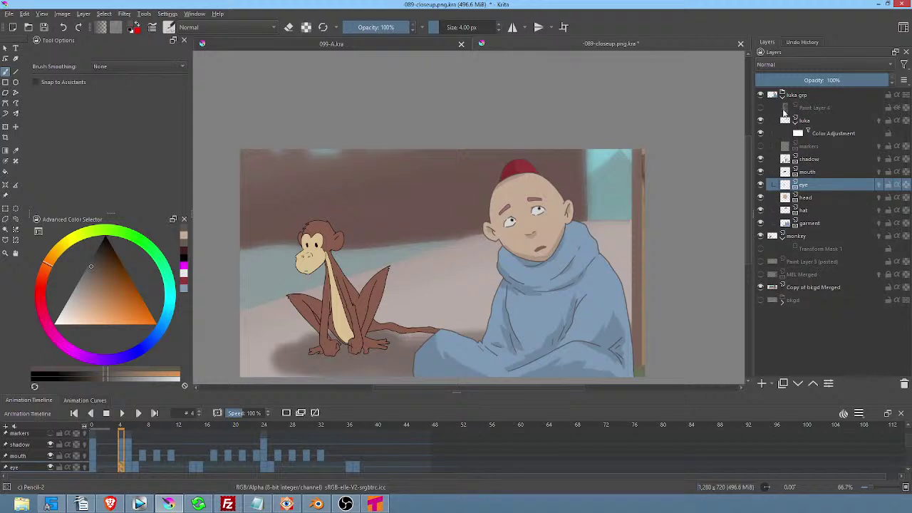
{"action": "left_click", "coordinate": [762, 108]}
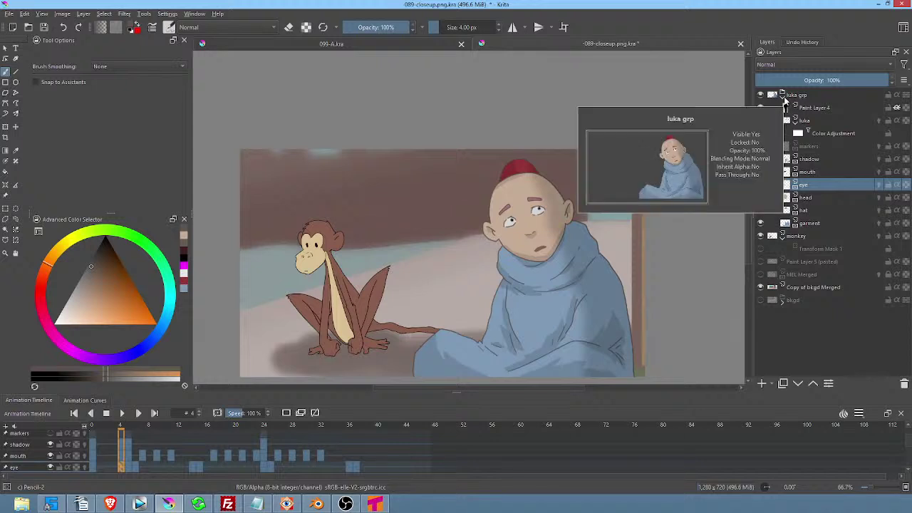
Collapse and duplicate the luka grp group, and hide the original group.
{"action": "left_click", "coordinate": [783, 97]}
{"action": "left_click", "coordinate": [817, 99]}
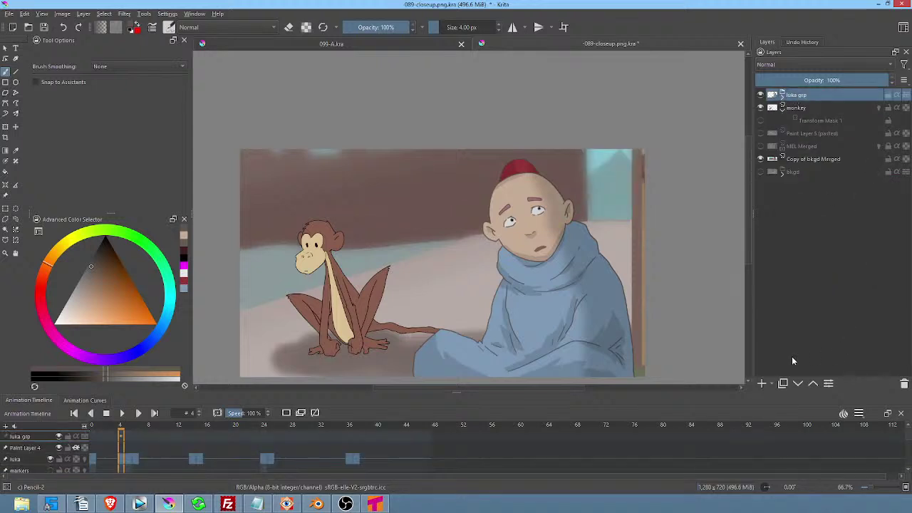
{"action": "left_click", "coordinate": [782, 383]}
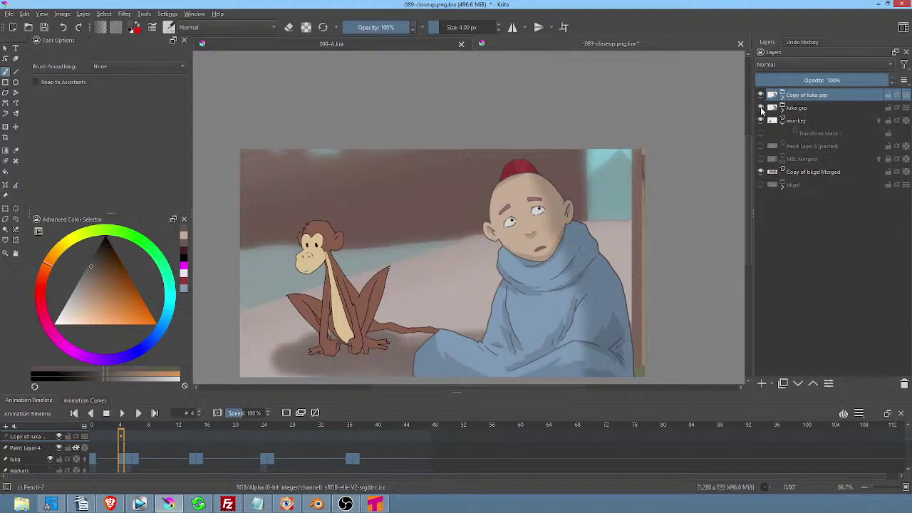
Merge the copied luka group into a single layer and rename it Luka baked.
{"action": "right_click", "coordinate": [796, 97]}
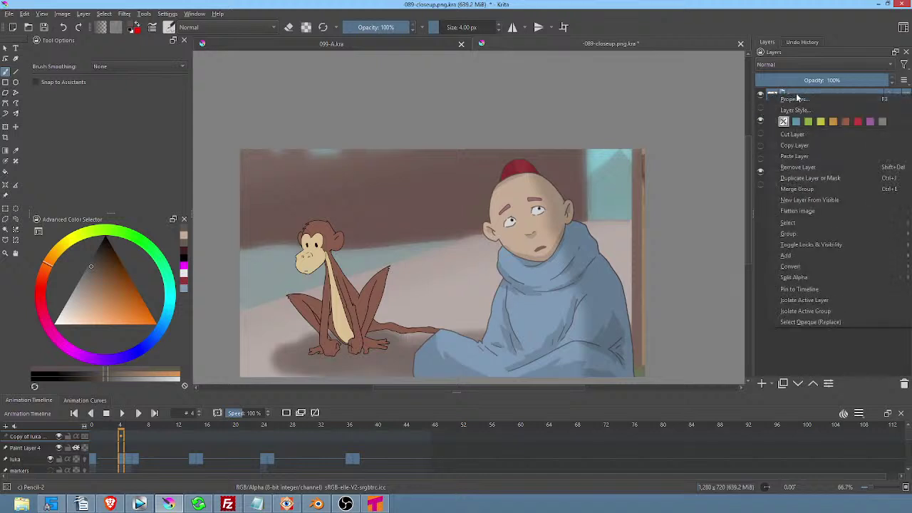
{"action": "key", "text": "Escape"}
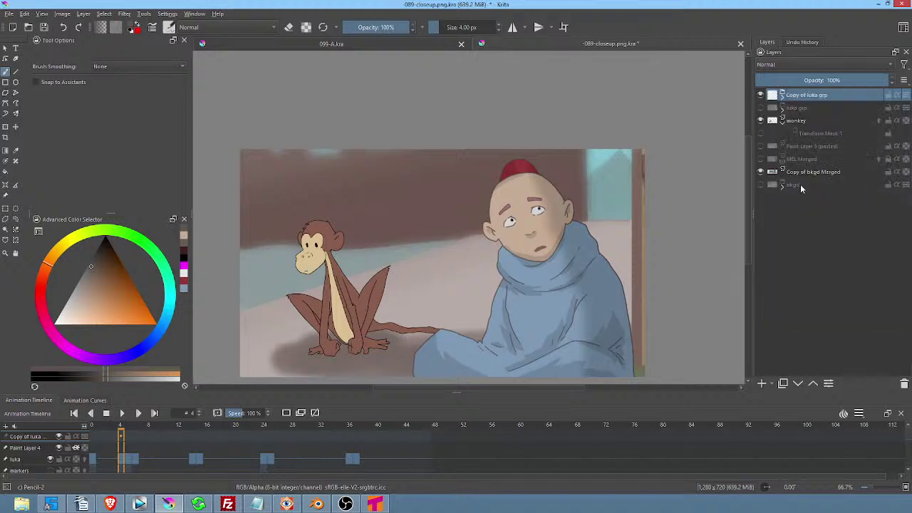
{"action": "mouse_move", "coordinate": [800, 184]}
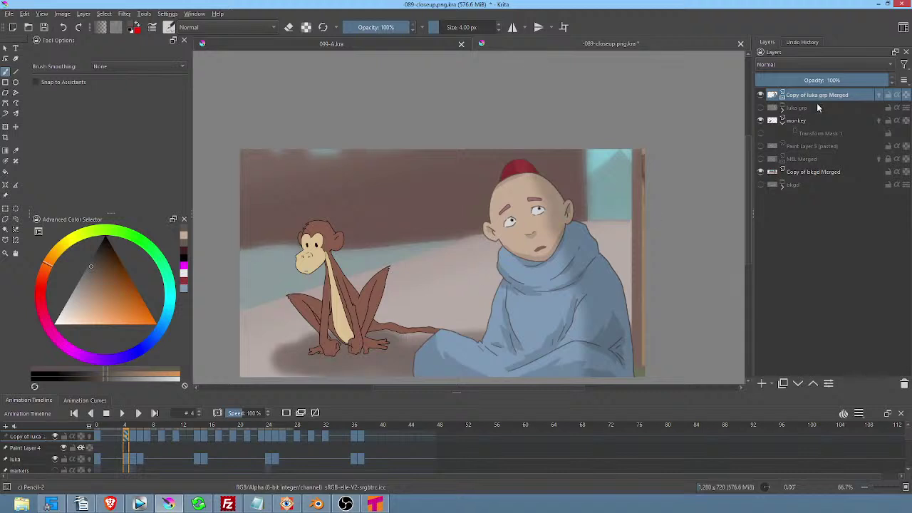
{"action": "double_click", "coordinate": [839, 95]}
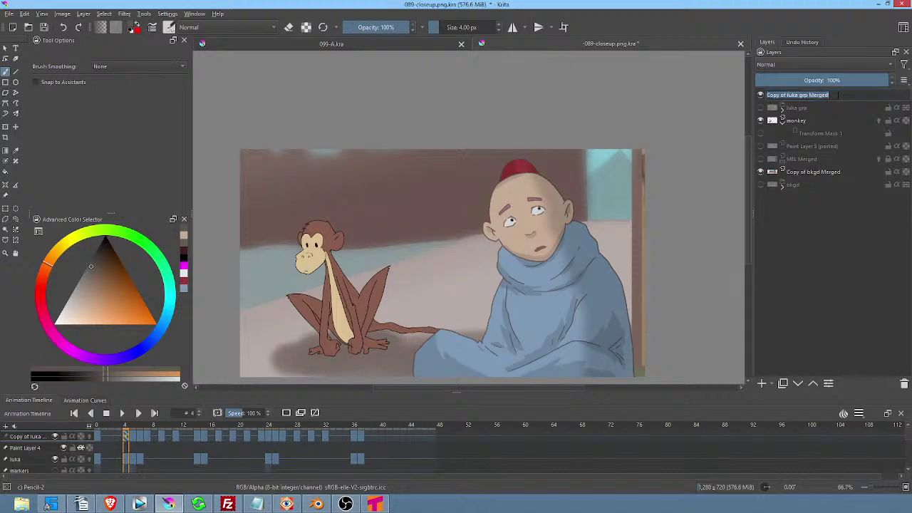
{"action": "type", "text": "Luka baked"}
{"action": "key", "text": "Return"}
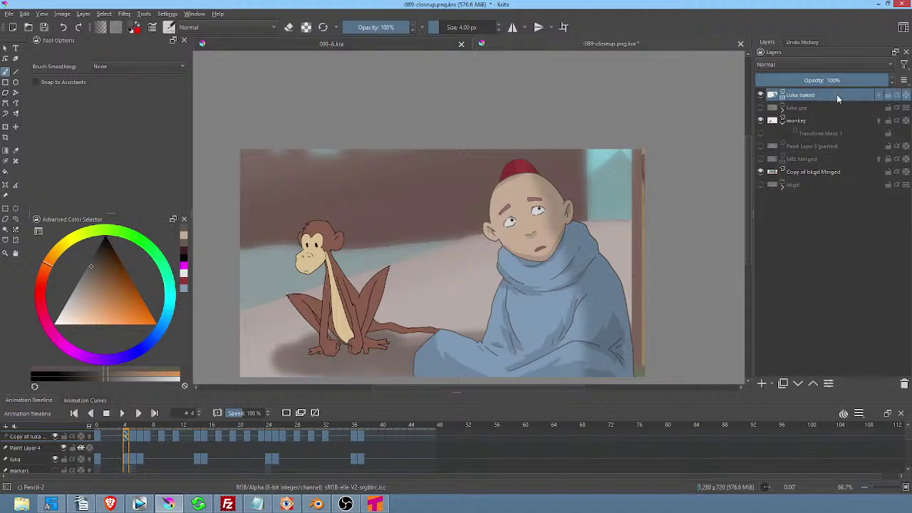
Play the animation from frame 0 to check the Luka baked layer, and scrub to frame 18.
{"action": "left_click", "coordinate": [91, 437]}
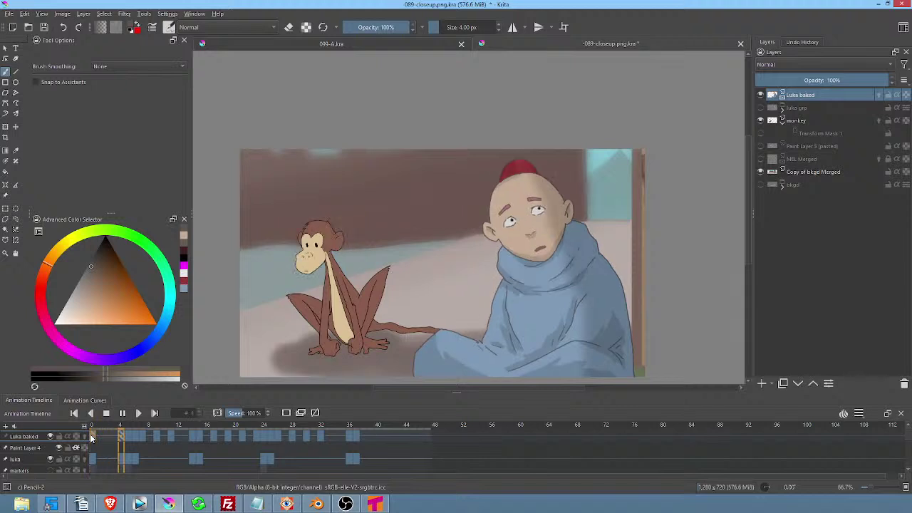
{"action": "key", "text": "space"}
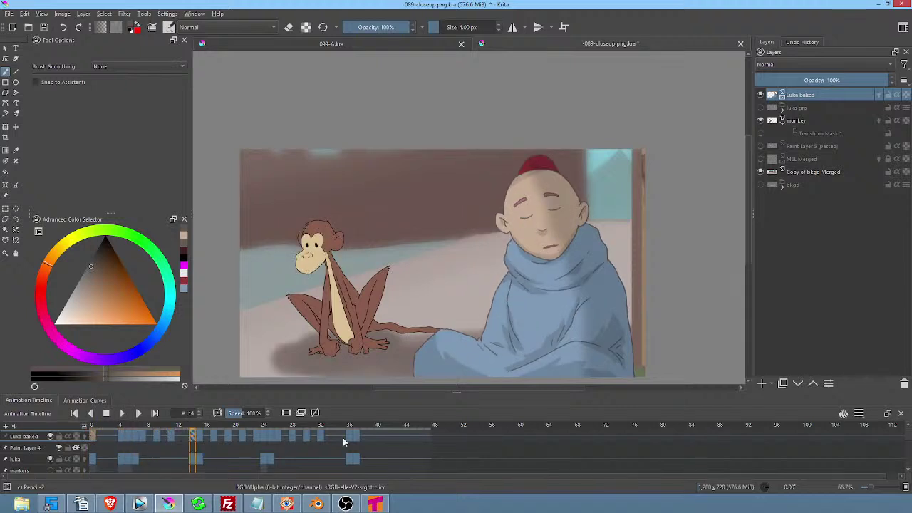
{"action": "left_click", "coordinate": [374, 438]}
{"action": "left_click", "coordinate": [95, 435]}
{"action": "key", "text": "space"}
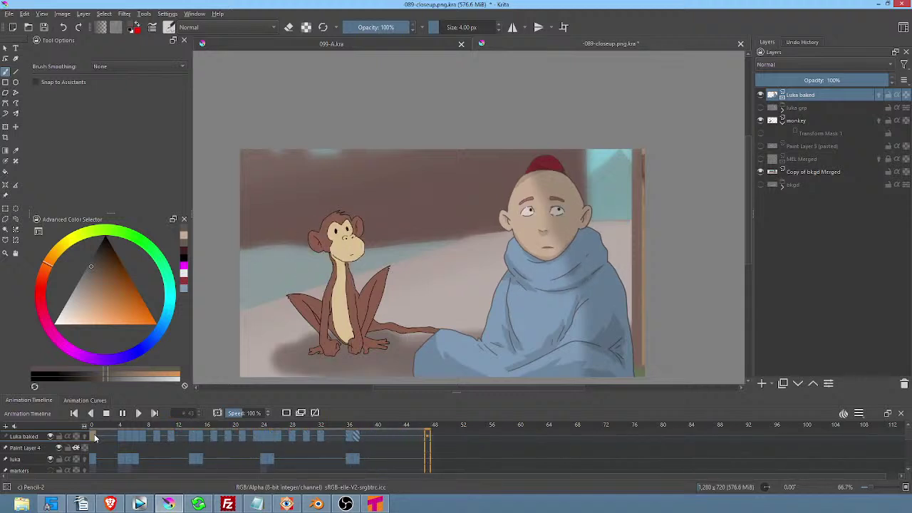
{"action": "key", "text": "space"}
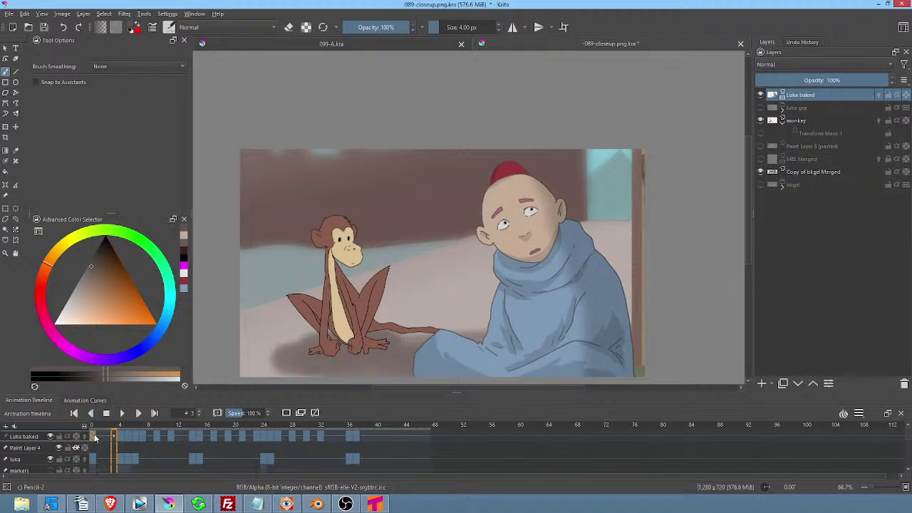
{"action": "left_click", "coordinate": [228, 427]}
{"action": "mouse_move", "coordinate": [228, 428]}
{"action": "left_mouse_down"}
{"action": "mouse_move", "coordinate": [249, 428]}
{"action": "mouse_move", "coordinate": [224, 426]}
{"action": "left_mouse_up"}
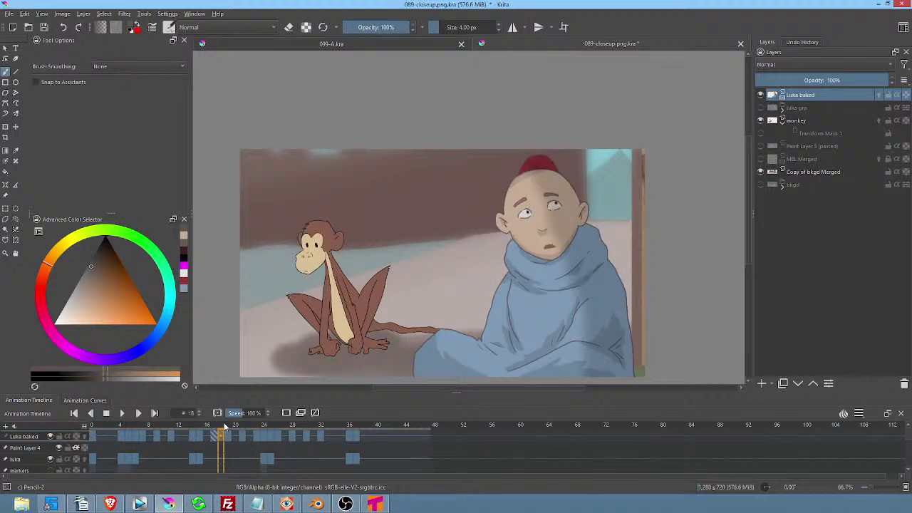
Compare the Luka baked layer with the original luka grp at frame 18 by switching their visibility, ending with only the baked layer shown.
{"action": "mouse_move", "coordinate": [795, 107]}
{"action": "left_click", "coordinate": [761, 95]}
{"action": "left_click", "coordinate": [760, 94]}
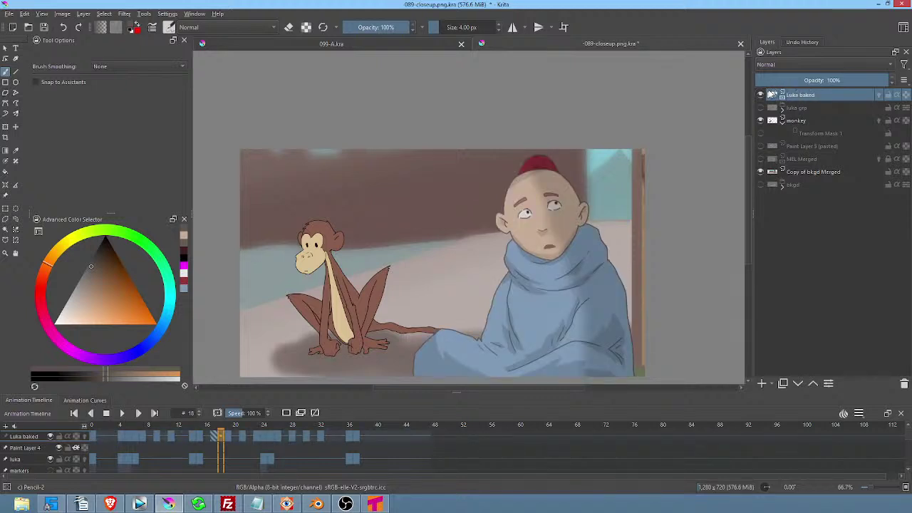
{"action": "left_click", "coordinate": [760, 94]}
{"action": "left_click", "coordinate": [760, 108]}
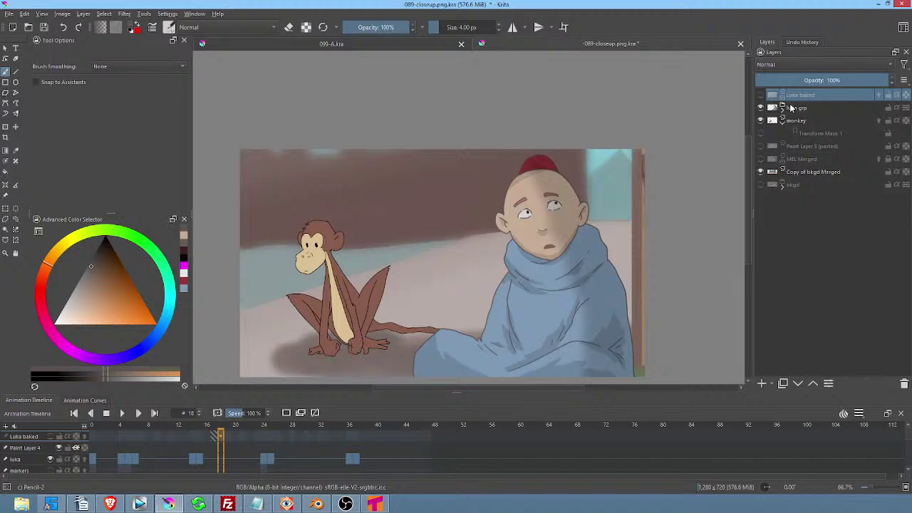
{"action": "left_click", "coordinate": [782, 108]}
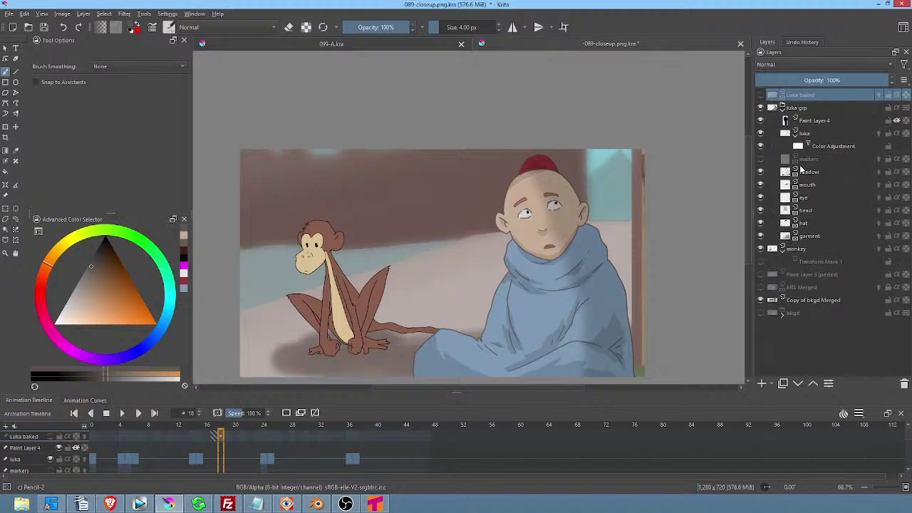
{"action": "left_click", "coordinate": [783, 107]}
{"action": "left_click", "coordinate": [760, 107]}
{"action": "left_click", "coordinate": [760, 95]}
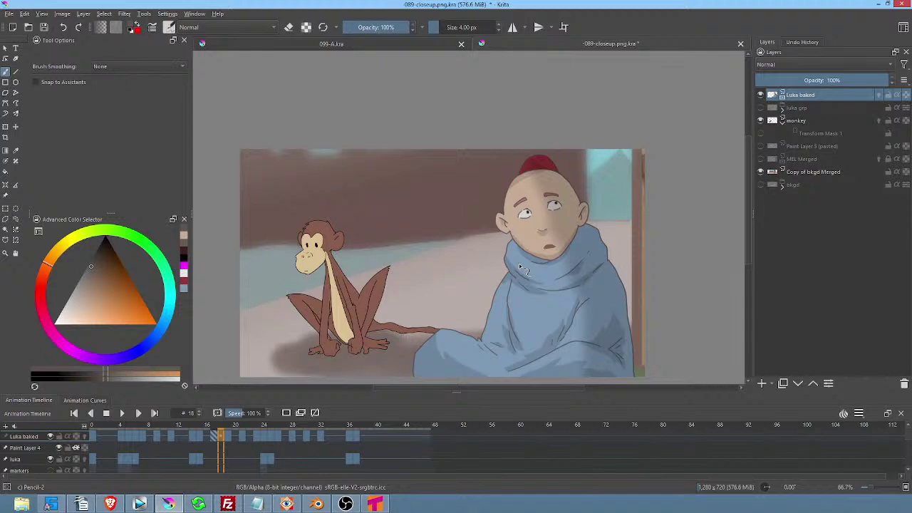
Render frames 0 to 47 as a JPEG image sequence with base name 089. into the closeup folder, replacing the old frames.
{"action": "key", "text": "ctrl"}
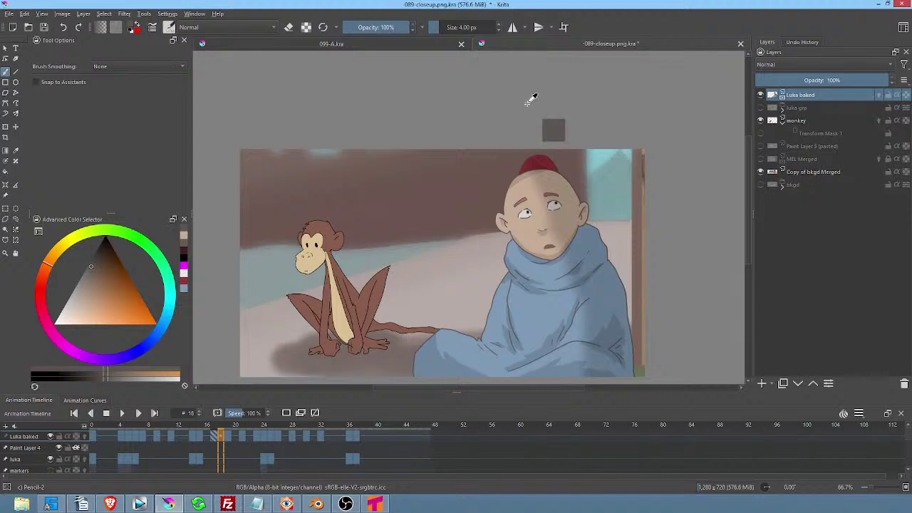
{"action": "key", "text": "ctrl+shift+r"}
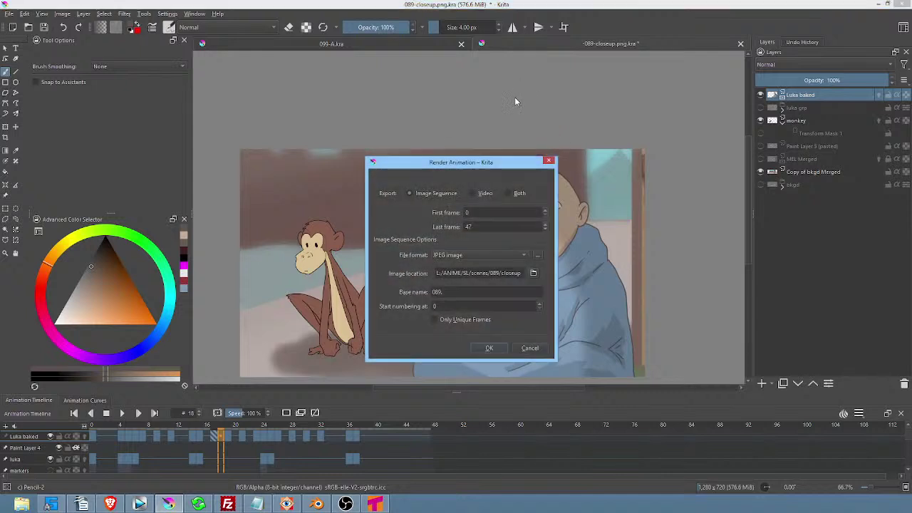
{"action": "left_click", "coordinate": [498, 348]}
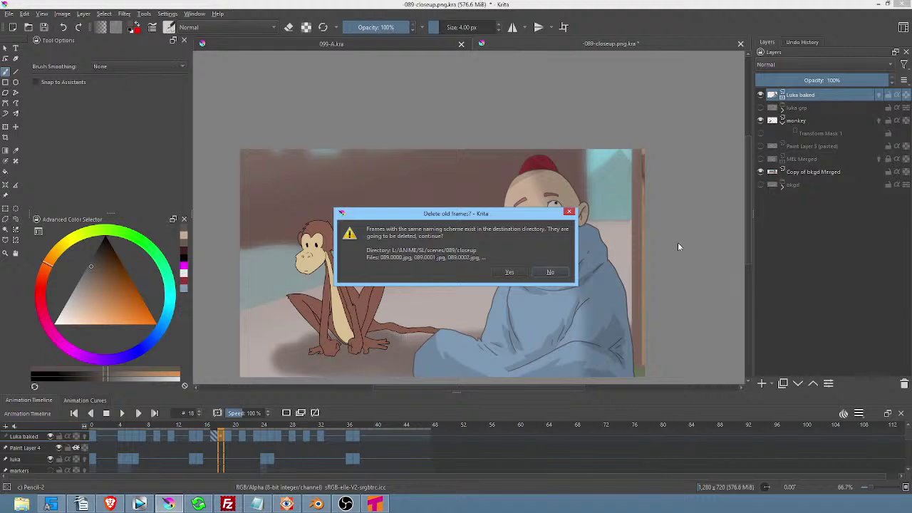
{"action": "left_click", "coordinate": [519, 275]}
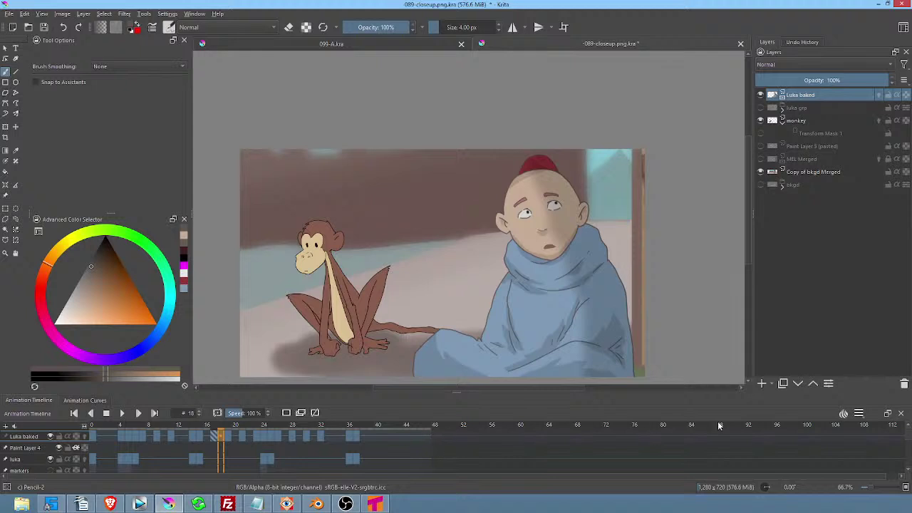
Set the clip end to 48 and render frames 0 to 48 as a JPEG image sequence, replacing the old frames.
{"action": "left_click", "coordinate": [860, 415]}
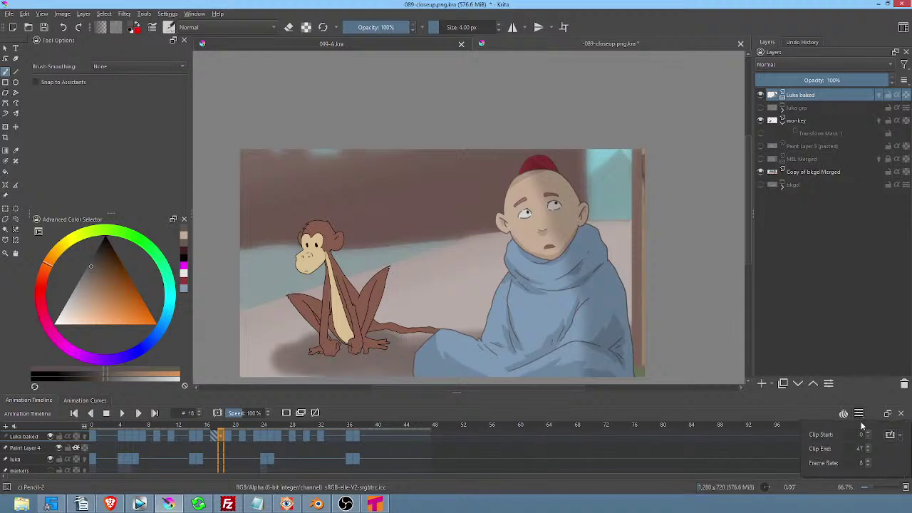
{"action": "double_click", "coordinate": [860, 448]}
{"action": "type", "text": "48"}
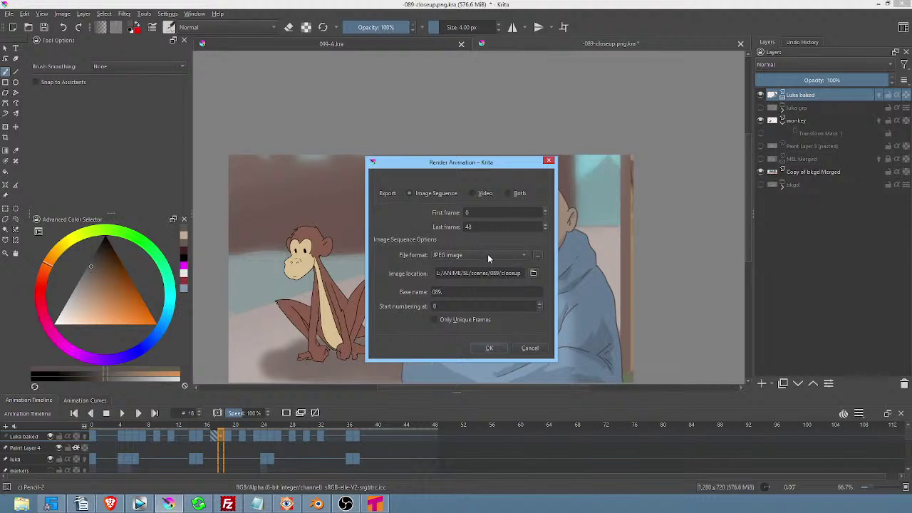
{"action": "left_click", "coordinate": [490, 348]}
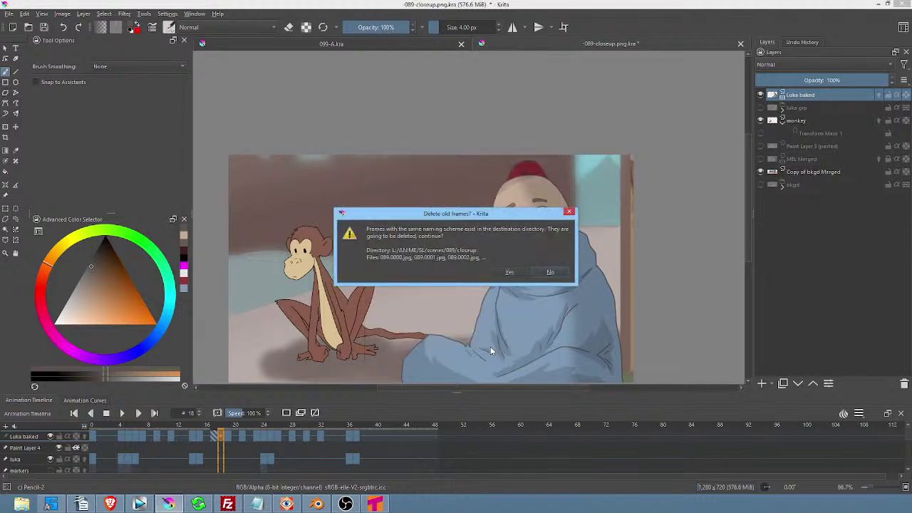
{"action": "left_click", "coordinate": [509, 274]}
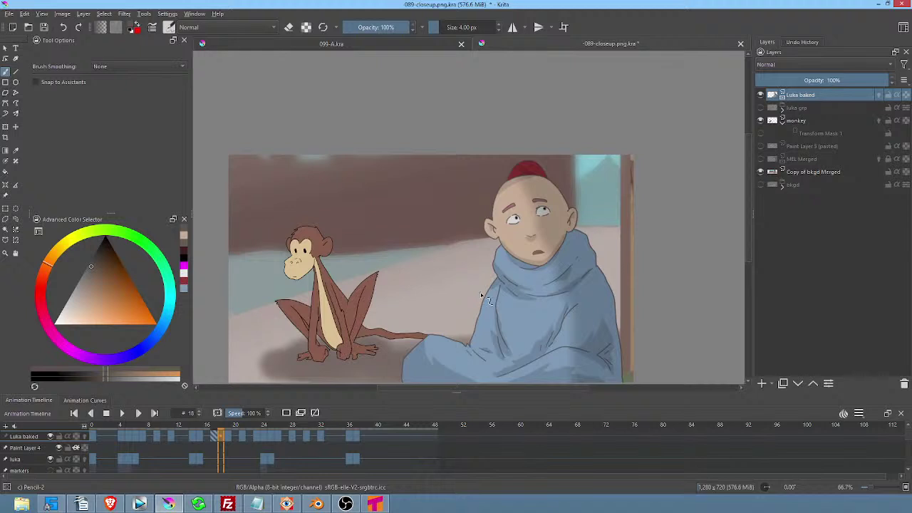
Compare the monkey with and without Transform Mask 1, and leave the mask switched on.
{"action": "left_click_drag", "start_coordinate": [507, 275], "coordinate": [537, 215]}
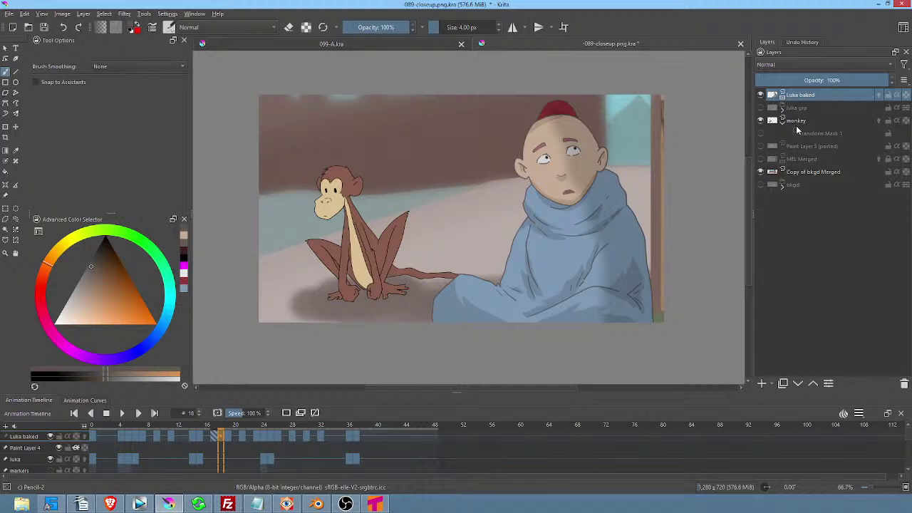
{"action": "left_click", "coordinate": [761, 133]}
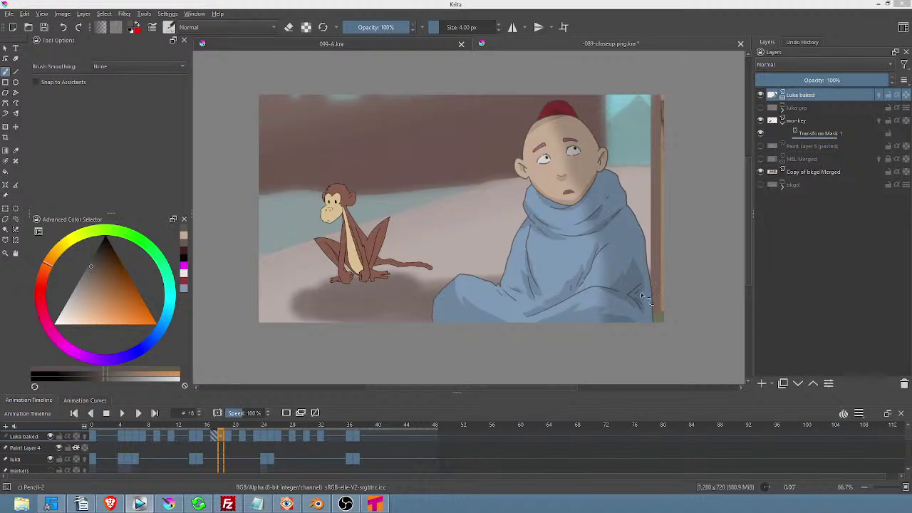
{"action": "left_click", "coordinate": [761, 134]}
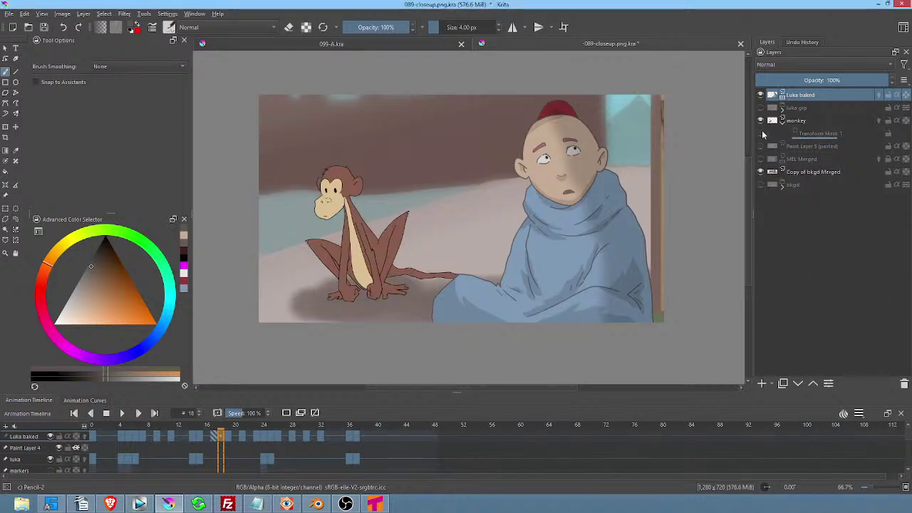
{"action": "left_click", "coordinate": [761, 133]}
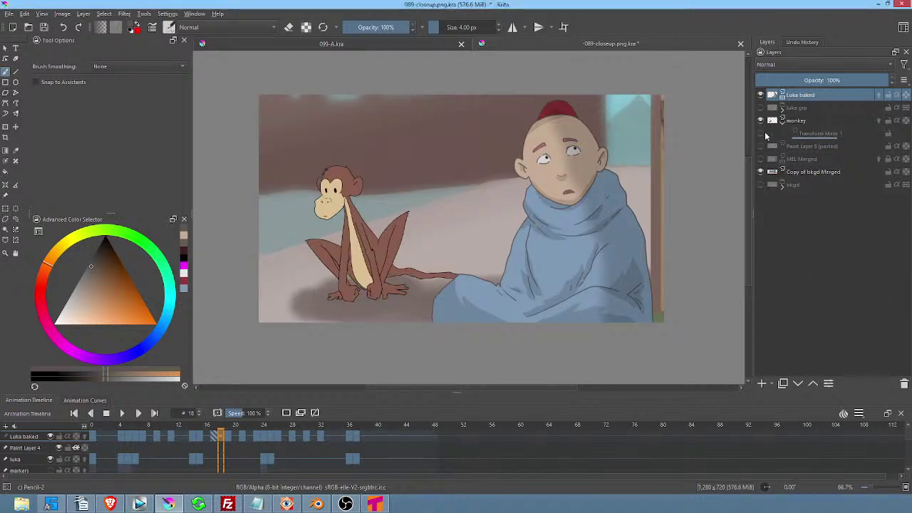
Enlarge the monkey with Transform Mask 1, move it to about x 445 px, y 514 px, and compare with the untransformed size.
{"action": "left_click", "coordinate": [826, 135]}
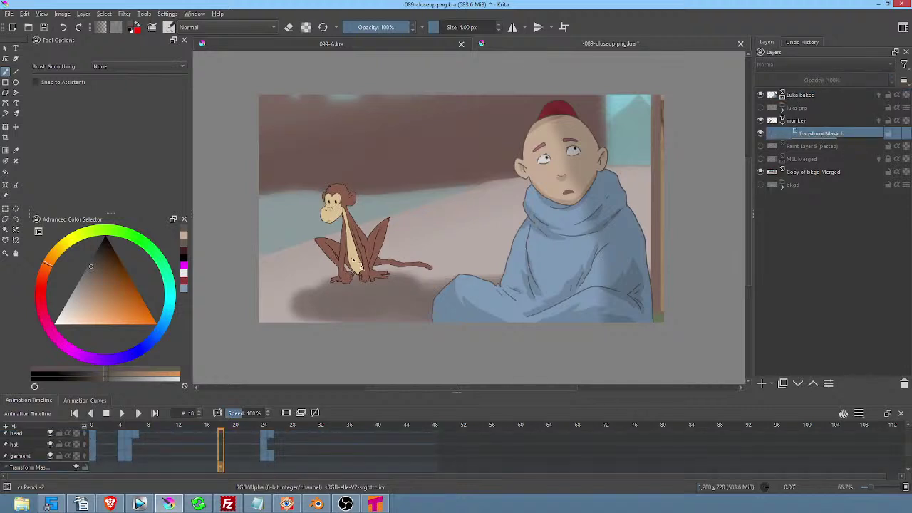
{"action": "key", "text": "ctrl+t"}
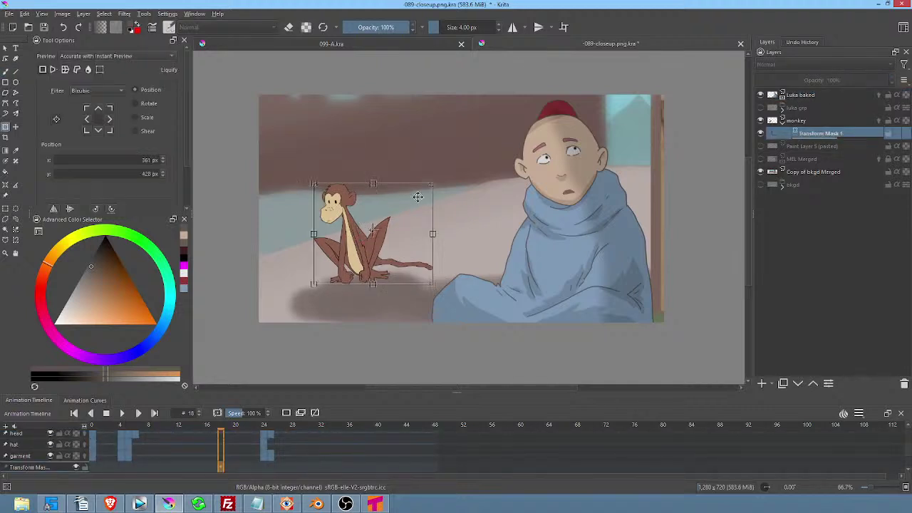
{"action": "key", "text": "Return"}
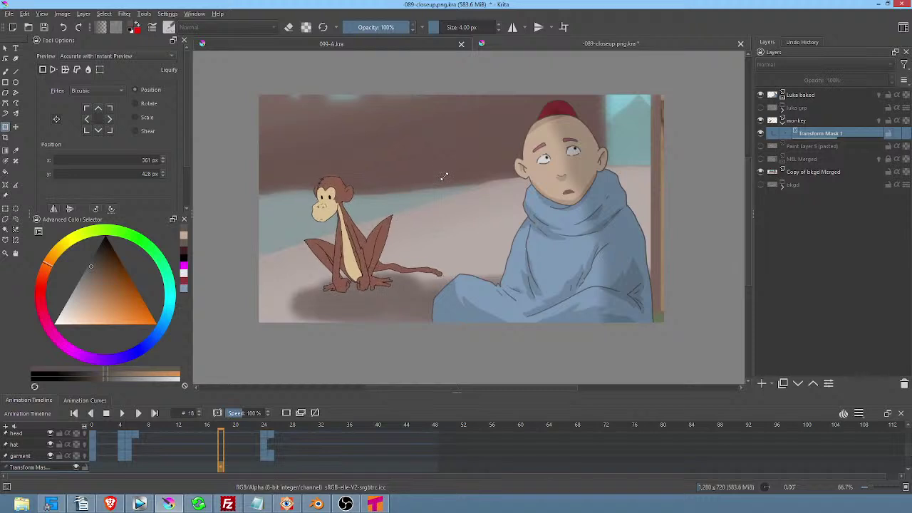
{"action": "left_click", "coordinate": [376, 228]}
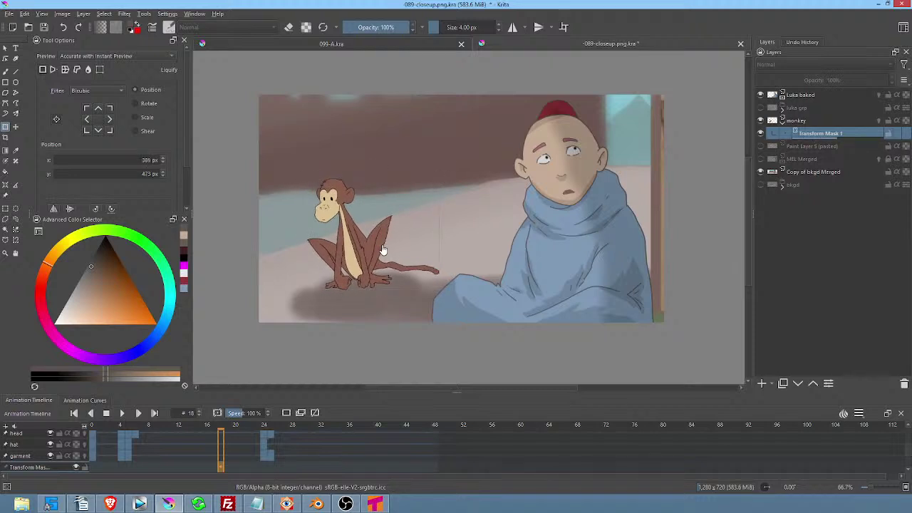
{"action": "left_click_drag", "start_coordinate": [370, 241], "coordinate": [383, 255]}
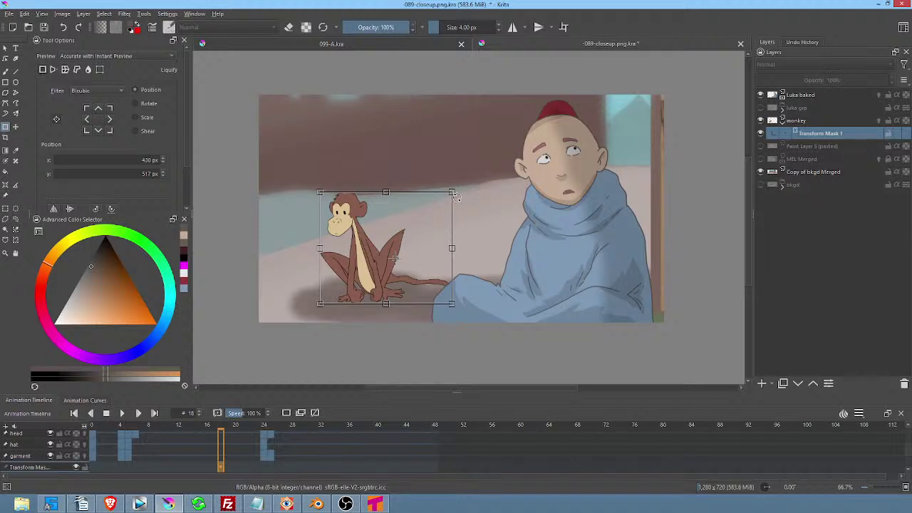
{"action": "key", "text": "space"}
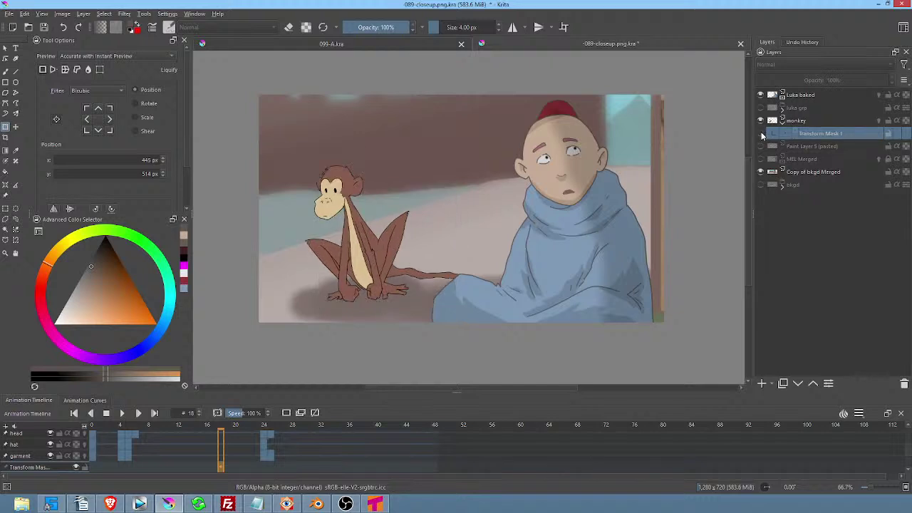
{"action": "left_click", "coordinate": [760, 133]}
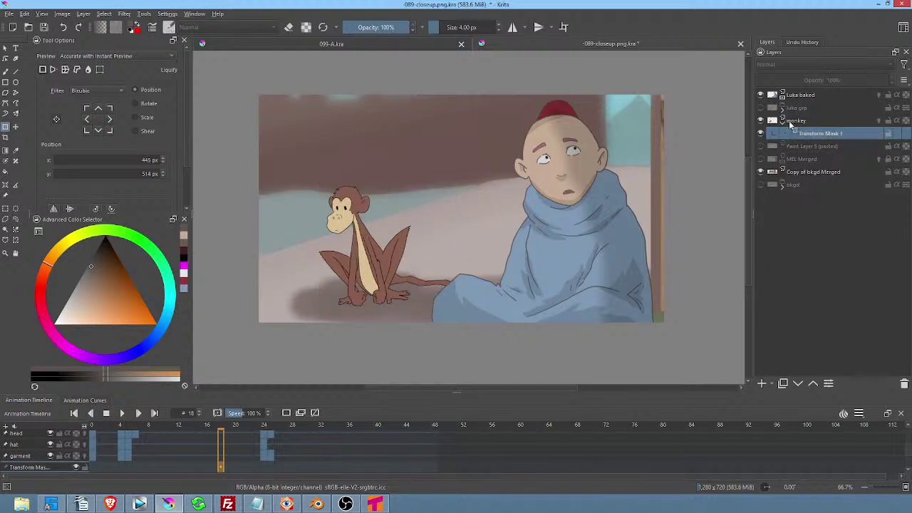
{"action": "left_click", "coordinate": [784, 121]}
{"action": "left_click", "coordinate": [805, 122]}
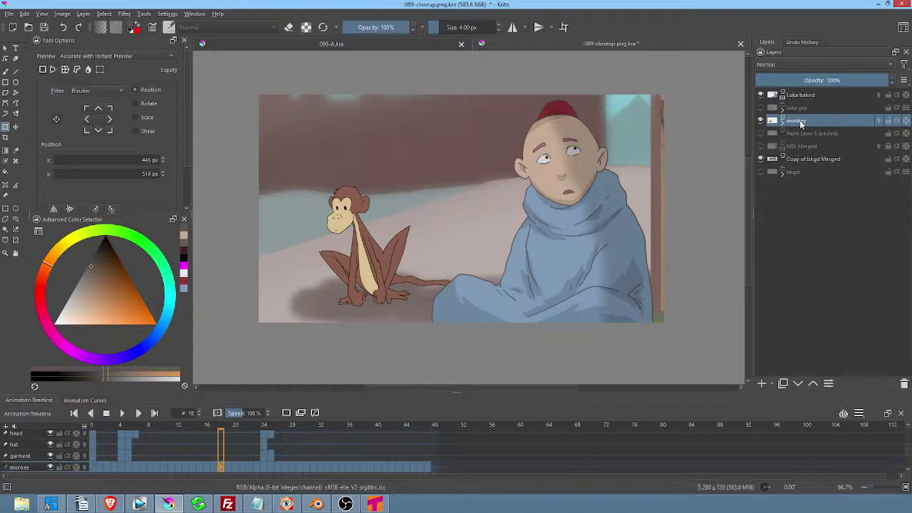
{"action": "mouse_move", "coordinate": [803, 122]}
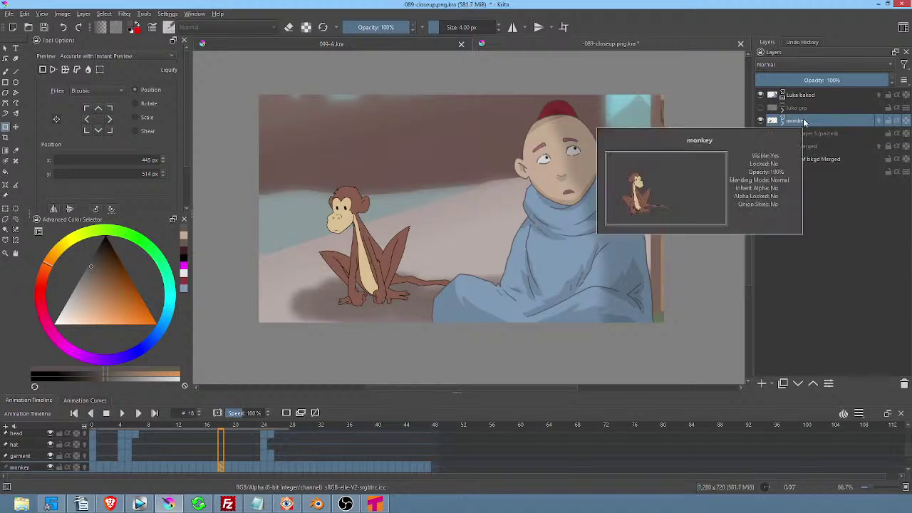
{"action": "left_click", "coordinate": [783, 122]}
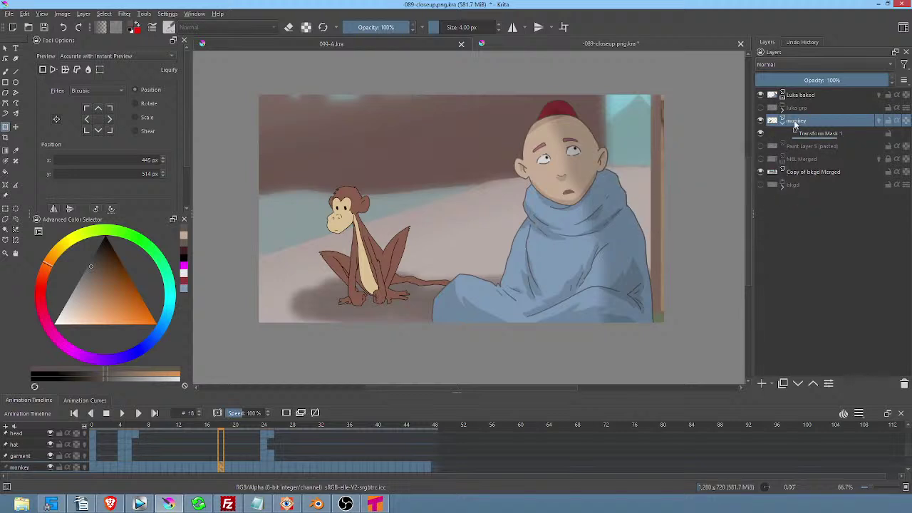
Check the contents of Paint Layer 5 (pasted) by showing and hiding it, and delete that layer.
{"action": "mouse_move", "coordinate": [799, 124]}
{"action": "left_click", "coordinate": [760, 146]}
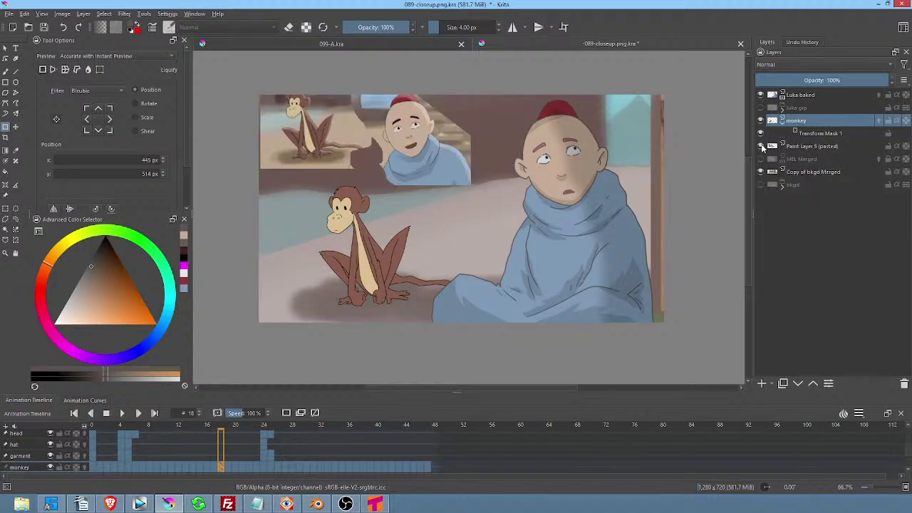
{"action": "left_click", "coordinate": [760, 146]}
{"action": "left_click", "coordinate": [789, 147]}
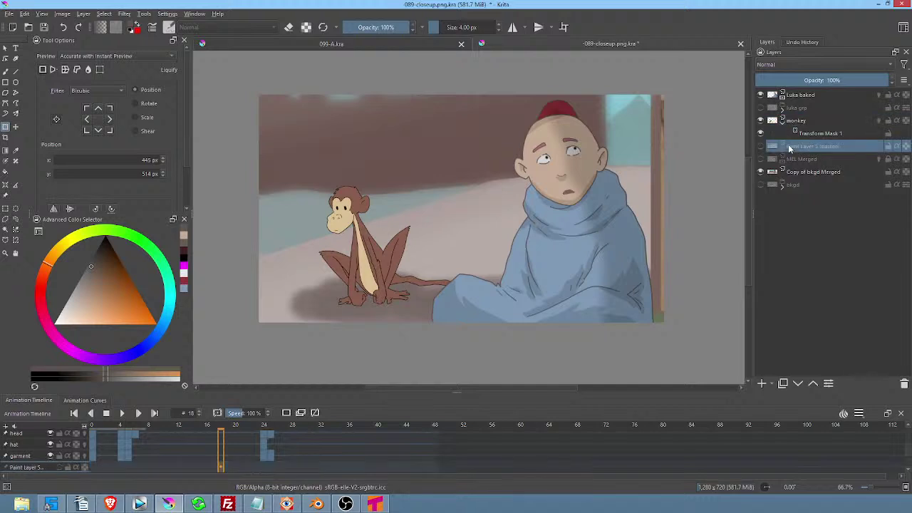
{"action": "left_click", "coordinate": [904, 385]}
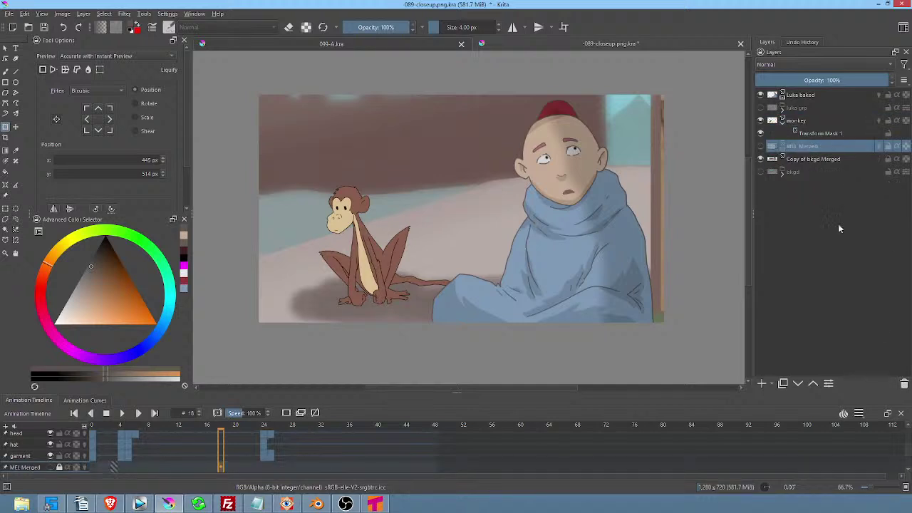
Check the contents of the MEL Merged layer, delete it, and save the document.
{"action": "left_click", "coordinate": [760, 146]}
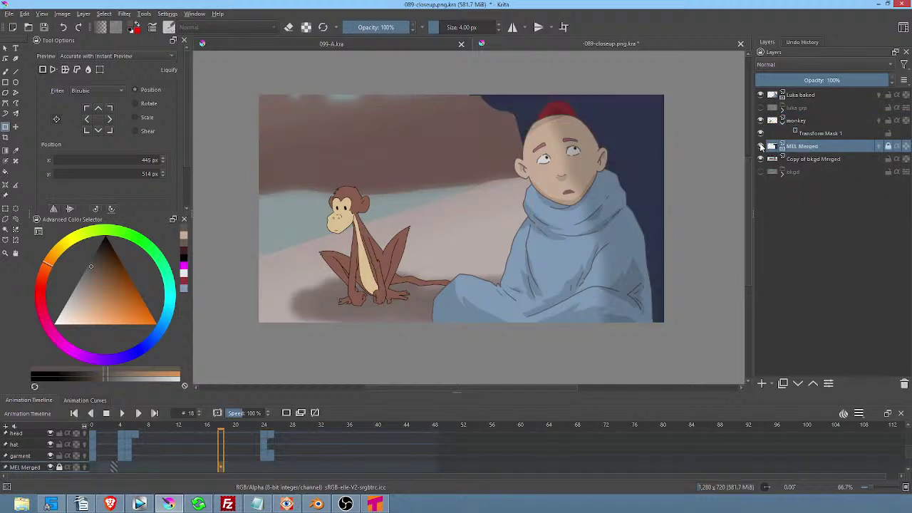
{"action": "left_click", "coordinate": [760, 146]}
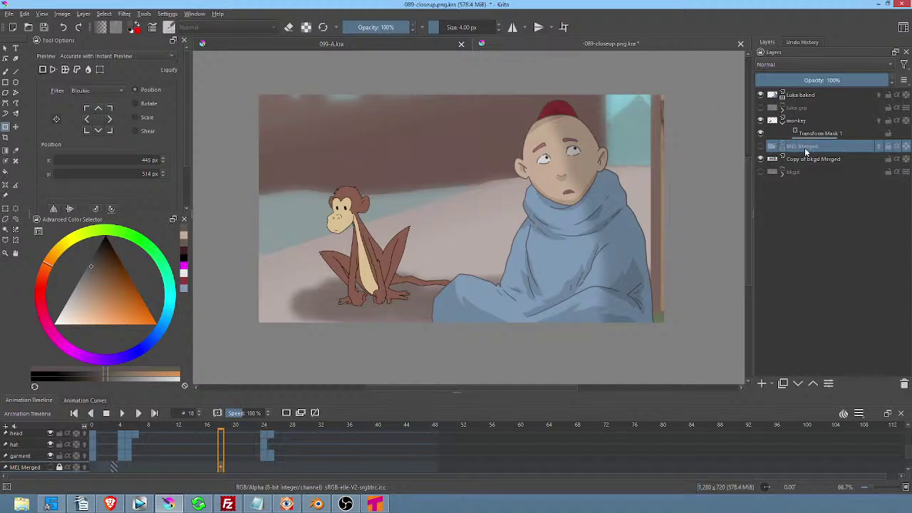
{"action": "left_click", "coordinate": [760, 146]}
{"action": "left_click", "coordinate": [760, 146]}
{"action": "left_click", "coordinate": [905, 384]}
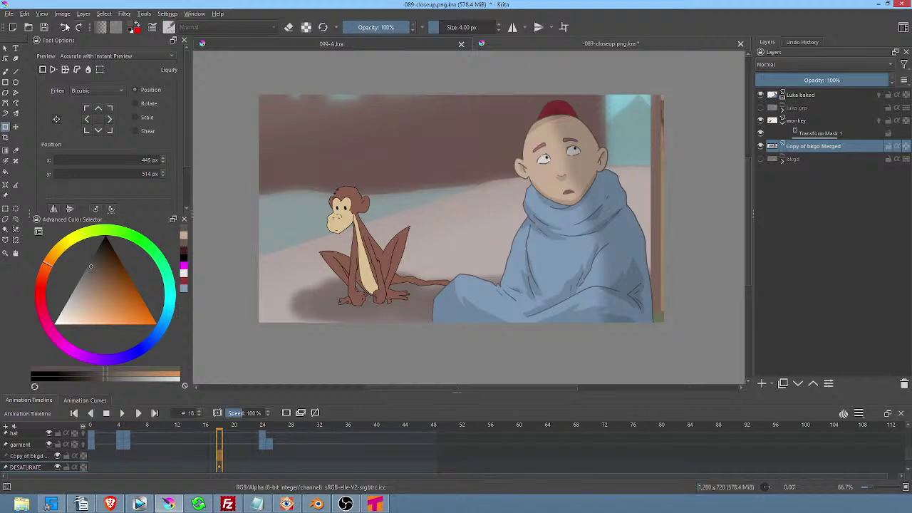
{"action": "left_click", "coordinate": [43, 27]}
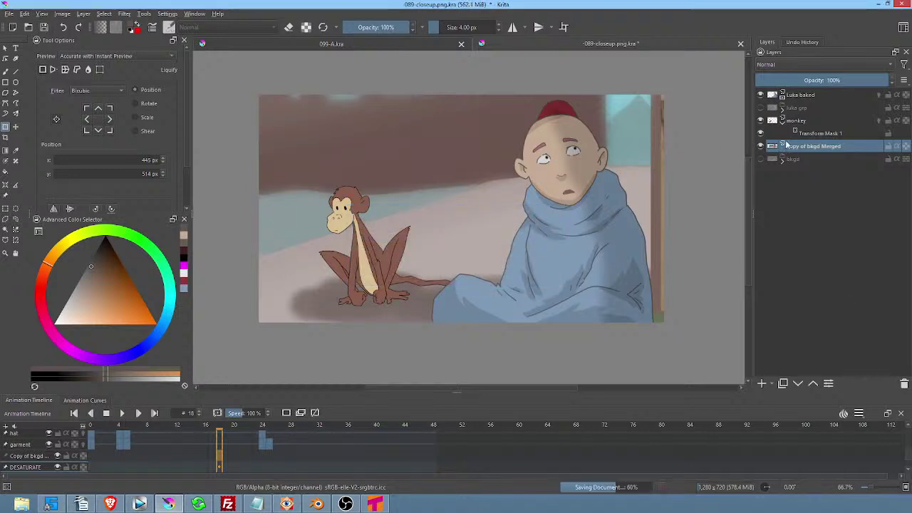
Put the monkey layer together with its transform mask into a new group.
{"action": "left_click", "coordinate": [797, 123]}
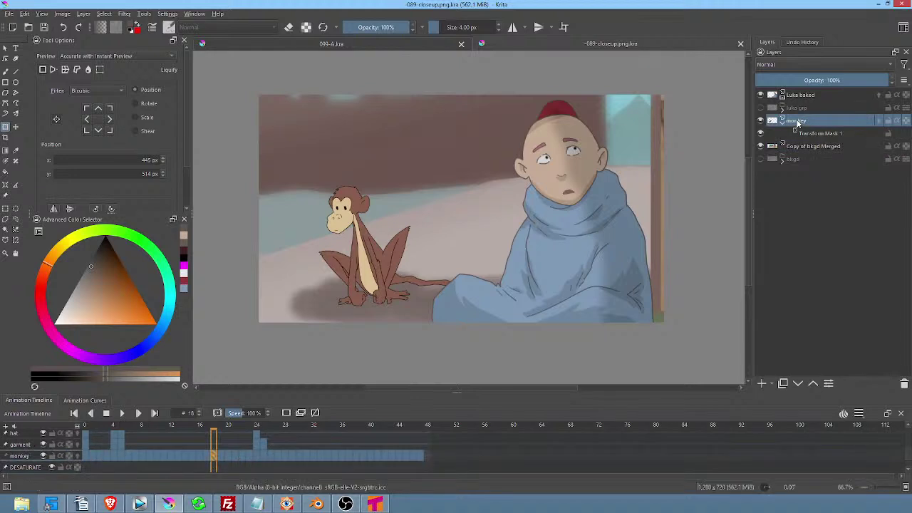
{"action": "key", "text": "ctrl+g"}
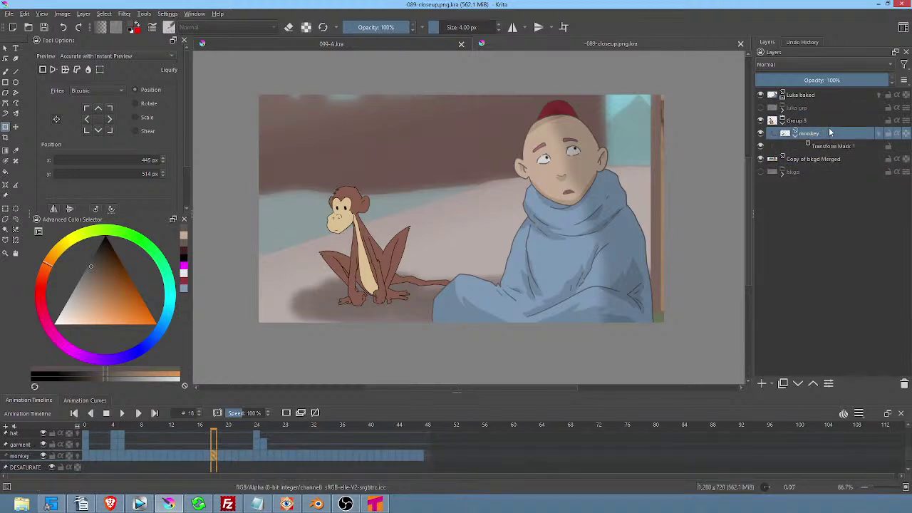
{"action": "mouse_move", "coordinate": [835, 130]}
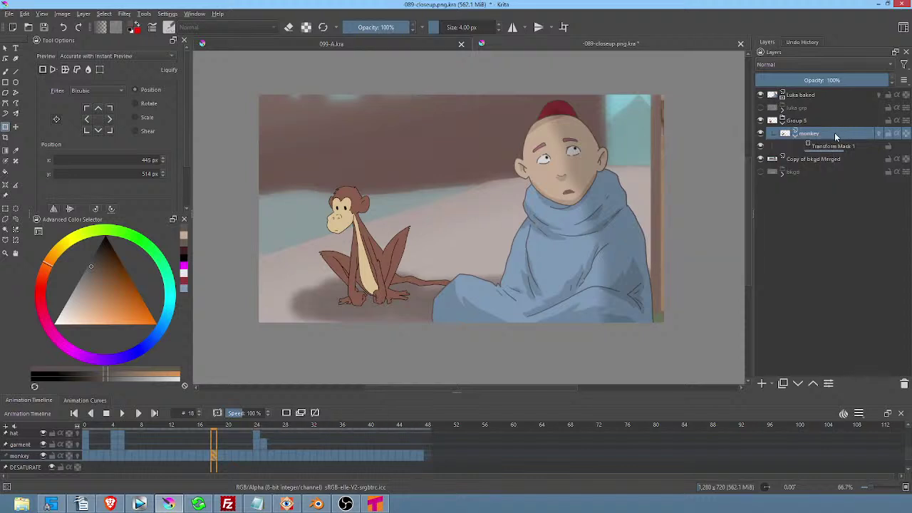
{"action": "right_click", "coordinate": [815, 134]}
{"action": "key", "text": "Escape"}
Add a Color Adjustment filter mask to the monkey layer with RGBA curve points 0 to 55, 55 to 55 and 131 to 127.
{"action": "key", "text": "ctrl+m"}
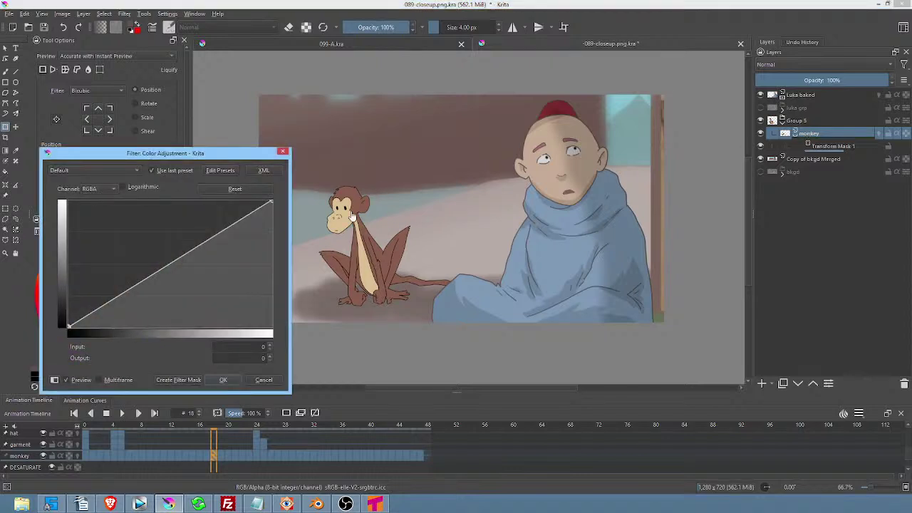
{"action": "left_click_drag", "start_coordinate": [69, 325], "coordinate": [45, 305]}
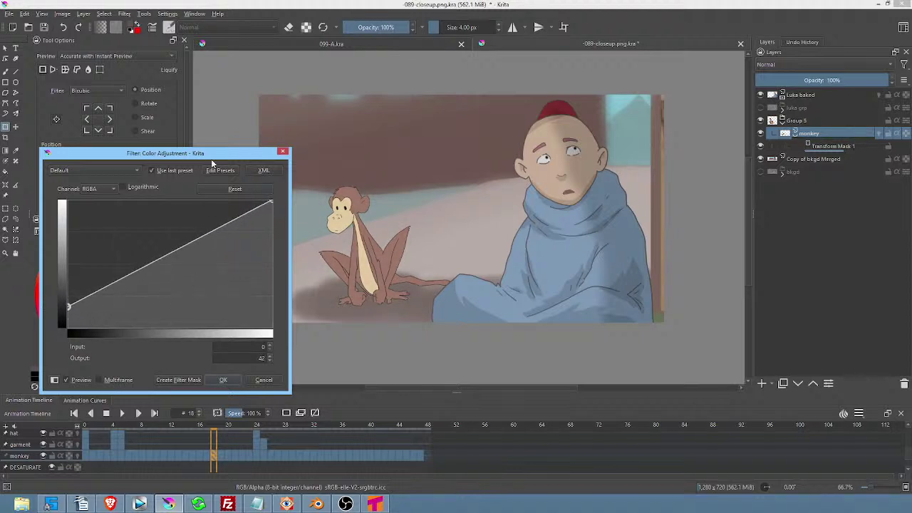
{"action": "left_click_drag", "start_coordinate": [214, 156], "coordinate": [237, 141]}
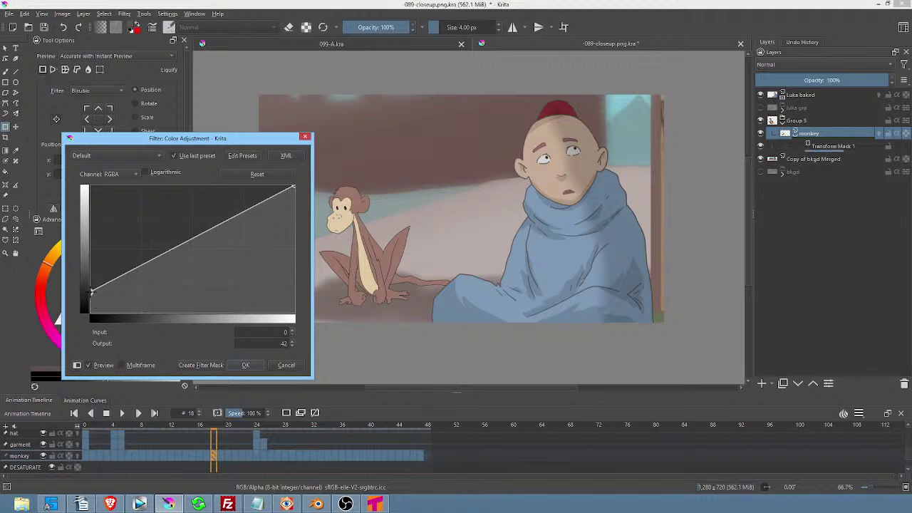
{"action": "left_click_drag", "start_coordinate": [92, 291], "coordinate": [80, 328]}
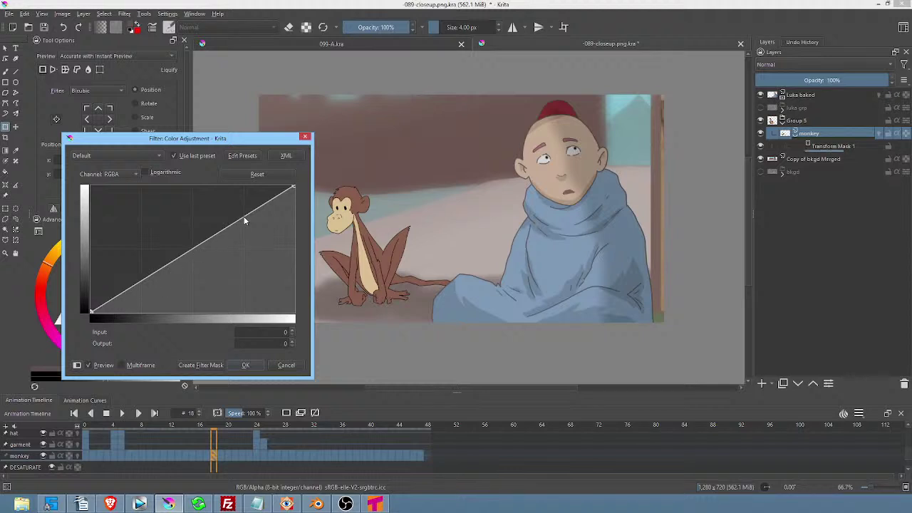
{"action": "left_click_drag", "start_coordinate": [91, 311], "coordinate": [91, 285]}
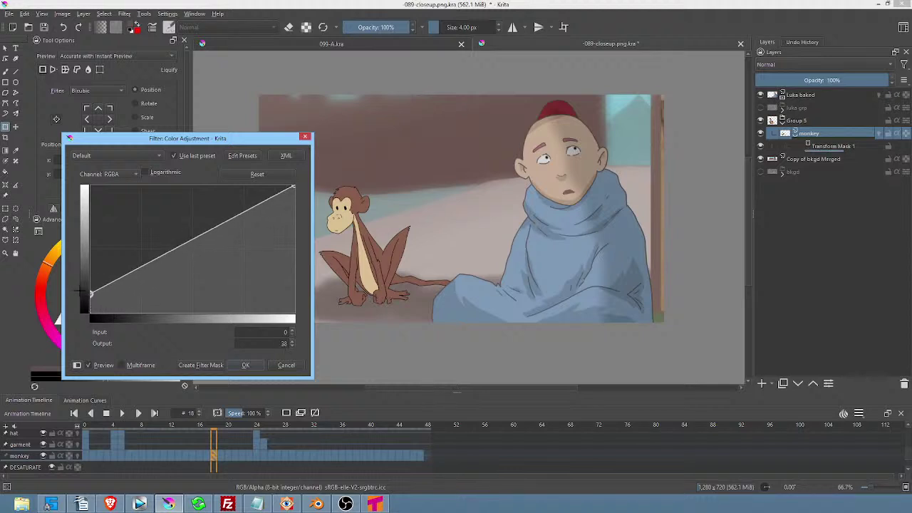
{"action": "left_click_drag", "start_coordinate": [144, 260], "coordinate": [134, 285]}
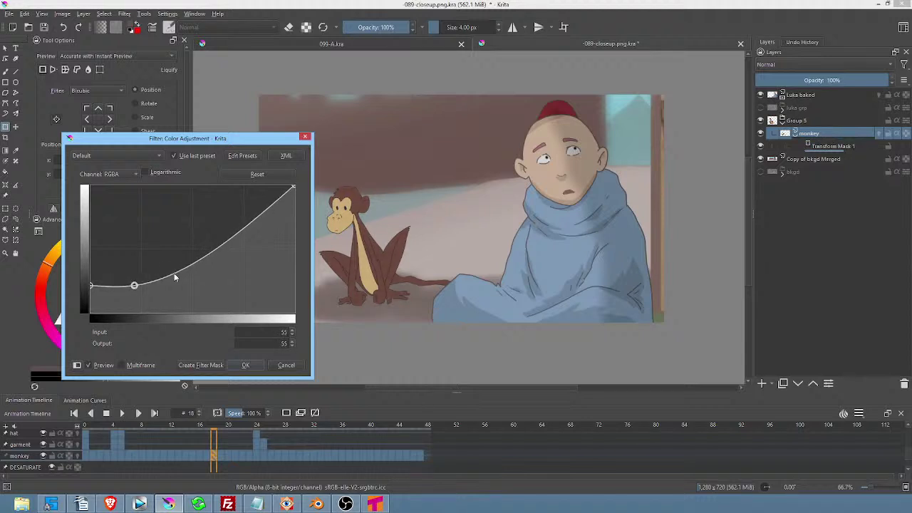
{"action": "left_click_drag", "start_coordinate": [192, 265], "coordinate": [194, 248]}
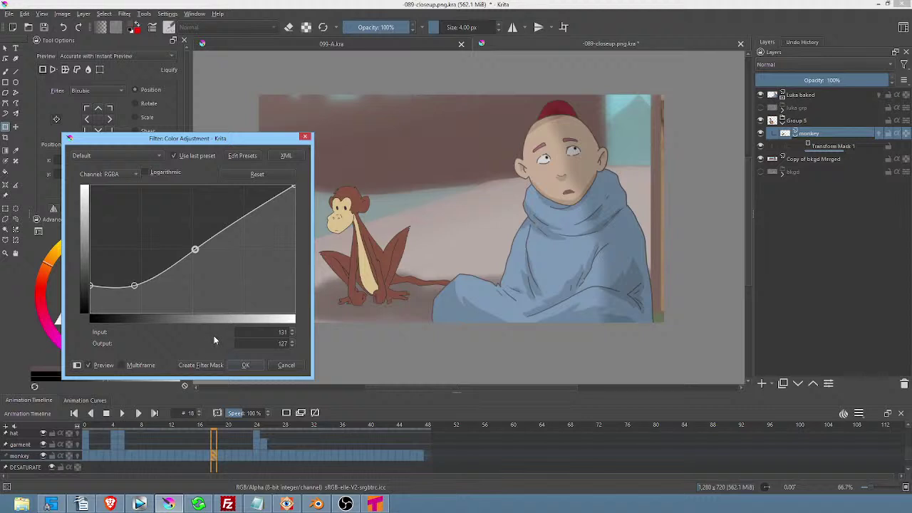
{"action": "left_click", "coordinate": [193, 366]}
Compare the monkey's outlines up close with the Color Adjustment mask off and on.
{"action": "scroll", "coordinate": [370, 230], "scroll_direction": "up", "scroll_amount": 3}
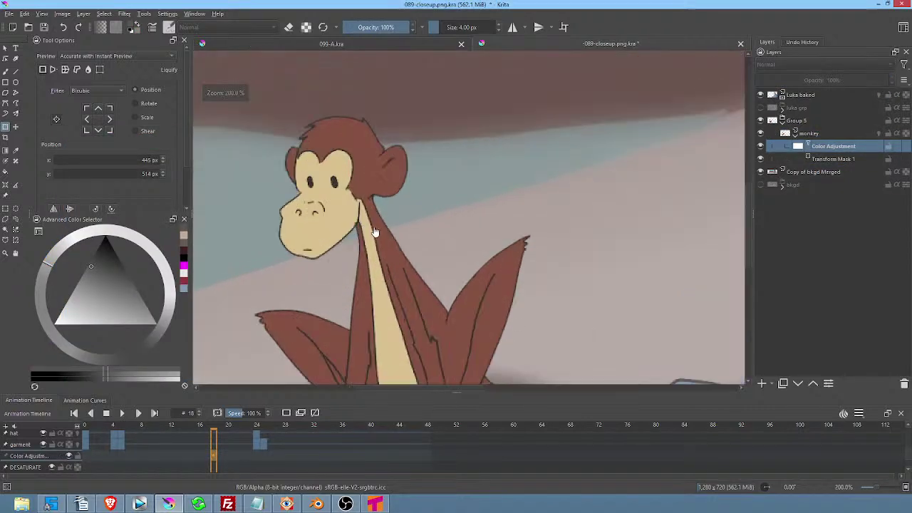
{"action": "left_click", "coordinate": [760, 146]}
{"action": "left_click", "coordinate": [760, 146]}
{"action": "left_click", "coordinate": [760, 146]}
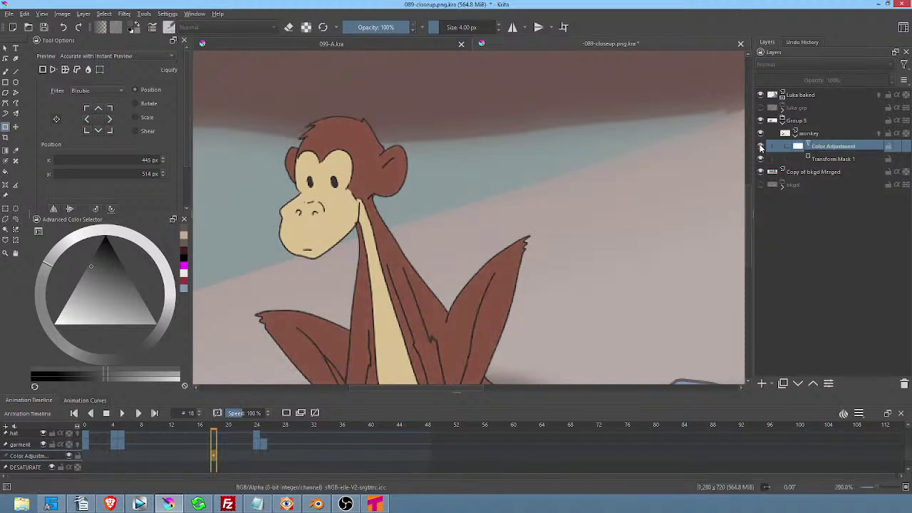
Raise the RGBA curve's dark end to output 79 at input 0 in the monkey's Color Adjustment mask.
{"action": "double_click", "coordinate": [835, 148]}
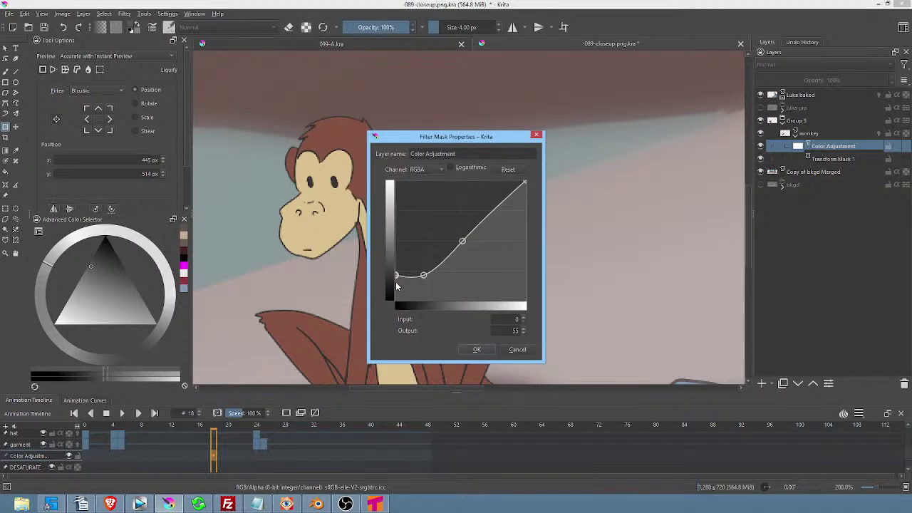
{"action": "mouse_move", "coordinate": [396, 275]}
{"action": "left_mouse_down"}
{"action": "mouse_move", "coordinate": [391, 258]}
{"action": "mouse_move", "coordinate": [386, 268]}
{"action": "left_mouse_up"}
{"action": "left_click", "coordinate": [392, 263]}
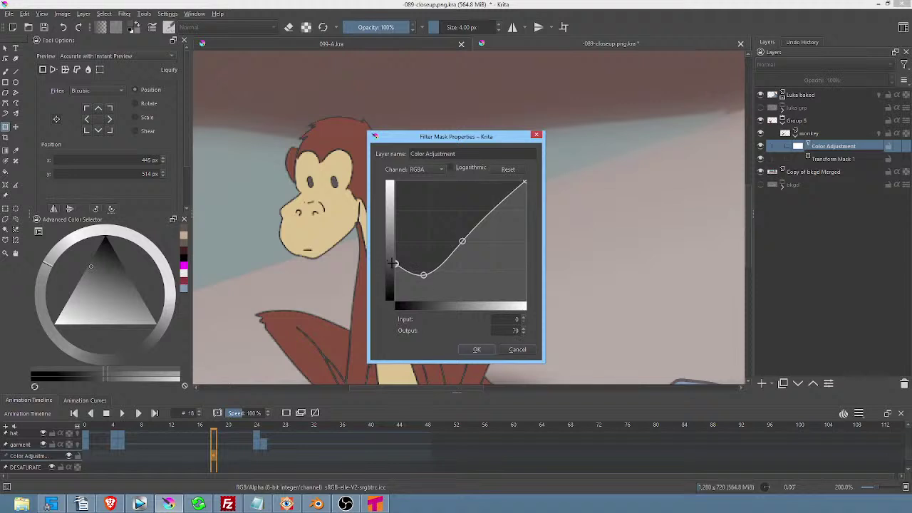
Set the mask's Red curve to output 75 at input 0 and 81 at input 55, and accept the properties.
{"action": "left_click", "coordinate": [430, 169]}
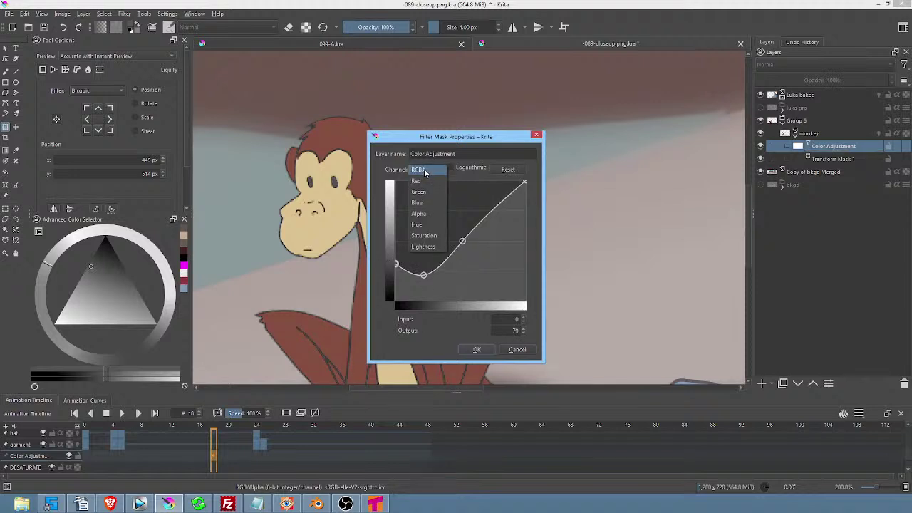
{"action": "left_click", "coordinate": [425, 182]}
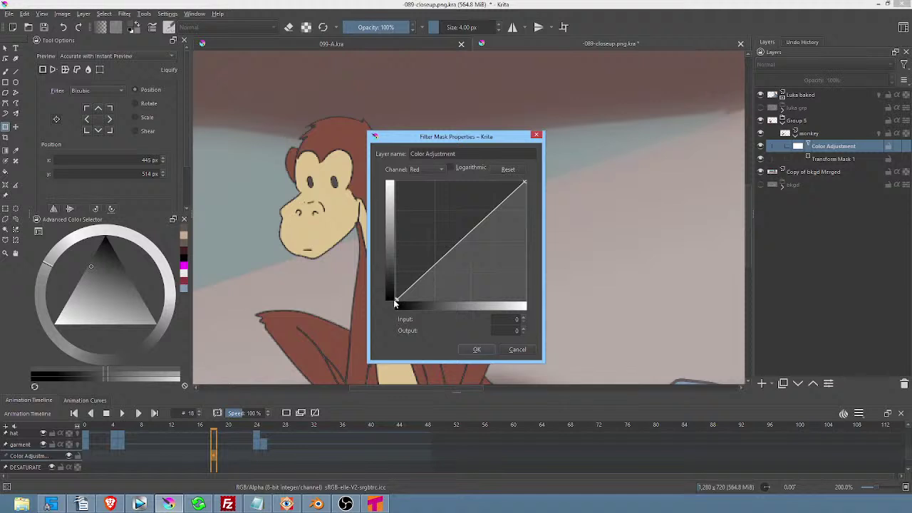
{"action": "left_click_drag", "start_coordinate": [396, 299], "coordinate": [381, 264]}
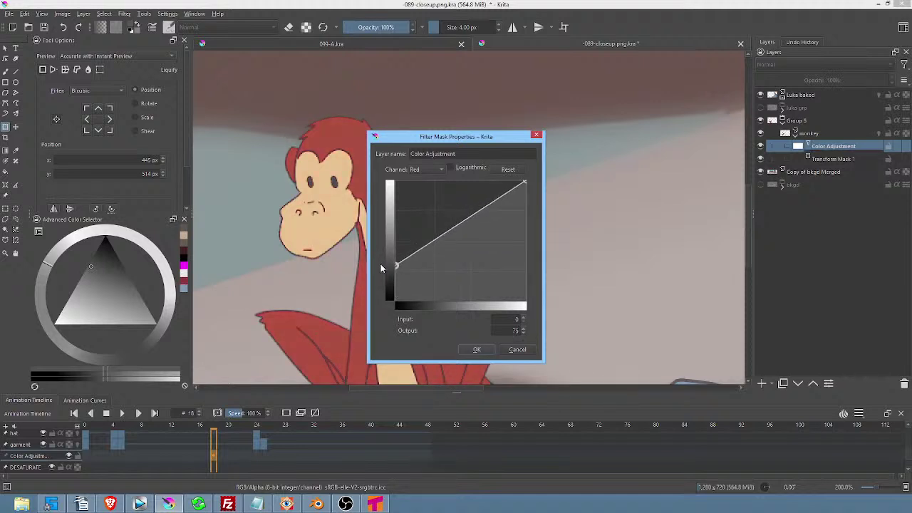
{"action": "mouse_move", "coordinate": [434, 247]}
{"action": "left_mouse_down"}
{"action": "mouse_move", "coordinate": [420, 266]}
{"action": "mouse_move", "coordinate": [425, 260]}
{"action": "left_mouse_up"}
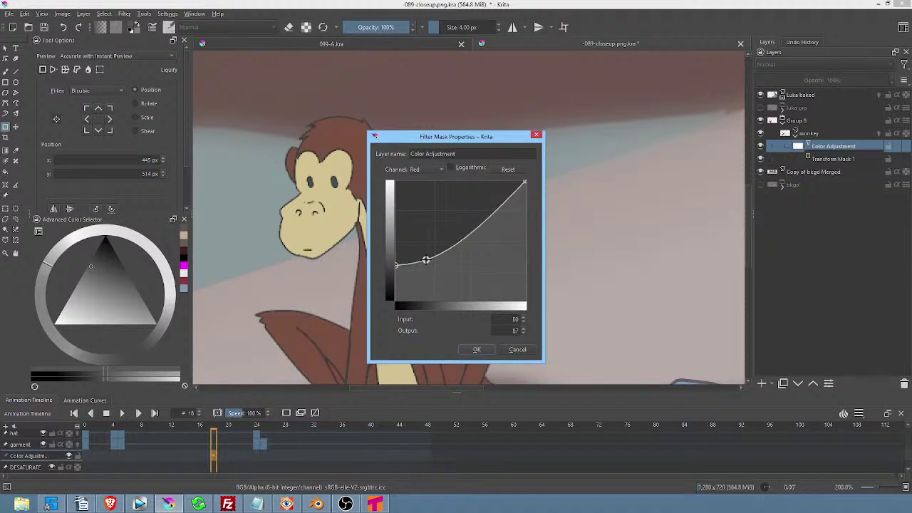
{"action": "left_click", "coordinate": [441, 169]}
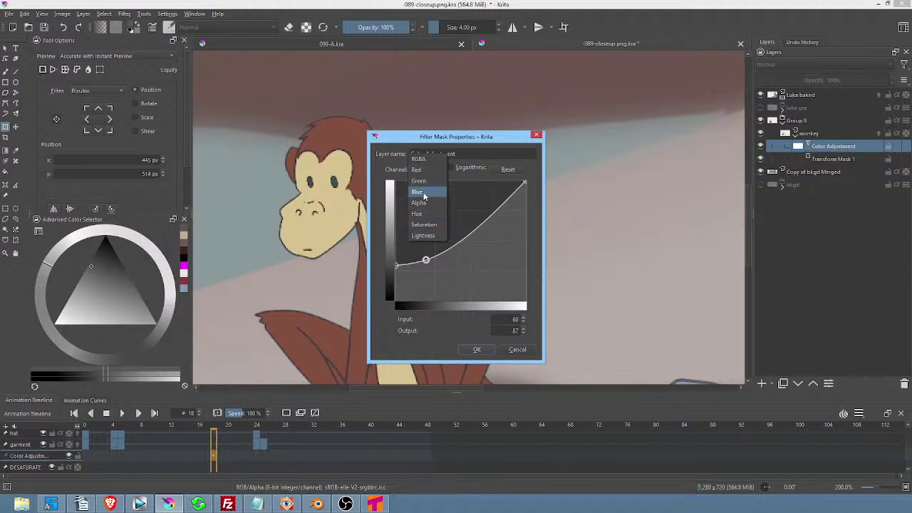
{"action": "left_click", "coordinate": [488, 140]}
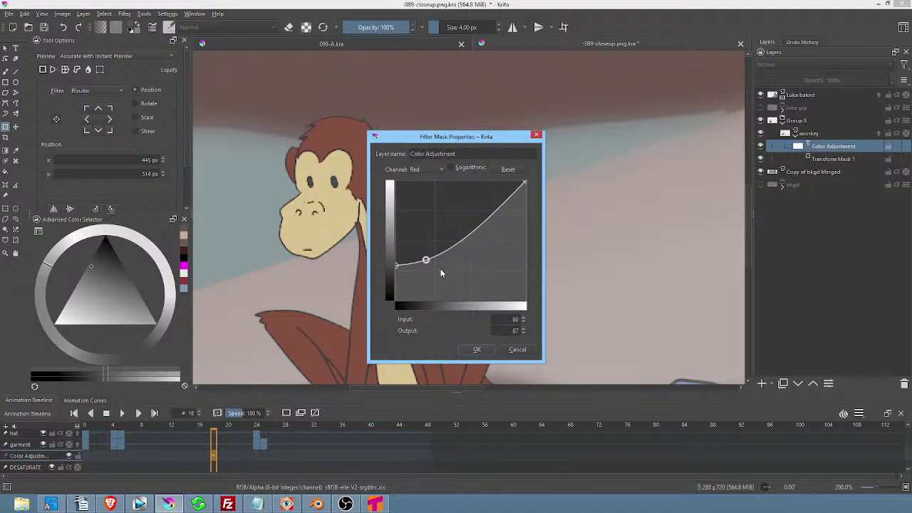
{"action": "left_click_drag", "start_coordinate": [426, 259], "coordinate": [421, 264]}
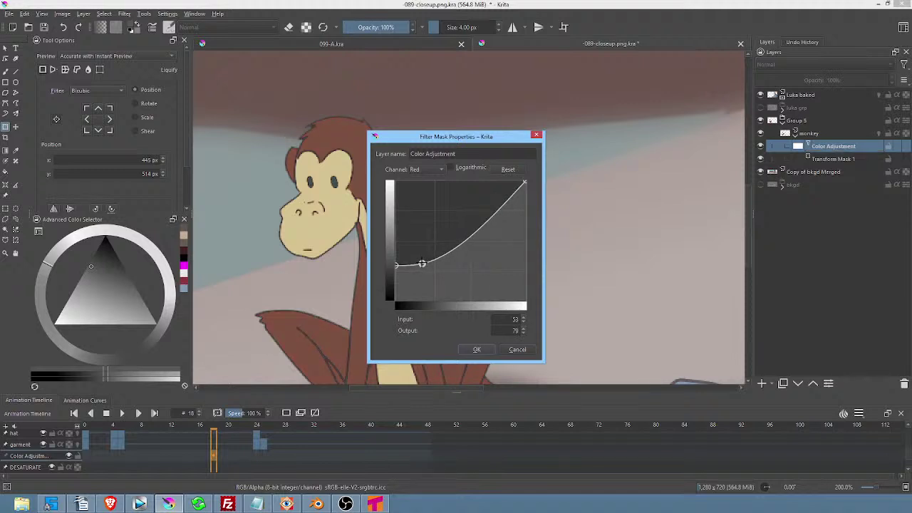
{"action": "left_click_drag", "start_coordinate": [422, 264], "coordinate": [423, 262]}
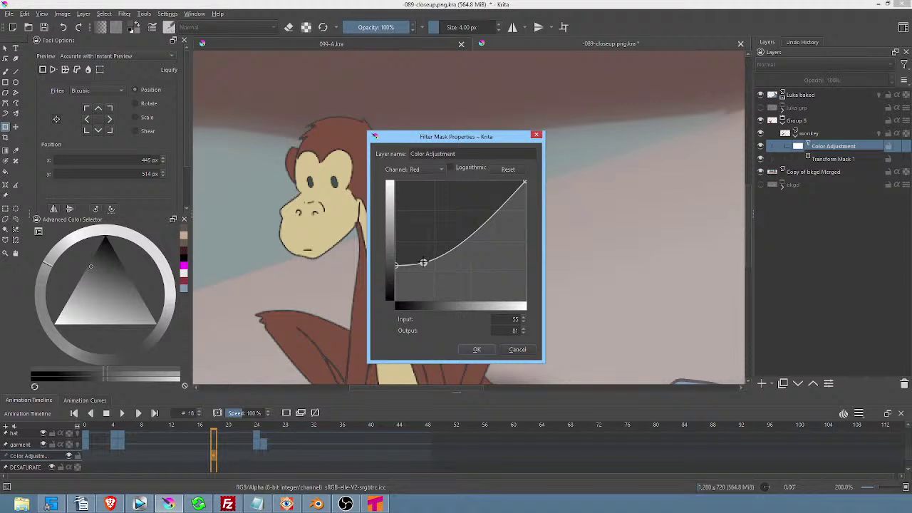
{"action": "left_click", "coordinate": [476, 349]}
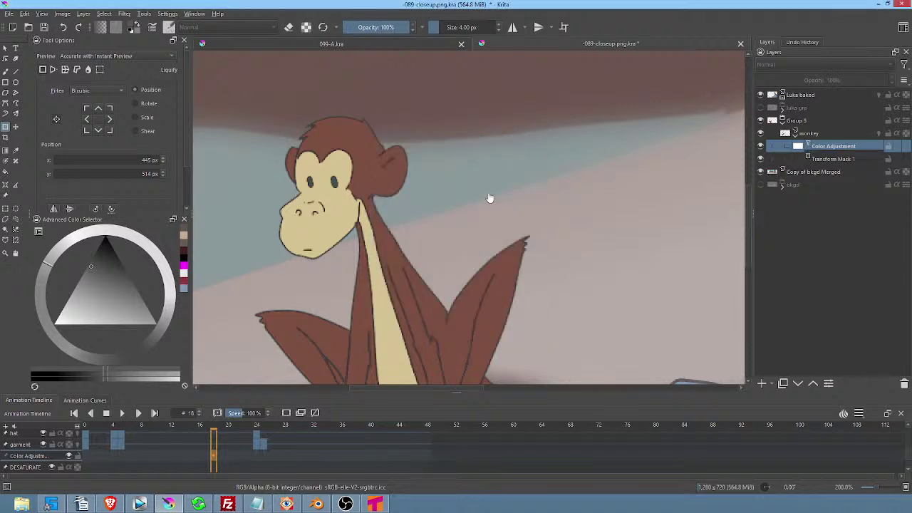
Compare the monkey's colours and outlines at 100% zoom with the Color Adjustment mask off and on.
{"action": "key", "text": "1"}
{"action": "left_click", "coordinate": [760, 146]}
{"action": "left_click", "coordinate": [760, 146]}
{"action": "left_click", "coordinate": [760, 146]}
{"action": "left_click", "coordinate": [760, 146]}
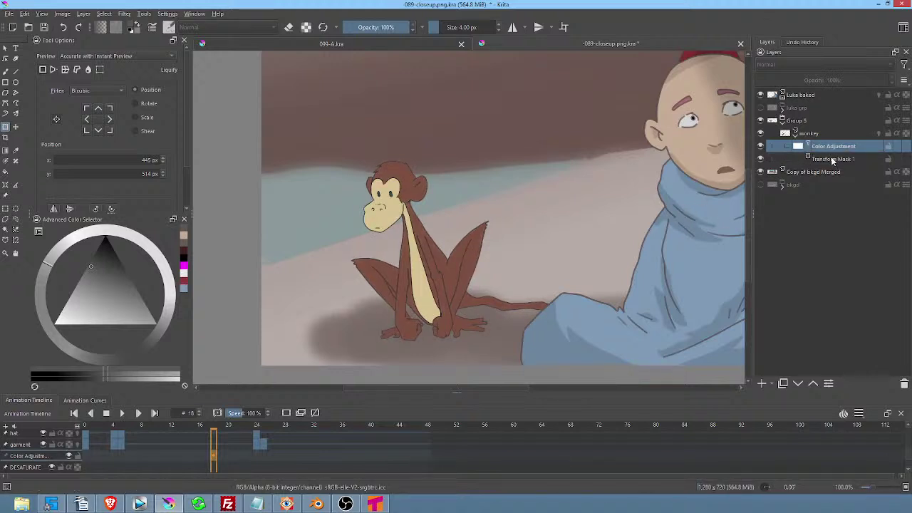
Rename the group containing the monkey layer to "monkey grp".
{"action": "left_click", "coordinate": [808, 135]}
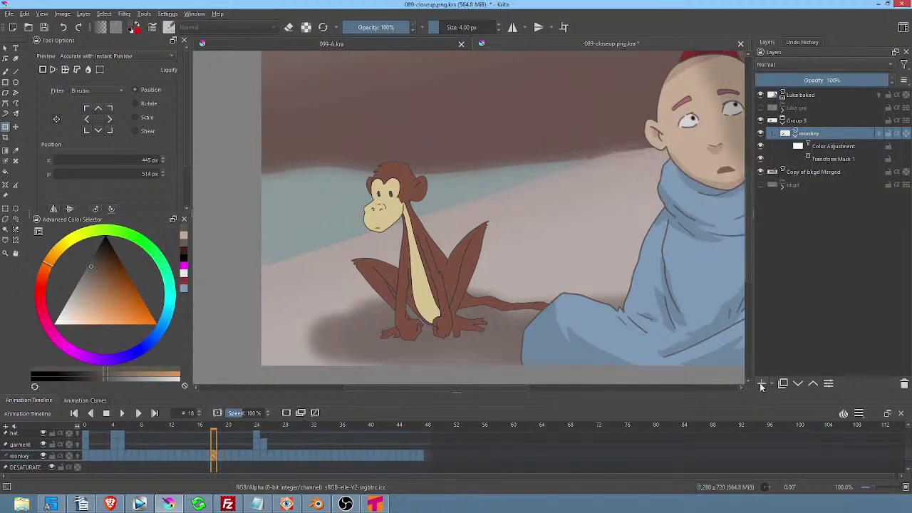
{"action": "double_click", "coordinate": [801, 121]}
{"action": "type", "text": "nkey grp"}
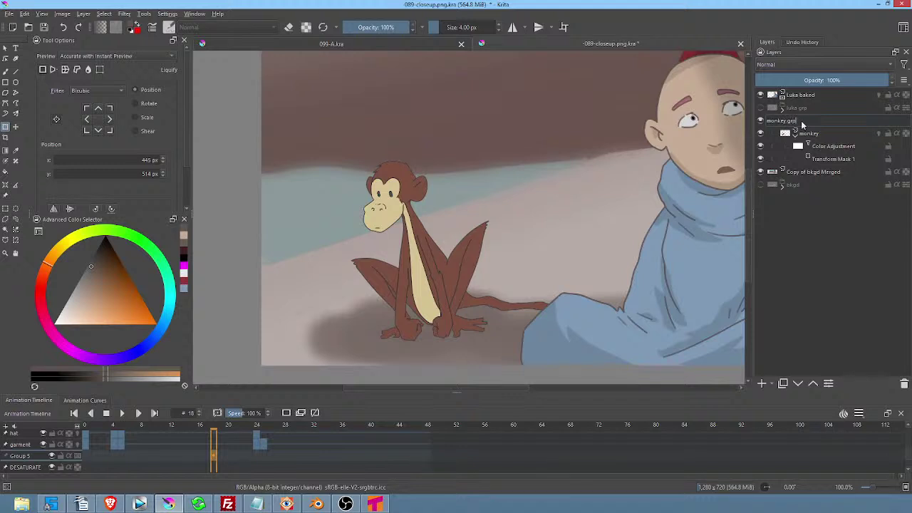
{"action": "key", "text": "Return"}
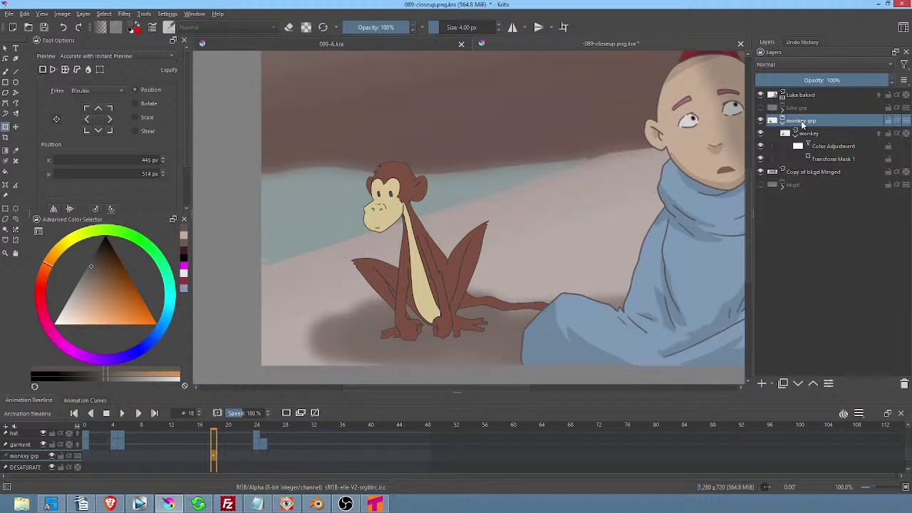
Add a paint layer named "shd" directly above the monkey layer and turn on its alpha inheritance.
{"action": "left_click", "coordinate": [797, 135]}
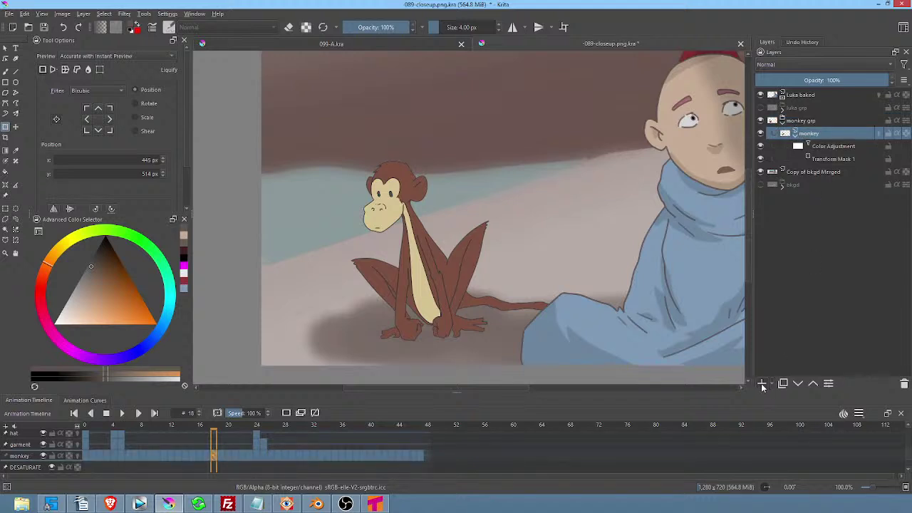
{"action": "left_click", "coordinate": [761, 386]}
{"action": "double_click", "coordinate": [820, 134]}
{"action": "type", "text": "shd"}
{"action": "key", "text": "Return"}
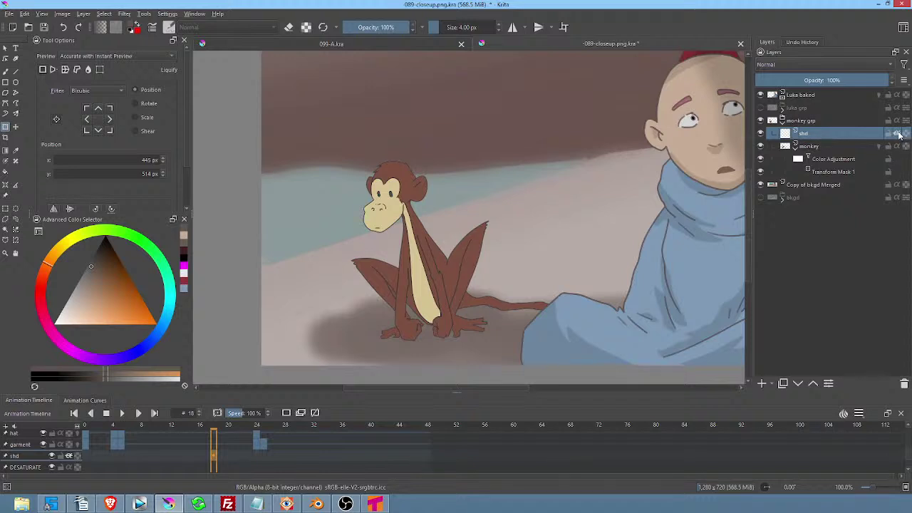
Create blank keyframes on the shd layer at frames 0 and 4, matching the monkey's head turns.
{"action": "left_click_drag", "start_coordinate": [540, 210], "coordinate": [533, 202]}
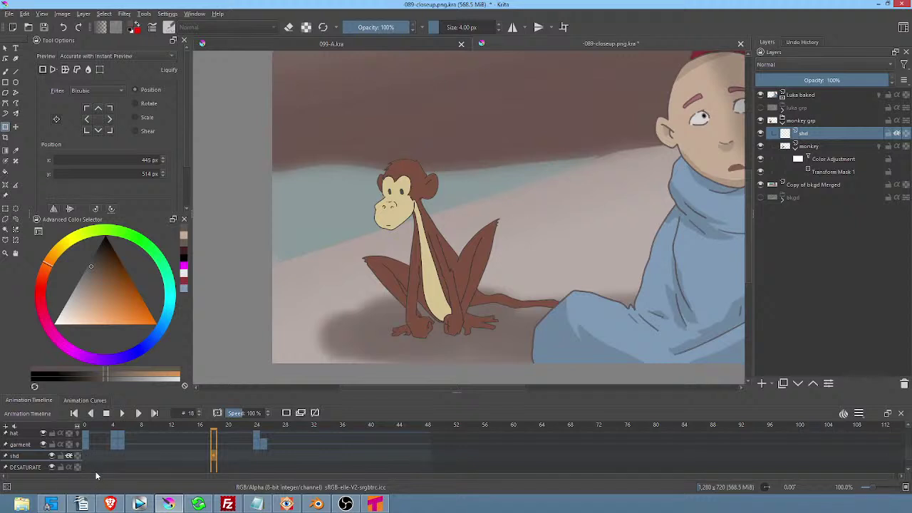
{"action": "left_click", "coordinate": [819, 146]}
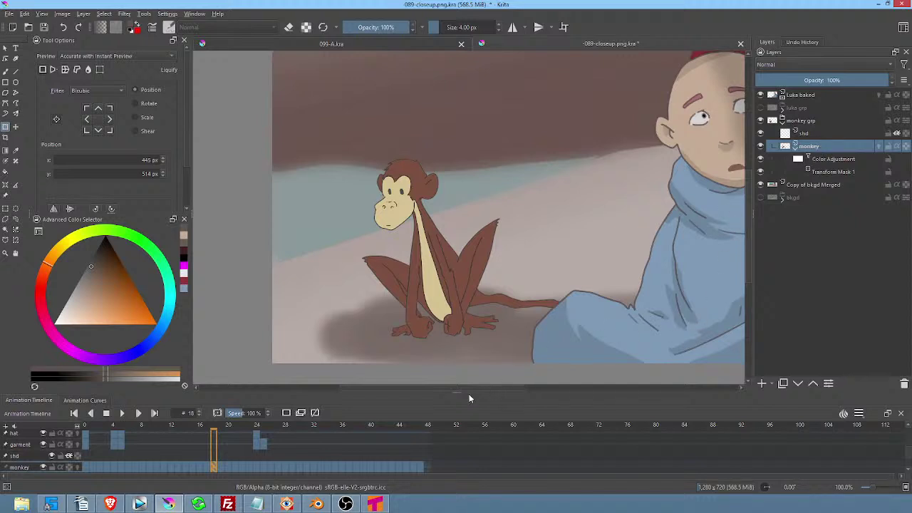
{"action": "left_click_drag", "start_coordinate": [457, 391], "coordinate": [457, 375]}
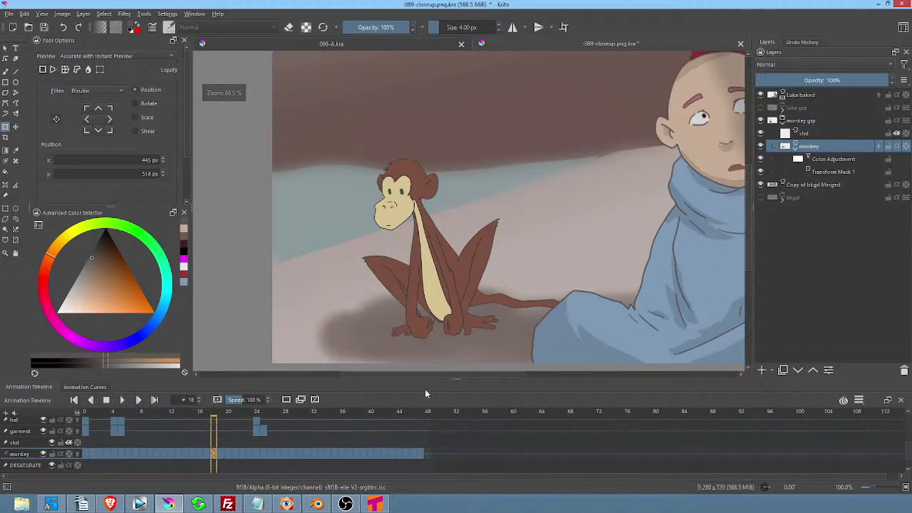
{"action": "left_click", "coordinate": [84, 443]}
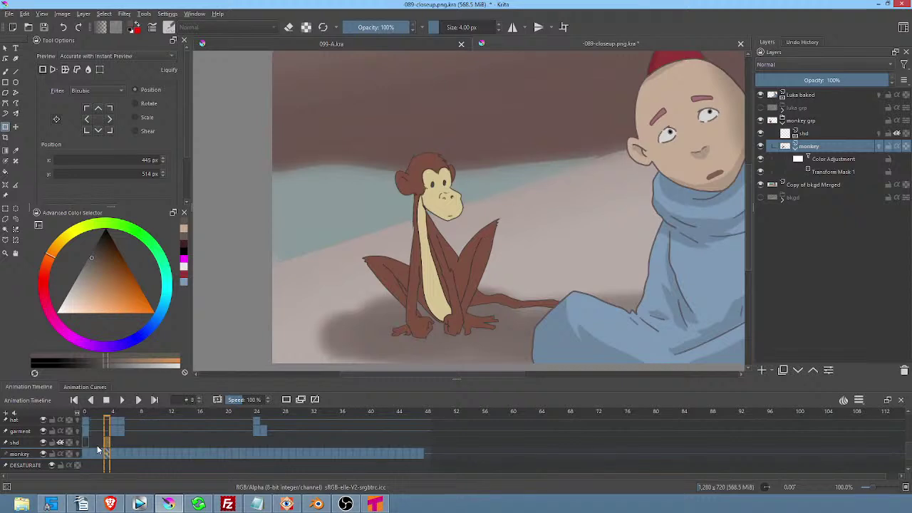
{"action": "left_click", "coordinate": [84, 442]}
{"action": "left_click_drag", "start_coordinate": [92, 446], "coordinate": [112, 444]}
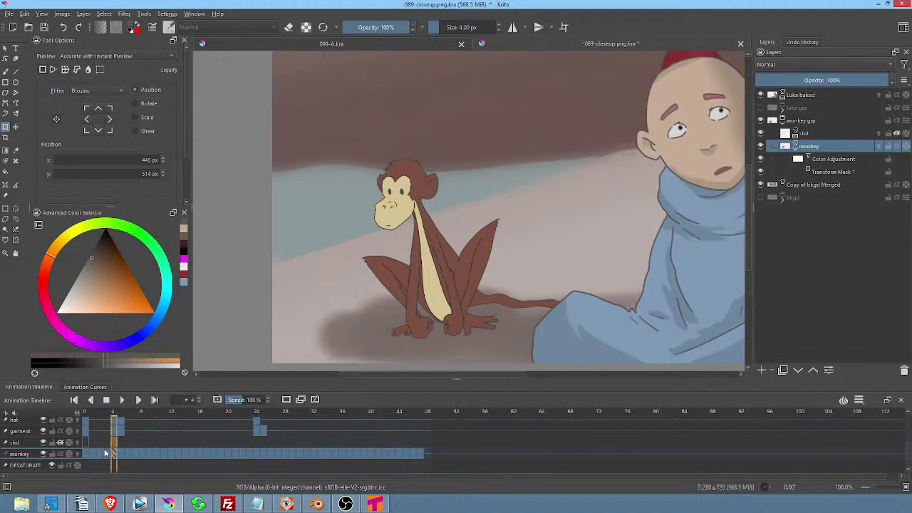
{"action": "left_click_drag", "start_coordinate": [106, 445], "coordinate": [113, 444]}
Clone the shd layer's frame 0 keyframe to frame 8.
{"action": "left_click_drag", "start_coordinate": [125, 419], "coordinate": [206, 429]}
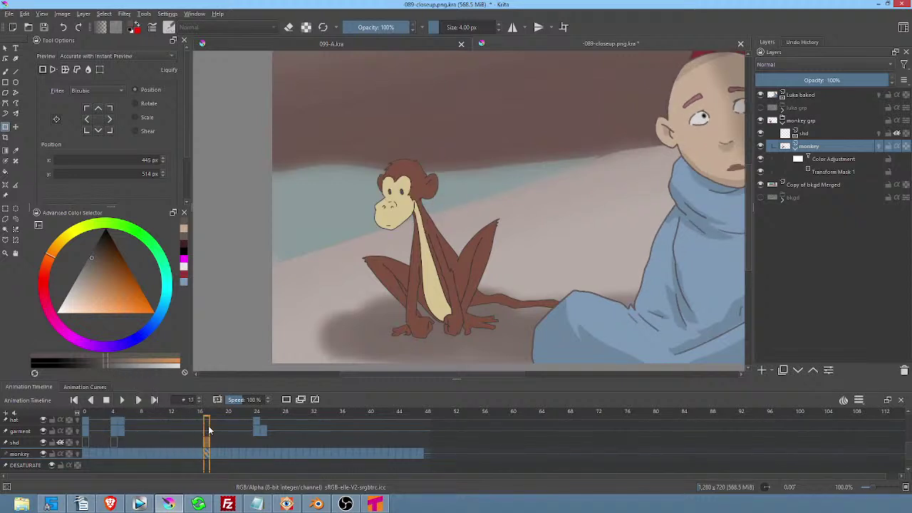
{"action": "left_click", "coordinate": [87, 444]}
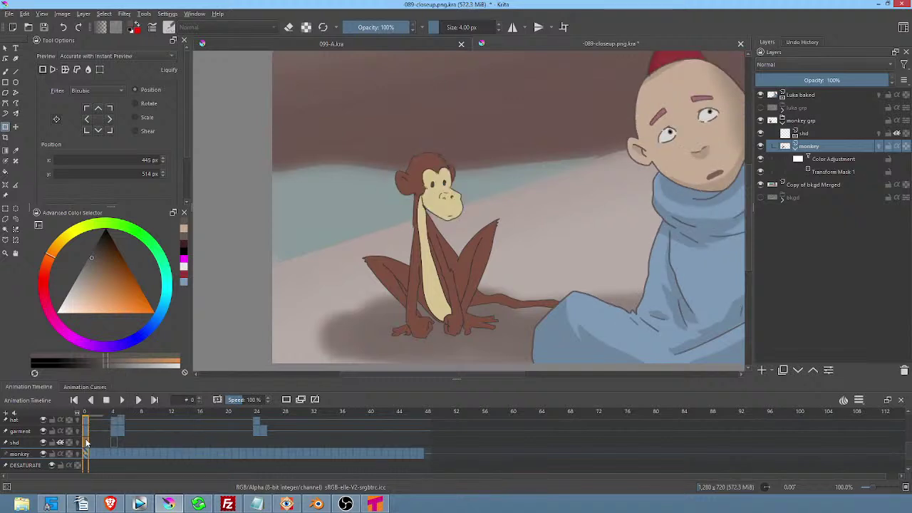
{"action": "right_click", "coordinate": [86, 443]}
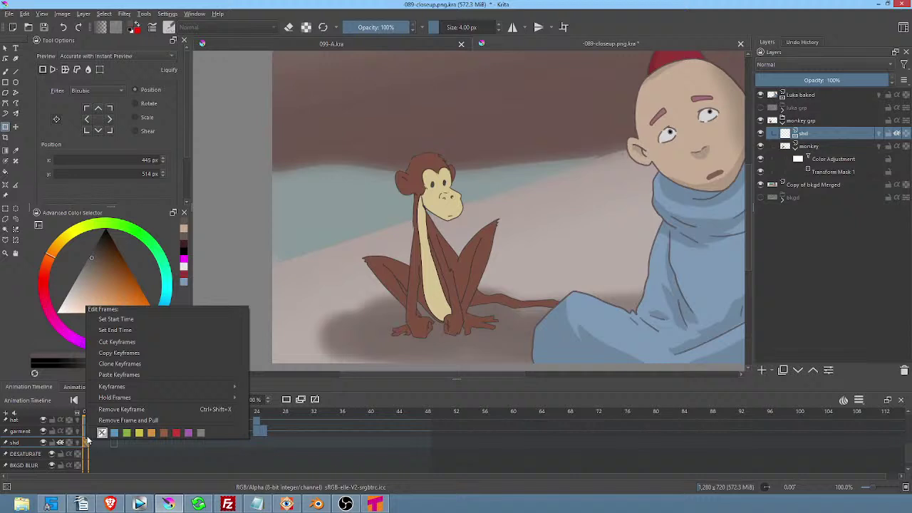
{"action": "left_click", "coordinate": [126, 362]}
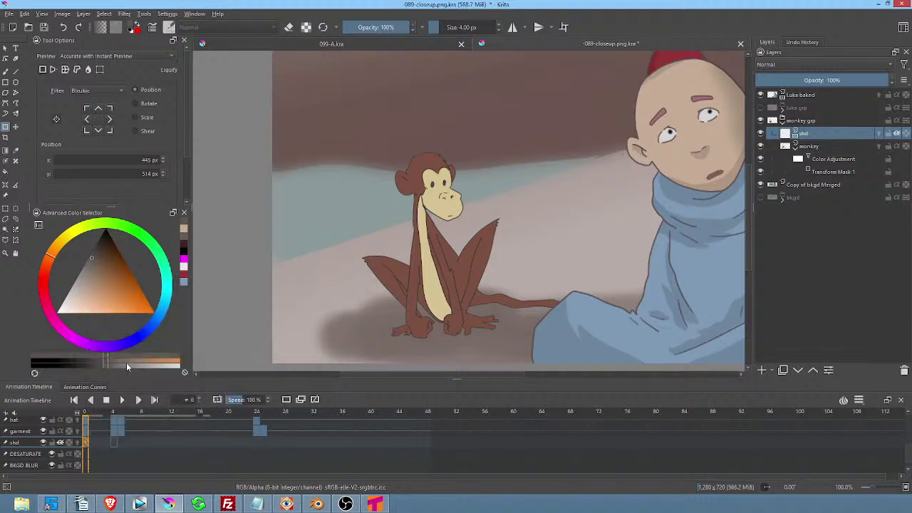
{"action": "left_click", "coordinate": [114, 441]}
{"action": "left_click_drag", "start_coordinate": [129, 413], "coordinate": [142, 419]}
{"action": "right_click", "coordinate": [142, 443]}
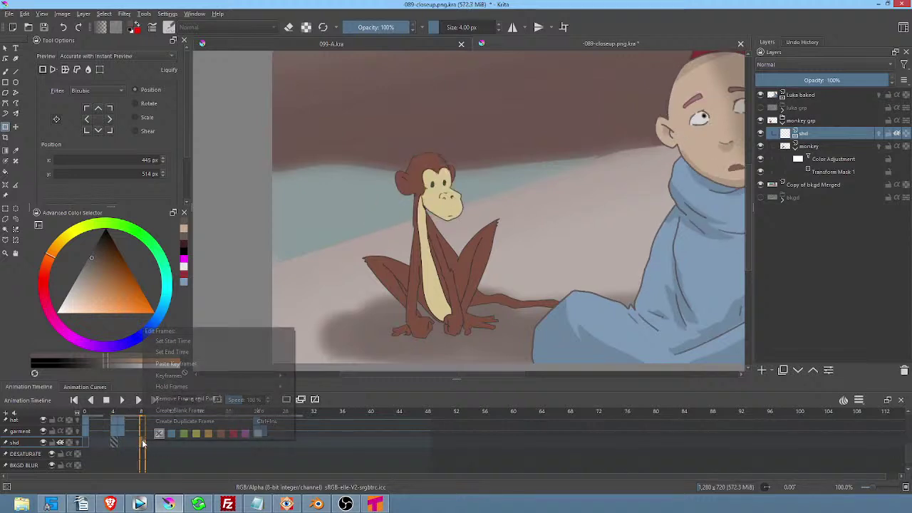
{"action": "left_click", "coordinate": [186, 364]}
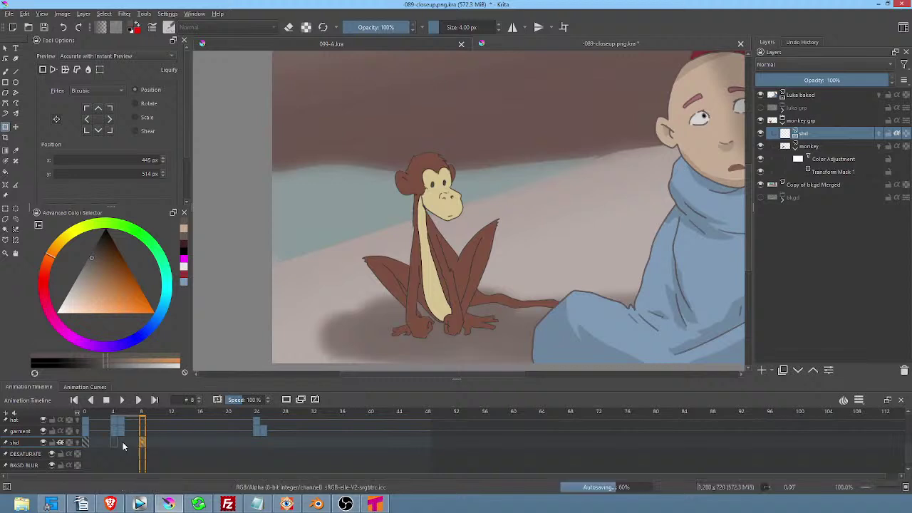
Draw a filled black shadow shape across the monkey's neck on frame 0 of shd, and set the layer's opacity to 16%.
{"action": "left_click", "coordinate": [86, 444]}
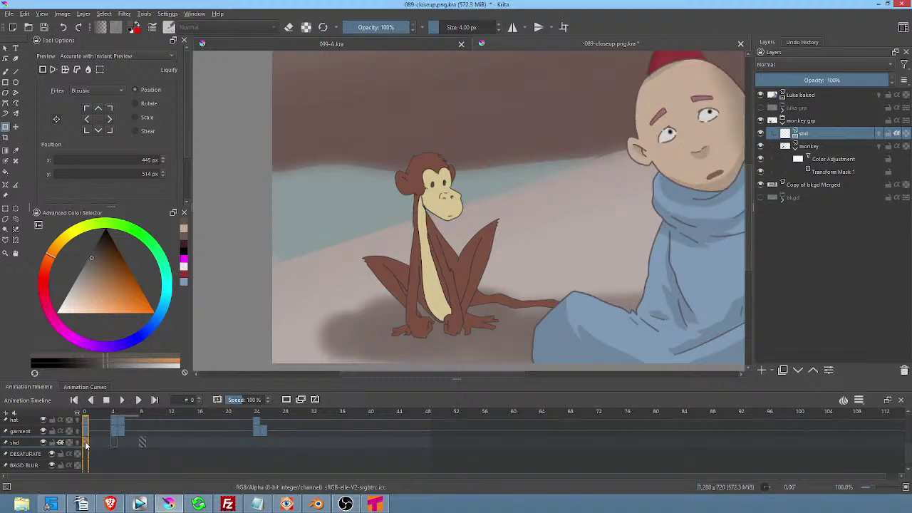
{"action": "key", "text": "b"}
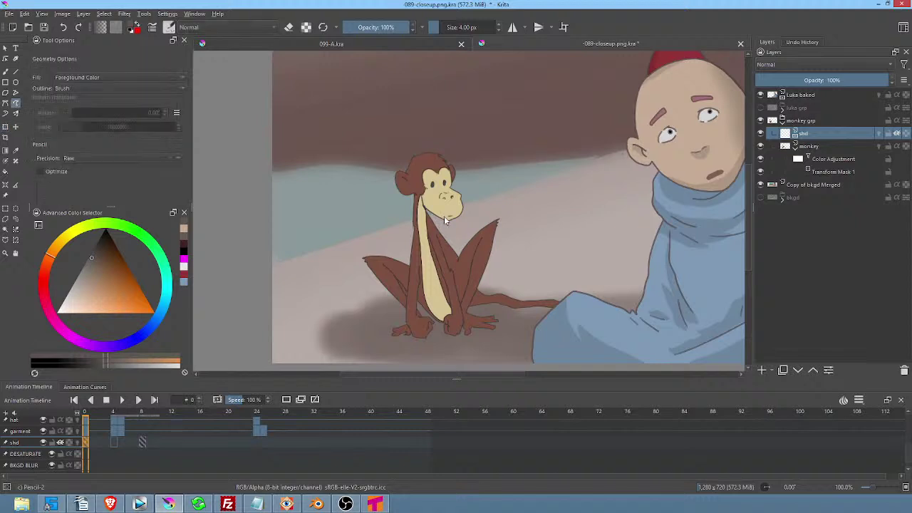
{"action": "left_click", "coordinate": [183, 245]}
{"action": "mouse_move", "coordinate": [438, 225]}
{"action": "left_mouse_down"}
{"action": "mouse_move", "coordinate": [415, 197]}
{"action": "mouse_move", "coordinate": [401, 207]}
{"action": "mouse_move", "coordinate": [400, 235]}
{"action": "mouse_move", "coordinate": [438, 228]}
{"action": "left_mouse_up"}
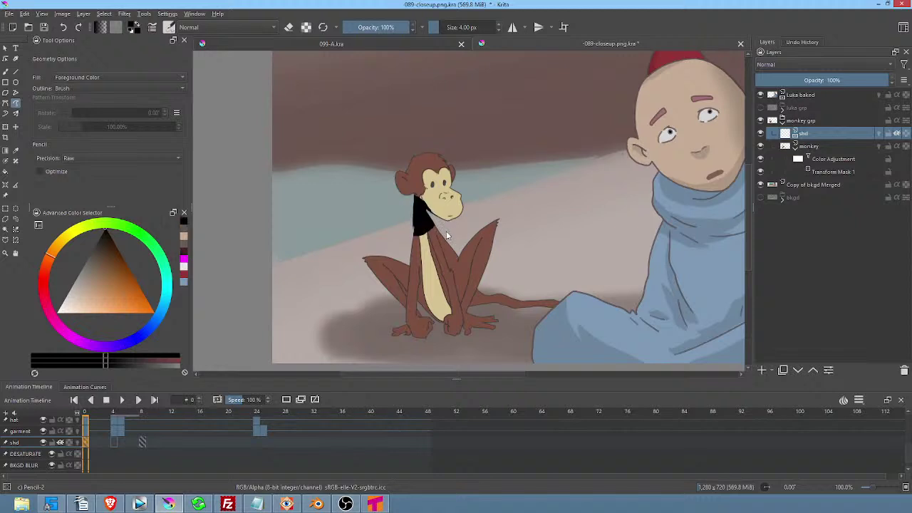
{"action": "left_click_drag", "start_coordinate": [865, 80], "coordinate": [774, 86]}
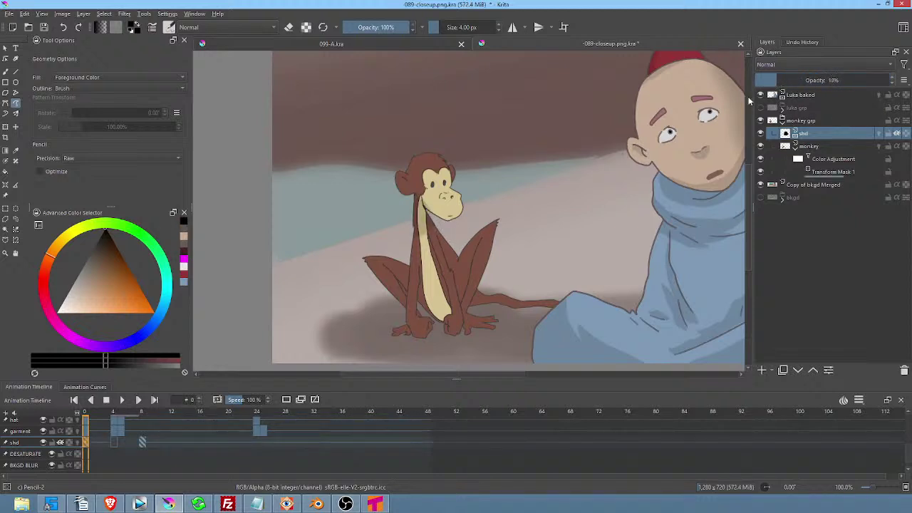
Clone the shd layer's blank frame 4 keyframe to frame 14.
{"action": "left_click", "coordinate": [142, 443]}
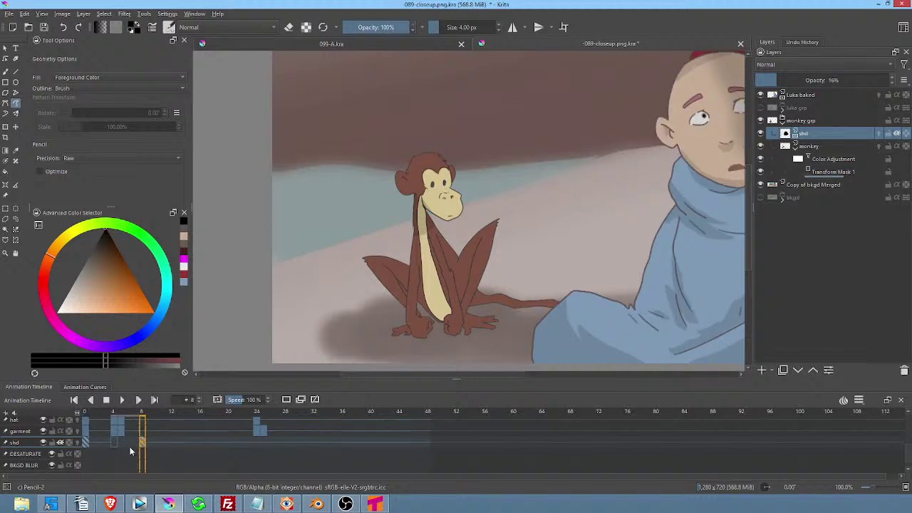
{"action": "left_click", "coordinate": [115, 441]}
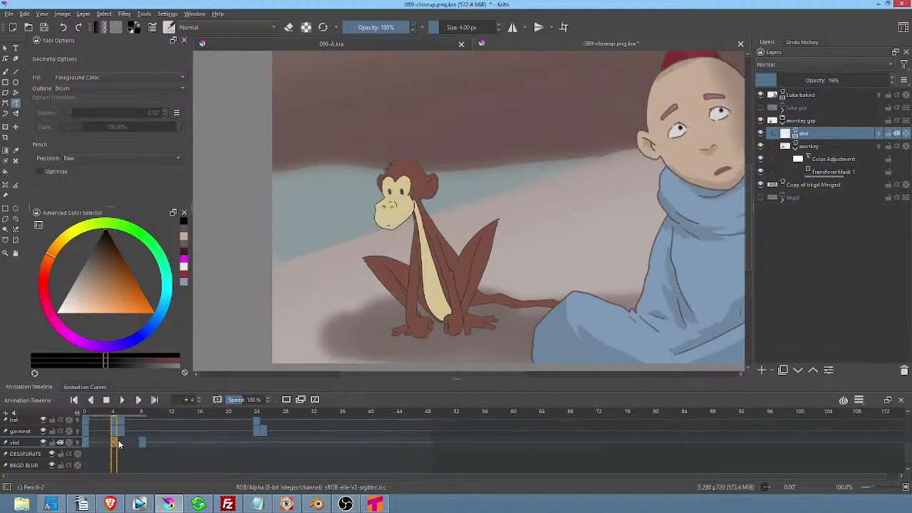
{"action": "right_click", "coordinate": [114, 443]}
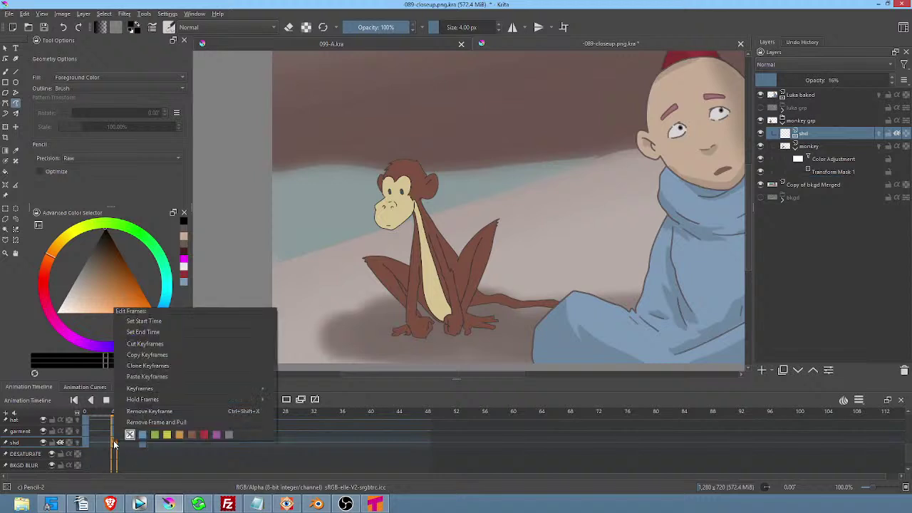
{"action": "left_click", "coordinate": [157, 366]}
{"action": "left_click_drag", "start_coordinate": [144, 414], "coordinate": [189, 423]}
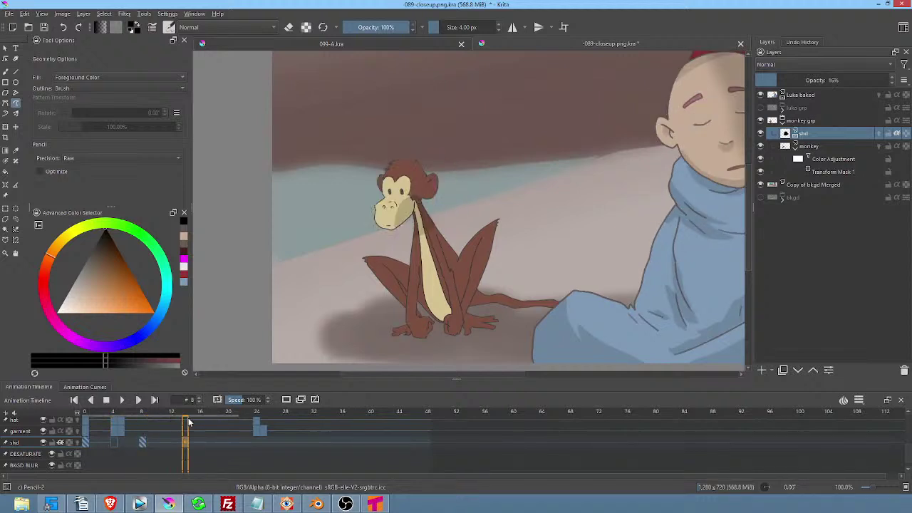
{"action": "right_click", "coordinate": [186, 440]}
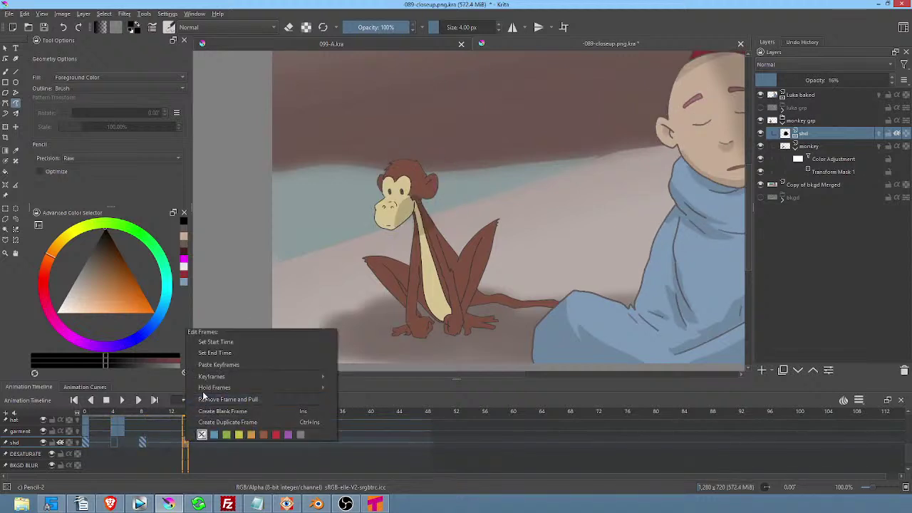
{"action": "left_click", "coordinate": [214, 363]}
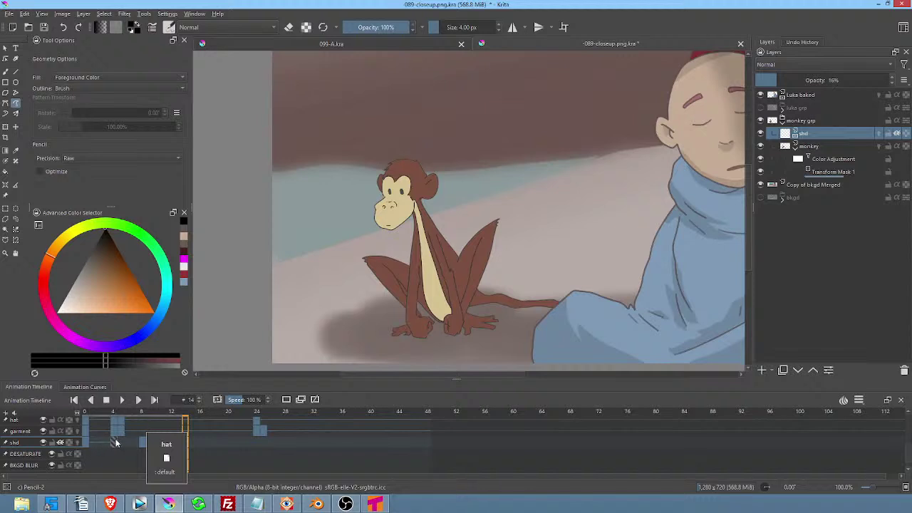
Clone the shd layer's frame 8 shadow keyframe to frame 20, where the monkey's head turns back.
{"action": "left_click", "coordinate": [173, 442]}
{"action": "left_click_drag", "start_coordinate": [176, 414], "coordinate": [235, 421]}
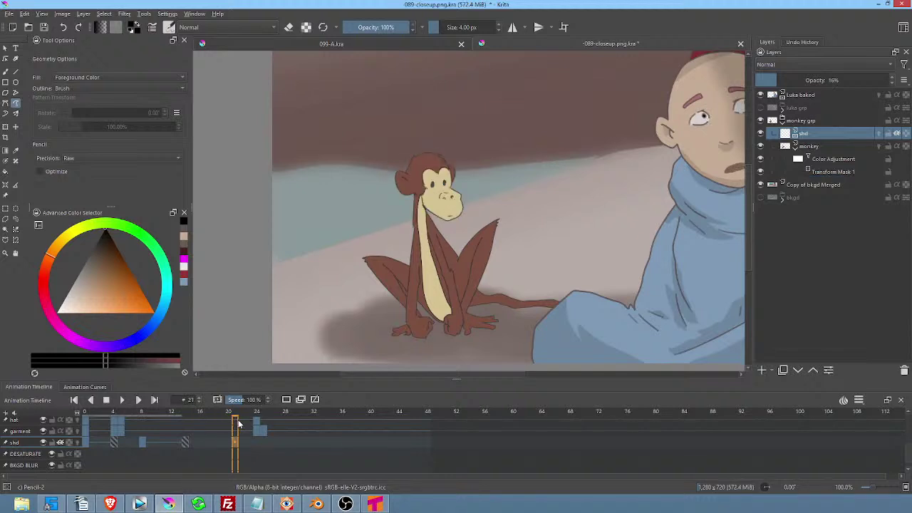
{"action": "left_click", "coordinate": [144, 442]}
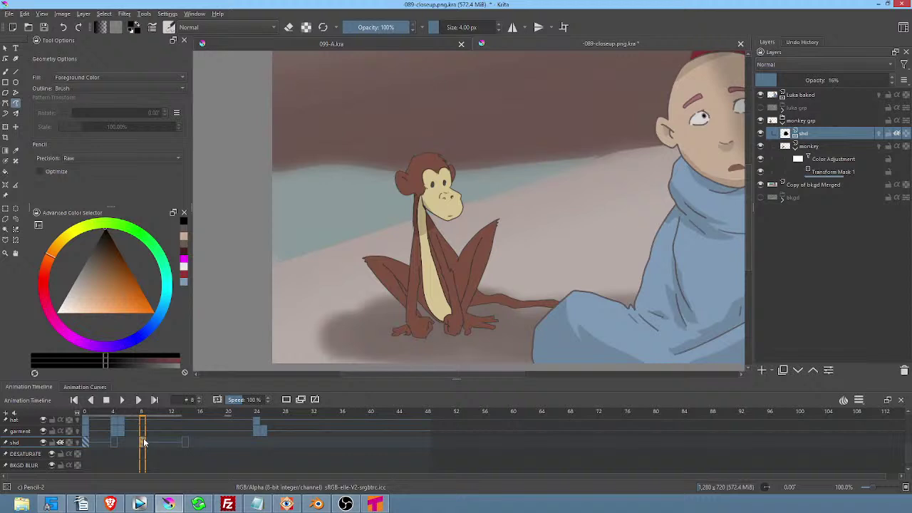
{"action": "right_click", "coordinate": [144, 439]}
{"action": "left_click", "coordinate": [187, 352]}
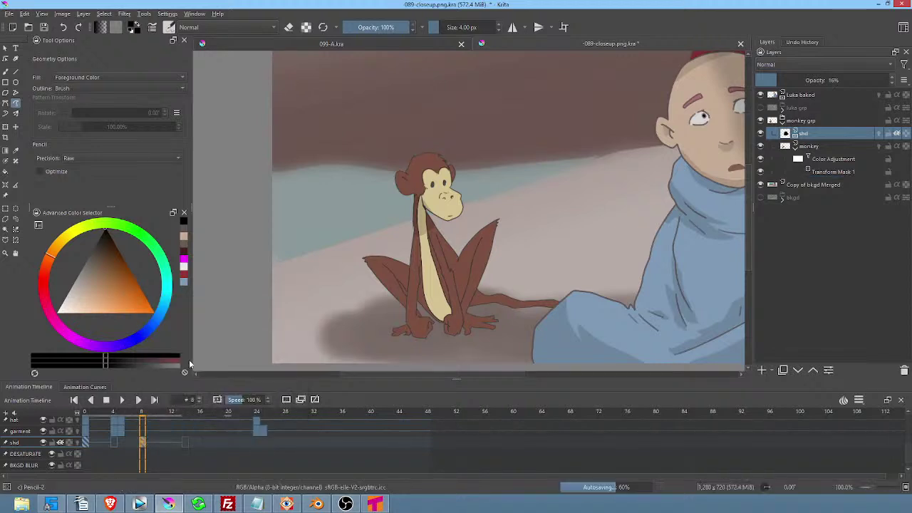
{"action": "left_click", "coordinate": [215, 440]}
{"action": "left_click_drag", "start_coordinate": [221, 443], "coordinate": [225, 443]}
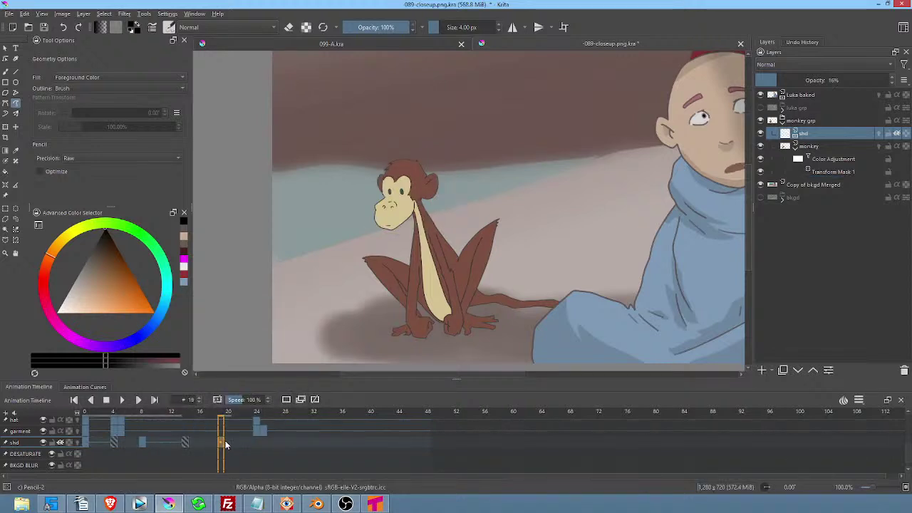
{"action": "right_click", "coordinate": [230, 441]}
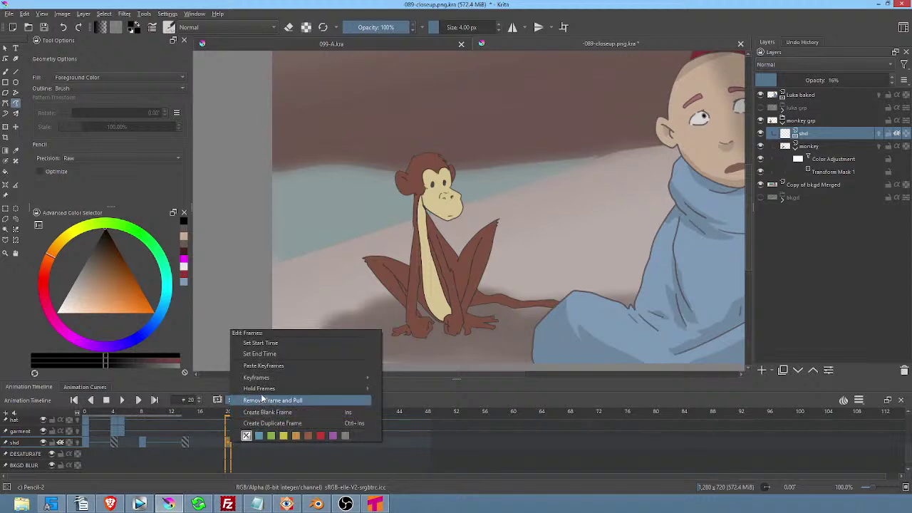
{"action": "left_click", "coordinate": [281, 366]}
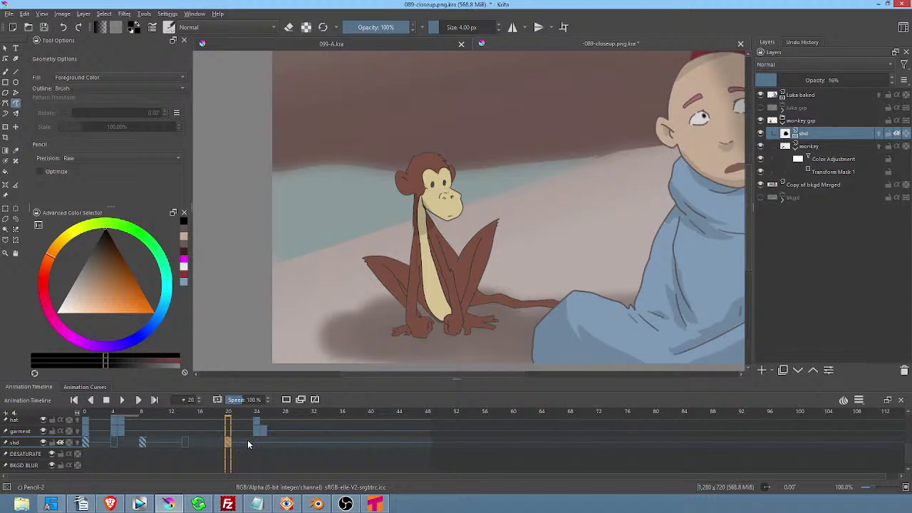
Clone the shd layer's frame 4 keyframe to frame 27 and create a blank keyframe at frame 36.
{"action": "left_click_drag", "start_coordinate": [235, 413], "coordinate": [271, 419]}
{"action": "left_click", "coordinate": [183, 443]}
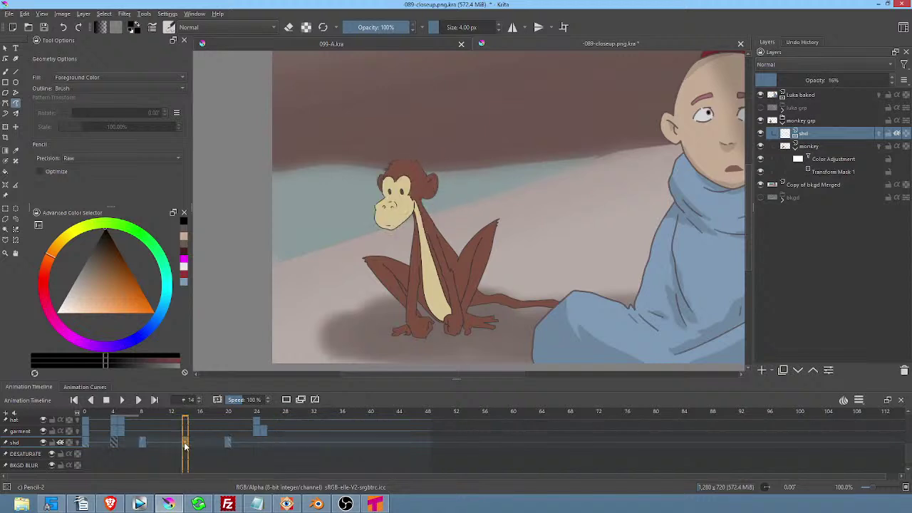
{"action": "left_click", "coordinate": [113, 440]}
{"action": "right_click", "coordinate": [113, 440]}
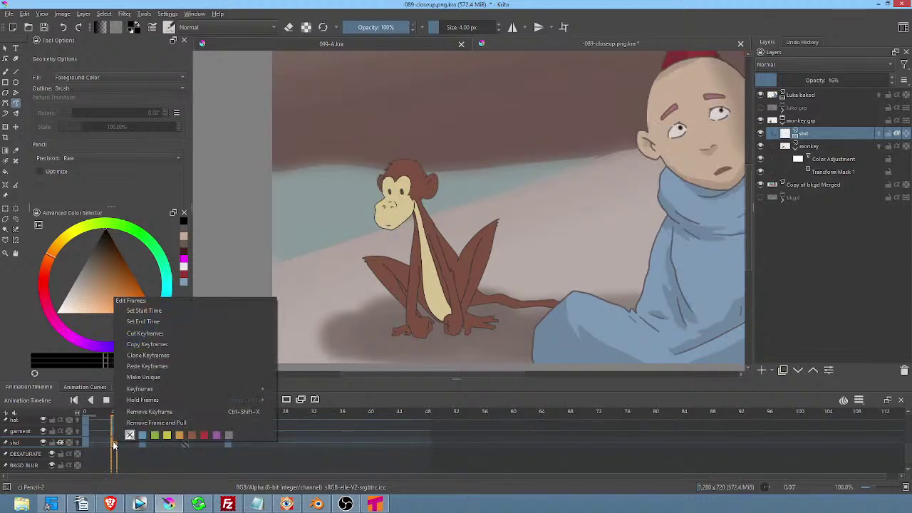
{"action": "left_click", "coordinate": [167, 355]}
{"action": "left_click_drag", "start_coordinate": [260, 445], "coordinate": [278, 440]}
{"action": "right_click", "coordinate": [278, 442]}
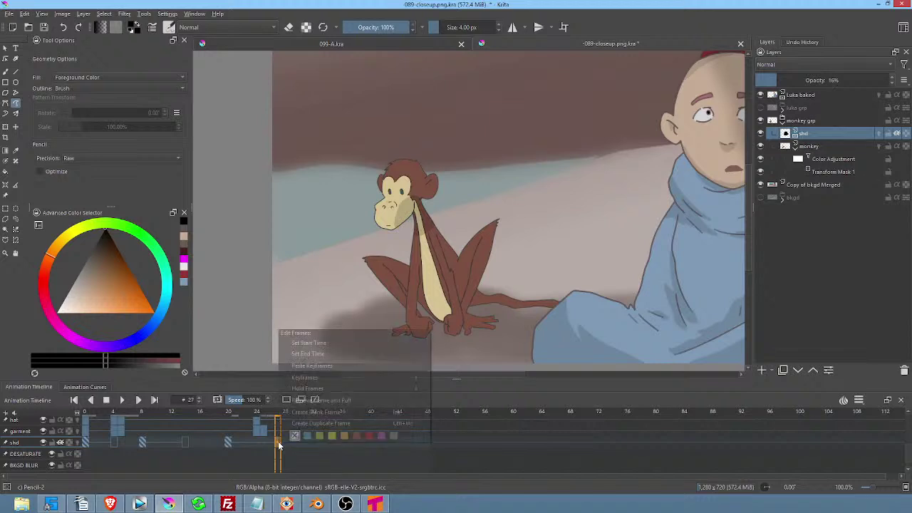
{"action": "left_click", "coordinate": [307, 366]}
{"action": "left_click_drag", "start_coordinate": [287, 414], "coordinate": [340, 423]}
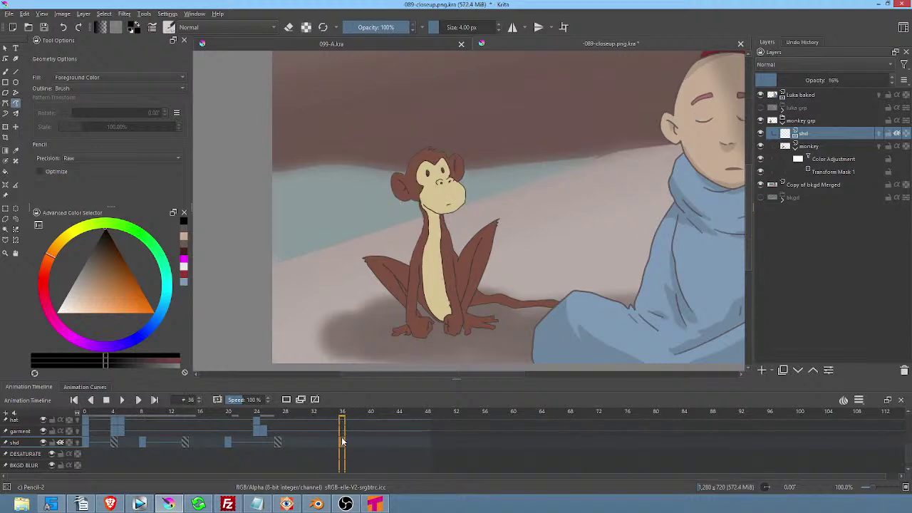
{"action": "left_click", "coordinate": [342, 441]}
Draw filled black shadow shapes over the monkey's lower face, body and limbs on frame 0 of shd.
{"action": "left_click", "coordinate": [85, 442]}
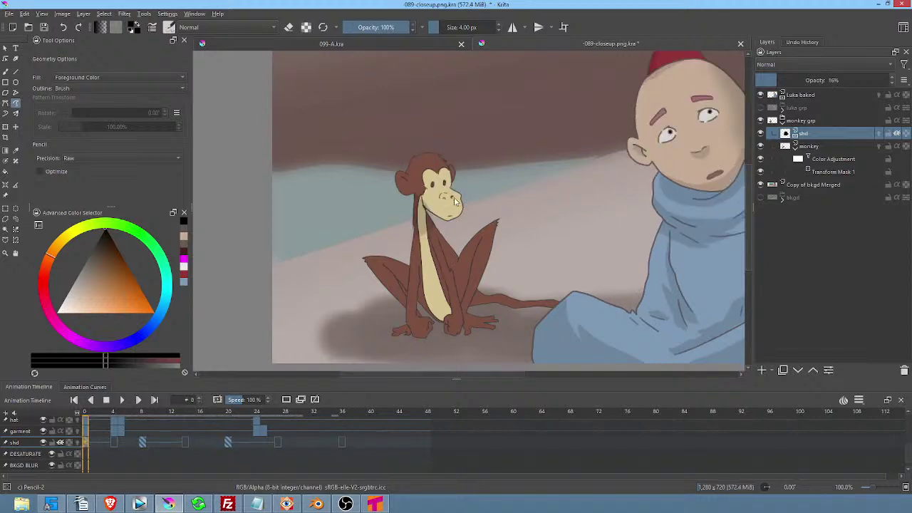
{"action": "mouse_move", "coordinate": [443, 218]}
{"action": "left_mouse_down"}
{"action": "mouse_move", "coordinate": [409, 182]}
{"action": "mouse_move", "coordinate": [392, 184]}
{"action": "mouse_move", "coordinate": [419, 197]}
{"action": "left_mouse_up"}
{"action": "key", "text": "ctrl+z"}
{"action": "key", "text": "ctrl+z"}
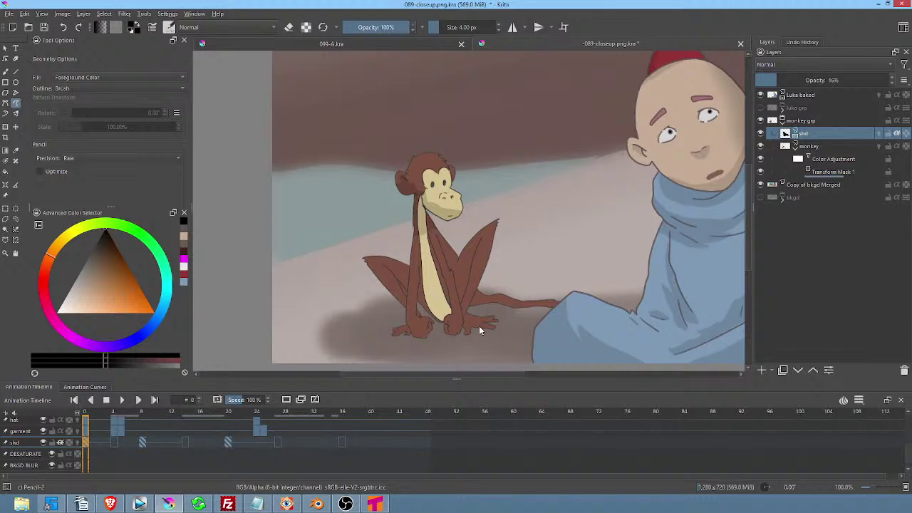
{"action": "mouse_move", "coordinate": [468, 336]}
{"action": "left_mouse_down"}
{"action": "mouse_move", "coordinate": [482, 247]}
{"action": "mouse_move", "coordinate": [464, 270]}
{"action": "mouse_move", "coordinate": [418, 224]}
{"action": "left_mouse_up"}
{"action": "mouse_move", "coordinate": [412, 267]}
{"action": "left_mouse_down"}
{"action": "mouse_move", "coordinate": [409, 293]}
{"action": "mouse_move", "coordinate": [378, 268]}
{"action": "mouse_move", "coordinate": [388, 302]}
{"action": "mouse_move", "coordinate": [382, 340]}
{"action": "mouse_move", "coordinate": [479, 337]}
{"action": "left_mouse_up"}
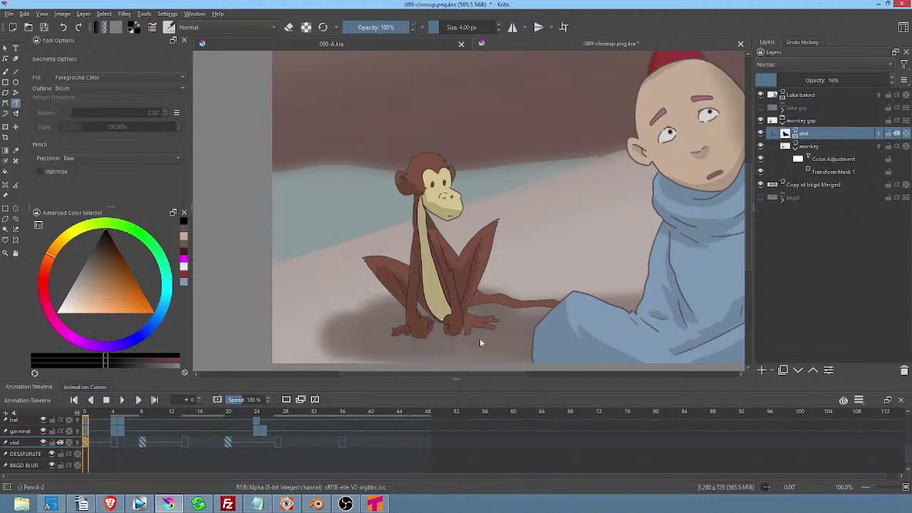
Set the shd layer's opacity to 13% and add a filled shadow along the monkey's tail and foot on frame 0.
{"action": "middle_click", "coordinate": [525, 232]}
{"action": "left_click", "coordinate": [771, 84]}
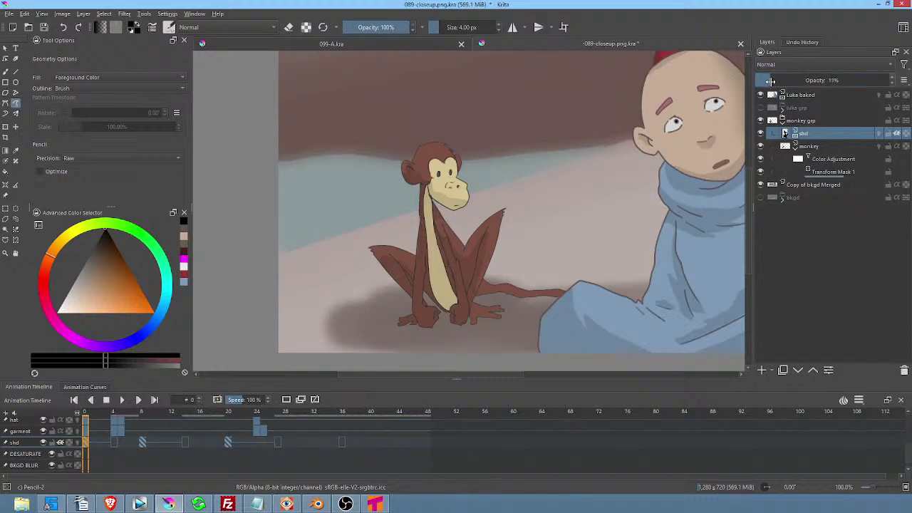
{"action": "key", "text": "ctrl"}
{"action": "left_click", "coordinate": [786, 81]}
{"action": "middle_click", "coordinate": [570, 171]}
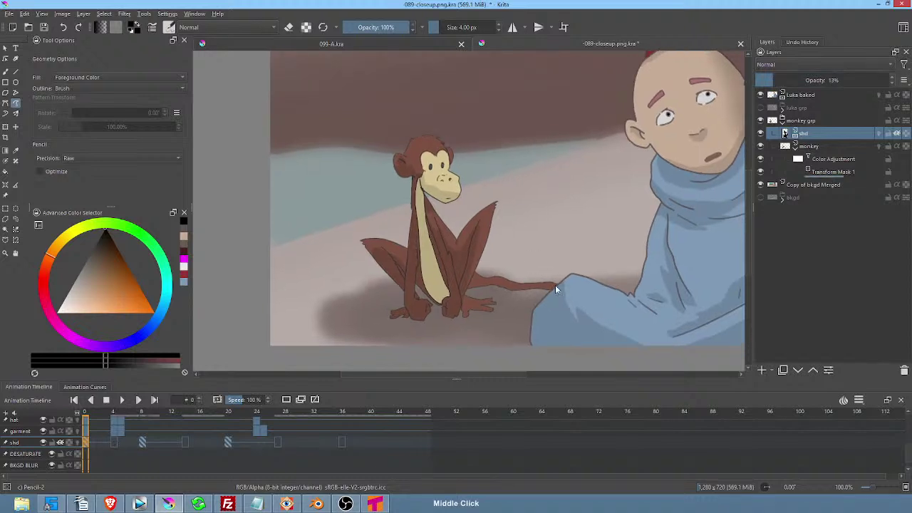
{"action": "mouse_move", "coordinate": [561, 291]}
{"action": "left_mouse_down"}
{"action": "mouse_move", "coordinate": [473, 282]}
{"action": "mouse_move", "coordinate": [476, 291]}
{"action": "mouse_move", "coordinate": [563, 295]}
{"action": "mouse_move", "coordinate": [476, 306]}
{"action": "left_mouse_up"}
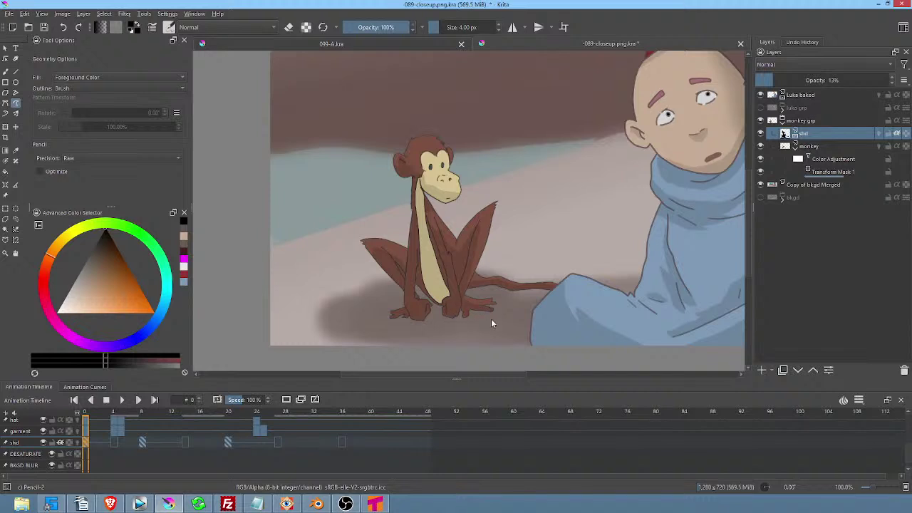
Copy a freehand selection around the monkey from shd frame 0, paste it into the active layer on frame 4, and deselect.
{"action": "key", "text": "ctrl+r"}
{"action": "mouse_move", "coordinate": [499, 96]}
{"action": "left_mouse_down"}
{"action": "mouse_move", "coordinate": [306, 214]}
{"action": "mouse_move", "coordinate": [589, 317]}
{"action": "mouse_move", "coordinate": [557, 148]}
{"action": "left_mouse_up"}
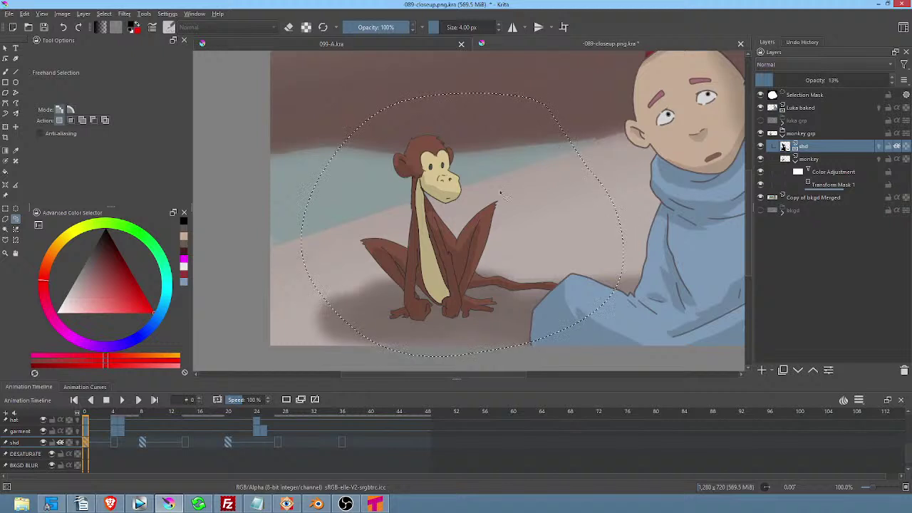
{"action": "left_click", "coordinate": [114, 443]}
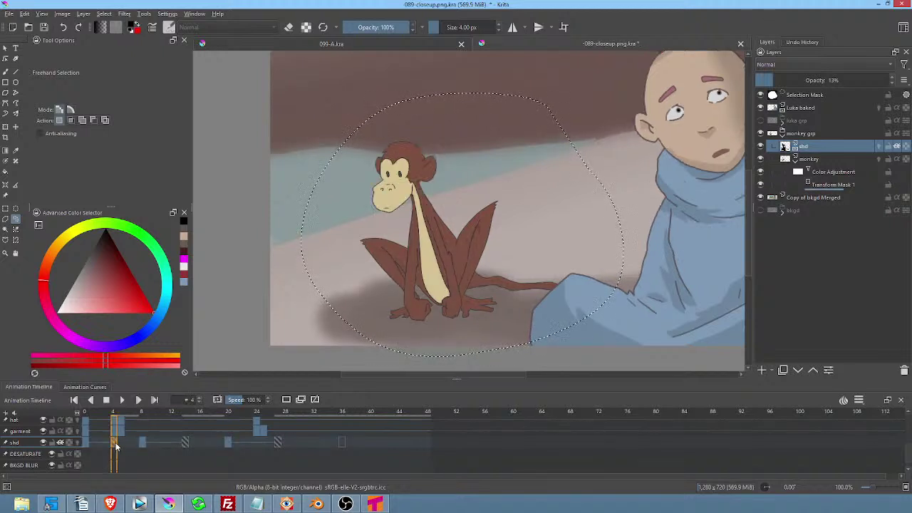
{"action": "left_click", "coordinate": [25, 13]}
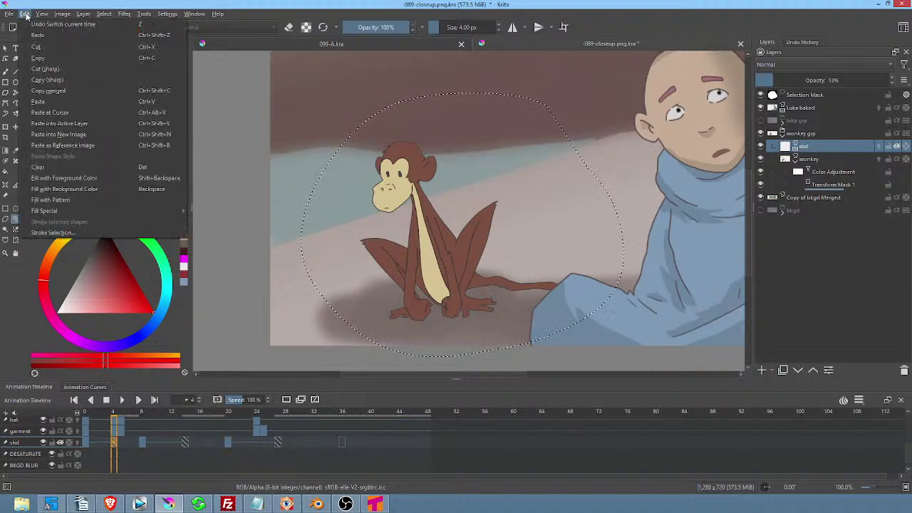
{"action": "left_click", "coordinate": [47, 124]}
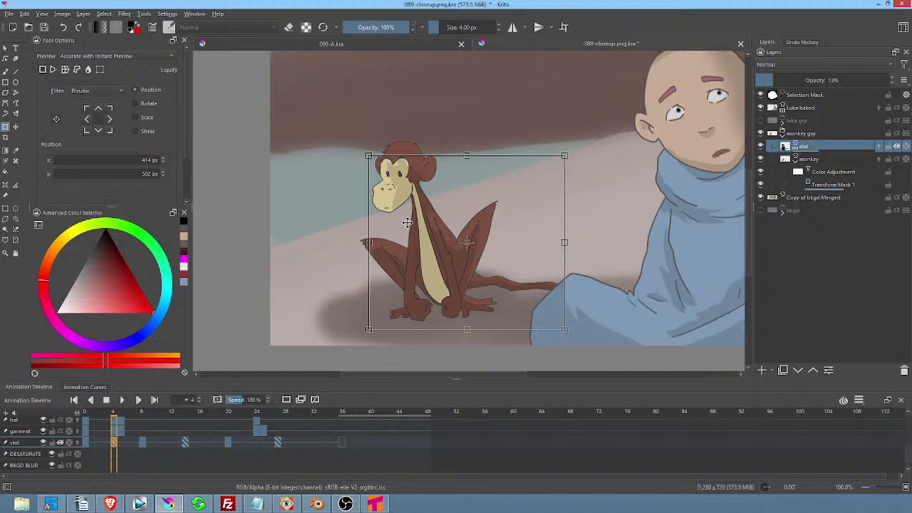
{"action": "key", "text": "b"}
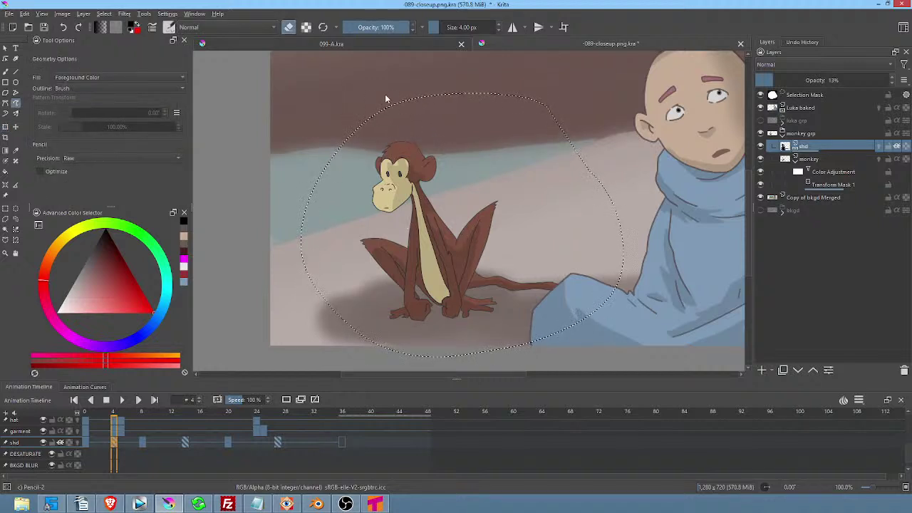
{"action": "key", "text": "ctrl+shift+a"}
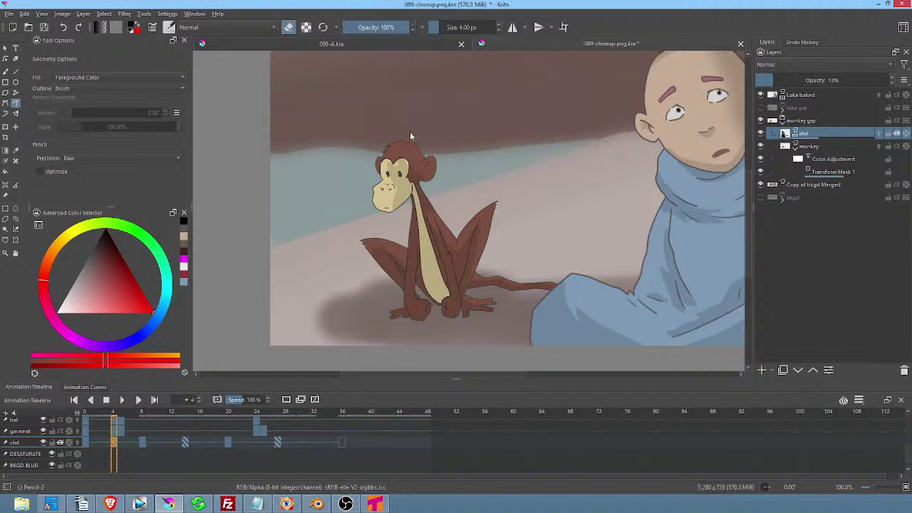
Erase the pasted head shading on frame 4 and draw a new filled shadow fitting the monkey's turned head.
{"action": "mouse_move", "coordinate": [413, 114]}
{"action": "left_mouse_down"}
{"action": "mouse_move", "coordinate": [382, 129]}
{"action": "mouse_move", "coordinate": [345, 176]}
{"action": "mouse_move", "coordinate": [360, 219]}
{"action": "mouse_move", "coordinate": [401, 210]}
{"action": "mouse_move", "coordinate": [441, 136]}
{"action": "left_mouse_up"}
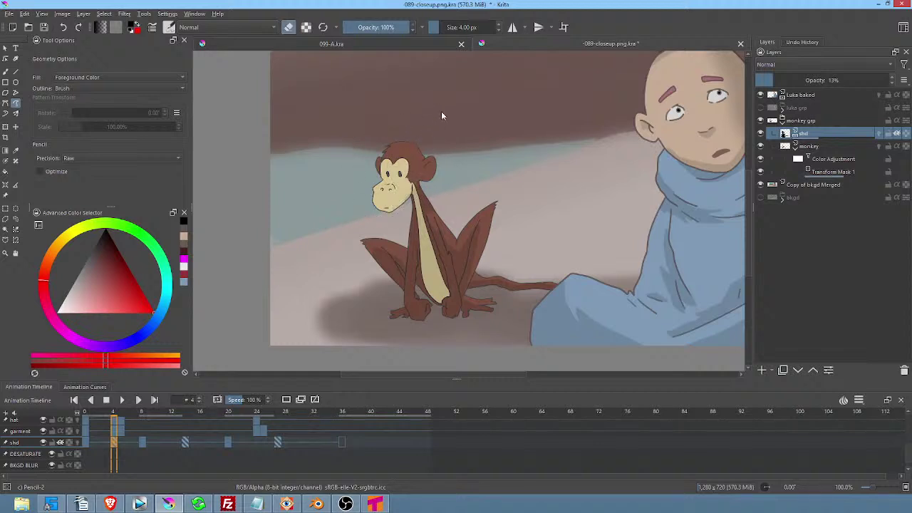
{"action": "key", "text": "e"}
{"action": "mouse_move", "coordinate": [431, 167]}
{"action": "left_mouse_down"}
{"action": "mouse_move", "coordinate": [400, 153]}
{"action": "mouse_move", "coordinate": [375, 166]}
{"action": "mouse_move", "coordinate": [366, 194]}
{"action": "left_mouse_up"}
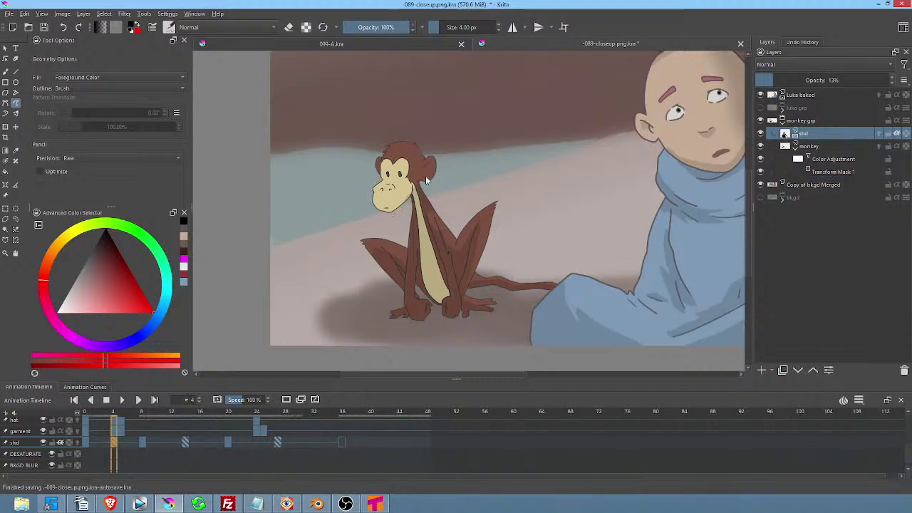
Paste the copied monkey shading into the active shd layer on frame 36.
{"action": "scroll", "coordinate": [438, 176], "scroll_direction": "down", "scroll_amount": 1}
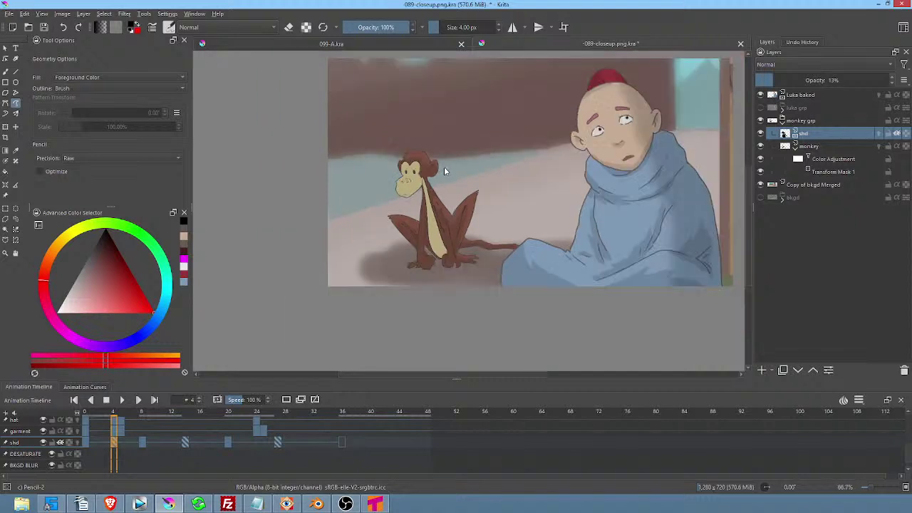
{"action": "key", "text": "space"}
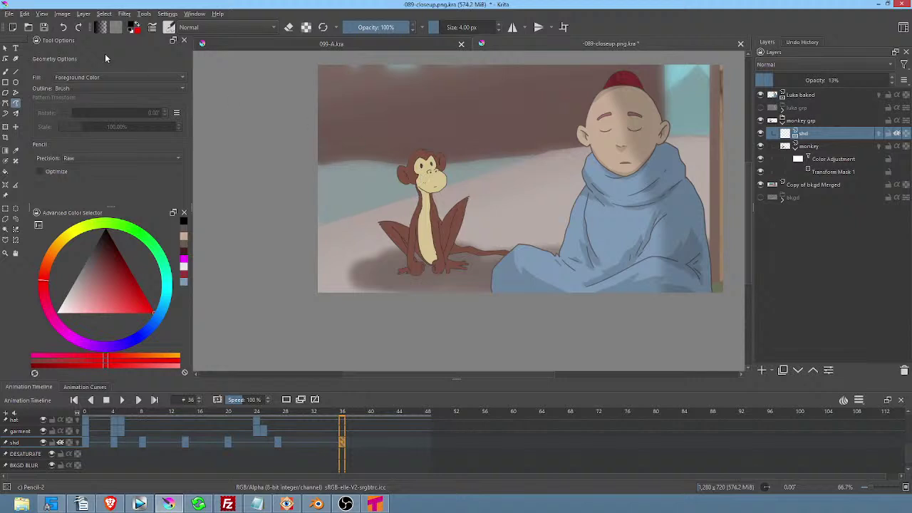
{"action": "left_click", "coordinate": [28, 14]}
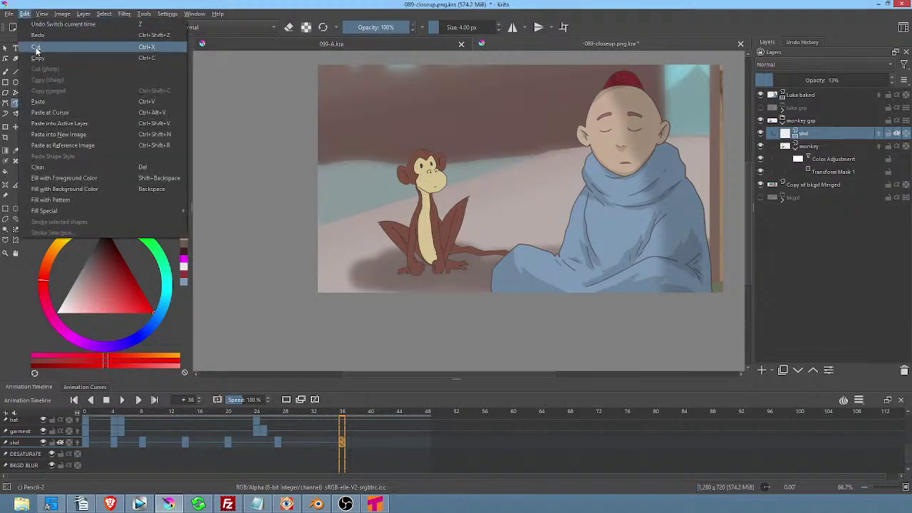
{"action": "left_click", "coordinate": [47, 126]}
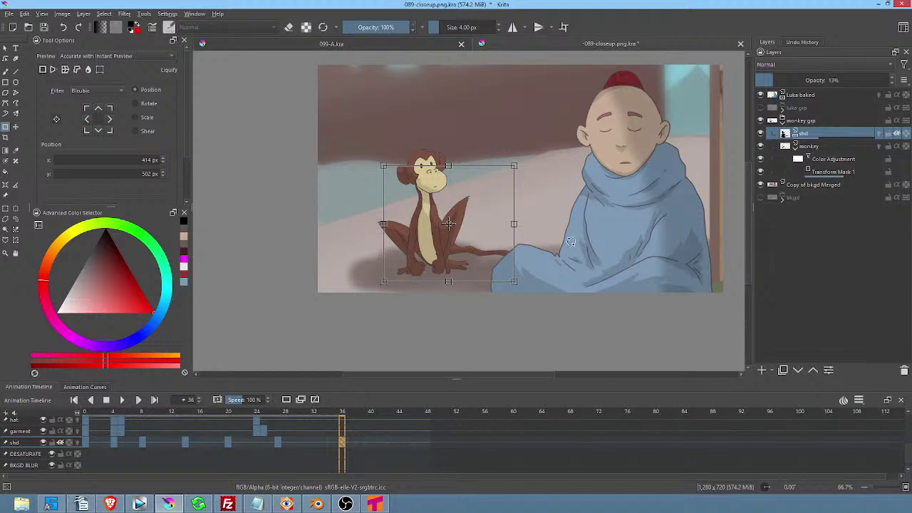
{"action": "key", "text": "Return"}
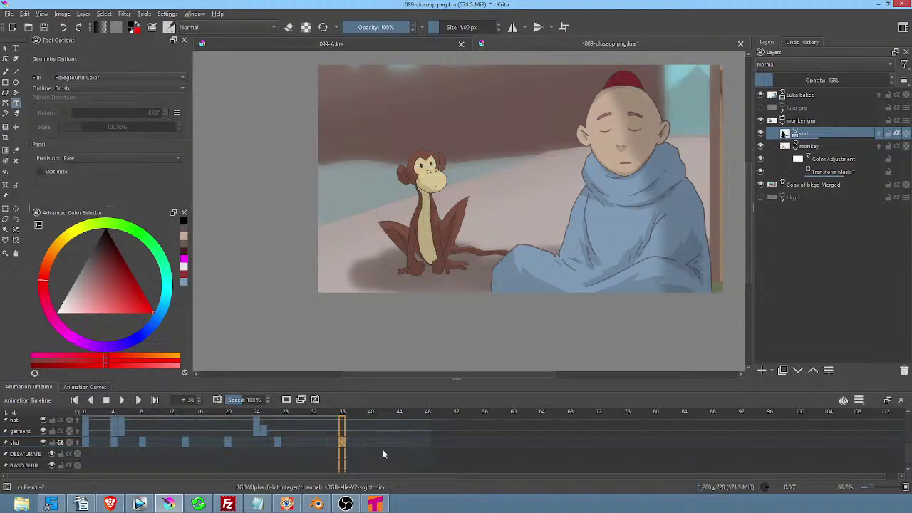
Step back through the animation from frame 36 to frame 0 to check the monkey's shading on each head turn.
{"action": "key", "text": "Left"}
{"action": "key", "text": "Left"}
{"action": "key", "text": "Left"}
{"action": "key", "text": "Left"}
{"action": "key", "text": "Left"}
{"action": "key", "text": "Left"}
{"action": "key", "text": "Left"}
{"action": "key", "text": "Left"}
{"action": "key", "text": "Left"}
{"action": "key", "text": "Left"}
{"action": "key", "text": "Left"}
{"action": "key", "text": "Left"}
{"action": "key", "text": "Left"}
{"action": "key", "text": "Left"}
{"action": "key", "text": "Left"}
{"action": "key", "text": "Left"}
{"action": "key", "text": "Left"}
{"action": "key", "text": "Left"}
{"action": "key", "text": "Left"}
{"action": "key", "text": "Left"}
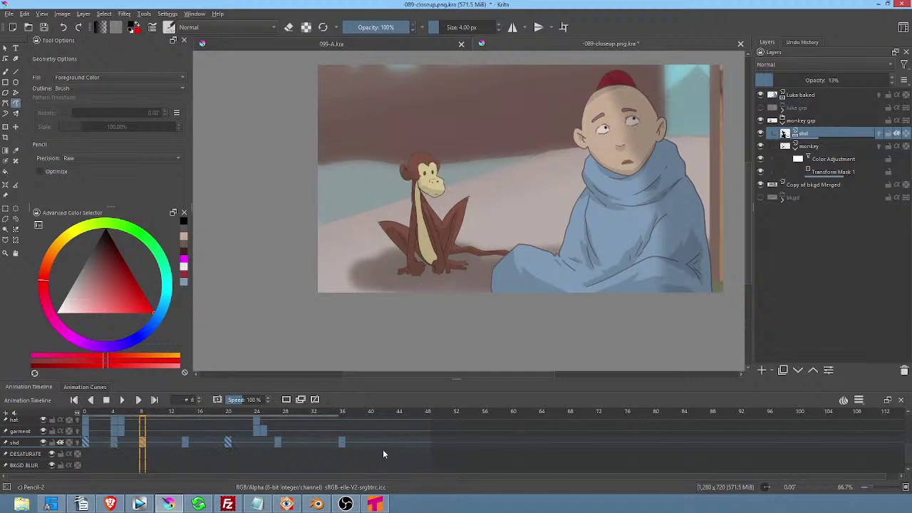
{"action": "key", "text": "Left"}
{"action": "key", "text": "Left"}
{"action": "key", "text": "Left"}
{"action": "key", "text": "Left"}
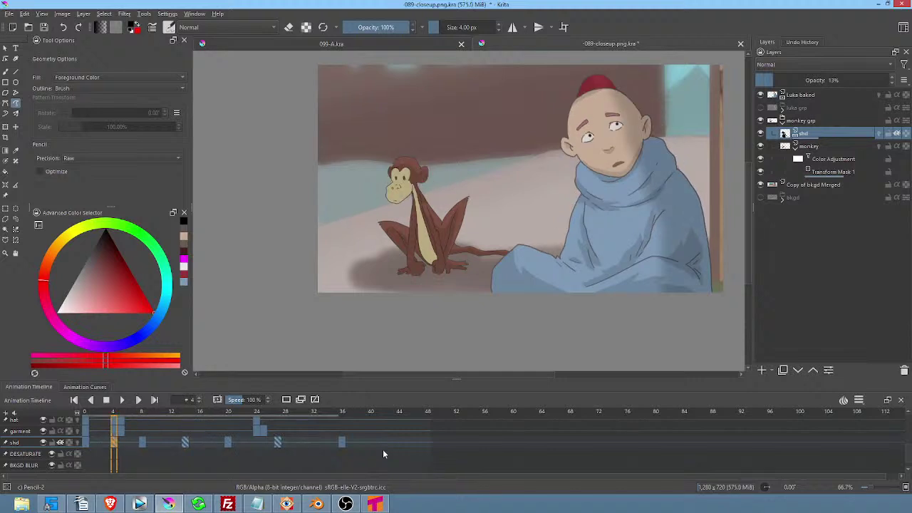
{"action": "key", "text": "Left"}
{"action": "key", "text": "Left"}
{"action": "key", "text": "Left"}
{"action": "key", "text": "Left"}
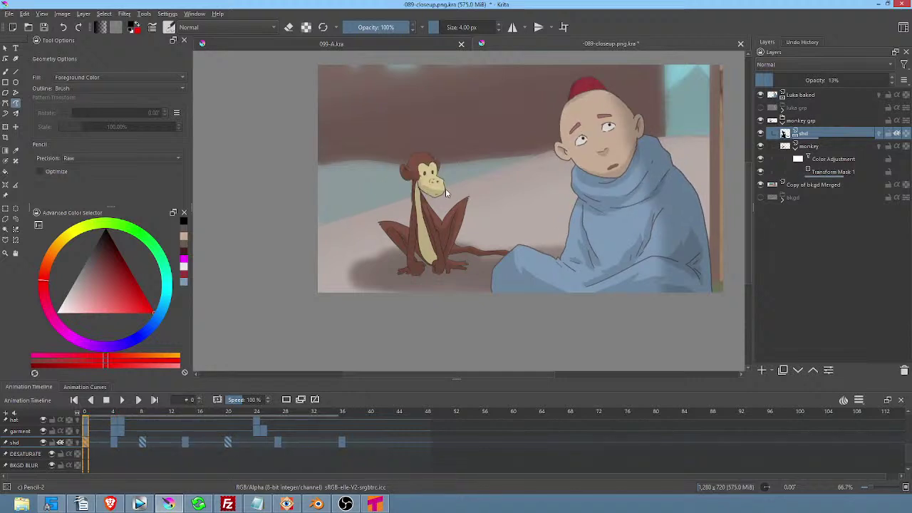
Rework the filled shadow on the monkey's muzzle on shd frame 0 and play back the animation to check it.
{"action": "left_click_drag", "start_coordinate": [441, 192], "coordinate": [405, 147]}
{"action": "key", "text": "ctrl+z"}
{"action": "left_click_drag", "start_coordinate": [445, 187], "coordinate": [426, 188]}
{"action": "key", "text": "ctrl+z"}
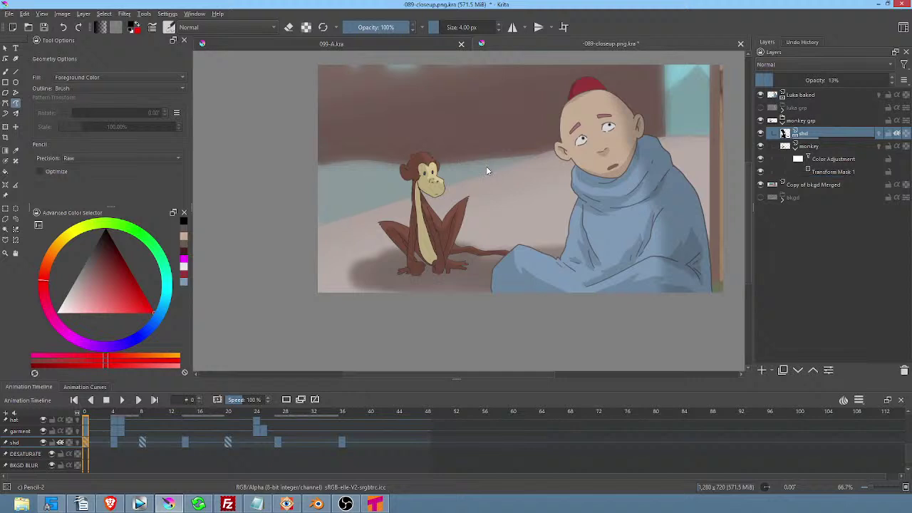
{"action": "key", "text": "space"}
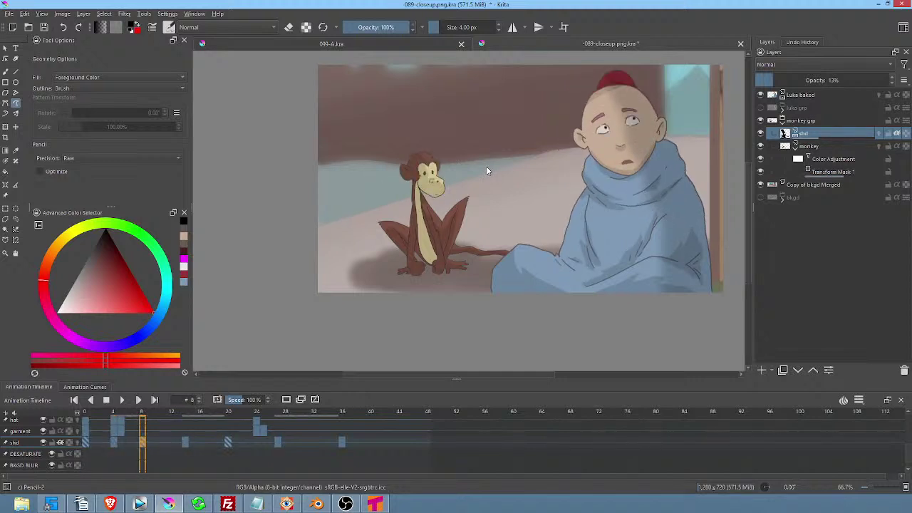
Erase part of the shading along the side of the monkey's muzzle on shd frame 4 and review it in context.
{"action": "scroll", "coordinate": [410, 173], "scroll_direction": "up", "scroll_amount": 2}
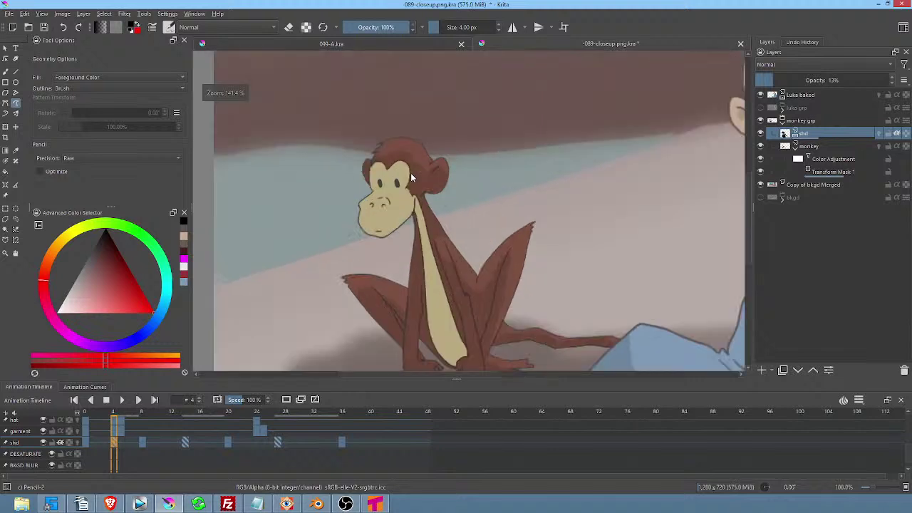
{"action": "left_click_drag", "start_coordinate": [428, 173], "coordinate": [461, 175]}
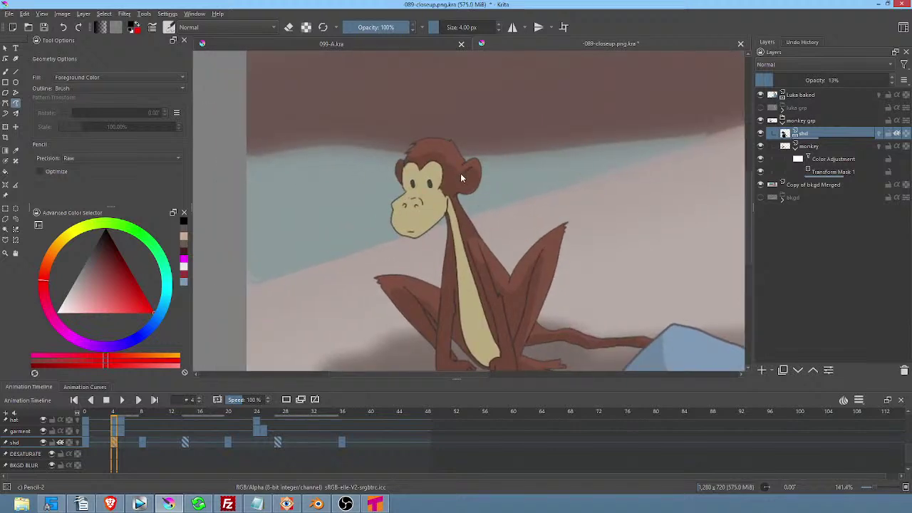
{"action": "key", "text": "e"}
{"action": "mouse_move", "coordinate": [441, 191]}
{"action": "left_mouse_down"}
{"action": "mouse_move", "coordinate": [414, 240]}
{"action": "mouse_move", "coordinate": [442, 219]}
{"action": "left_mouse_up"}
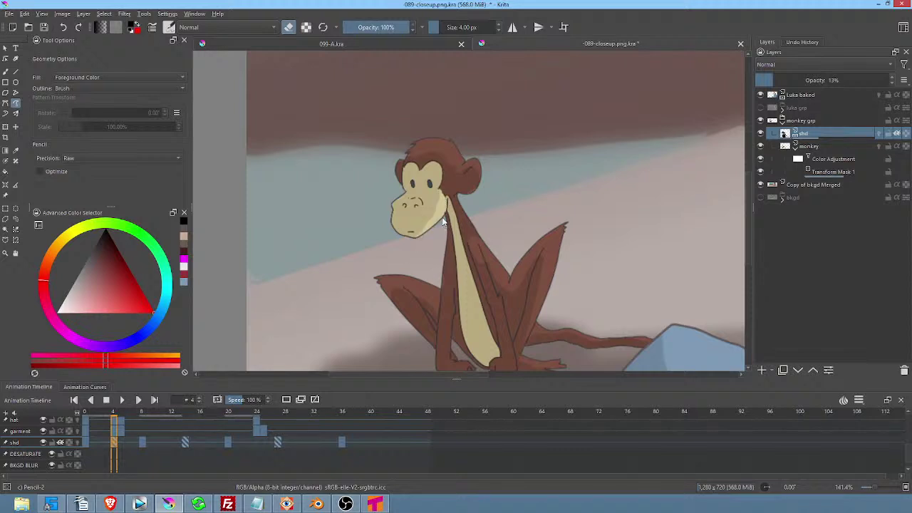
{"action": "left_click_drag", "start_coordinate": [533, 204], "coordinate": [532, 179]}
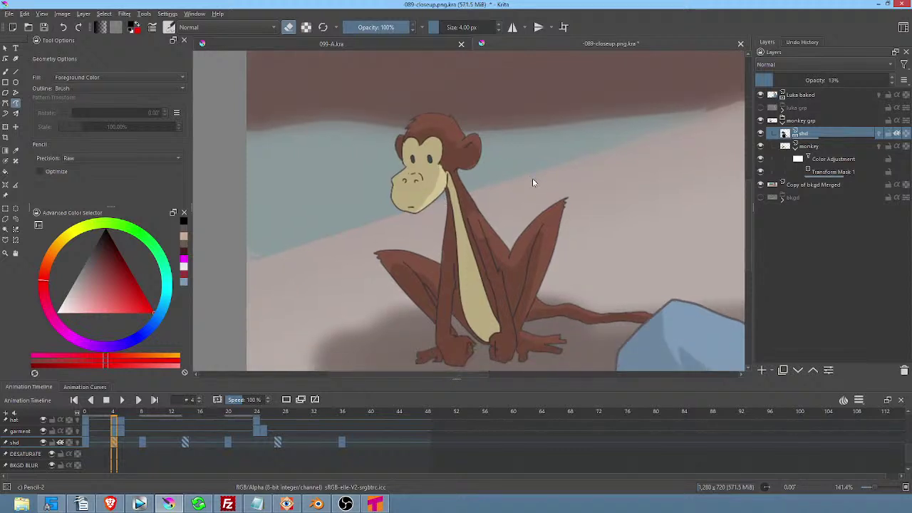
{"action": "key", "text": "e"}
{"action": "left_click_drag", "start_coordinate": [481, 245], "coordinate": [481, 244]}
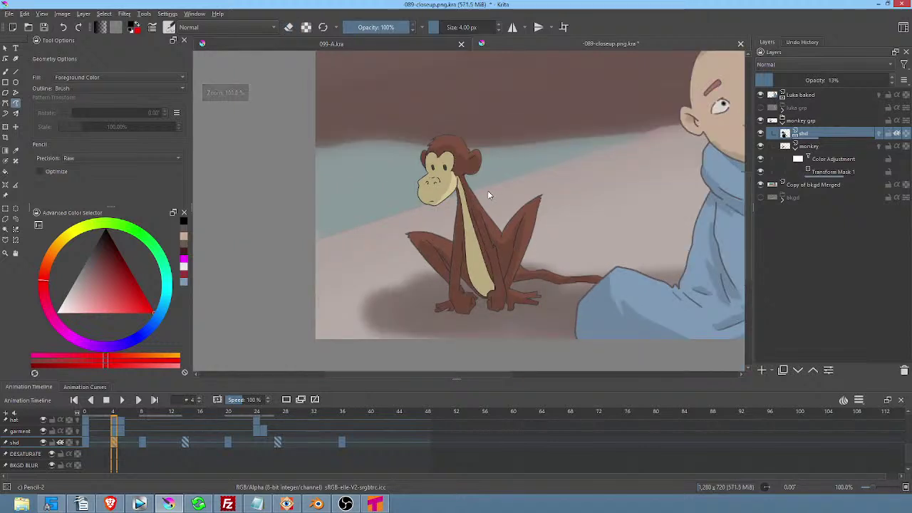
{"action": "scroll", "coordinate": [488, 190], "scroll_direction": "down", "scroll_amount": 3}
{"action": "scroll", "coordinate": [505, 198], "scroll_direction": "up", "scroll_amount": 2}
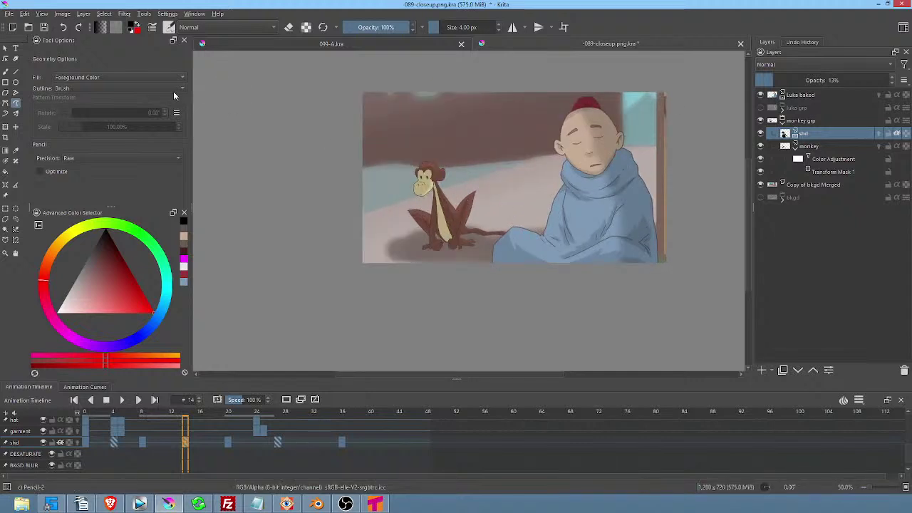
Collapse and hide the monkey grp layer group, and duplicate it.
{"action": "left_click", "coordinate": [798, 121]}
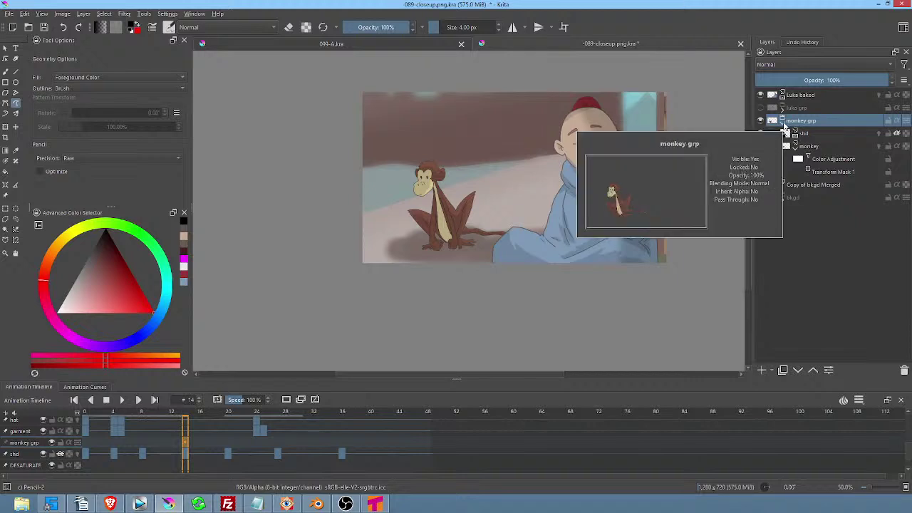
{"action": "left_click", "coordinate": [783, 123]}
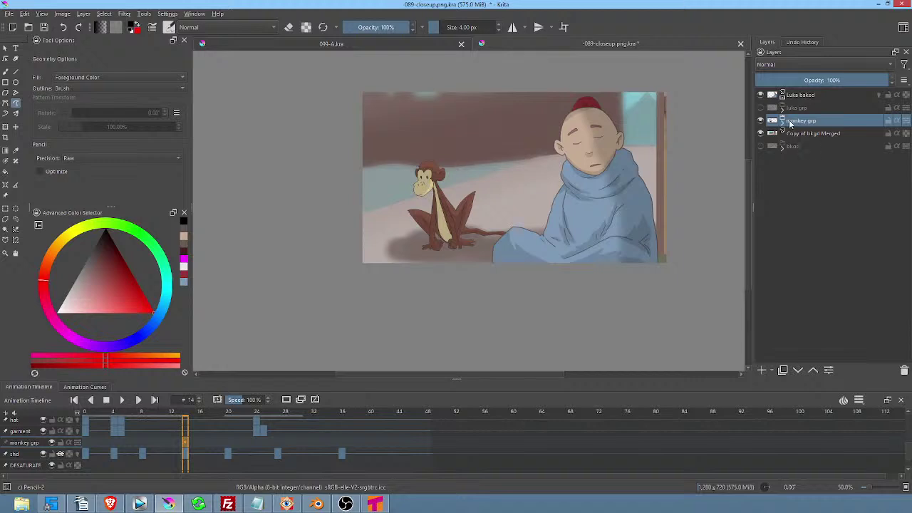
{"action": "left_click", "coordinate": [761, 121]}
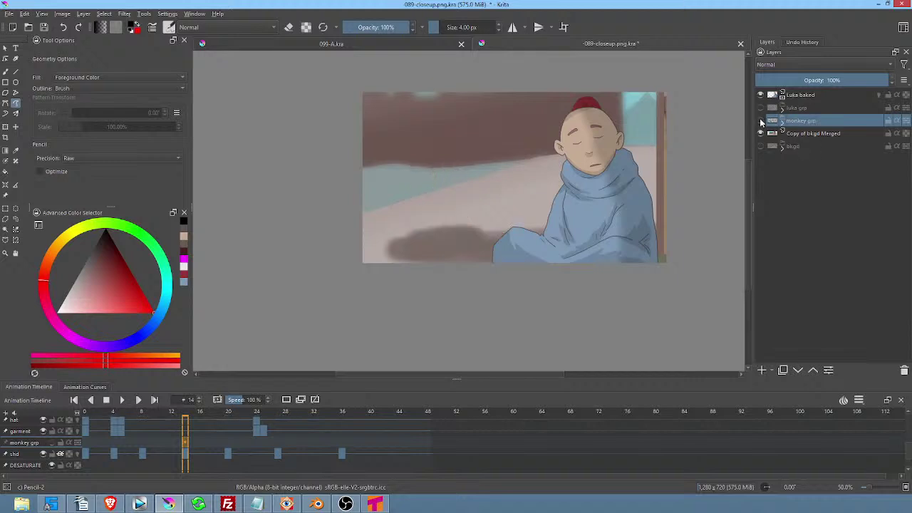
{"action": "left_click", "coordinate": [782, 371]}
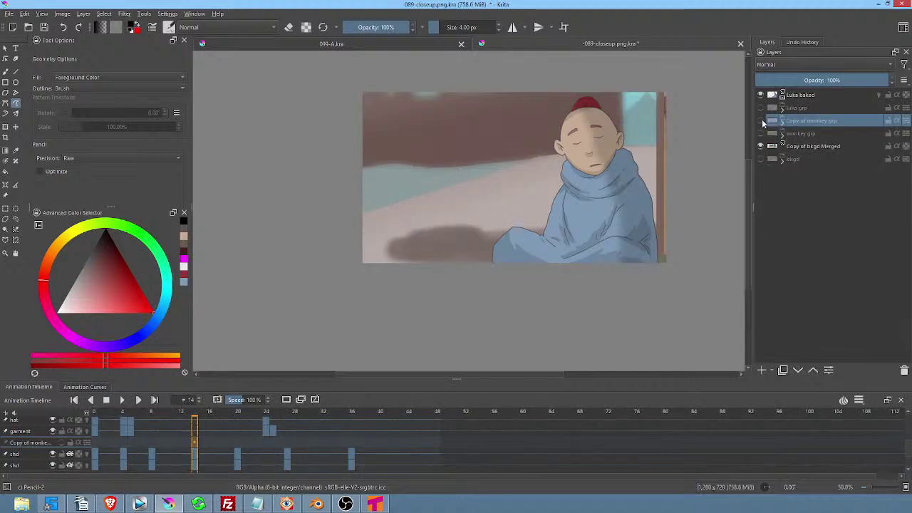
Make the Copy of monkey grp visible and merge the group into a single layer.
{"action": "left_click", "coordinate": [761, 121]}
{"action": "right_click", "coordinate": [816, 123]}
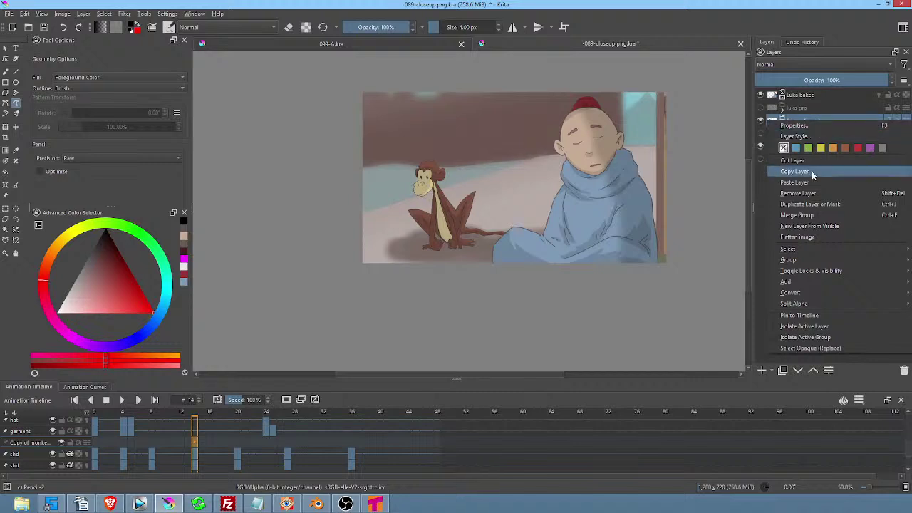
{"action": "left_click", "coordinate": [812, 212]}
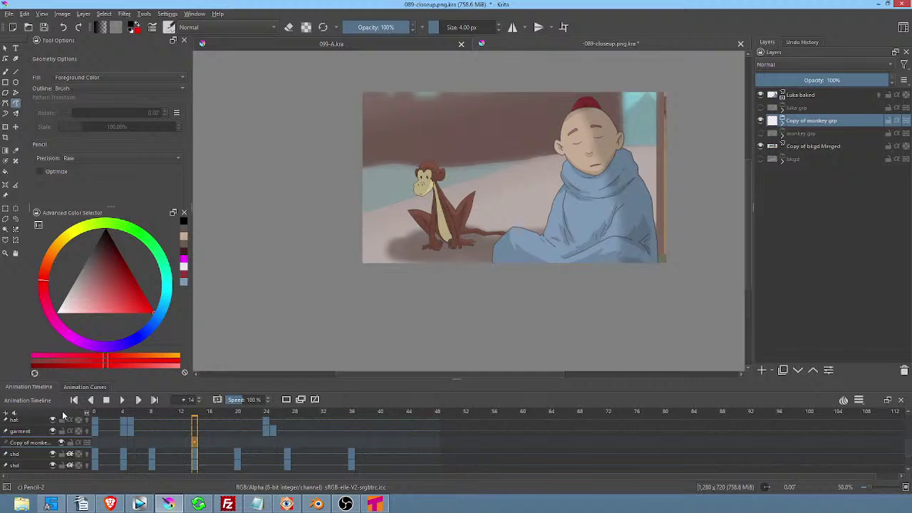
Go to frame 0 and try to save the document while the group merge is processing.
{"action": "left_click", "coordinate": [94, 413]}
{"action": "scroll", "coordinate": [520, 209], "scroll_direction": "up", "scroll_amount": 4}
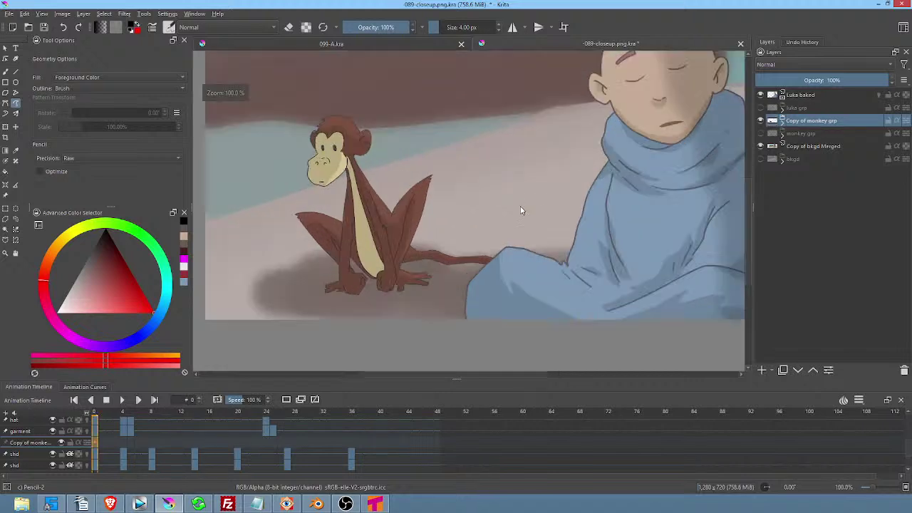
{"action": "scroll", "coordinate": [510, 239], "scroll_direction": "down", "scroll_amount": 3}
{"action": "scroll", "coordinate": [552, 241], "scroll_direction": "up", "scroll_amount": 1}
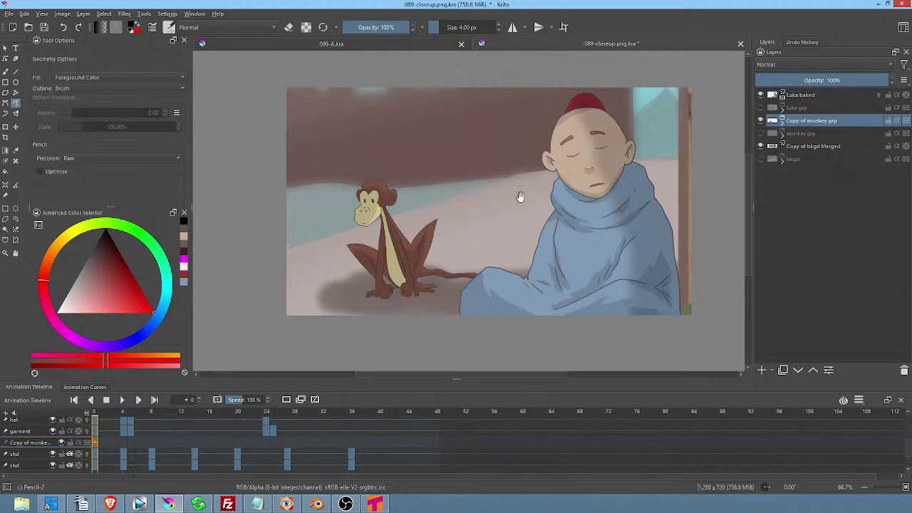
{"action": "key", "text": "ctrl+s"}
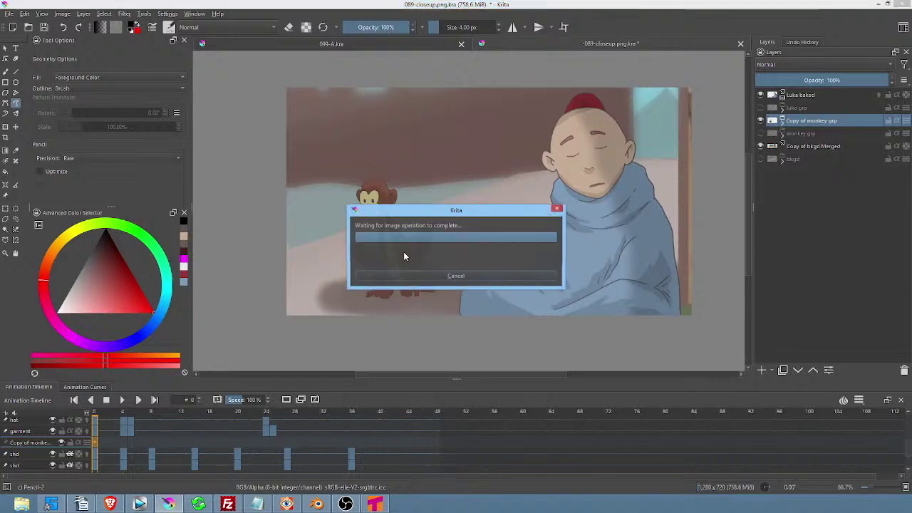
{"action": "left_click", "coordinate": [457, 278]}
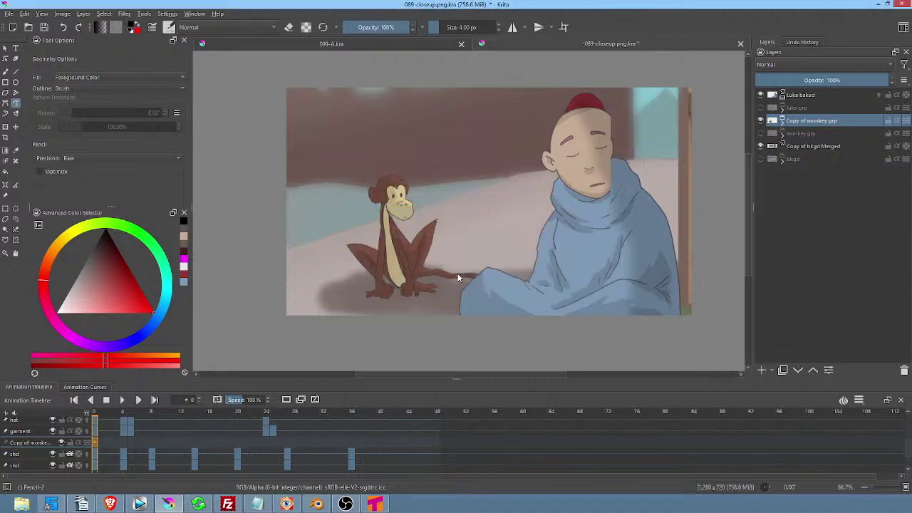
Play back the animation to check the merged monkey layer with the rest of the scene.
{"action": "key", "text": "space"}
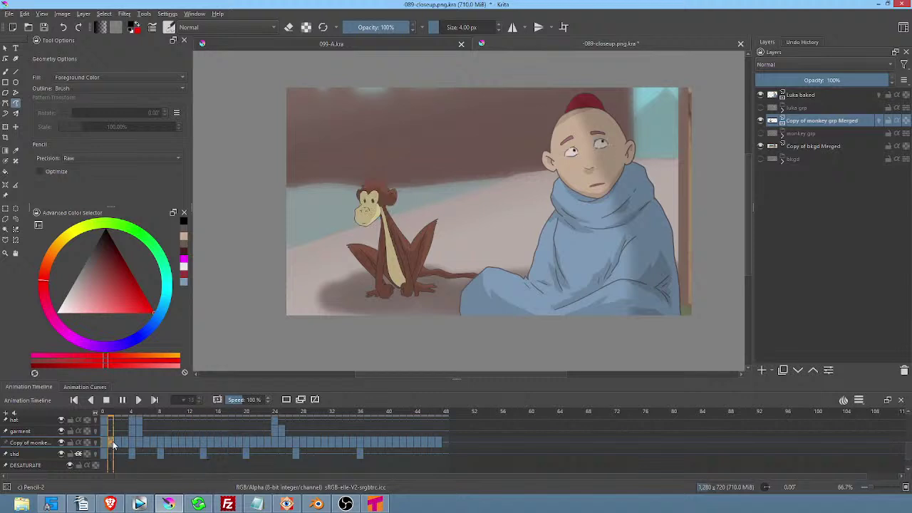
{"action": "key", "text": "space"}
{"action": "key", "text": "space"}
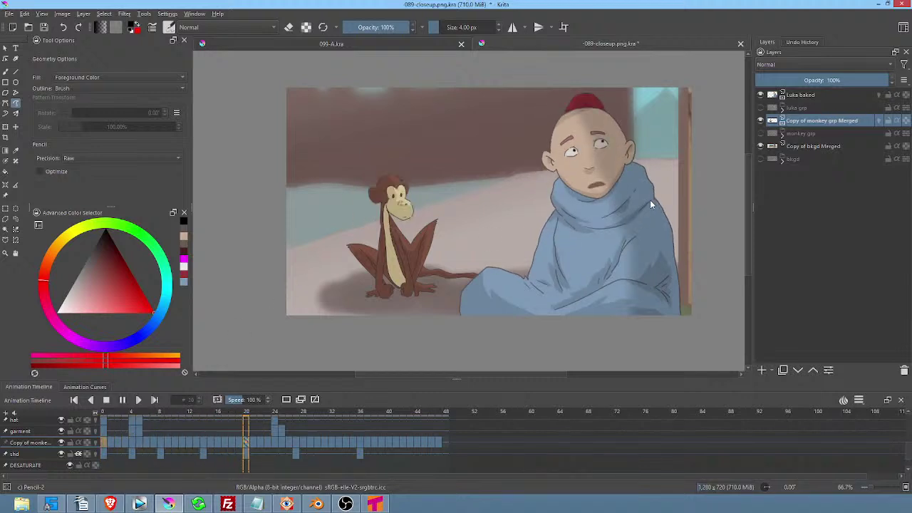
{"action": "scroll", "coordinate": [650, 203], "scroll_direction": "down", "scroll_amount": 1}
{"action": "left_click_drag", "start_coordinate": [650, 204], "coordinate": [607, 208]}
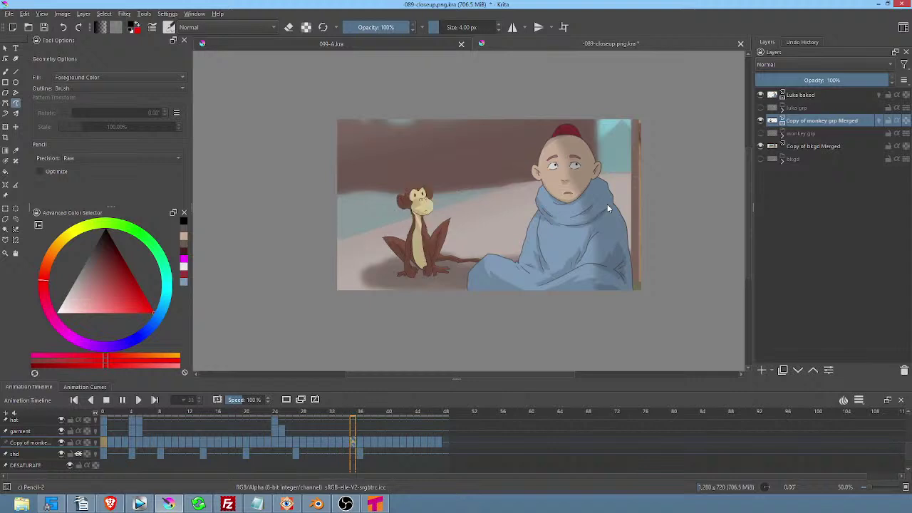
{"action": "key", "text": "space"}
Render the animation as a JPEG image sequence with base name 089. in the 089/closeup folder, replacing the existing frames.
{"action": "key", "text": "ctrl+shift+r"}
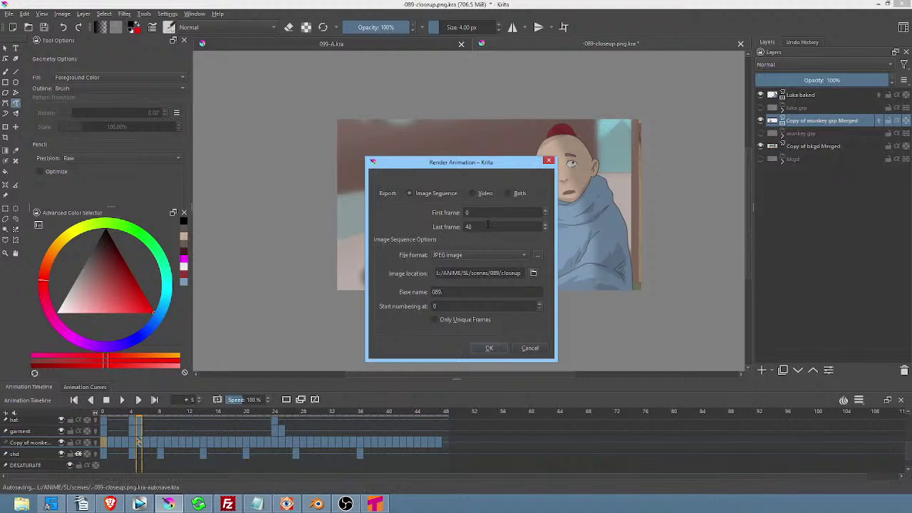
{"action": "left_click", "coordinate": [491, 348]}
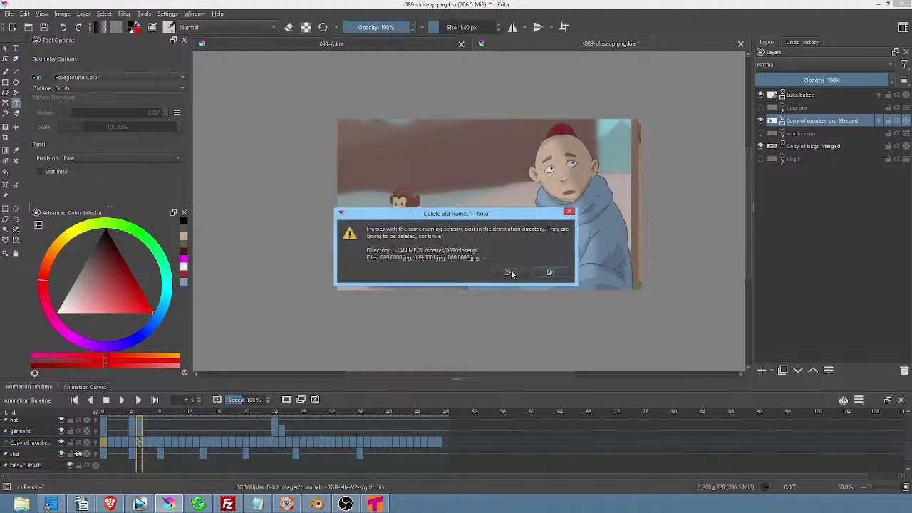
{"action": "left_click", "coordinate": [510, 273]}
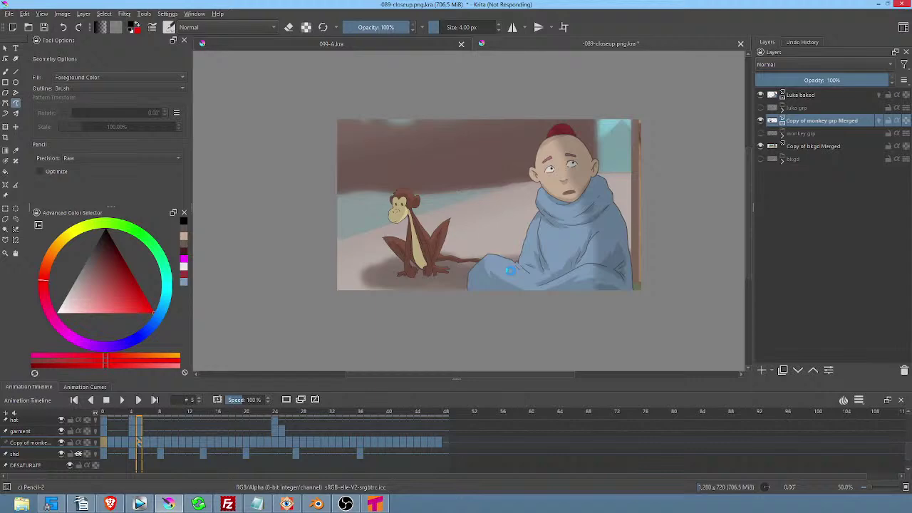
Restart Krita and reopen -089-closeup.png.kra from the recent documents, recovering its autosave file.
{"action": "left_click", "coordinate": [317, 504]}
{"action": "mouse_move", "coordinate": [198, 402]}
{"action": "left_mouse_down"}
{"action": "mouse_move", "coordinate": [373, 408]}
{"action": "mouse_move", "coordinate": [310, 404]}
{"action": "mouse_move", "coordinate": [362, 404]}
{"action": "mouse_move", "coordinate": [348, 405]}
{"action": "left_mouse_up"}
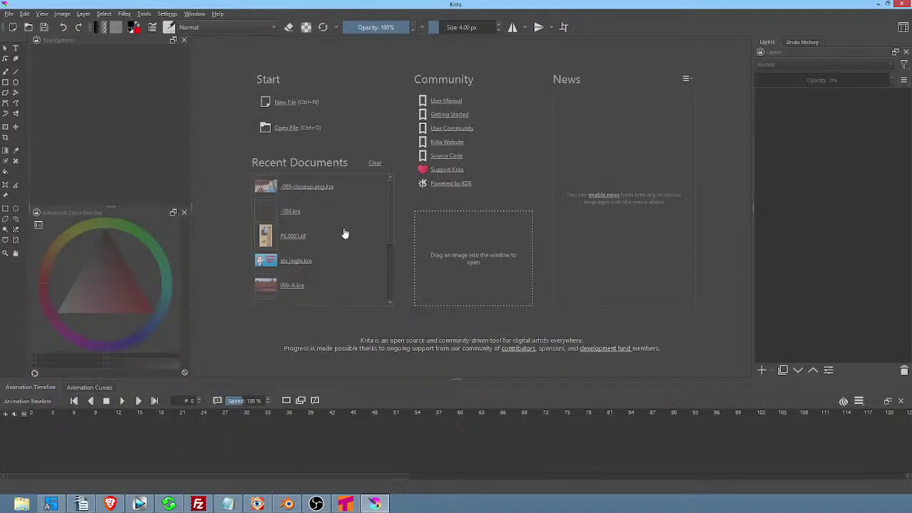
{"action": "left_click", "coordinate": [303, 184]}
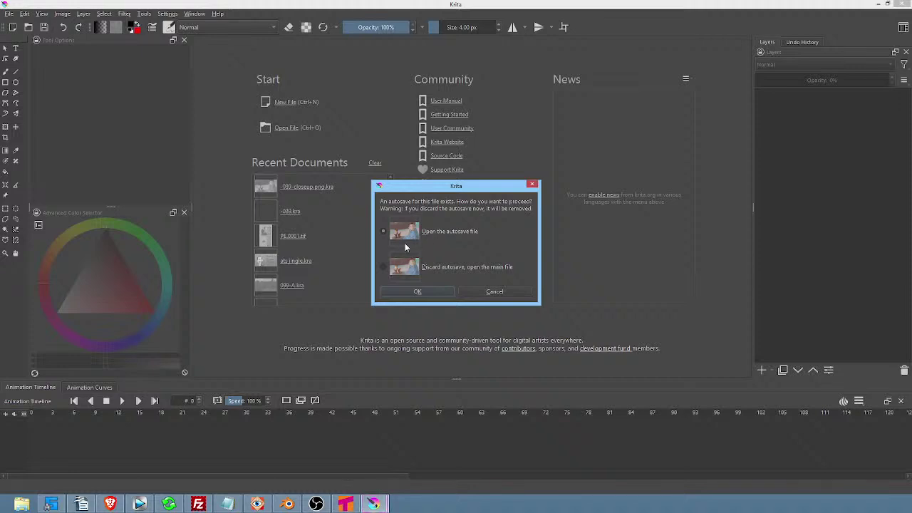
{"action": "left_click", "coordinate": [428, 289]}
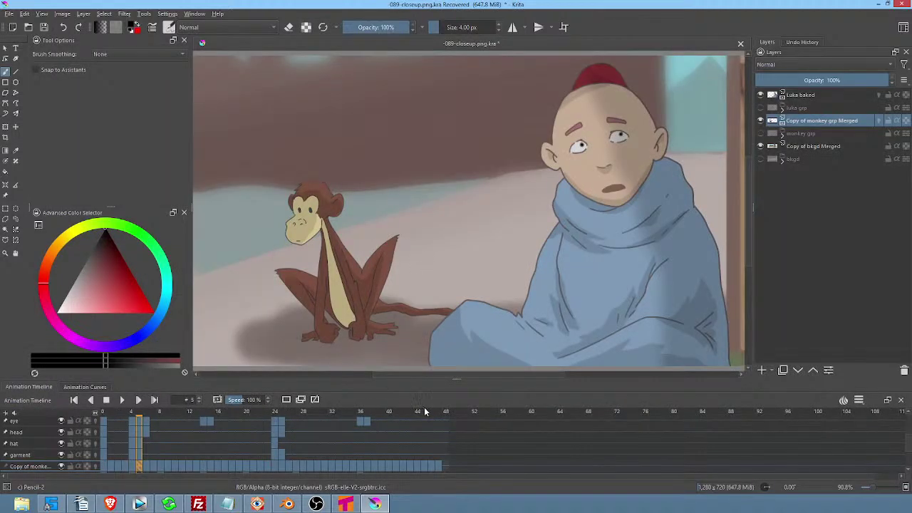
Rename the Copy of monkey grp Merged layer to "monkey baked".
{"action": "double_click", "coordinate": [812, 121]}
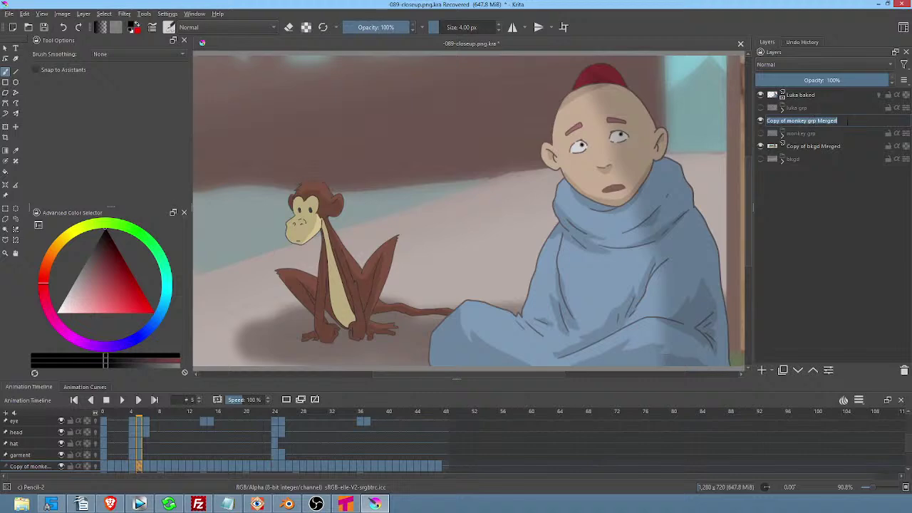
{"action": "type", "text": "mon"}
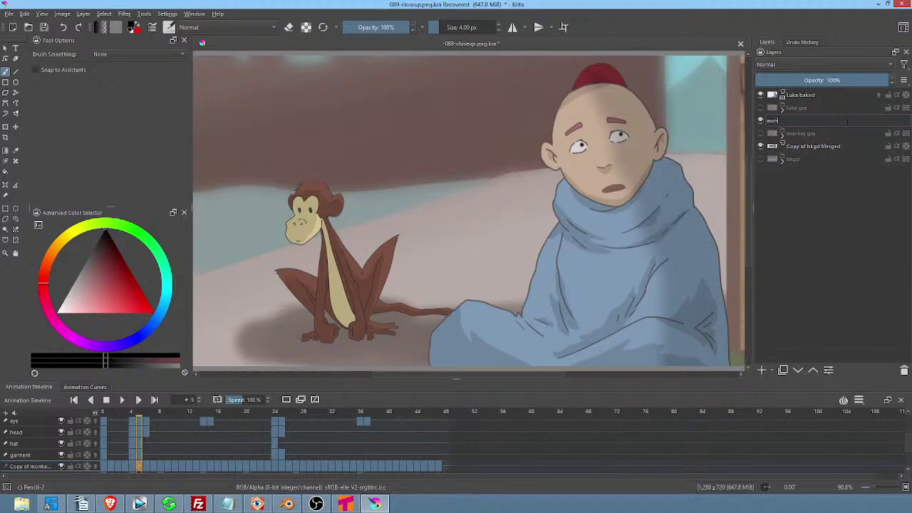
{"action": "key", "text": "Return"}
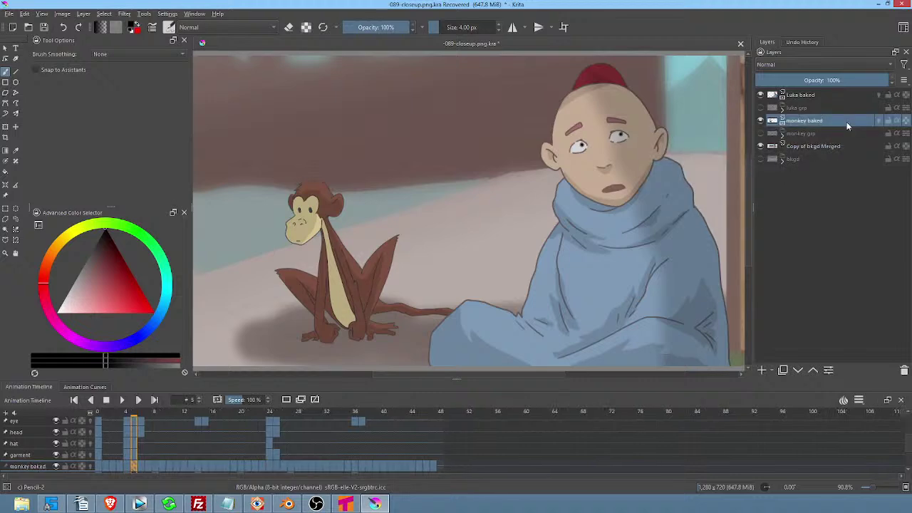
Save the recovered document as -089-closeup.png.kra in the scenes folder, replacing the existing file.
{"action": "key", "text": "ctrl+shift+s"}
{"action": "key", "text": "Escape"}
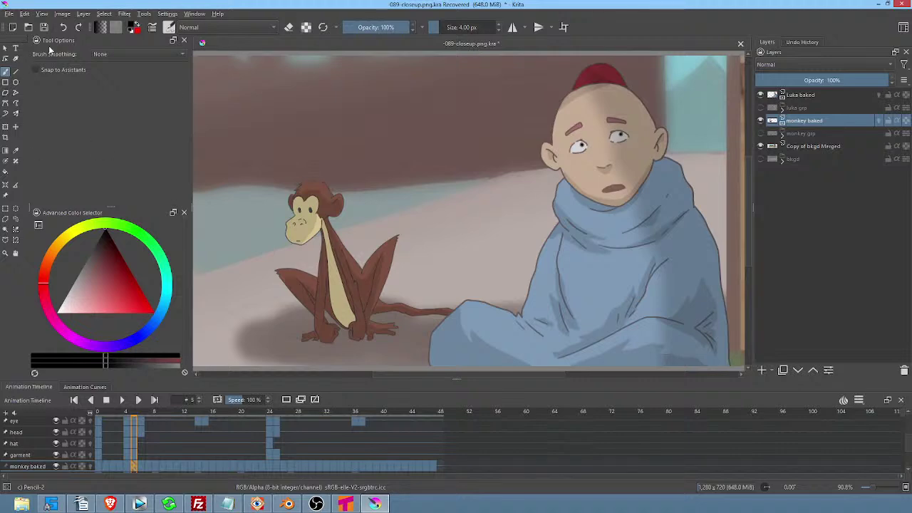
{"action": "left_click", "coordinate": [44, 27]}
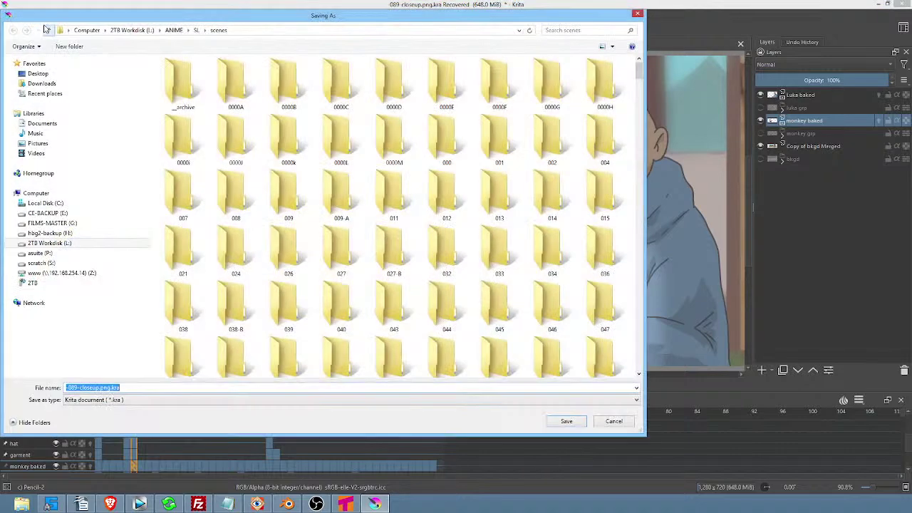
{"action": "left_click", "coordinate": [566, 421]}
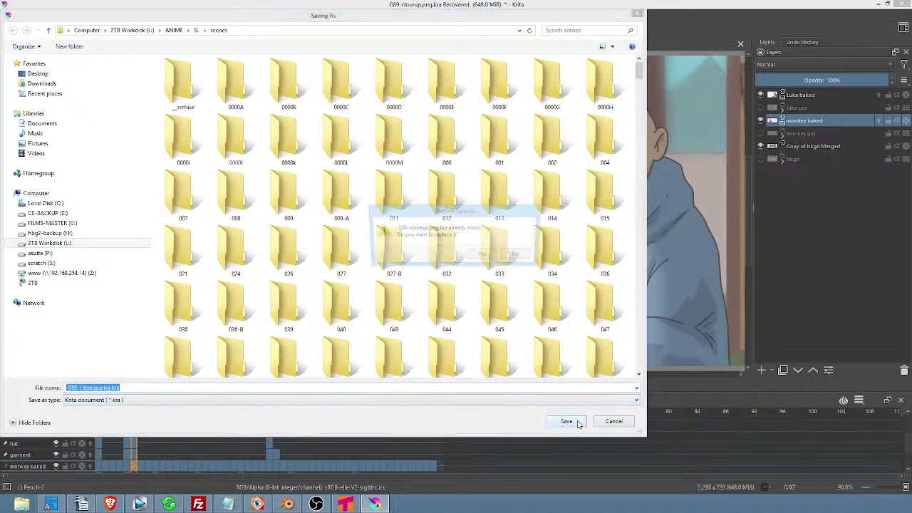
{"action": "left_click", "coordinate": [481, 256]}
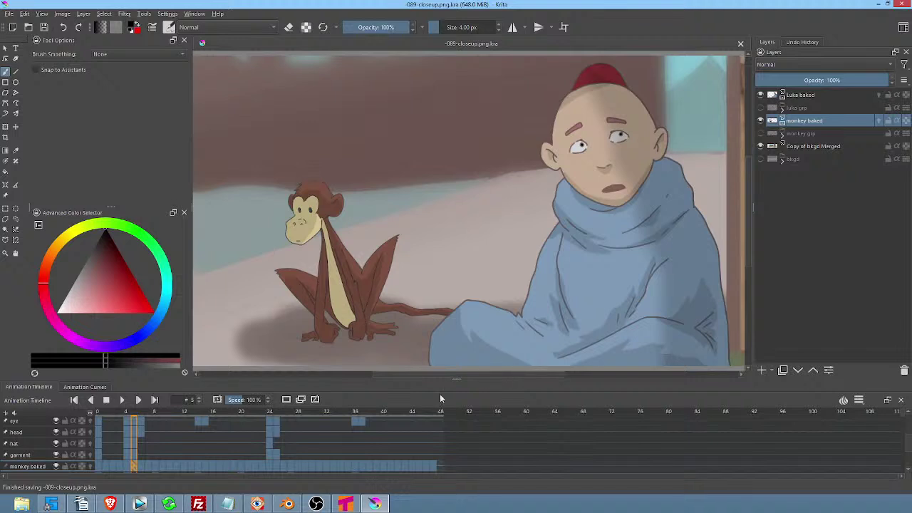
Play back the close-up animation from frame 0 with the whole picture in view.
{"action": "left_click", "coordinate": [98, 413]}
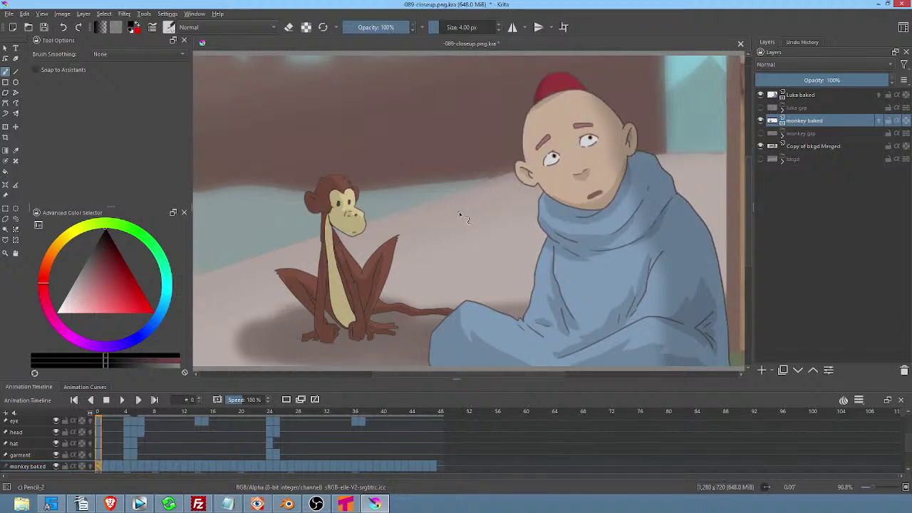
{"action": "left_click_drag", "start_coordinate": [474, 212], "coordinate": [492, 180]}
{"action": "scroll", "coordinate": [493, 206], "scroll_direction": "down", "scroll_amount": 1}
{"action": "key", "text": "space"}
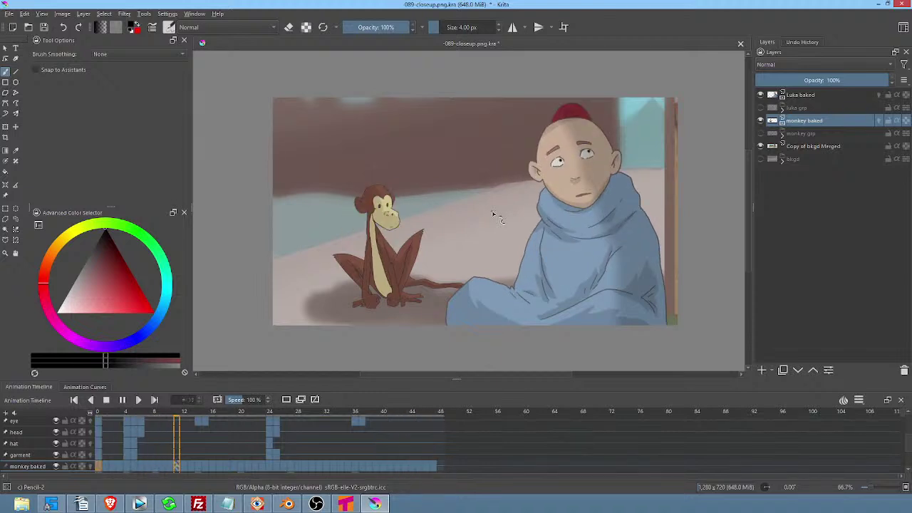
{"action": "key", "text": "space"}
Render frames 0 to 48 as a JPEG image sequence with base name 089. in the 089/closeup folder, deleting the old frames.
{"action": "key", "text": "ctrl+shift+r"}
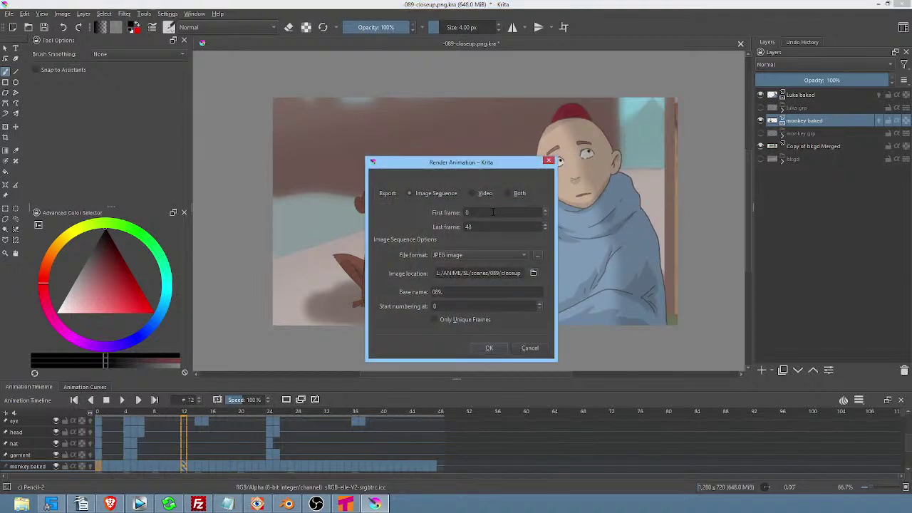
{"action": "left_click", "coordinate": [489, 348]}
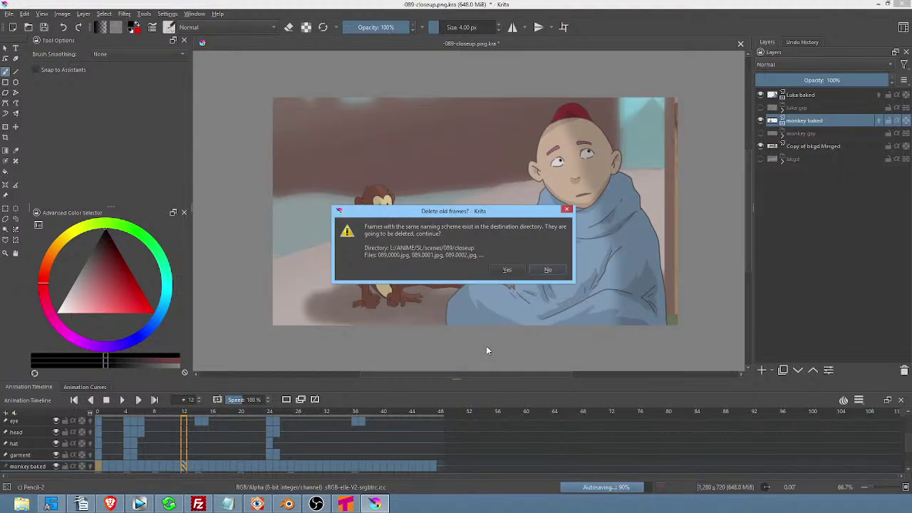
{"action": "left_click", "coordinate": [507, 270]}
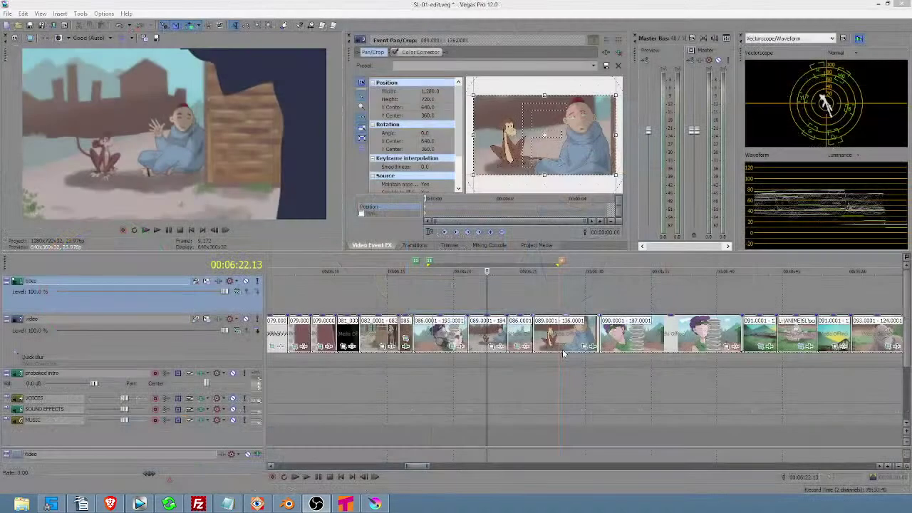
Switch to Vegas Pro and play the edit from about 00:06:15 through the 089 close-up clip.
{"action": "left_click", "coordinate": [392, 296]}
{"action": "key", "text": "space"}
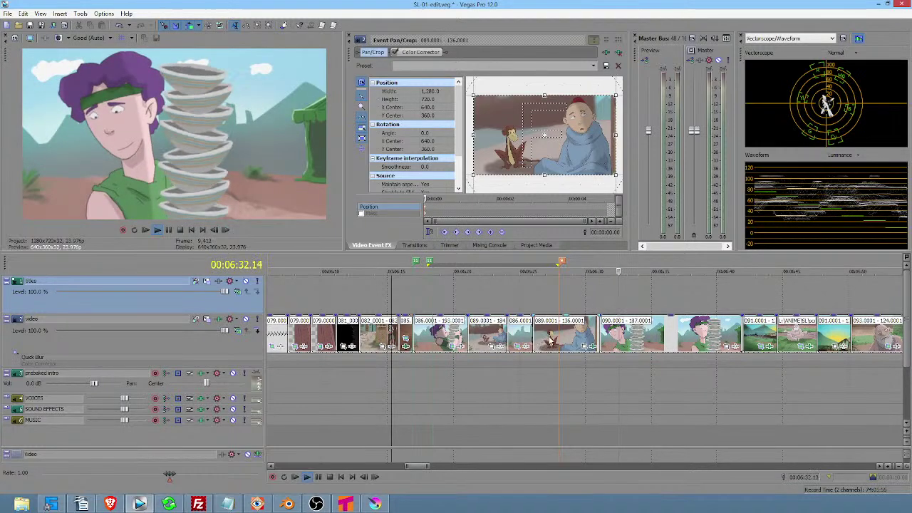
{"action": "key", "text": "space"}
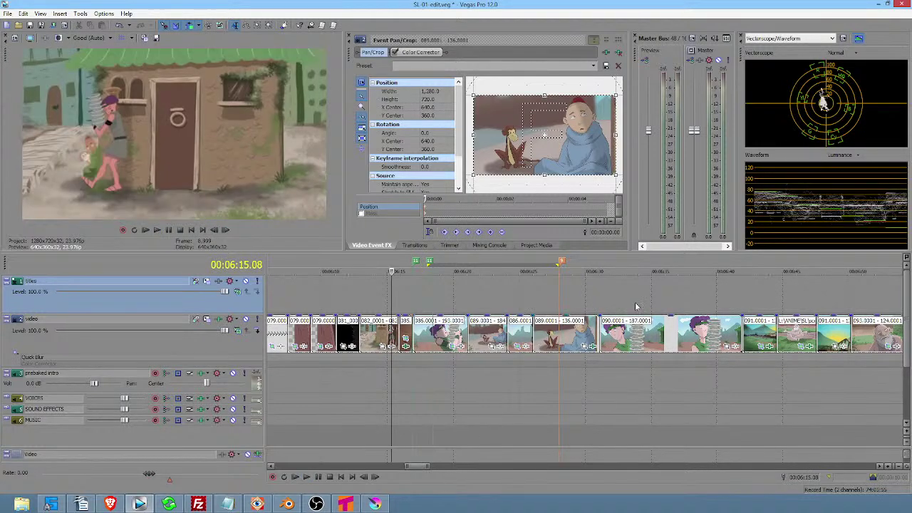
Remove the Color Corrector effect from the 089 close-up clip and scrub through the clip to check it.
{"action": "left_click", "coordinate": [605, 299]}
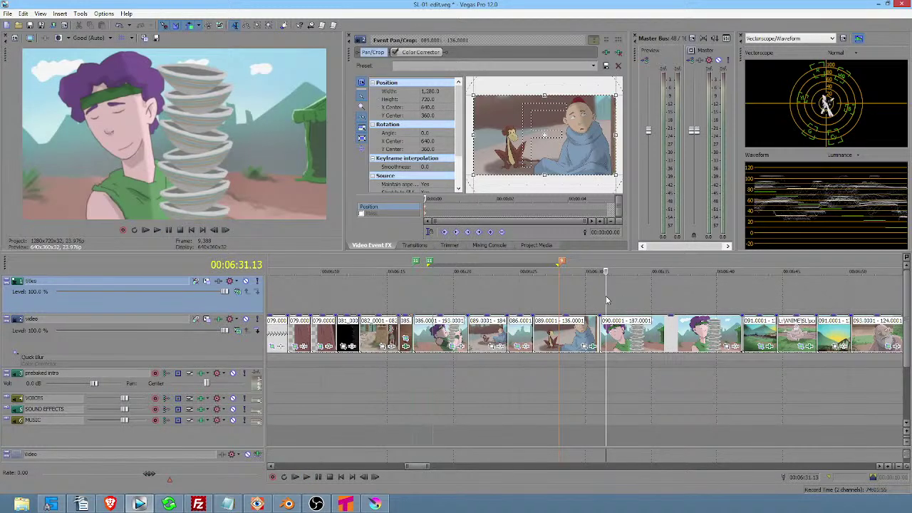
{"action": "left_click", "coordinate": [578, 298]}
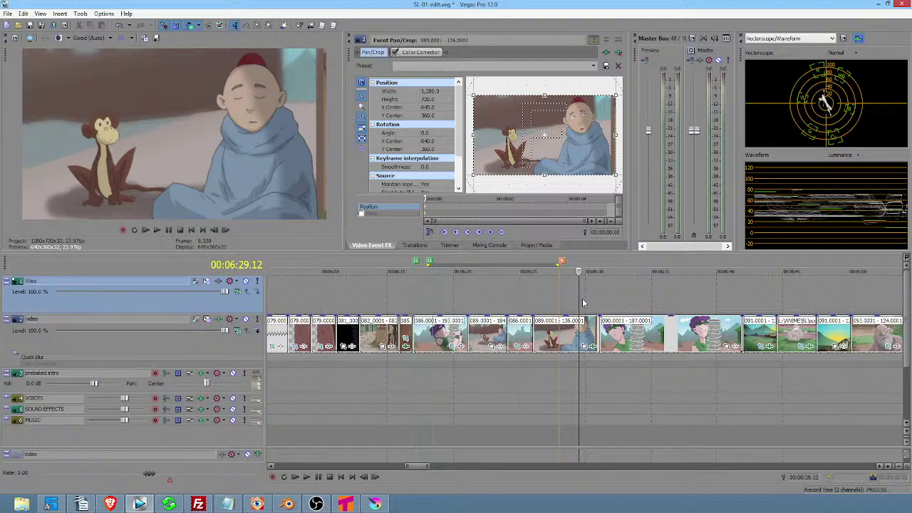
{"action": "left_click", "coordinate": [592, 347]}
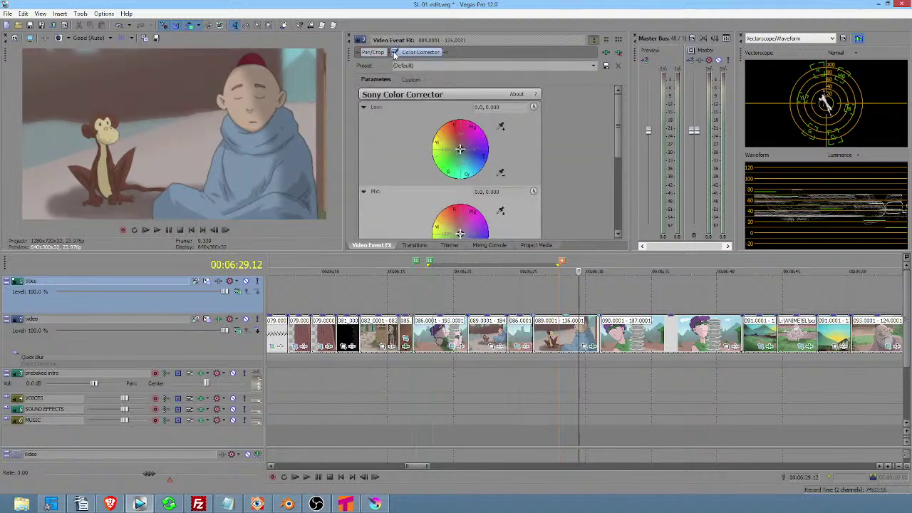
{"action": "left_click", "coordinate": [618, 53]}
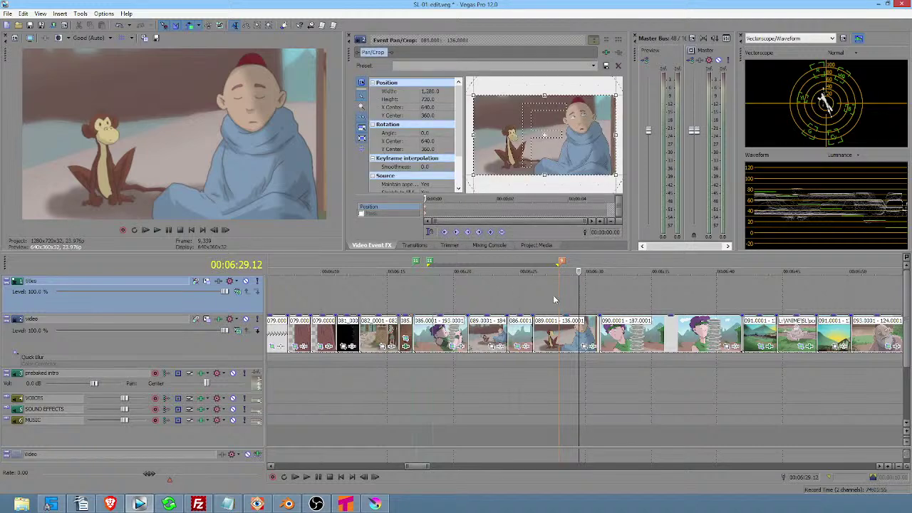
{"action": "left_click_drag", "start_coordinate": [533, 299], "coordinate": [570, 300]}
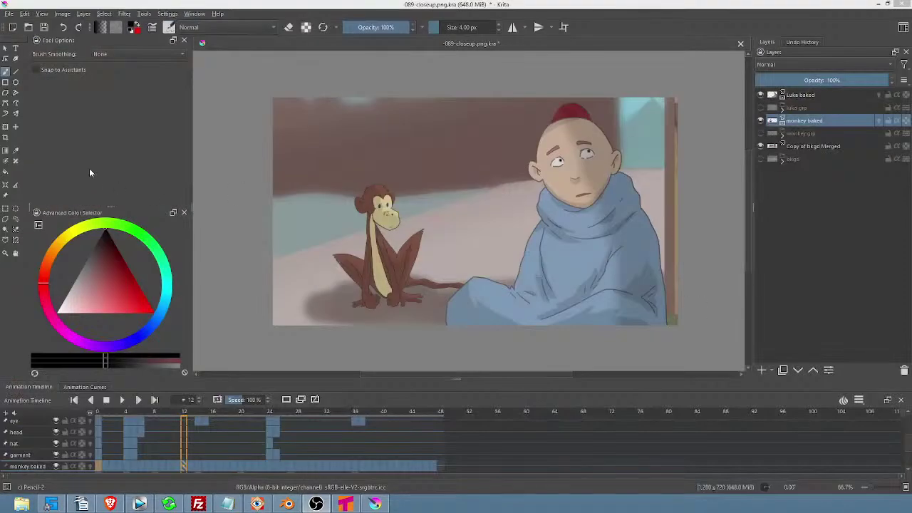
Switch back to Krita and save the close-up document.
{"action": "left_click", "coordinate": [44, 27]}
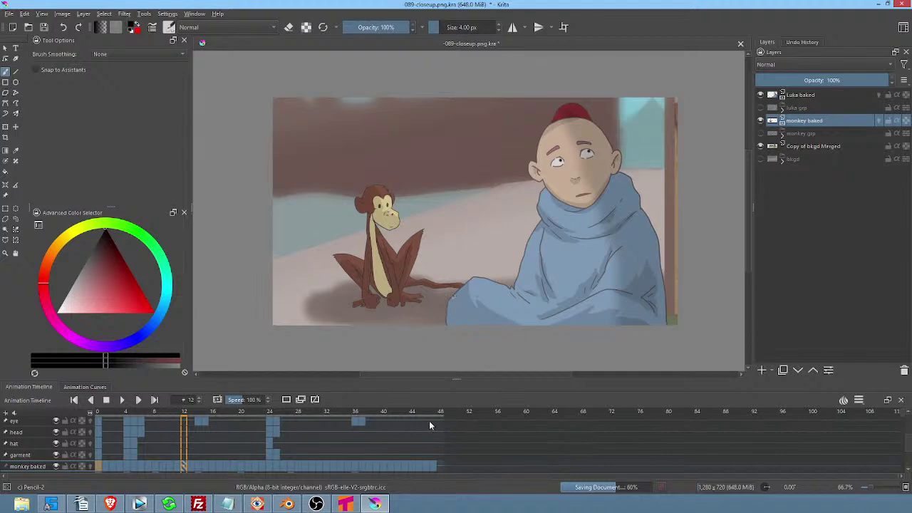
Switch to Blender, play back the Grease Pencil line animation in closeup.blend, and return to frame 0.
{"action": "left_click", "coordinate": [287, 504]}
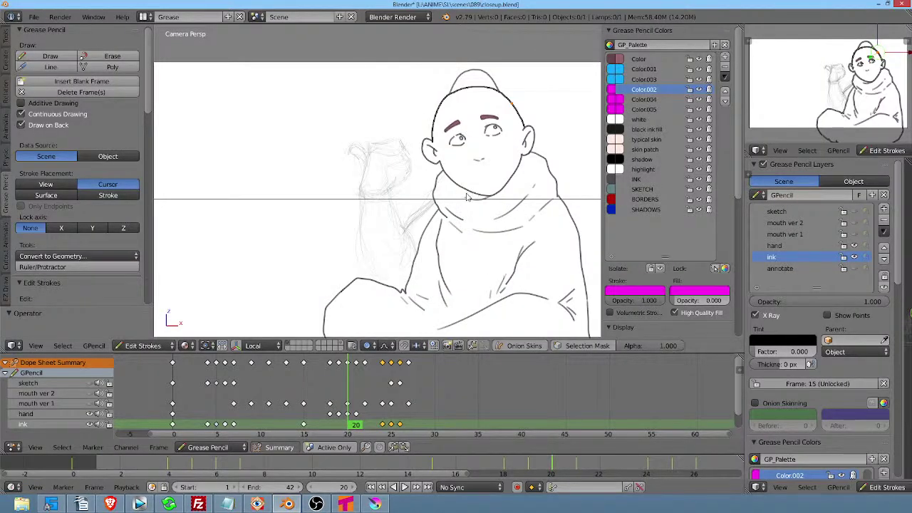
{"action": "scroll", "coordinate": [485, 203], "scroll_direction": "up", "scroll_amount": 1}
{"action": "scroll", "coordinate": [485, 201], "scroll_direction": "down", "scroll_amount": 1}
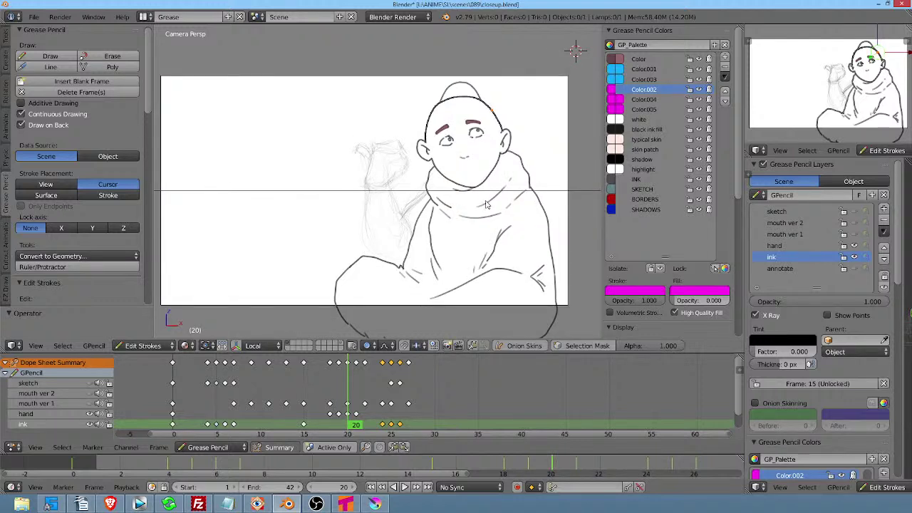
{"action": "key", "text": "alt+a"}
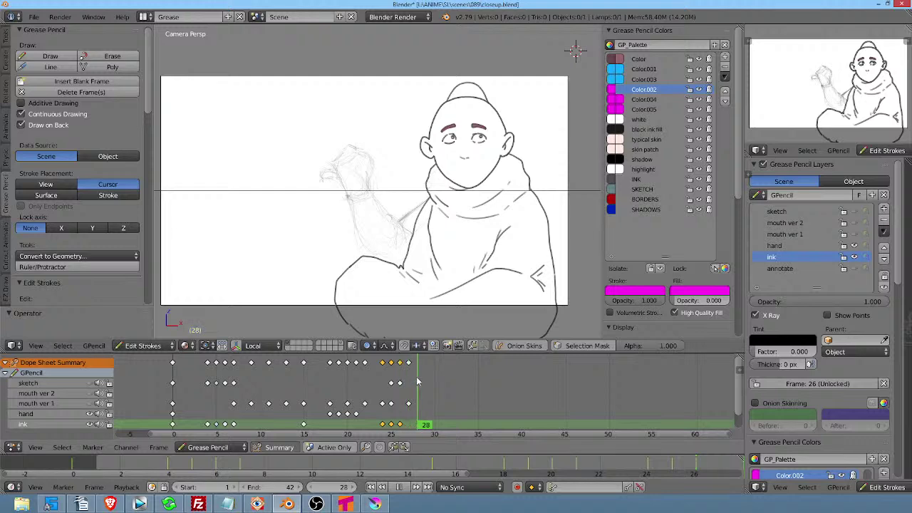
{"action": "key", "text": "alt+a"}
{"action": "left_click", "coordinate": [172, 385]}
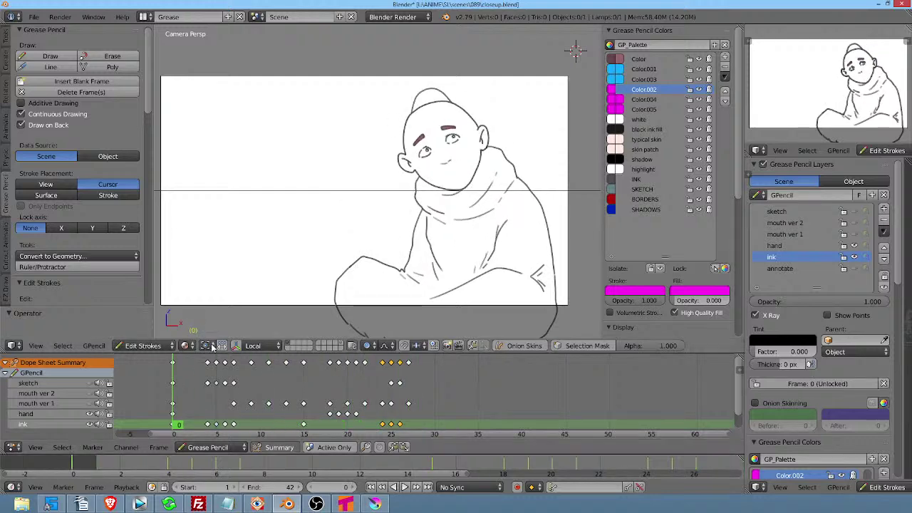